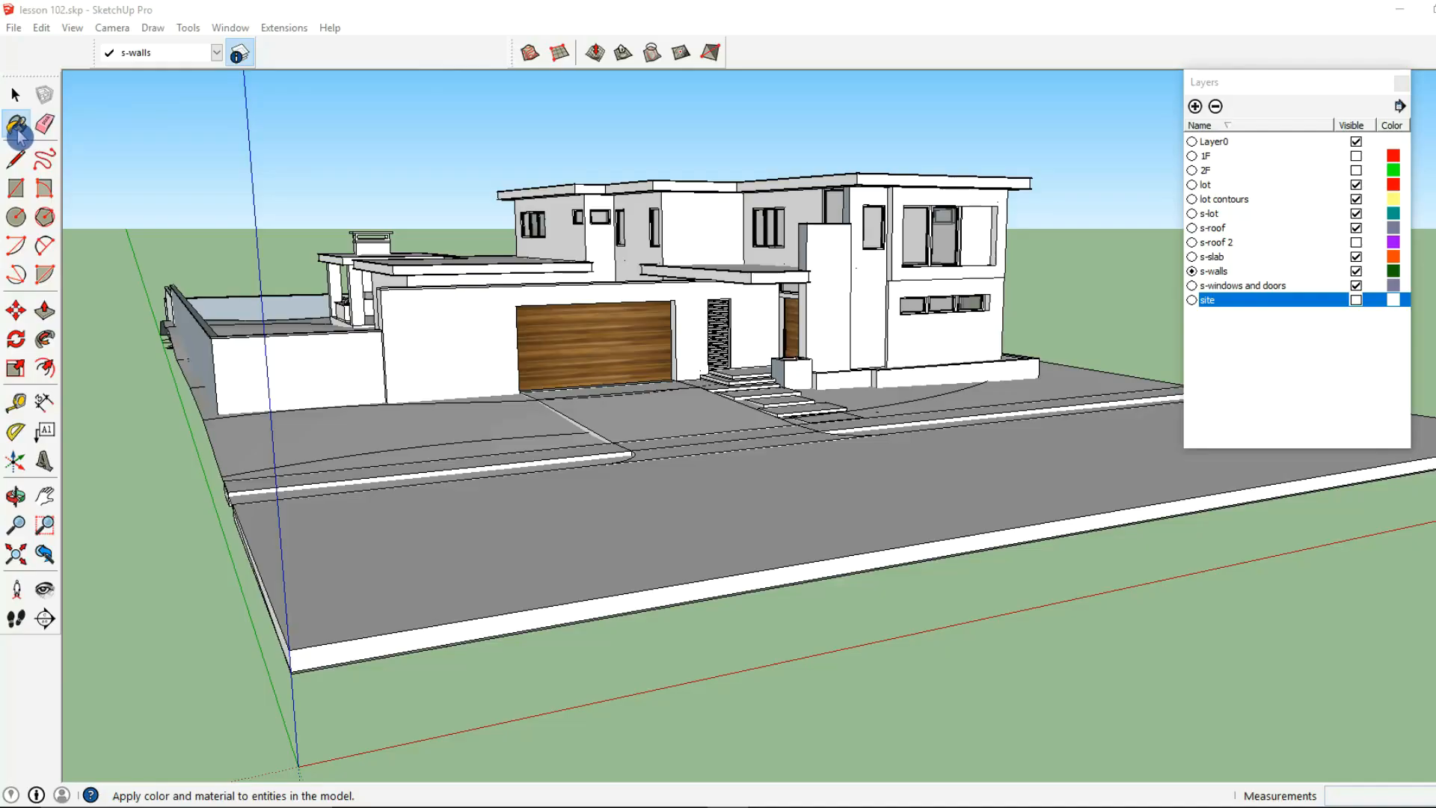
# Bring up the material library for painting in place of the Layers window and look over its collections.
pyautogui.click(18, 133)
pyautogui.moveTo(1294, 71); pyautogui.dragTo(1174, 118)
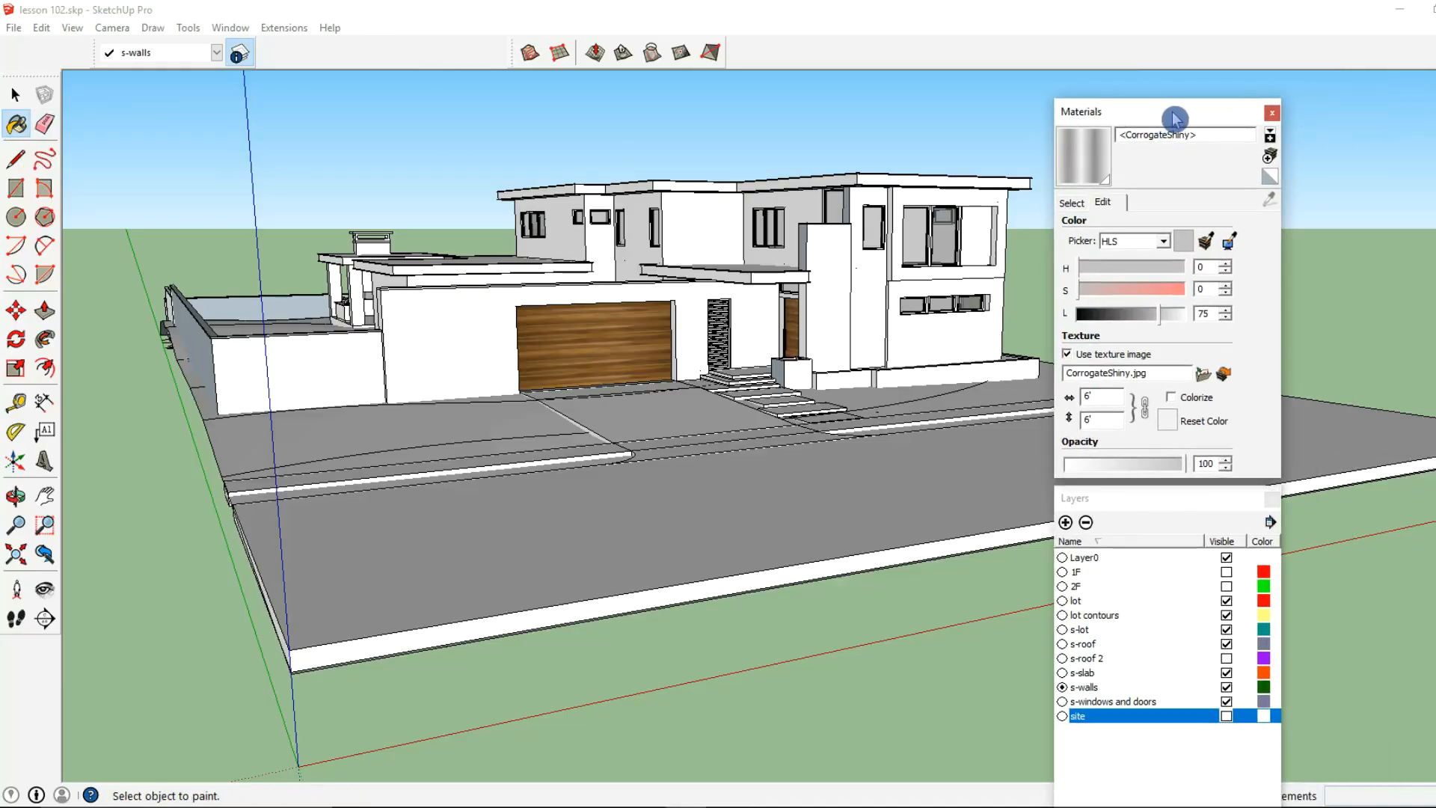
pyautogui.click(1274, 501)
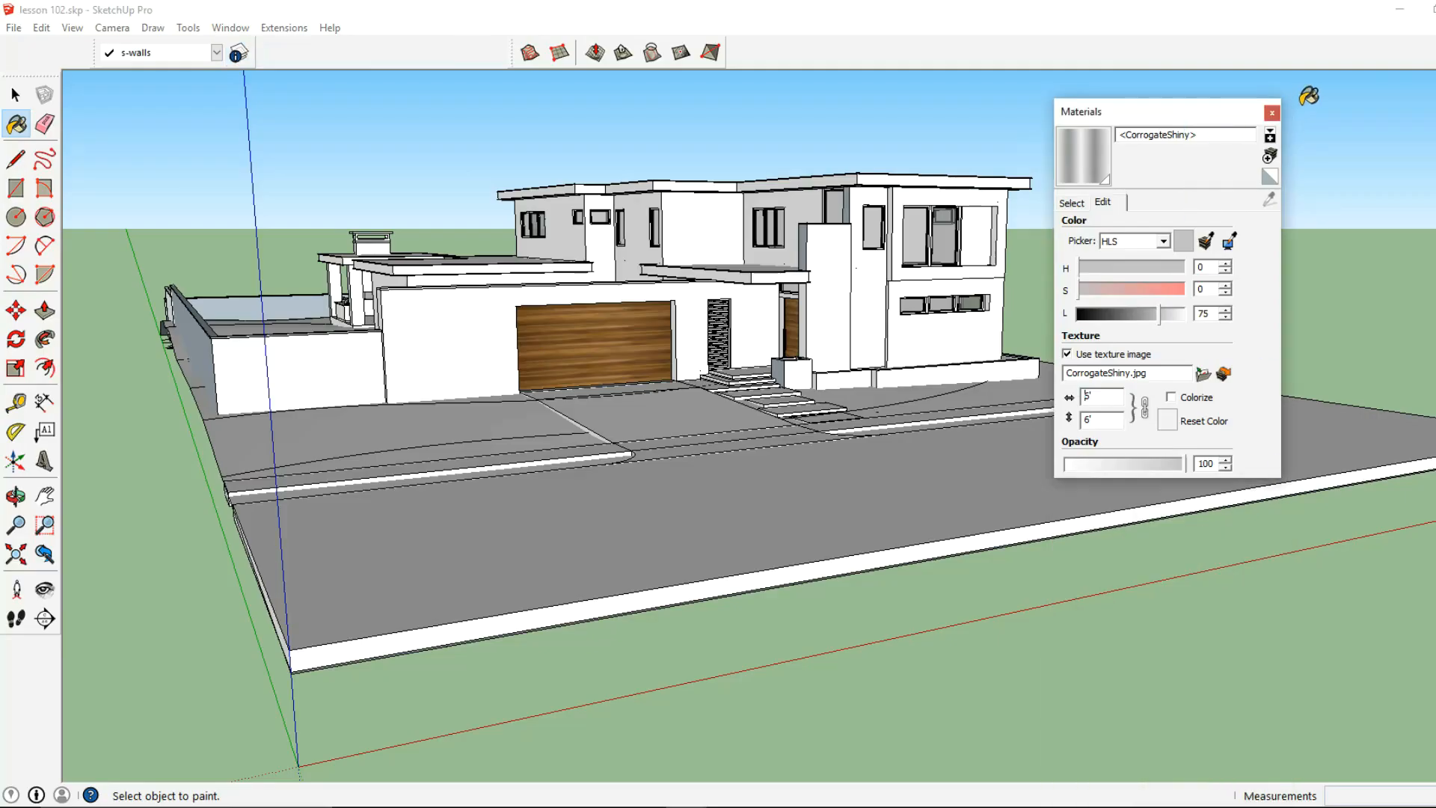
pyautogui.moveTo(1228, 128); pyautogui.dragTo(1363, 110)
pyautogui.click(1205, 185)
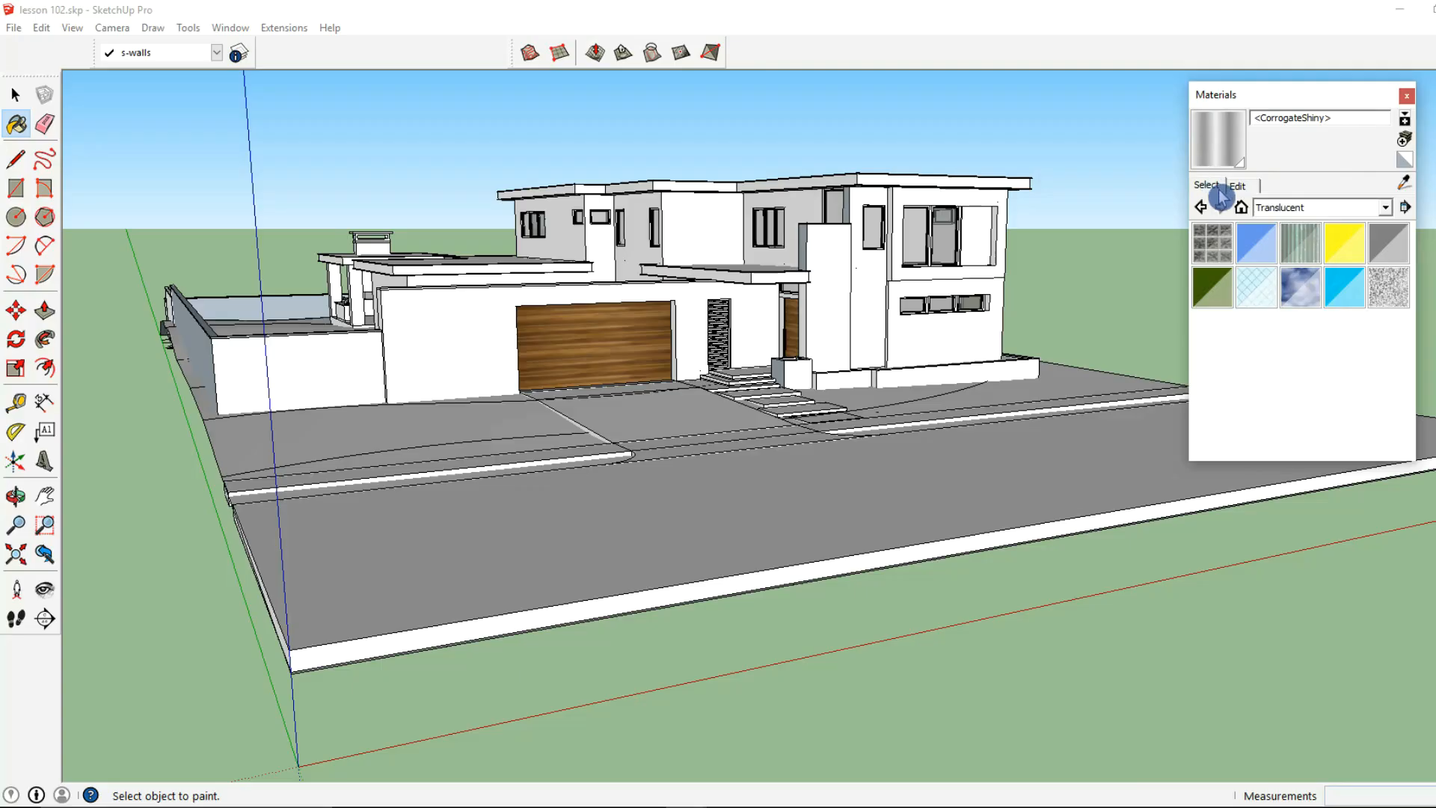
pyautogui.click(1307, 214)
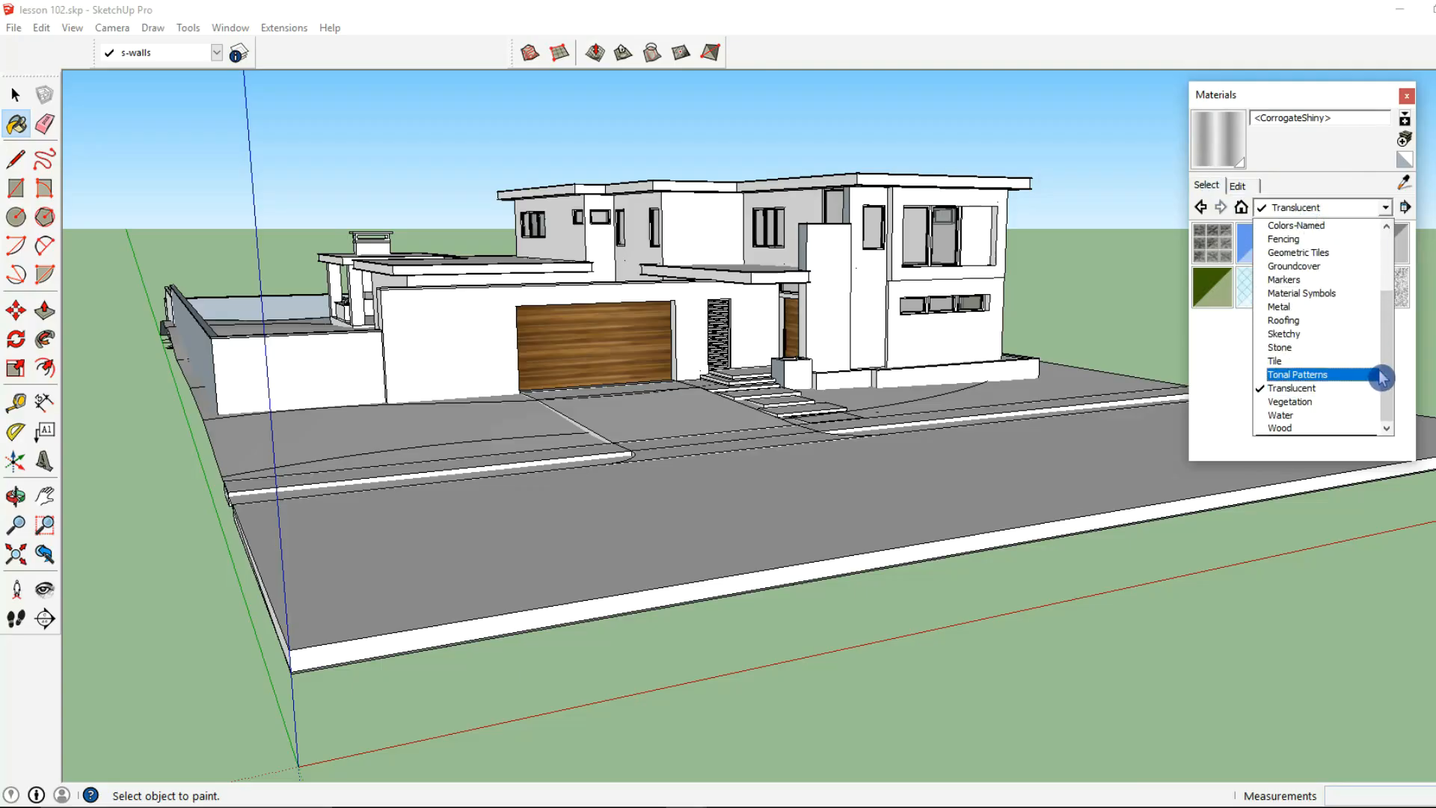
pyautogui.scroll(3, 1380, 375)
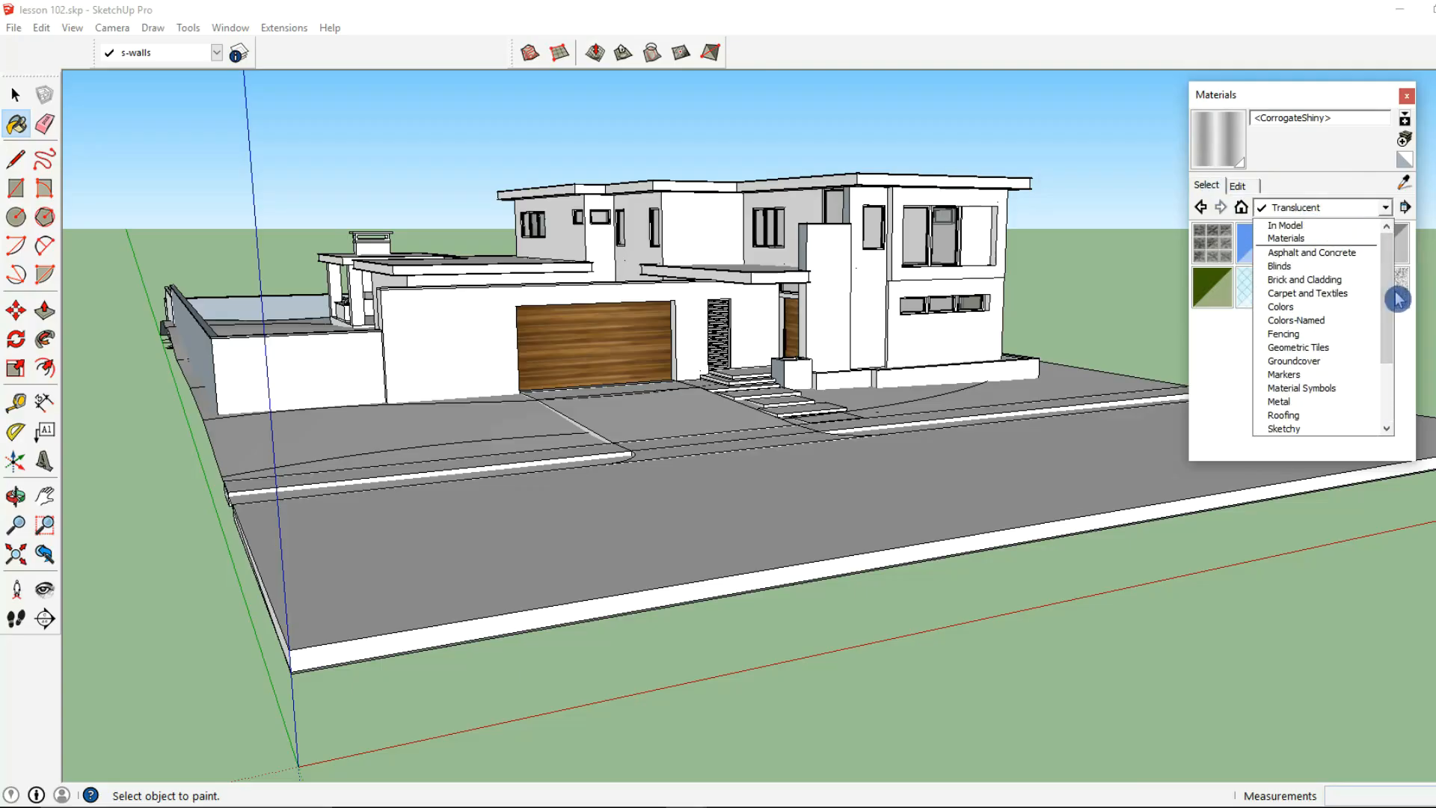
pyautogui.moveTo(1390, 293)
pyautogui.mouseDown()
pyautogui.moveTo(1392, 326)
pyautogui.moveTo(1395, 264)
pyautogui.mouseUp()
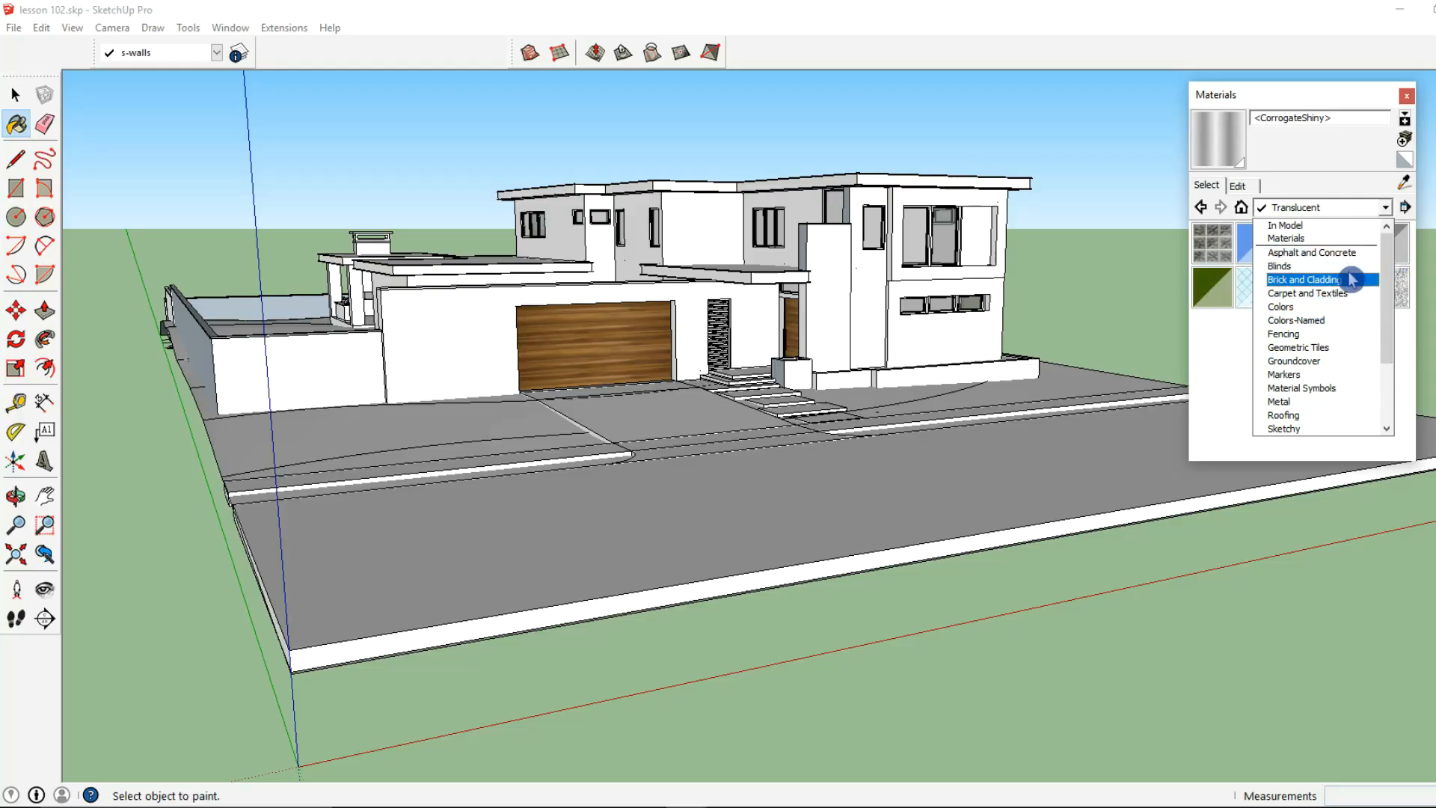
# Open the lot group for editing and select its ground surface around the house.
pyautogui.click(13, 96)
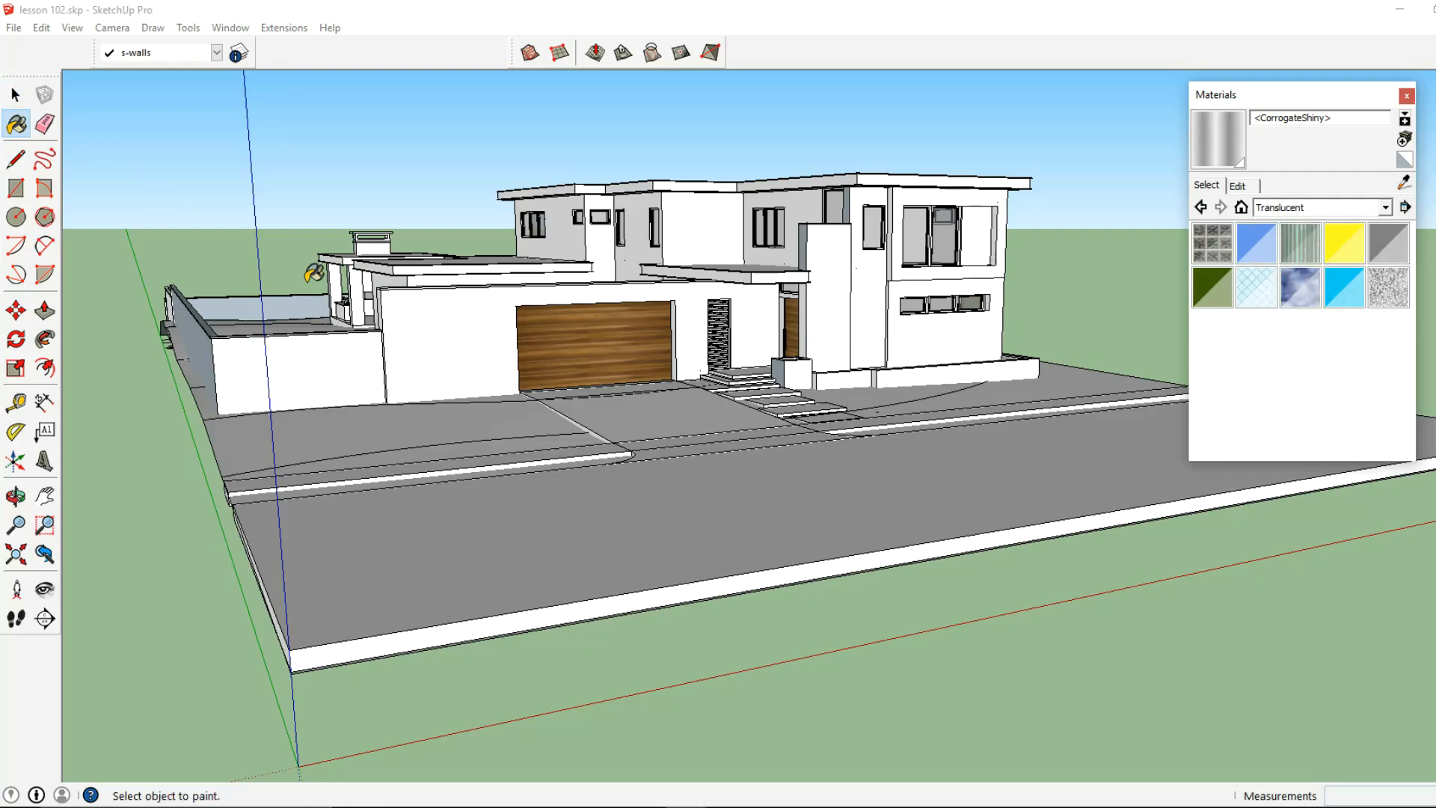
pyautogui.moveTo(482, 429); pyautogui.dragTo(487, 471, button='middle')
pyautogui.click(16, 95)
pyautogui.scroll(-2, 494, 444)
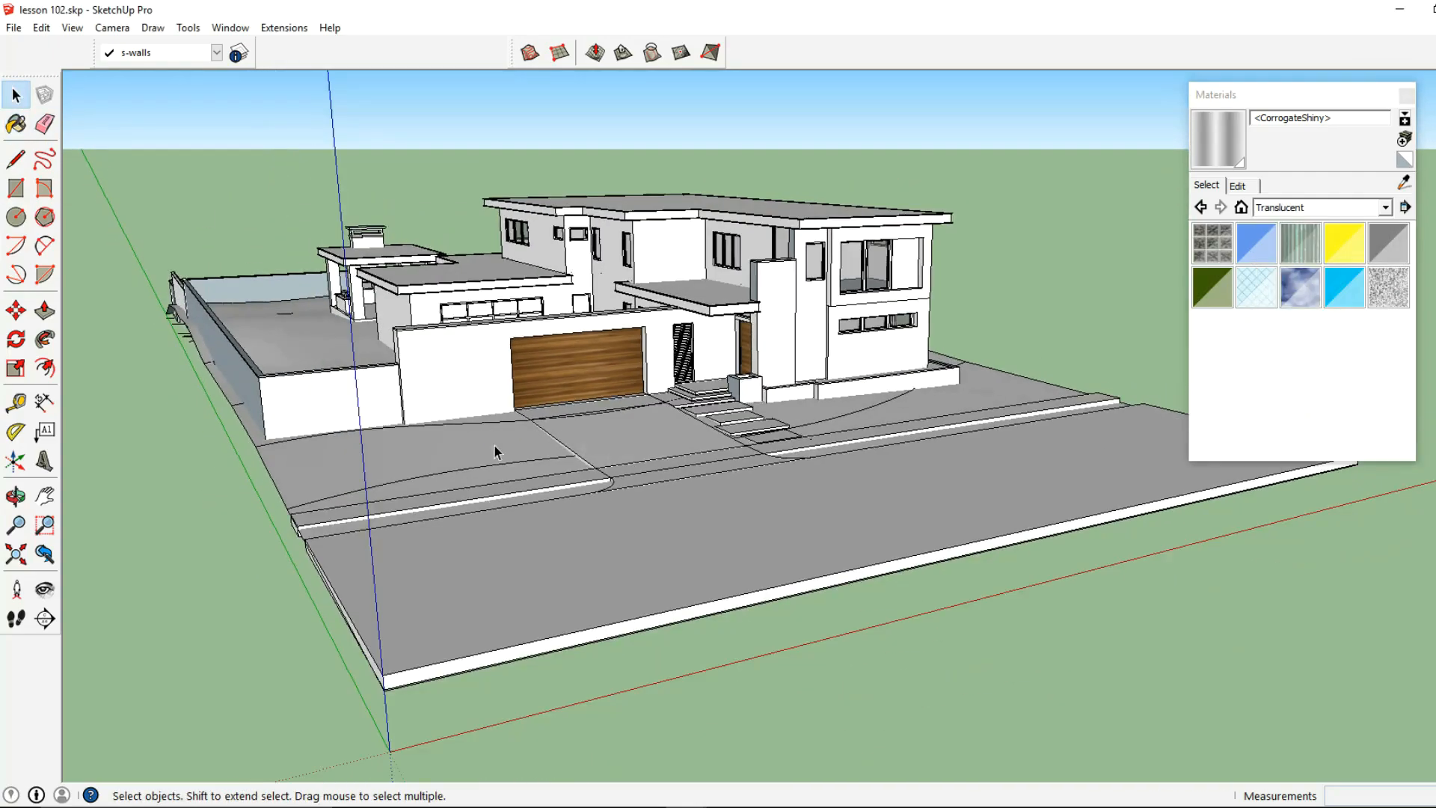
pyautogui.doubleClick(495, 446)
pyautogui.doubleClick(497, 443)
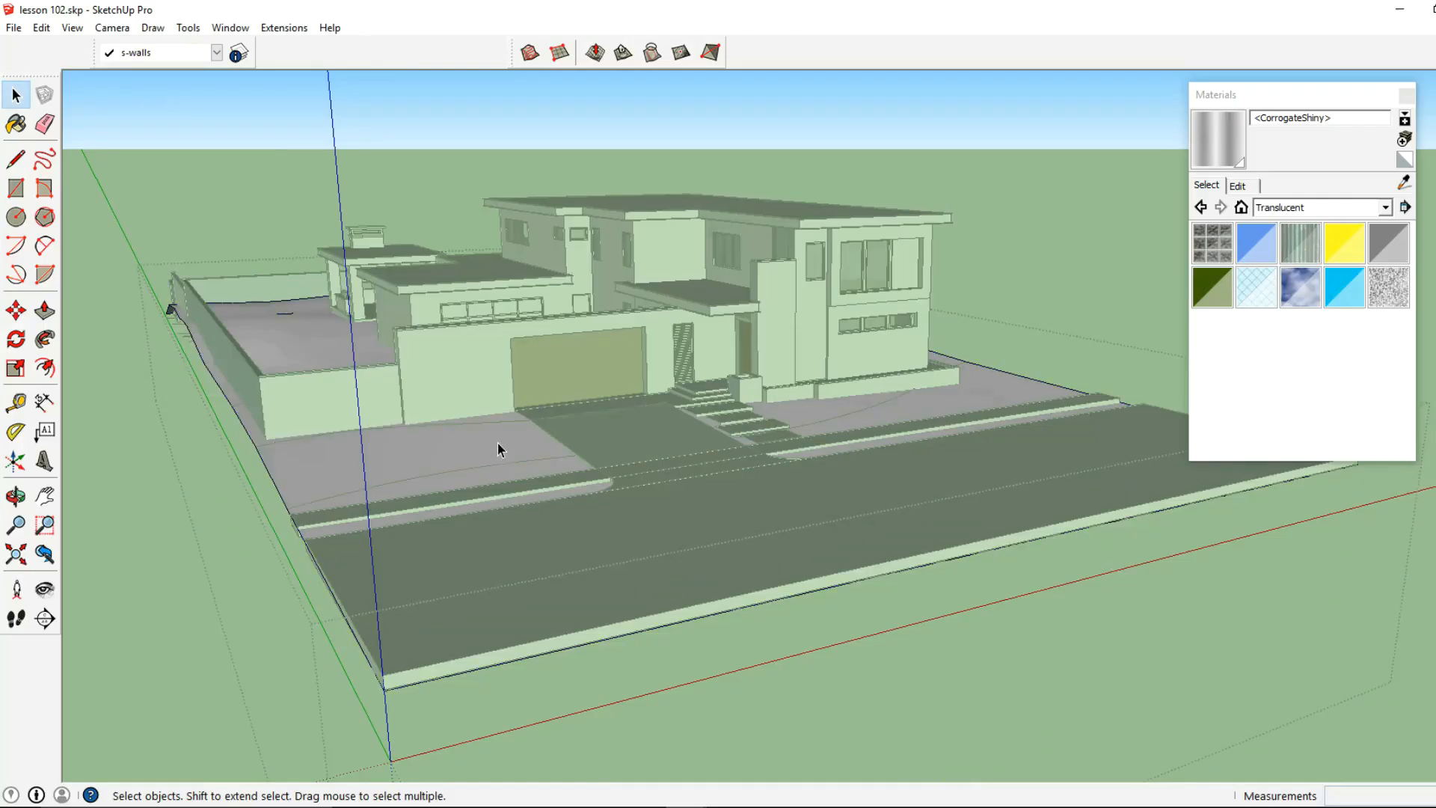
pyautogui.click(503, 447)
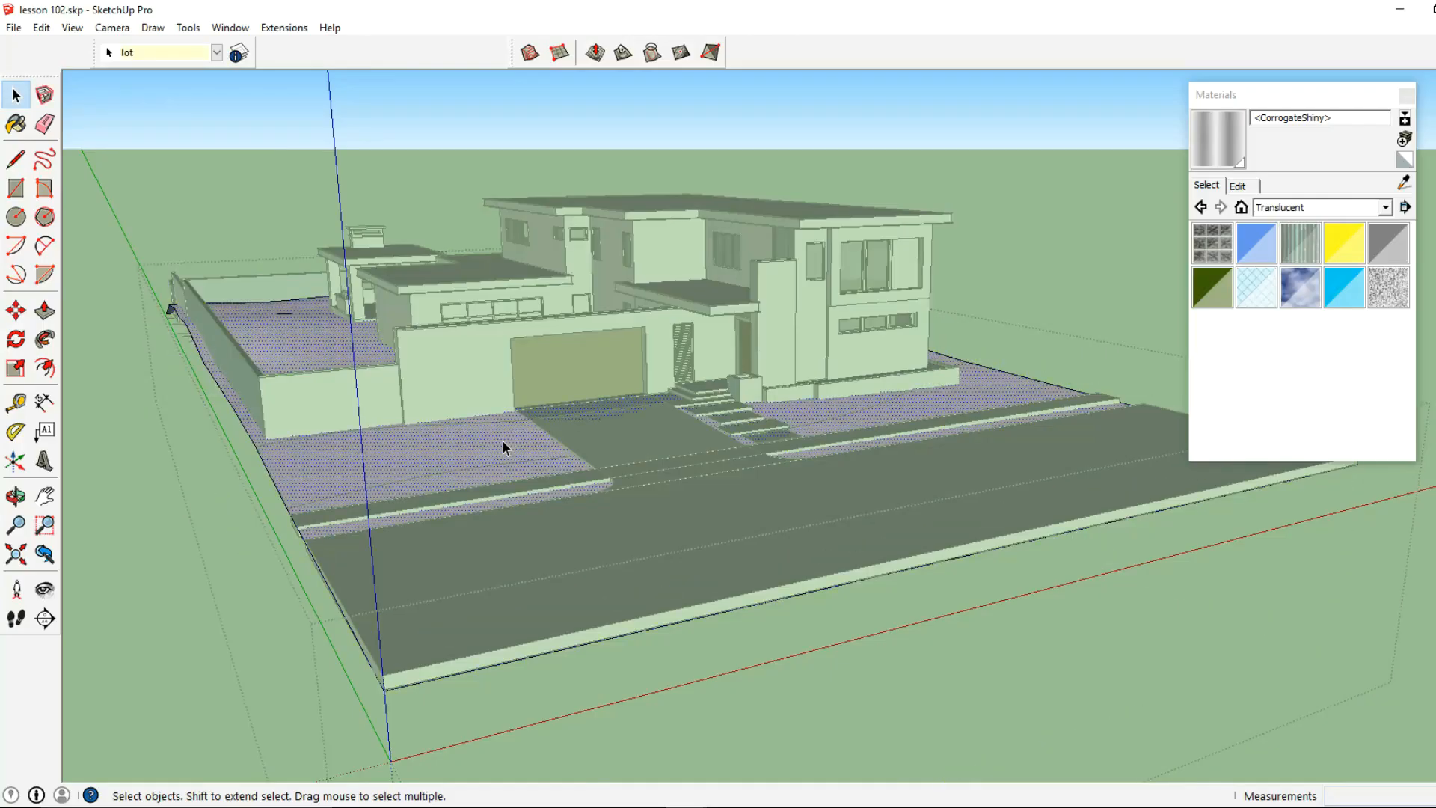
# Paint the selected ground surface with Vegetation_Grass_Artificial from the Vegetation collection.
pyautogui.click(1335, 208)
pyautogui.scroll(-1, 1328, 393)
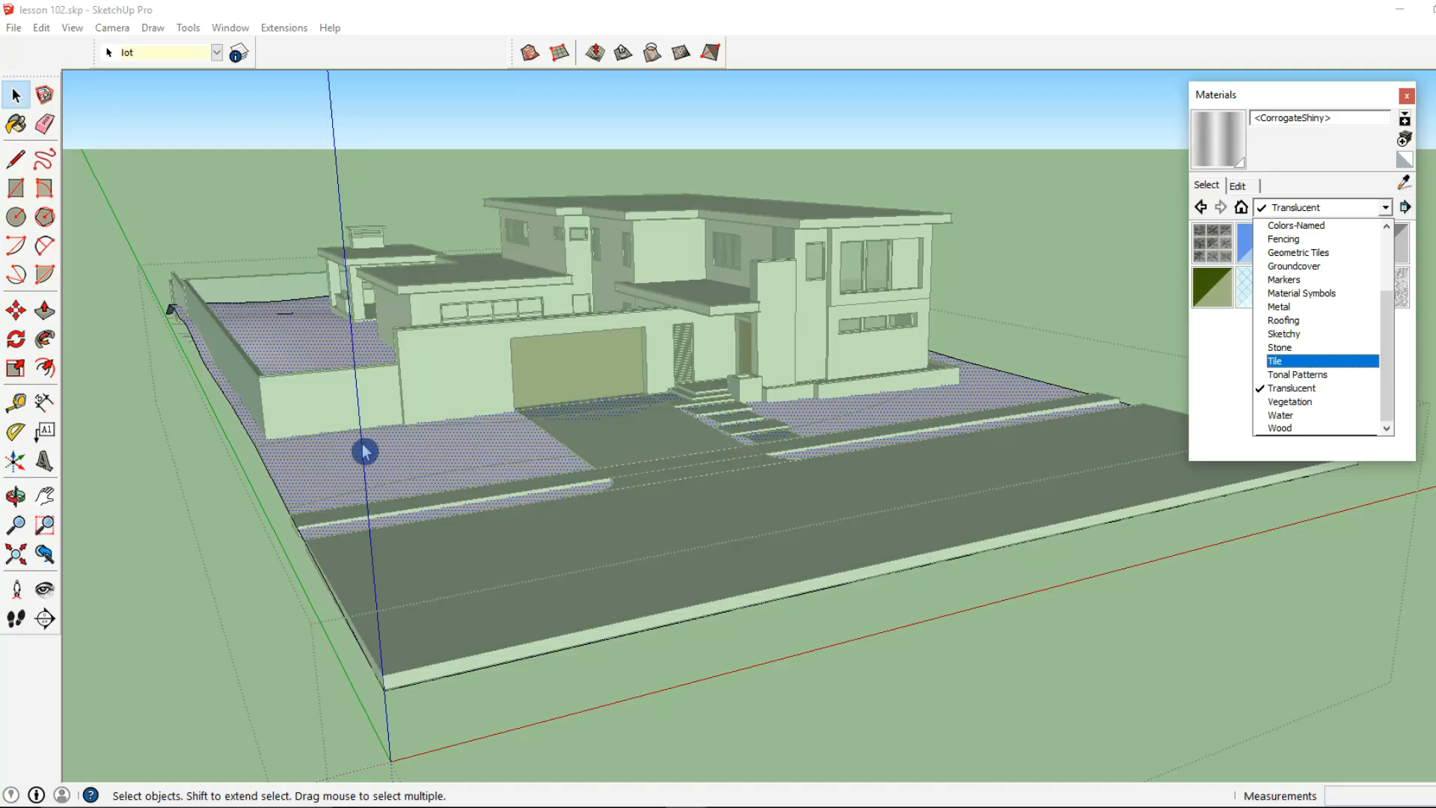
pyautogui.click(1301, 403)
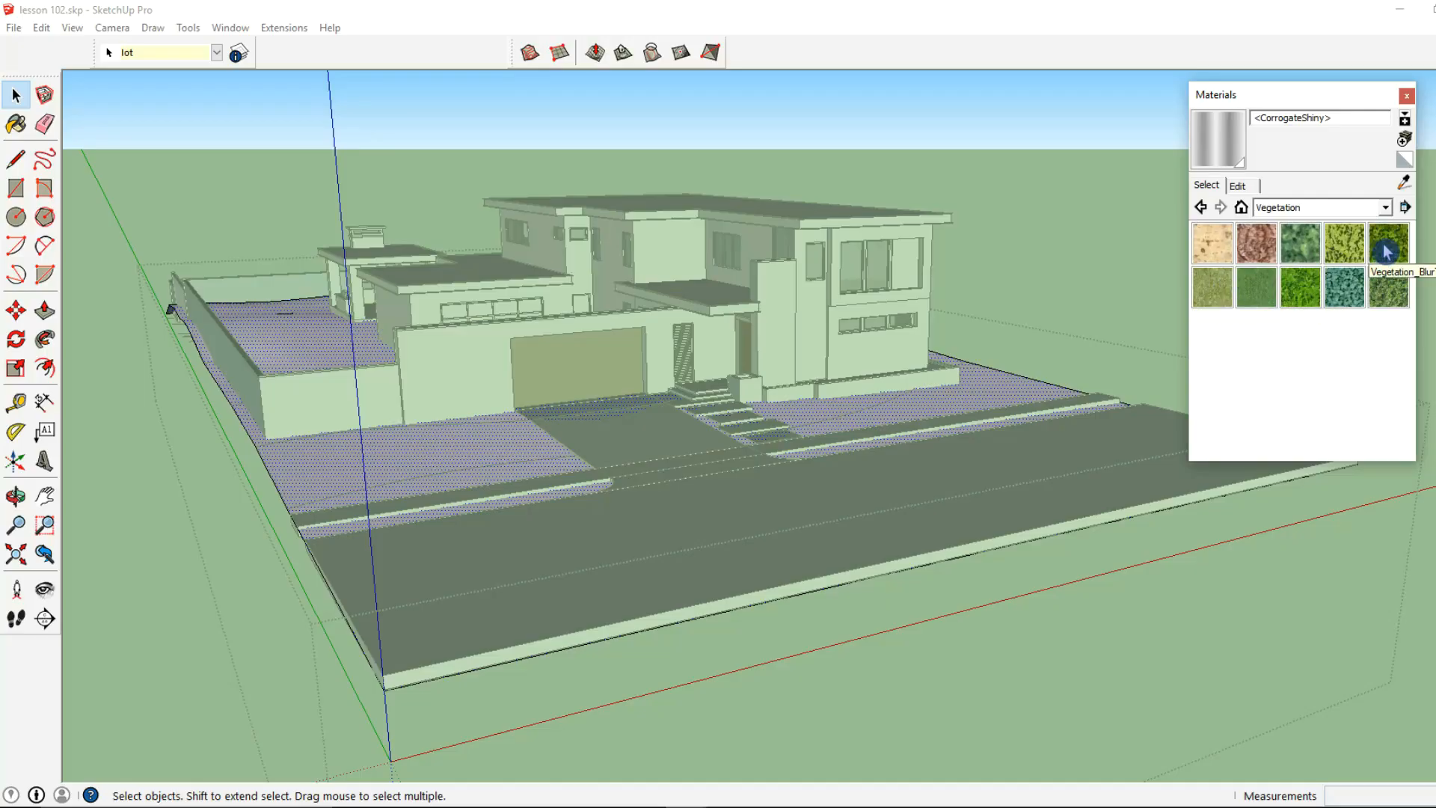
pyautogui.click(1268, 292)
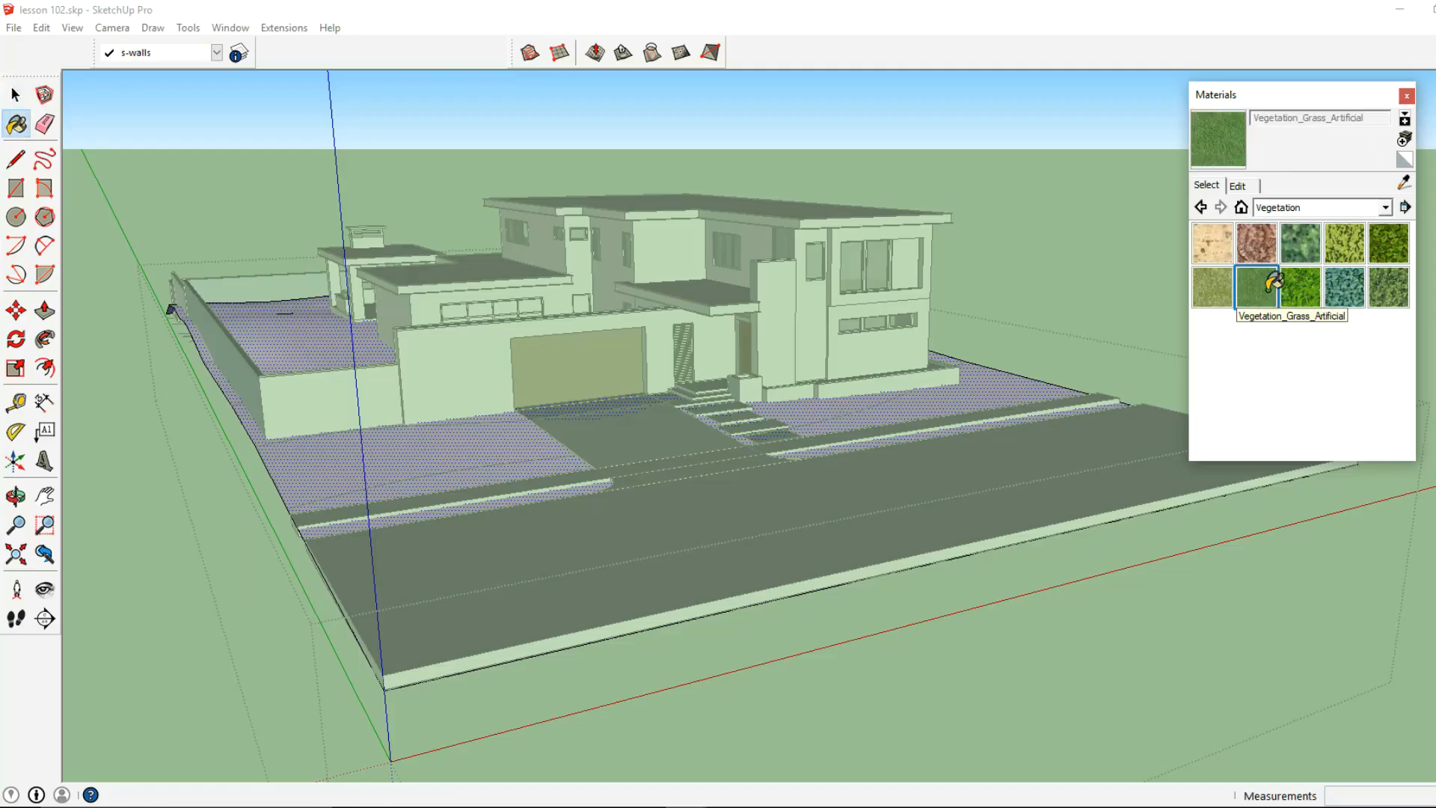
pyautogui.click(492, 448)
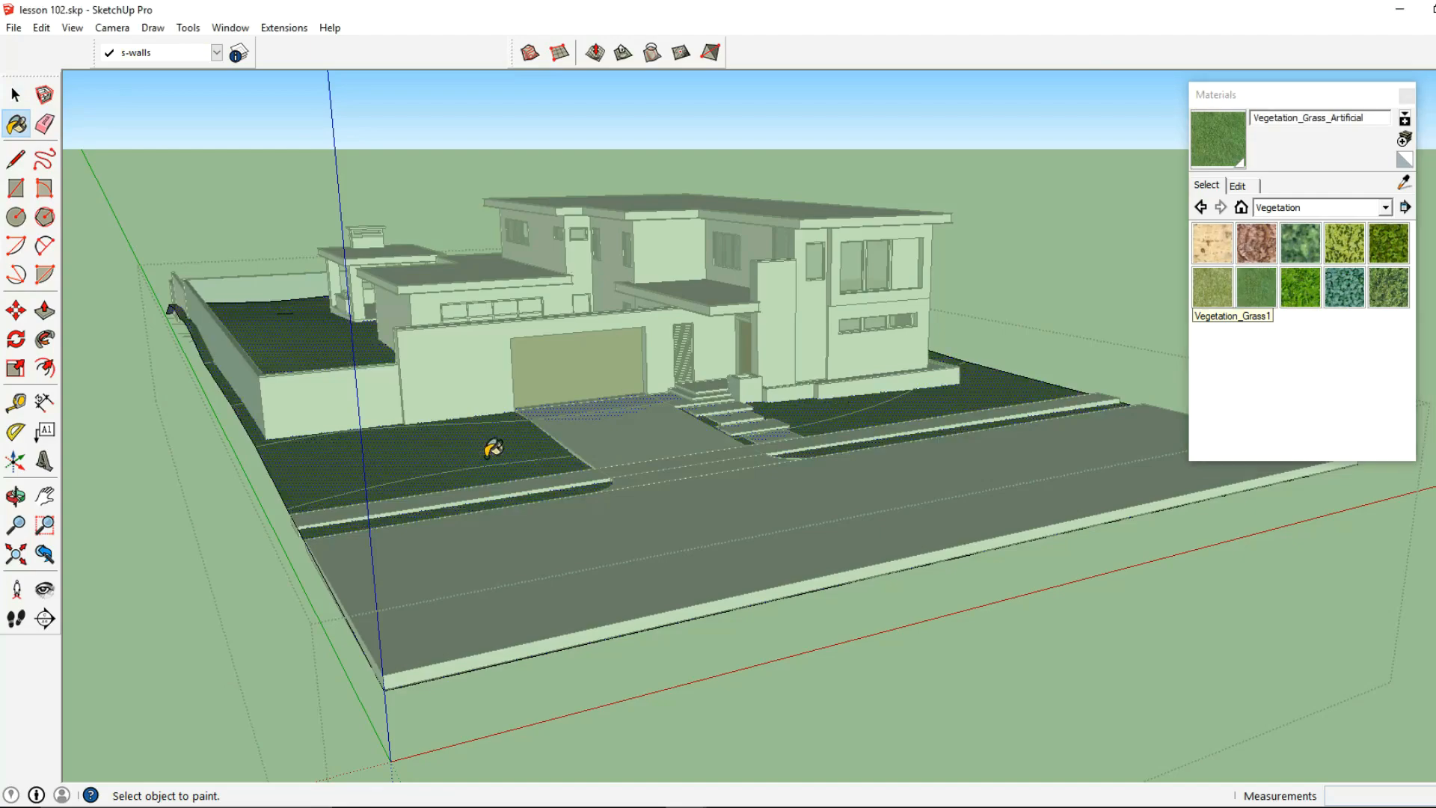
# Show the grass material's edit settings and exit the lot group.
pyautogui.click(1238, 186)
pyautogui.scroll(5, 481, 410)
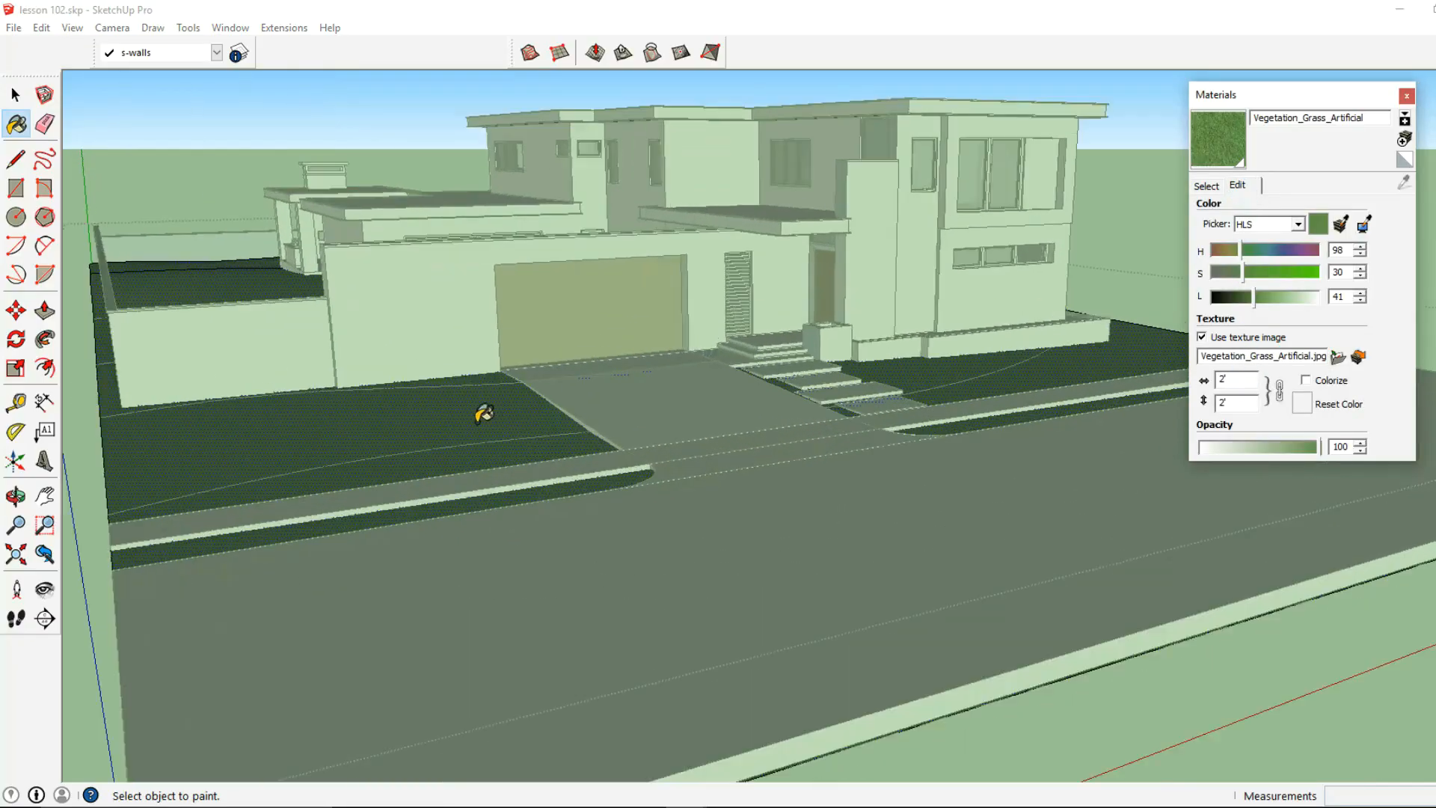
pyautogui.click(16, 95)
pyautogui.press('Escape')
pyautogui.press('Escape')
# Enlarge the grass texture by setting its width to 7, keeping the proportions locked.
pyautogui.moveTo(452, 471); pyautogui.dragTo(524, 527, button='middle')
pyautogui.scroll(5, 525, 528)
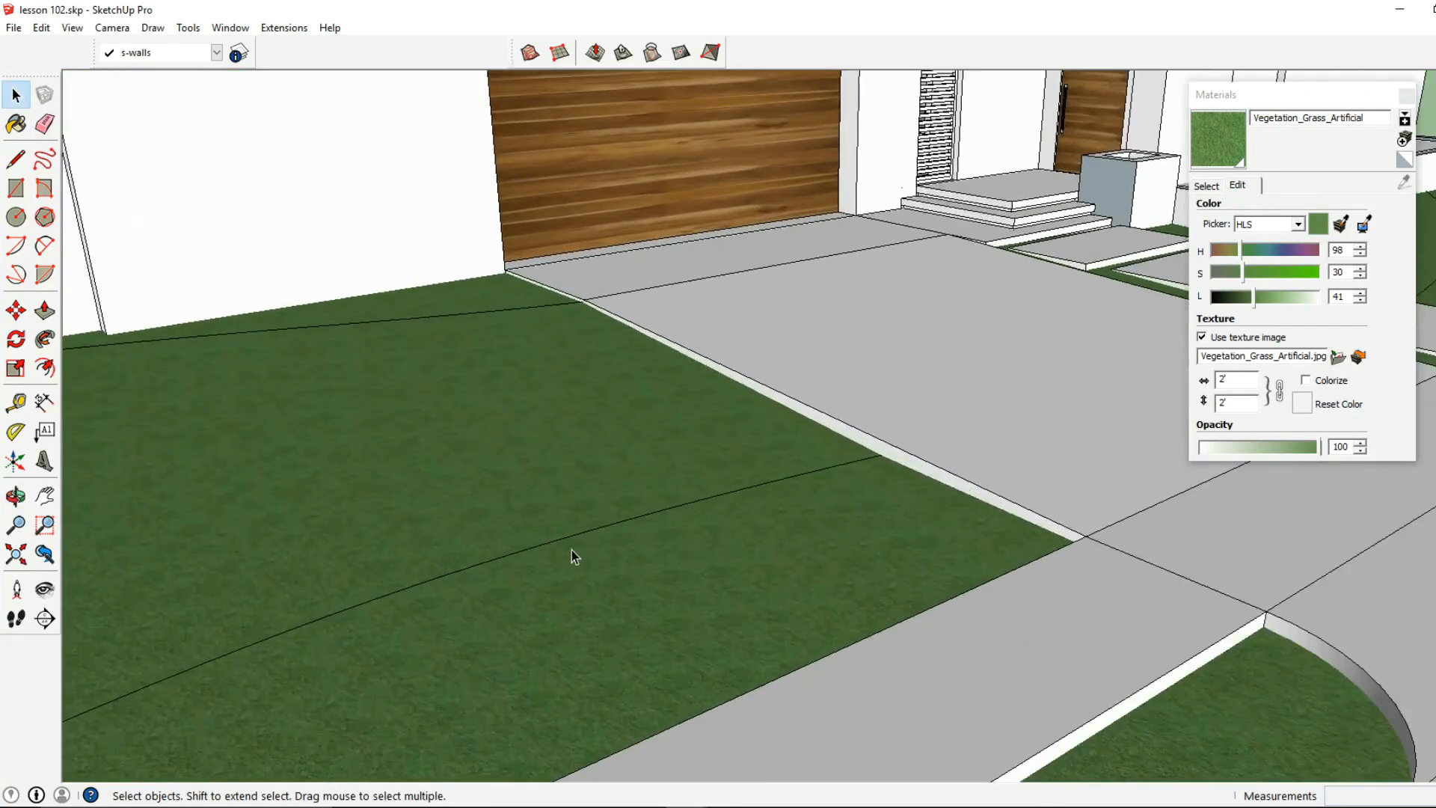
pyautogui.scroll(-3, 666, 548)
pyautogui.keyDown('shift'); pyautogui.moveTo(793, 555); pyautogui.dragTo(719, 520, button='middle'); pyautogui.keyUp('shift')
pyautogui.scroll(1, 719, 521)
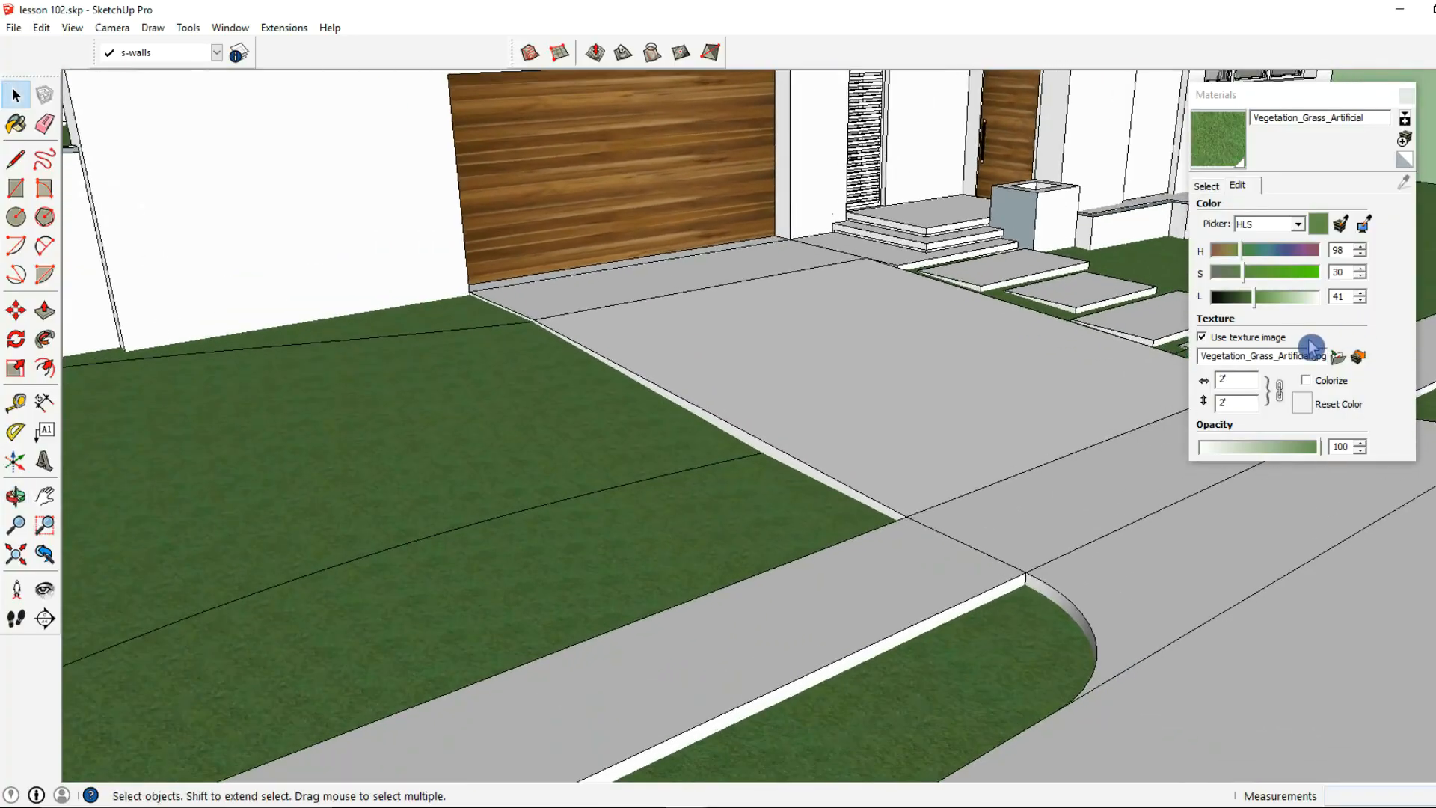
pyautogui.moveTo(1250, 382); pyautogui.dragTo(1161, 385)
pyautogui.write('7')
pyautogui.scroll(-5, 1065, 308)
pyautogui.moveTo(1066, 308); pyautogui.dragTo(919, 338, button='middle')
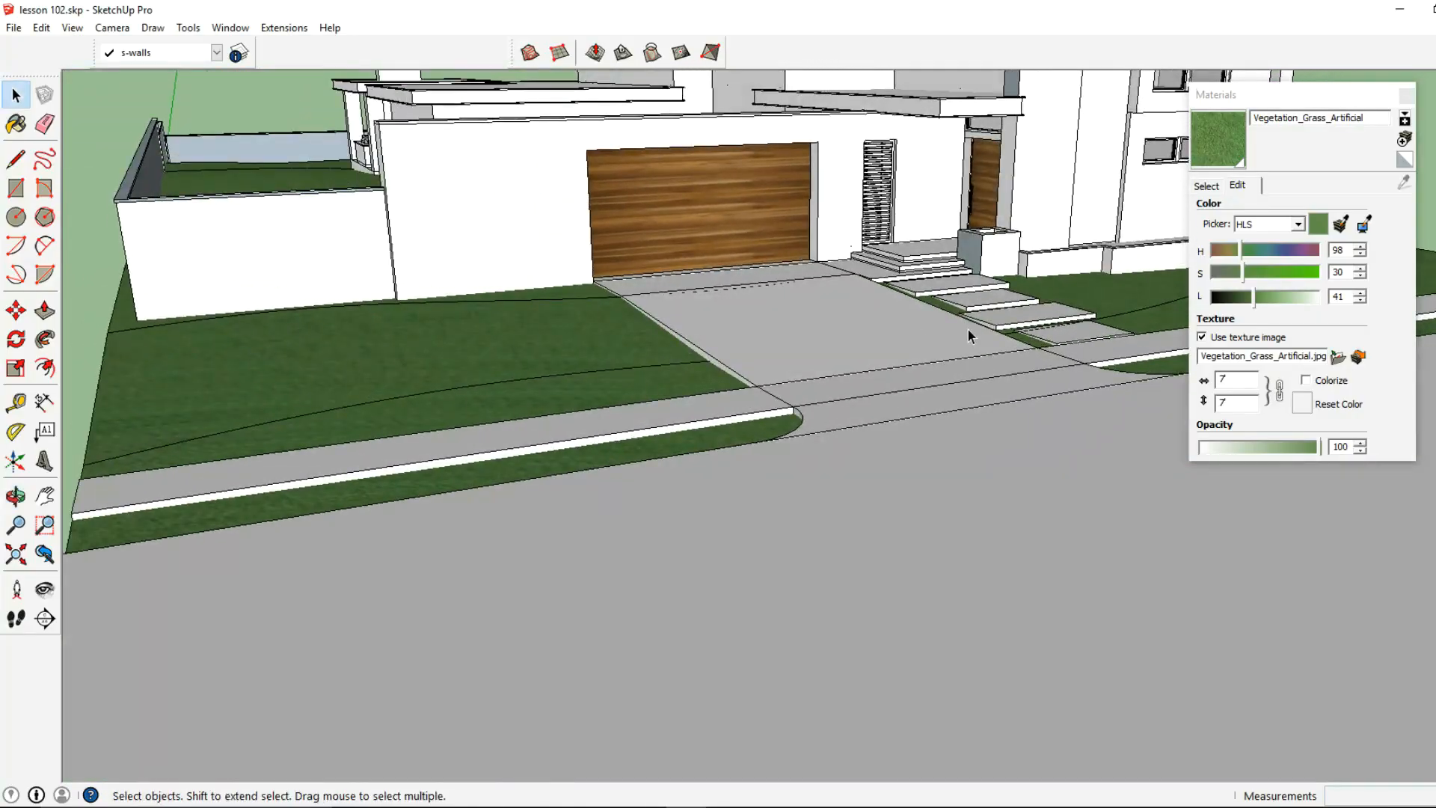
# Darken the grass material by lowering its lightness to about 36.
pyautogui.moveTo(1254, 303); pyautogui.dragTo(1253, 303)
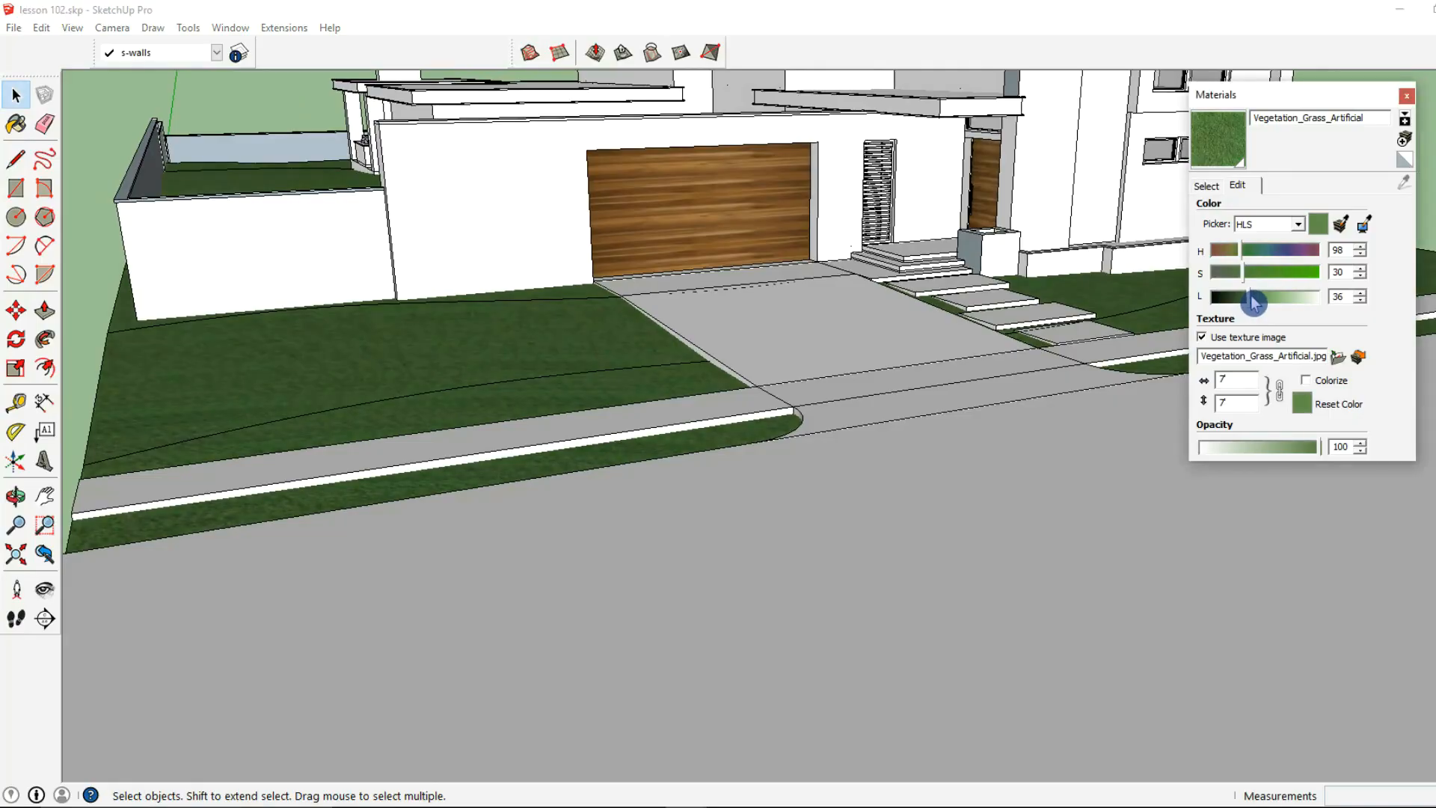
pyautogui.moveTo(1250, 275); pyautogui.dragTo(1247, 299)
pyautogui.click(1250, 296)
pyautogui.moveTo(959, 350); pyautogui.dragTo(976, 413, button='middle')
# Pick the Stone_Coursed_Rough material from the Stone collection.
pyautogui.click(1205, 186)
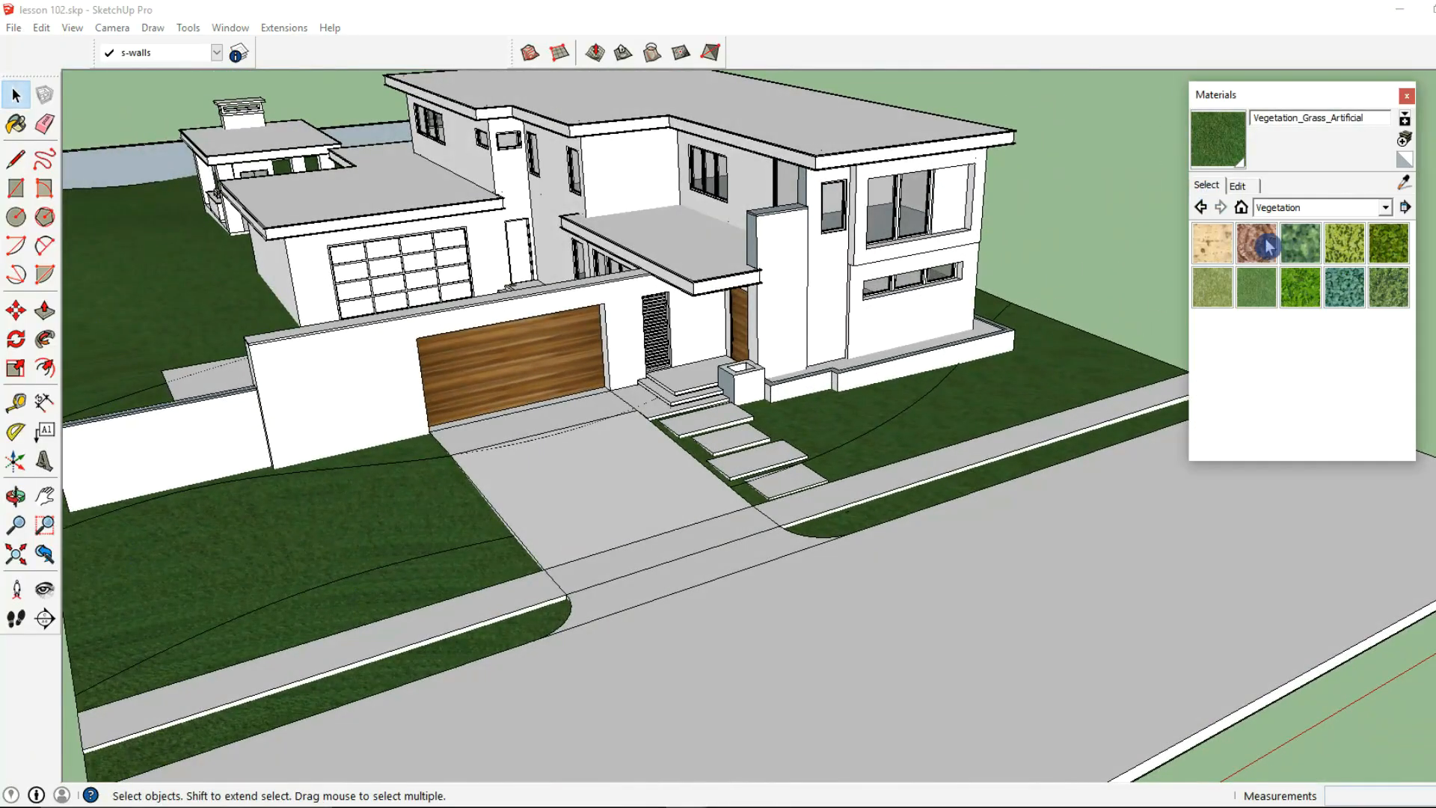
pyautogui.click(1345, 208)
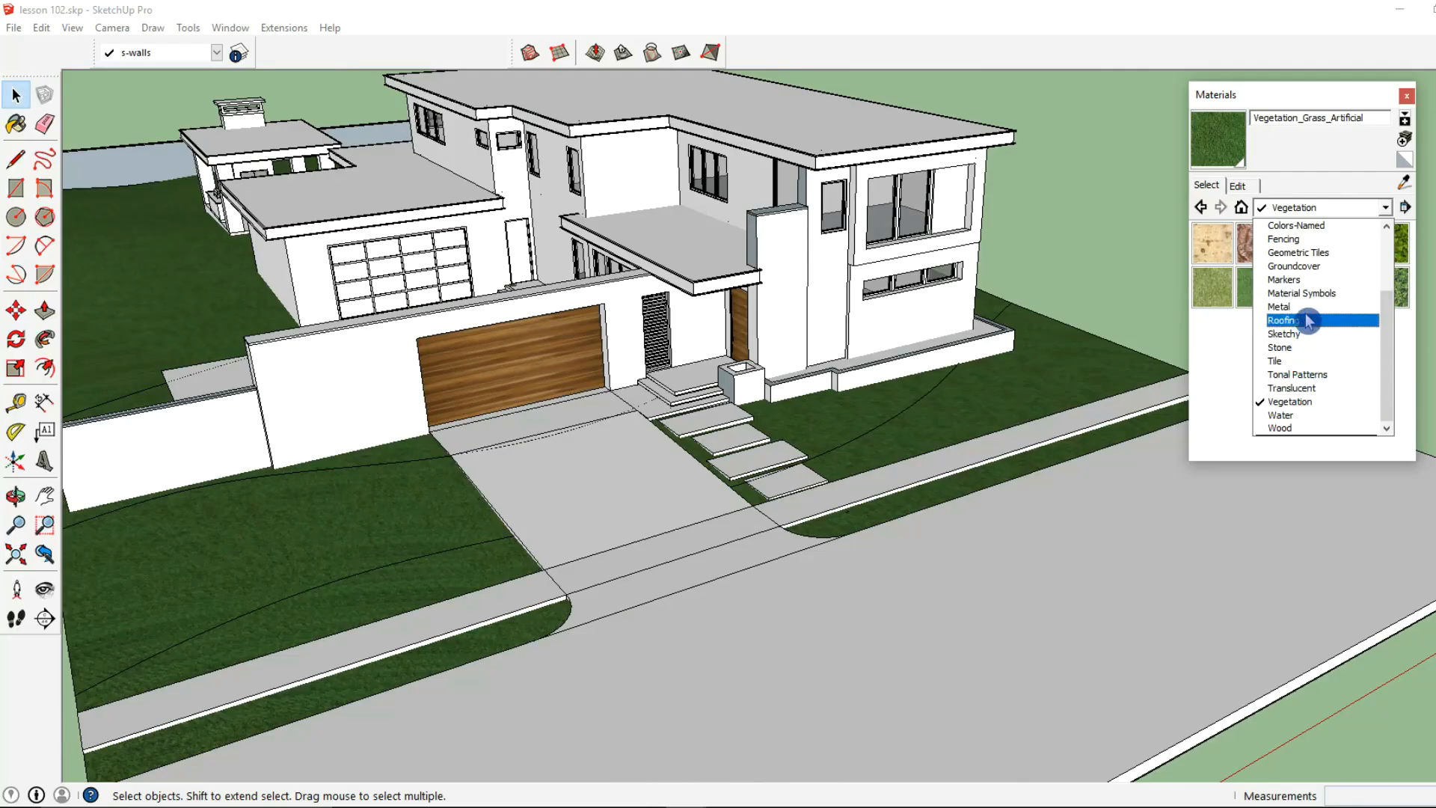
pyautogui.click(1307, 347)
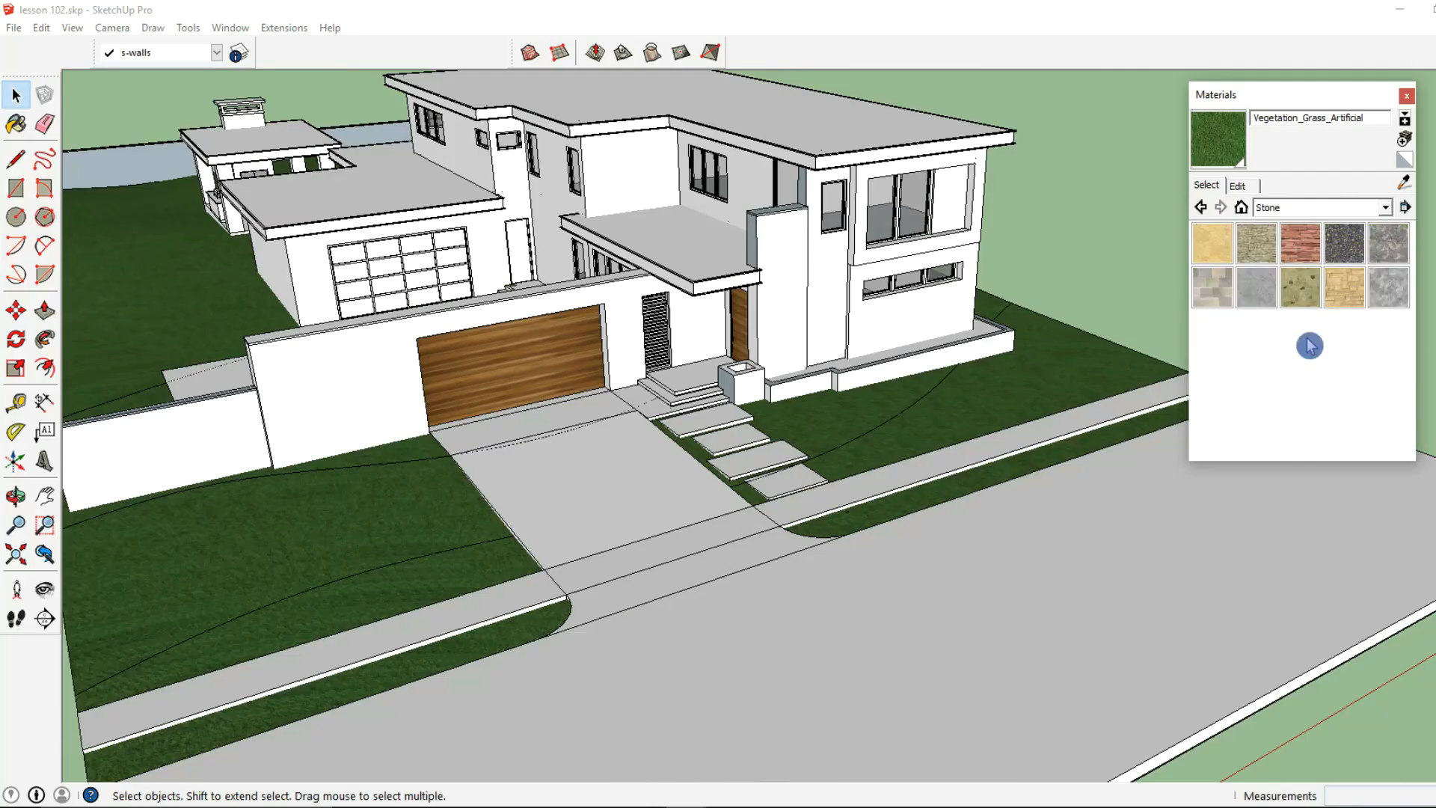
pyautogui.click(1261, 253)
# Open the walls group for editing and select the front wall face around the garage door.
pyautogui.moveTo(493, 284); pyautogui.dragTo(550, 273, button='middle')
pyautogui.scroll(1, 468, 358)
pyautogui.press('space')
pyautogui.doubleClick(469, 358)
pyautogui.click(468, 358)
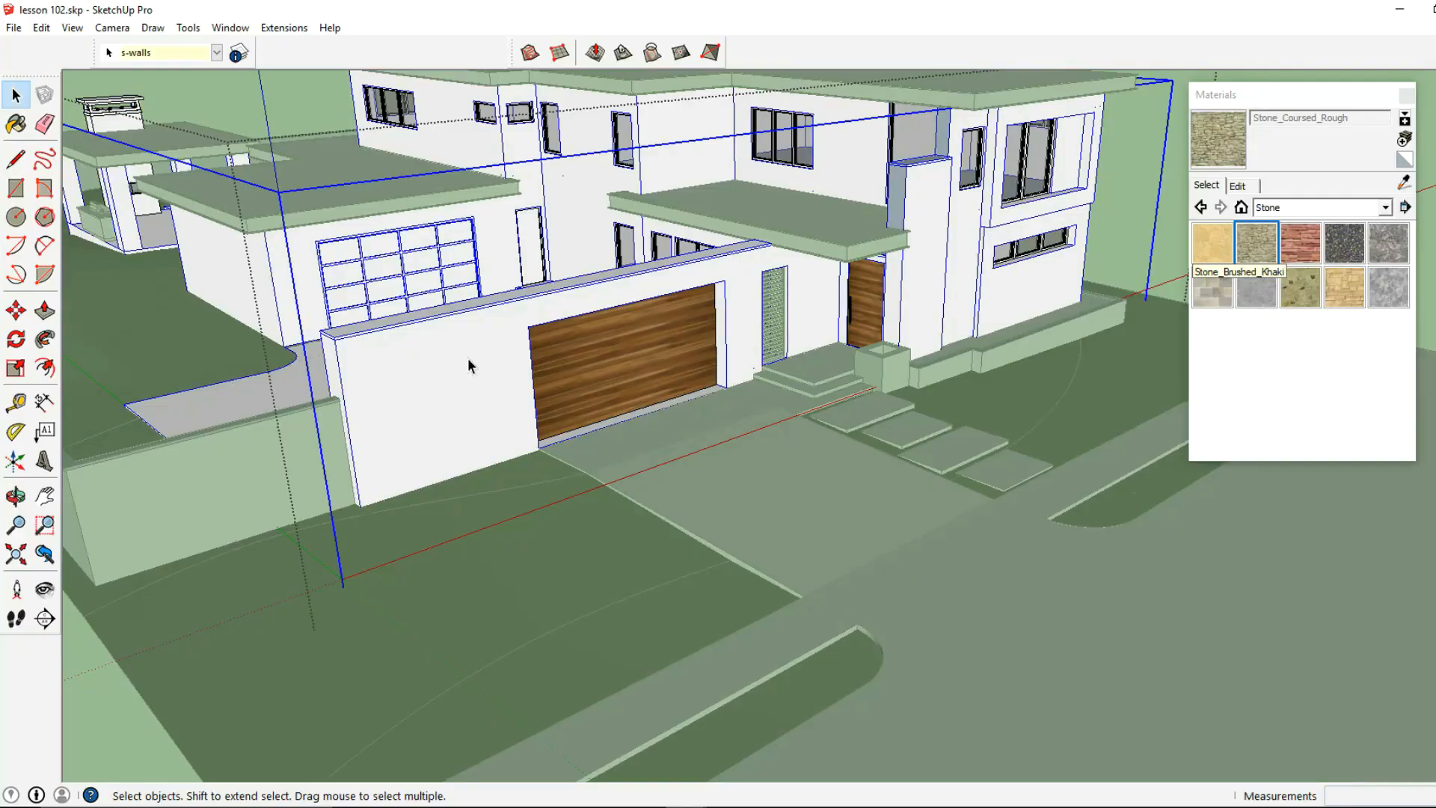
pyautogui.doubleClick(469, 359)
pyautogui.click(468, 358)
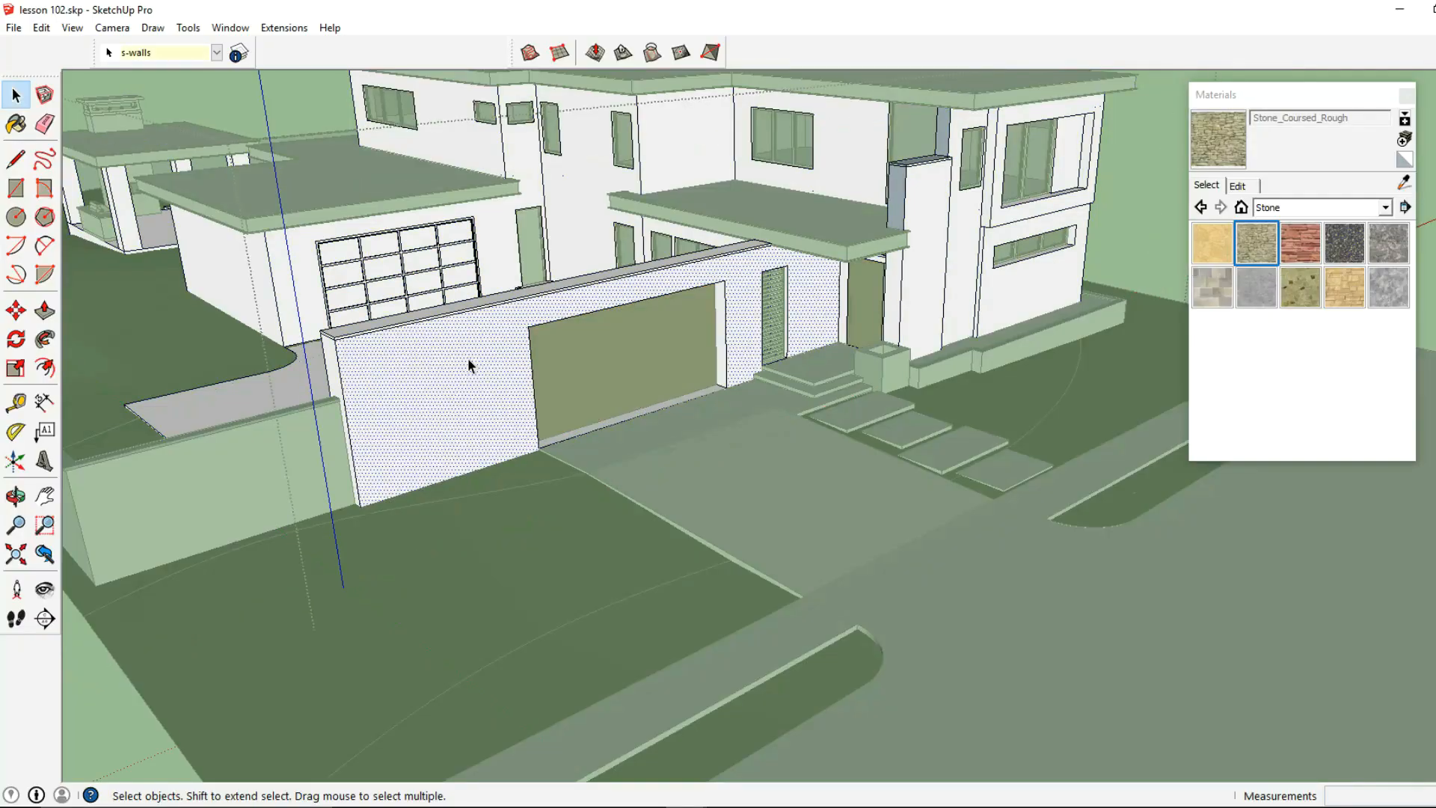
# Paint the selected front wall face around the garage door with Stone_Coursed_Rough.
pyautogui.moveTo(410, 379); pyautogui.dragTo(567, 350, button='middle')
pyautogui.click(1217, 153)
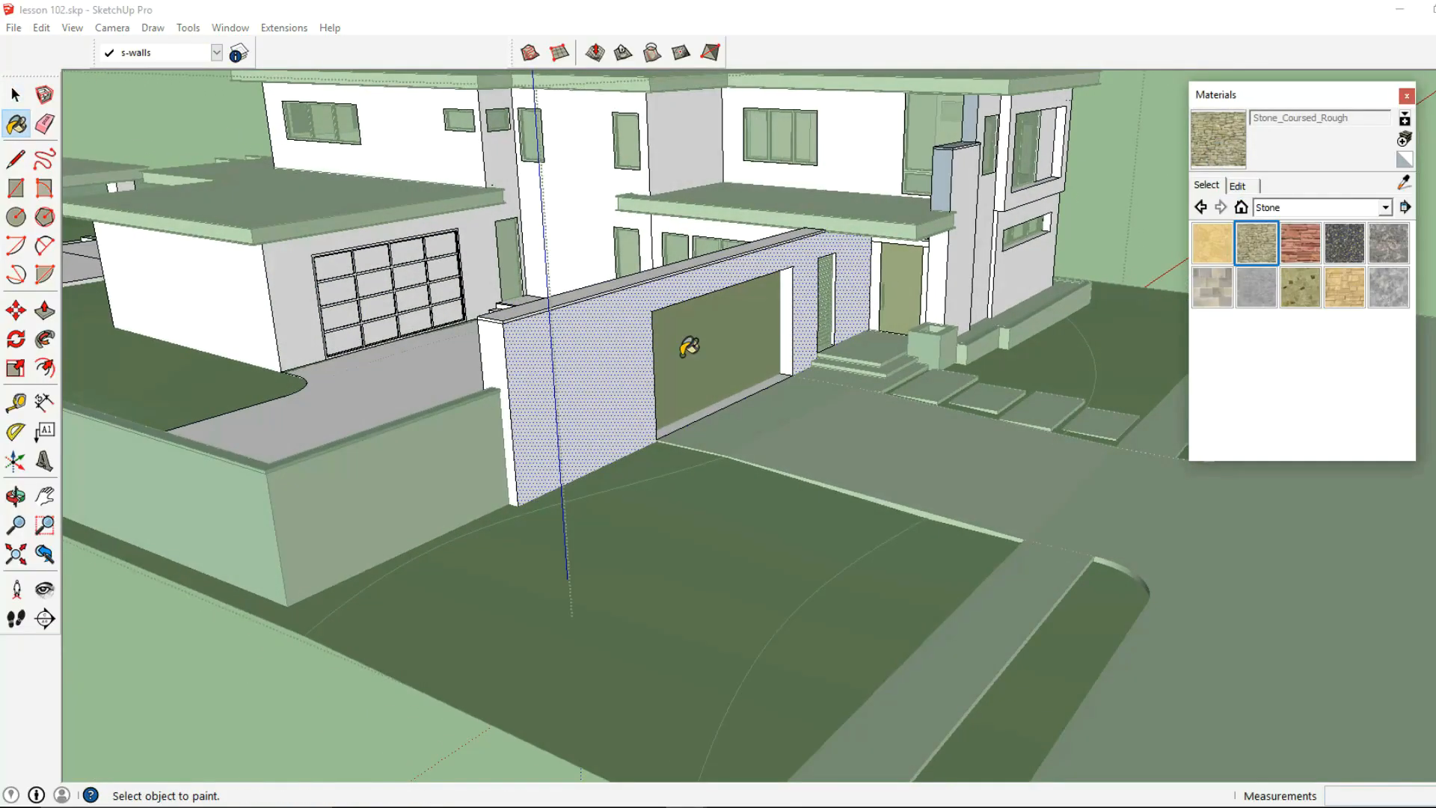
pyautogui.scroll(5, 603, 361)
pyautogui.click(603, 308)
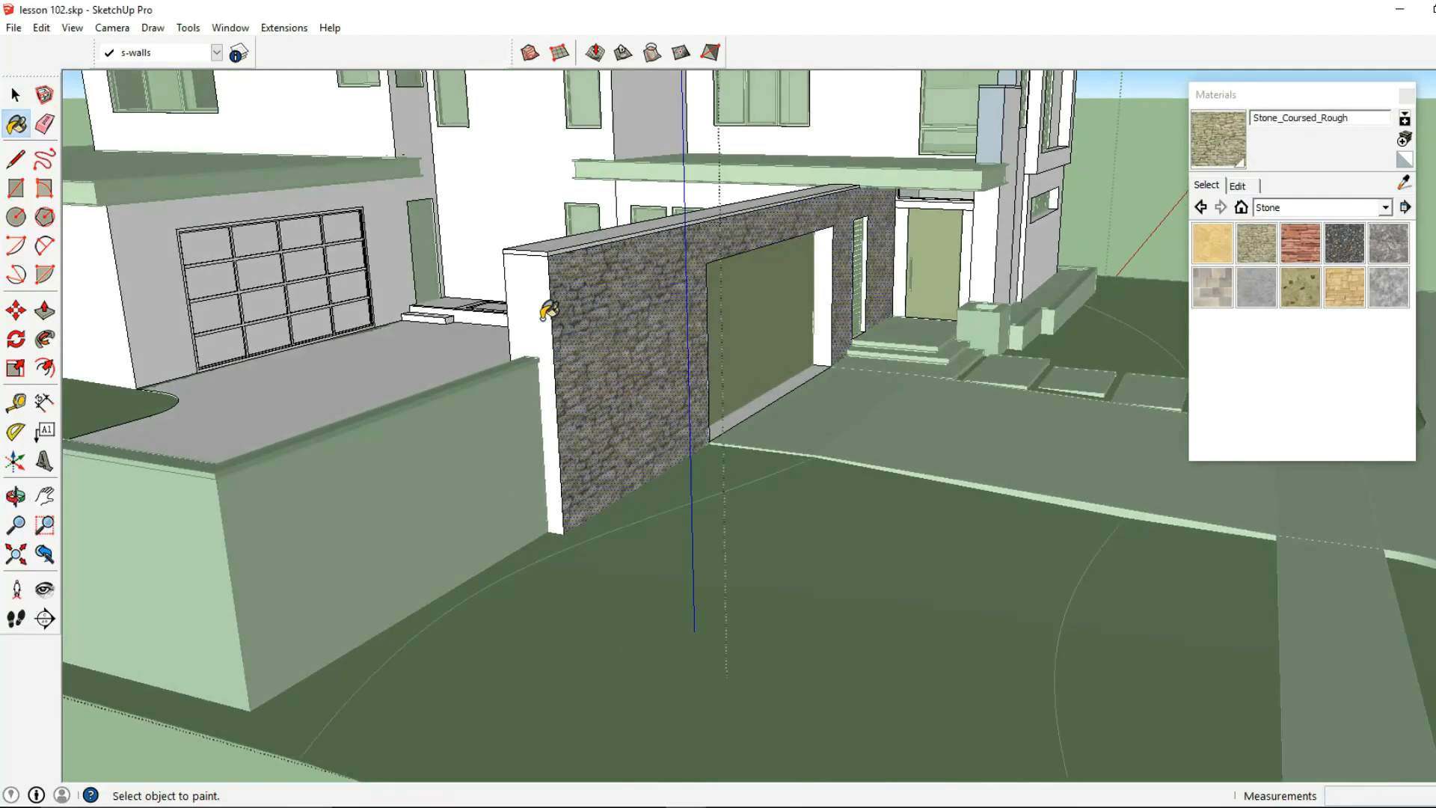
pyautogui.moveTo(636, 323); pyautogui.dragTo(651, 321, button='middle')
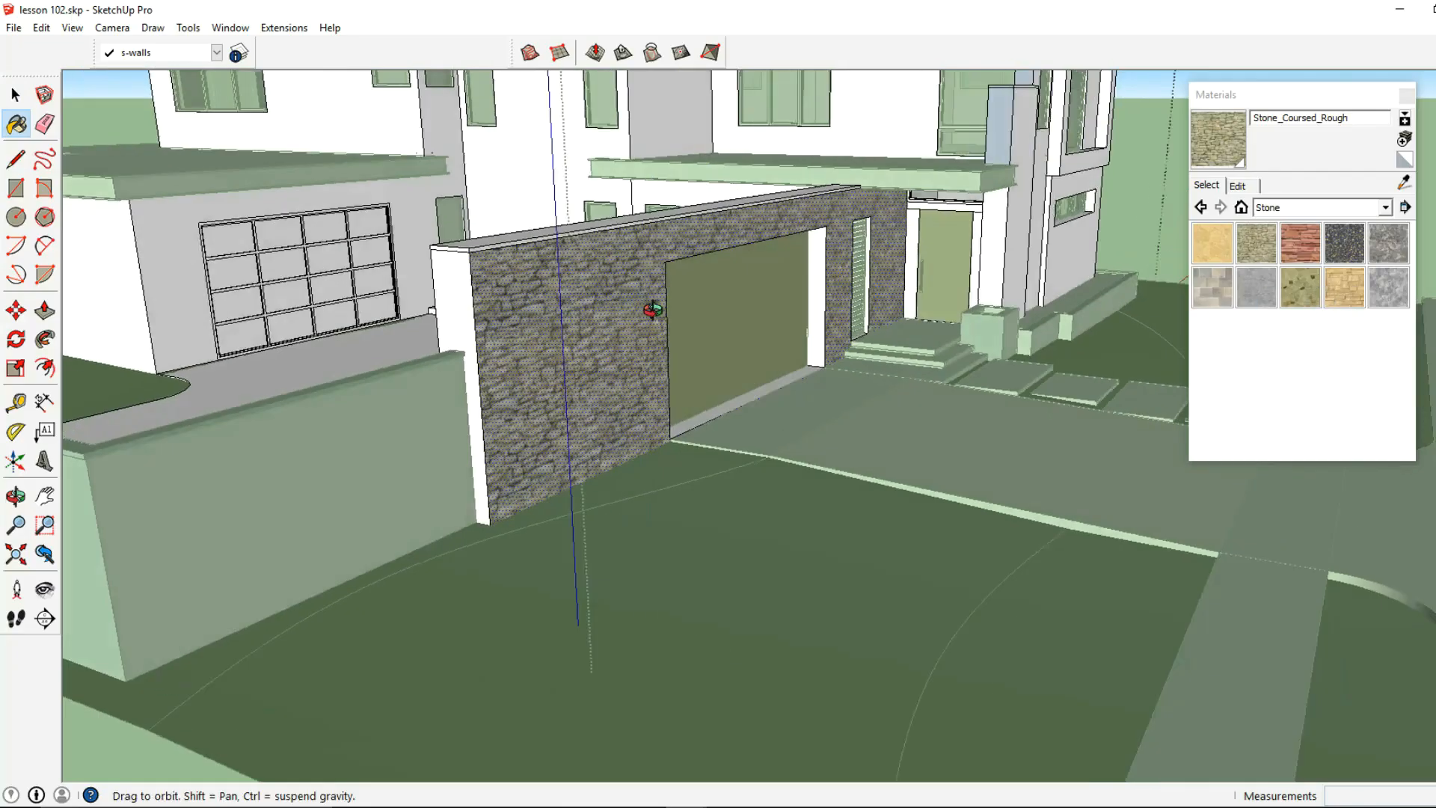
pyautogui.scroll(4, 515, 278)
pyautogui.moveTo(514, 278); pyautogui.dragTo(553, 314, button='middle')
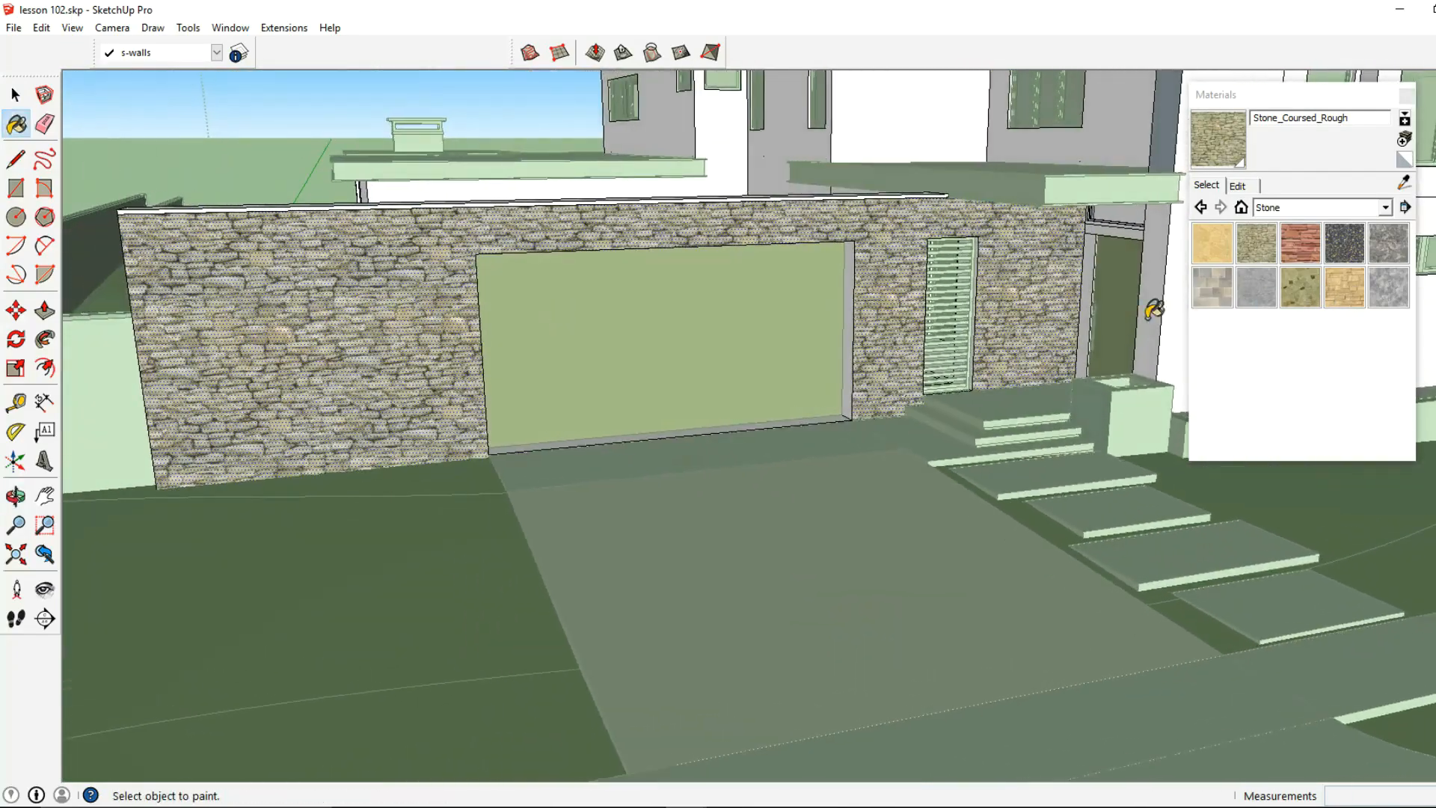
# Repaint the front wall face around the garage door with Stone_Sandstone_Ashlar_Light.
pyautogui.click(1346, 287)
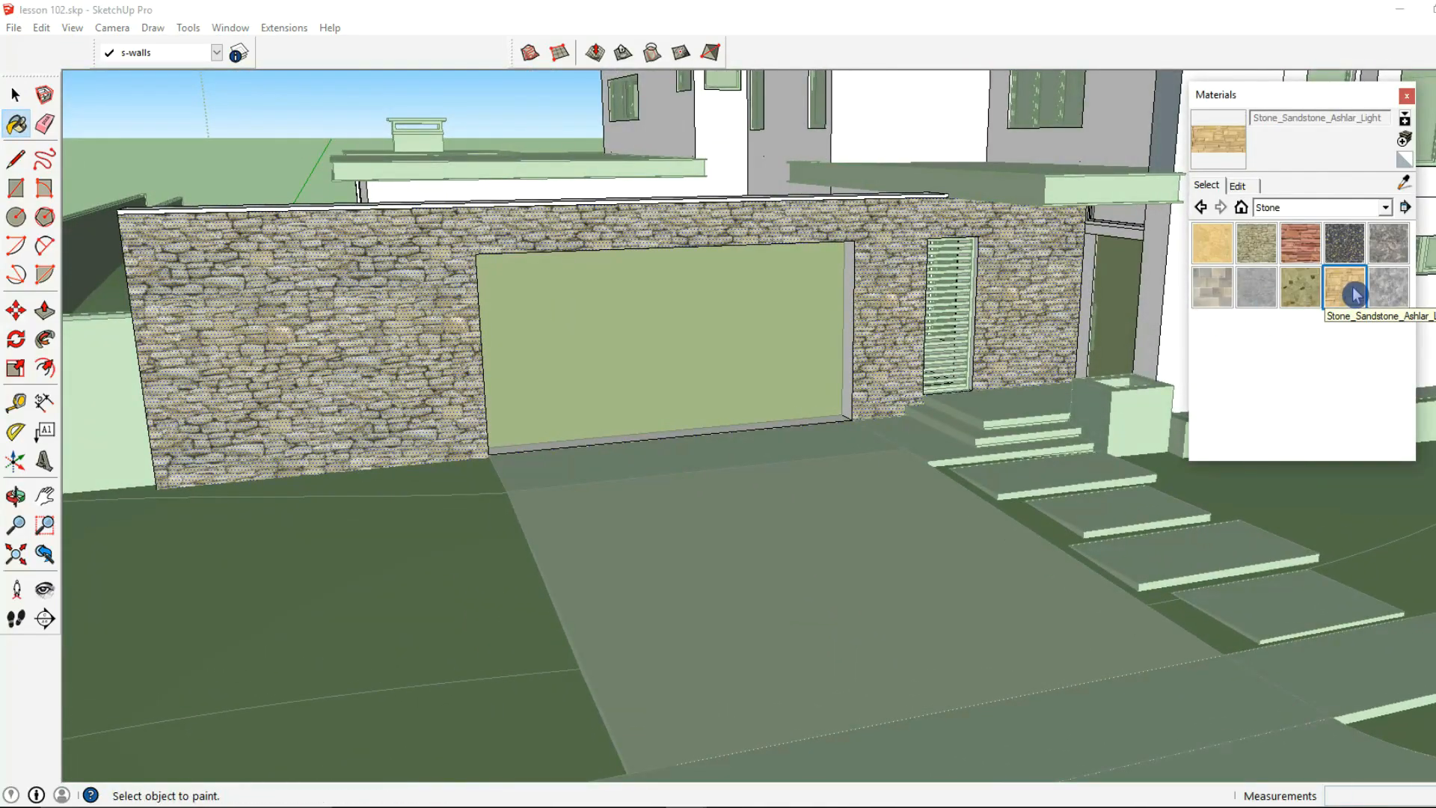
pyautogui.click(337, 306)
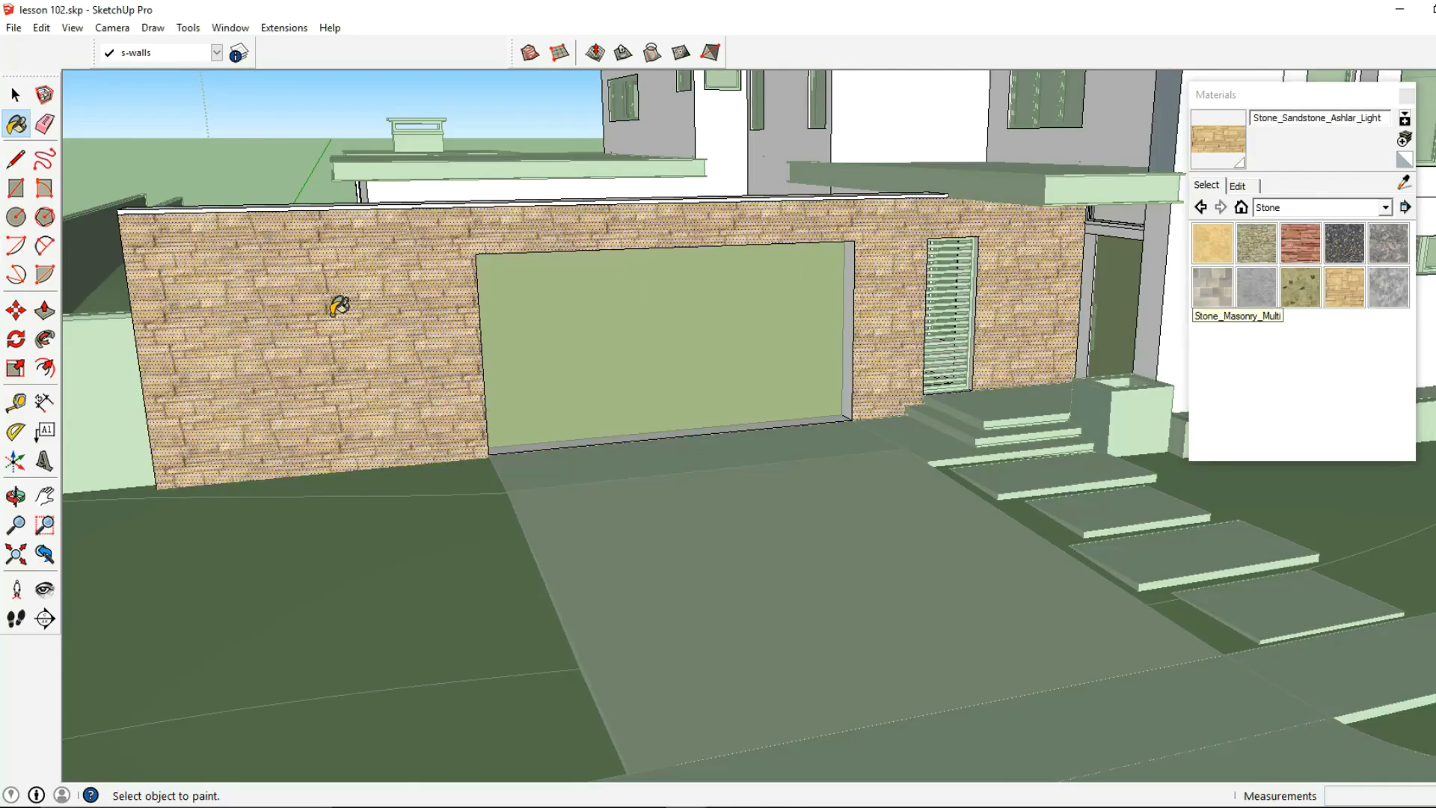
pyautogui.moveTo(288, 313)
pyautogui.mouseDown(button='middle')
pyautogui.moveTo(662, 350)
pyautogui.moveTo(419, 433)
pyautogui.mouseUp(button='middle')
# Apply Stone_Sandstone_Ashlar_Light to the front wall's end face and the inner side faces of its openings.
pyautogui.click(658, 353)
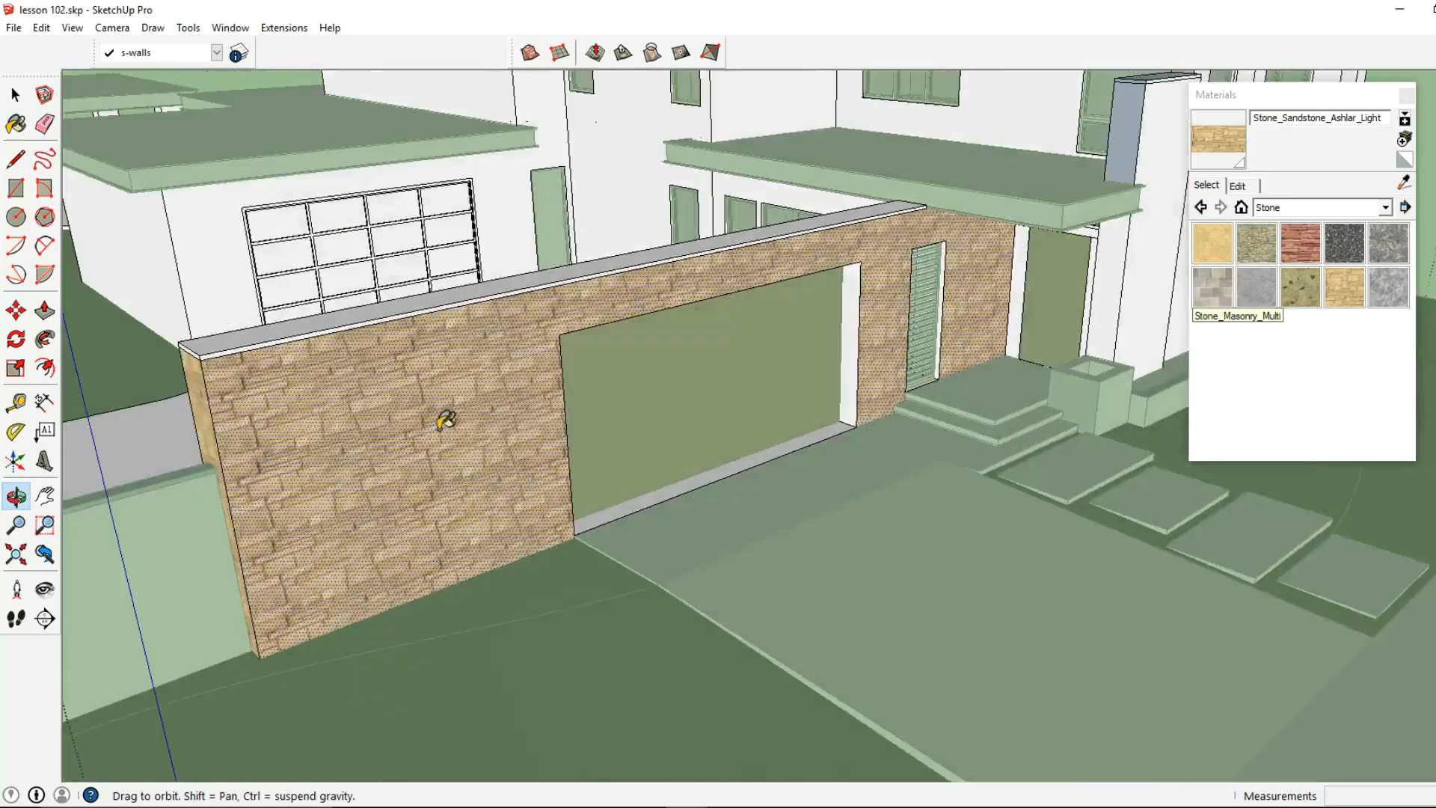
pyautogui.scroll(3, 867, 335)
pyautogui.click(870, 335)
pyautogui.click(981, 314)
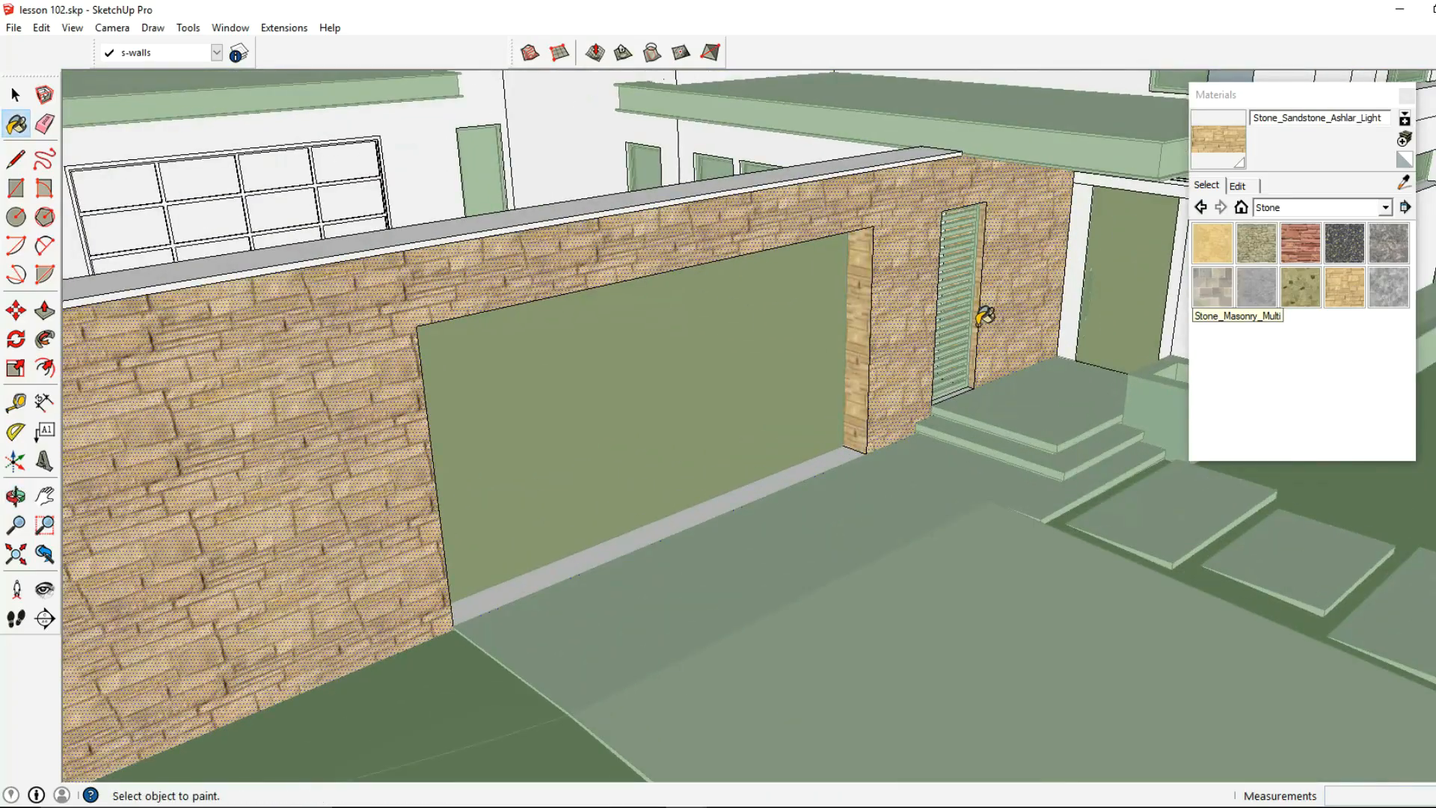
pyautogui.scroll(-5, 994, 314)
pyautogui.moveTo(283, 303); pyautogui.dragTo(846, 391, button='middle')
pyautogui.click(936, 411)
pyautogui.moveTo(936, 411)
pyautogui.mouseDown(button='middle')
pyautogui.moveTo(570, 426)
pyautogui.moveTo(440, 382)
pyautogui.mouseUp(button='middle')
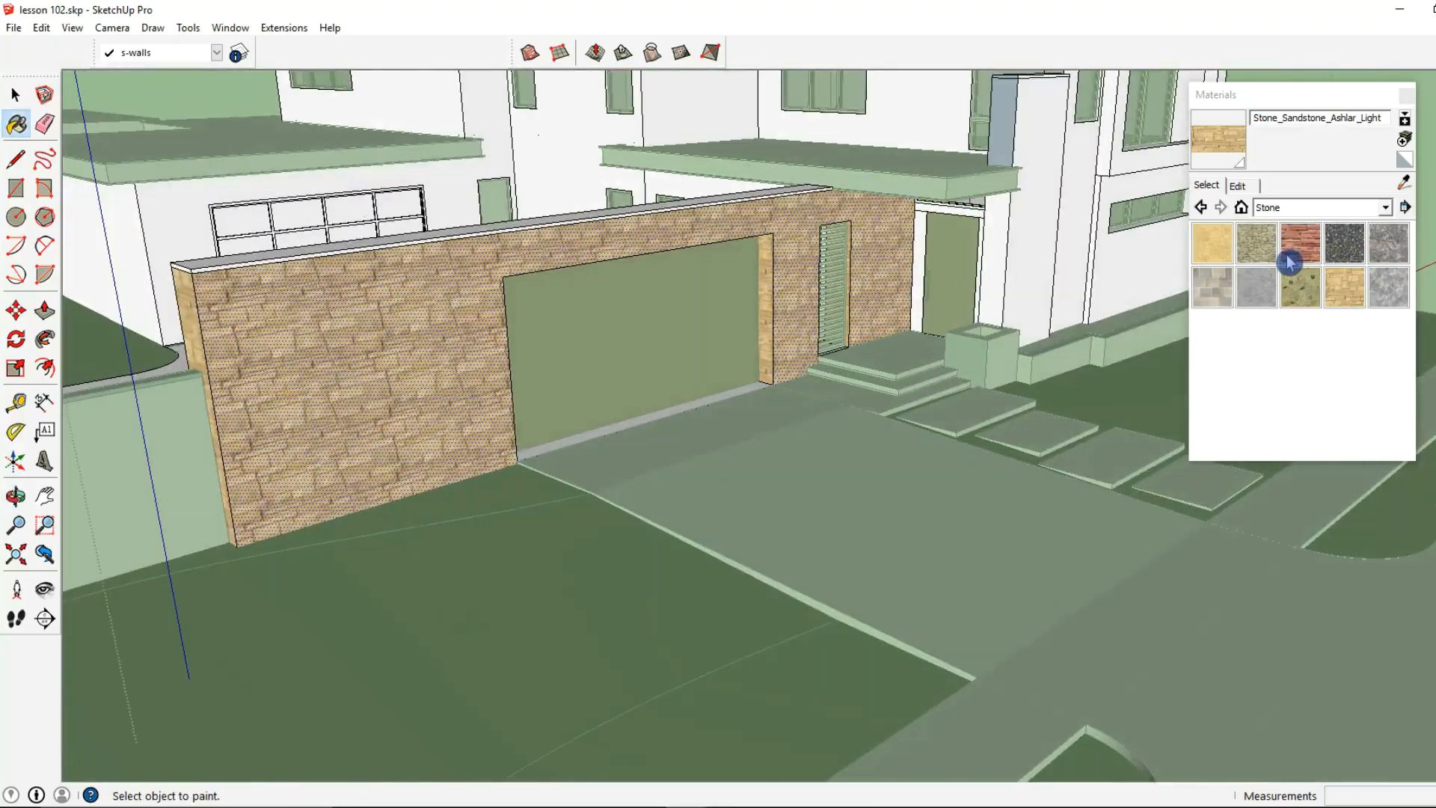
# Edit the Stone_Sandstone_Ashlar_Light colour, setting saturation to 18 and lightness to 75, and close the walls group.
pyautogui.click(1238, 186)
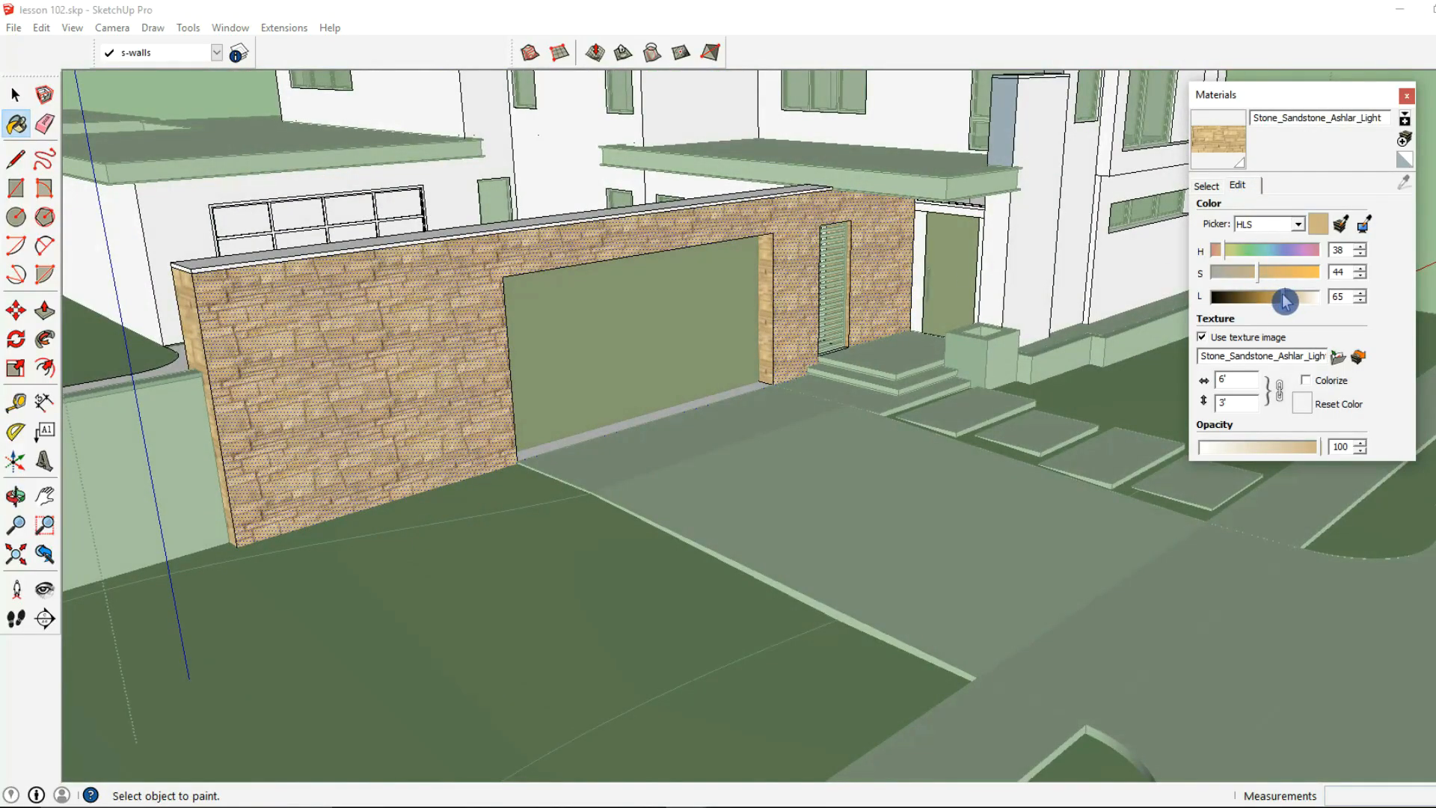
pyautogui.moveTo(1253, 277); pyautogui.dragTo(1248, 276)
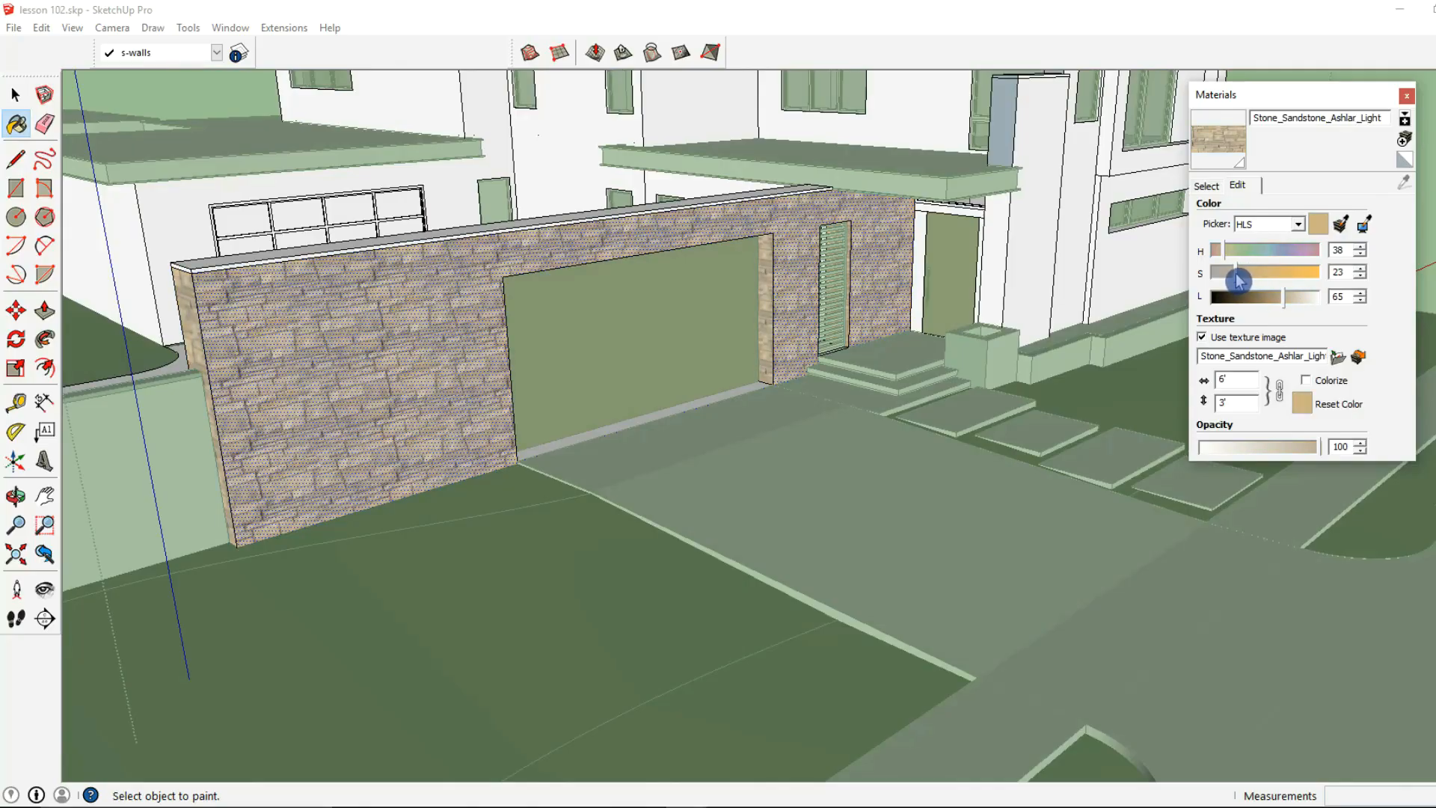
pyautogui.moveTo(1233, 272); pyautogui.dragTo(1231, 273)
pyautogui.moveTo(693, 398); pyautogui.dragTo(711, 374, button='middle')
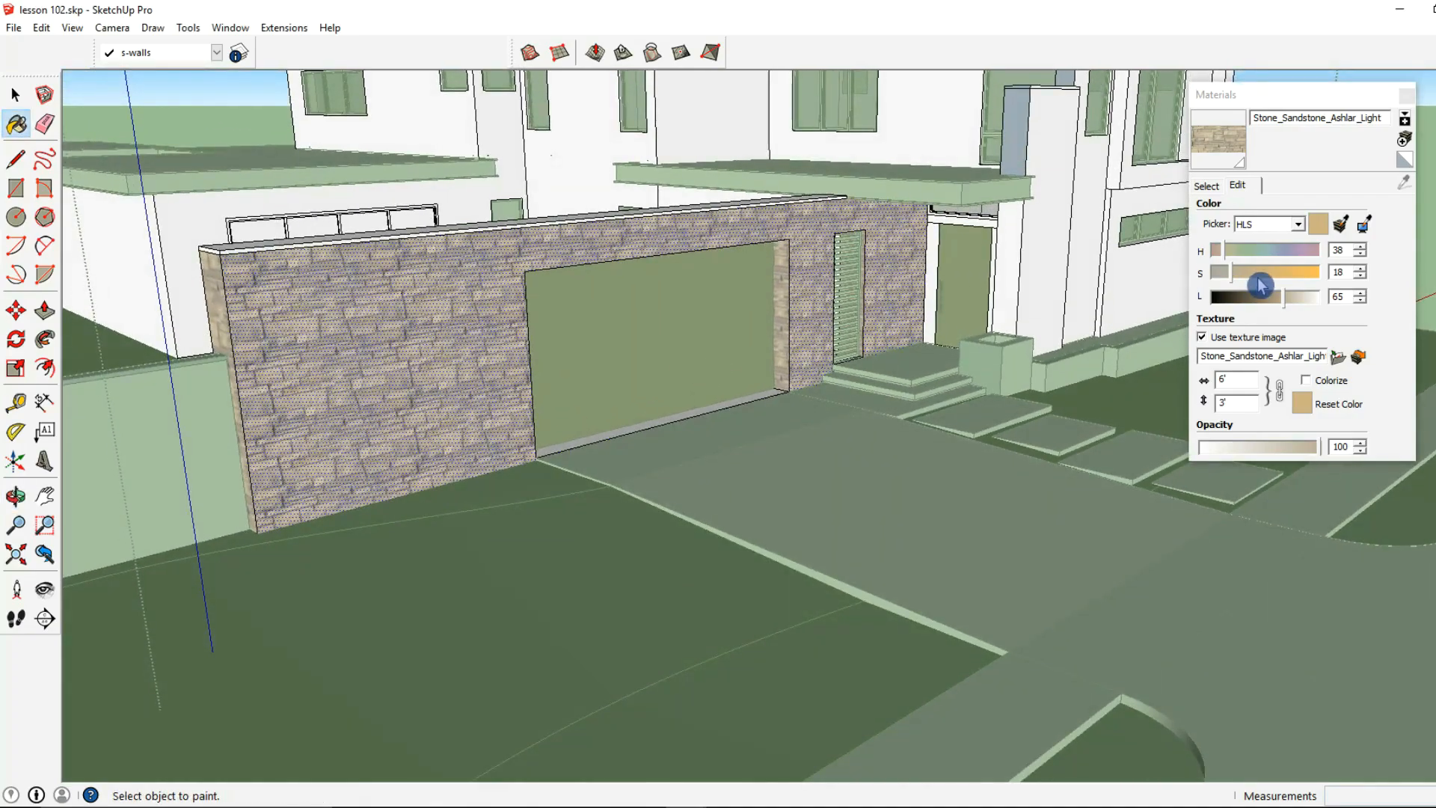
pyautogui.moveTo(1259, 288); pyautogui.dragTo(1289, 307)
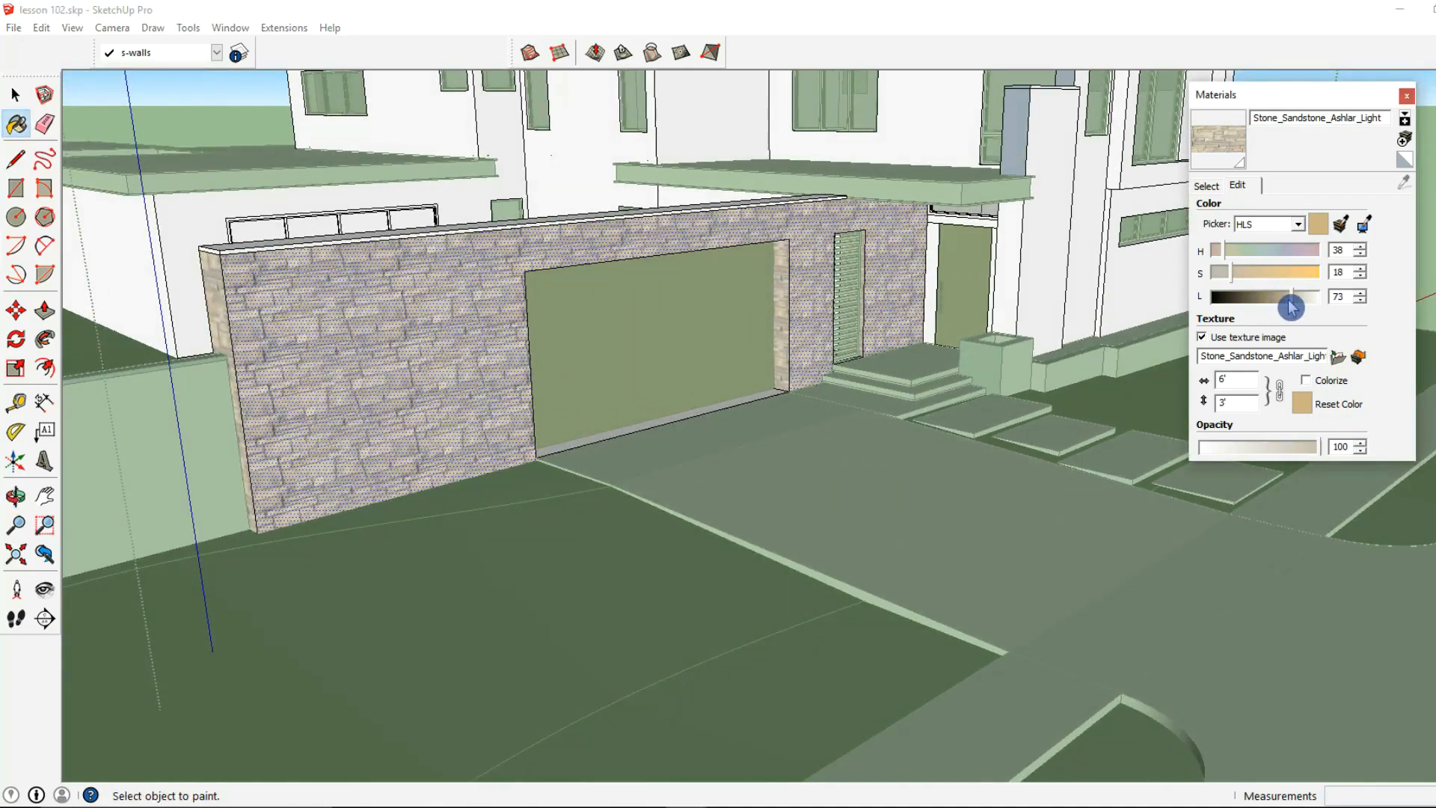
pyautogui.click(20, 100)
pyautogui.press('Escape')
pyautogui.press('Escape')
# Open the walls group and paint the front and side faces of the tall pier beside the entrance with Stone_Sandstone_Ashlar_Light.
pyautogui.scroll(-2, 614, 289)
pyautogui.moveTo(615, 289)
pyautogui.mouseDown(button='middle')
pyautogui.moveTo(800, 424)
pyautogui.moveTo(567, 401)
pyautogui.moveTo(407, 437)
pyautogui.moveTo(708, 420)
pyautogui.mouseUp(button='middle')
pyautogui.scroll(4, 708, 421)
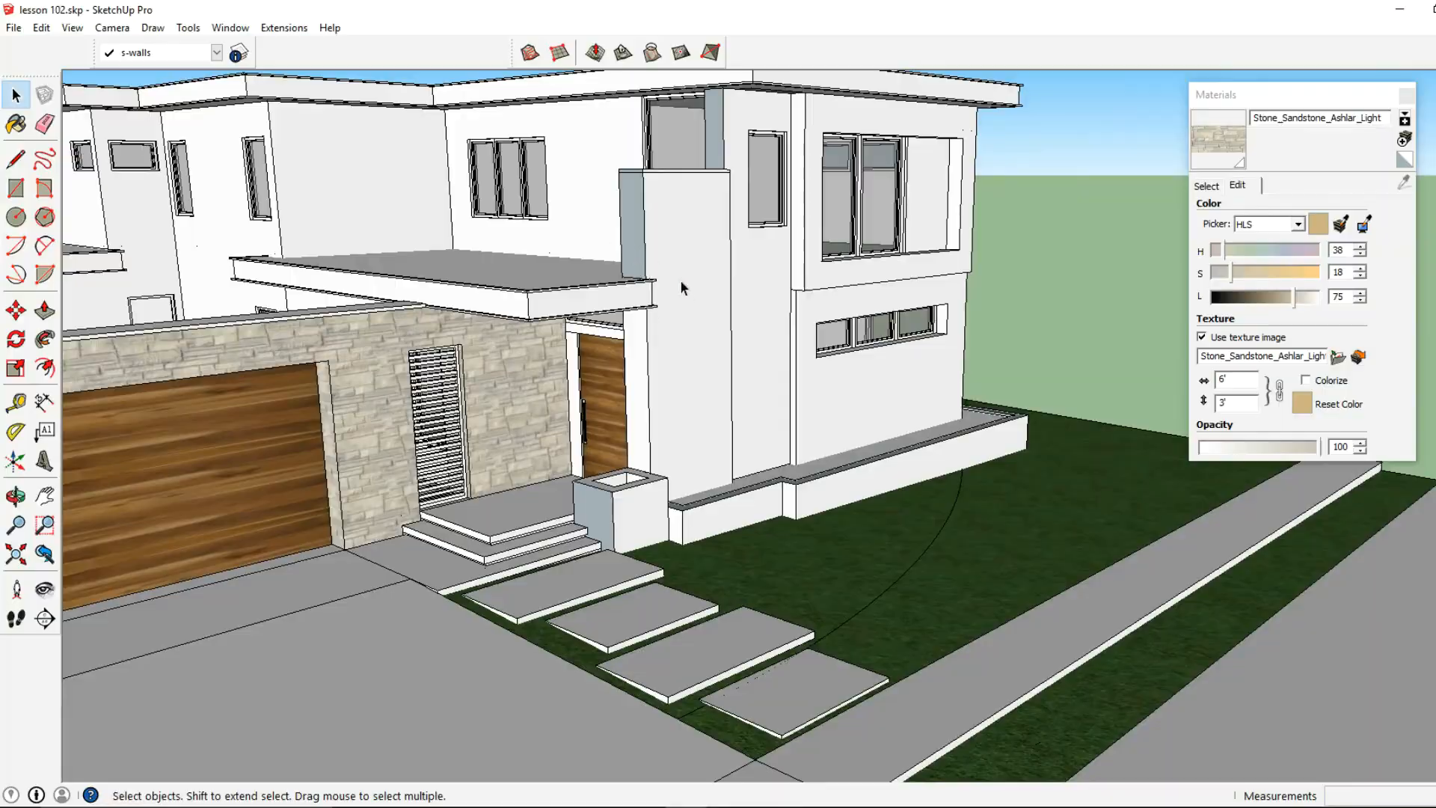
pyautogui.doubleClick(685, 293)
pyautogui.click(687, 297)
pyautogui.doubleClick(687, 297)
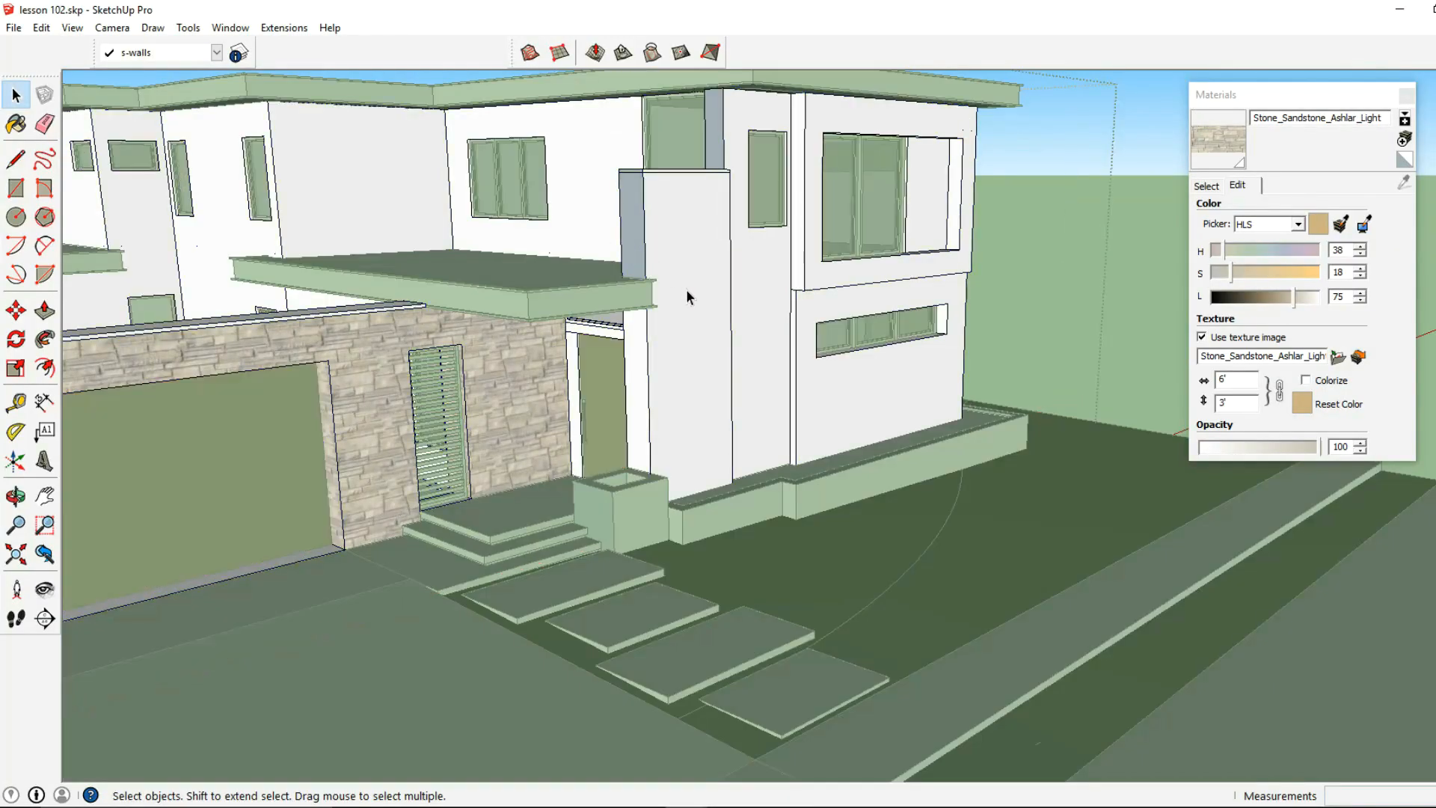
pyautogui.tripleClick(686, 290)
pyautogui.click(686, 290)
pyautogui.click(1217, 141)
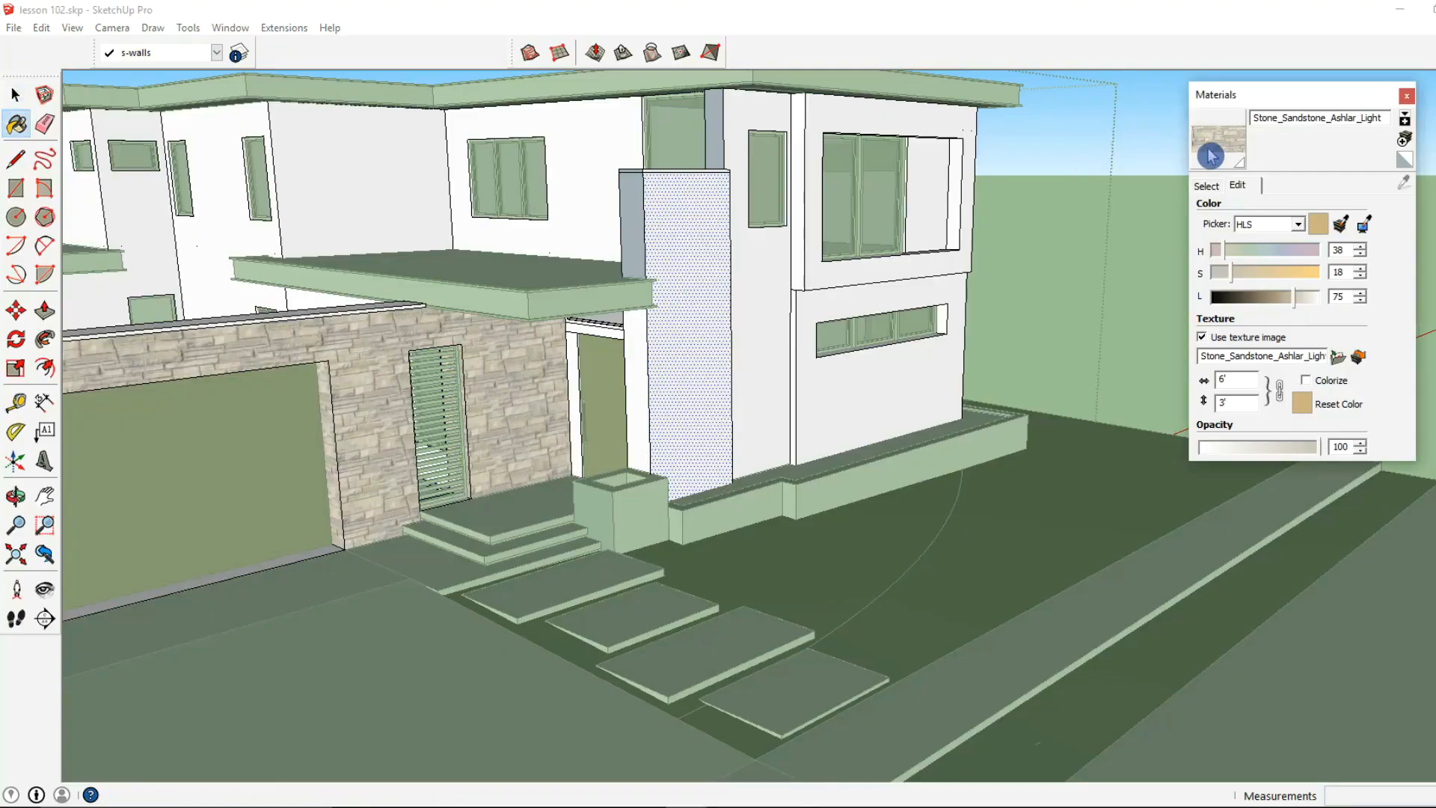
pyautogui.click(699, 374)
pyautogui.click(639, 400)
pyautogui.moveTo(641, 252); pyautogui.dragTo(911, 407, button='middle')
pyautogui.click(909, 419)
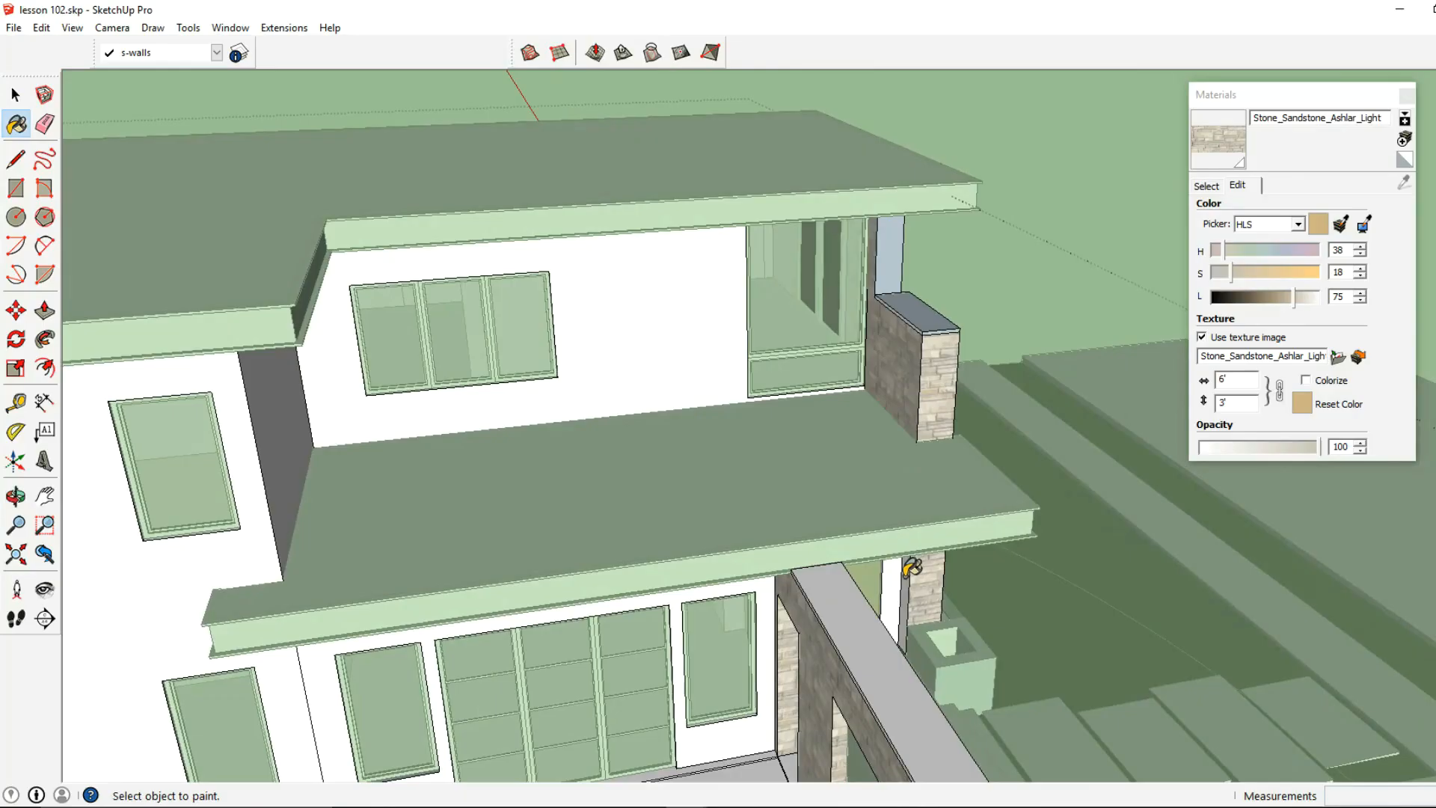
# Apply Stone_Sandstone_Ashlar_Light to the ground-floor front wall below the large window and to the adjoining long side wall.
pyautogui.moveTo(907, 575); pyautogui.dragTo(709, 490, button='middle')
pyautogui.moveTo(860, 464)
pyautogui.mouseDown(button='middle')
pyautogui.moveTo(588, 447)
pyautogui.moveTo(711, 414)
pyautogui.moveTo(716, 425)
pyautogui.moveTo(474, 465)
pyautogui.moveTo(630, 383)
pyautogui.mouseUp(button='middle')
pyautogui.click(716, 425)
pyautogui.click(700, 434)
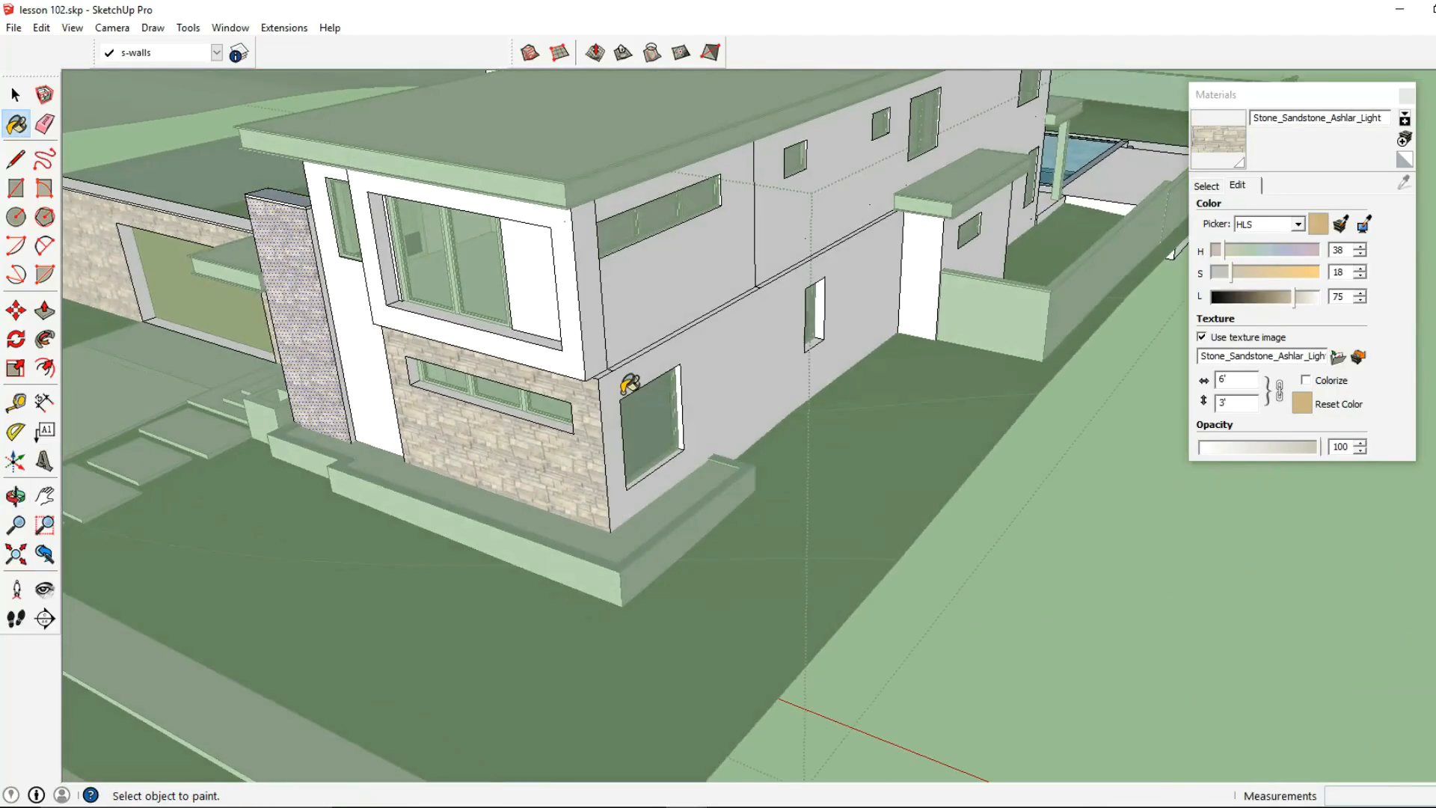
pyautogui.scroll(2, 630, 383)
pyautogui.click(608, 362)
# Paint the inner reveals of the two ground-floor side wall windows with Stone_Sandstone_Ashlar_Light and leave the walls group.
pyautogui.scroll(2, 607, 346)
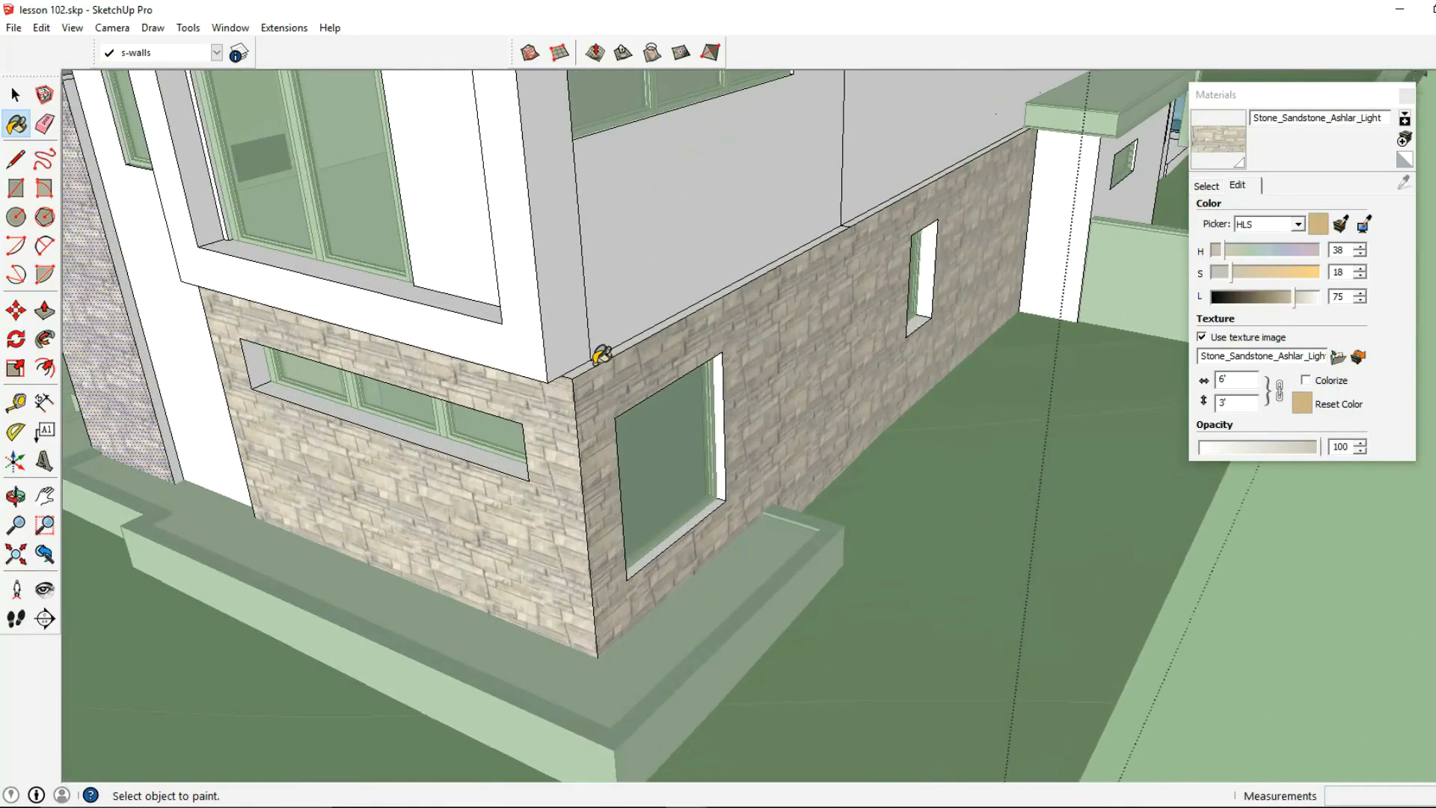
pyautogui.scroll(3, 644, 324)
pyautogui.scroll(2, 720, 357)
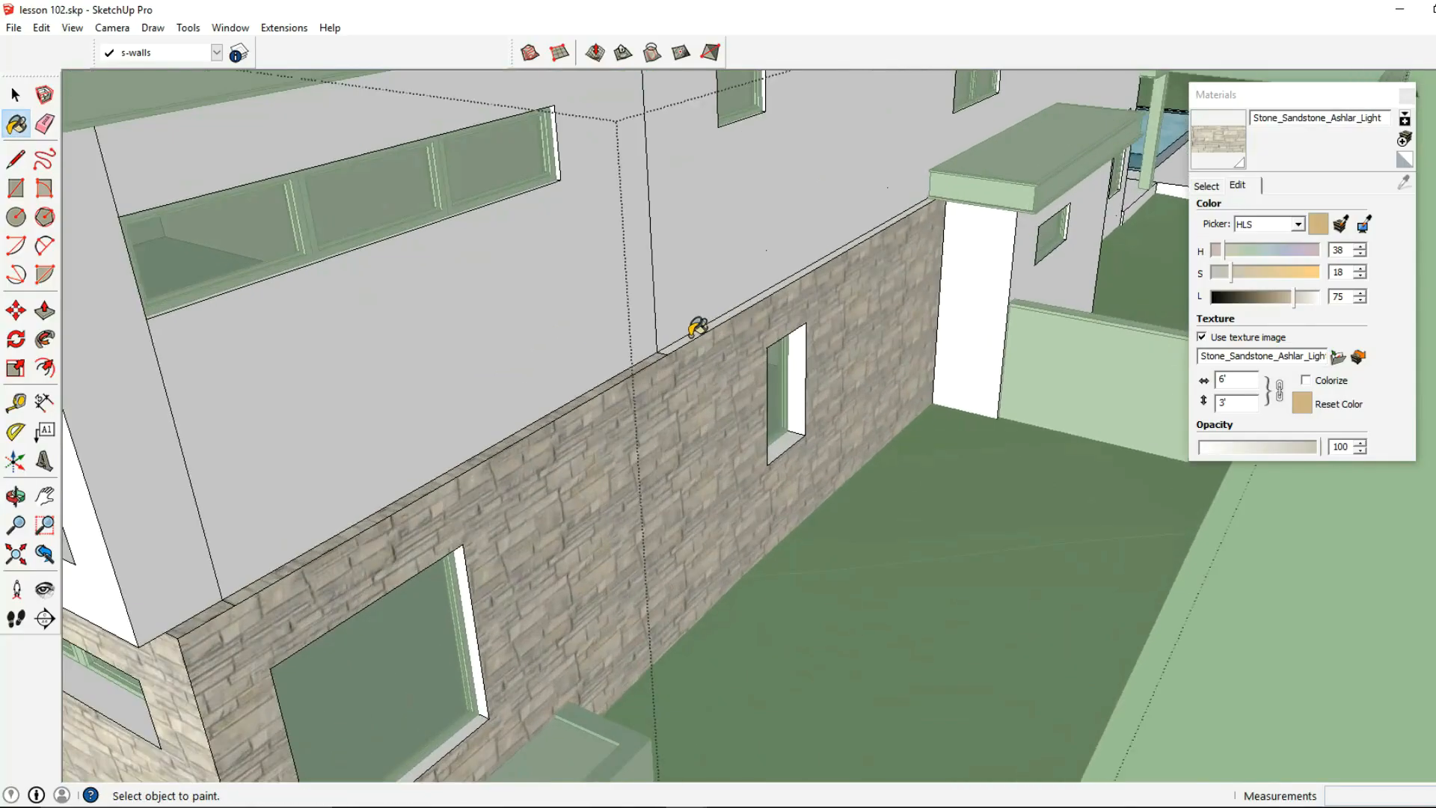
pyautogui.scroll(-3, 867, 280)
pyautogui.scroll(1, 821, 372)
pyautogui.click(818, 368)
pyautogui.click(806, 396)
pyautogui.click(582, 575)
pyautogui.click(572, 594)
pyautogui.scroll(-2, 631, 545)
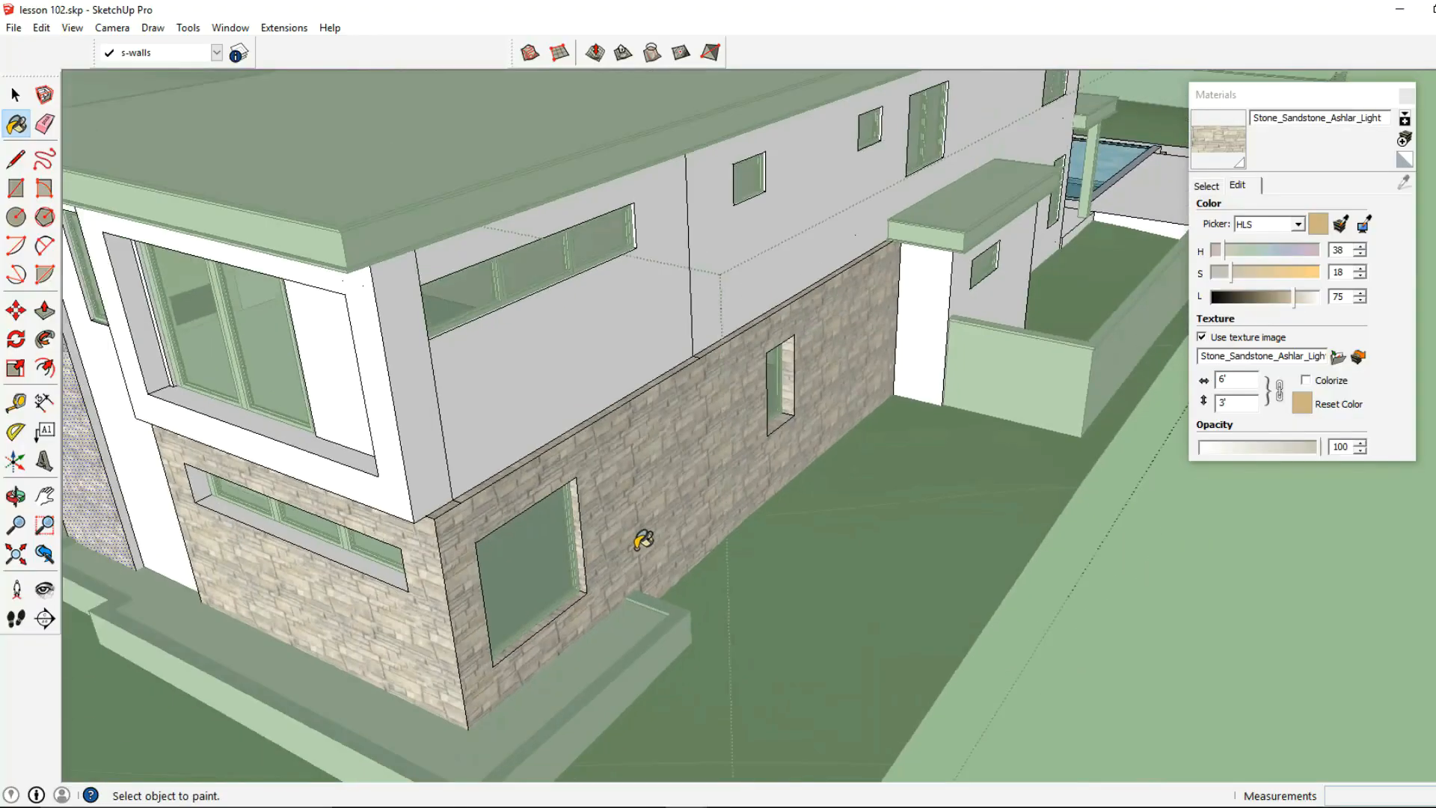
pyautogui.moveTo(865, 333); pyautogui.dragTo(616, 453, button='middle')
pyautogui.press('space')
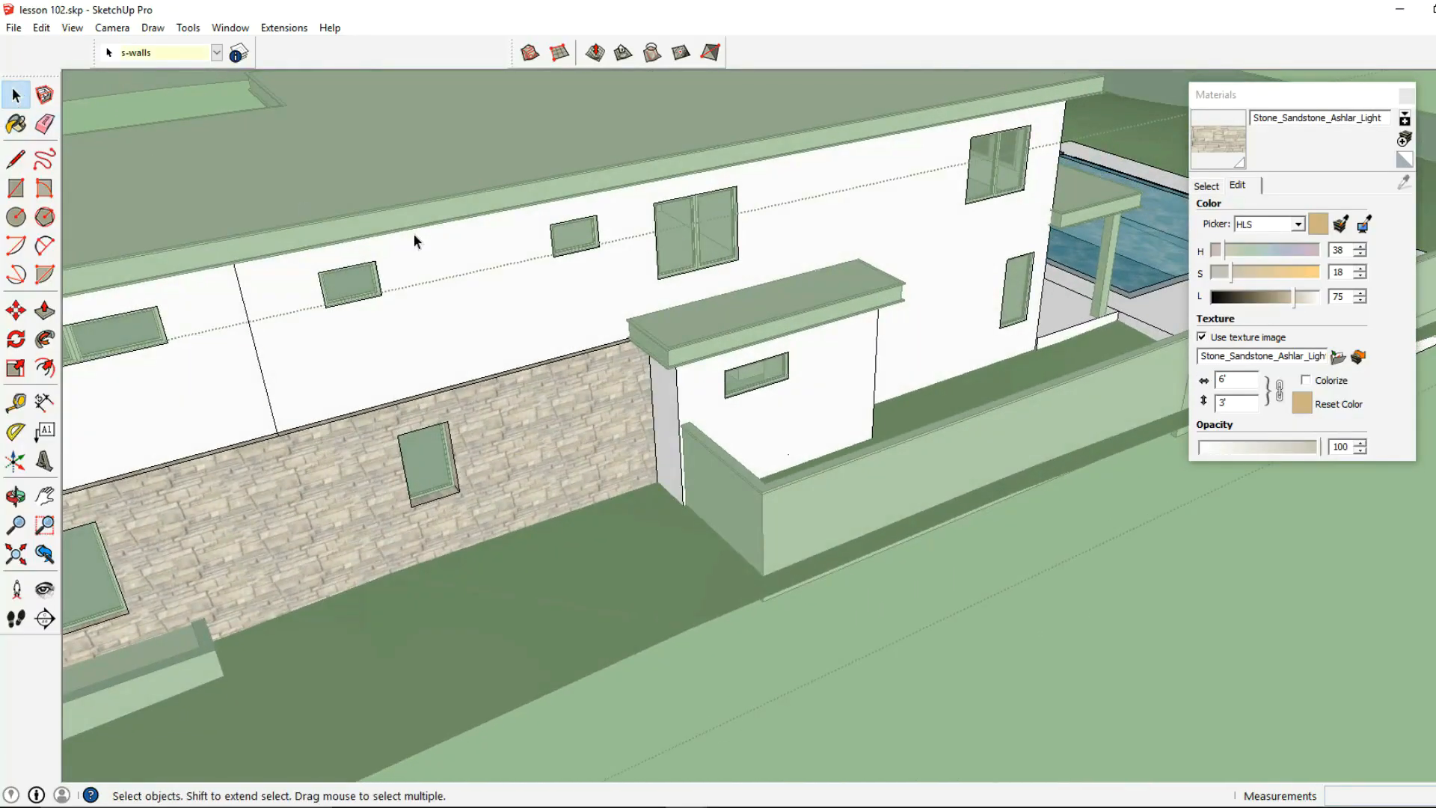
pyautogui.scroll(-5, 407, 378)
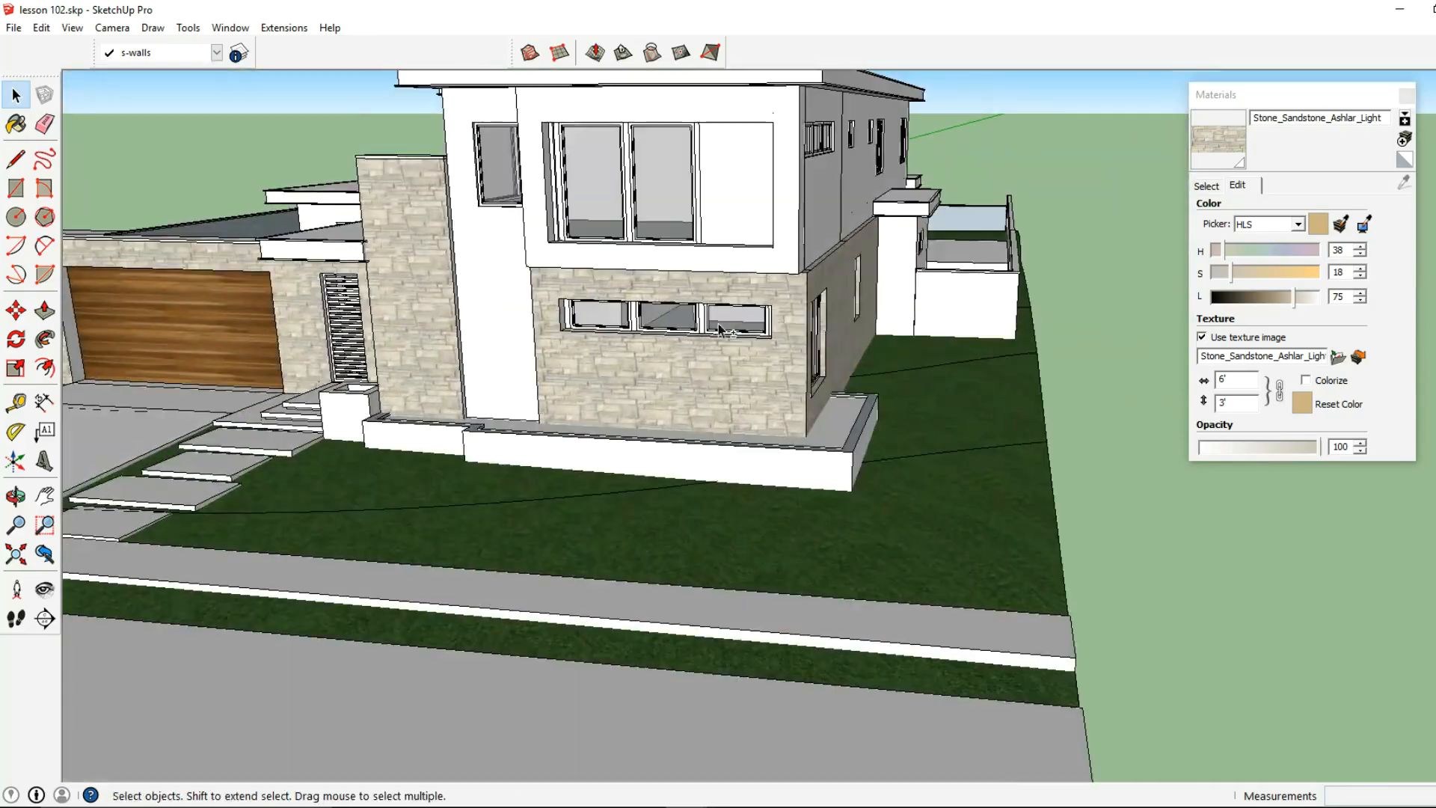
# Reopen the walls group and paint the narrow wall strip beside the stone pier with Cladding_Siding_White from Brick and Cladding.
pyautogui.moveTo(719, 326); pyautogui.dragTo(591, 404, button='middle')
pyautogui.scroll(3, 587, 410)
pyautogui.hotkey('ctrl', 'a')
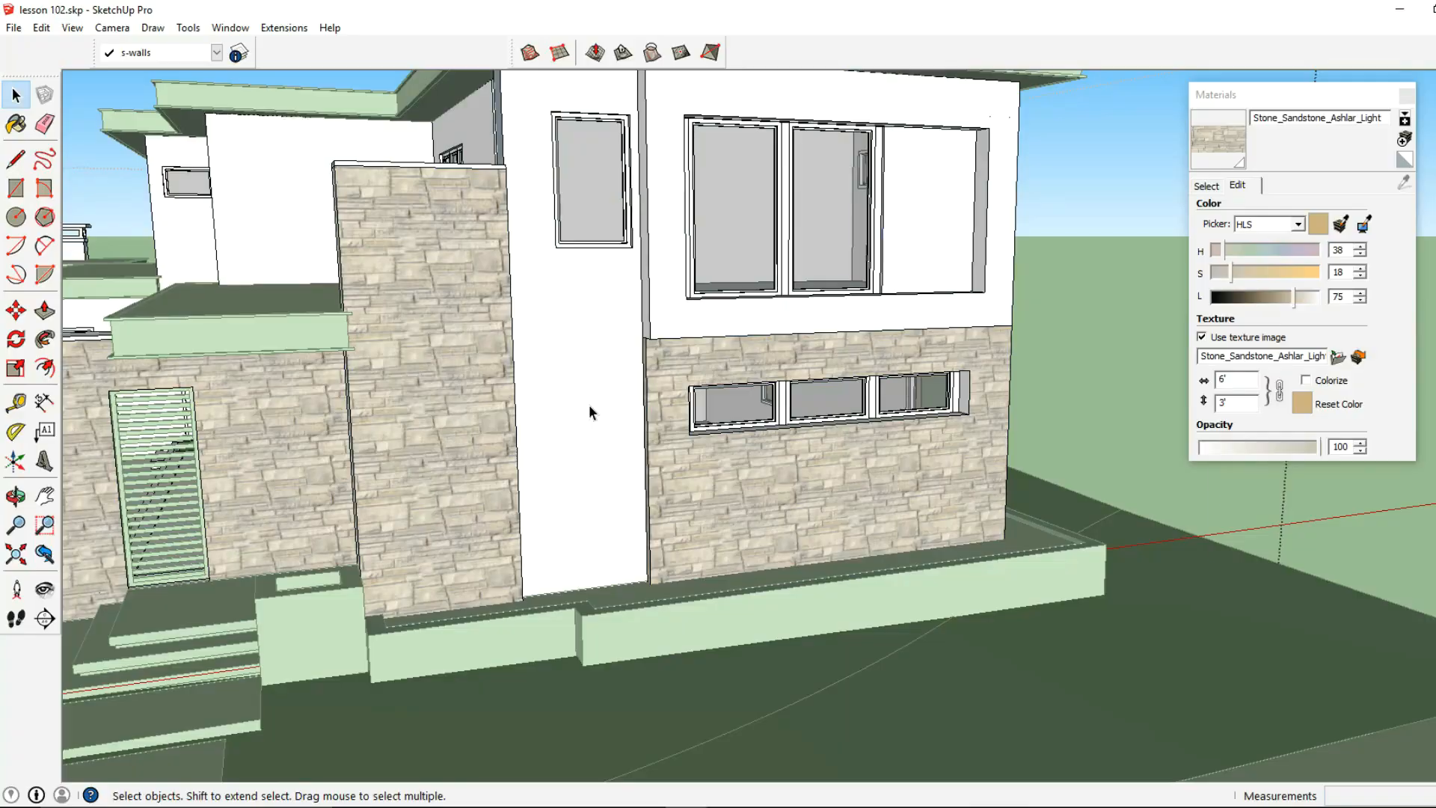
pyautogui.click(589, 405)
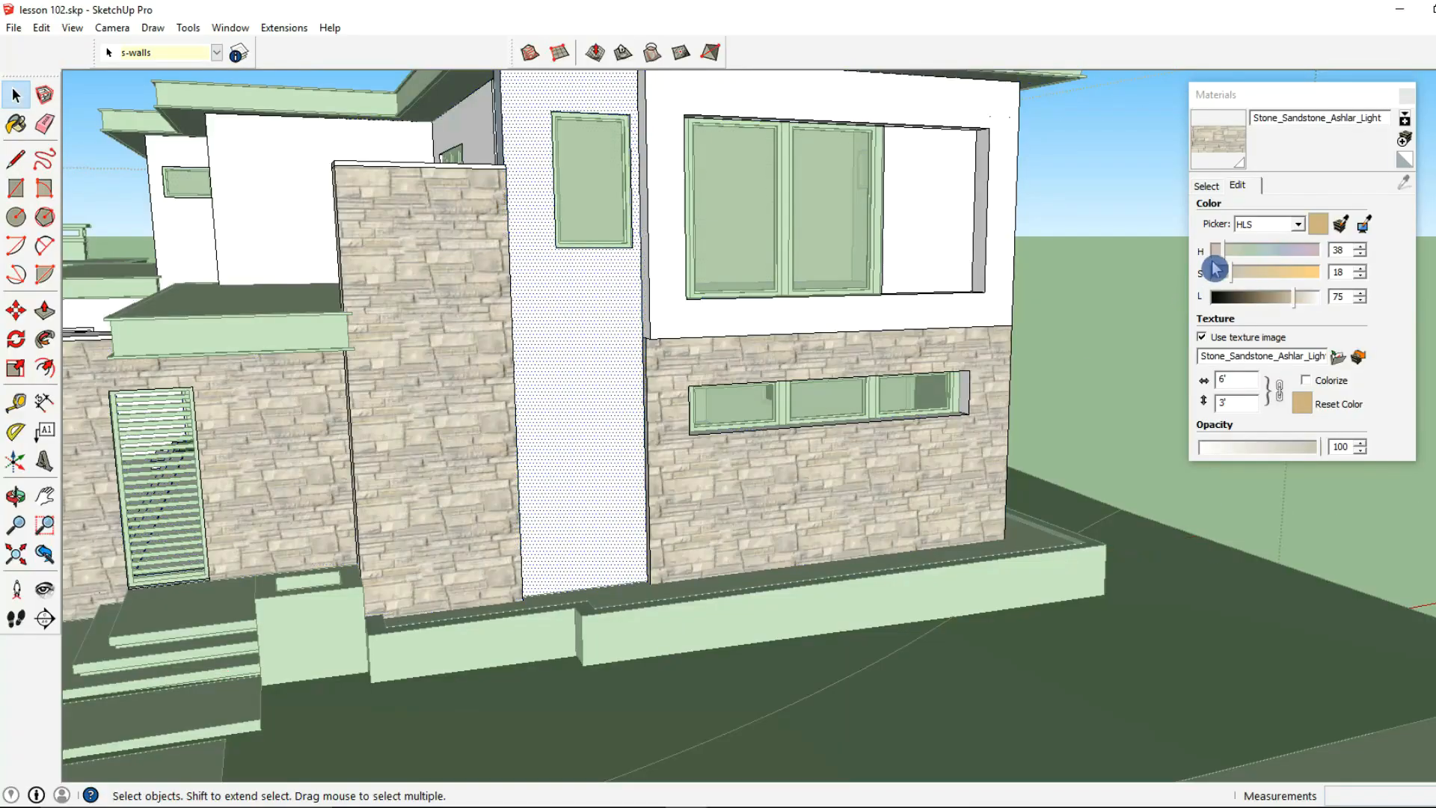
pyautogui.click(1220, 187)
pyautogui.click(1333, 208)
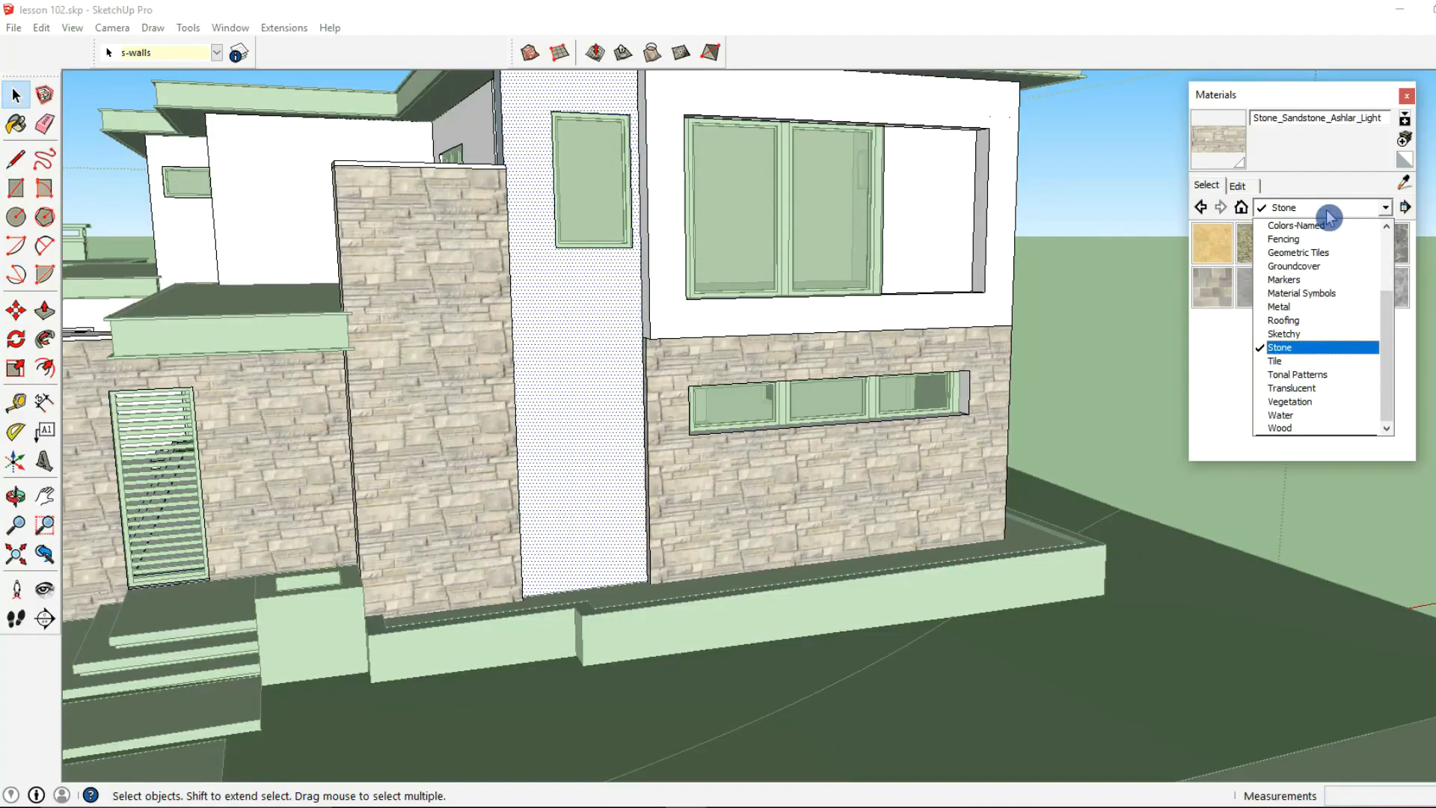
pyautogui.scroll(1, 1320, 285)
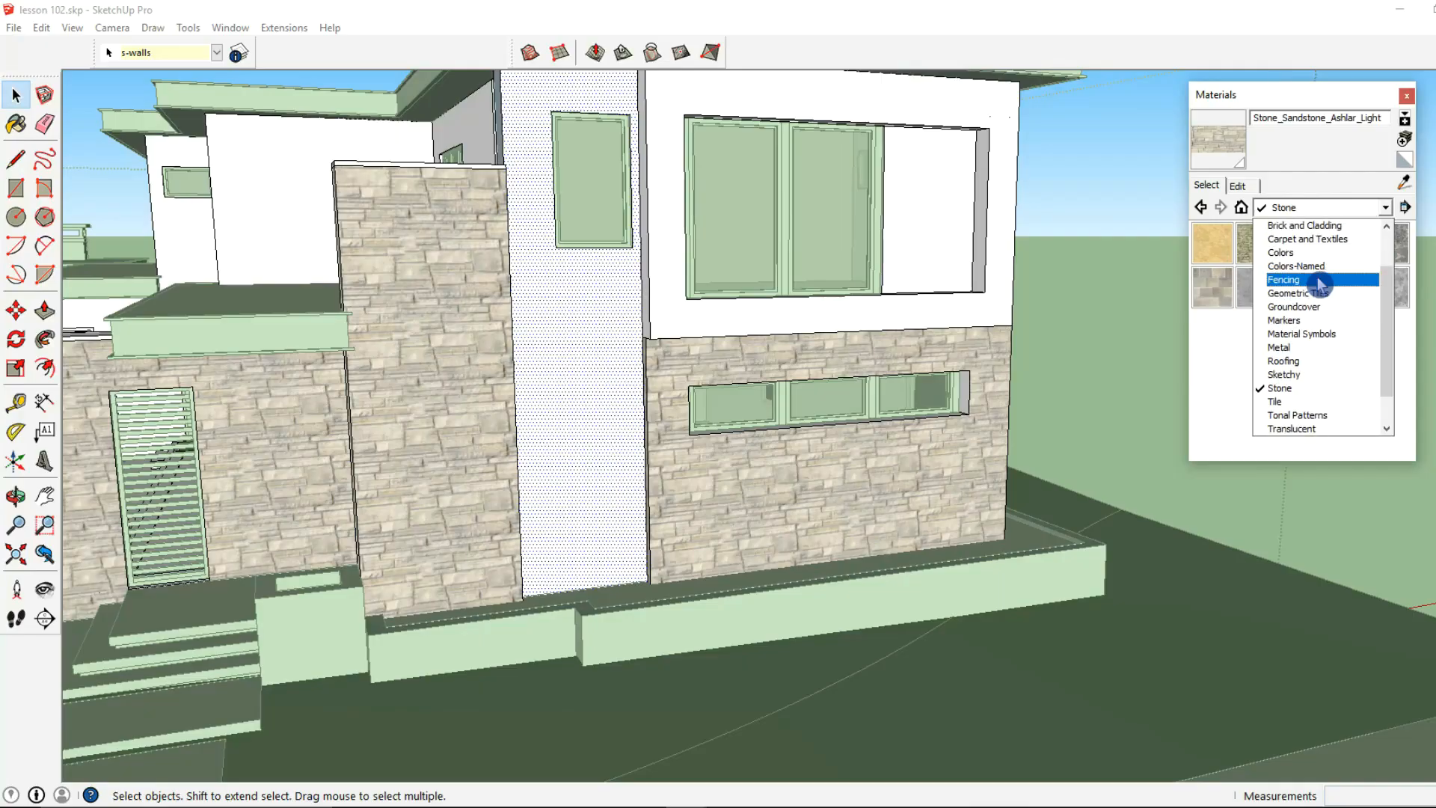
pyautogui.click(1325, 225)
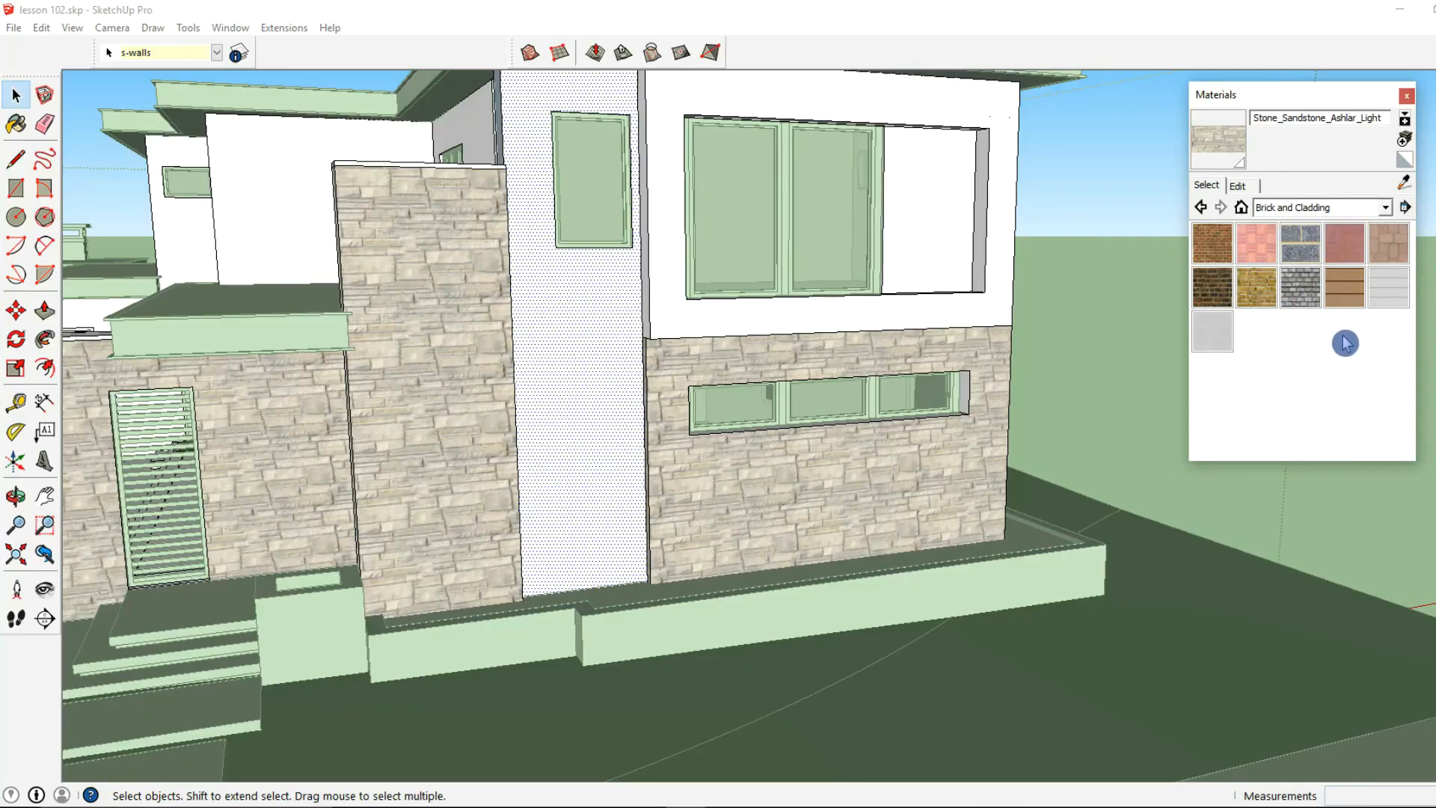
pyautogui.click(1392, 292)
pyautogui.click(602, 357)
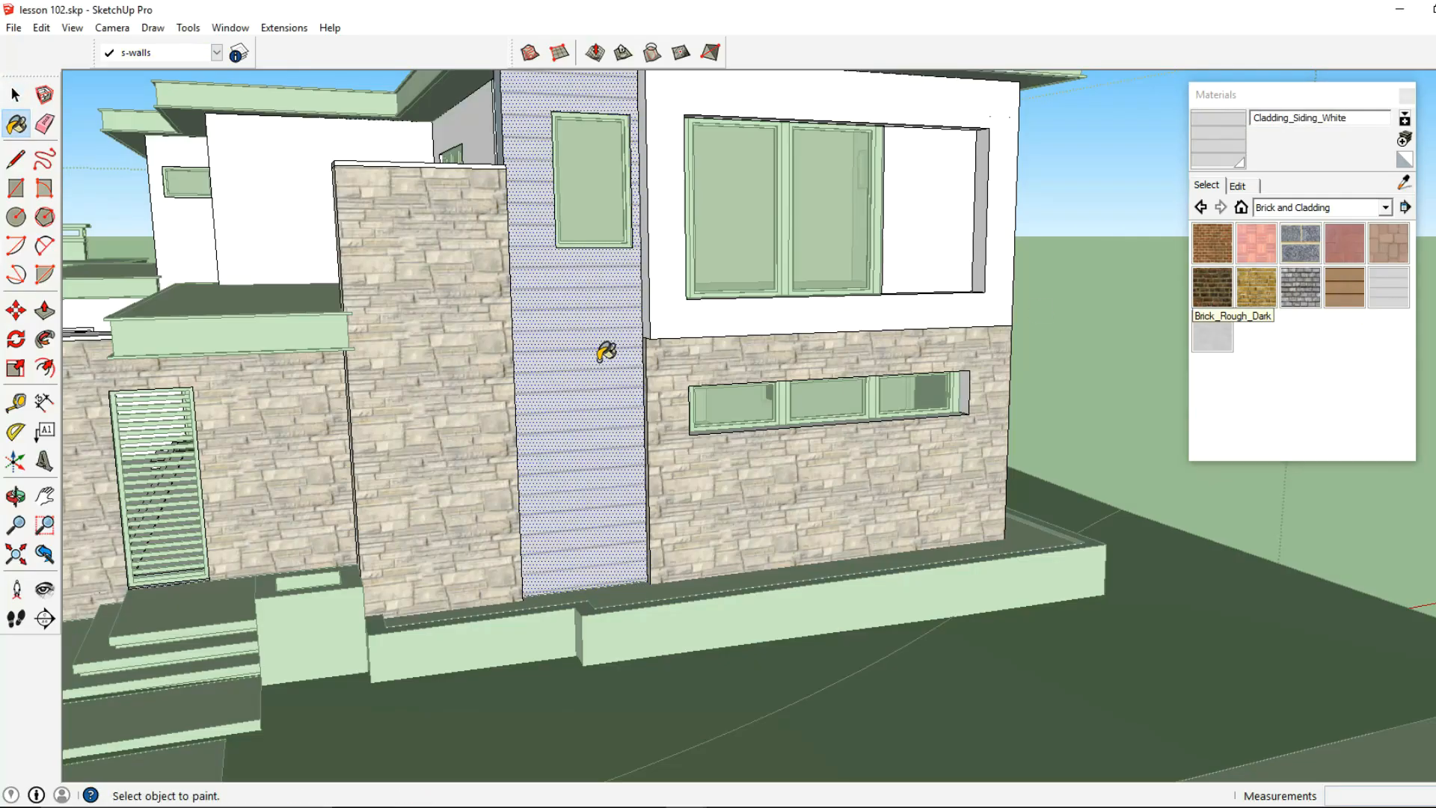
# Set the Cladding_Siding_White texture size to 2' by 2' and darken its lightness to 21.
pyautogui.click(1238, 185)
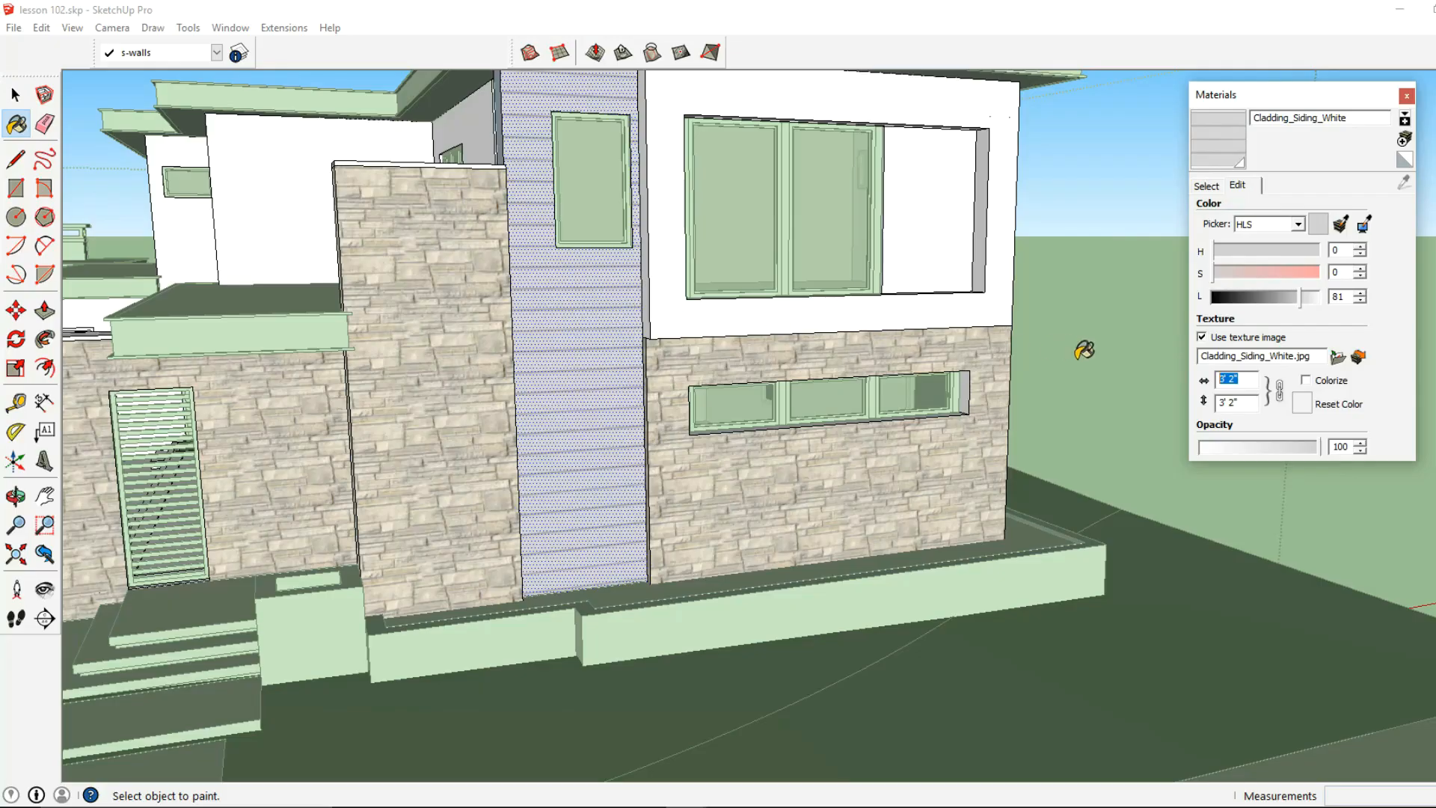
pyautogui.write("'")
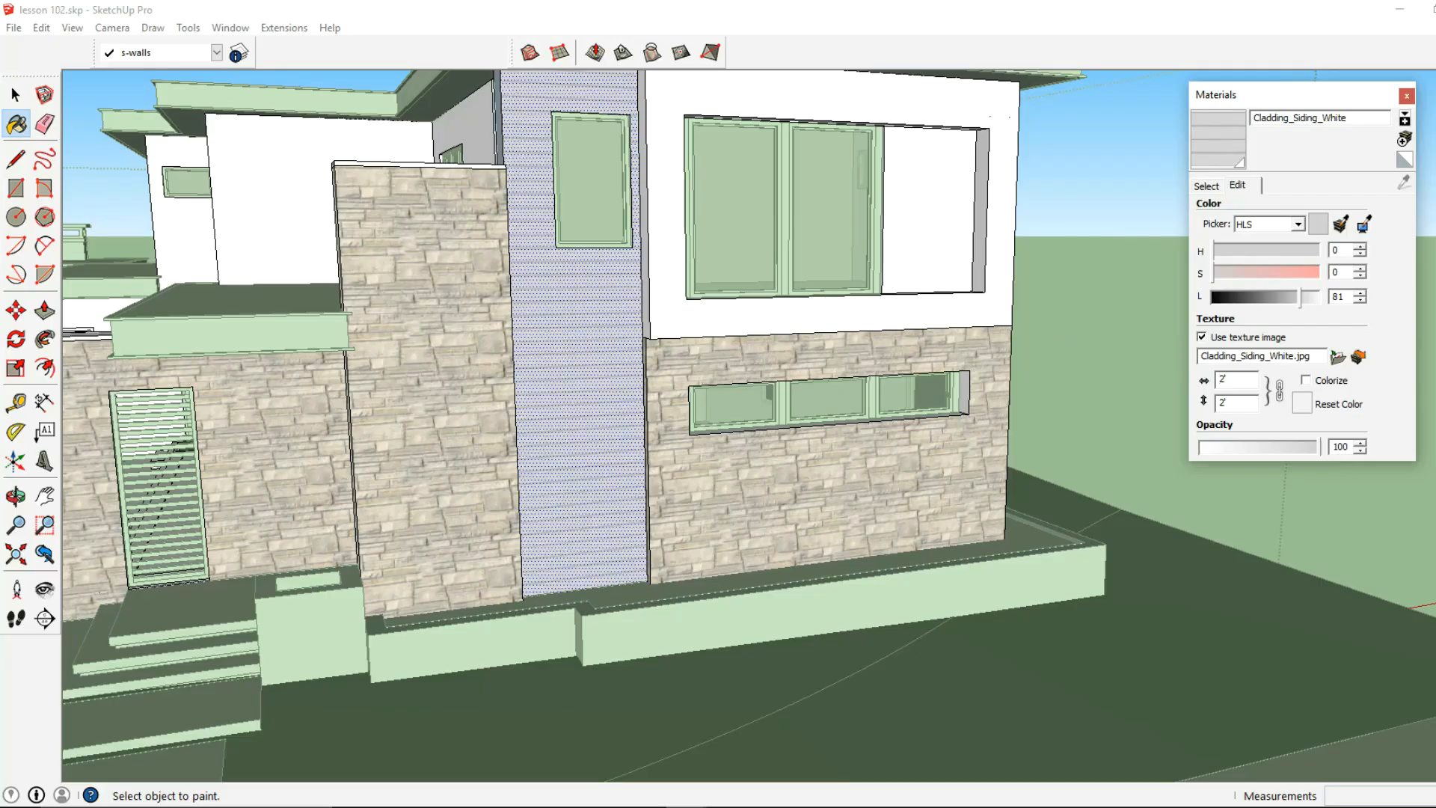
pyautogui.moveTo(1300, 298); pyautogui.dragTo(1244, 299)
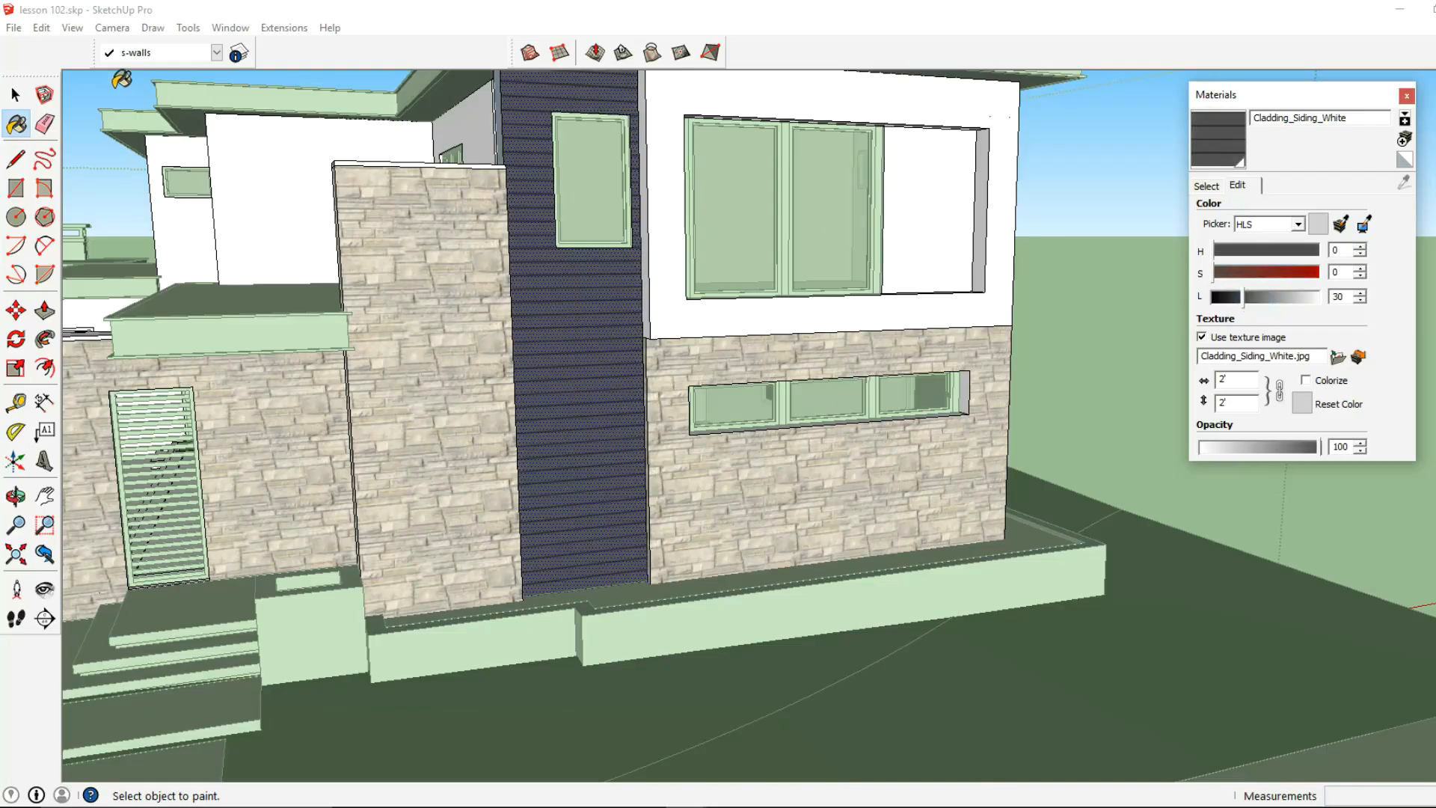
pyautogui.click(15, 94)
pyautogui.moveTo(459, 240); pyautogui.dragTo(449, 305, button='middle')
pyautogui.moveTo(1243, 298); pyautogui.dragTo(1236, 302)
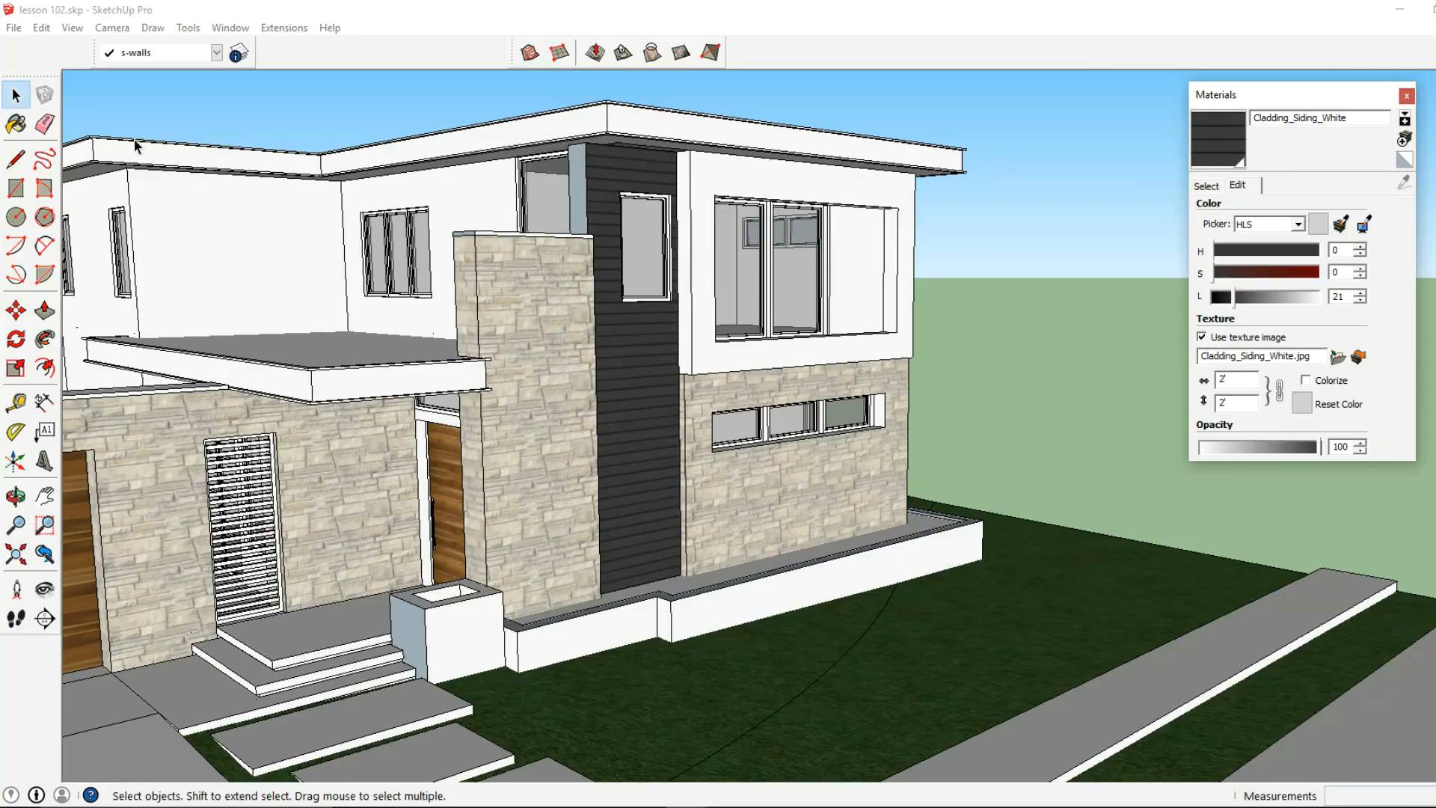
# Open the walls group and paint the upper side return of the dark wall strip with Cladding_Siding_White.
pyautogui.click(16, 95)
pyautogui.scroll(1, 630, 311)
pyautogui.doubleClick(604, 223)
pyautogui.click(603, 221)
pyautogui.doubleClick(602, 184)
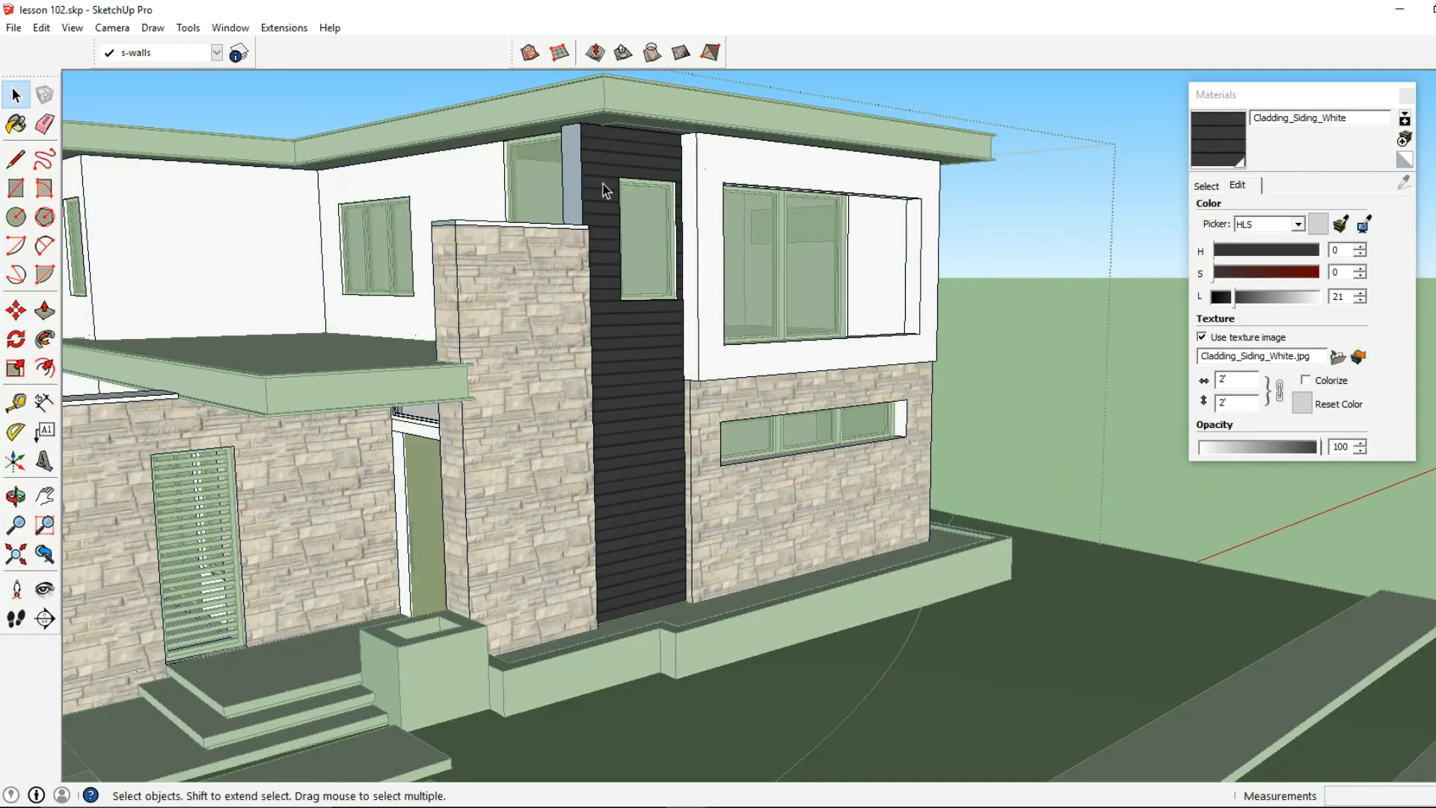
pyautogui.click(1218, 138)
pyautogui.click(584, 186)
# Split the stone side face behind the pier with a line extending the cap's lower edge and a vertical line about 4' 2" up to the roof.
pyautogui.moveTo(577, 186); pyautogui.dragTo(766, 360, button='middle')
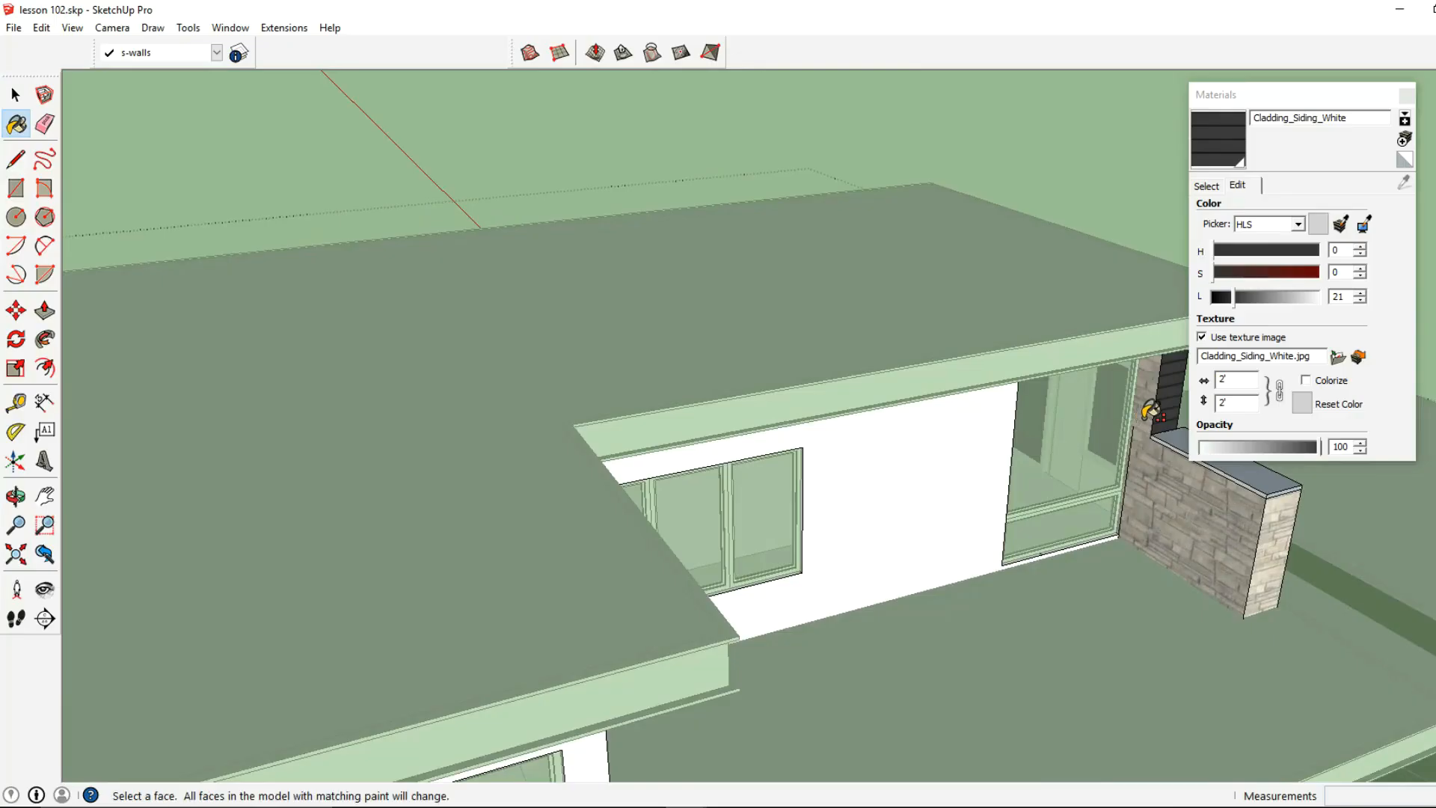
pyautogui.keyDown('shift'); pyautogui.moveTo(1144, 417); pyautogui.dragTo(940, 412, button='middle'); pyautogui.keyUp('shift')
pyautogui.scroll(8, 977, 409)
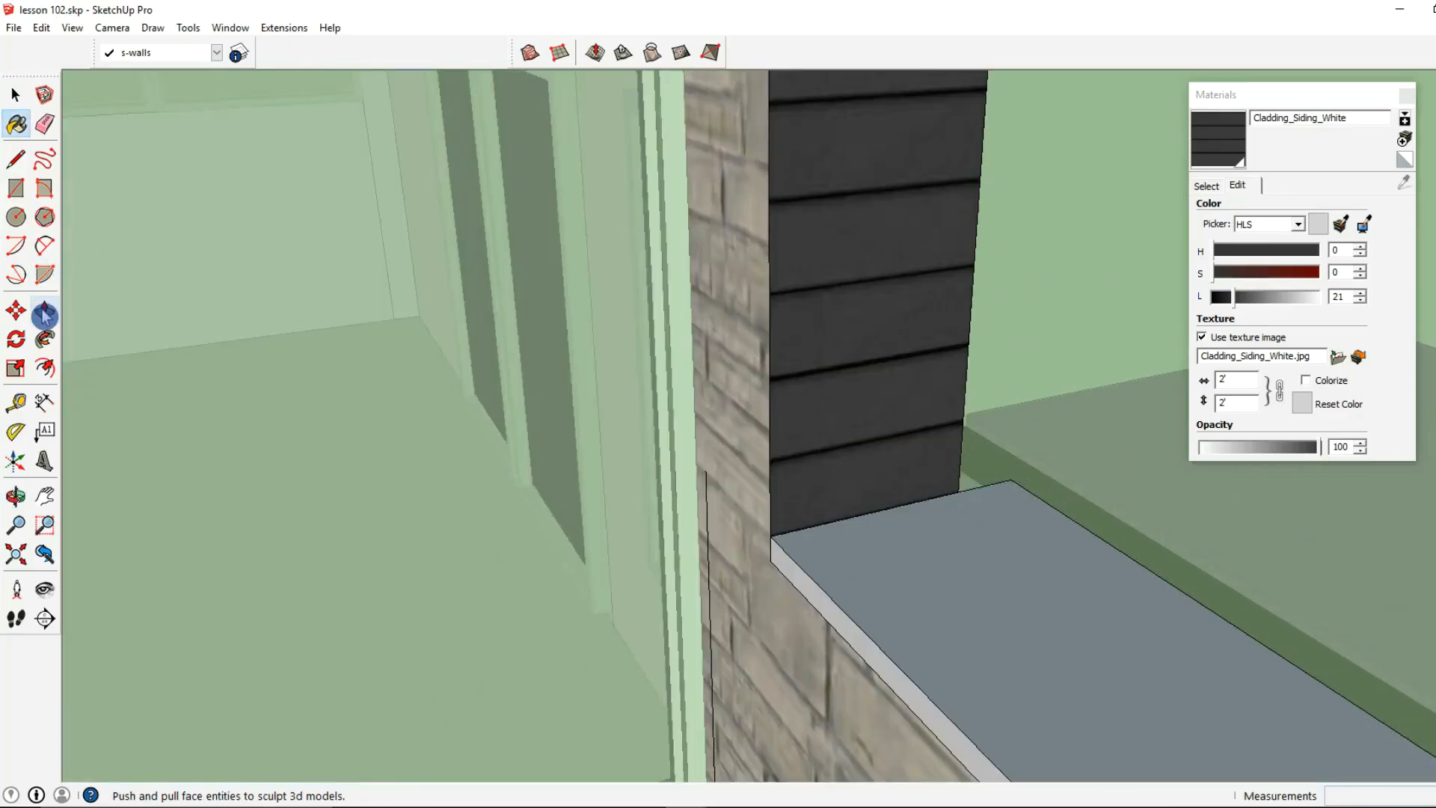
pyautogui.scroll(-6, 643, 404)
pyautogui.moveTo(688, 407)
pyautogui.mouseDown(button='middle')
pyautogui.moveTo(773, 400)
pyautogui.moveTo(757, 401)
pyautogui.mouseUp(button='middle')
pyautogui.keyDown('ctrl'); pyautogui.keyDown('shift'); pyautogui.click(762, 400); pyautogui.keyUp('shift'); pyautogui.keyUp('ctrl')
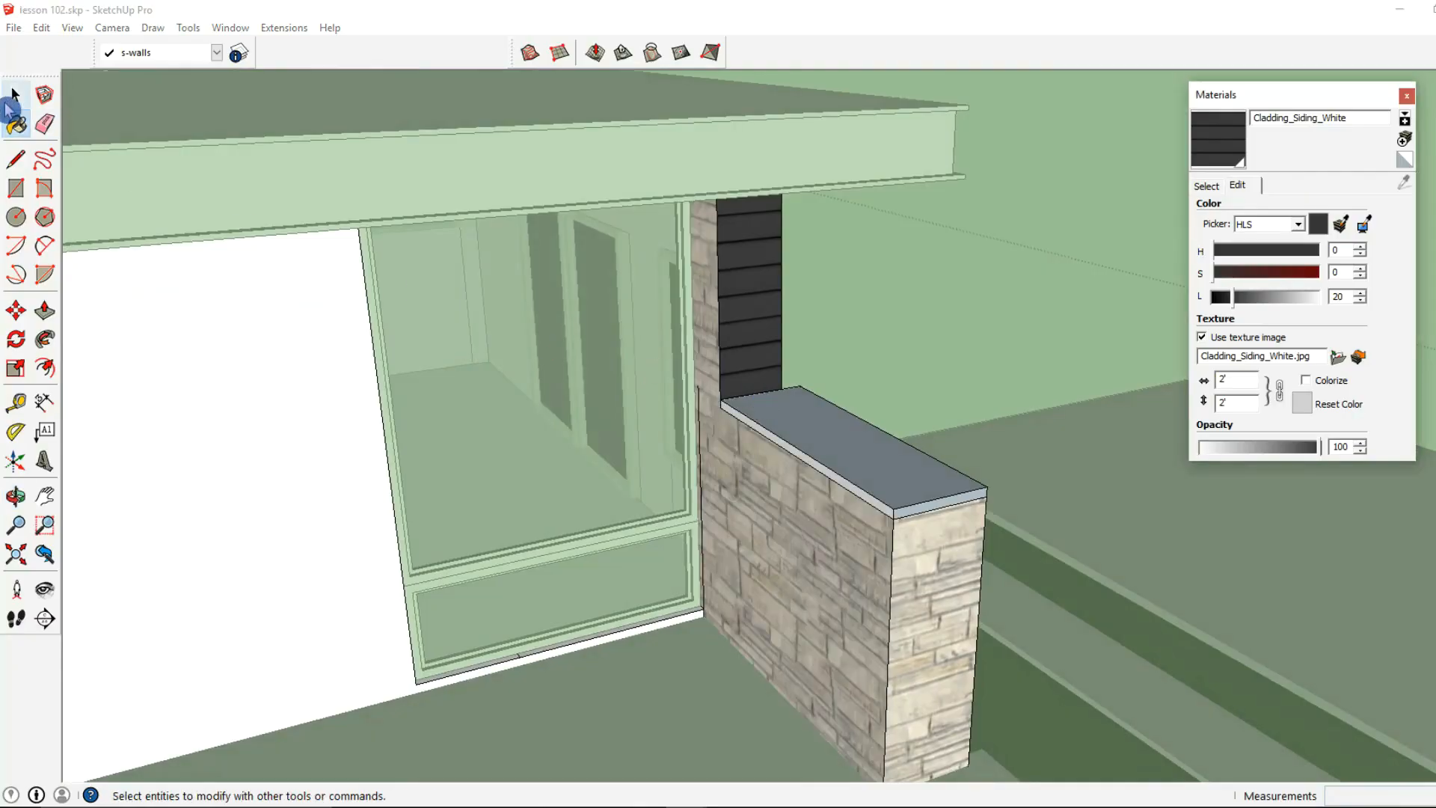
pyautogui.click(16, 158)
pyautogui.scroll(1, 902, 525)
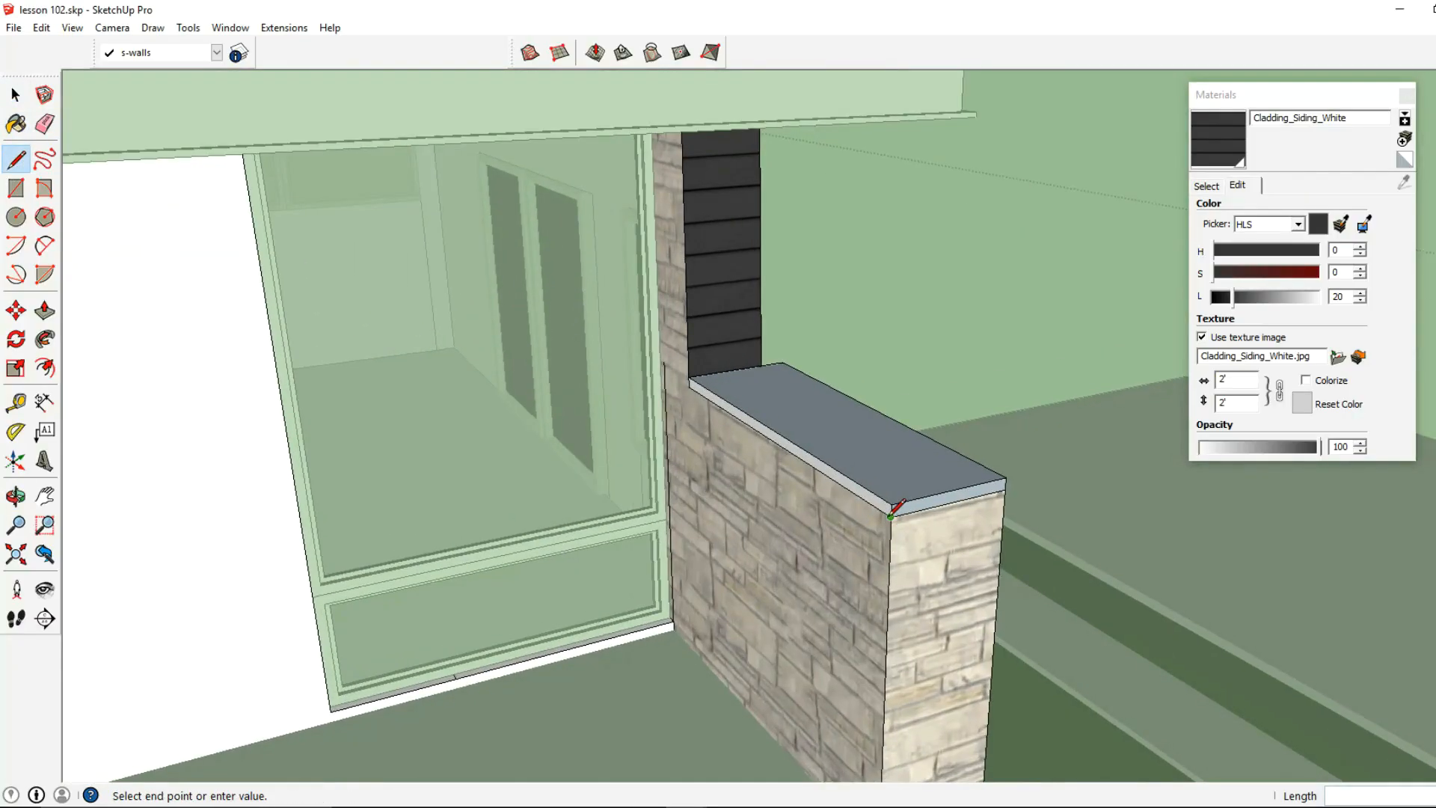
pyautogui.scroll(3, 663, 365)
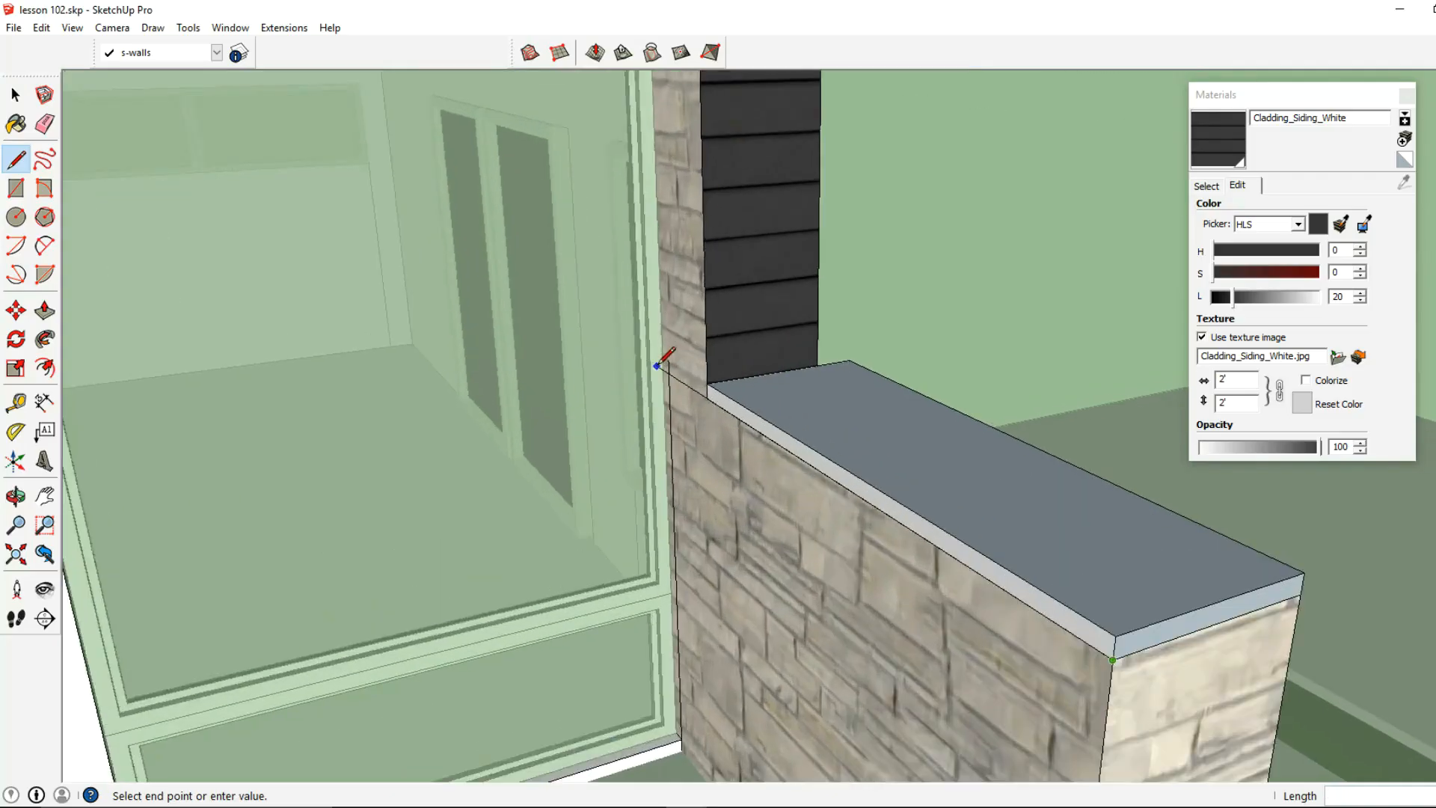
pyautogui.keyDown('shift'); pyautogui.moveTo(645, 345); pyautogui.dragTo(661, 391, button='middle'); pyautogui.keyUp('shift')
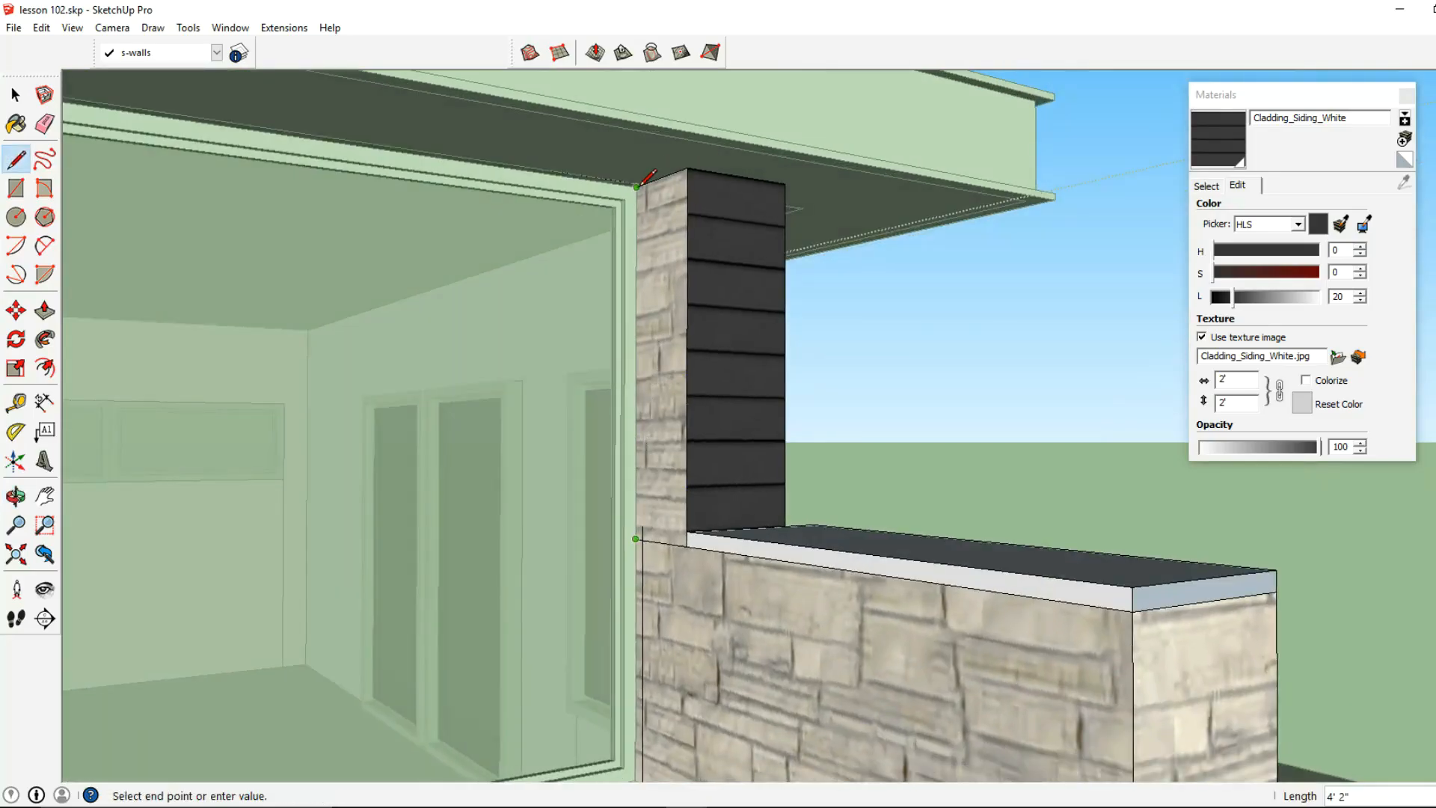
# Paint the separated face above the pier cap with Cladding_Siding_White and delete the stray short edge at its lower corner.
pyautogui.click(1194, 171)
pyautogui.click(680, 377)
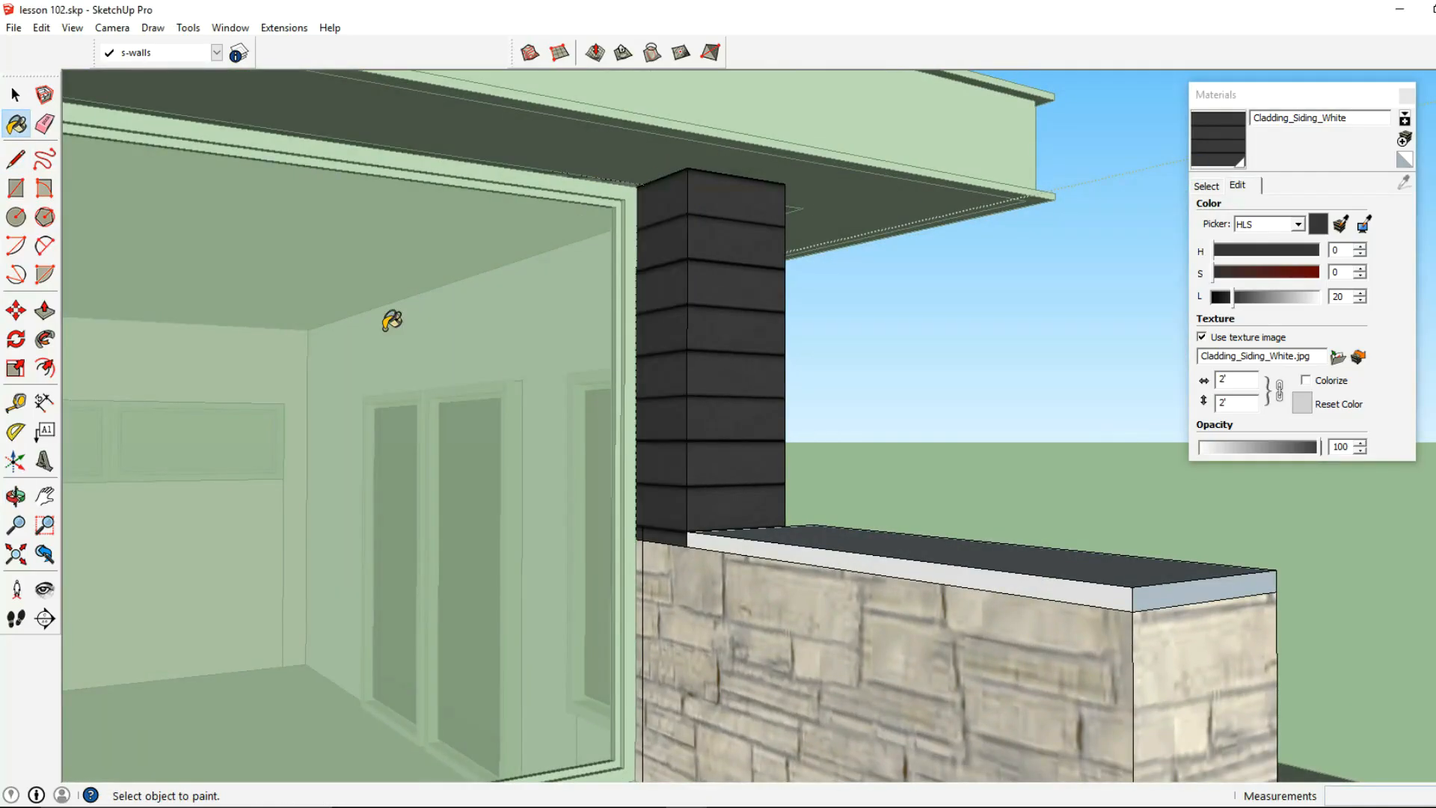
pyautogui.press('space')
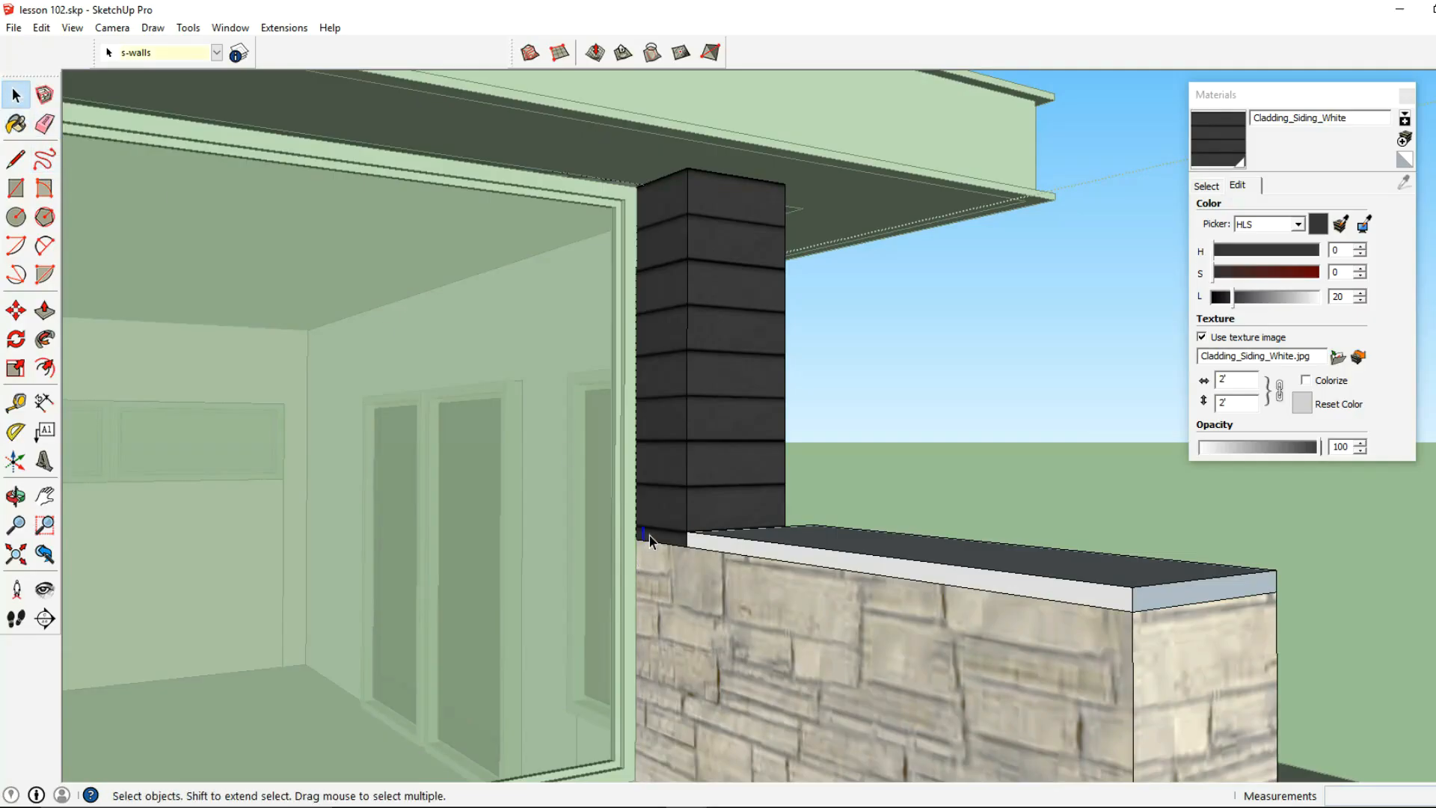
pyautogui.press('Delete')
# Apply Cladding_Siding_White to the upper side wall above the porch roof and the adjoining two-storey wall with windows.
pyautogui.moveTo(655, 540); pyautogui.dragTo(394, 593, button='middle')
pyautogui.scroll(-3, 586, 561)
pyautogui.moveTo(775, 583); pyautogui.dragTo(202, 550, button='middle')
pyautogui.scroll(-2, 544, 516)
pyautogui.doubleClick(458, 424)
pyautogui.click(398, 423)
pyautogui.moveTo(398, 423); pyautogui.dragTo(755, 421, button='middle')
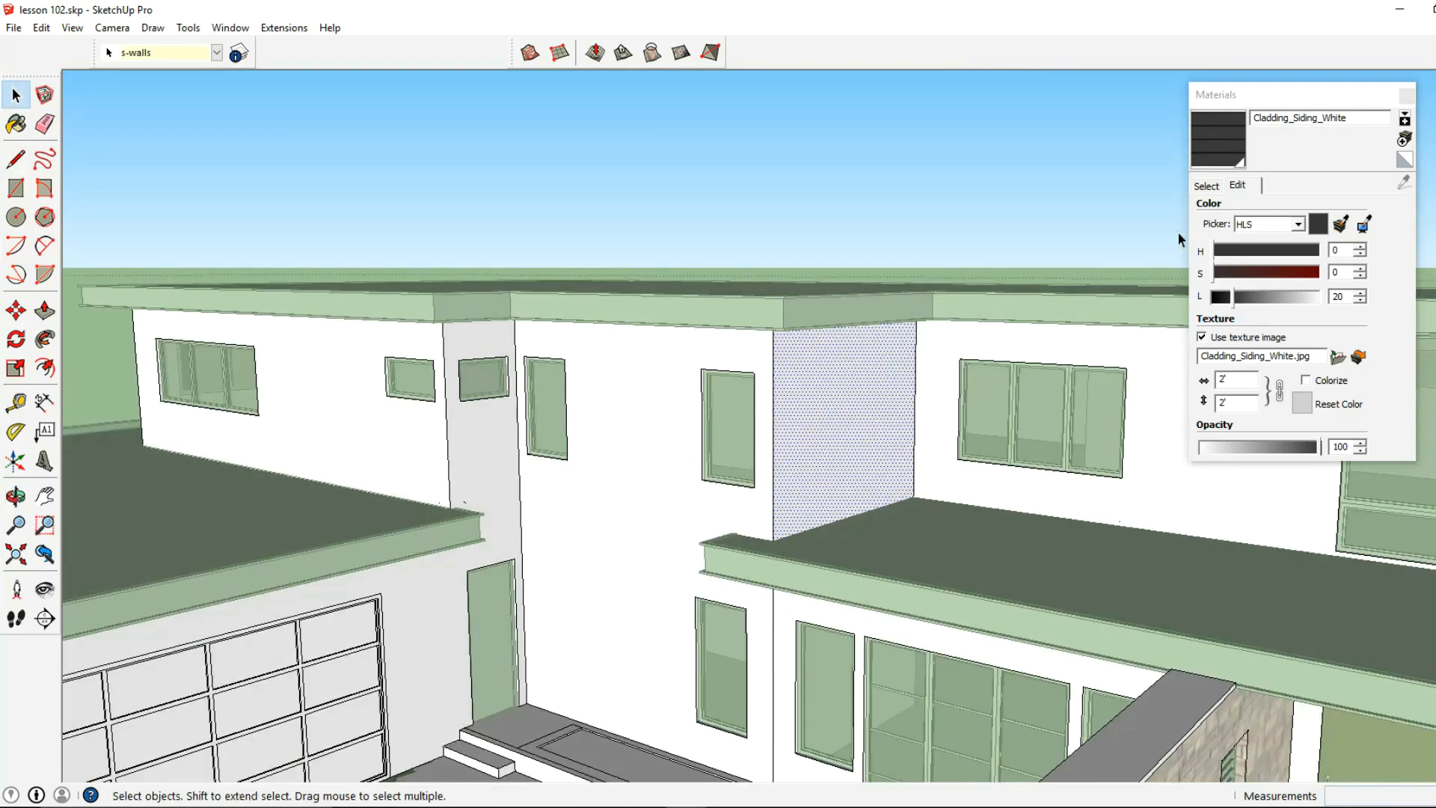
pyautogui.click(1217, 138)
pyautogui.click(831, 400)
pyautogui.click(695, 485)
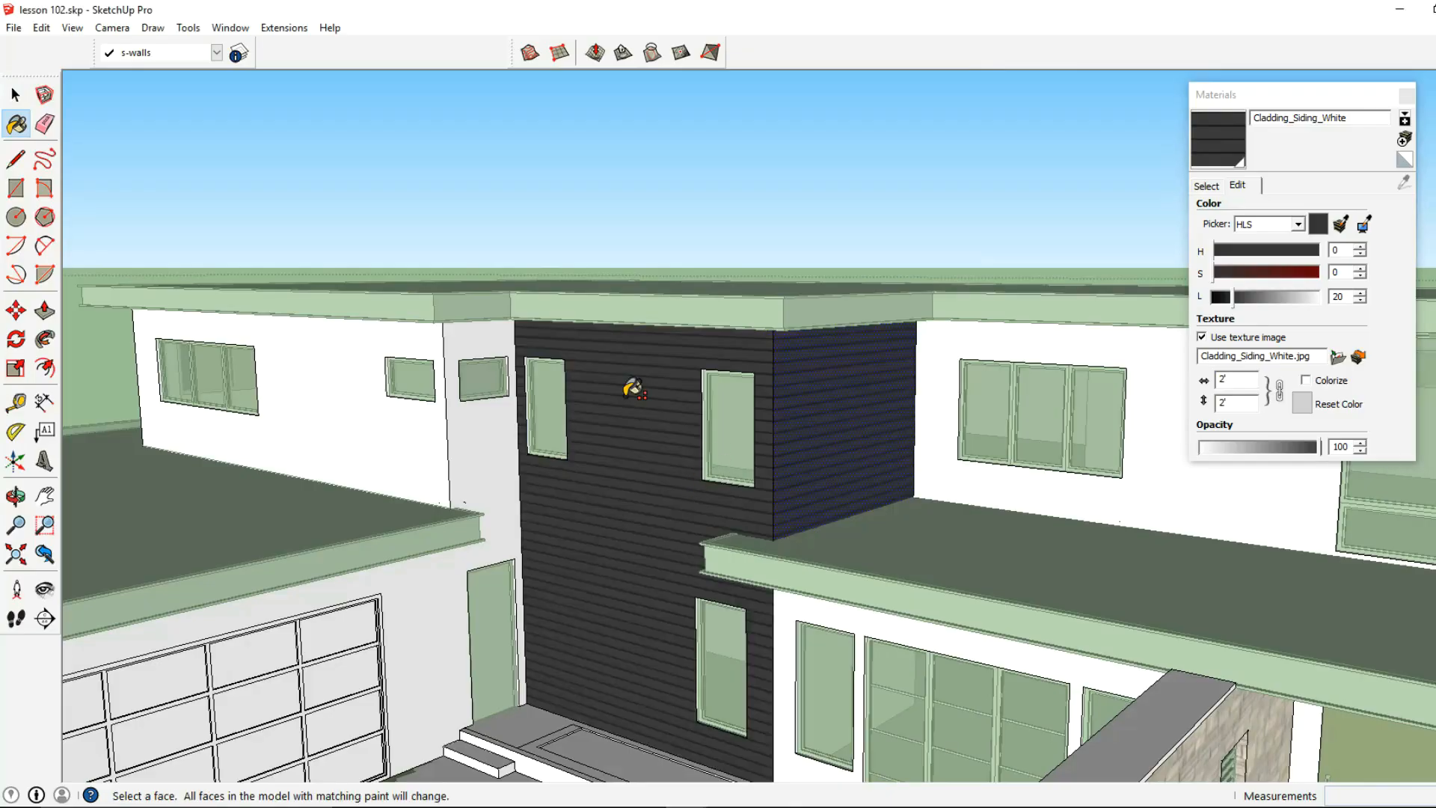
# Open the walls group and paint the recessed panel beside the upper front windows with Cladding_Siding_White.
pyautogui.click(11, 91)
pyautogui.click(513, 277)
pyautogui.scroll(-3, 513, 279)
pyautogui.moveTo(868, 366); pyautogui.dragTo(570, 375, button='middle')
pyautogui.scroll(-3, 571, 375)
pyautogui.moveTo(724, 401); pyautogui.dragTo(632, 363, button='middle')
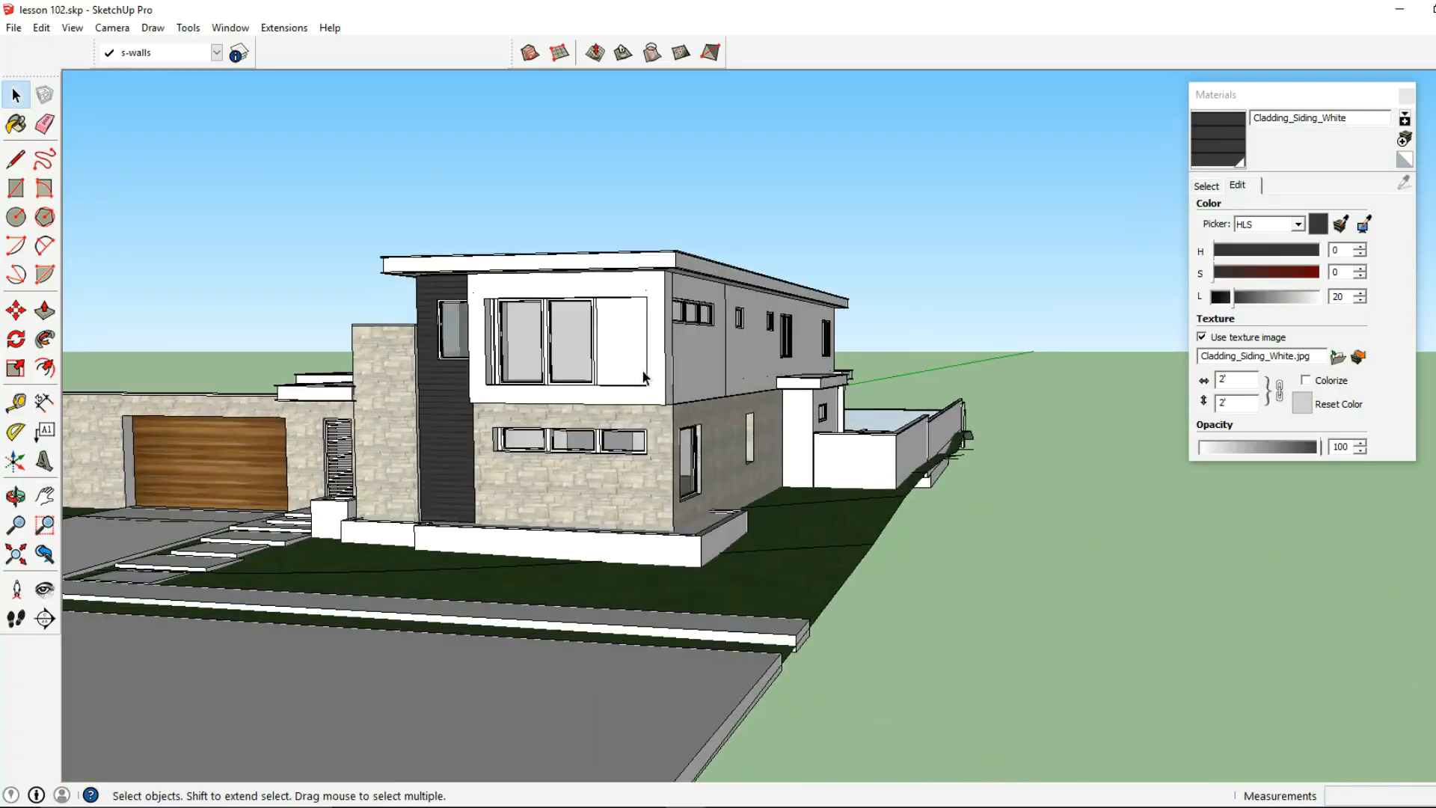
pyautogui.click(628, 361)
pyautogui.doubleClick(628, 361)
pyautogui.doubleClick(634, 359)
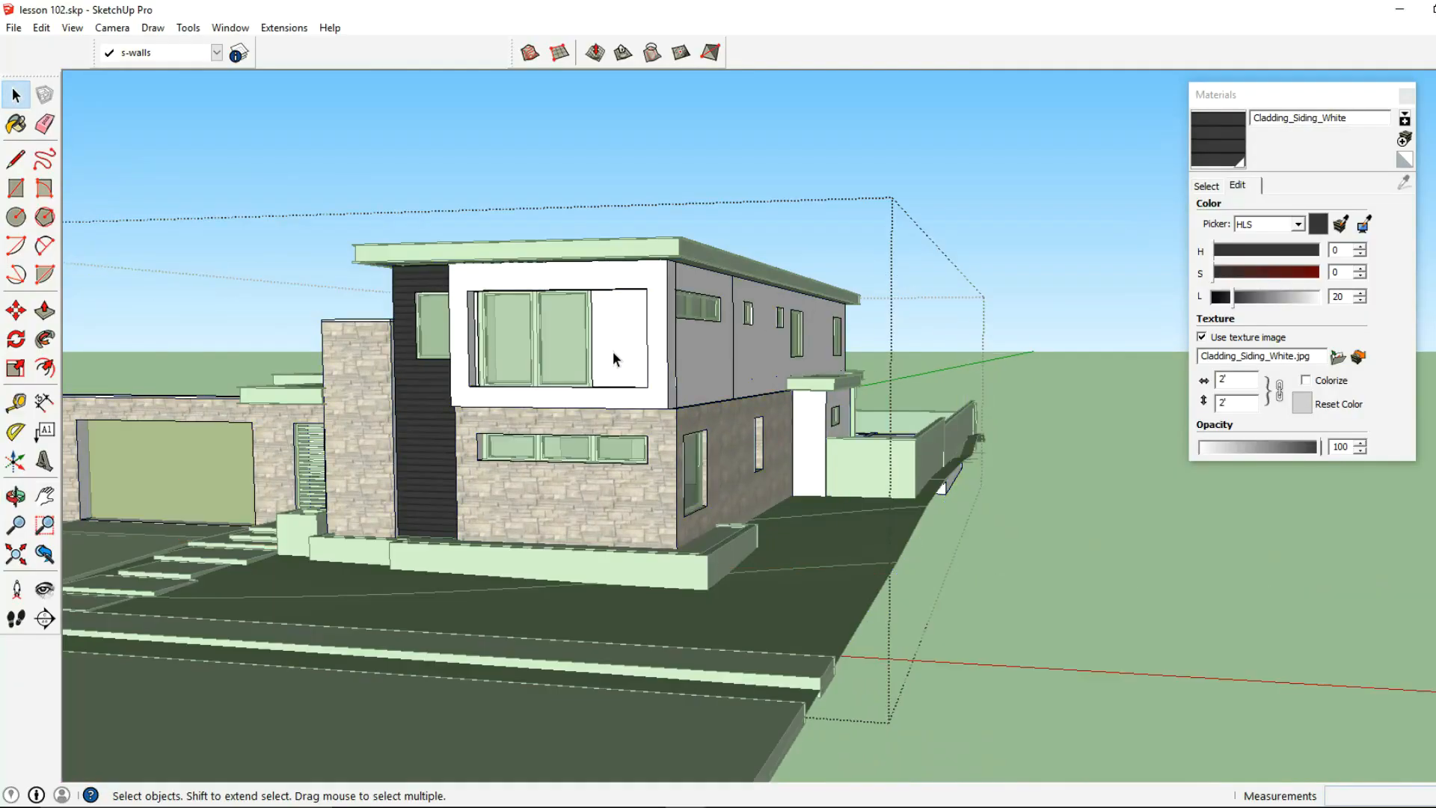
pyautogui.click(612, 352)
pyautogui.click(1226, 150)
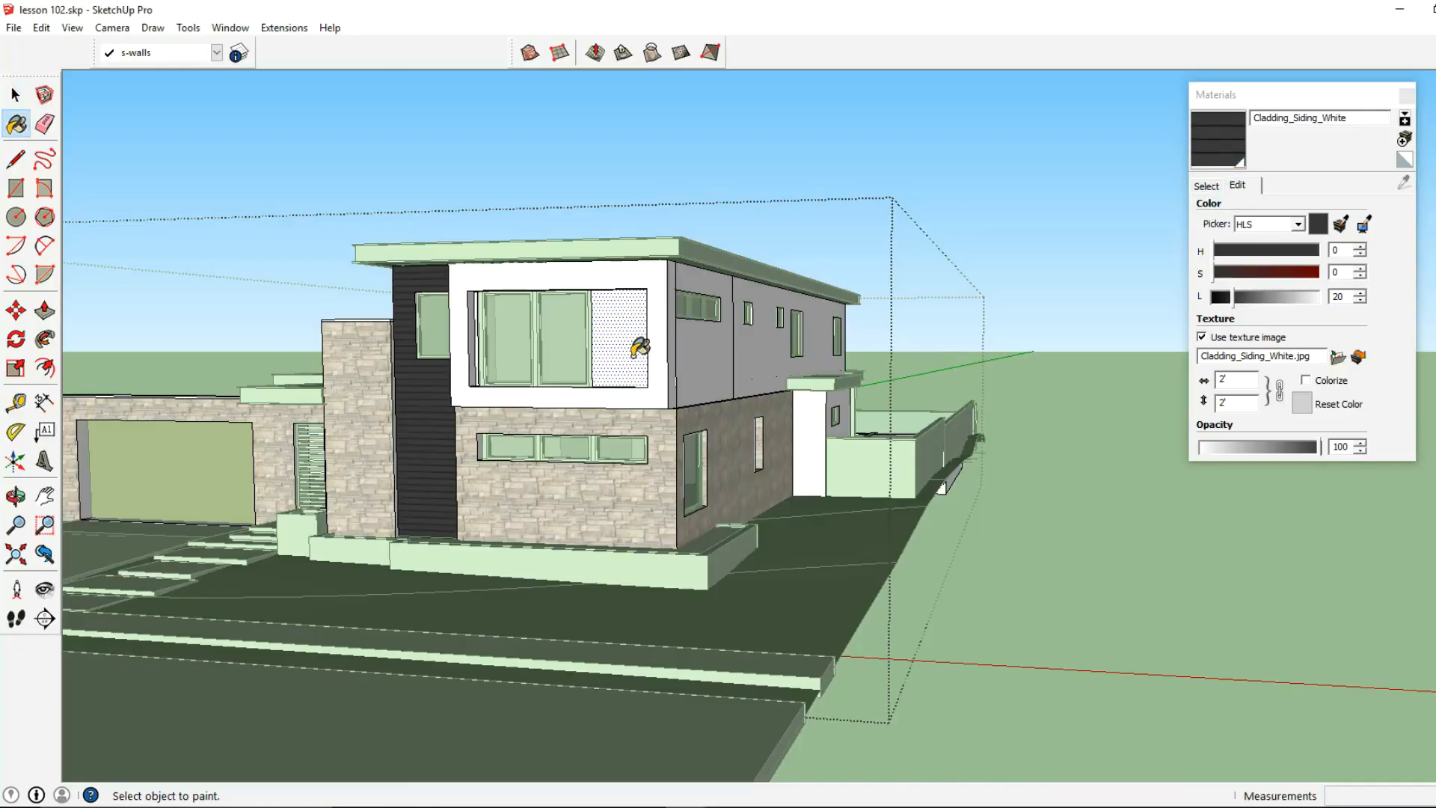
pyautogui.click(634, 348)
pyautogui.moveTo(696, 350); pyautogui.dragTo(687, 378, button='middle')
pyautogui.click(25, 103)
pyautogui.press('Escape')
pyautogui.press('Escape')
# Open the walls group and sample the Stone_Sandstone_Ashlar_Light material from the stone wall beside the wooden garage gate.
pyautogui.moveTo(380, 427); pyautogui.dragTo(823, 487, button='middle')
pyautogui.scroll(2, 804, 453)
pyautogui.doubleClick(800, 446)
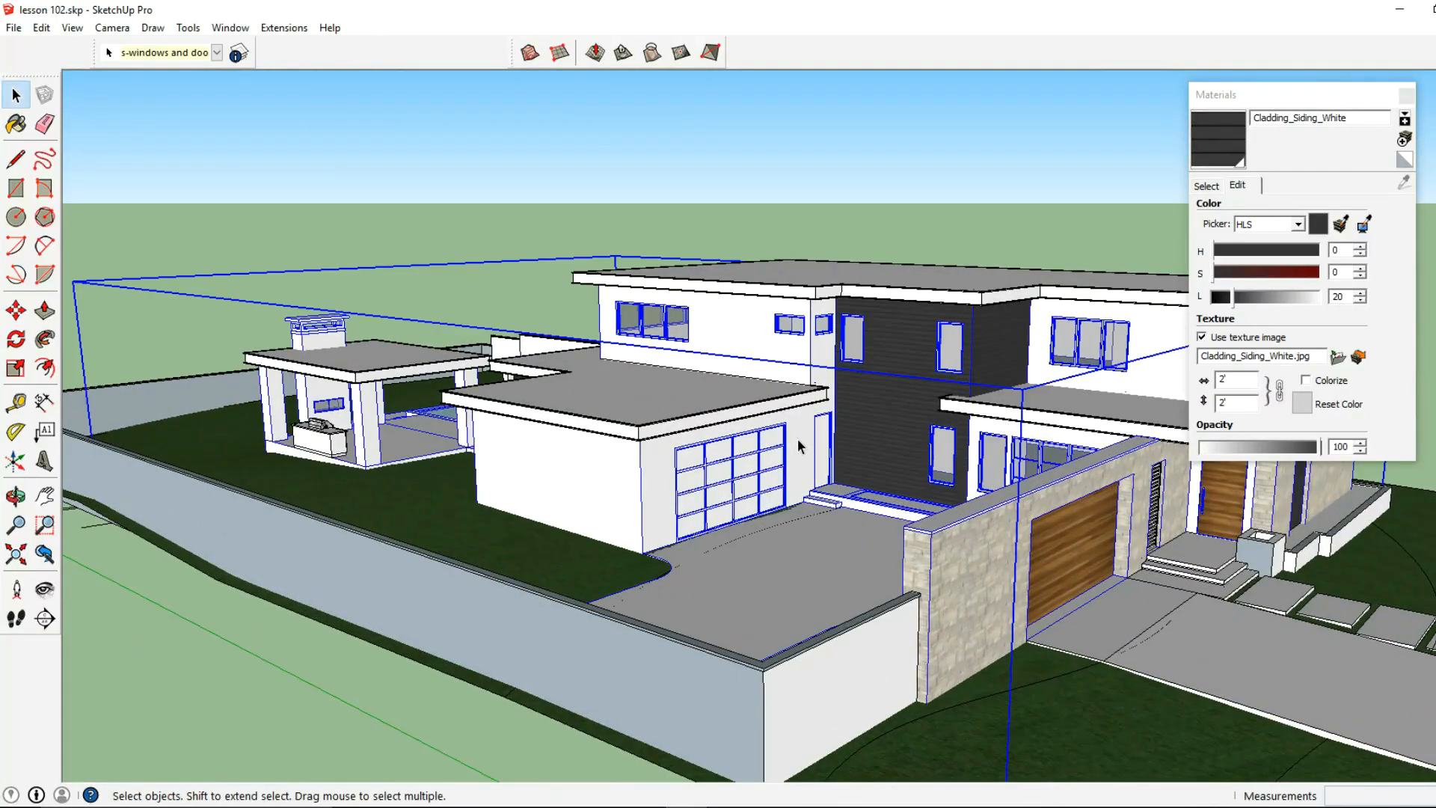
pyautogui.click(799, 447)
pyautogui.keyDown('shift'); pyautogui.moveTo(1023, 392); pyautogui.dragTo(926, 404, button='middle'); pyautogui.keyUp('shift')
pyautogui.moveTo(1233, 298); pyautogui.dragTo(1245, 298)
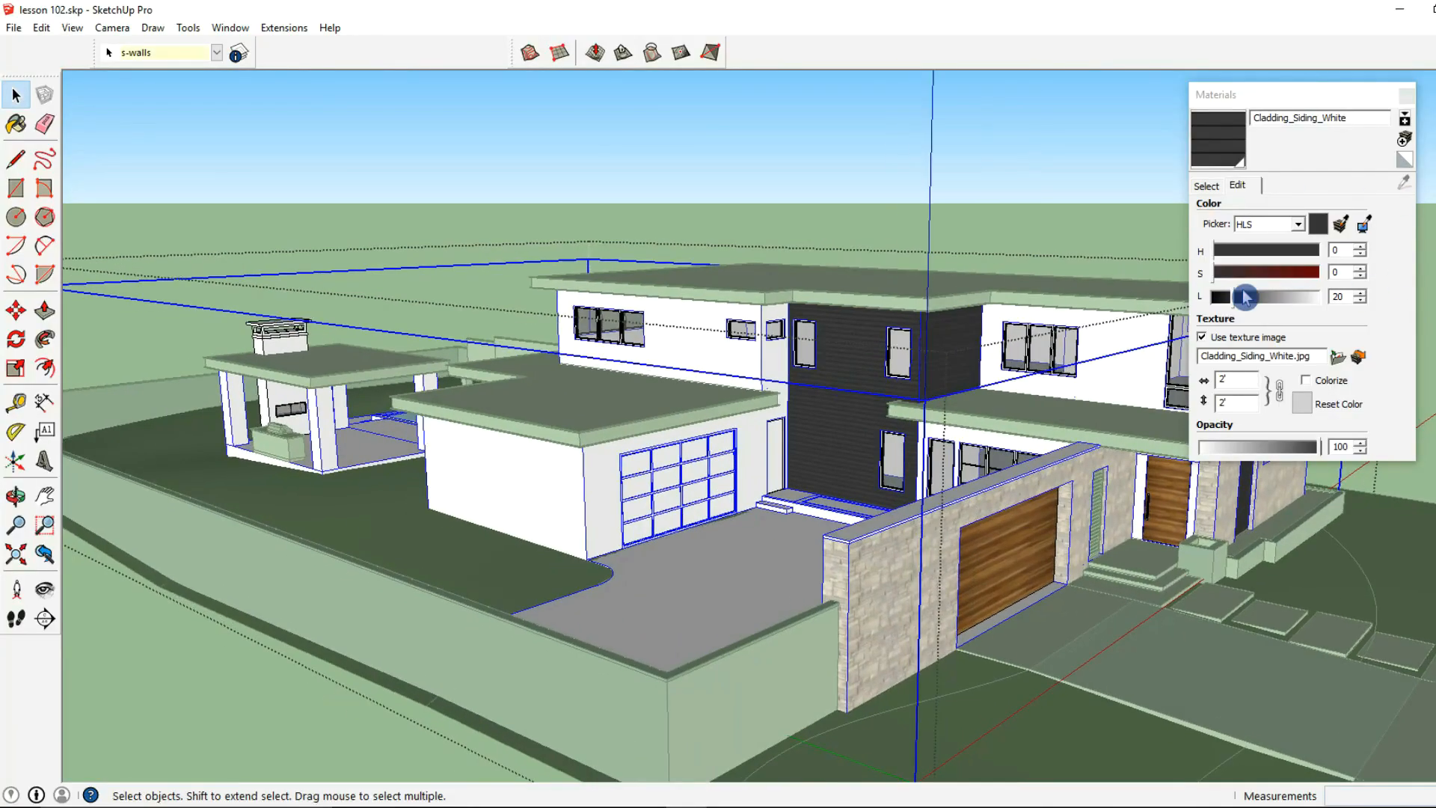
pyautogui.click(1212, 187)
pyautogui.click(1403, 183)
pyautogui.click(902, 602)
# Select the two pavilion columns on the fireplace and grill side and paint them with Stone_Sandstone_Ashlar_Light.
pyautogui.keyDown('shift'); pyautogui.moveTo(319, 518); pyautogui.dragTo(521, 499, button='middle'); pyautogui.keyUp('shift')
pyautogui.scroll(2, 222, 288)
pyautogui.click(20, 99)
pyautogui.scroll(2, 461, 432)
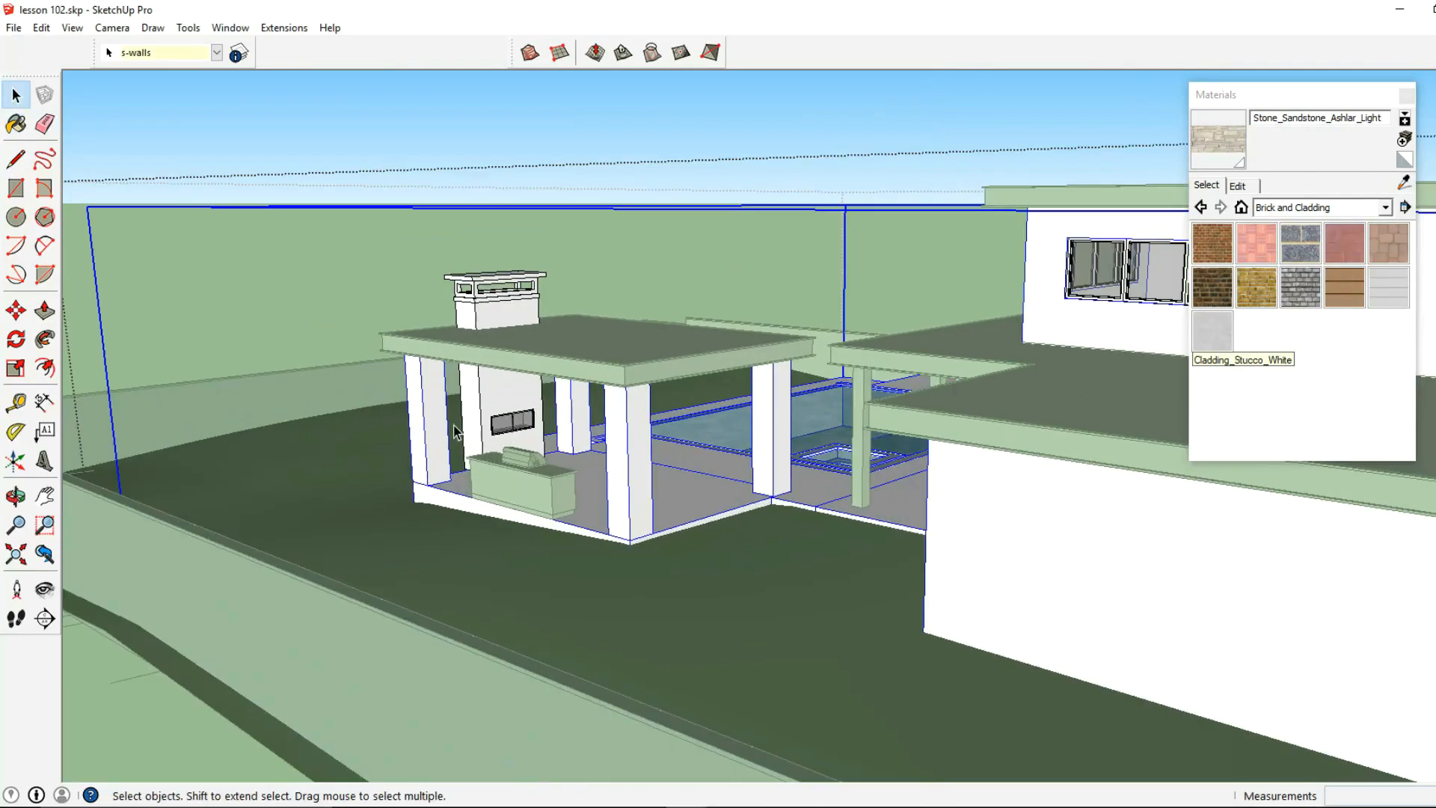
pyautogui.moveTo(437, 426); pyautogui.dragTo(392, 403, button='middle')
pyautogui.moveTo(469, 463); pyautogui.dragTo(508, 411, button='middle')
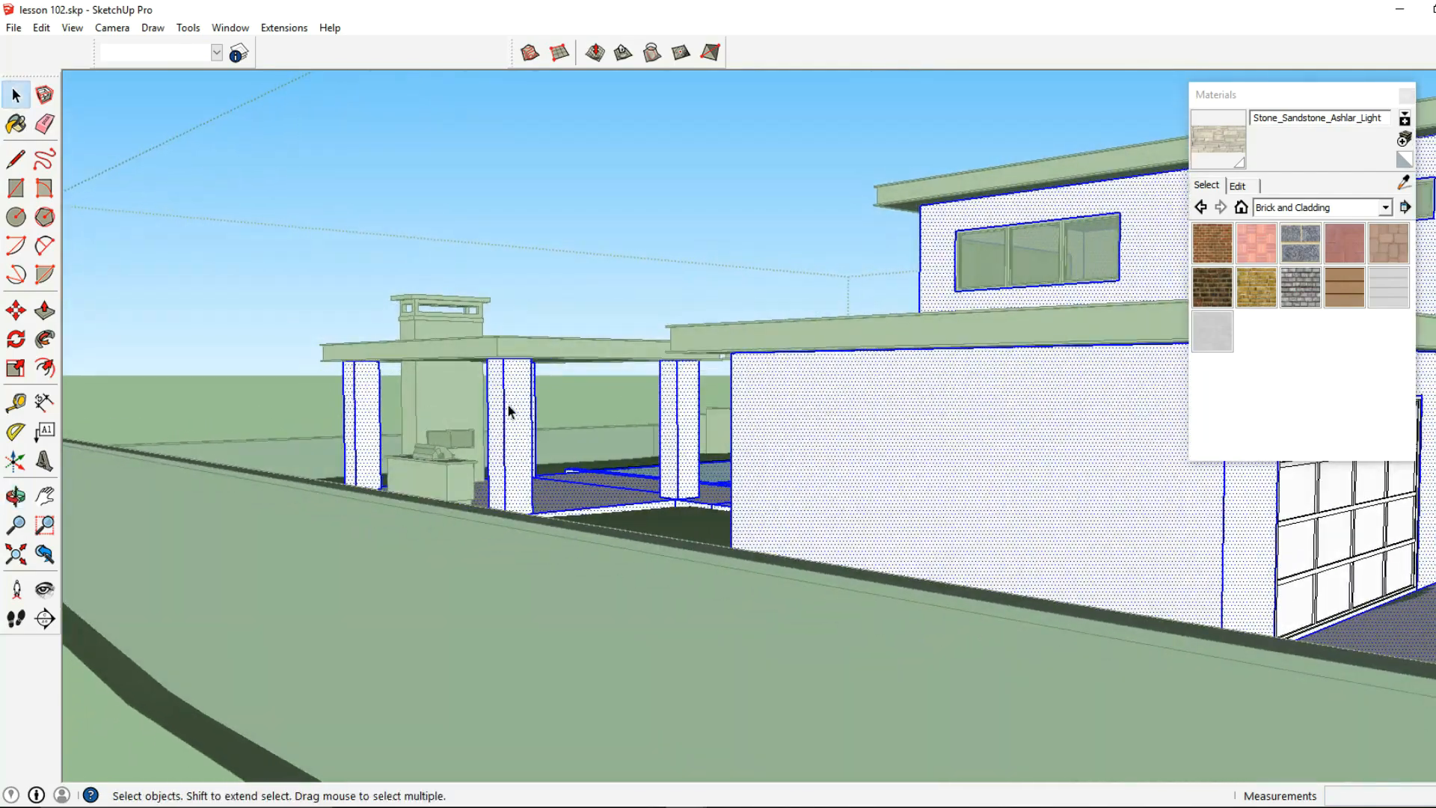
pyautogui.moveTo(316, 409); pyautogui.dragTo(314, 412)
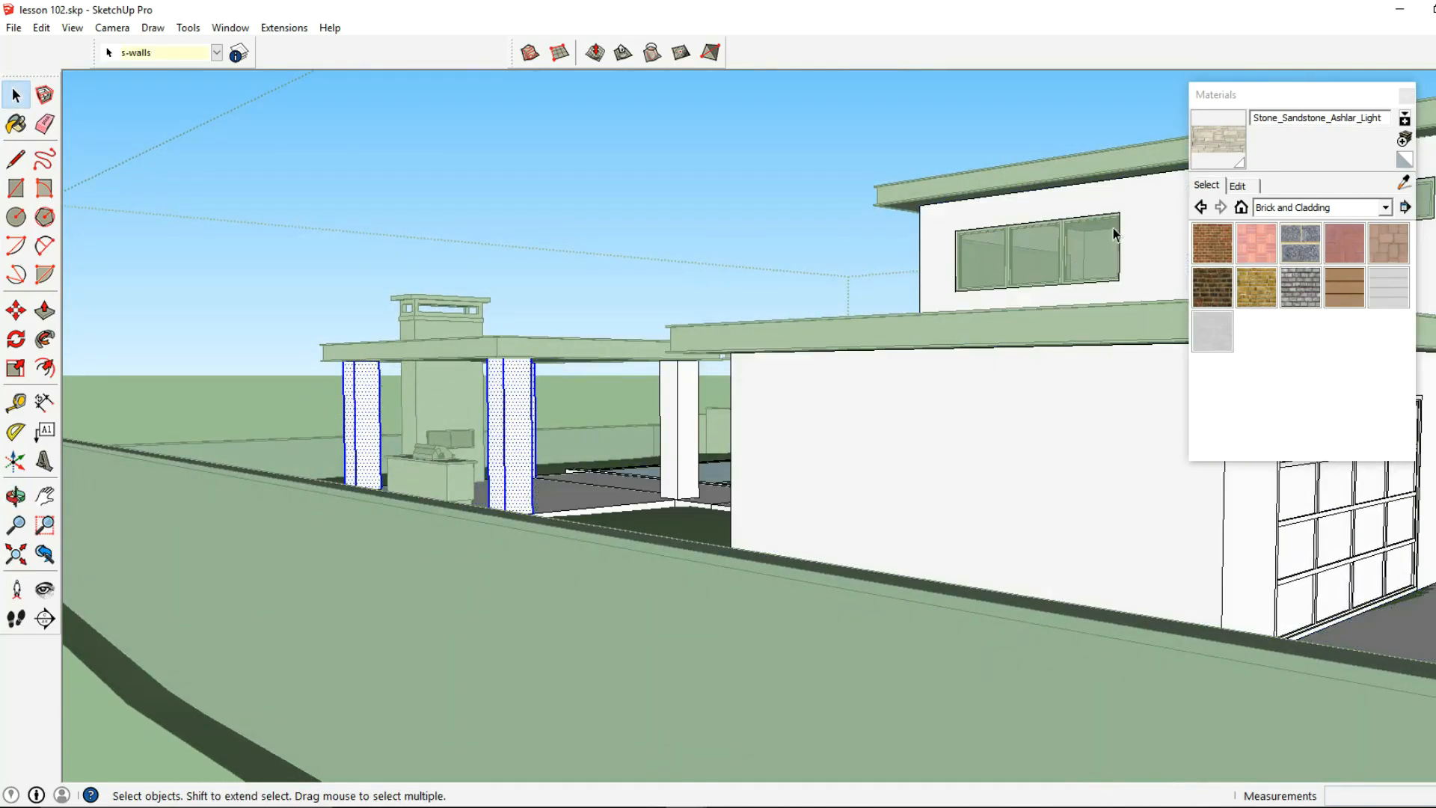
pyautogui.click(1204, 153)
pyautogui.click(521, 401)
# Paint the remaining bare faces of the pavilion column nearest the house with Stone_Sandstone_Ashlar_Light.
pyautogui.moveTo(521, 402); pyautogui.dragTo(1021, 432, button='middle')
pyautogui.moveTo(875, 412); pyautogui.dragTo(724, 426, button='middle')
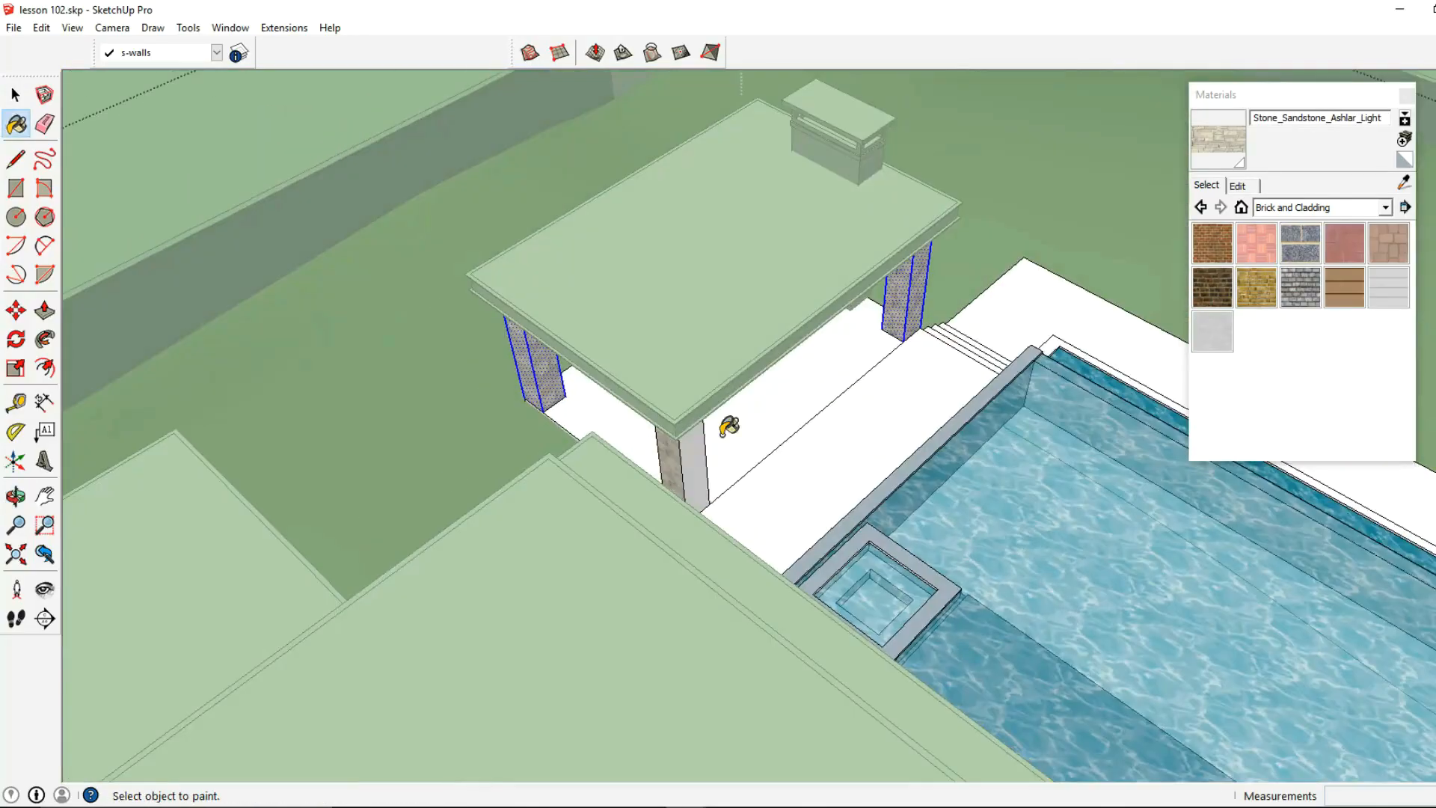
pyautogui.scroll(3, 668, 444)
pyautogui.click(667, 444)
pyautogui.moveTo(891, 406)
pyautogui.mouseDown(button='middle')
pyautogui.moveTo(571, 407)
pyautogui.moveTo(685, 369)
pyautogui.mouseUp(button='middle')
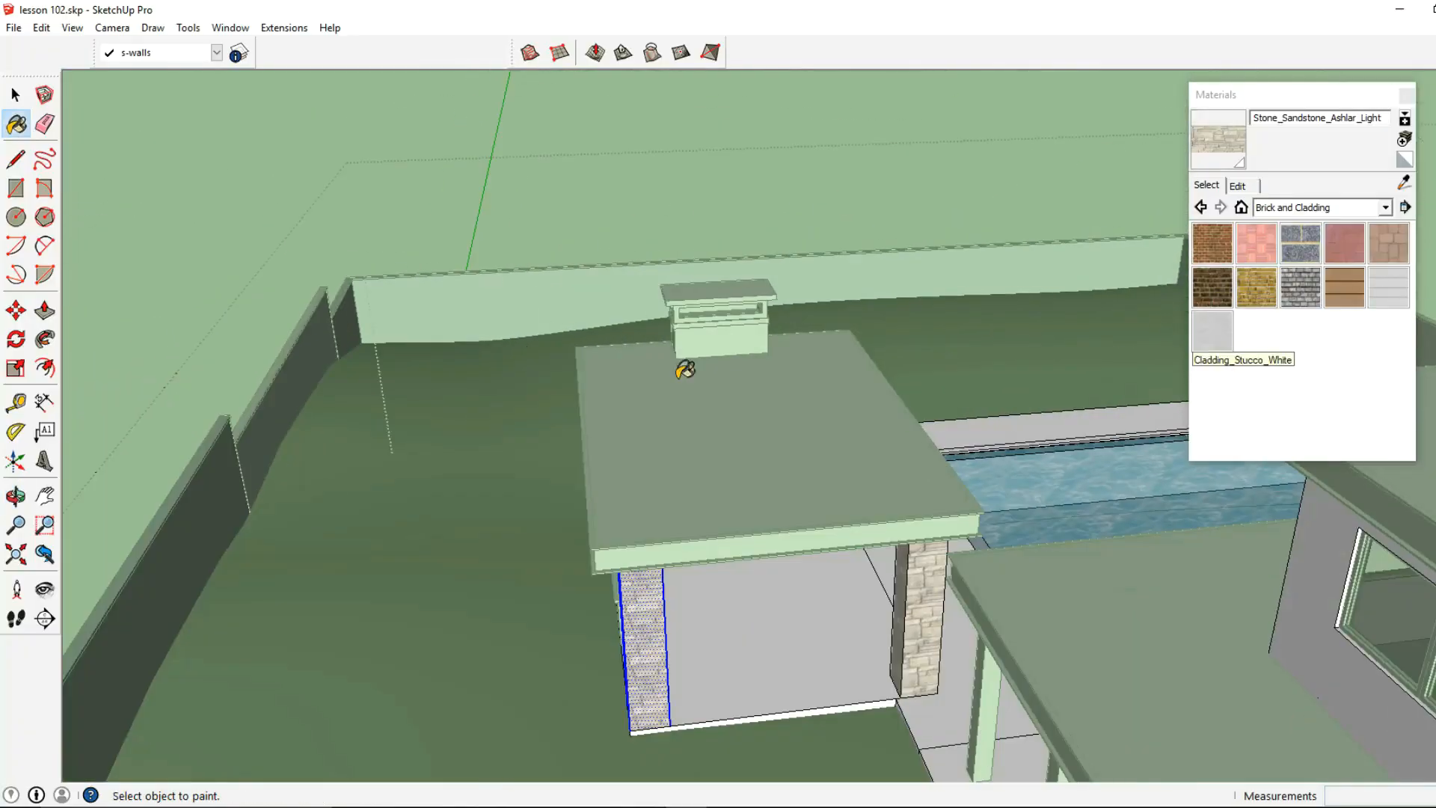
# Open the pavilion's fireplace group, select the chimney cap and paint it with Color_008 from the Colors collection.
pyautogui.press('space')
pyautogui.moveTo(298, 272); pyautogui.dragTo(722, 569, button='middle')
pyautogui.click(722, 568)
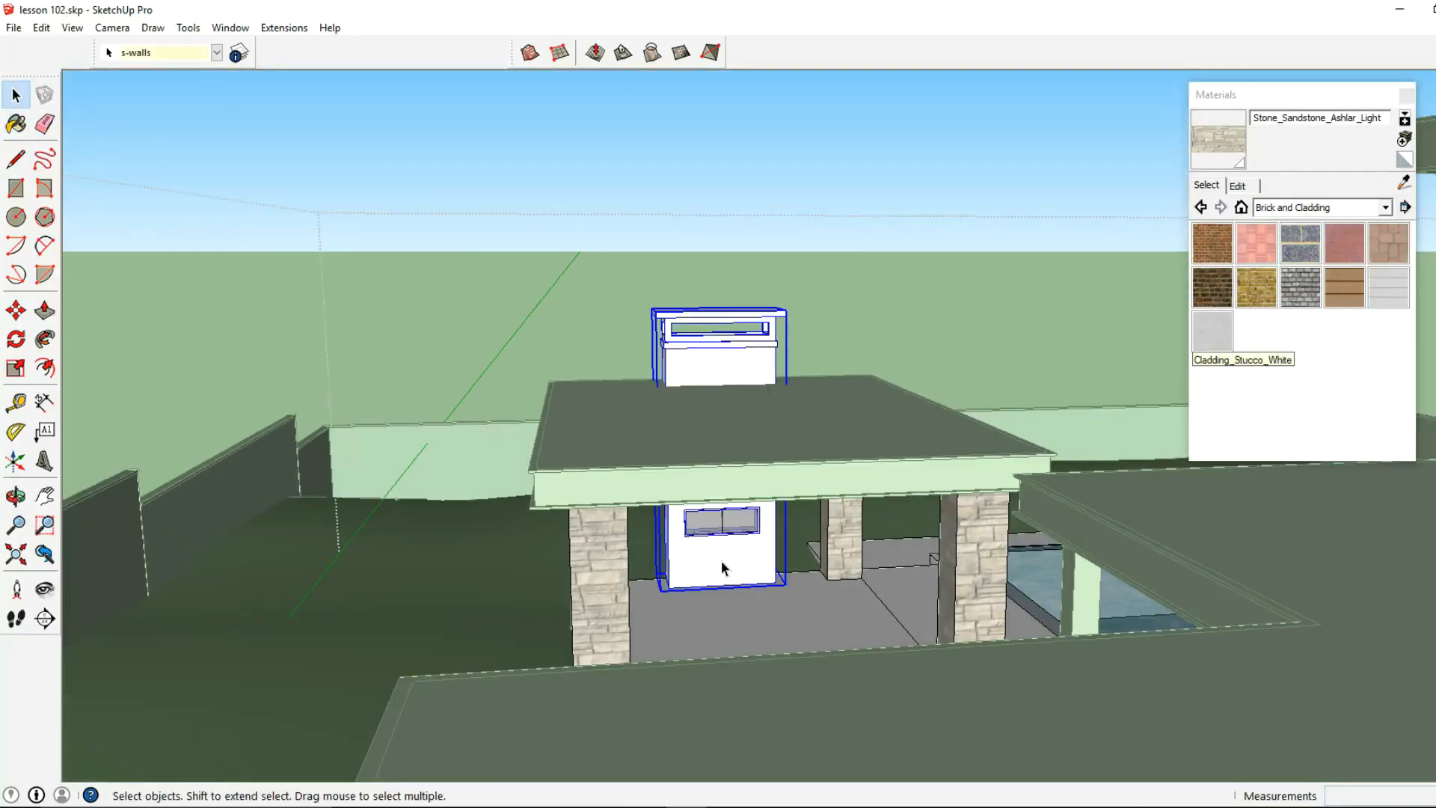
pyautogui.doubleClick(695, 347)
pyautogui.moveTo(632, 366); pyautogui.dragTo(951, 231)
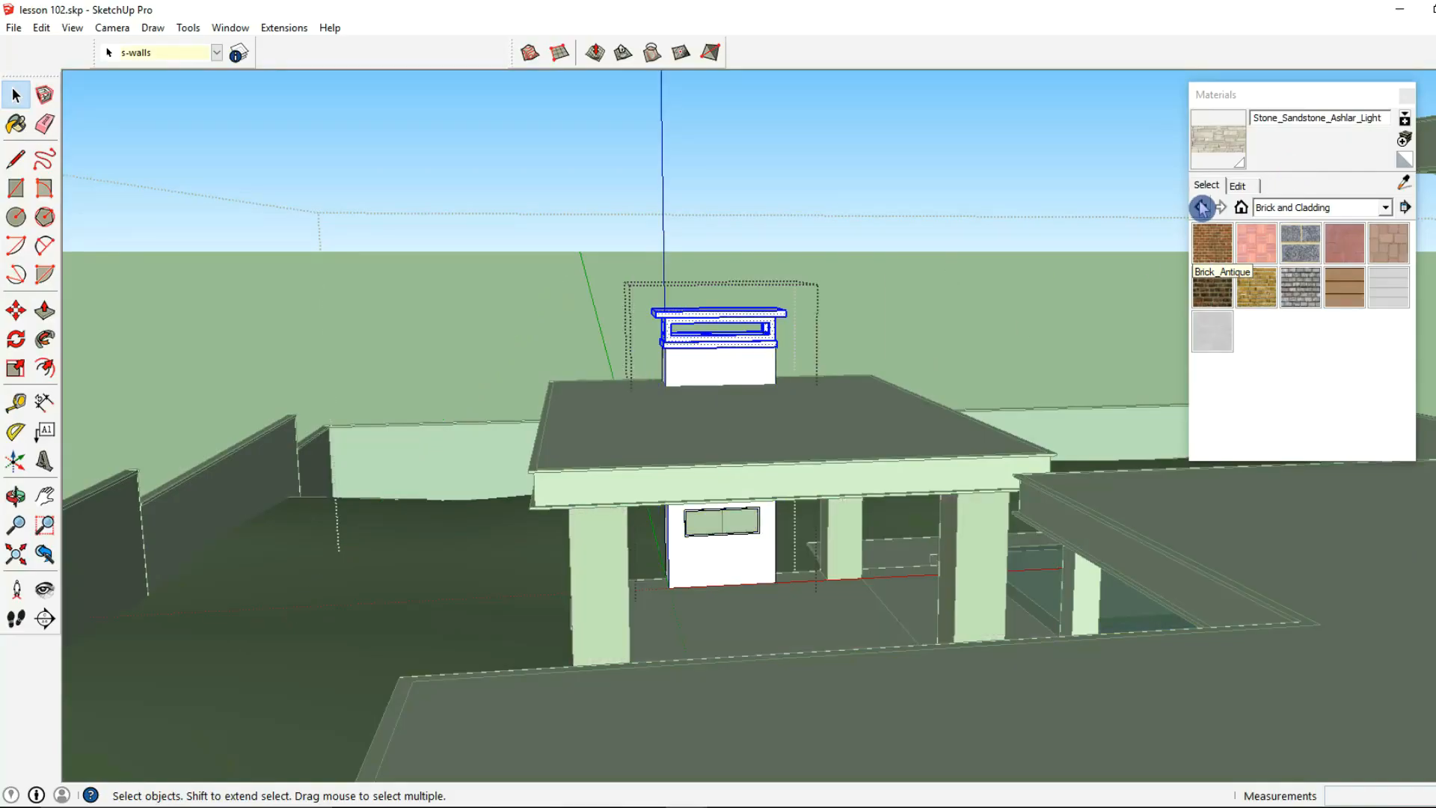
pyautogui.click(1289, 207)
pyautogui.click(1313, 256)
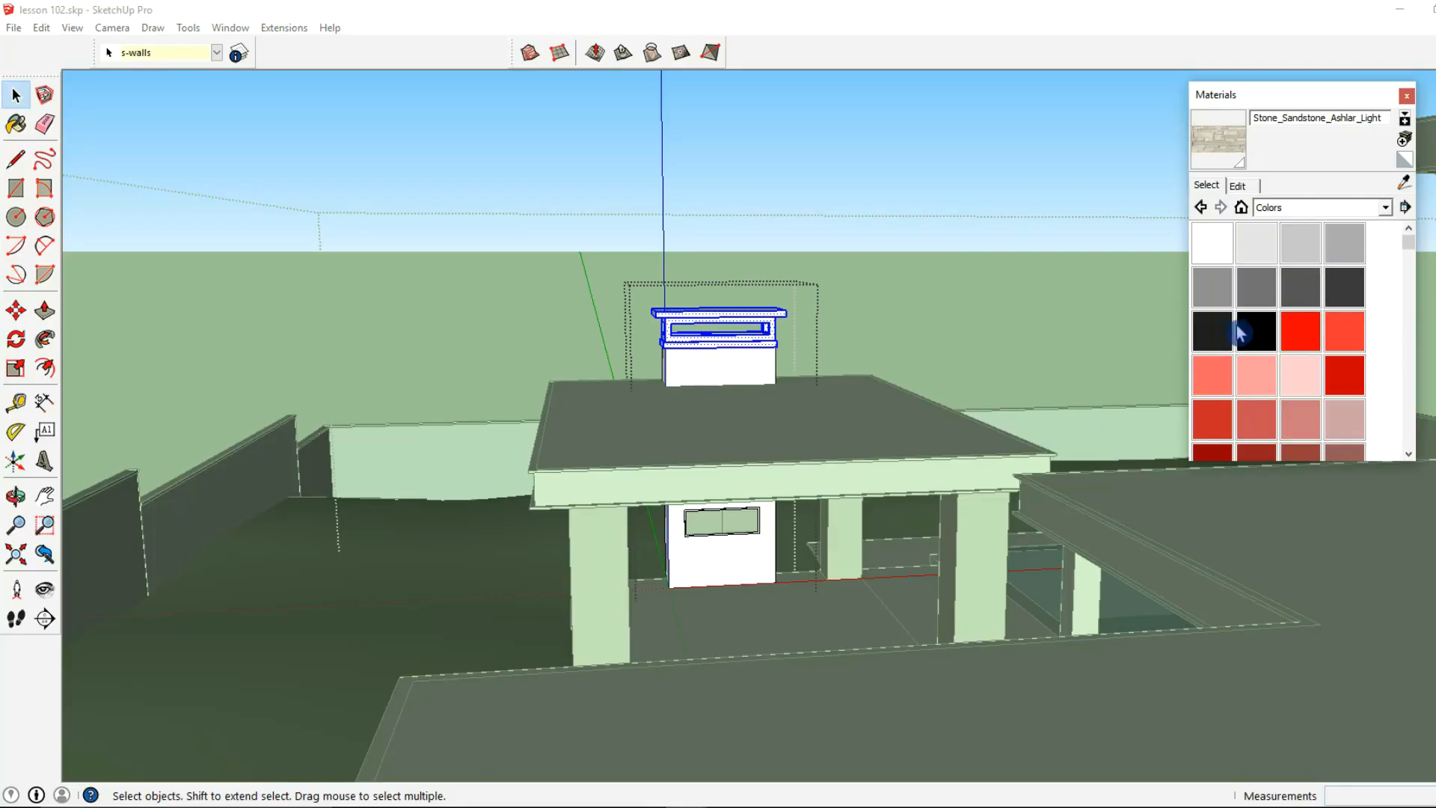
pyautogui.click(1219, 336)
pyautogui.scroll(1, 731, 314)
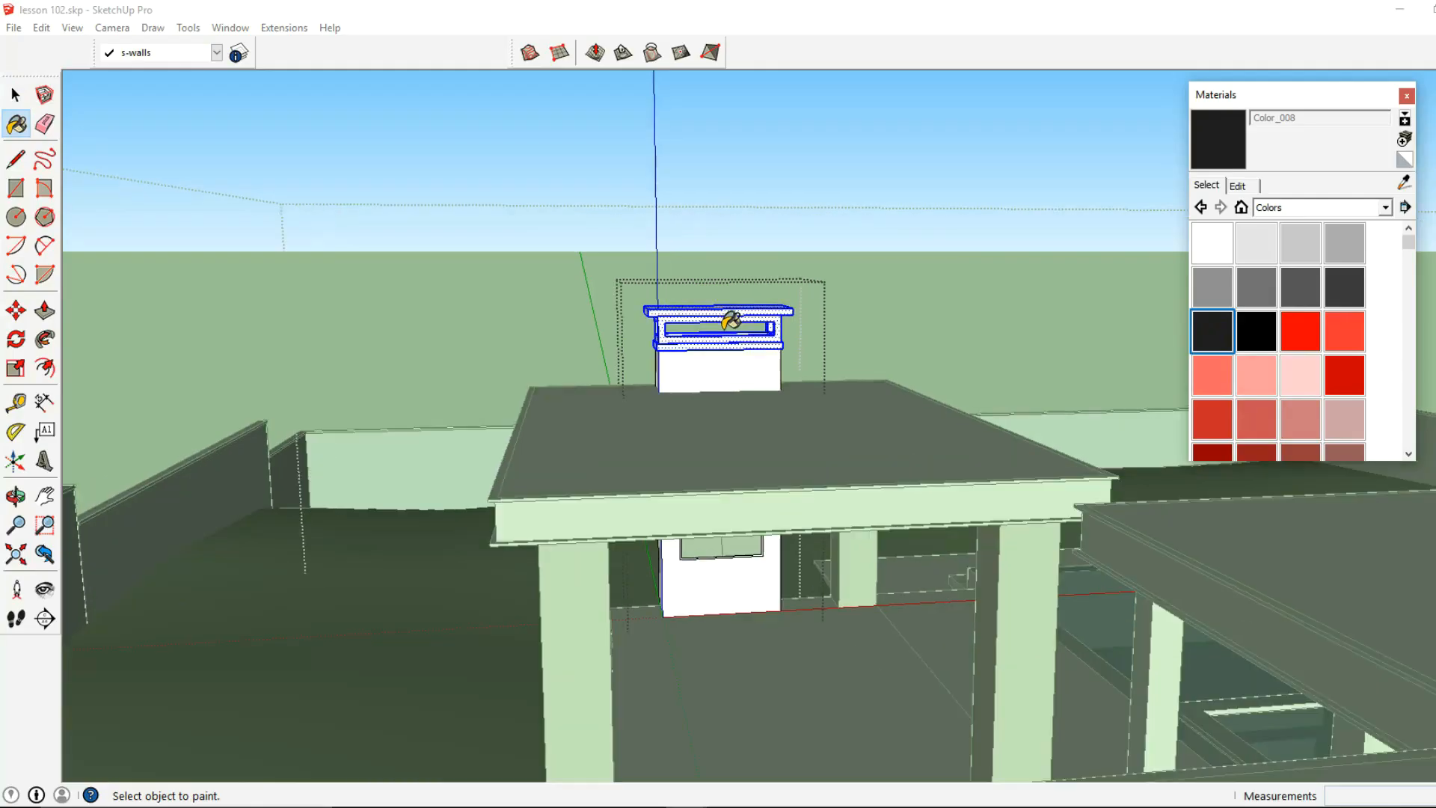
pyautogui.click(729, 308)
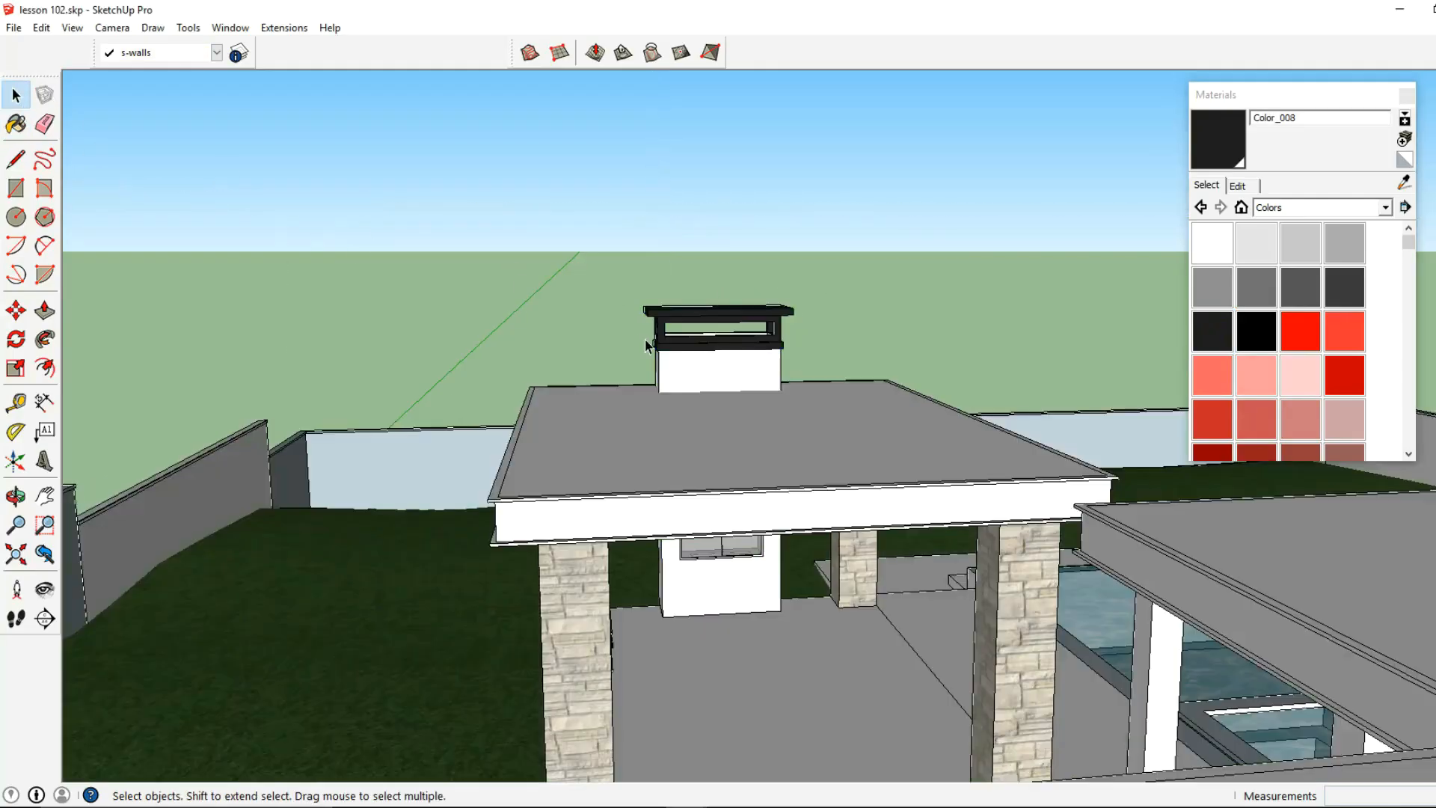
# Reopen the fireplace group and repaint the whole chimney cap with Color_007.
pyautogui.press('o')
pyautogui.moveTo(882, 314)
pyautogui.mouseDown()
pyautogui.moveTo(1122, 279)
pyautogui.moveTo(1055, 300)
pyautogui.moveTo(820, 308)
pyautogui.moveTo(765, 352)
pyautogui.mouseUp()
pyautogui.press('space')
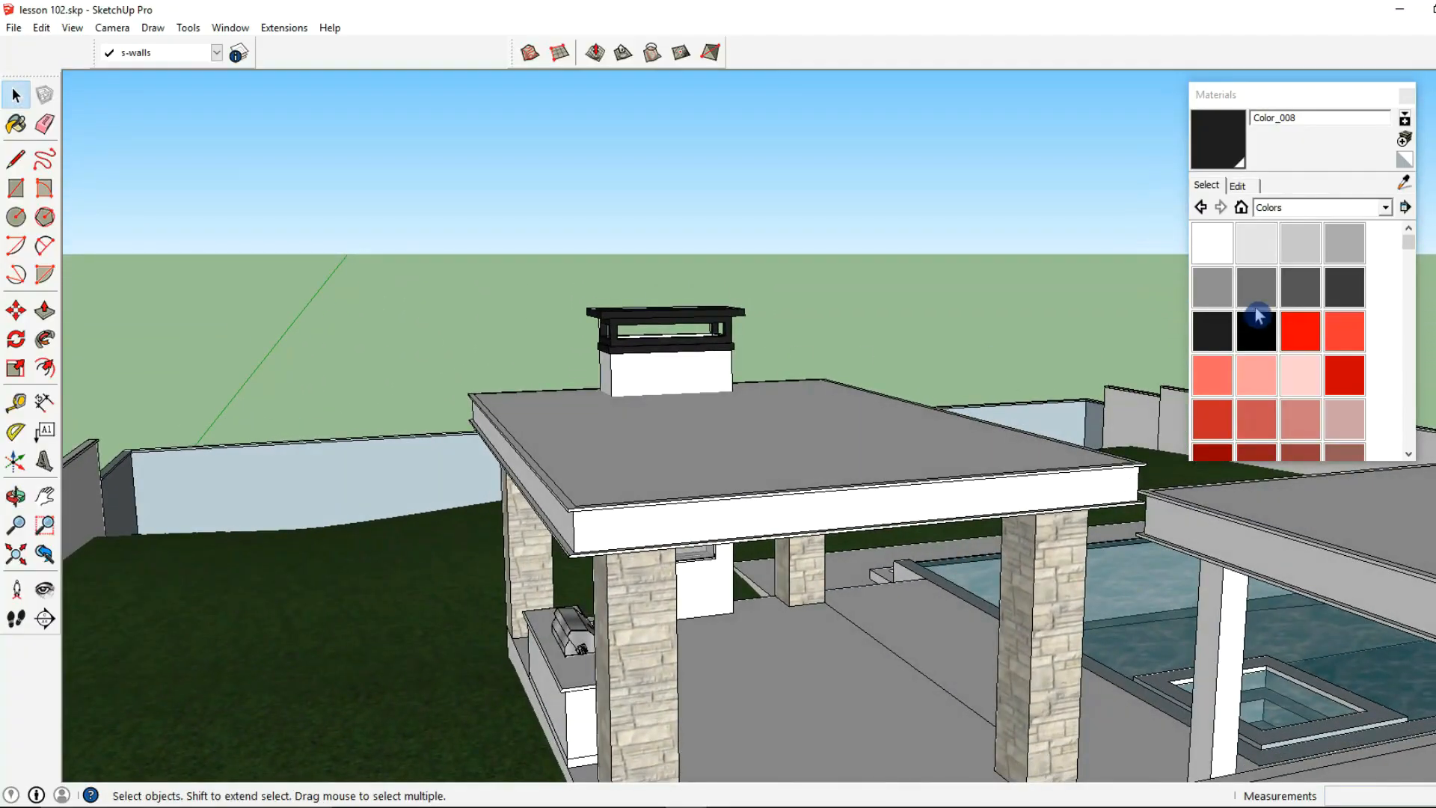
pyautogui.click(1343, 299)
pyautogui.press('space')
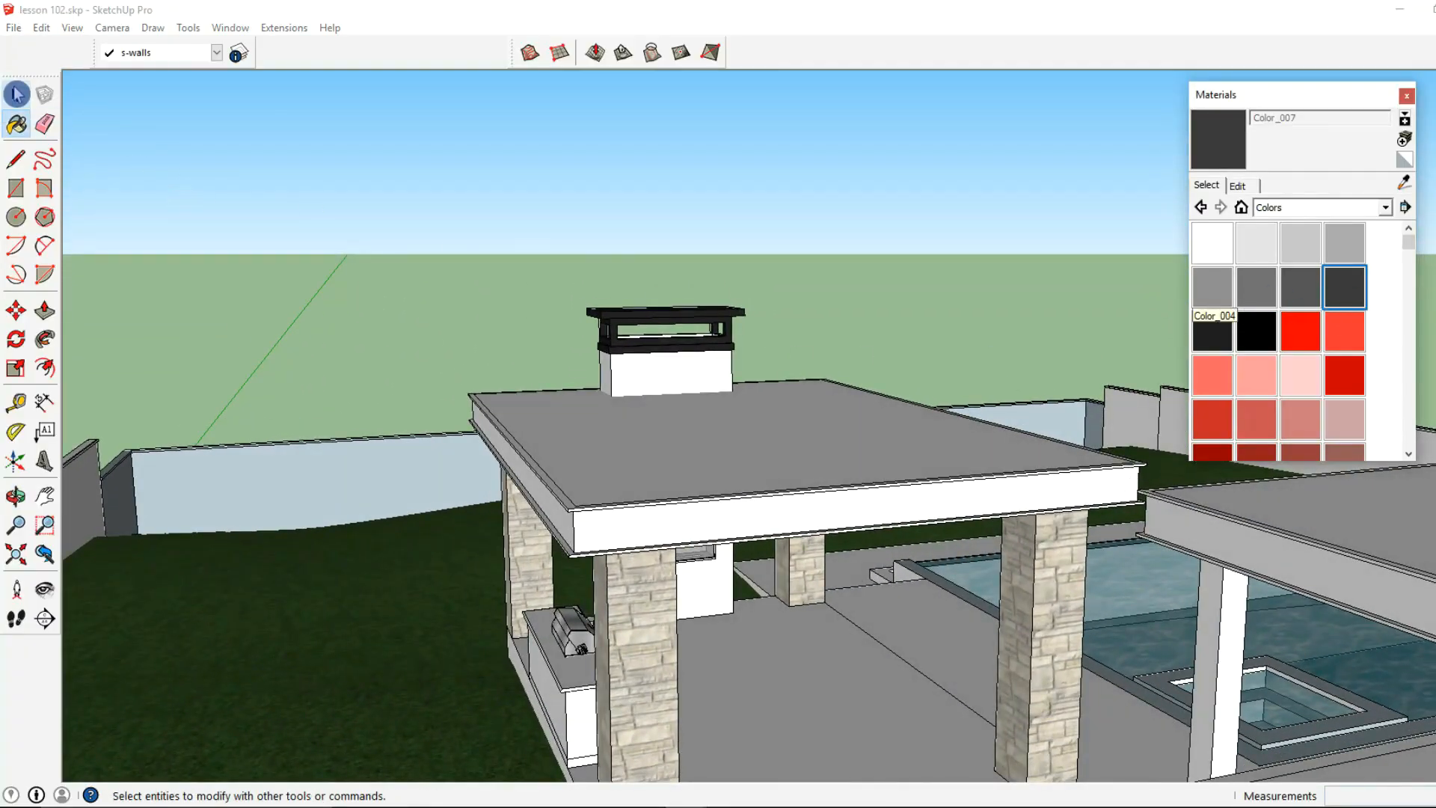
pyautogui.doubleClick(643, 310)
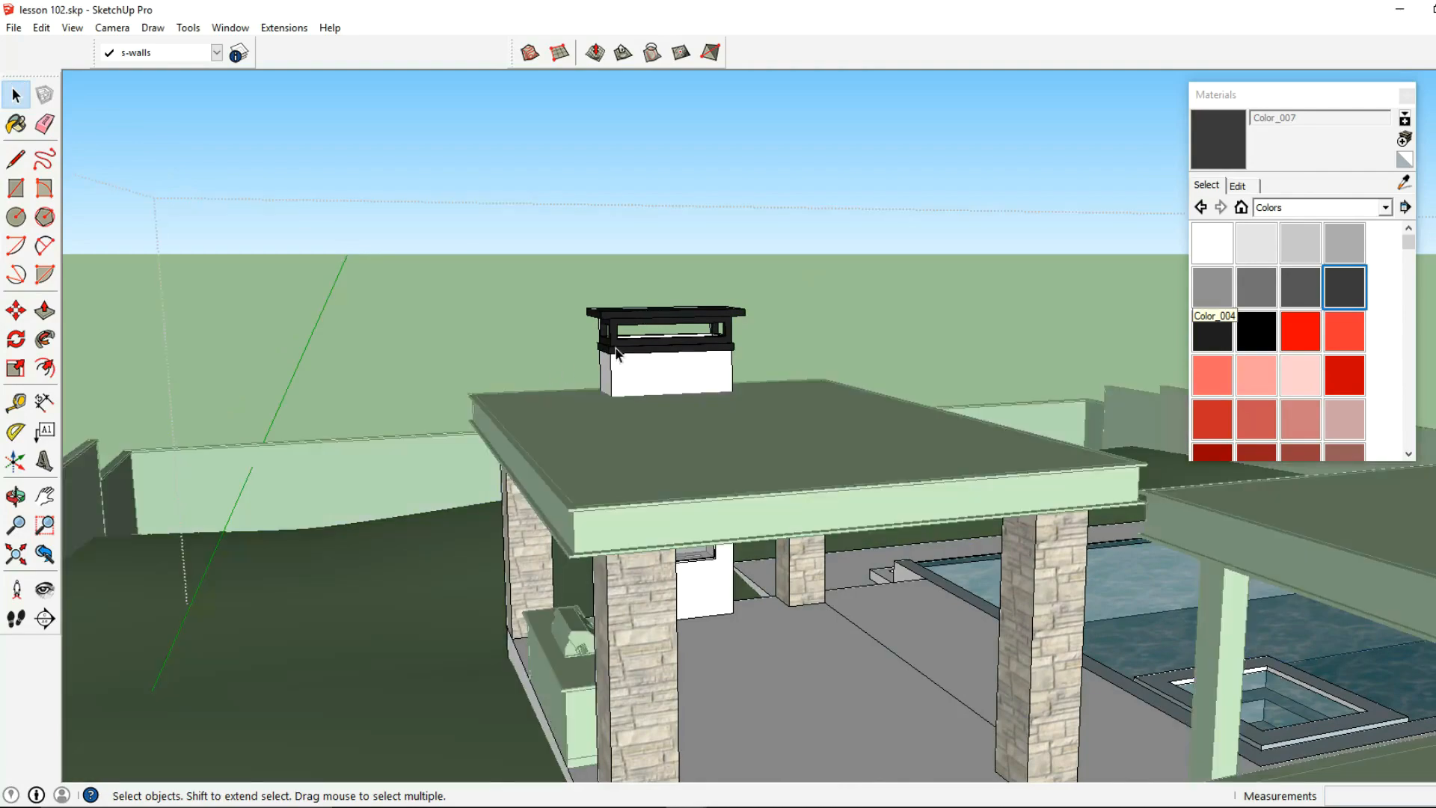
pyautogui.moveTo(557, 371); pyautogui.dragTo(1090, 254)
pyautogui.click(1350, 296)
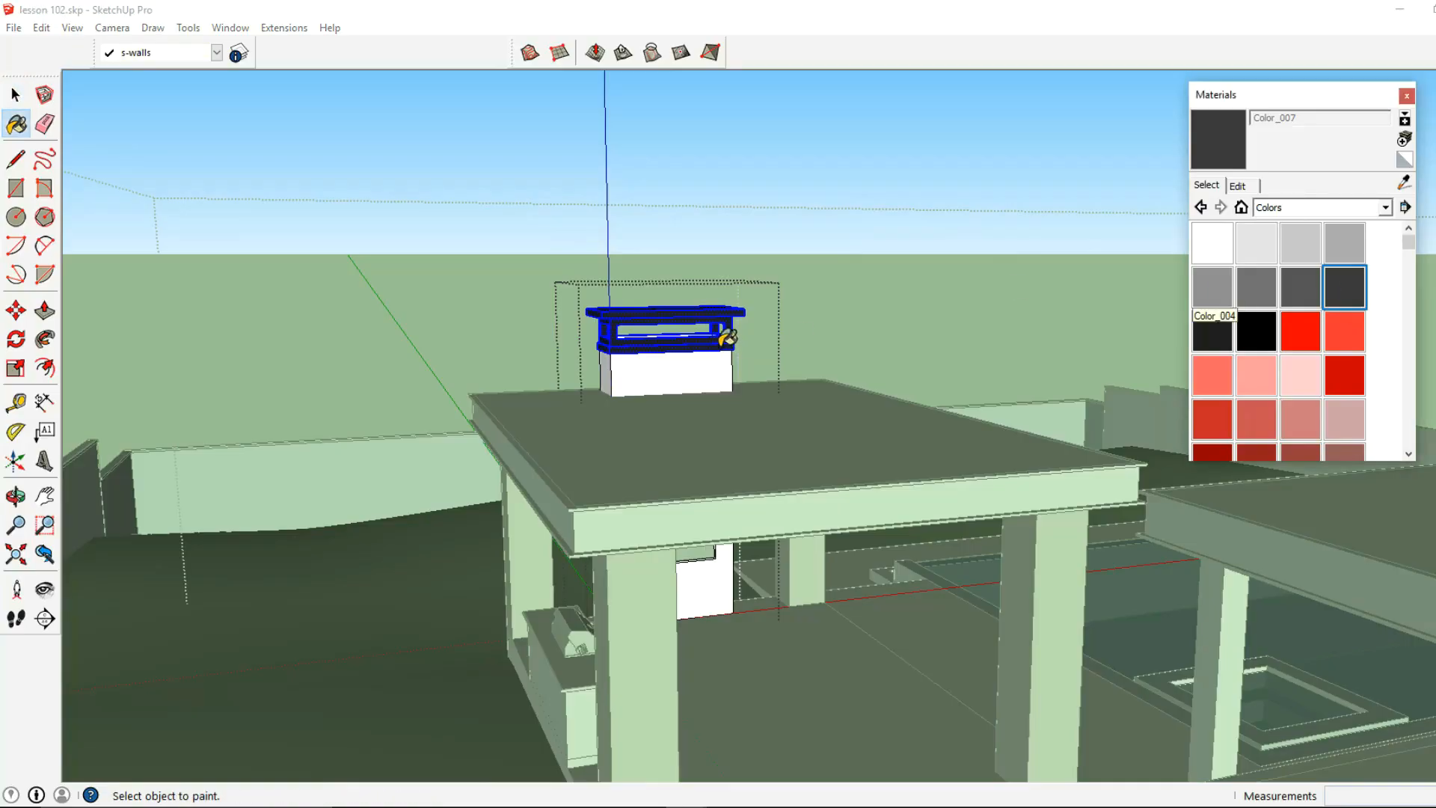
pyautogui.click(724, 326)
pyautogui.click(17, 96)
pyautogui.click(325, 222)
pyautogui.click(325, 223)
# Sample Stone_Sandstone_Ashlar_Light from a pavilion column and apply it to the fireplace and chimney group.
pyautogui.moveTo(747, 583); pyautogui.dragTo(732, 445, button='middle')
pyautogui.click(721, 515)
pyautogui.doubleClick(723, 517)
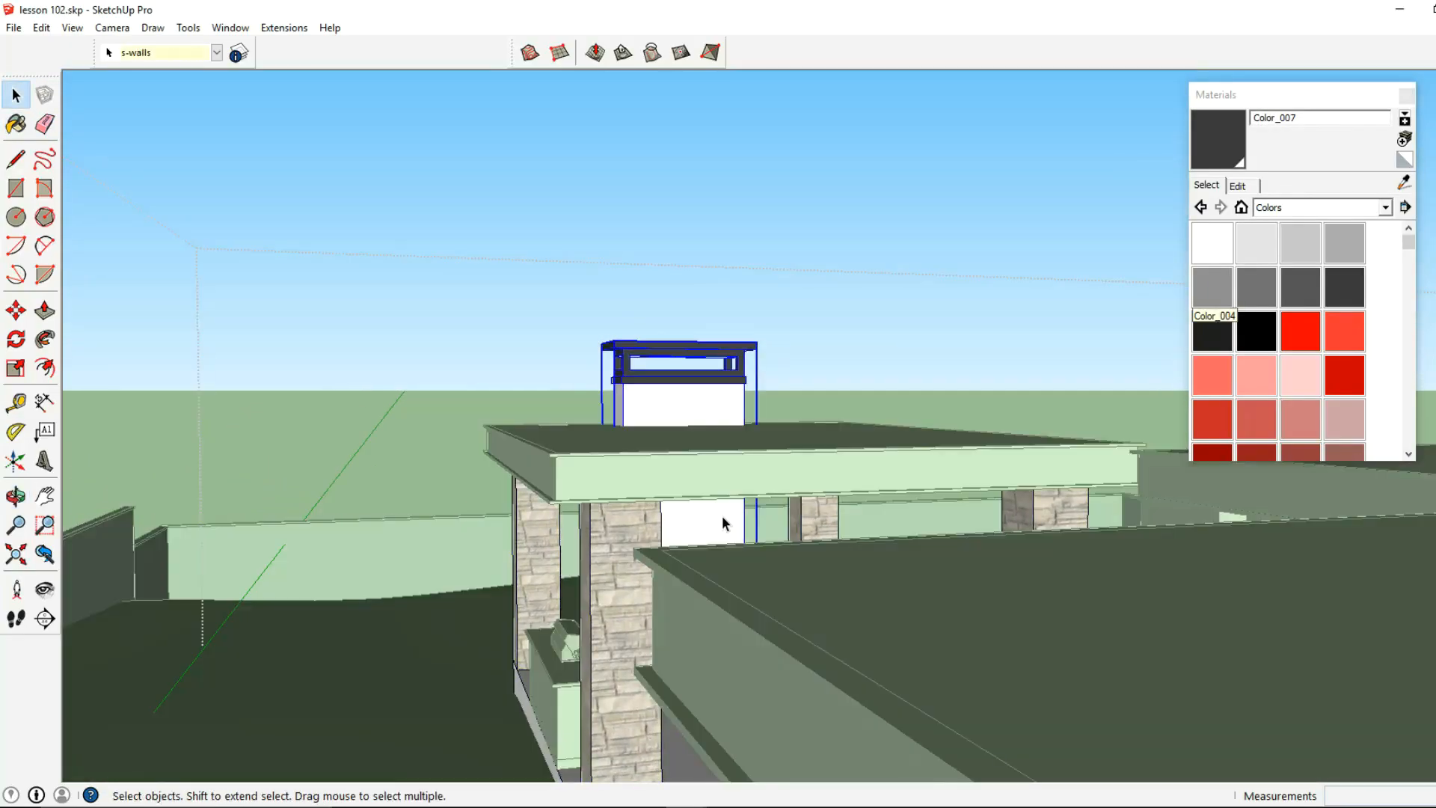
pyautogui.click(1403, 186)
pyautogui.click(631, 523)
pyautogui.moveTo(631, 523); pyautogui.dragTo(750, 534, button='middle')
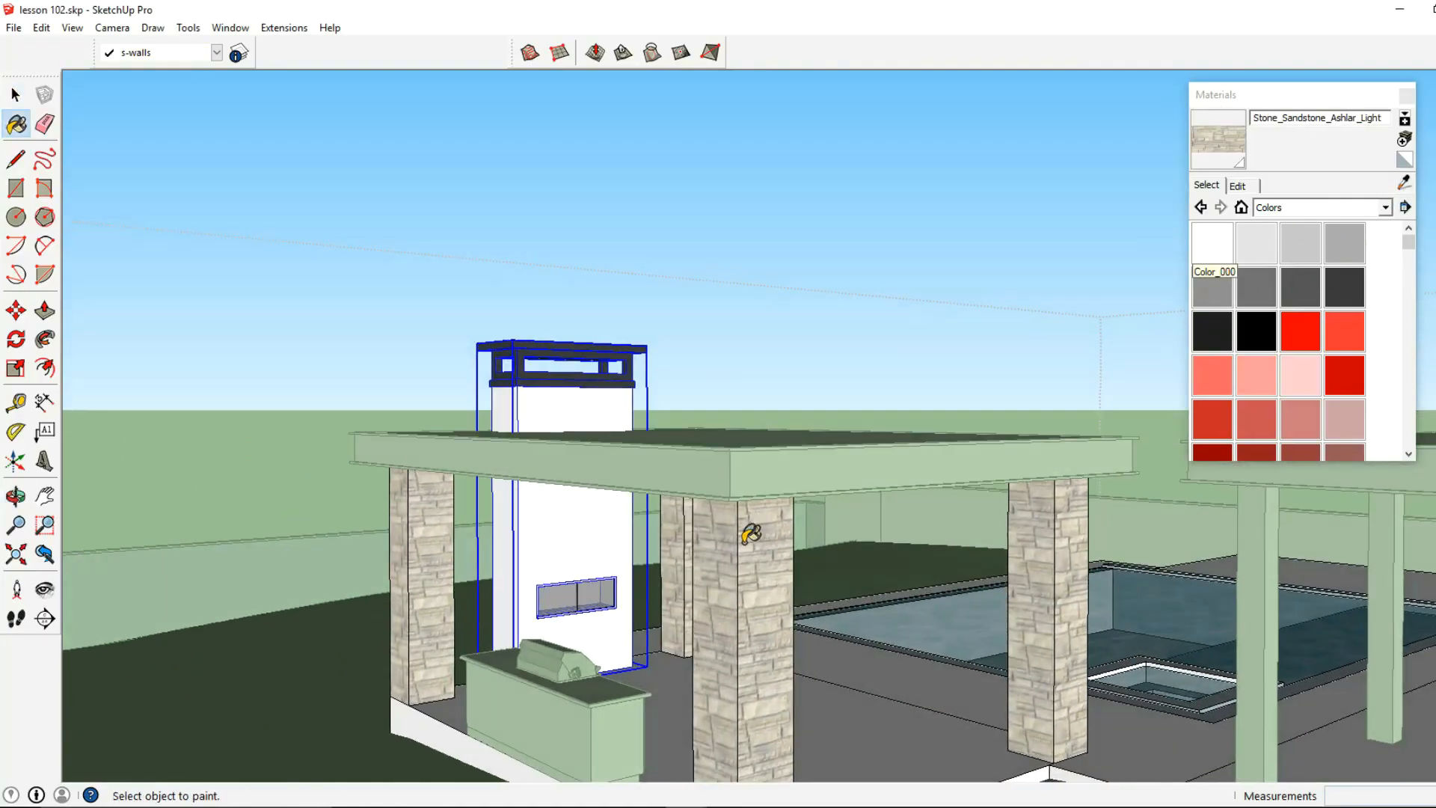
pyautogui.click(594, 540)
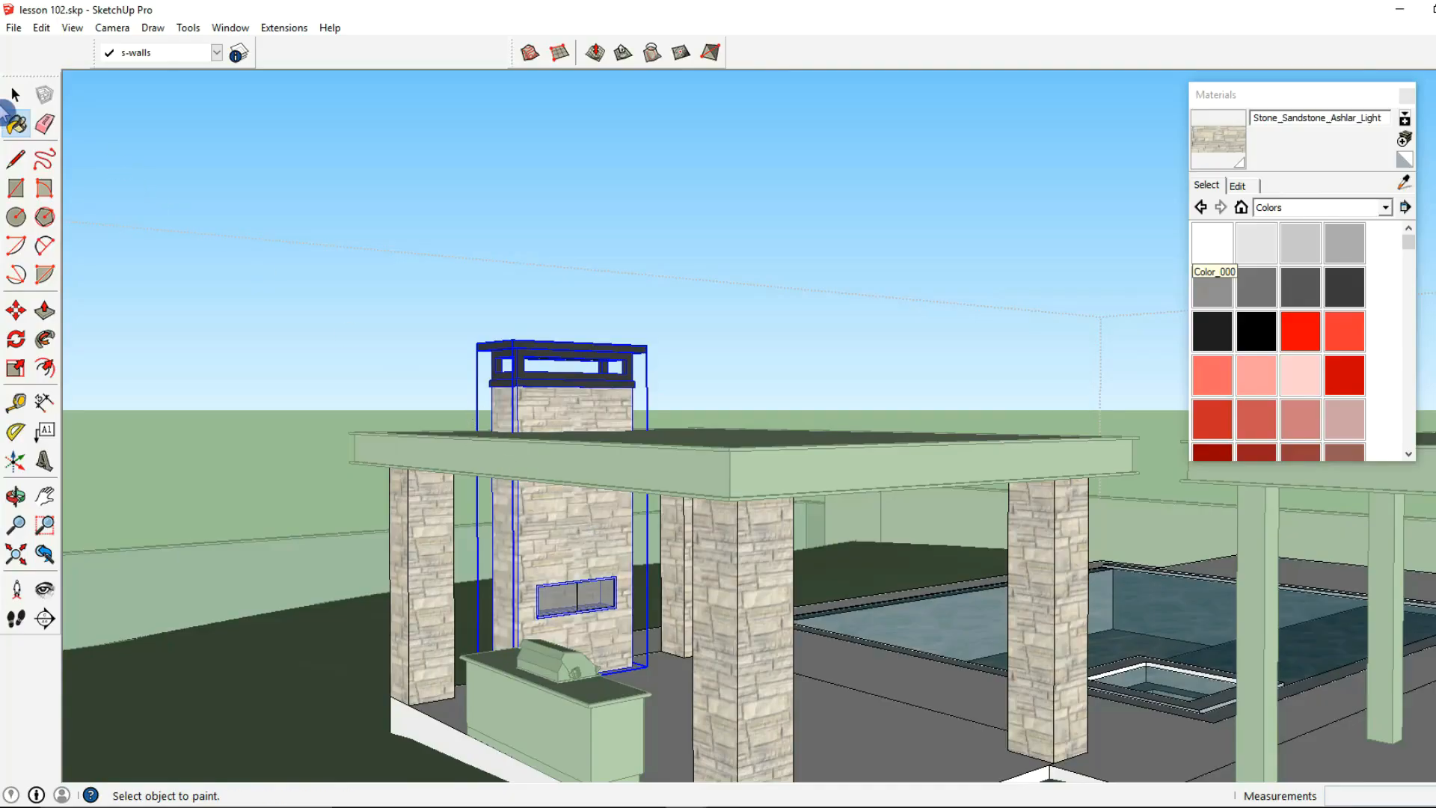
pyautogui.click(15, 95)
pyautogui.click(311, 237)
pyautogui.click(1402, 187)
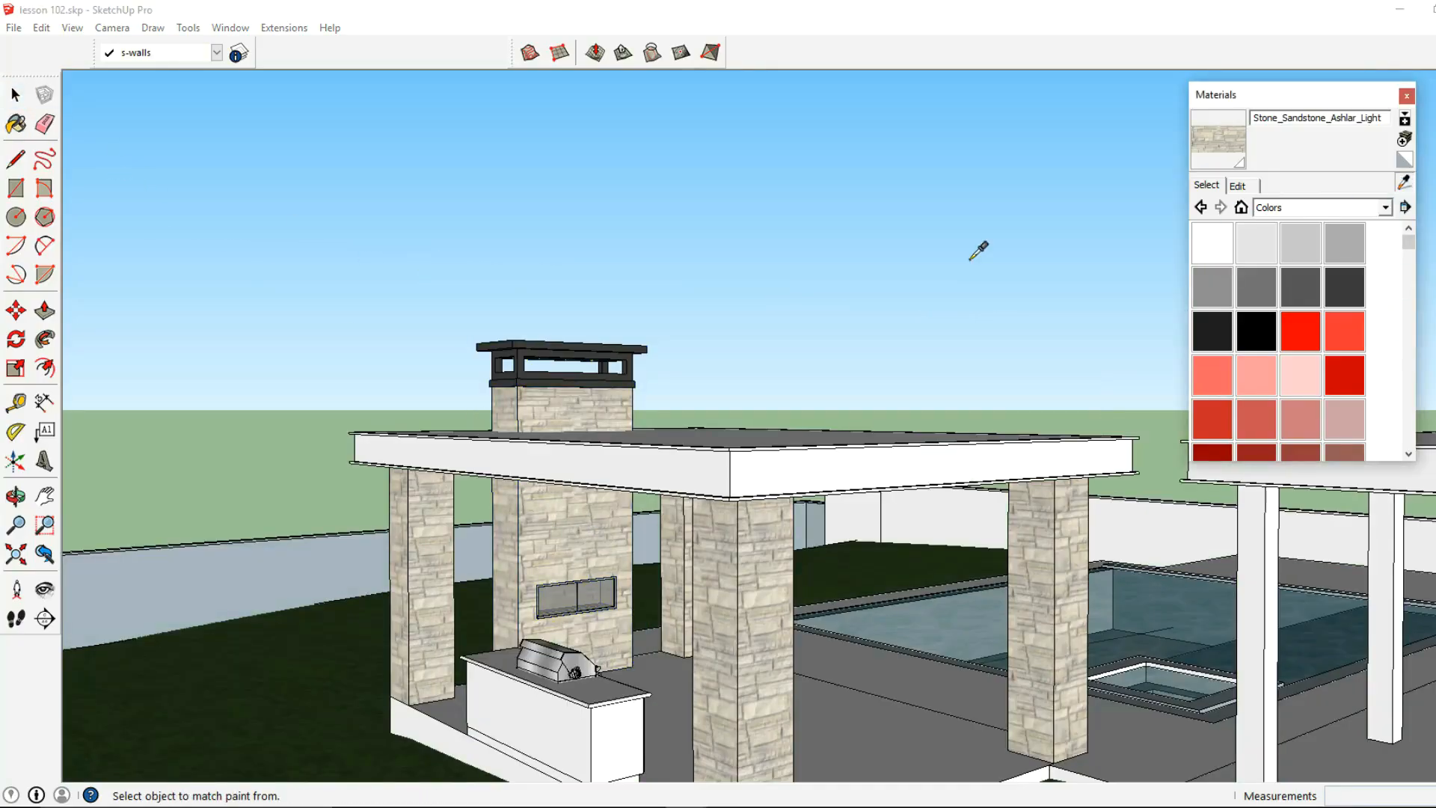
pyautogui.click(21, 96)
# Open the pavilion roof group and paint its underside with Wood_Floor from the Wood collection.
pyautogui.moveTo(479, 351); pyautogui.dragTo(659, 471, button='middle')
pyautogui.doubleClick(710, 340)
pyautogui.click(710, 340)
pyautogui.click(1210, 258)
pyautogui.click(1287, 214)
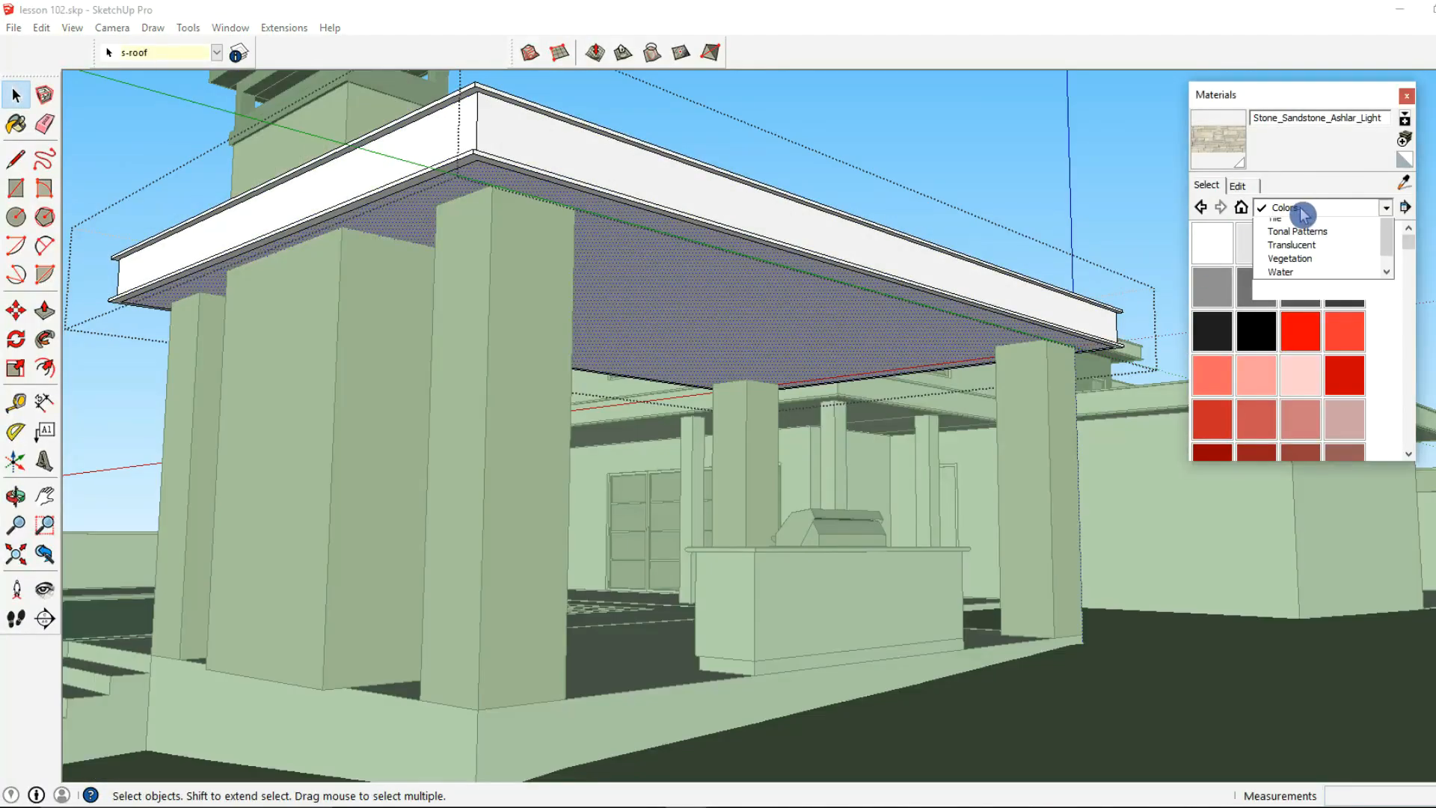
pyautogui.click(1301, 428)
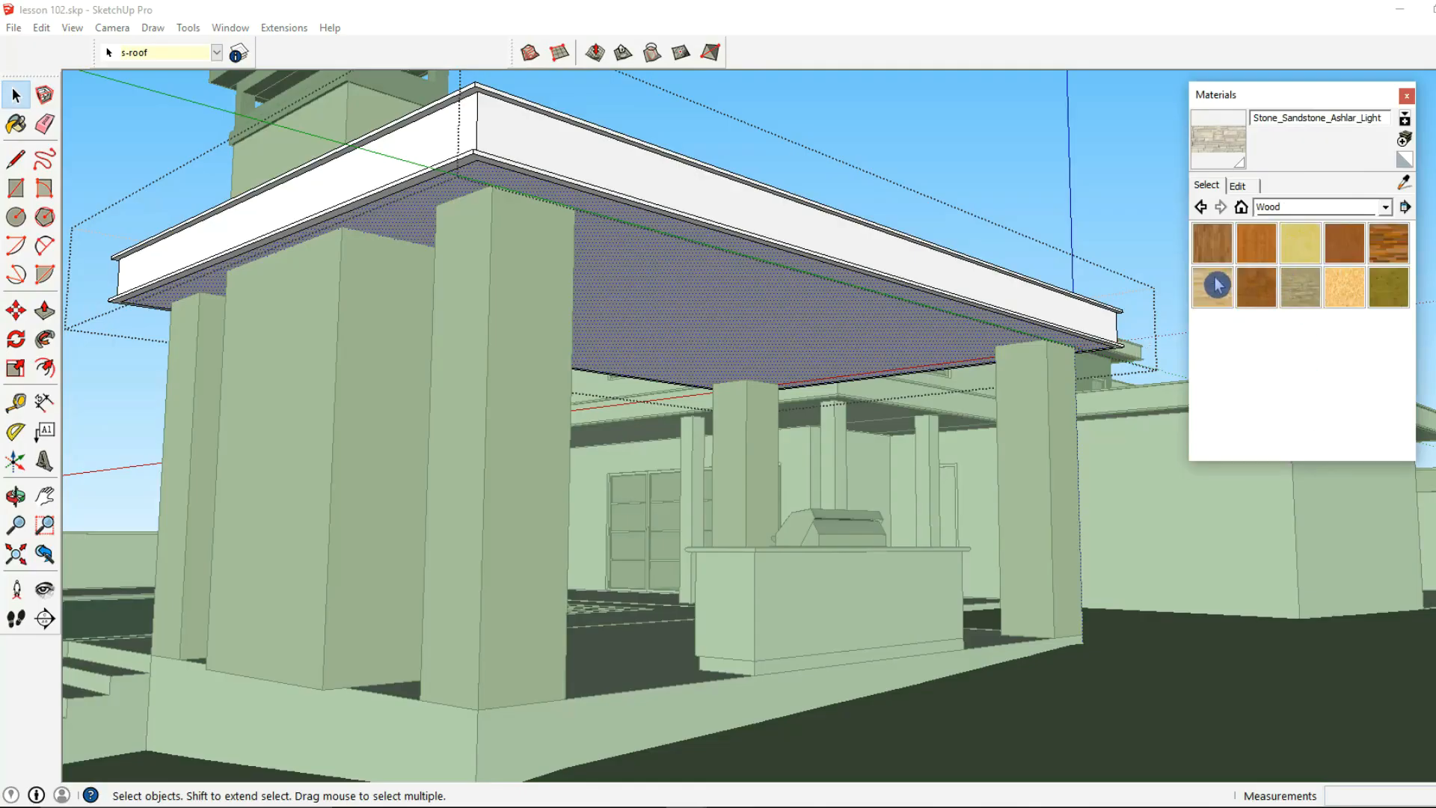
pyautogui.click(1215, 256)
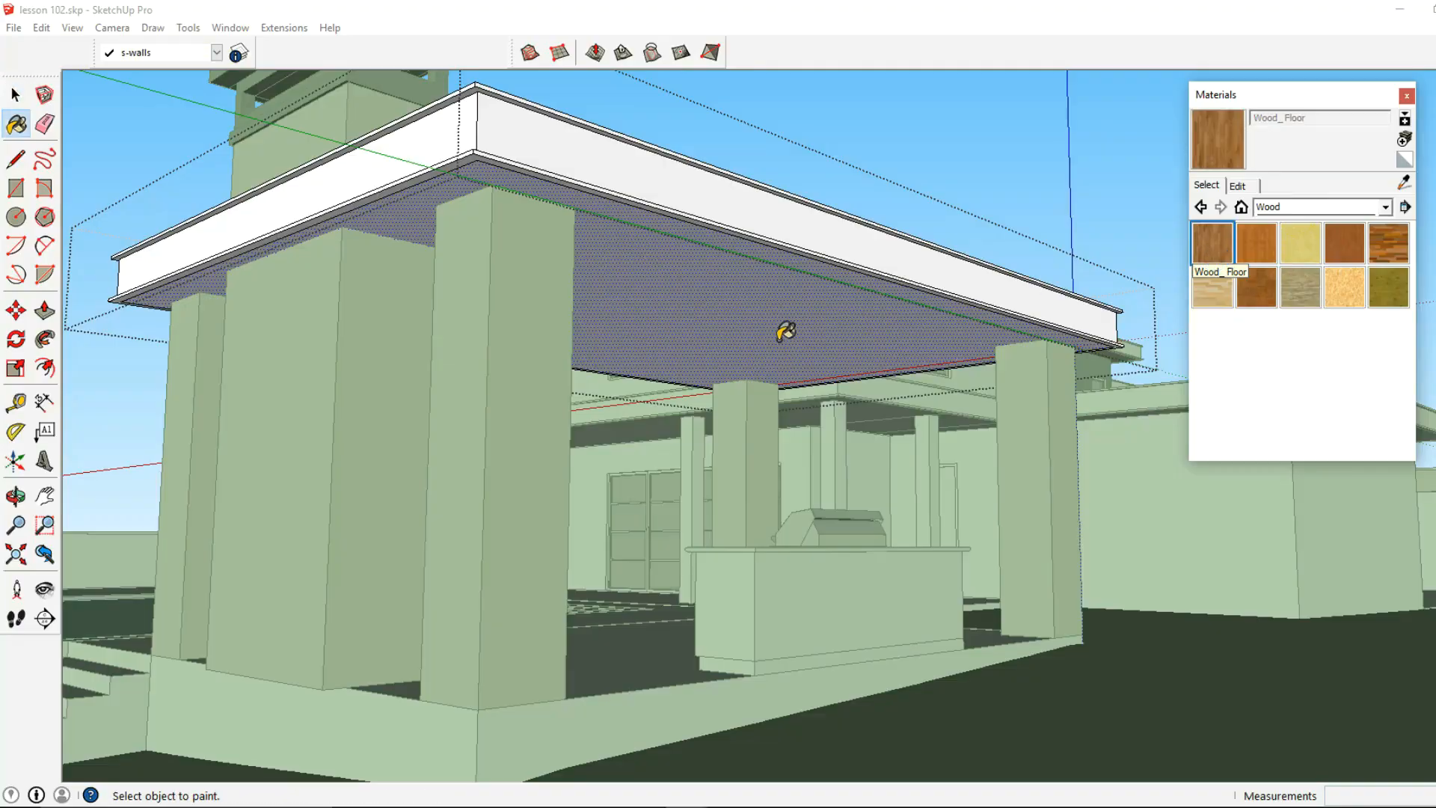
pyautogui.click(782, 327)
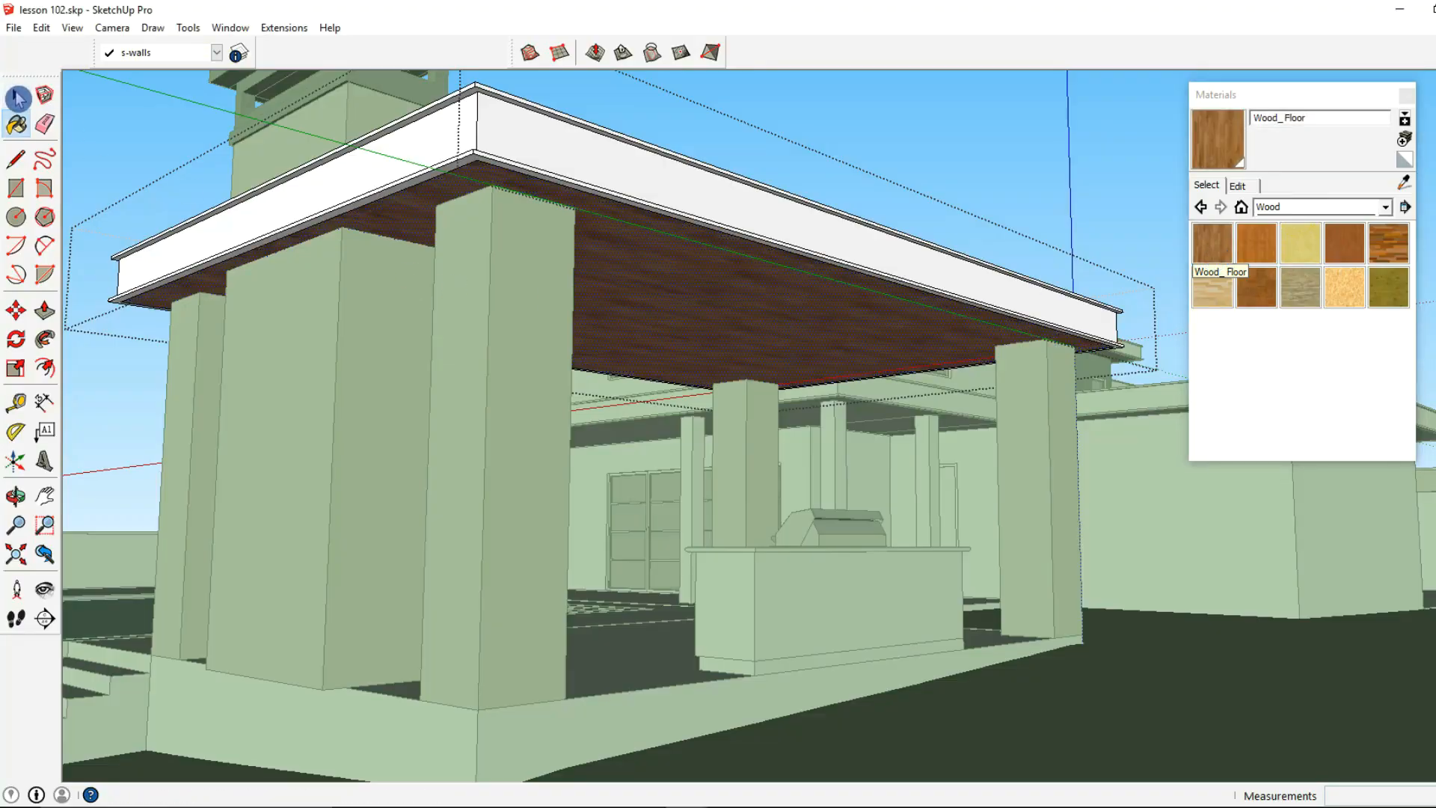
pyautogui.click(19, 99)
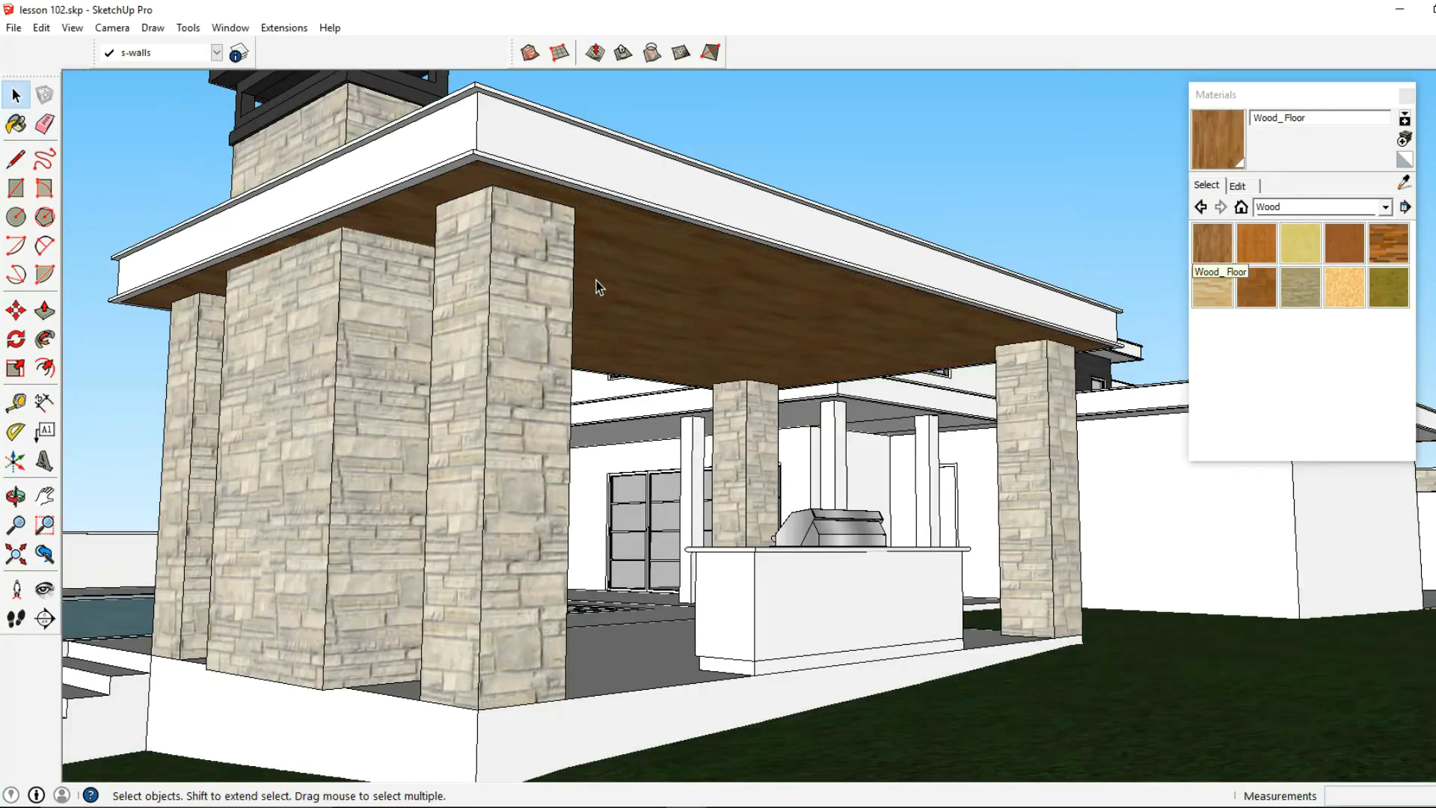
# Sample Color_007 from the chimney cap and apply it to the pavilion roof group.
pyautogui.moveTo(595, 280); pyautogui.dragTo(648, 305, button='middle')
pyautogui.click(762, 238)
pyautogui.click(1263, 216)
pyautogui.click(1402, 185)
pyautogui.moveTo(711, 183); pyautogui.dragTo(693, 254, button='middle')
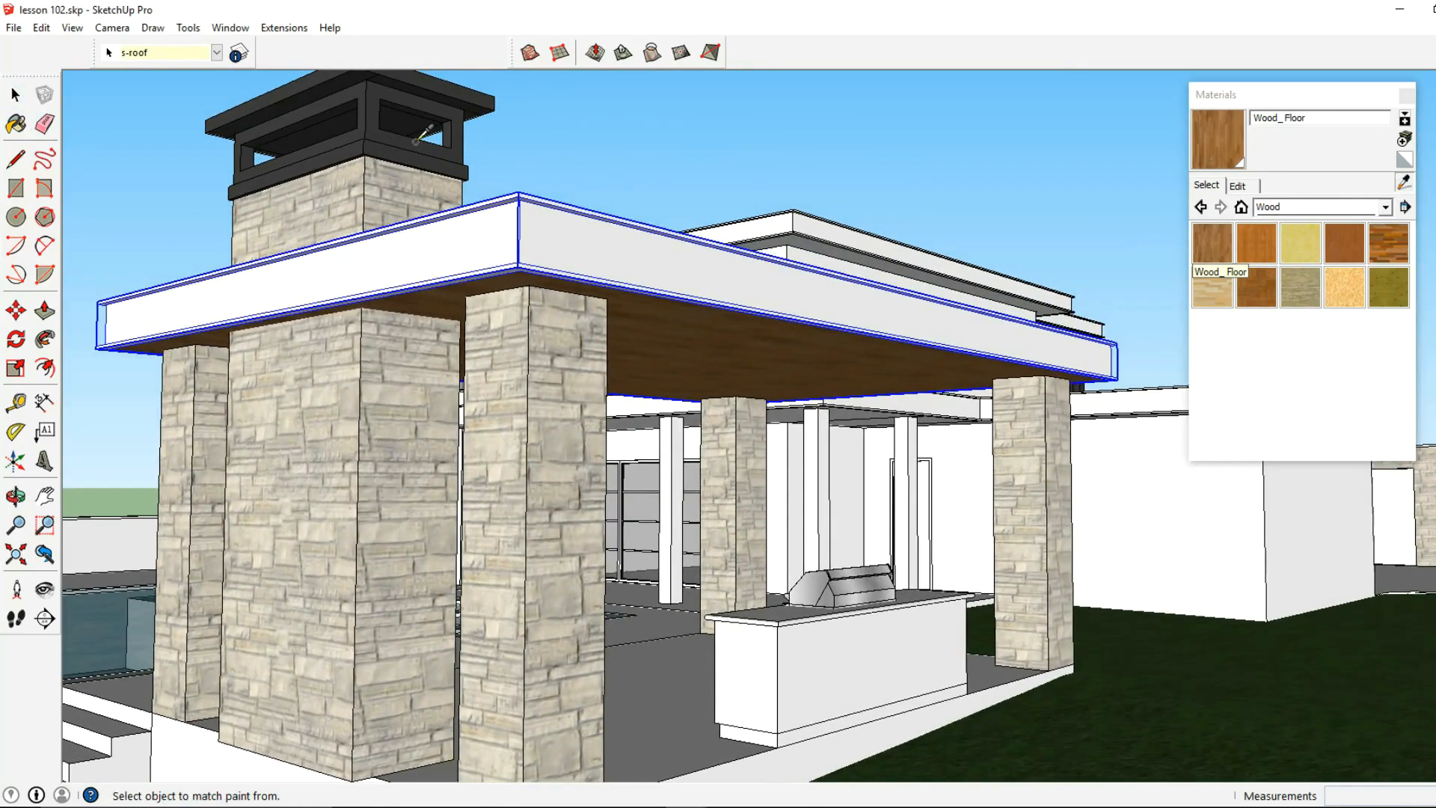
pyautogui.click(436, 174)
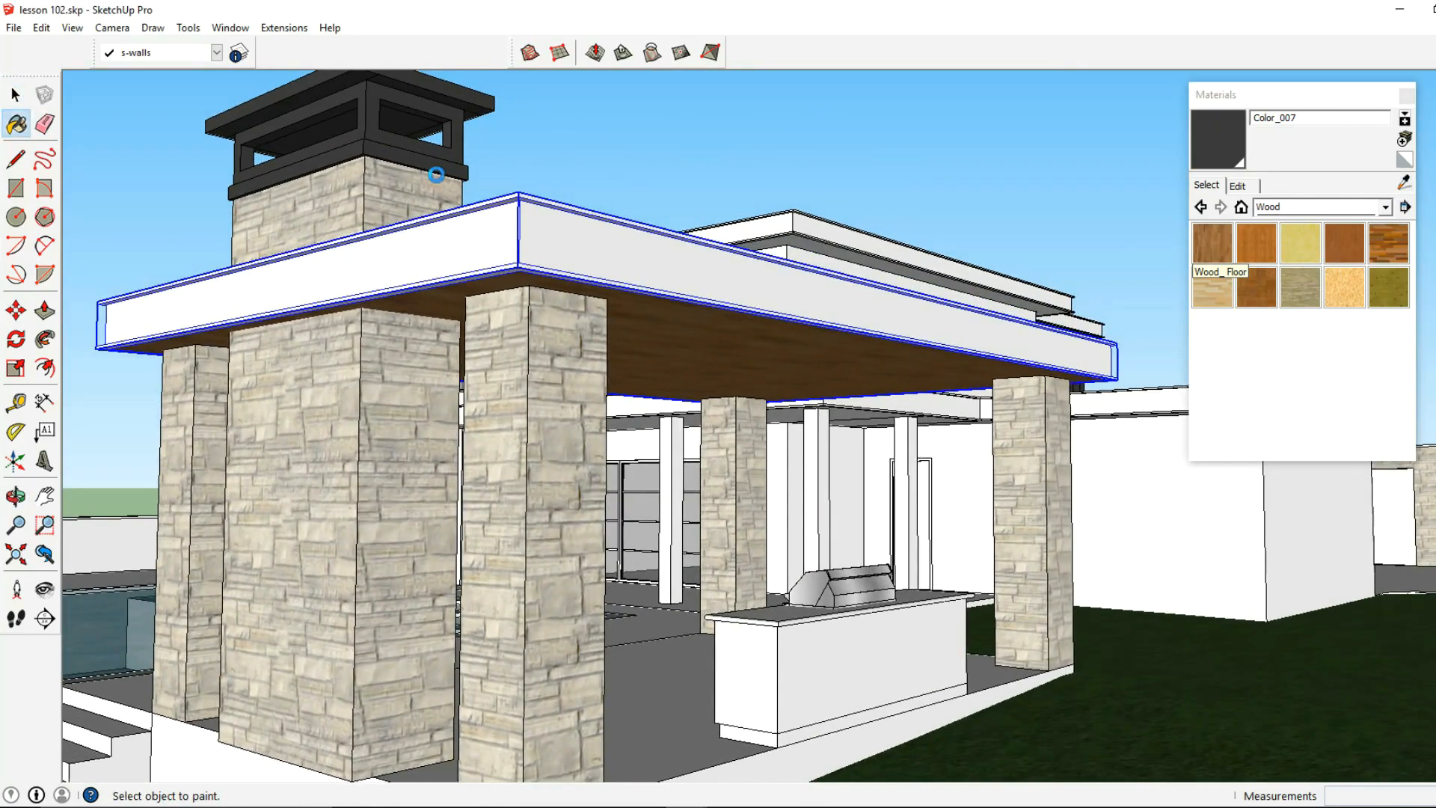
pyautogui.click(568, 231)
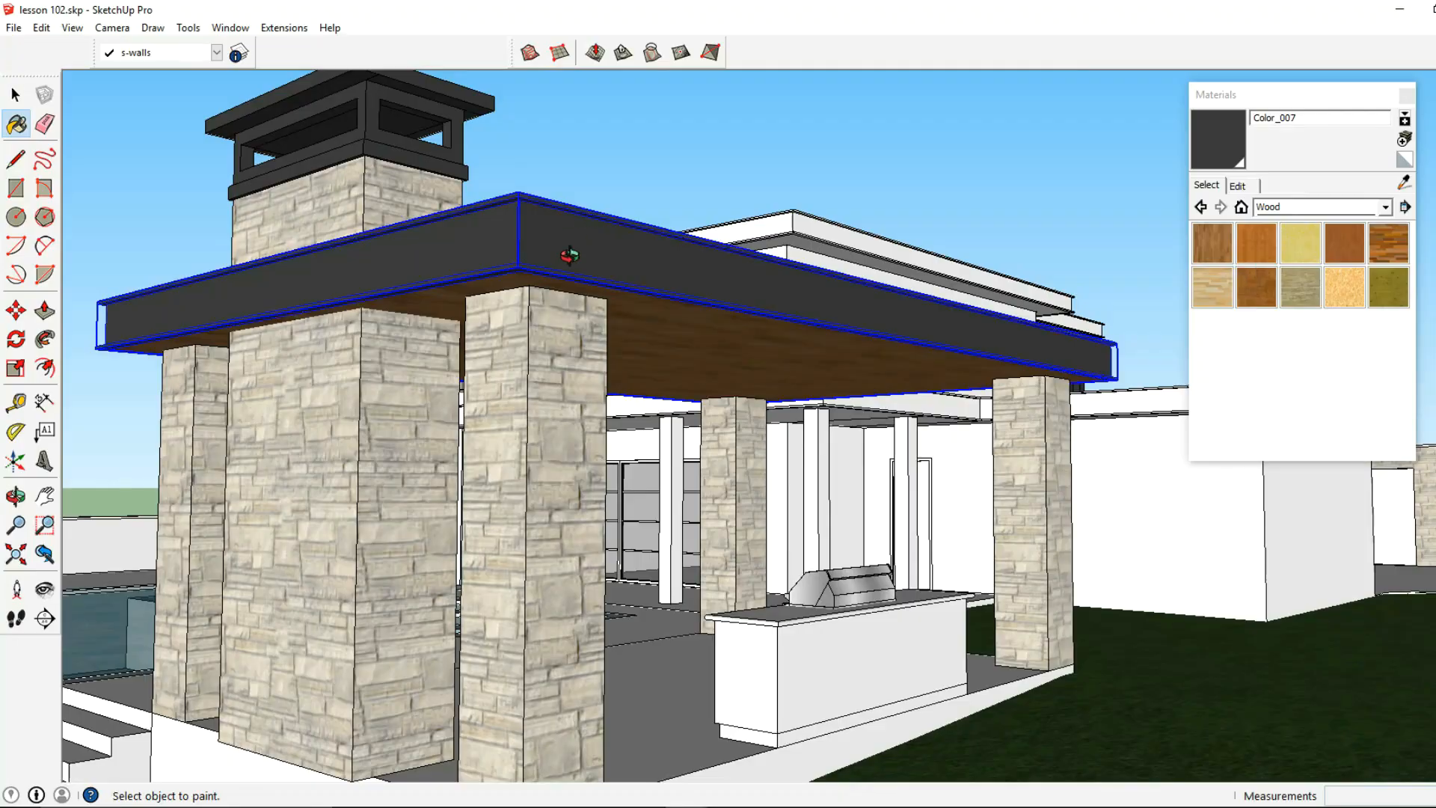
pyautogui.moveTo(575, 243); pyautogui.dragTo(622, 330, button='middle')
pyautogui.keyDown('shift'); pyautogui.moveTo(444, 195); pyautogui.dragTo(384, 329, button='middle'); pyautogui.keyUp('shift')
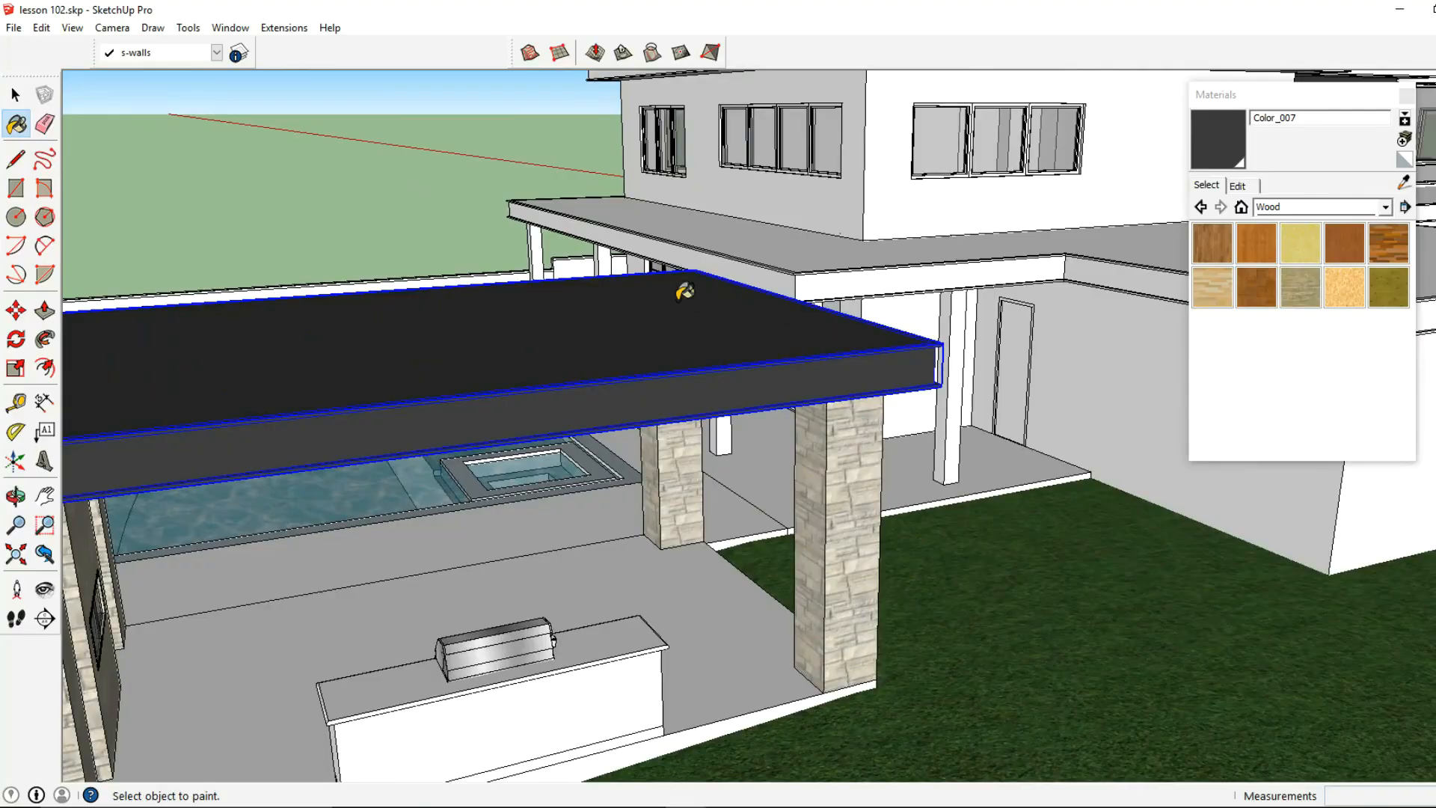
pyautogui.click(15, 100)
# Open the main upper roof group and paint its overhanging underside with Wood_Floor.
pyautogui.moveTo(935, 268); pyautogui.dragTo(515, 307, button='middle')
pyautogui.scroll(5, 489, 179)
pyautogui.doubleClick(498, 94)
pyautogui.click(499, 96)
pyautogui.click(1365, 163)
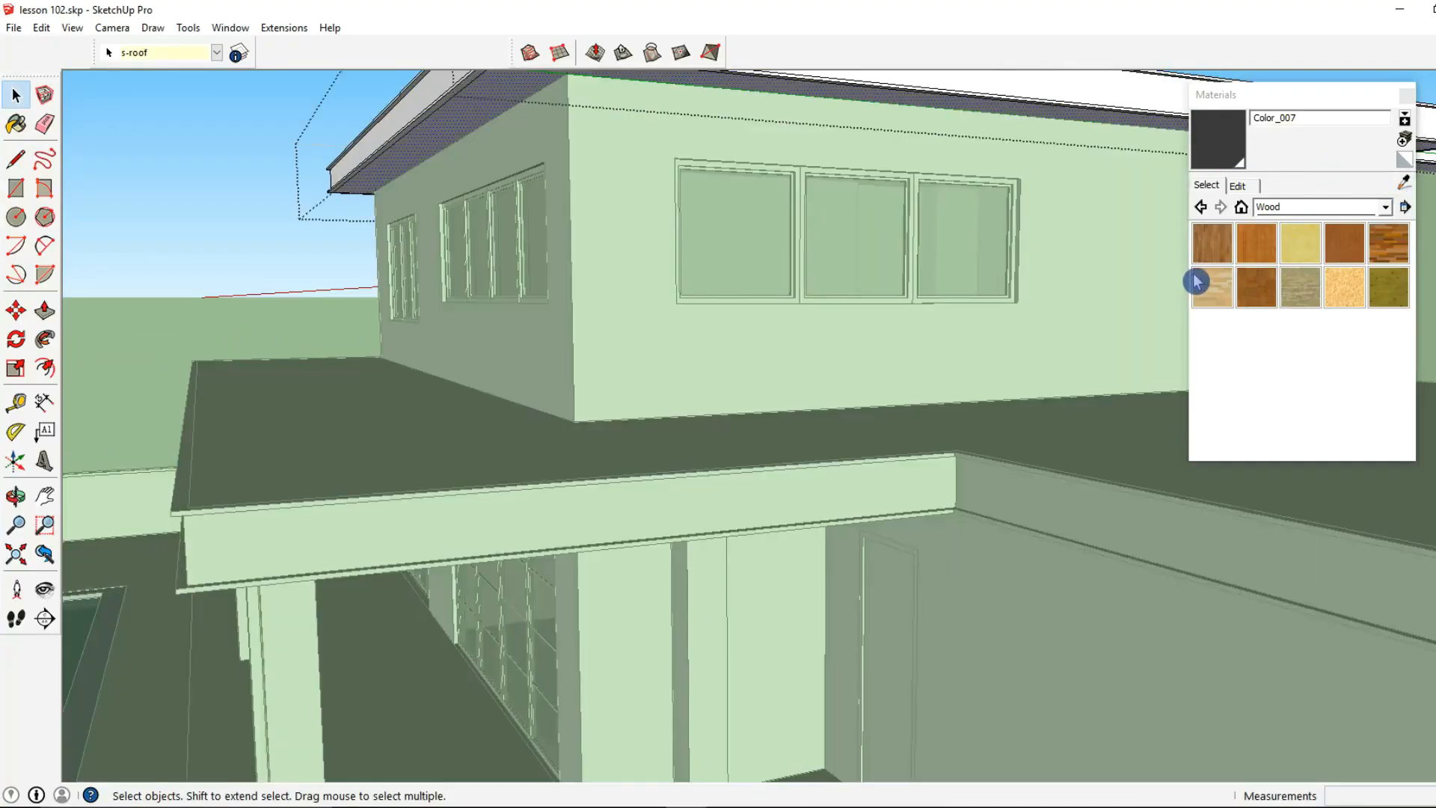
pyautogui.click(1212, 244)
pyautogui.click(482, 111)
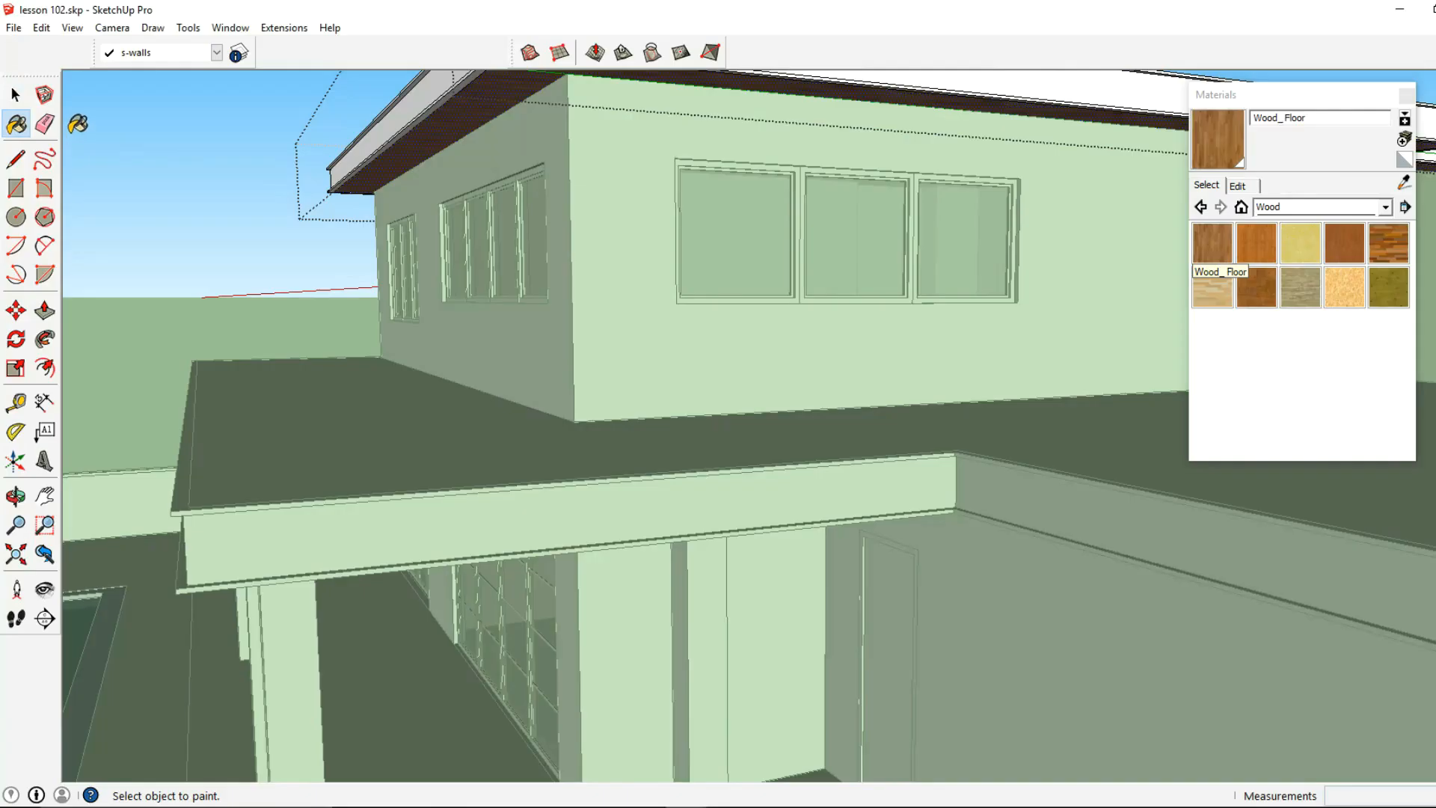
pyautogui.moveTo(598, 419); pyautogui.dragTo(471, 356, button='middle')
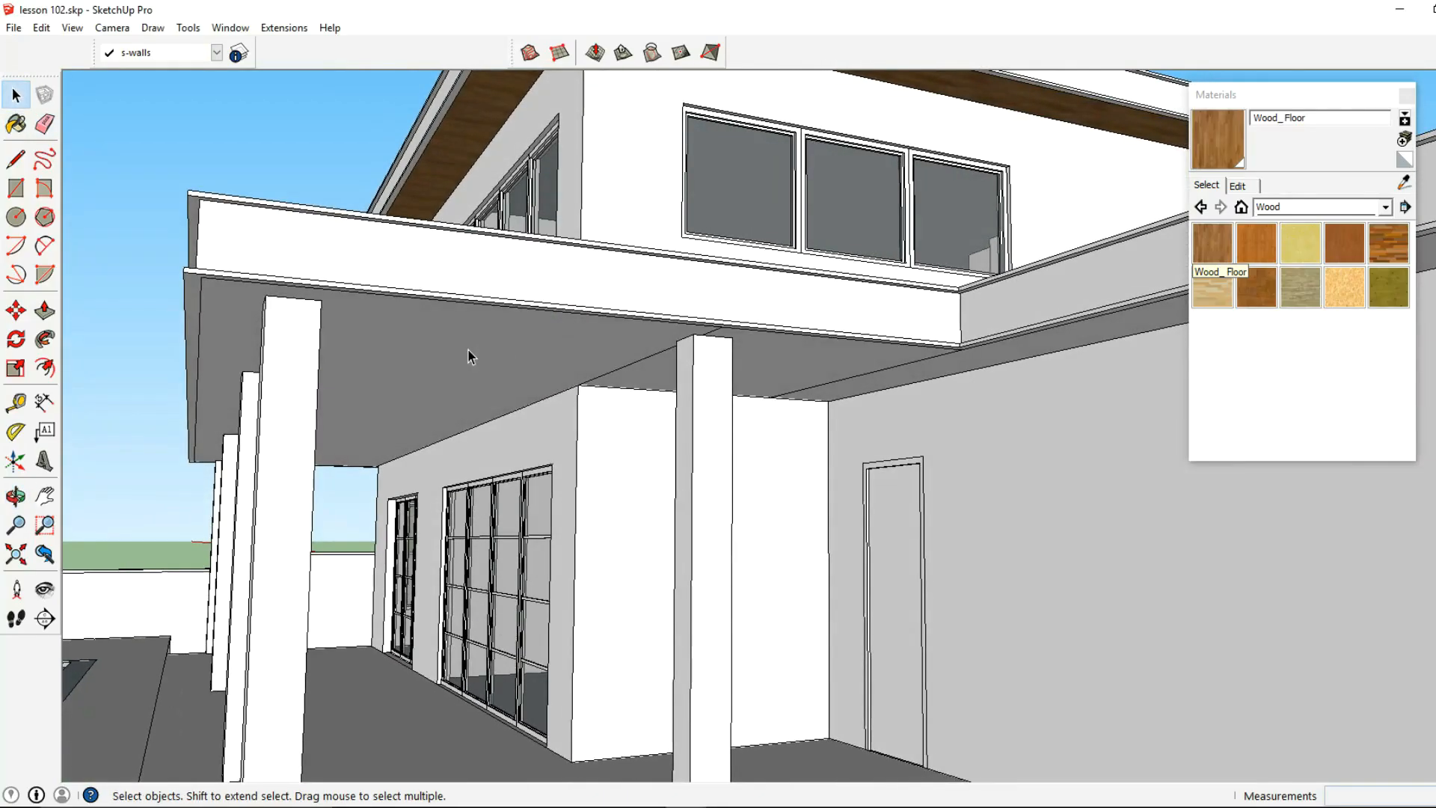
# Paint the underside of the covered patio's lower roof with Wood_Floor inside its group.
pyautogui.click(631, 364)
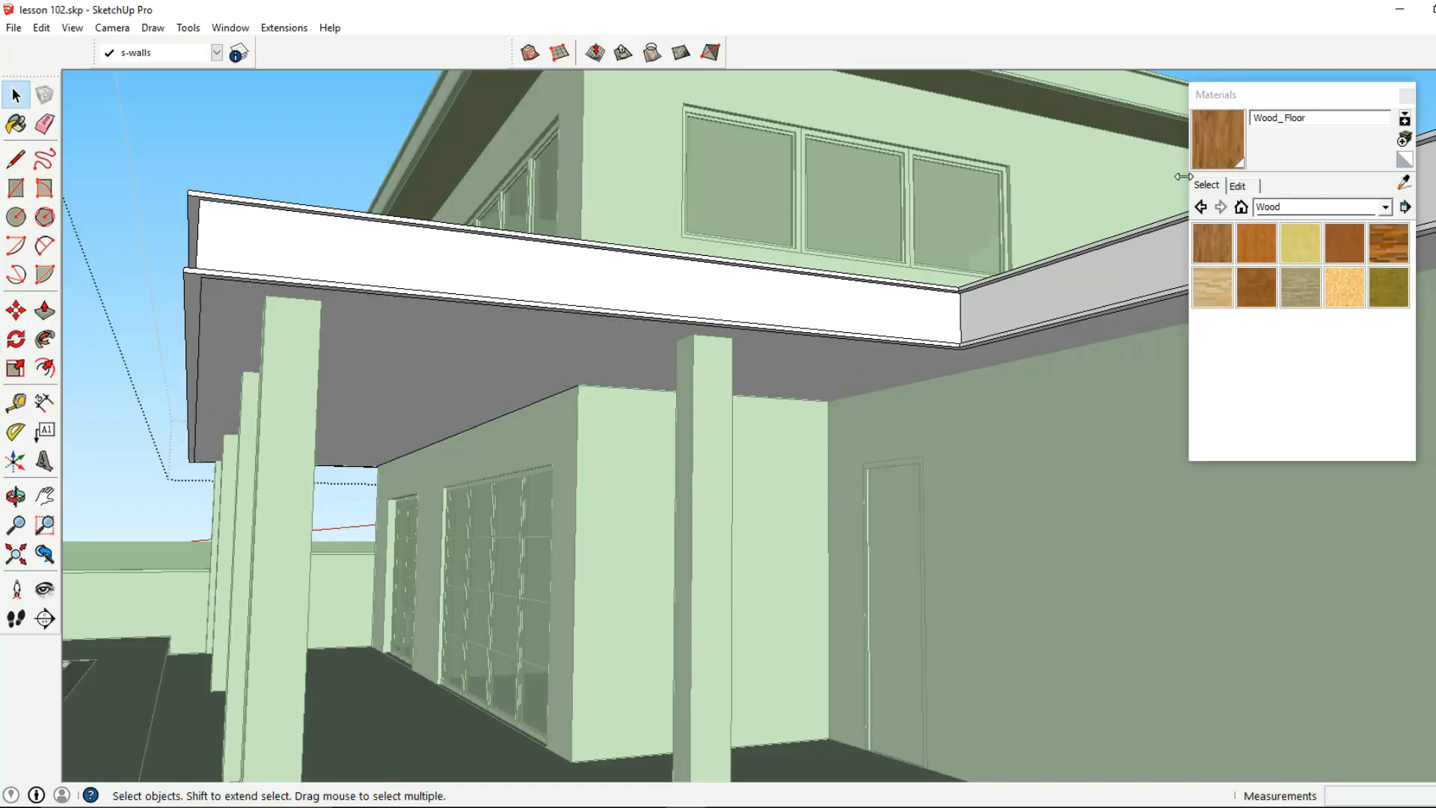
pyautogui.press('b')
pyautogui.click(856, 381)
pyautogui.moveTo(853, 387)
pyautogui.mouseDown(button='middle')
pyautogui.moveTo(676, 481)
pyautogui.moveTo(770, 366)
pyautogui.moveTo(552, 449)
pyautogui.moveTo(282, 407)
pyautogui.moveTo(224, 359)
pyautogui.mouseUp(button='middle')
pyautogui.press('space')
pyautogui.click(449, 176)
# Open the front entrance canopy group and paint its underside with Wood_Floor.
pyautogui.moveTo(778, 411); pyautogui.dragTo(602, 379, button='middle')
pyautogui.scroll(6, 750, 430)
pyautogui.moveTo(750, 439); pyautogui.dragTo(662, 370, button='middle')
pyautogui.click(662, 370)
pyautogui.doubleClick(662, 369)
pyautogui.click(660, 369)
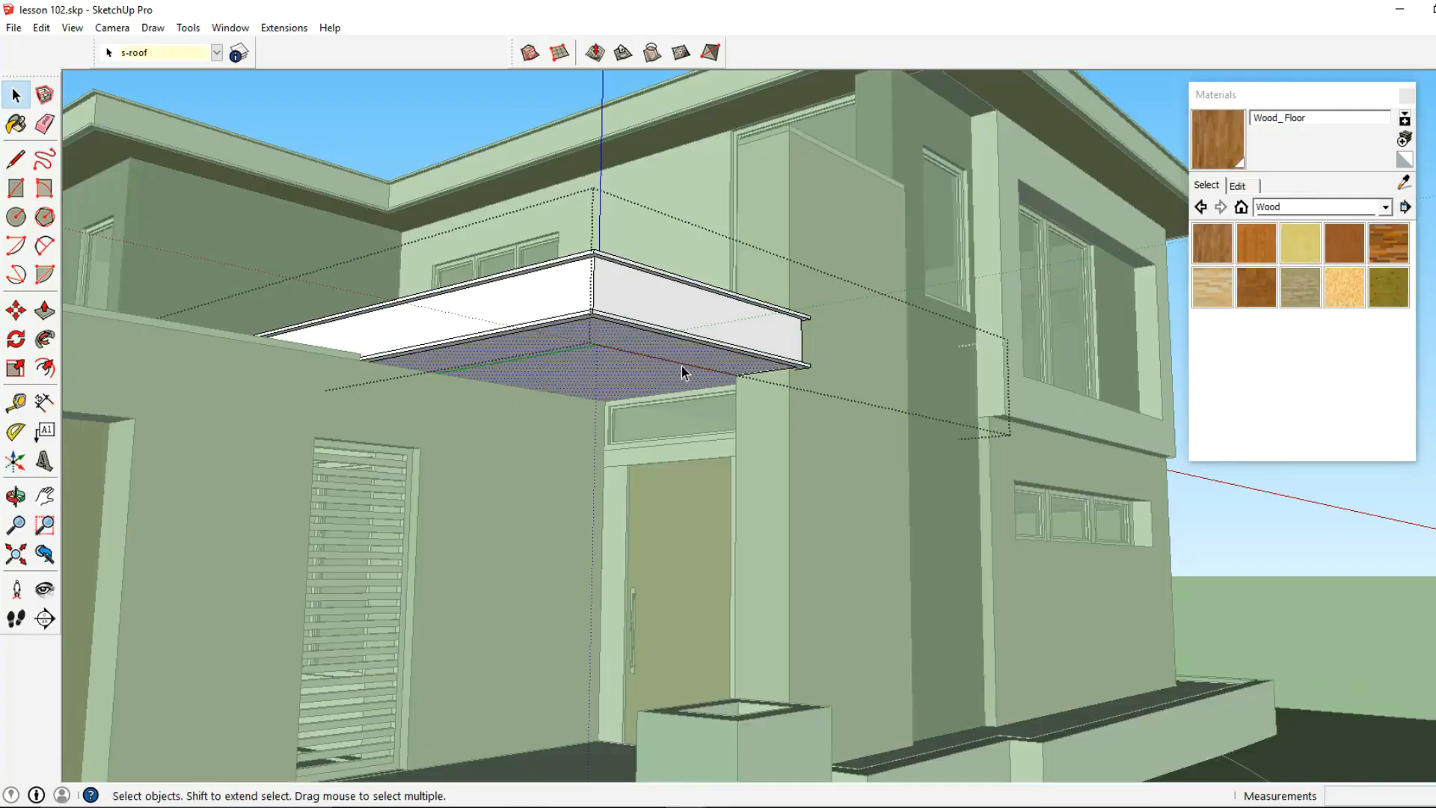
pyautogui.click(1219, 145)
pyautogui.click(648, 348)
pyautogui.click(17, 95)
pyautogui.click(666, 135)
# Sample Color_007 from the pavilion roof and apply it to the garage roof, main upper roof and entrance canopy.
pyautogui.moveTo(837, 221)
pyautogui.mouseDown(button='middle')
pyautogui.moveTo(738, 322)
pyautogui.moveTo(794, 320)
pyautogui.mouseUp(button='middle')
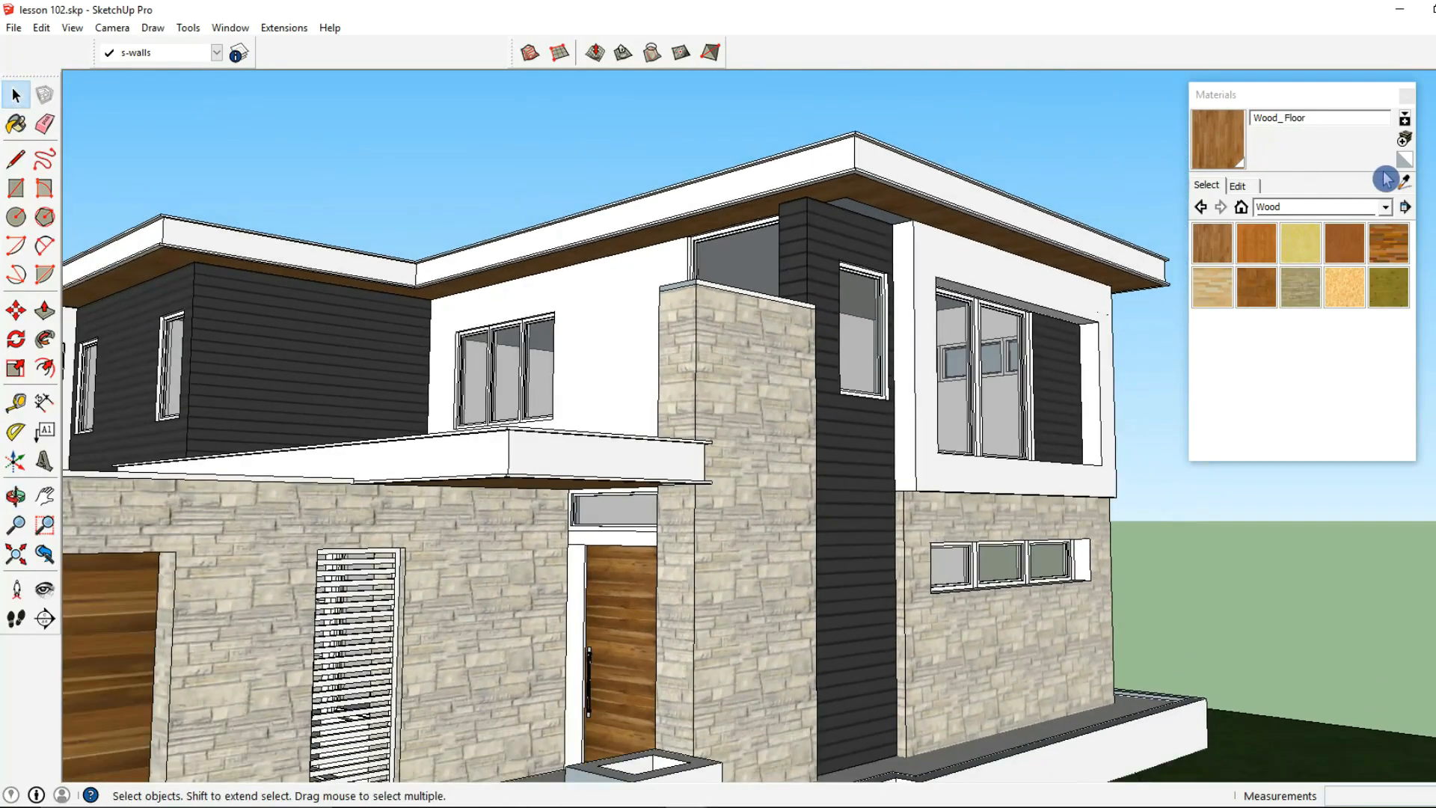
pyautogui.click(1409, 187)
pyautogui.moveTo(568, 299)
pyautogui.mouseDown(button='middle')
pyautogui.moveTo(571, 551)
pyautogui.moveTo(536, 562)
pyautogui.moveTo(174, 261)
pyautogui.mouseUp(button='middle')
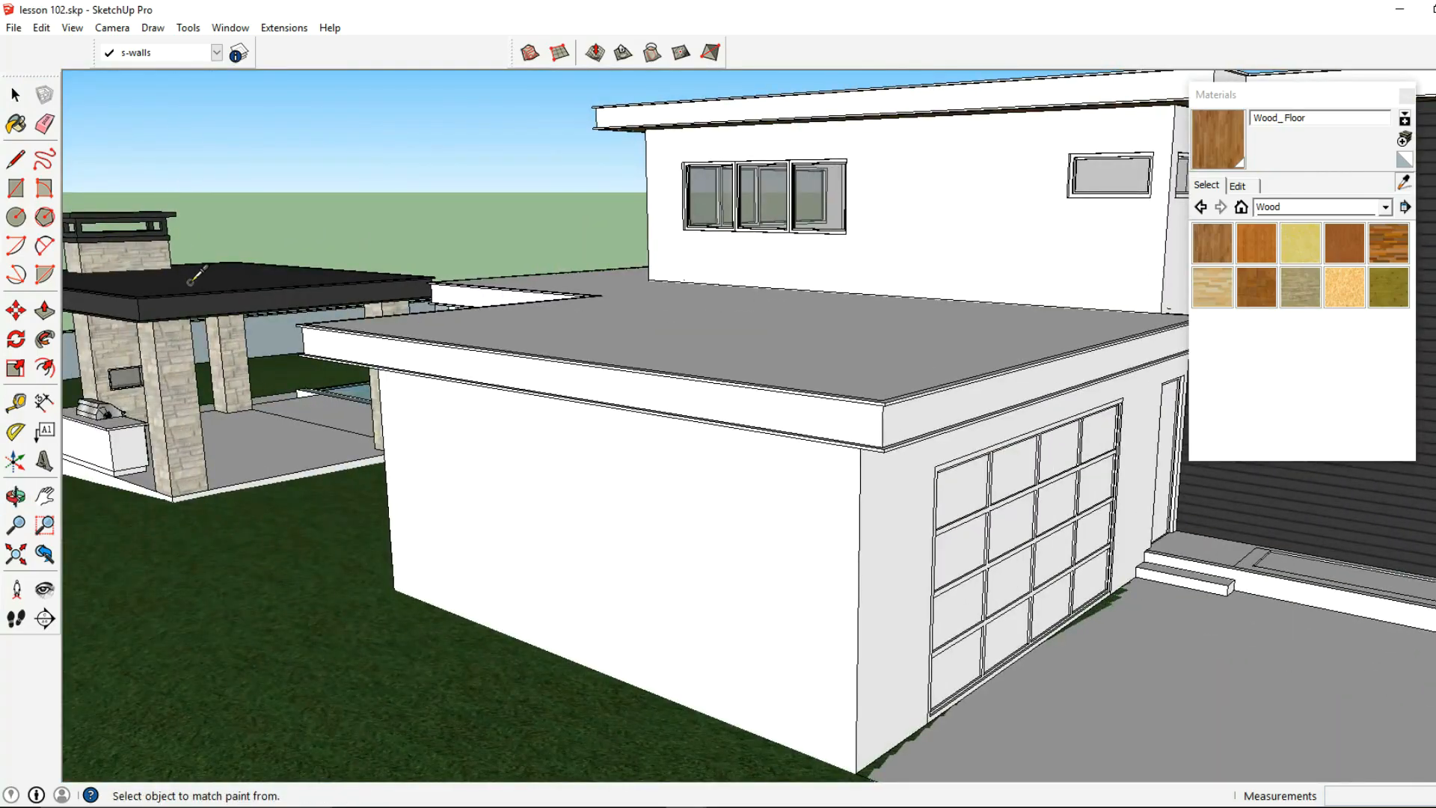
pyautogui.click(196, 275)
pyautogui.click(644, 340)
pyautogui.moveTo(820, 317)
pyautogui.mouseDown(button='middle')
pyautogui.moveTo(711, 225)
pyautogui.moveTo(698, 279)
pyautogui.mouseUp(button='middle')
pyautogui.click(714, 178)
pyautogui.moveTo(951, 356); pyautogui.dragTo(506, 500, button='middle')
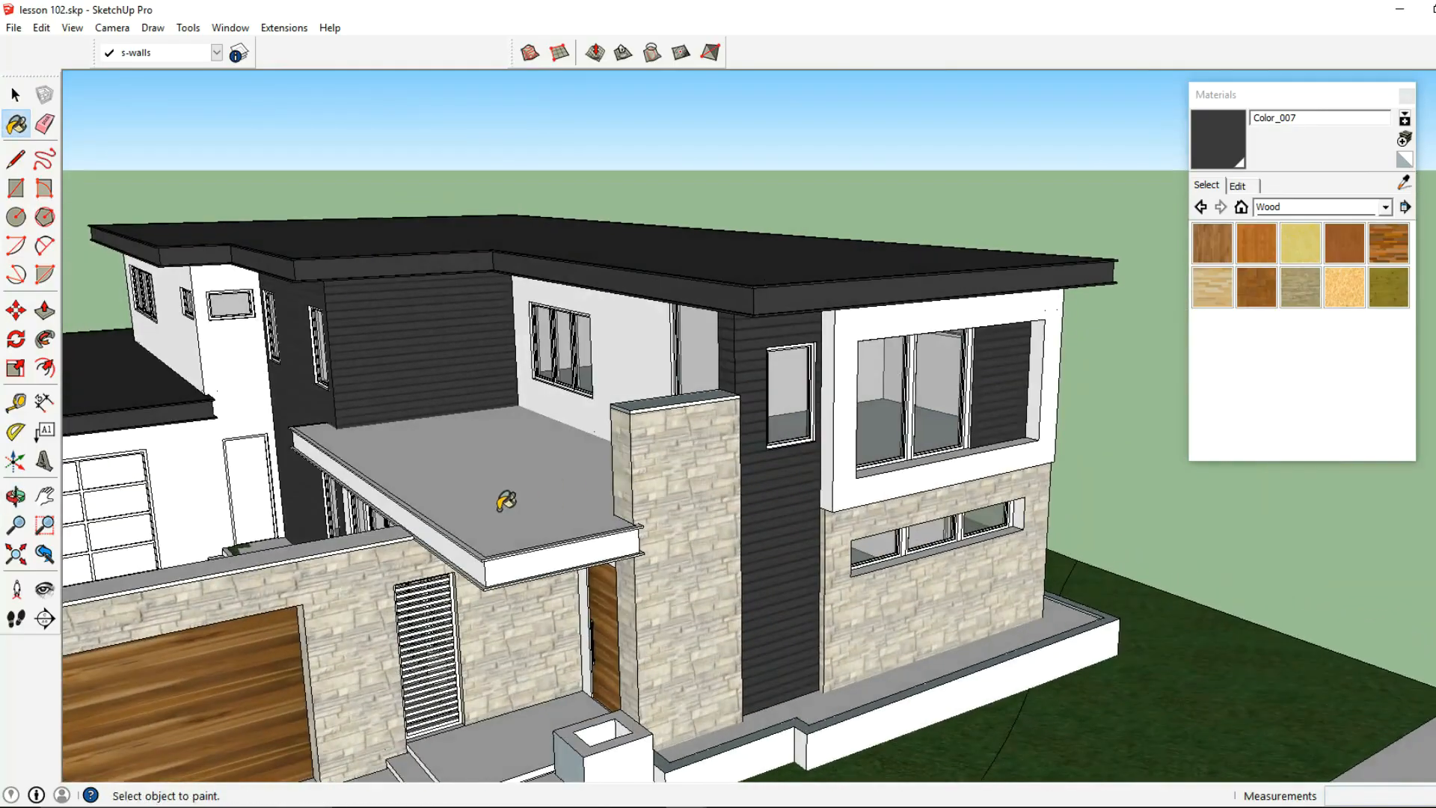
pyautogui.click(505, 501)
pyautogui.click(15, 95)
# Open the walls group, sample Stone_Sandstone_Ashlar_Light and apply it to the entrance column's unpainted side and the wooden gate opening's side.
pyautogui.moveTo(420, 240)
pyautogui.mouseDown(button='middle')
pyautogui.moveTo(935, 444)
pyautogui.moveTo(378, 490)
pyautogui.moveTo(386, 353)
pyautogui.mouseUp(button='middle')
pyautogui.doubleClick(459, 319)
pyautogui.click(459, 319)
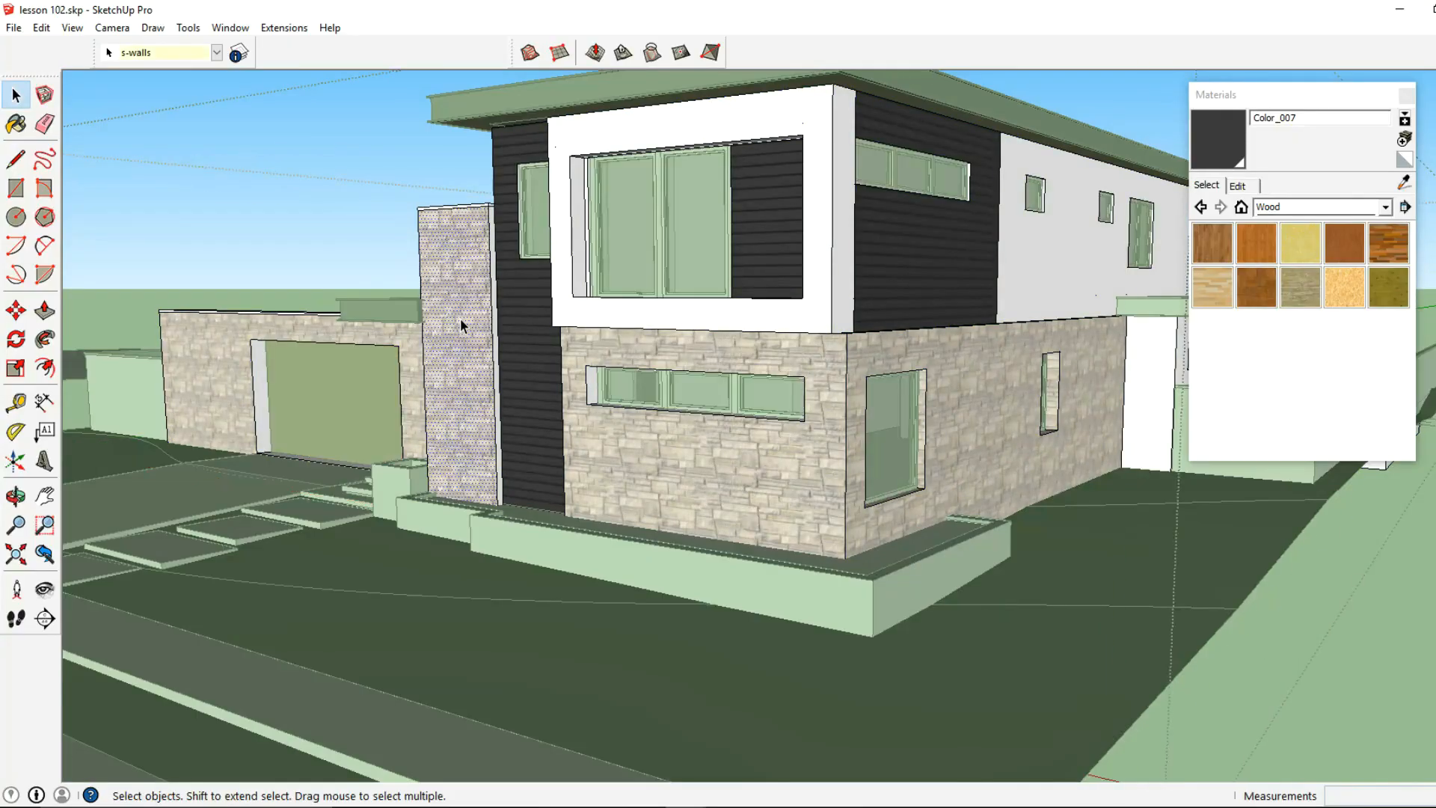
pyautogui.scroll(3, 503, 398)
pyautogui.click(1404, 182)
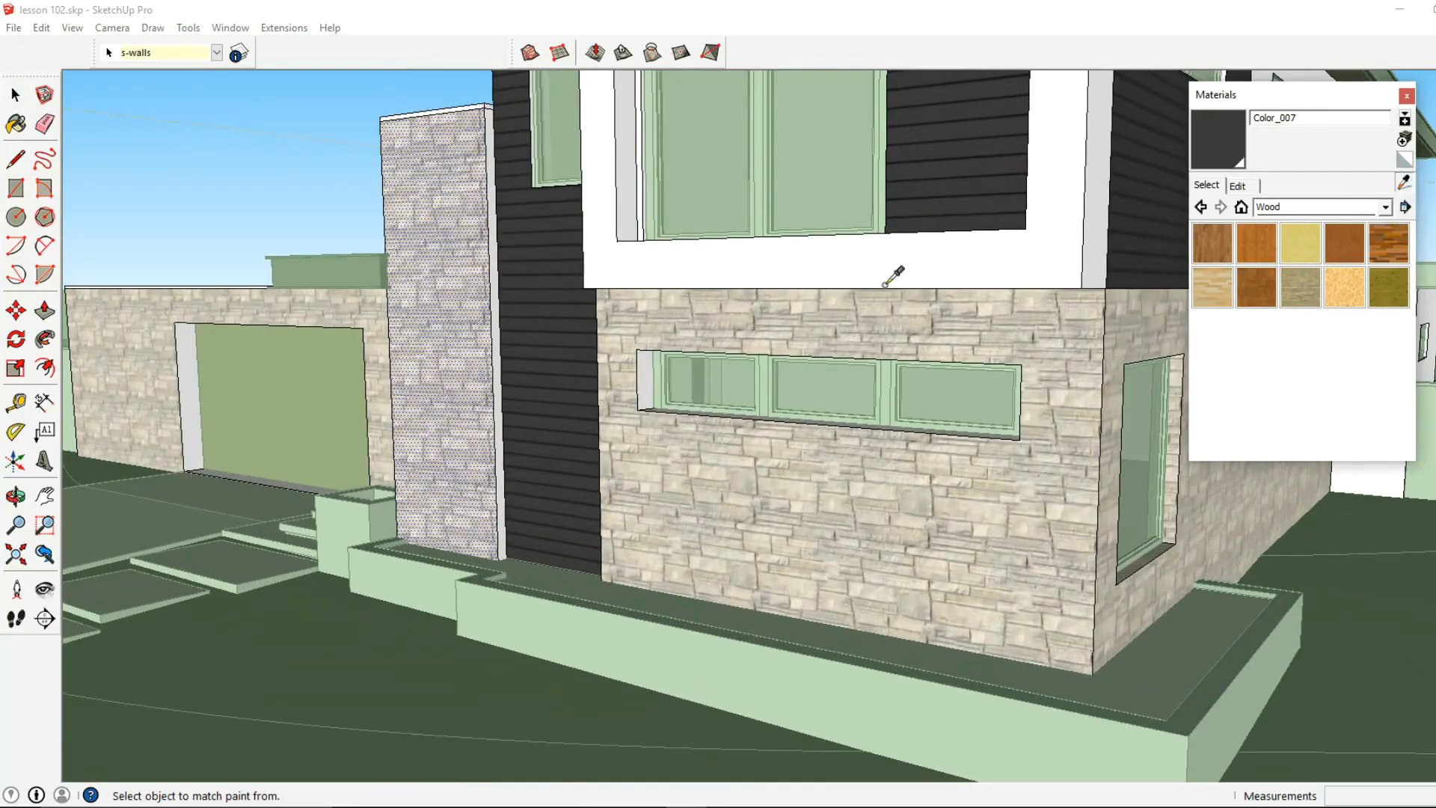
pyautogui.click(497, 387)
pyautogui.click(496, 387)
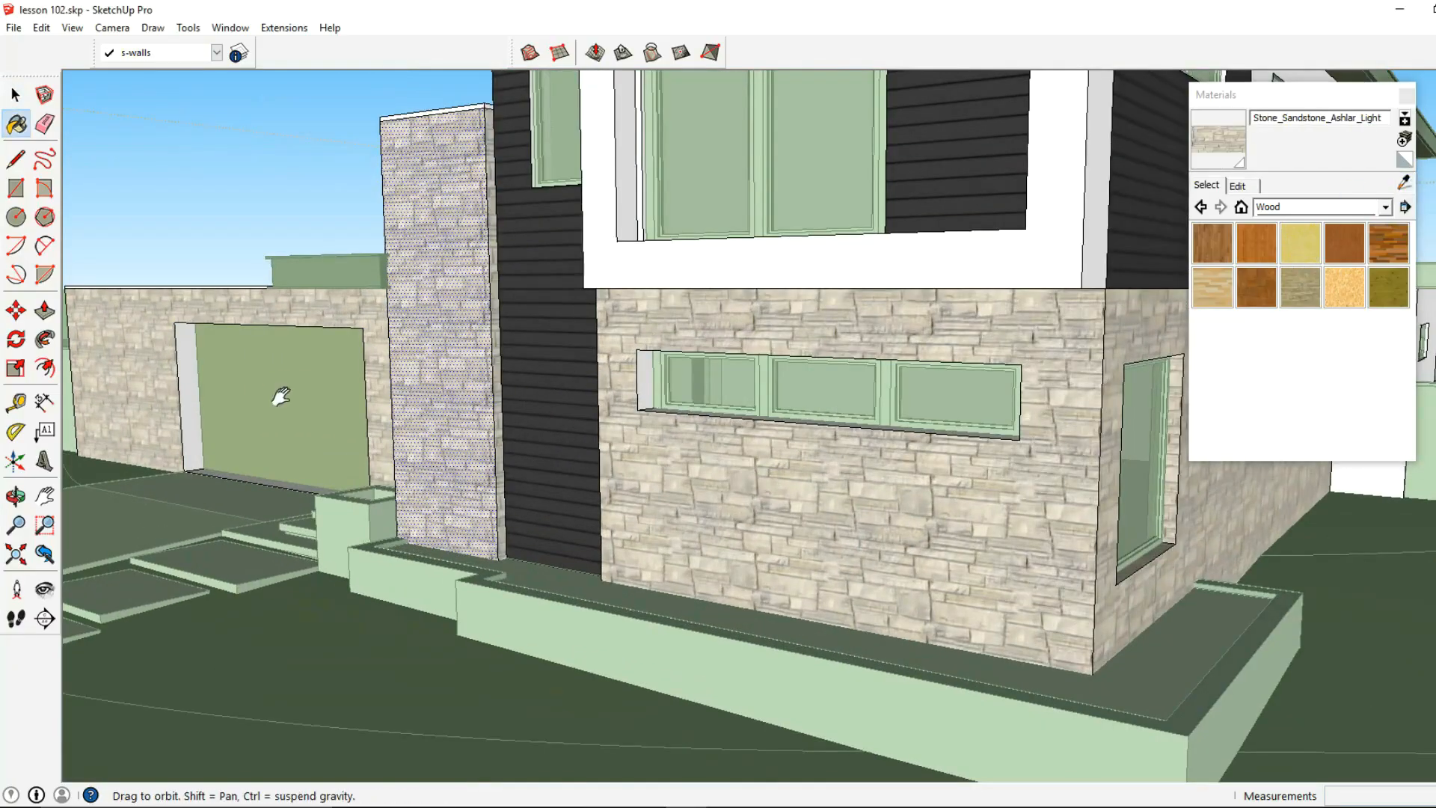
pyautogui.keyDown('shift'); pyautogui.moveTo(185, 396); pyautogui.dragTo(424, 407, button='middle'); pyautogui.keyUp('shift')
pyautogui.scroll(1, 424, 408)
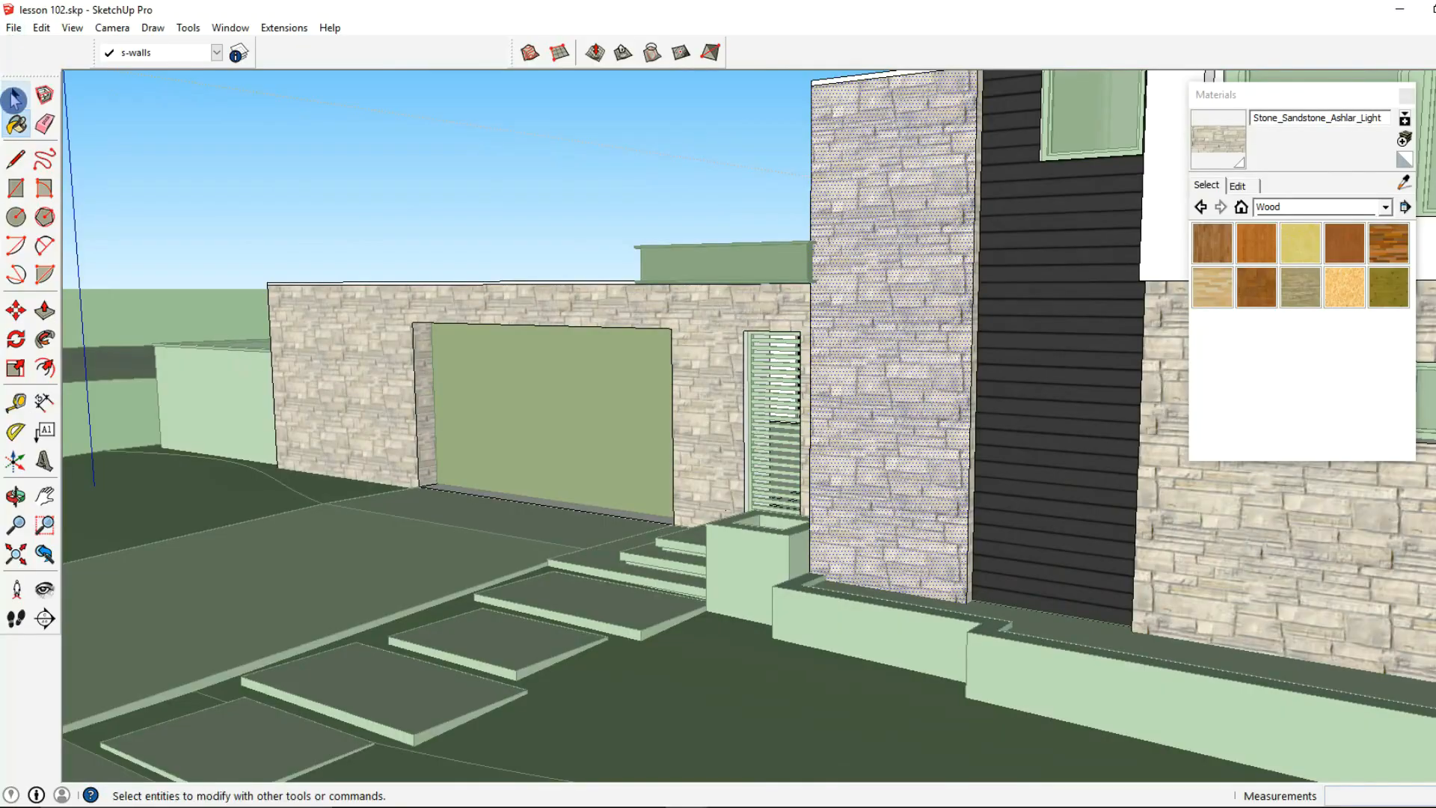
pyautogui.click(13, 97)
# Open the small lower roof group on the side of the house and paint its underside with Wood_Floor.
pyautogui.moveTo(237, 239); pyautogui.dragTo(792, 278, button='middle')
pyautogui.scroll(8, 689, 277)
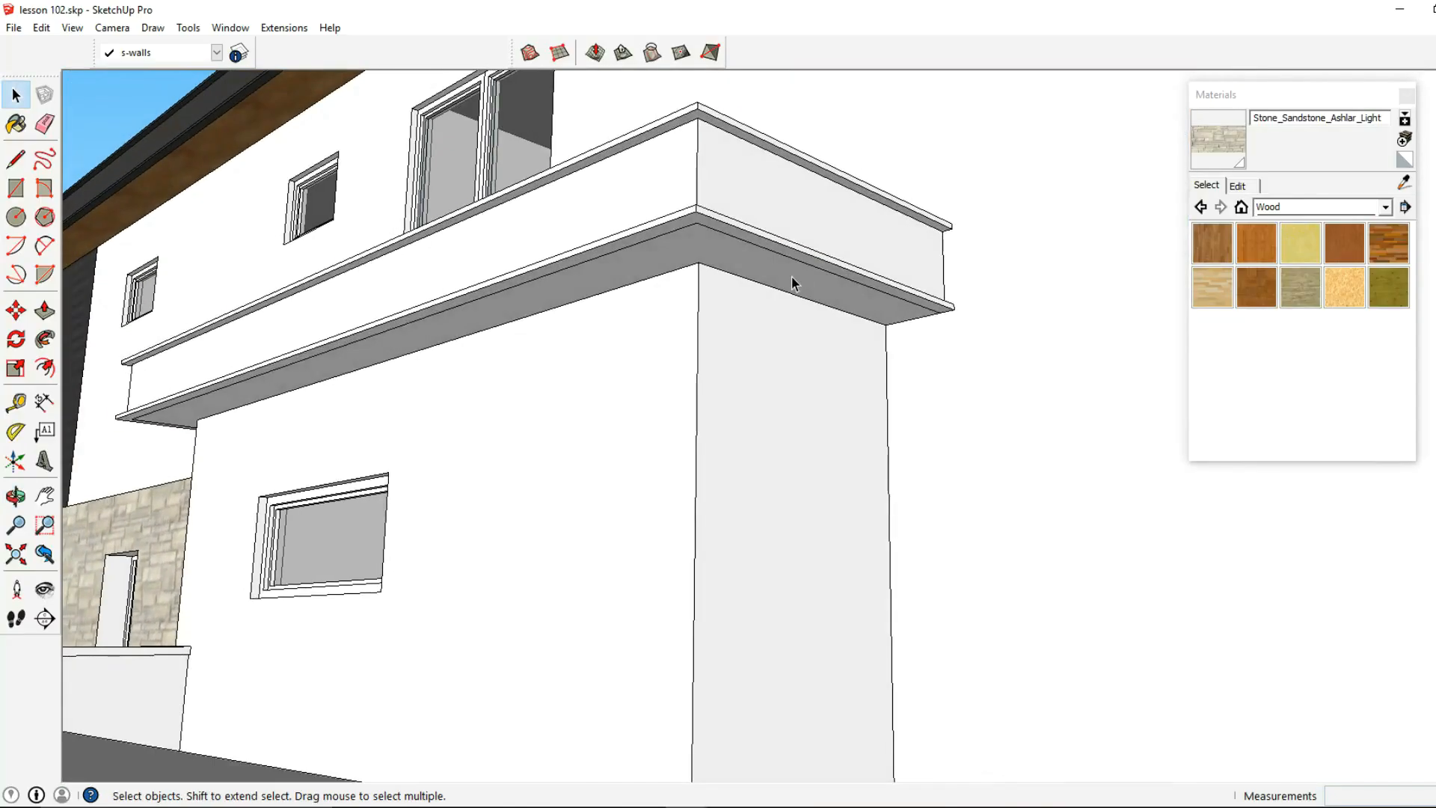
pyautogui.doubleClick(791, 277)
pyautogui.click(1212, 242)
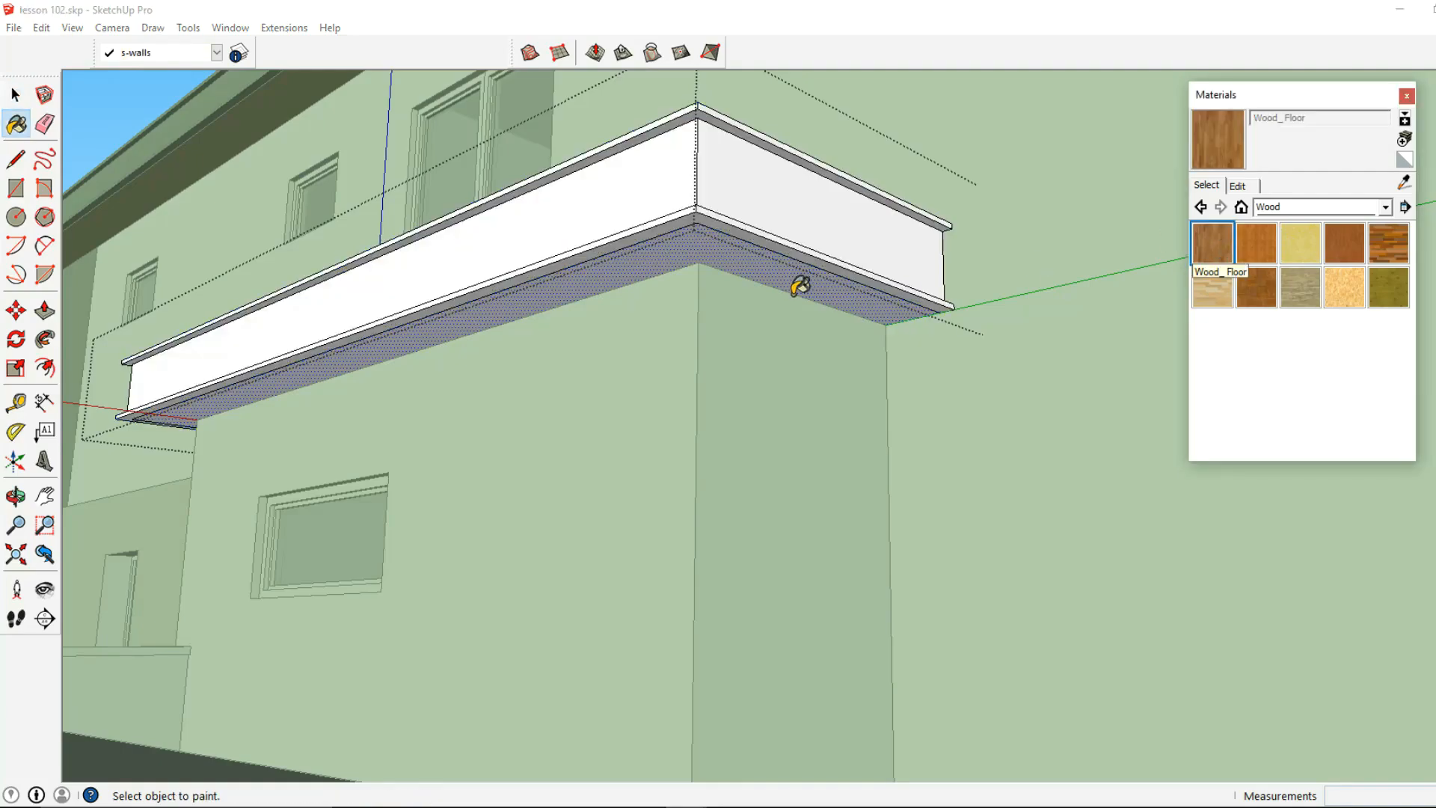
pyautogui.click(823, 282)
pyautogui.click(12, 96)
pyautogui.click(1076, 217)
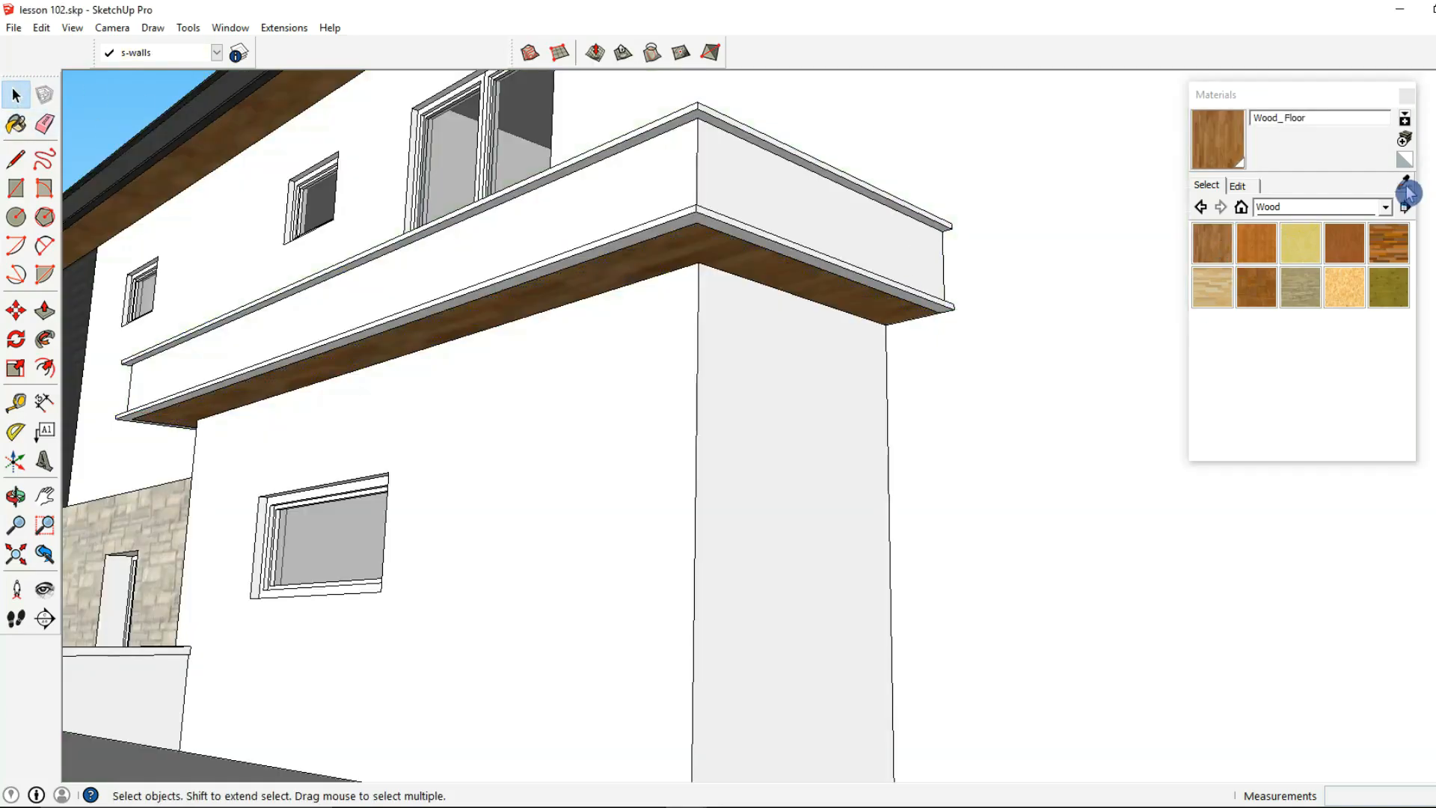
# Sample Color_007 from the main upper roof and apply it to the small lower side roof.
pyautogui.click(1406, 185)
pyautogui.moveTo(359, 224)
pyautogui.keyDown('shift'); pyautogui.mouseDown(button='middle')
pyautogui.moveTo(579, 437)
pyautogui.moveTo(560, 419)
pyautogui.moveTo(477, 407)
pyautogui.mouseUp(button='middle'); pyautogui.keyUp('shift')
pyautogui.click(280, 148)
pyautogui.click(513, 407)
pyautogui.click(15, 95)
pyautogui.scroll(-6, 581, 436)
# Sample Color_007 from the patio roof and apply it to the white patio columns beside the pool.
pyautogui.moveTo(364, 390); pyautogui.dragTo(653, 477, button='middle')
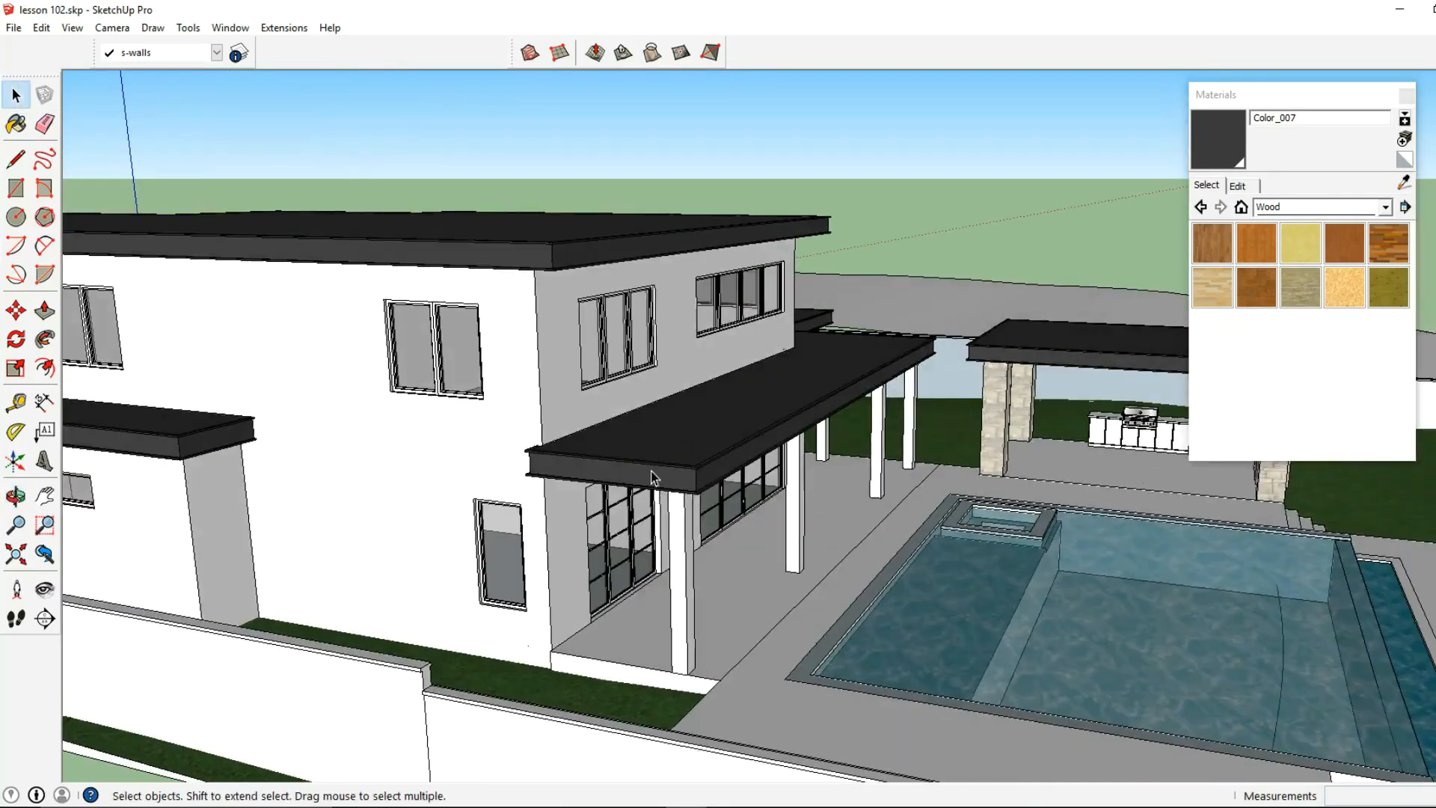
pyautogui.click(676, 574)
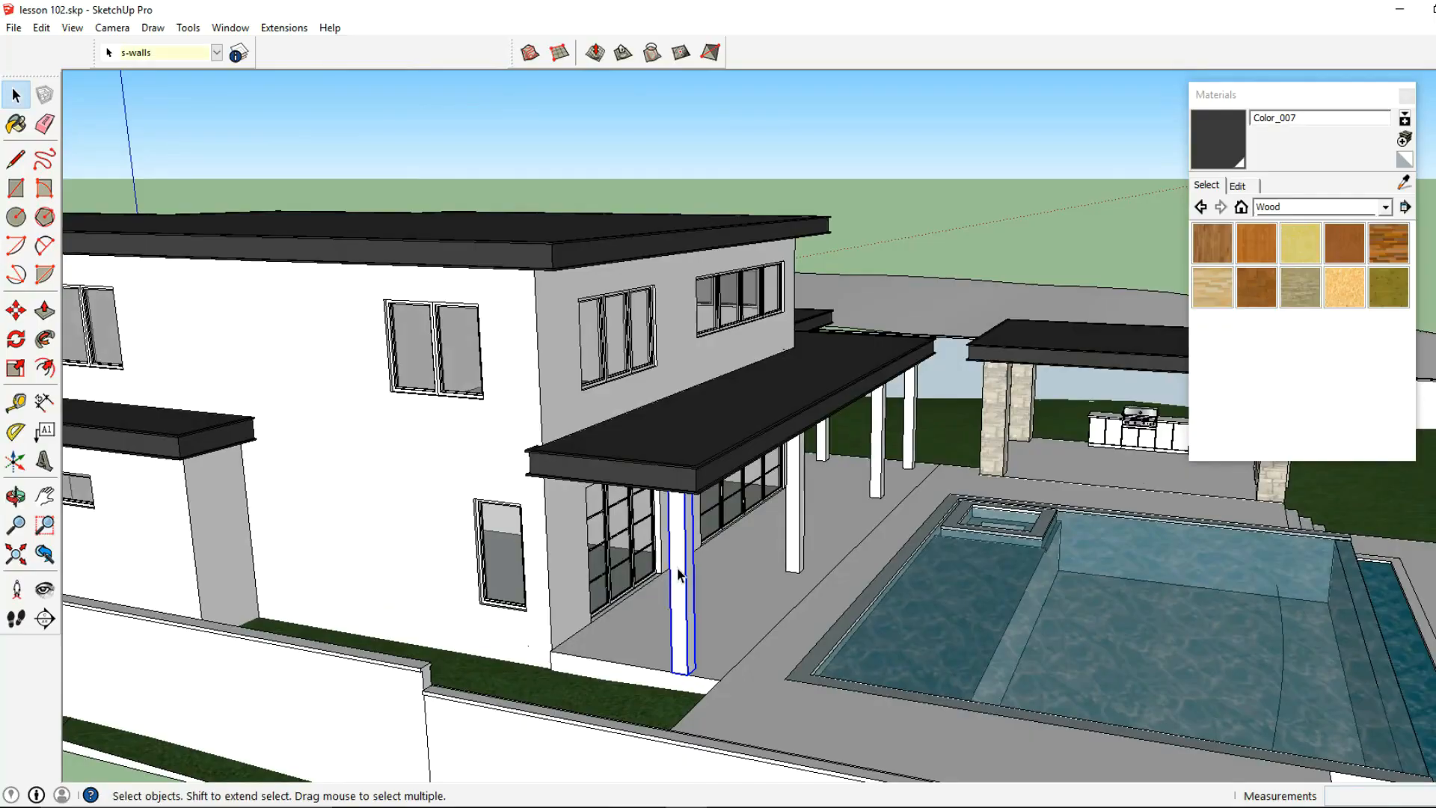
pyautogui.click(1402, 186)
pyautogui.moveTo(807, 418); pyautogui.dragTo(733, 403, button='middle')
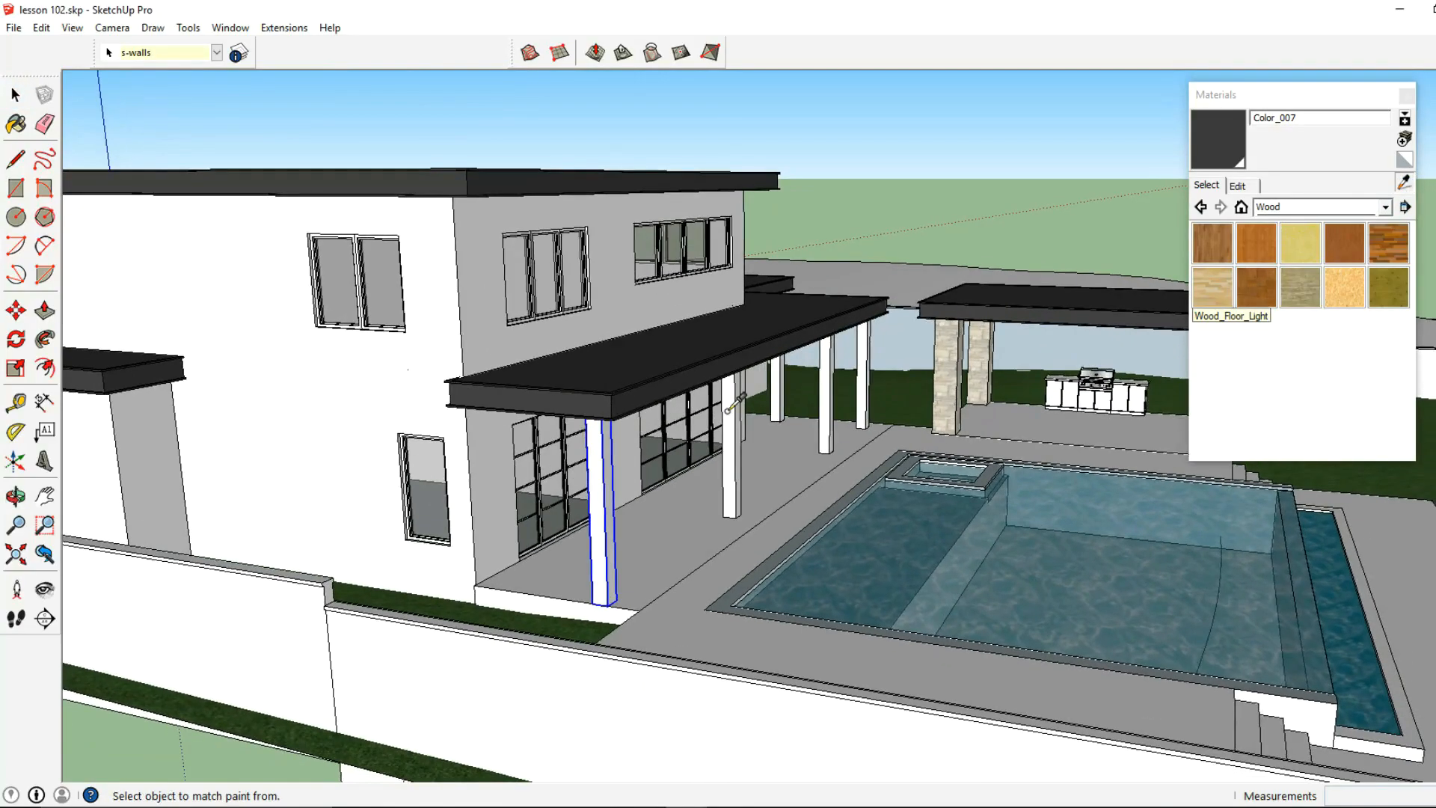
pyautogui.click(664, 388)
pyautogui.scroll(3, 629, 432)
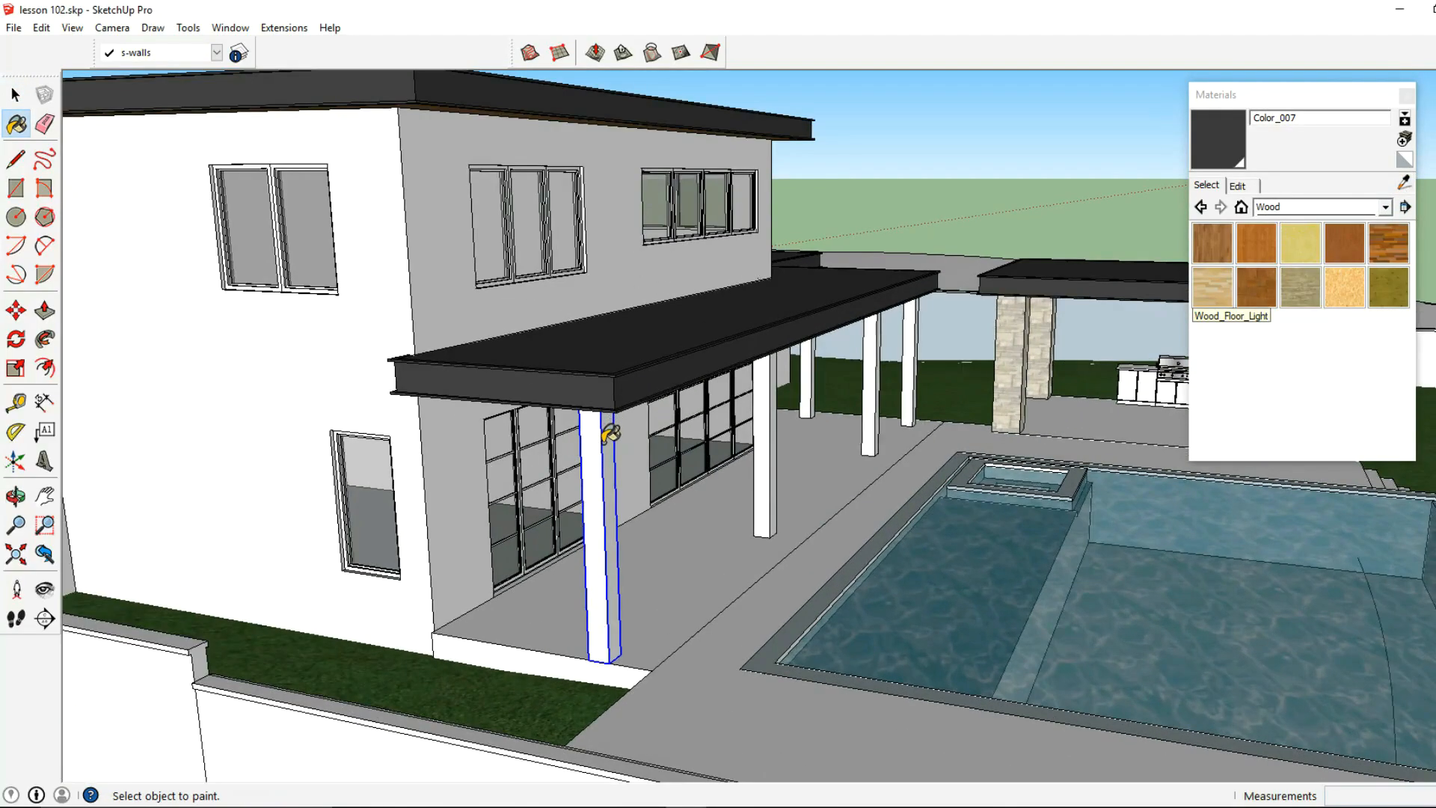
pyautogui.click(606, 435)
pyautogui.click(770, 419)
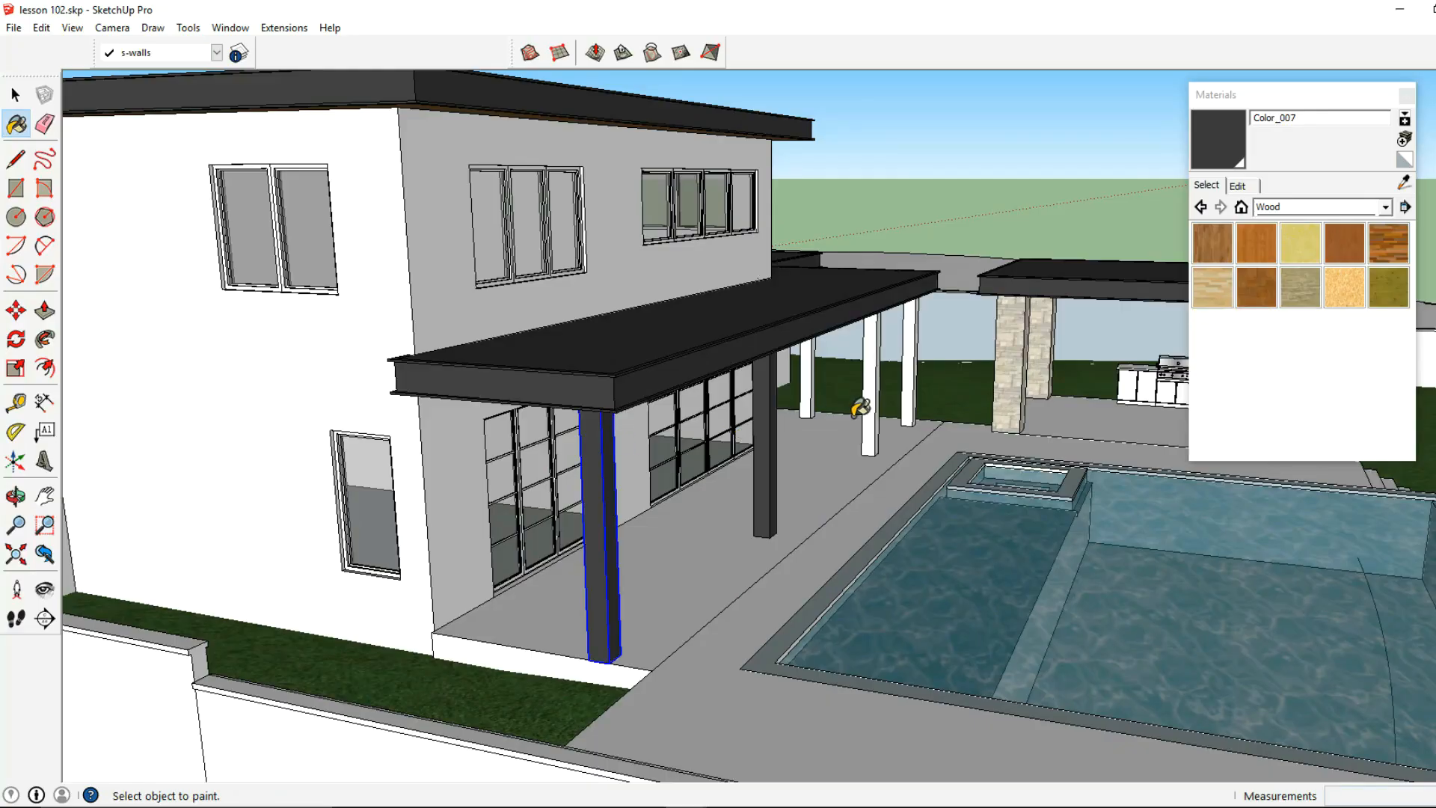
pyautogui.click(871, 407)
pyautogui.click(912, 385)
pyautogui.moveTo(845, 385); pyautogui.dragTo(359, 516, button='middle')
pyautogui.click(15, 95)
pyautogui.moveTo(676, 416); pyautogui.dragTo(536, 418, button='middle')
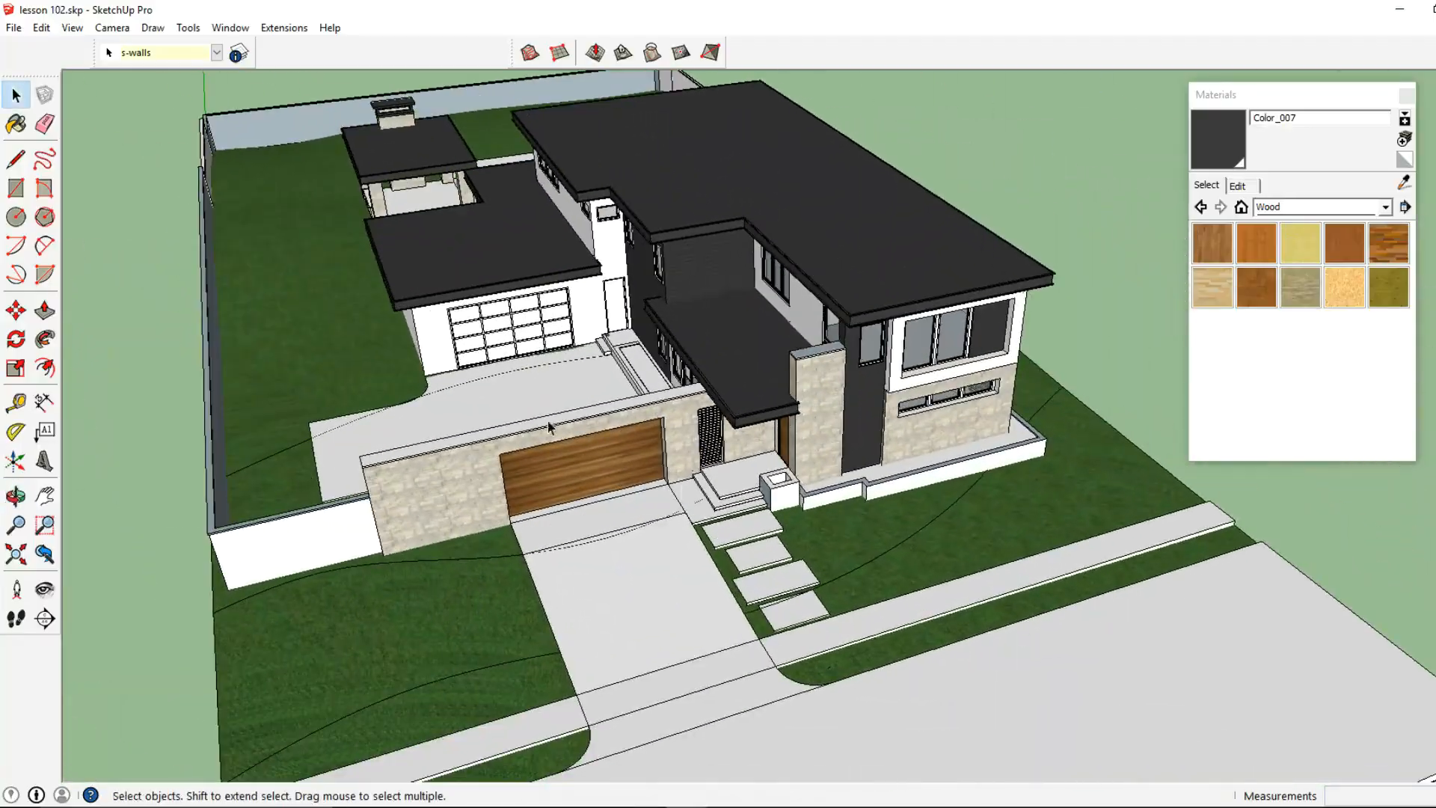
pyautogui.scroll(3, 692, 557)
pyautogui.moveTo(690, 572); pyautogui.dragTo(737, 381, button='middle')
pyautogui.scroll(-3, 792, 419)
pyautogui.moveTo(794, 480); pyautogui.dragTo(945, 557, button='middle')
pyautogui.scroll(3, 947, 564)
pyautogui.click(949, 571)
pyautogui.doubleClick(951, 572)
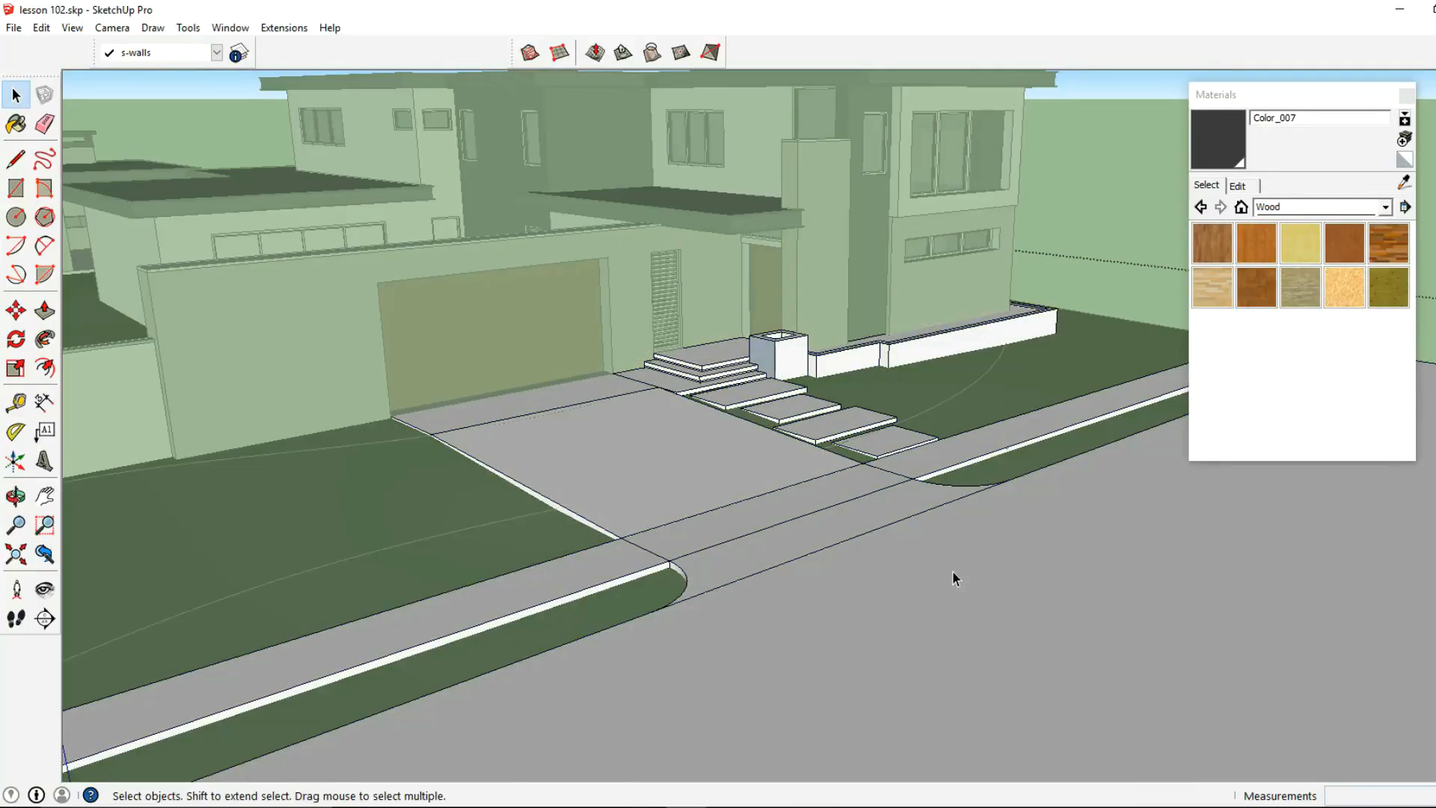
pyautogui.press('Escape')
pyautogui.moveTo(1033, 509); pyautogui.dragTo(1020, 451, button='middle')
pyautogui.click(1021, 452)
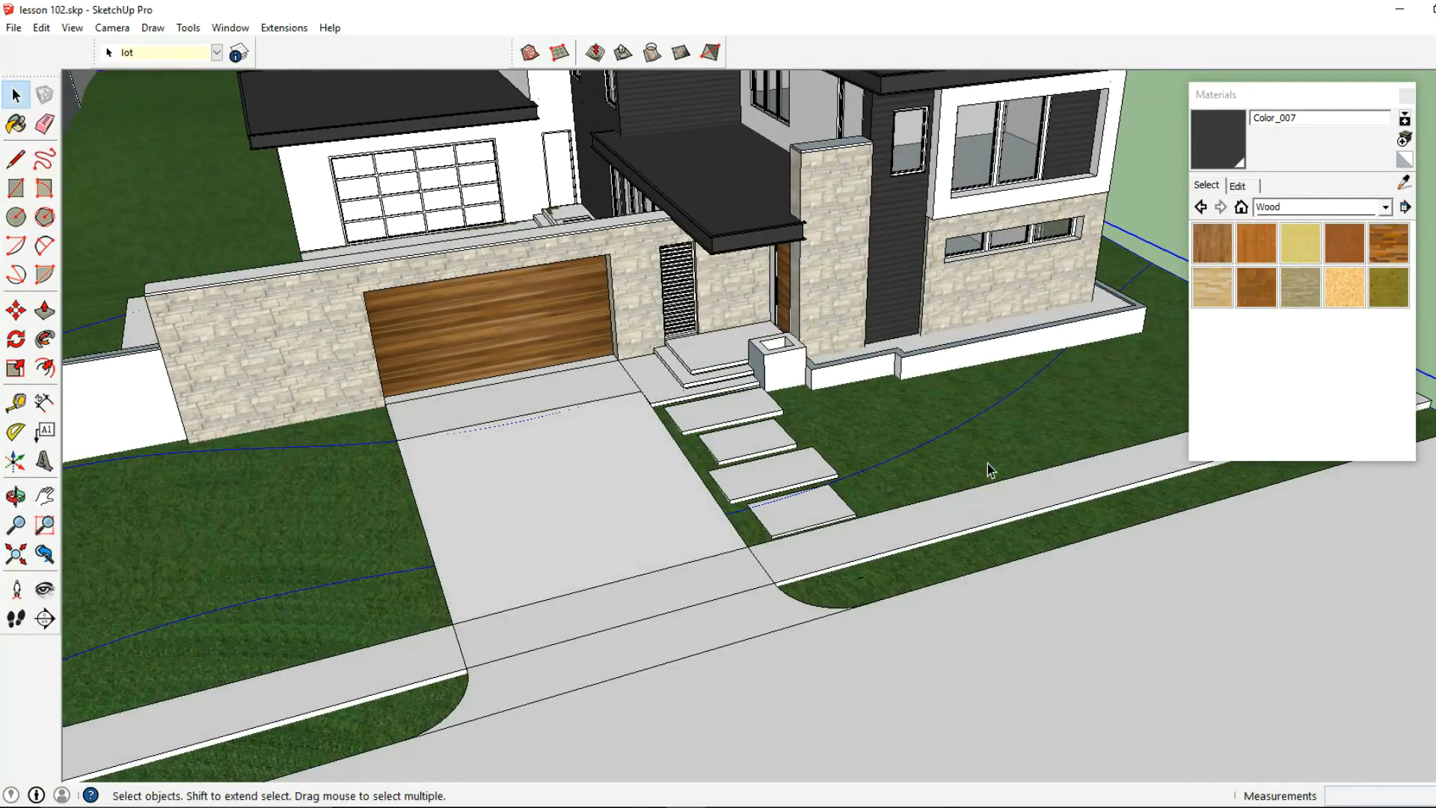
# Open the front lot group, sample Vegetation_Grass_Artificial from the lawn and apply it to the planter bed along the house.
pyautogui.scroll(3, 865, 499)
pyautogui.doubleClick(872, 461)
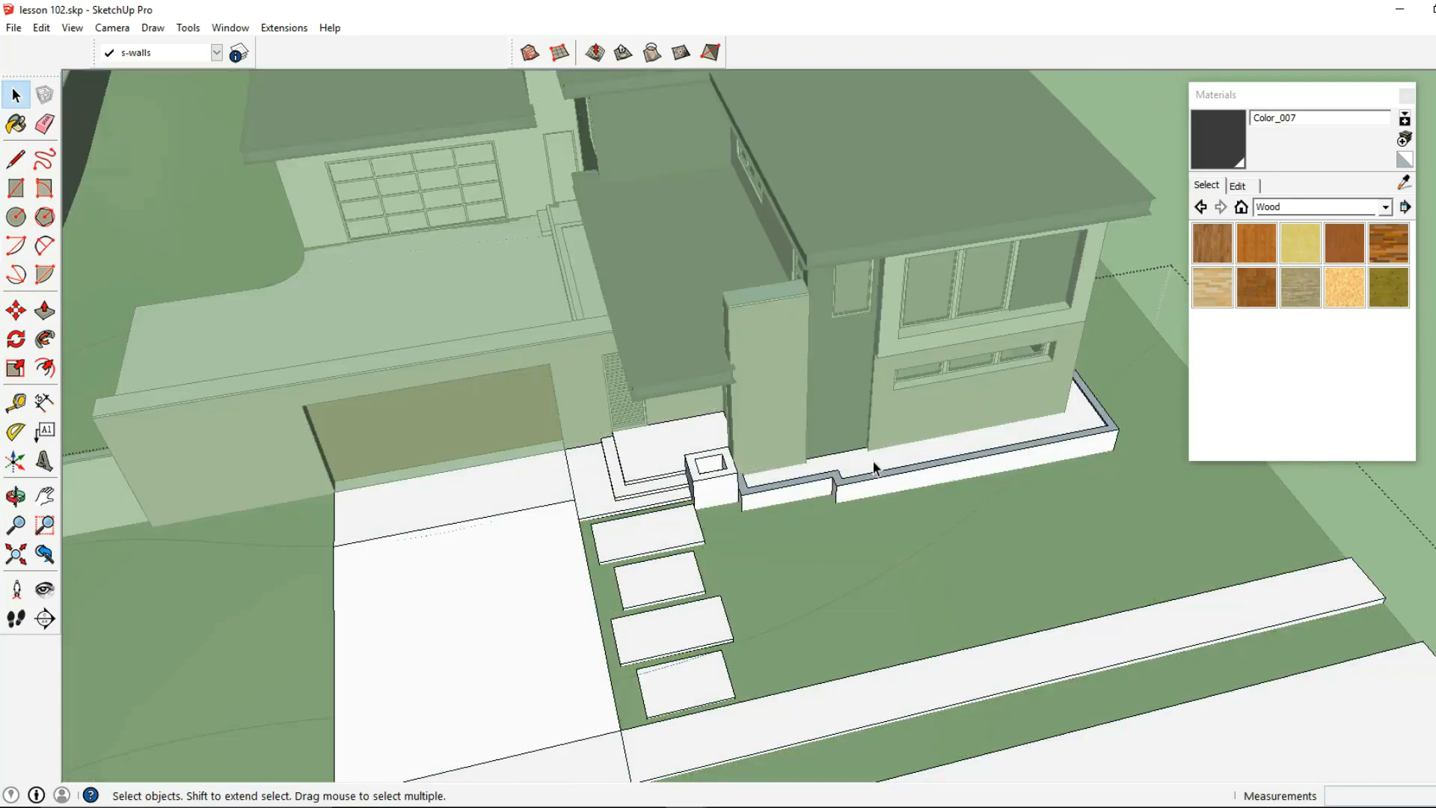
pyautogui.click(873, 460)
pyautogui.click(1403, 182)
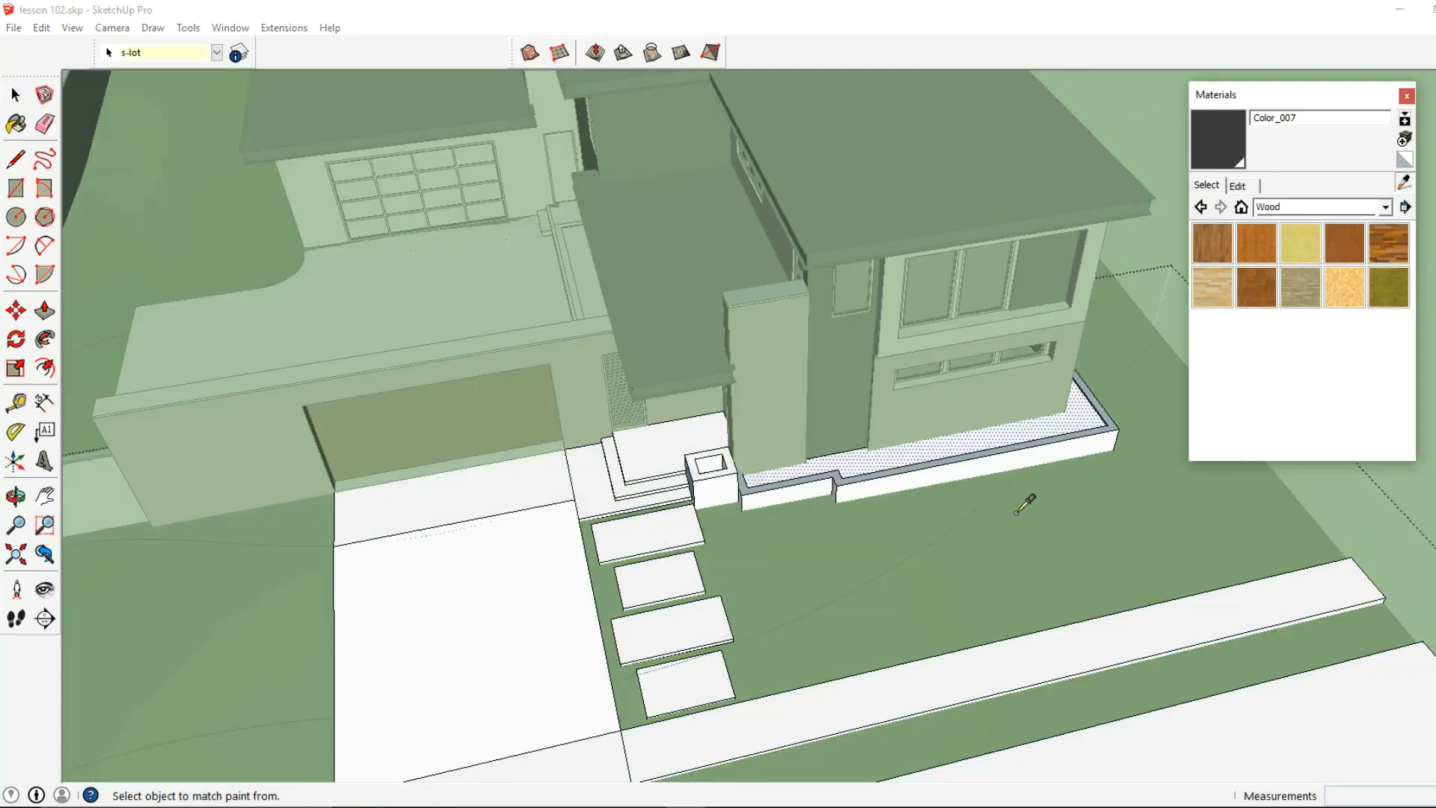
pyautogui.click(1025, 497)
pyautogui.click(1004, 428)
pyautogui.moveTo(479, 436); pyautogui.dragTo(845, 479, button='middle')
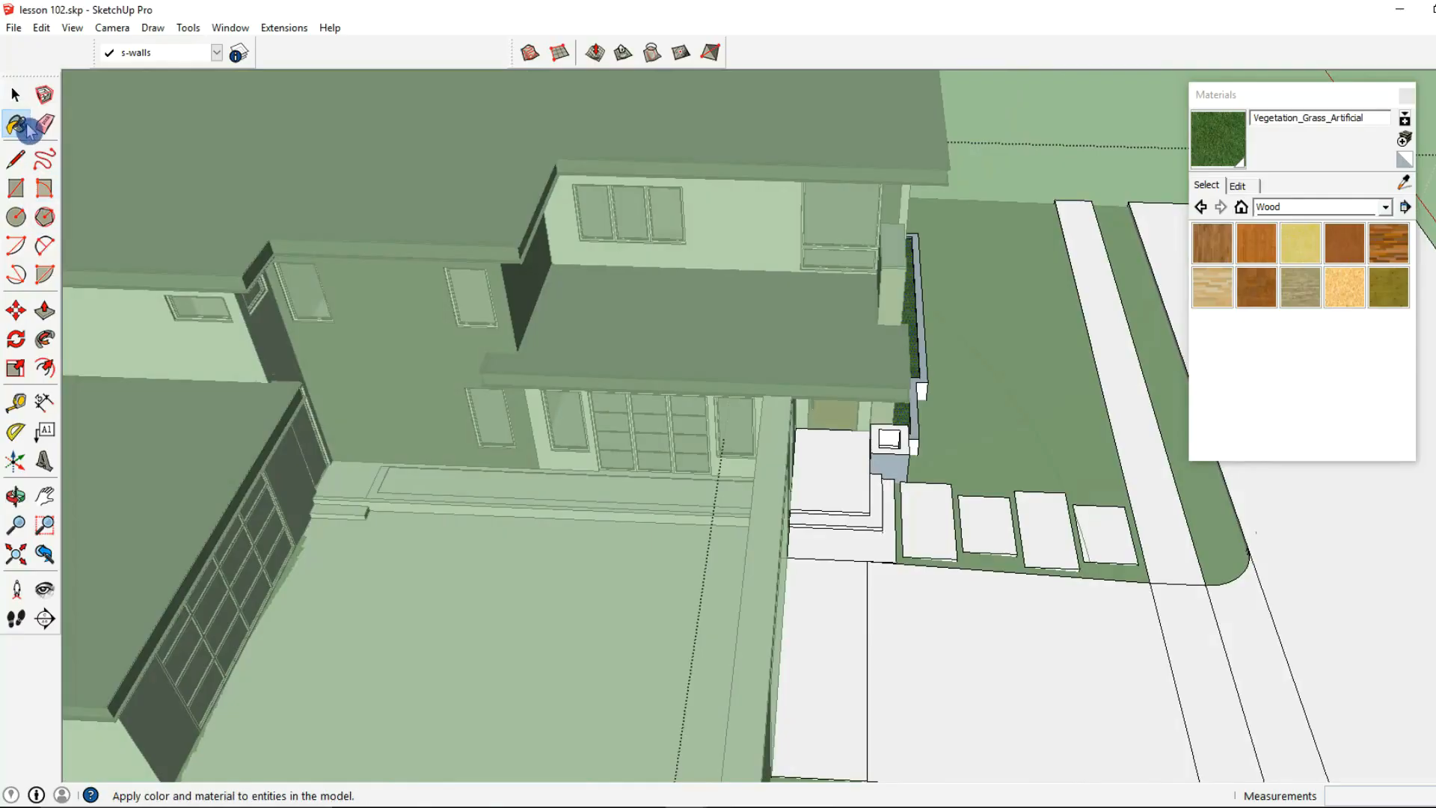
# Open the walls group and paint the courtyard planter bed below the dark siding with Vegetation_Grass_Artificial.
pyautogui.click(16, 95)
pyautogui.click(499, 527)
pyautogui.doubleClick(500, 504)
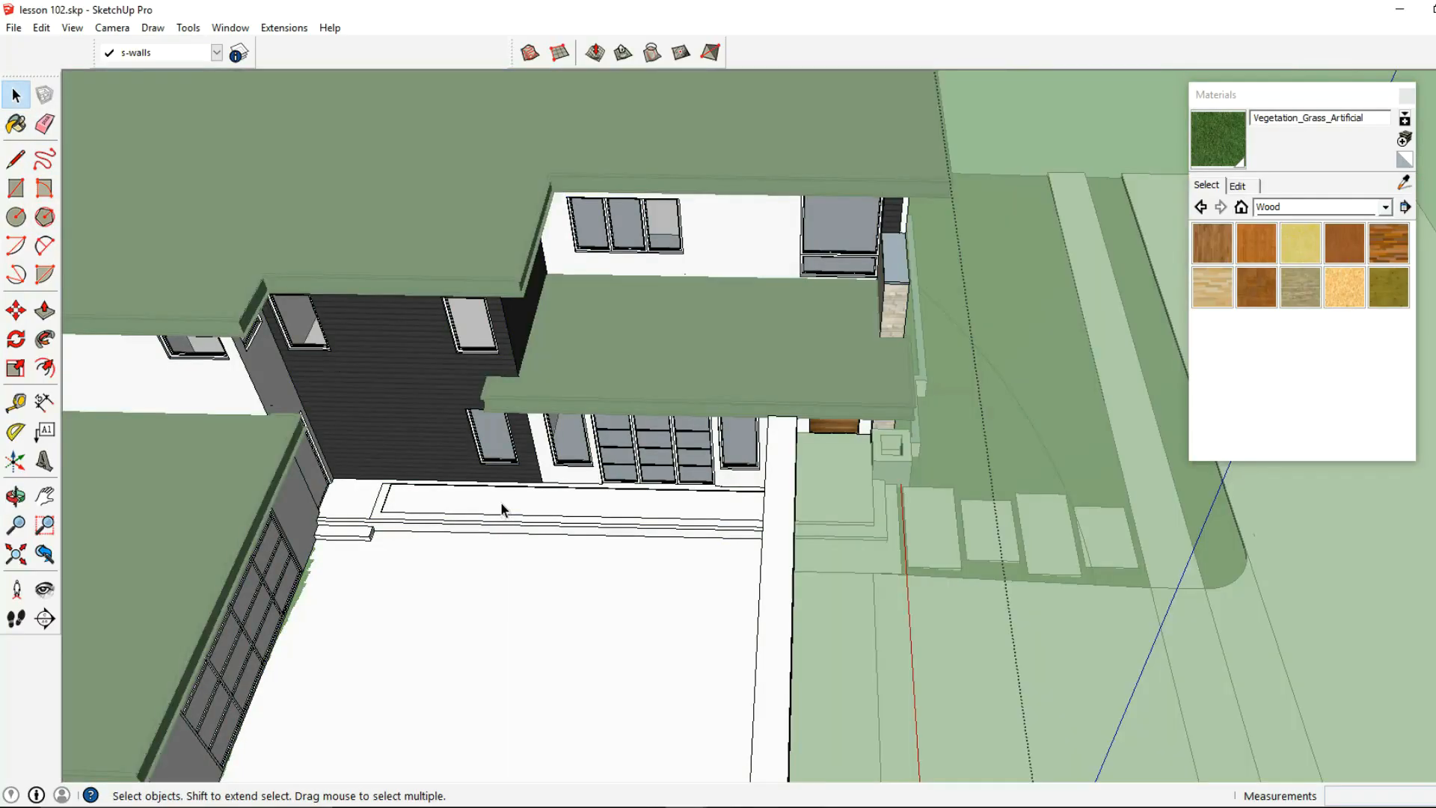
pyautogui.click(509, 506)
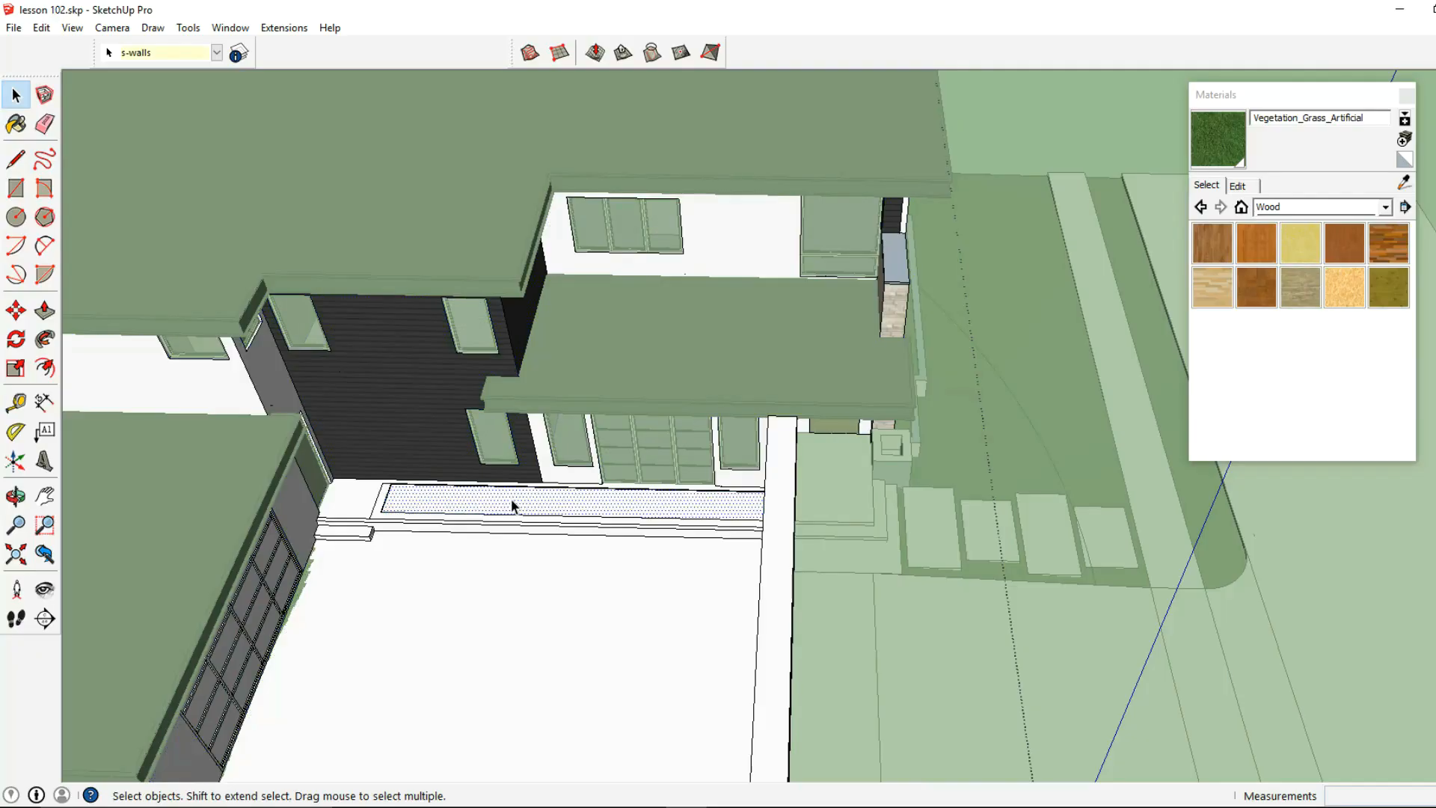
pyautogui.click(1207, 152)
pyautogui.click(662, 513)
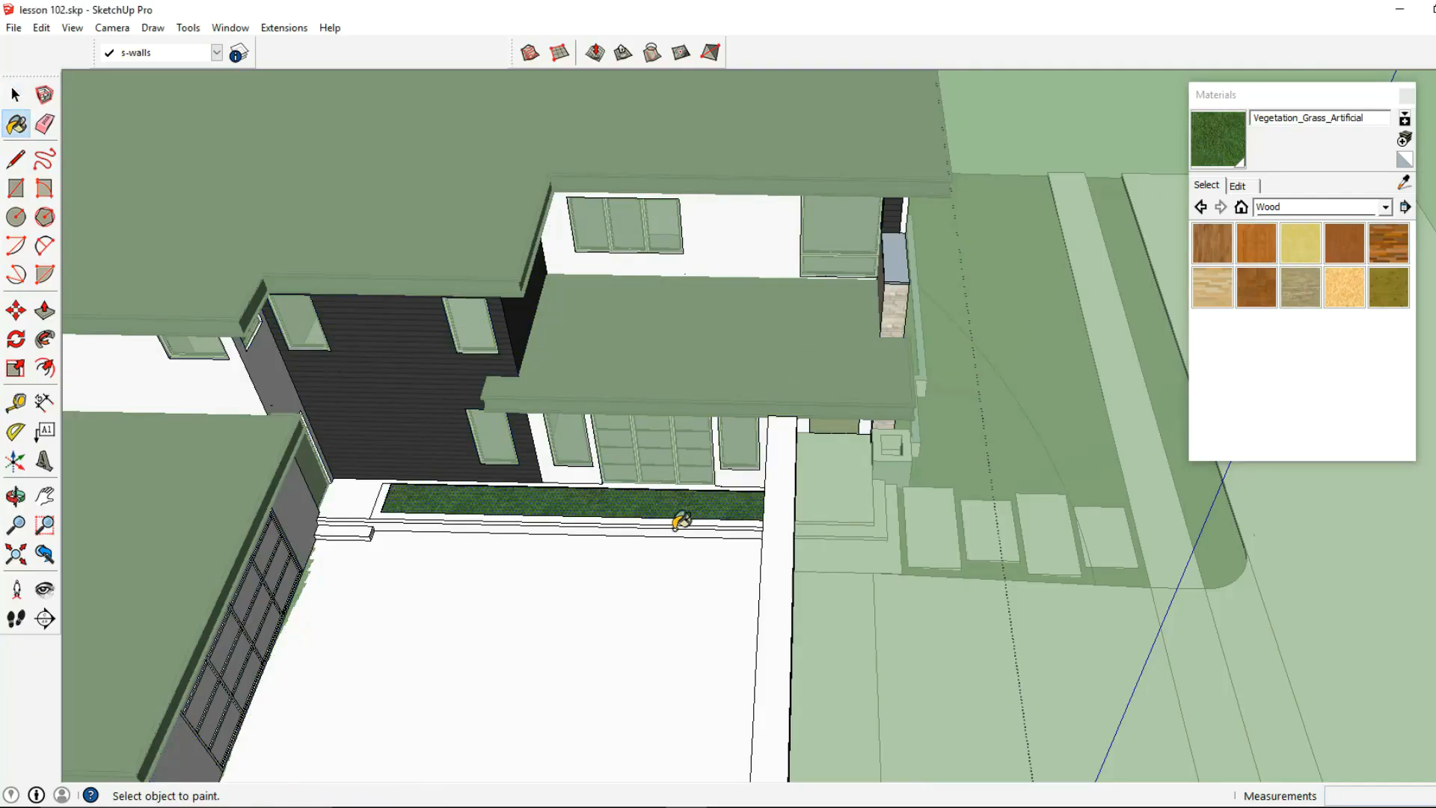
pyautogui.click(22, 96)
pyautogui.click(656, 404)
# Open the walls group and paint the top and edge of the front stone wall's cap with Color_C14 from the Colors collection.
pyautogui.scroll(-2, 656, 404)
pyautogui.moveTo(860, 620); pyautogui.dragTo(636, 523, button='middle')
pyautogui.keyDown('shift'); pyautogui.moveTo(635, 524); pyautogui.dragTo(886, 449, button='middle'); pyautogui.keyUp('shift')
pyautogui.scroll(4, 748, 411)
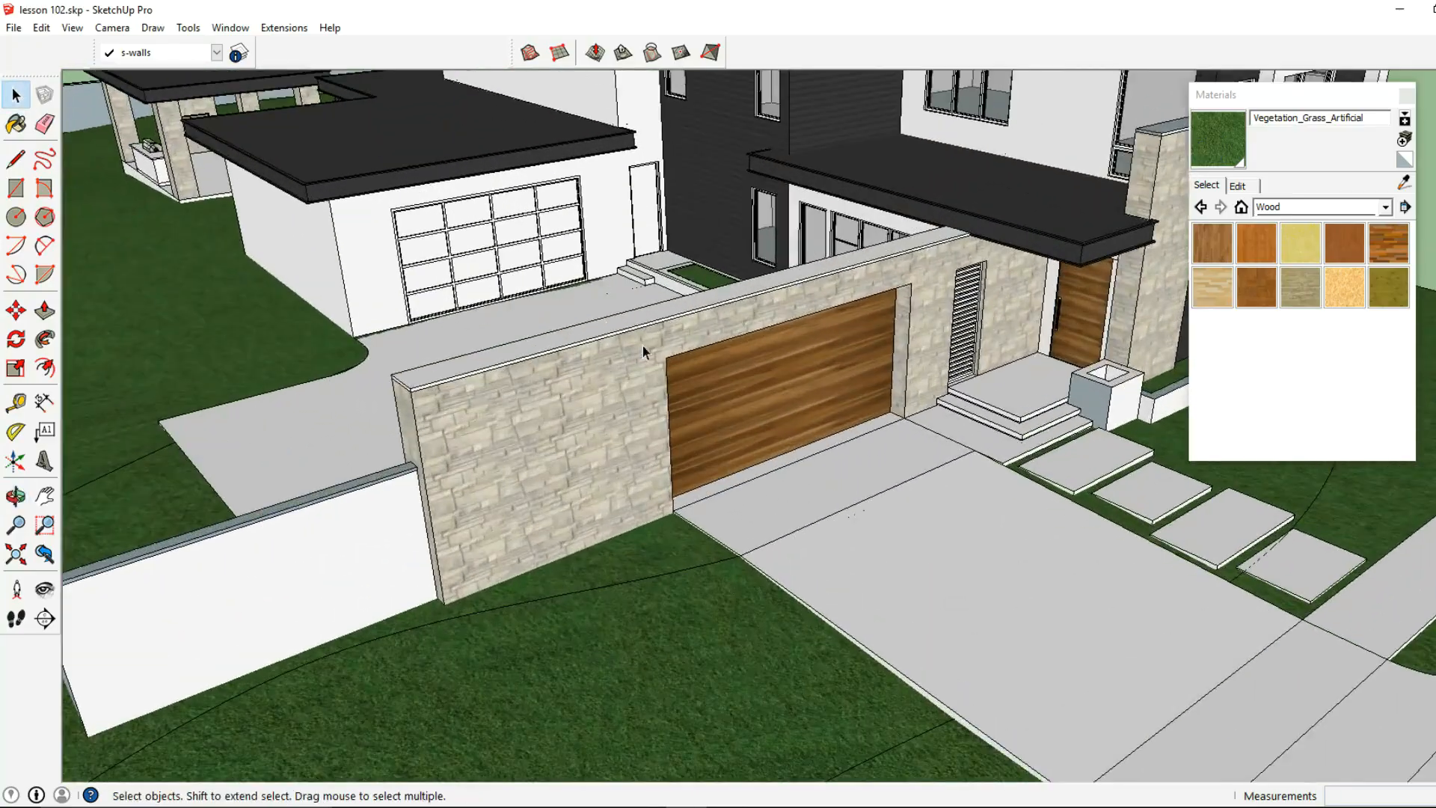
pyautogui.doubleClick(609, 331)
pyautogui.tripleClick(609, 330)
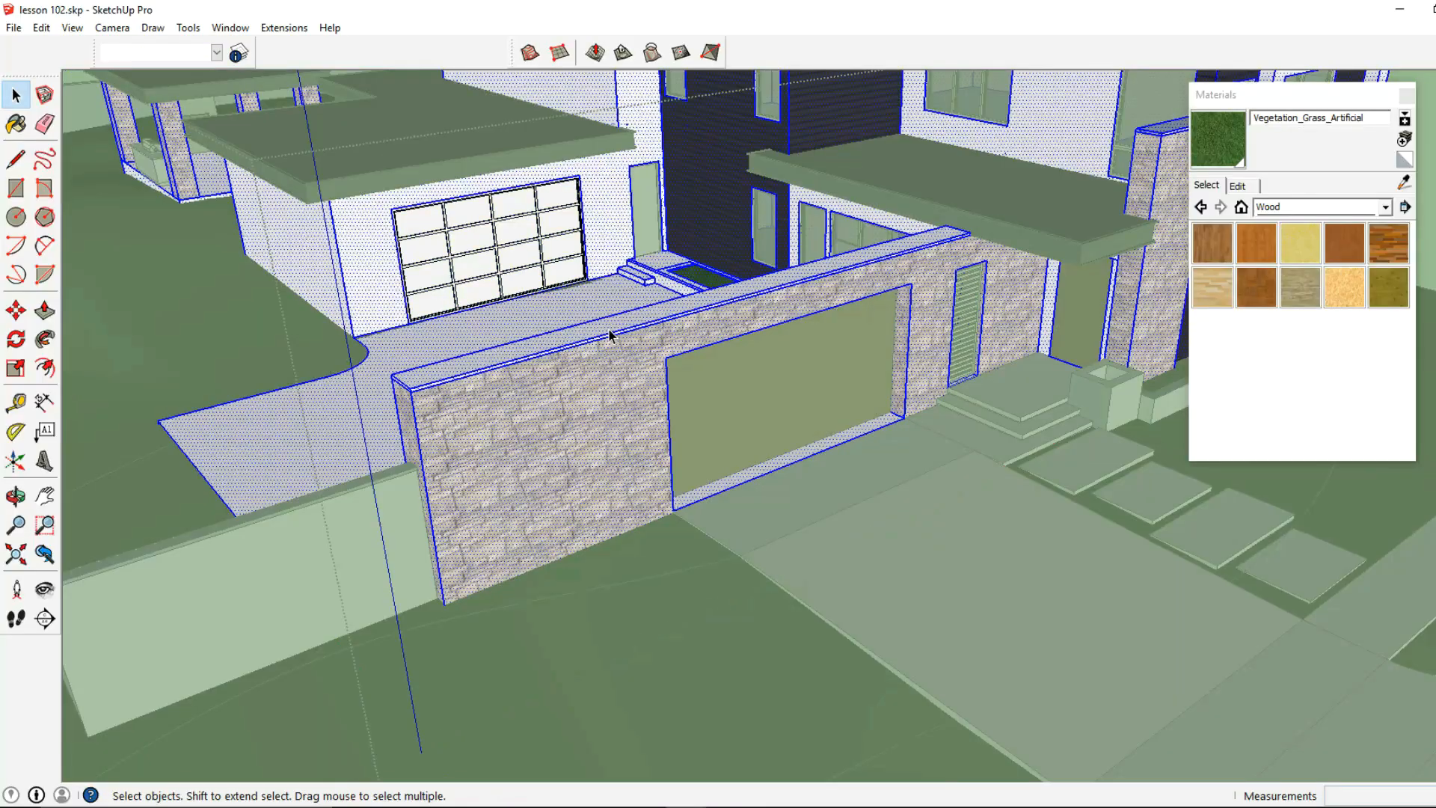
pyautogui.click(609, 334)
pyautogui.click(1403, 187)
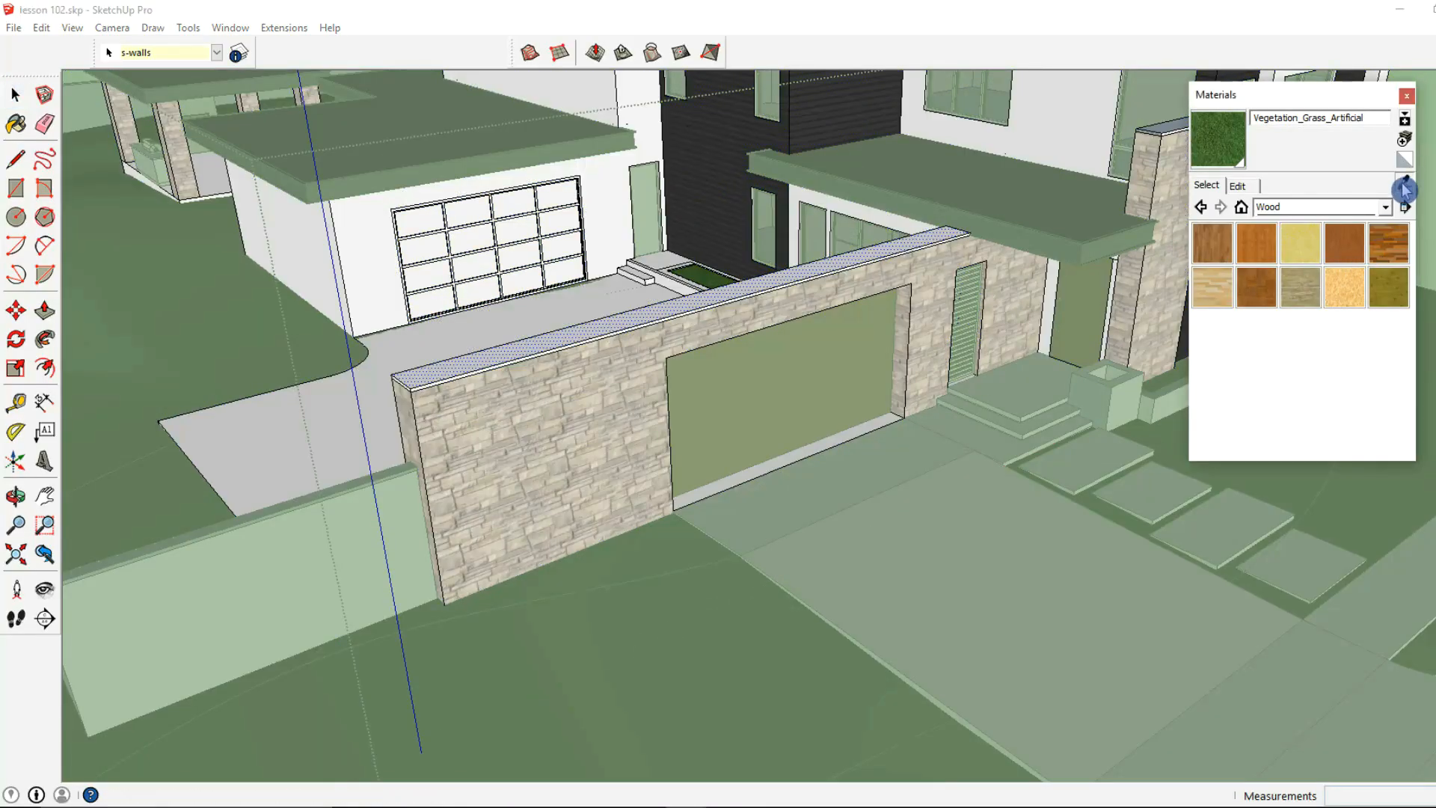
pyautogui.moveTo(1060, 356); pyautogui.dragTo(860, 419, button='middle')
pyautogui.click(1317, 207)
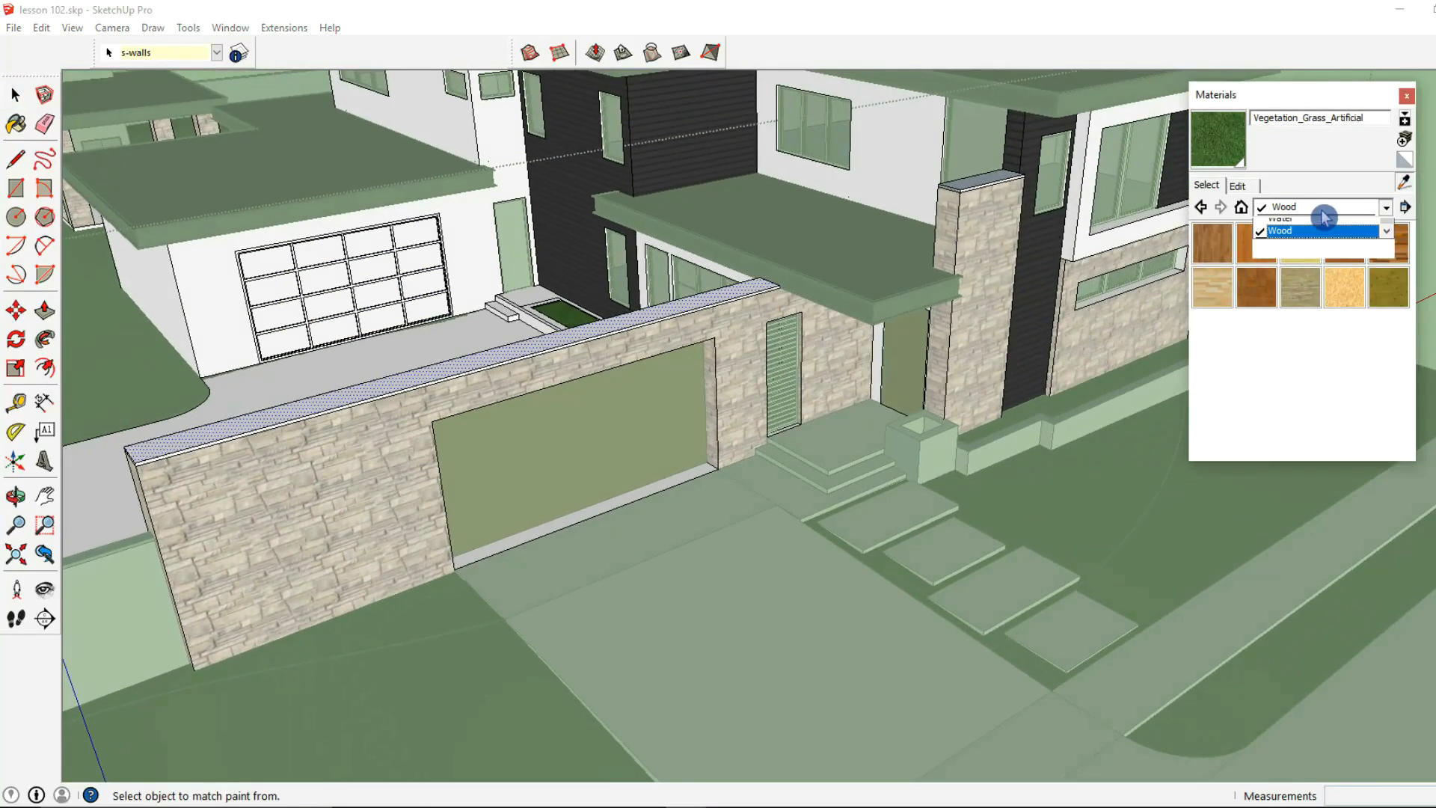
pyautogui.click(1322, 285)
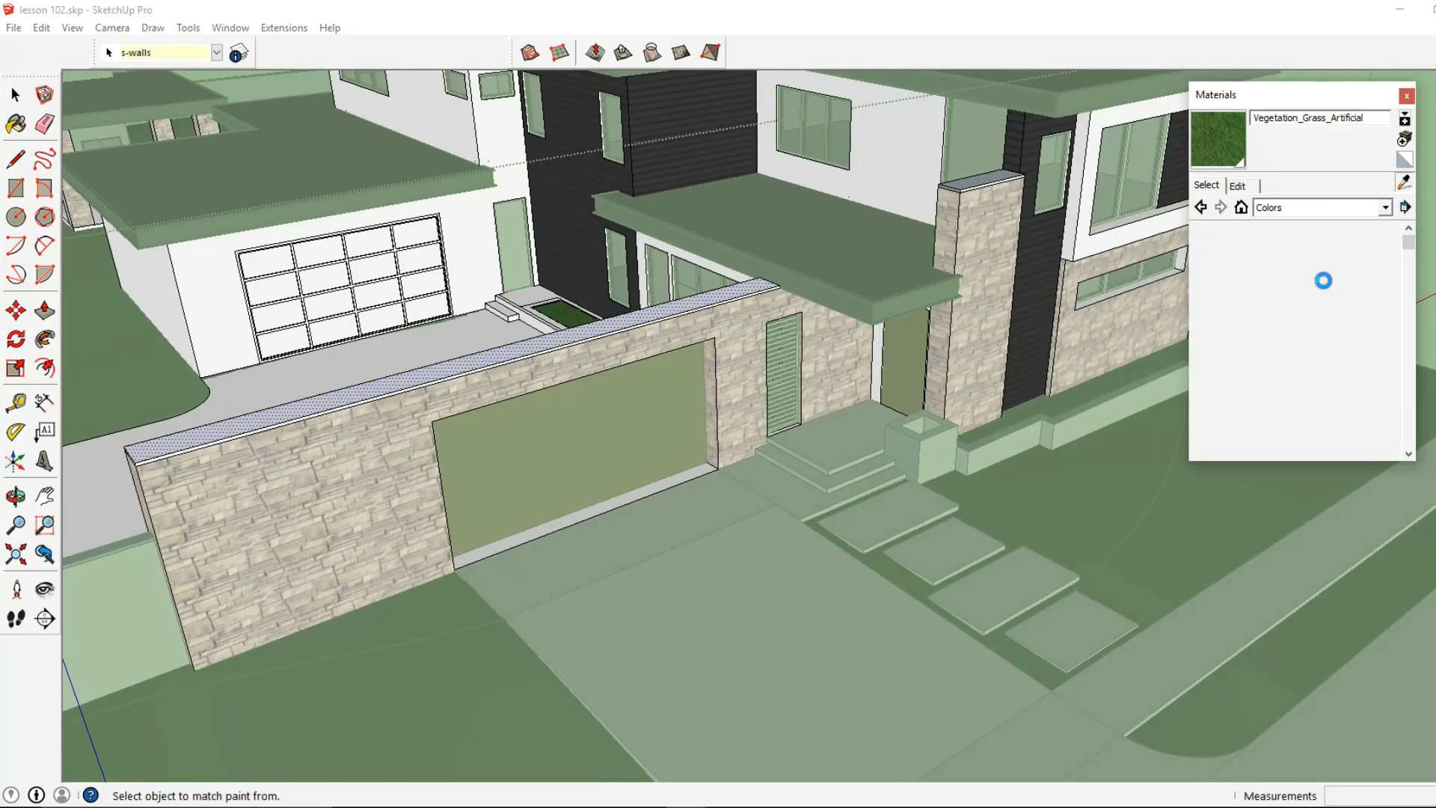
pyautogui.moveTo(1406, 246); pyautogui.dragTo(1404, 292)
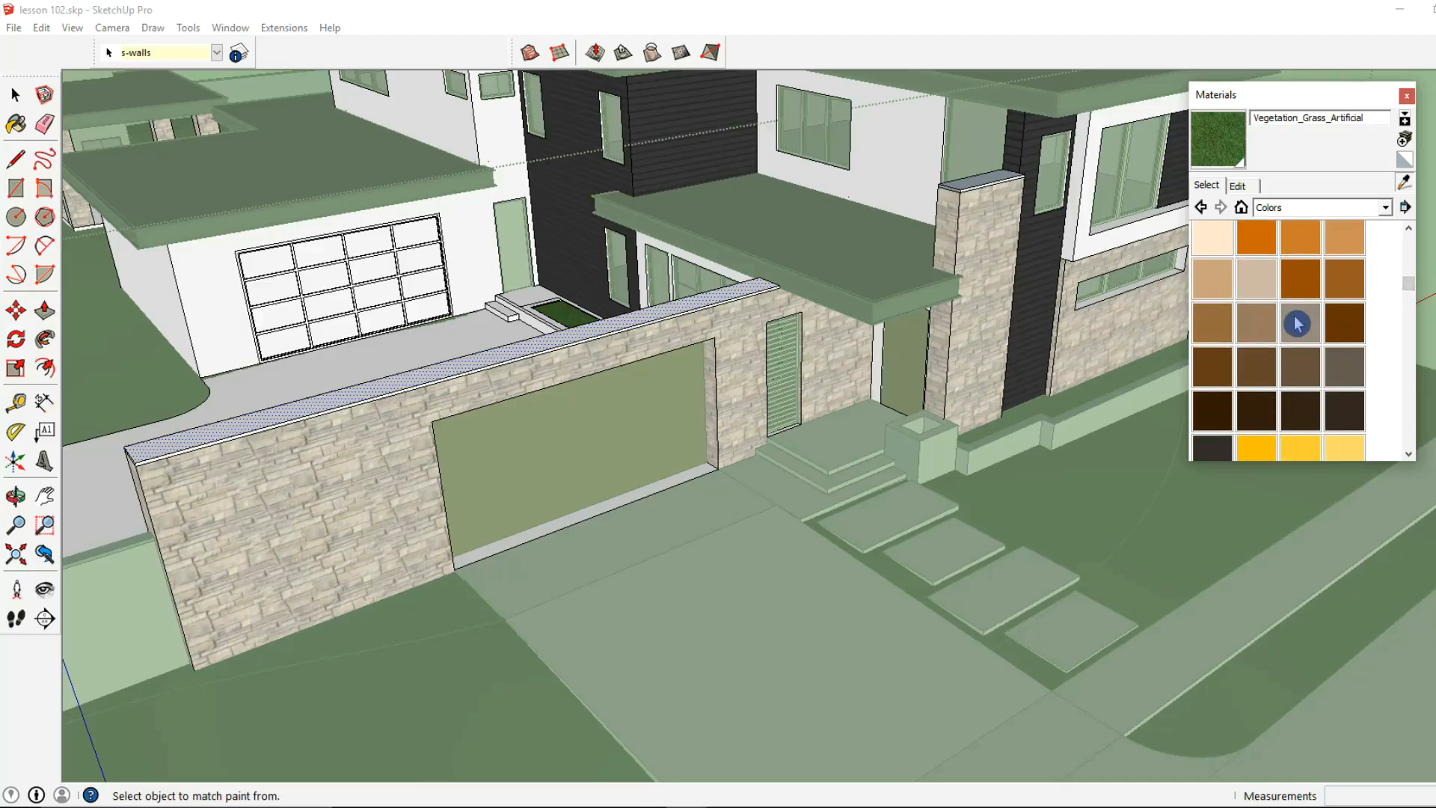
pyautogui.click(1270, 334)
pyautogui.keyDown('shift'); pyautogui.moveTo(269, 508); pyautogui.dragTo(827, 458, button='middle'); pyautogui.keyUp('shift')
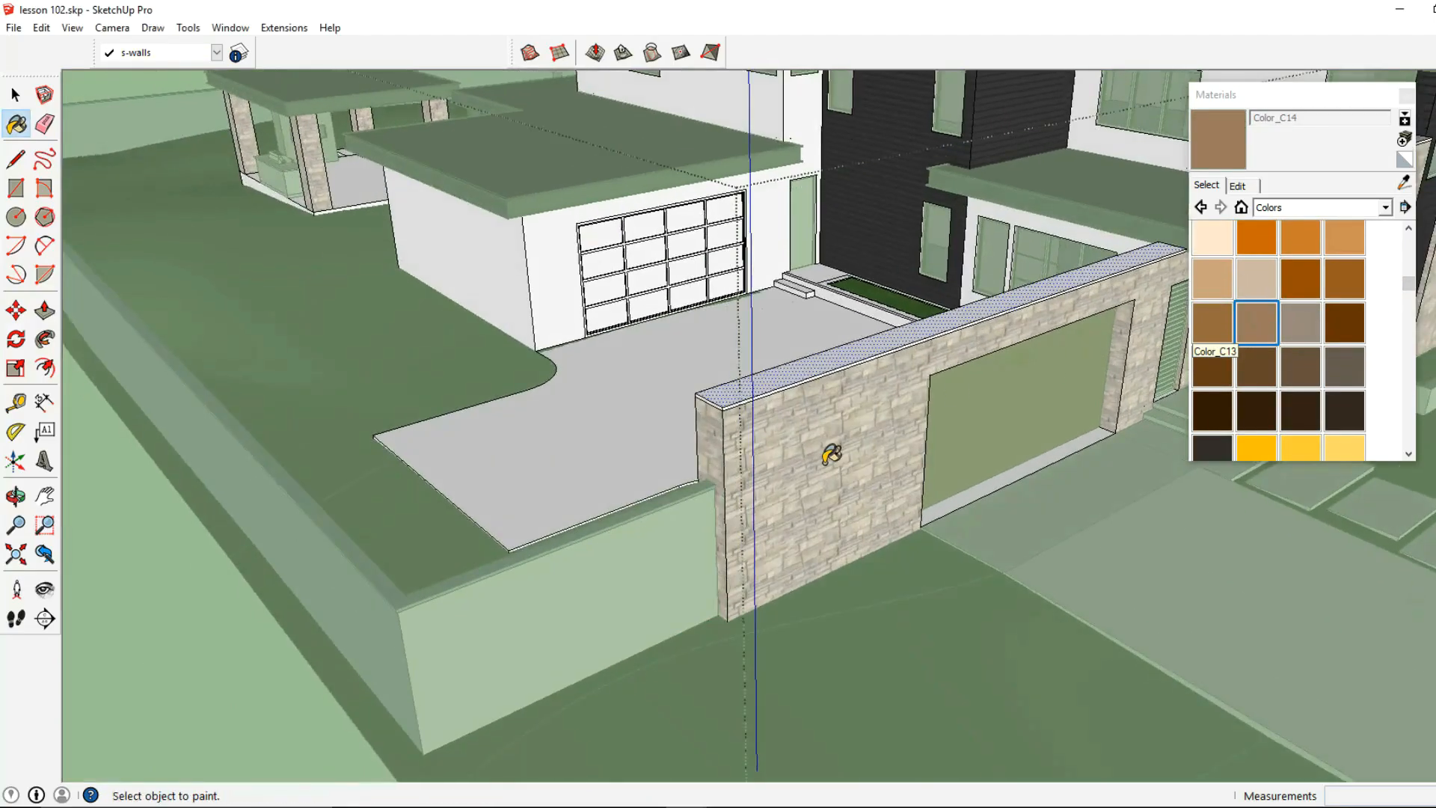
pyautogui.scroll(5, 700, 370)
pyautogui.click(689, 346)
pyautogui.click(684, 357)
# Edit Color_C14 by matching its color on screen to the front stone wall, and close the walls group.
pyautogui.moveTo(724, 340)
pyautogui.mouseDown(button='middle')
pyautogui.moveTo(744, 321)
pyautogui.moveTo(1003, 272)
pyautogui.mouseUp(button='middle')
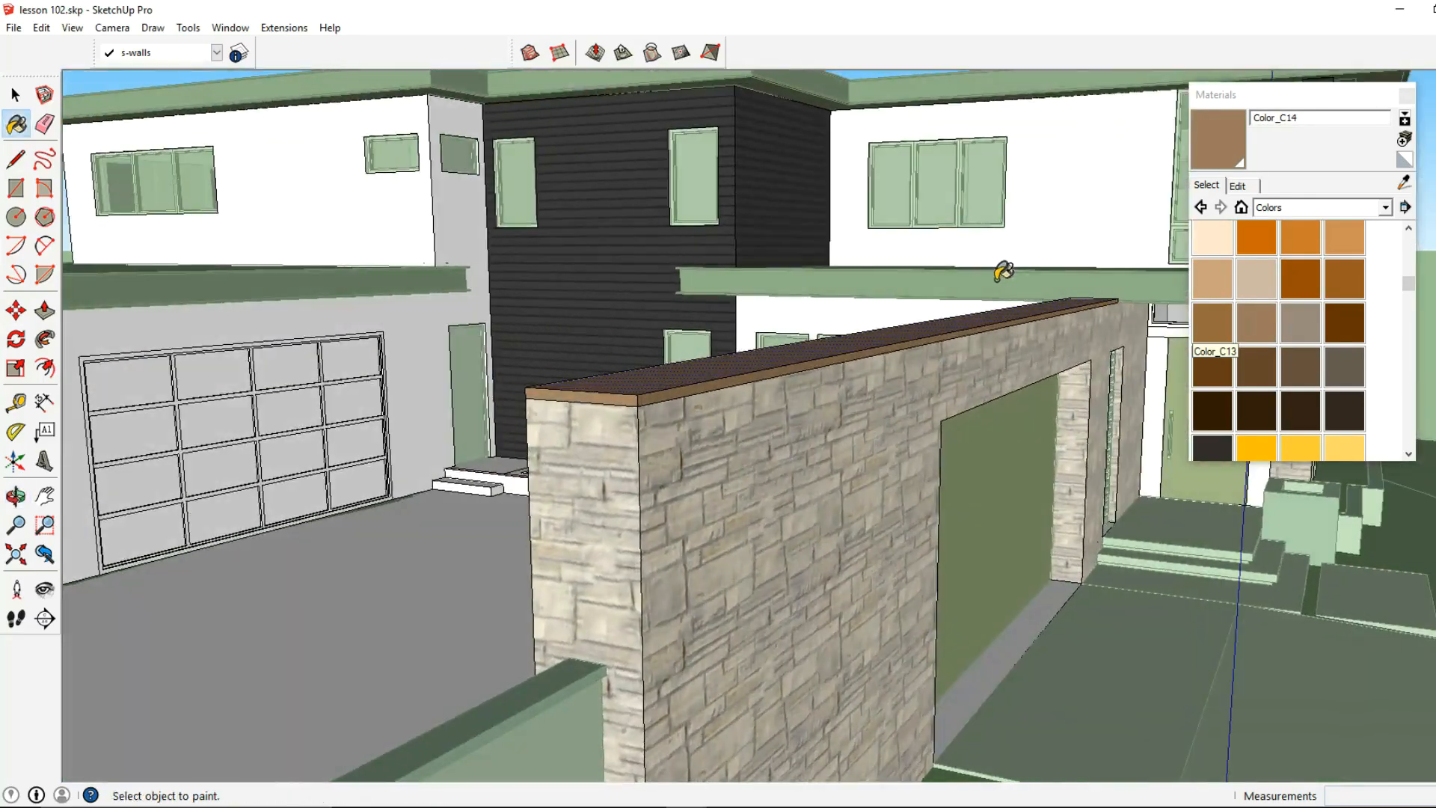
pyautogui.click(1238, 187)
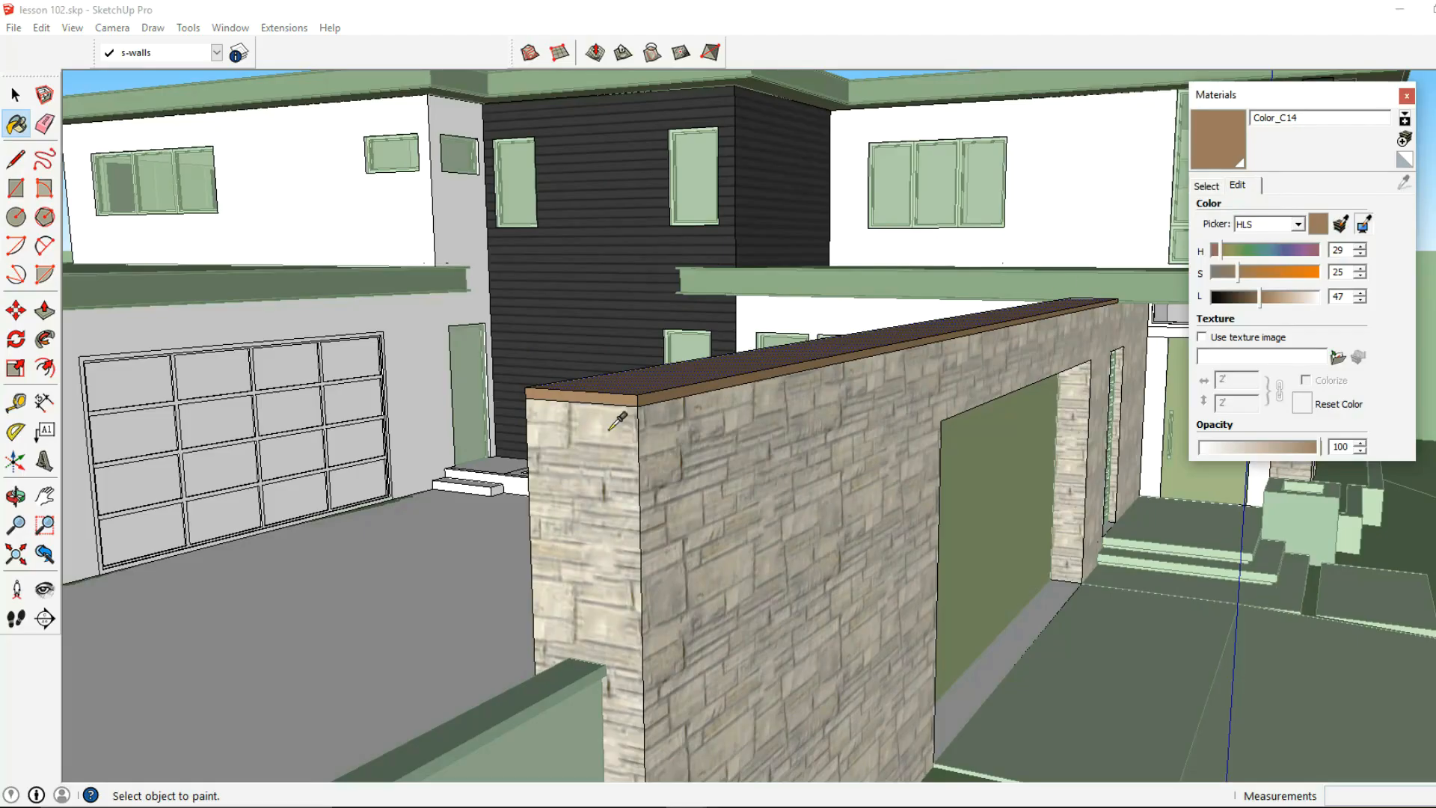
pyautogui.scroll(5, 618, 421)
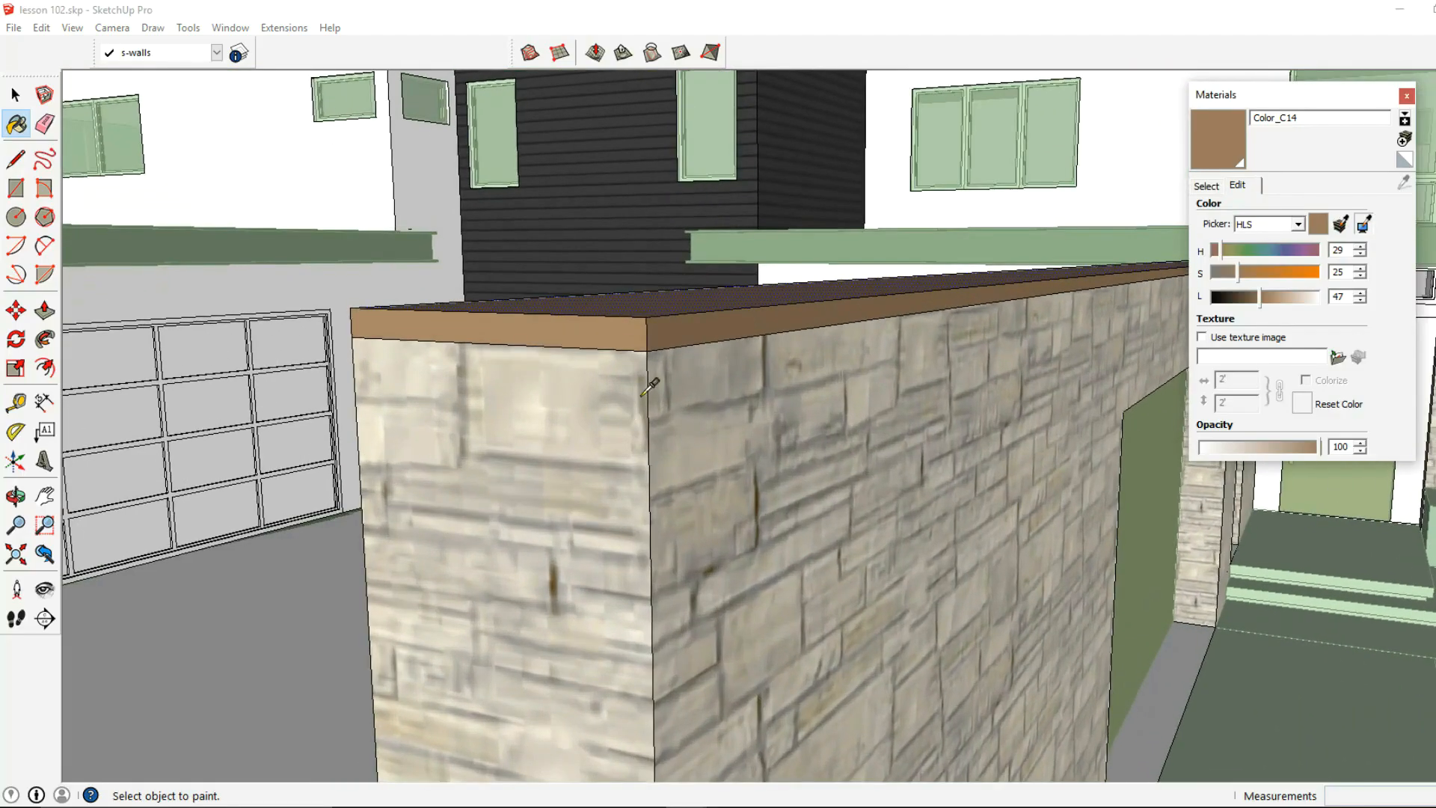
pyautogui.click(641, 394)
pyautogui.scroll(-5, 645, 389)
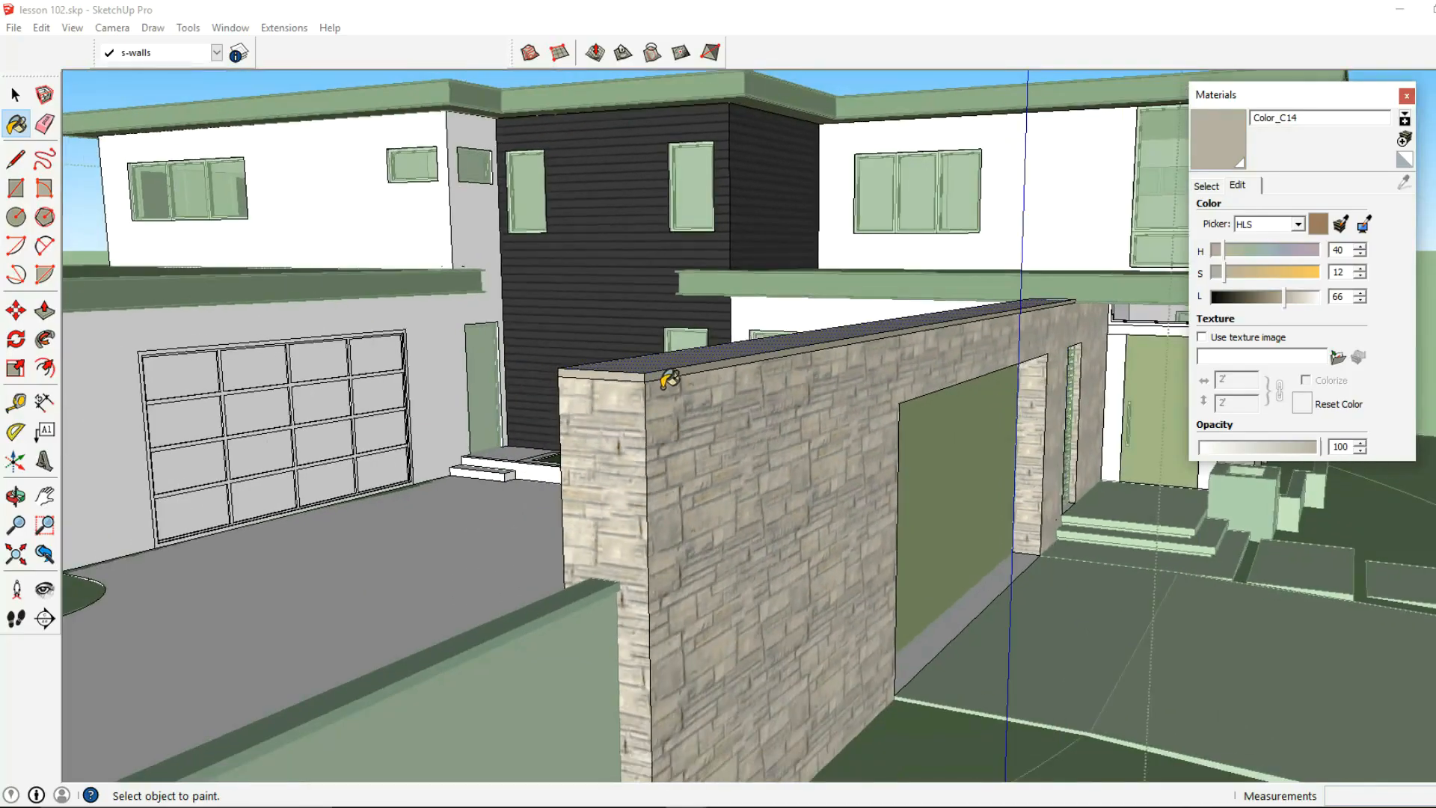
pyautogui.click(18, 96)
pyautogui.click(913, 410)
# Open the walls group and paint the top and edges of the tall entrance stone pillar's cap with Color_C14.
pyautogui.scroll(-2, 913, 410)
pyautogui.moveTo(913, 411); pyautogui.dragTo(441, 478, button='middle')
pyautogui.scroll(5, 675, 405)
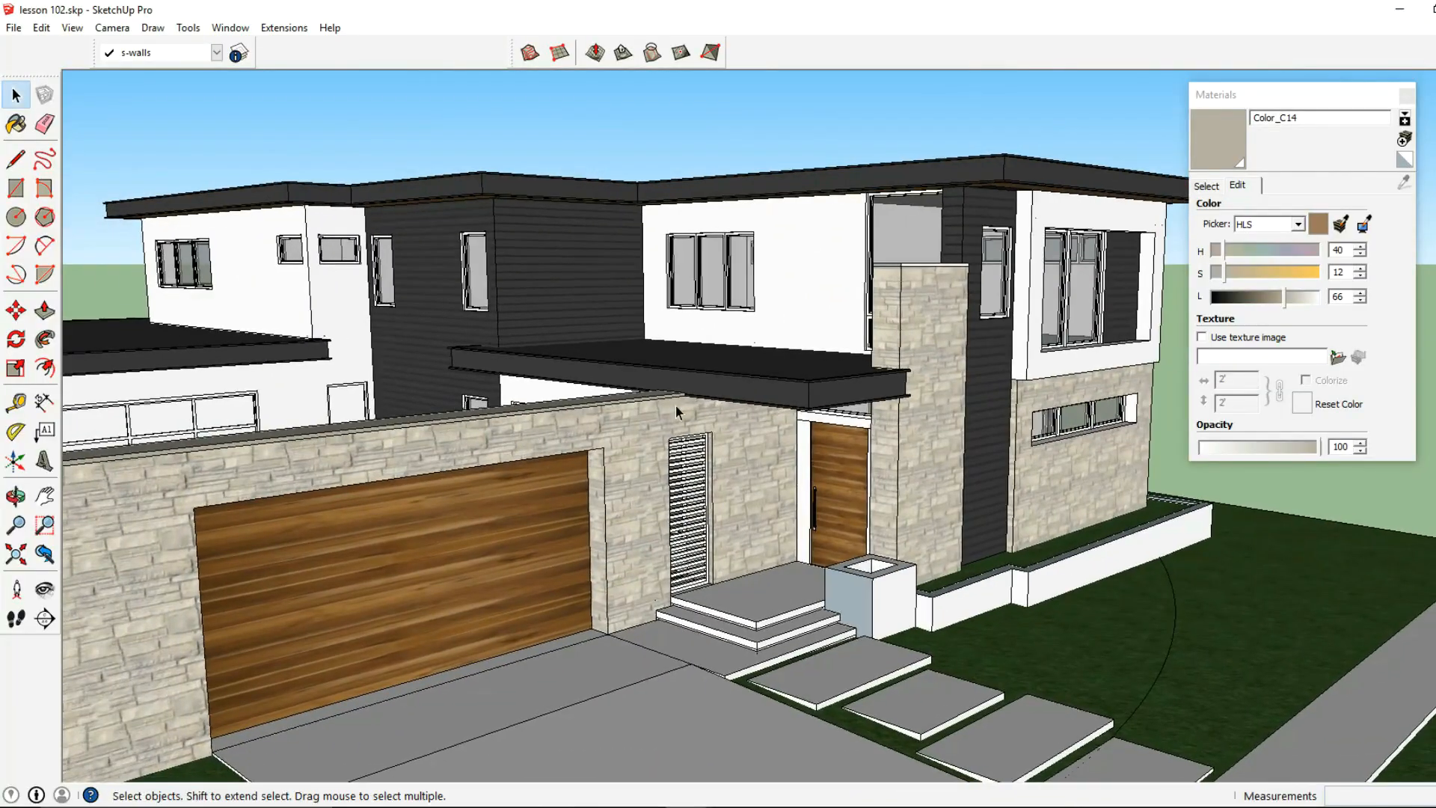
pyautogui.moveTo(936, 335); pyautogui.dragTo(753, 407, button='middle')
pyautogui.scroll(3, 754, 404)
pyautogui.doubleClick(756, 402)
pyautogui.click(675, 373)
pyautogui.tripleClick(675, 372)
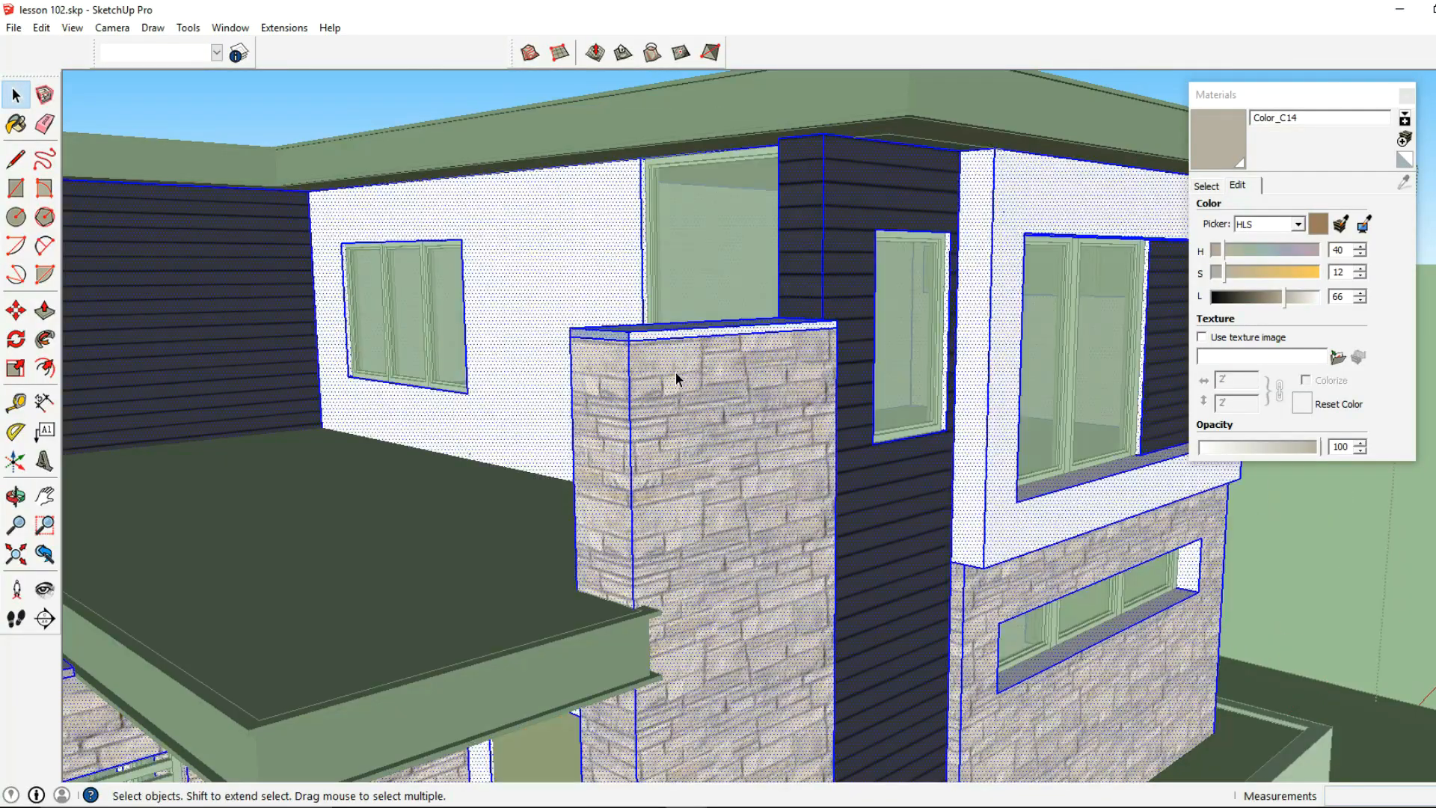
pyautogui.click(725, 391)
pyautogui.click(1207, 140)
pyautogui.moveTo(662, 337); pyautogui.dragTo(682, 414, button='middle')
pyautogui.scroll(1, 684, 407)
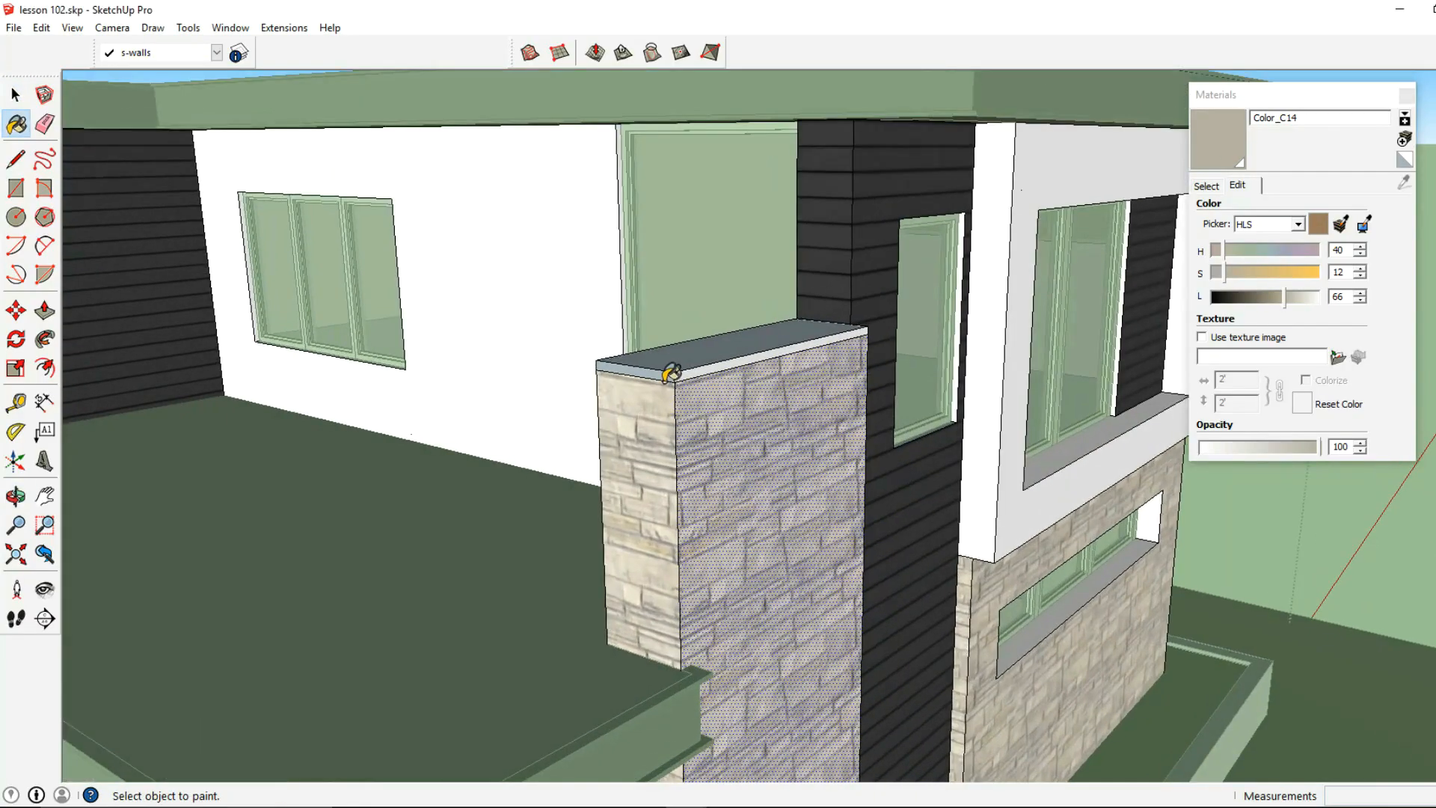
pyautogui.click(691, 370)
pyautogui.click(16, 94)
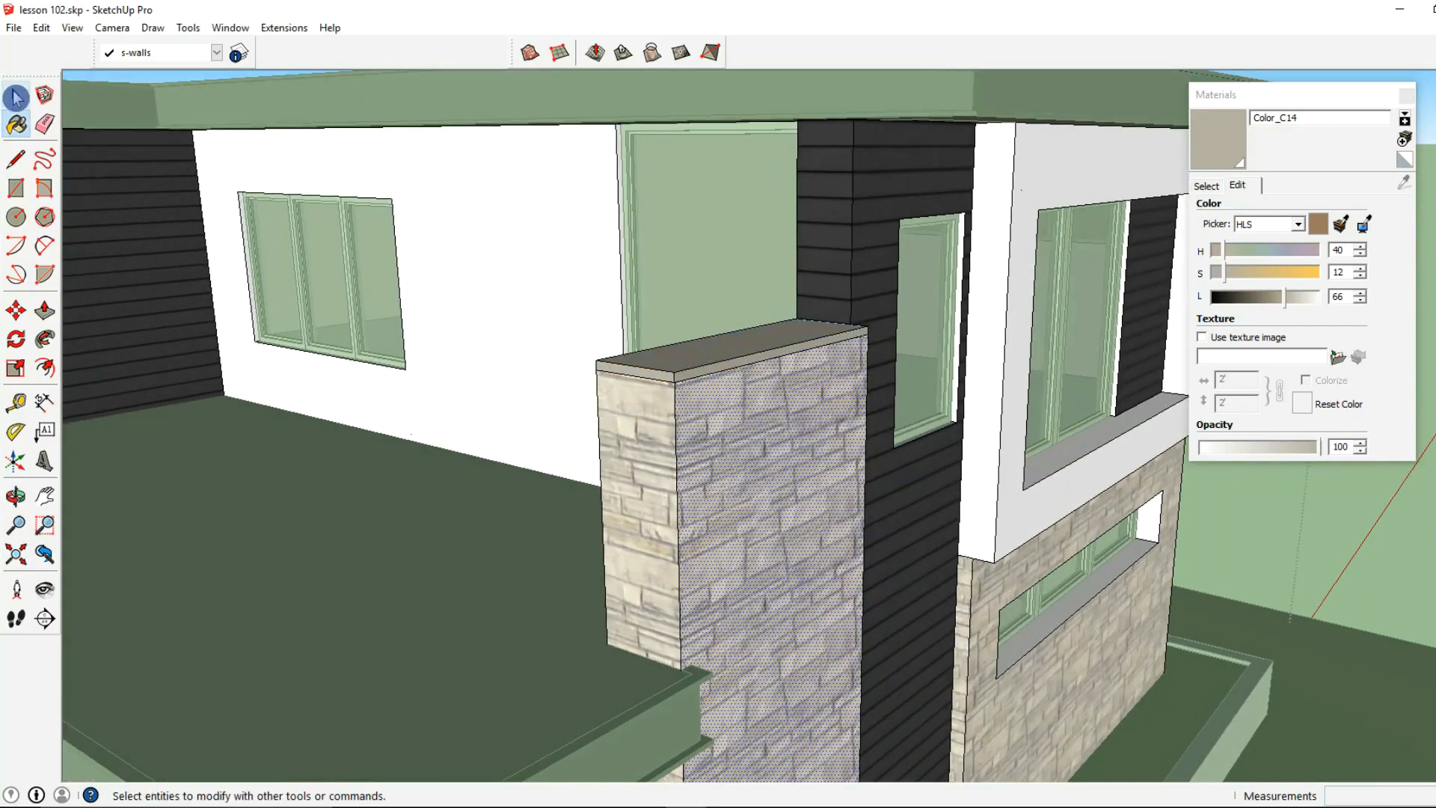
# Sample Cladding_Siding_White from the dark siding, apply it to the siding's unpainted edges beside the upper front windows, and close the walls group.
pyautogui.click(873, 213)
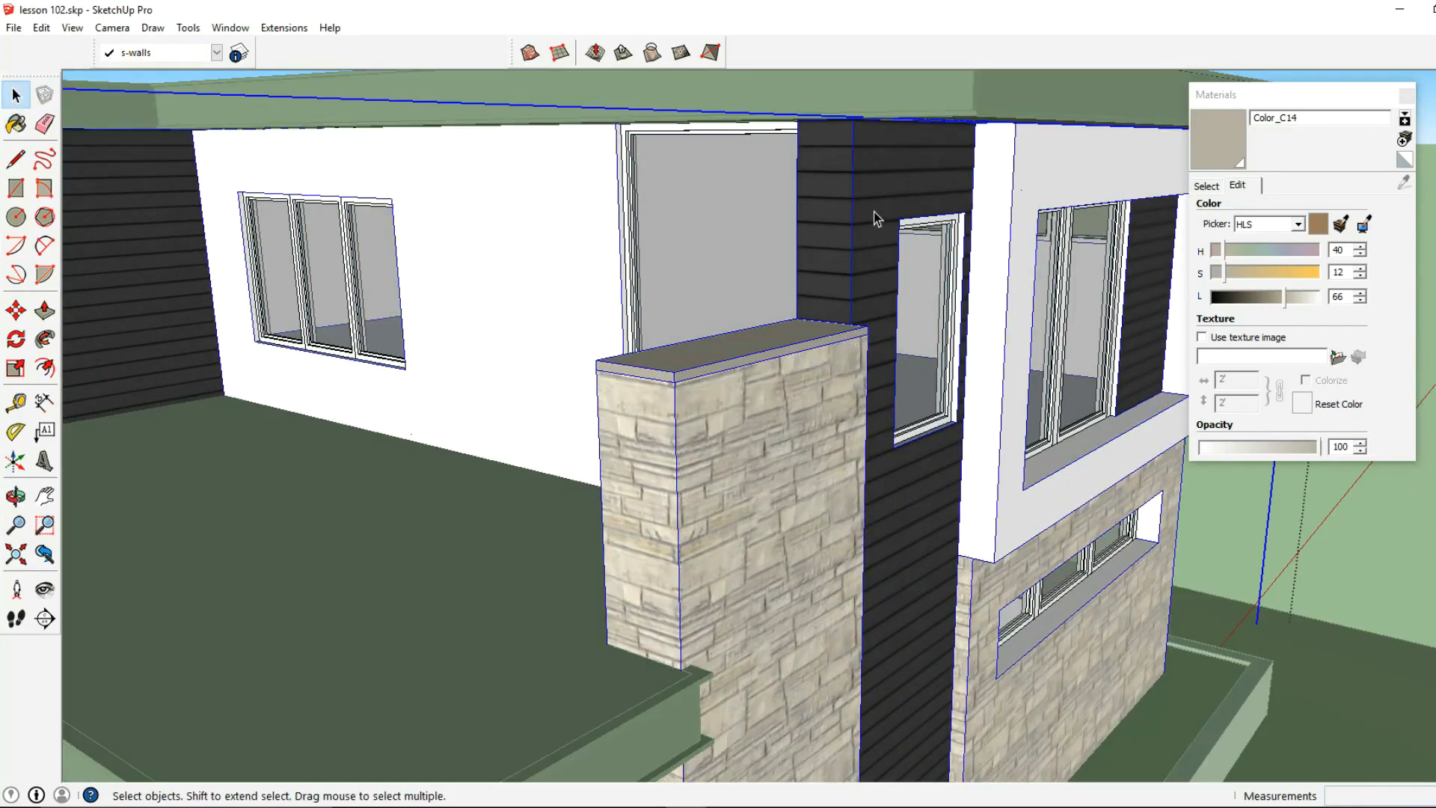
pyautogui.doubleClick(874, 212)
pyautogui.click(1216, 186)
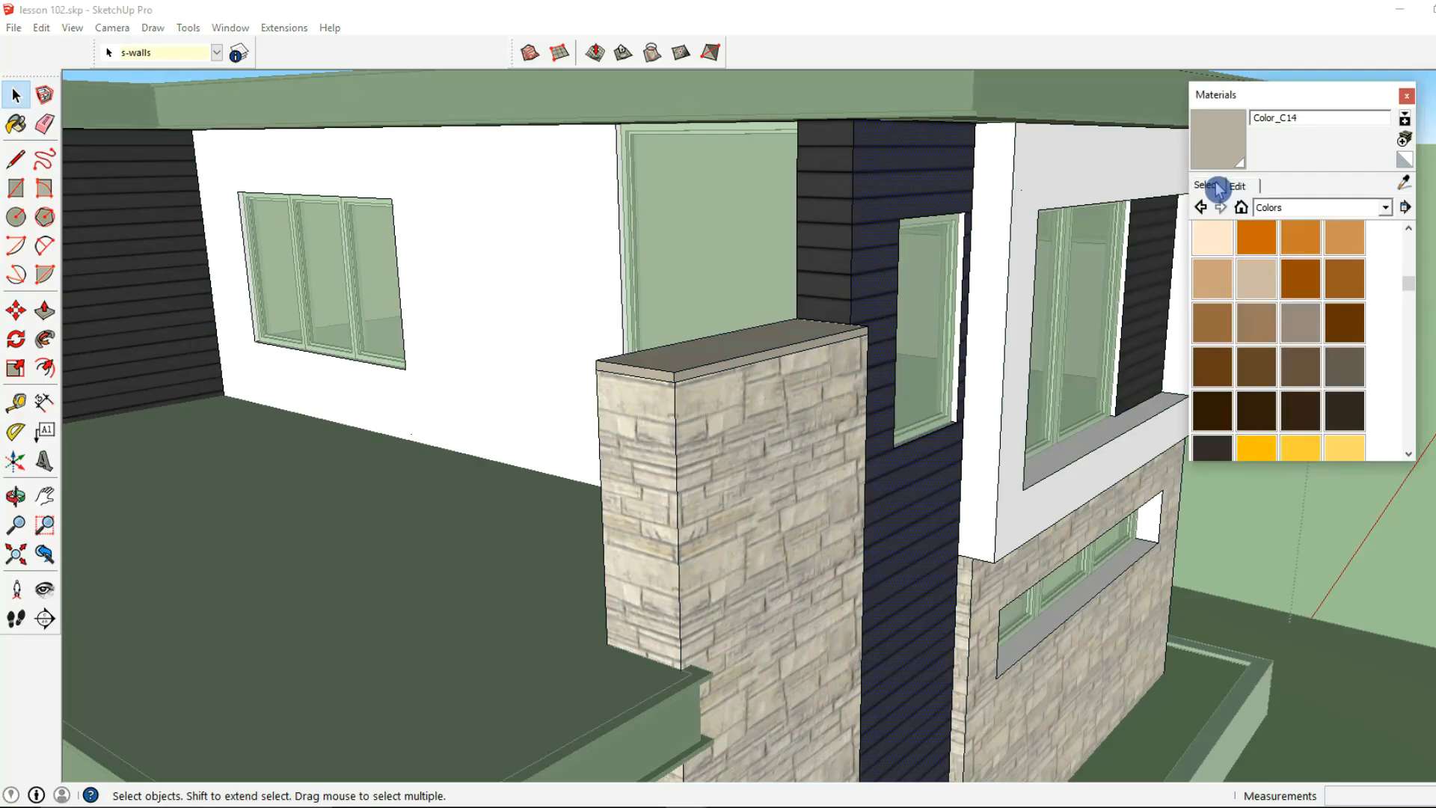
pyautogui.click(1404, 184)
pyautogui.click(959, 183)
pyautogui.scroll(3, 968, 224)
pyautogui.click(974, 239)
pyautogui.keyDown('shift'); pyautogui.moveTo(1125, 303); pyautogui.dragTo(997, 300, button='middle'); pyautogui.keyUp('shift')
pyautogui.scroll(3, 1042, 336)
pyautogui.click(1046, 337)
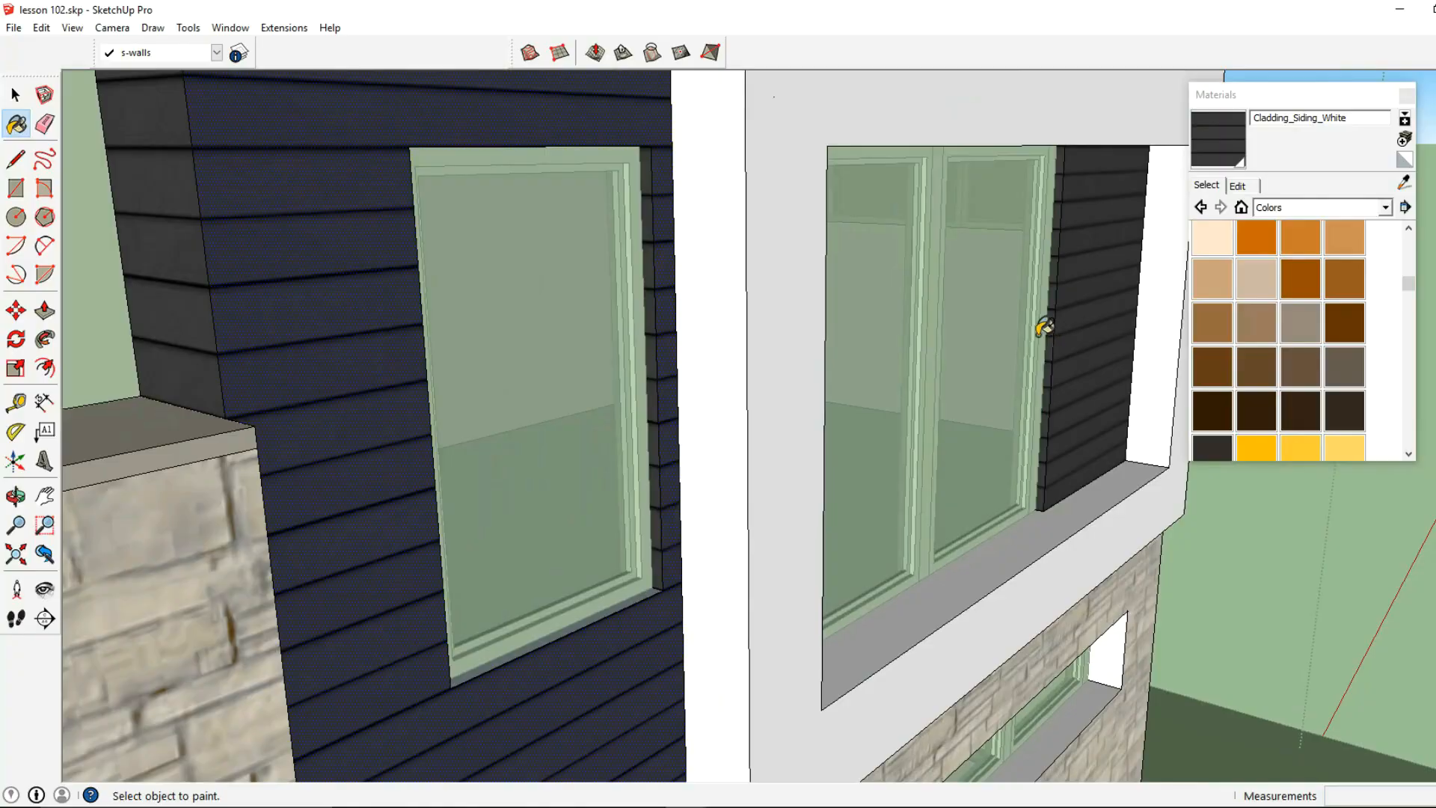
pyautogui.click(15, 95)
pyautogui.click(631, 302)
pyautogui.scroll(-6, 636, 303)
pyautogui.moveTo(673, 325); pyautogui.dragTo(359, 255, button='middle')
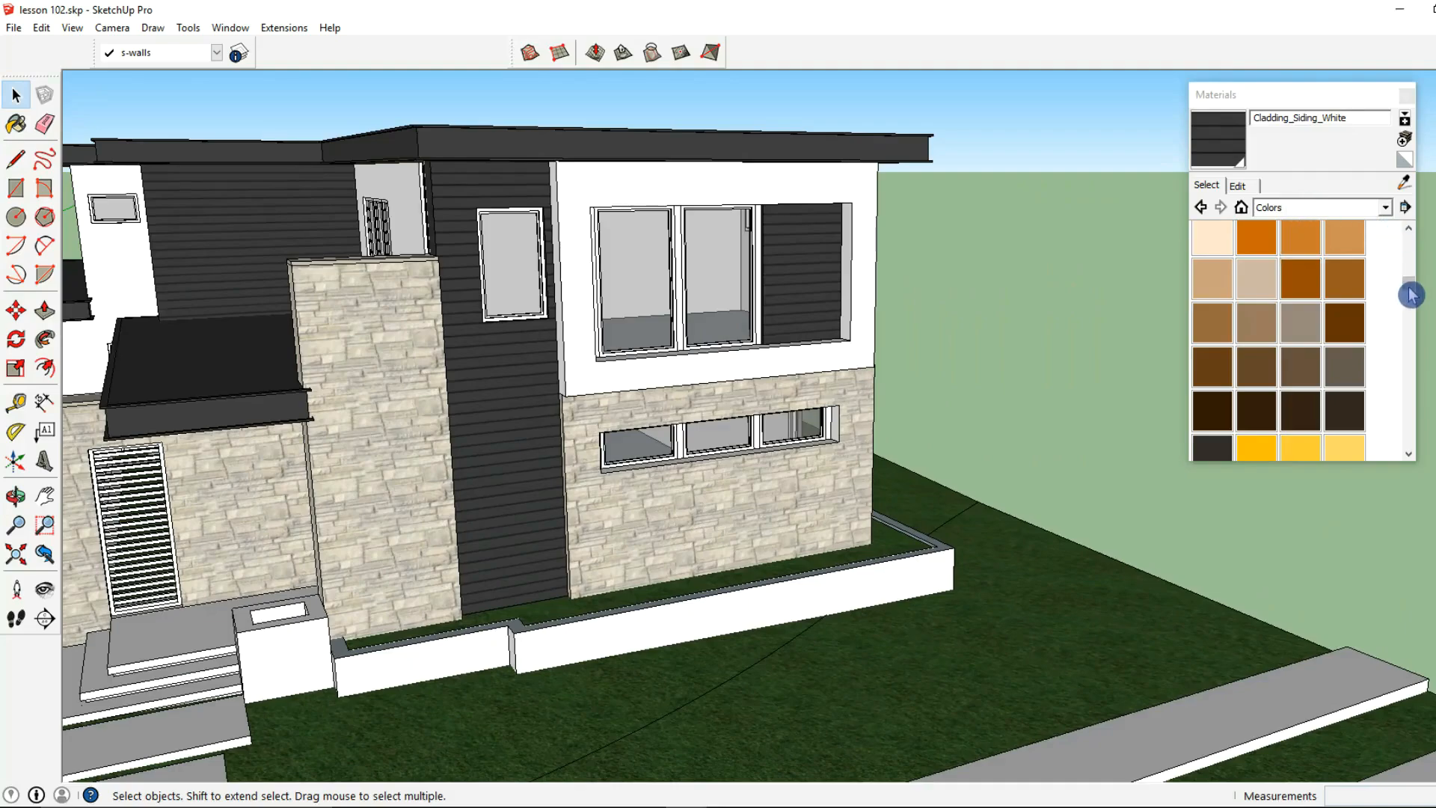
# Sample Color_007 from the main roof's dark fascia.
pyautogui.moveTo(1412, 294); pyautogui.dragTo(1409, 193)
pyautogui.click(1406, 187)
pyautogui.keyDown('shift'); pyautogui.moveTo(637, 326); pyautogui.dragTo(705, 168, button='middle'); pyautogui.keyUp('shift')
pyautogui.click(705, 163)
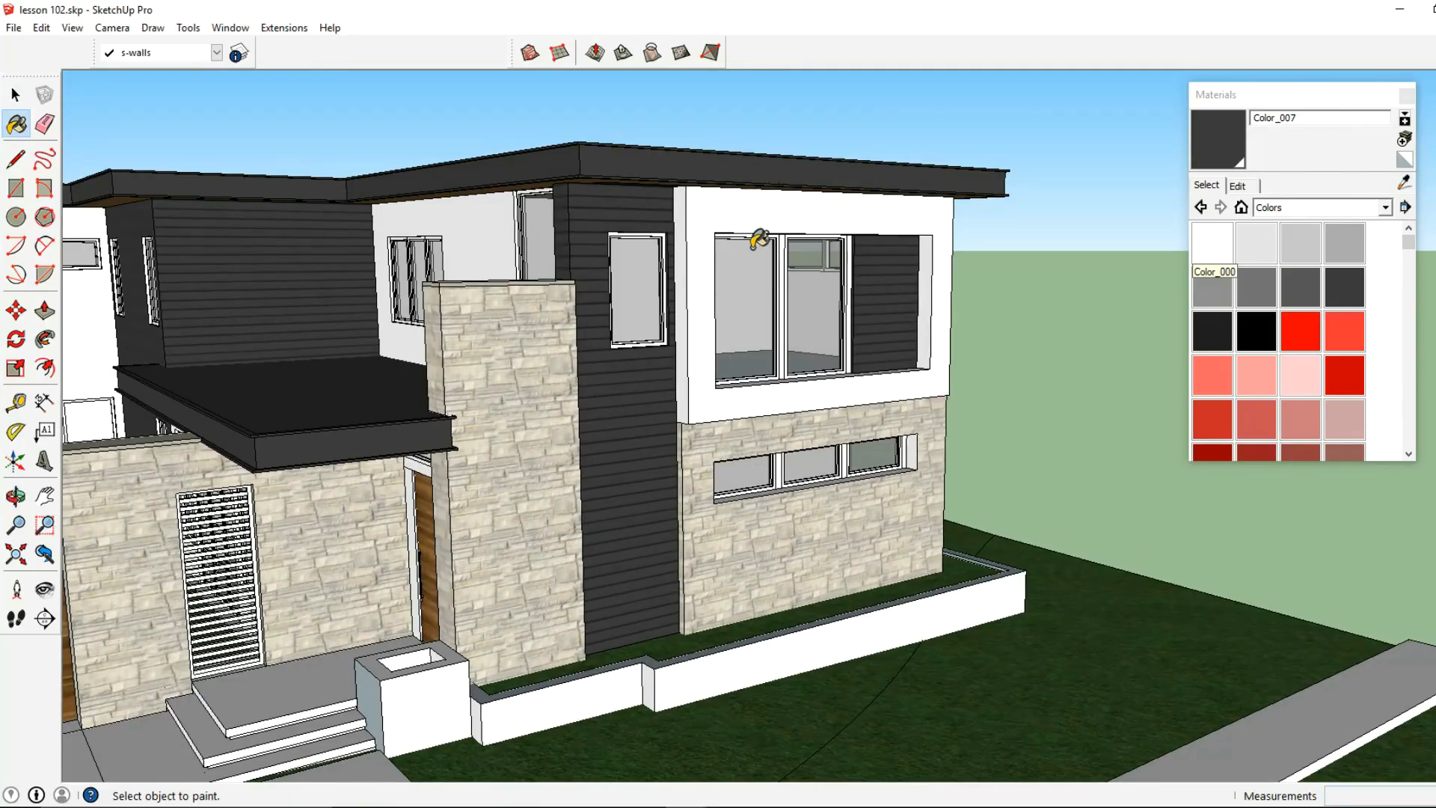
# Try to paint the upper front window's frame with Color_007 from outside its group, and undo that fill.
pyautogui.click(783, 273)
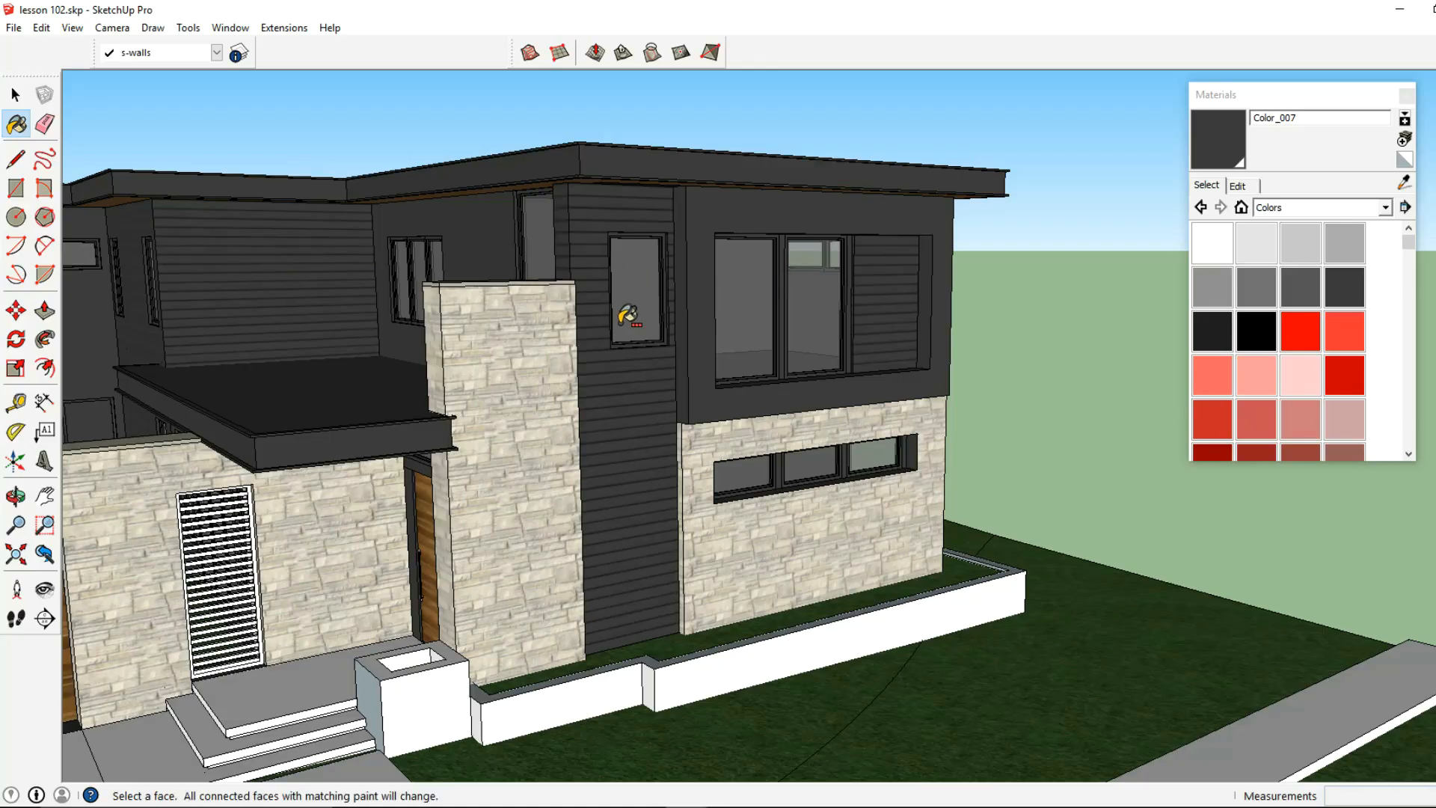
pyautogui.hotkey('ctrl', 'z')
# Open the windows and doors group and paint the upper and lower front corner windows' frames and mullions with Color_007.
pyautogui.press('space')
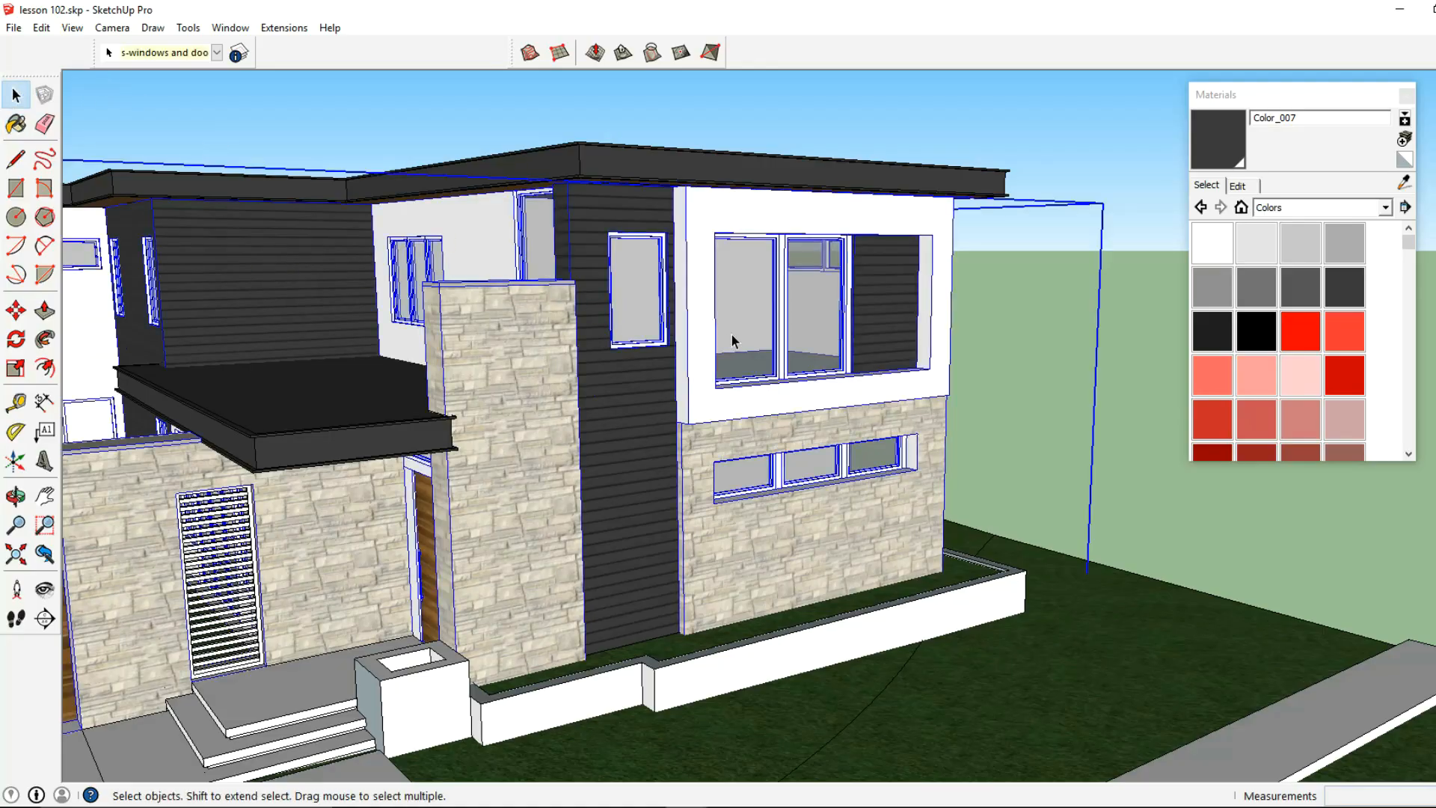
pyautogui.doubleClick(730, 333)
pyautogui.click(730, 333)
pyautogui.click(1215, 158)
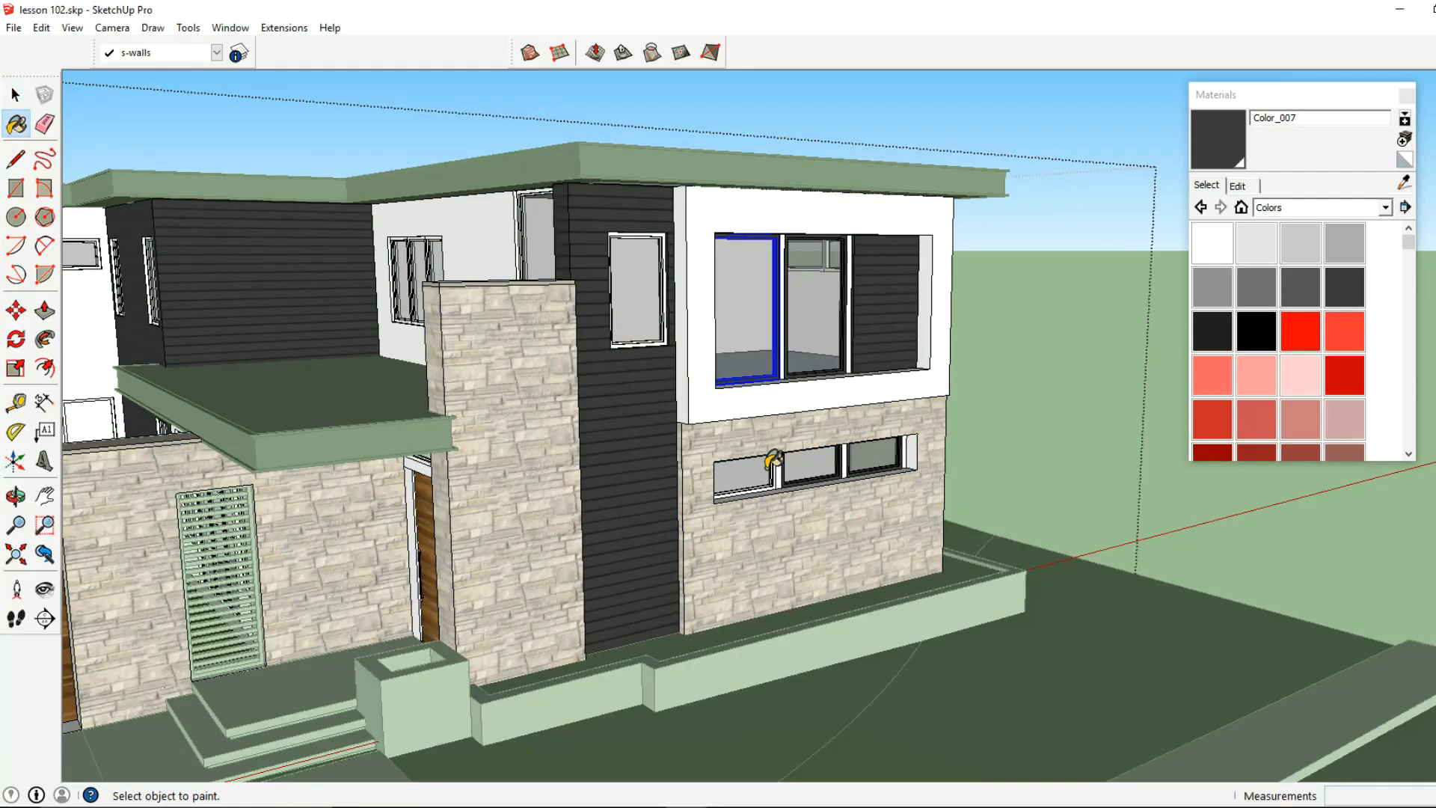
pyautogui.scroll(5, 818, 471)
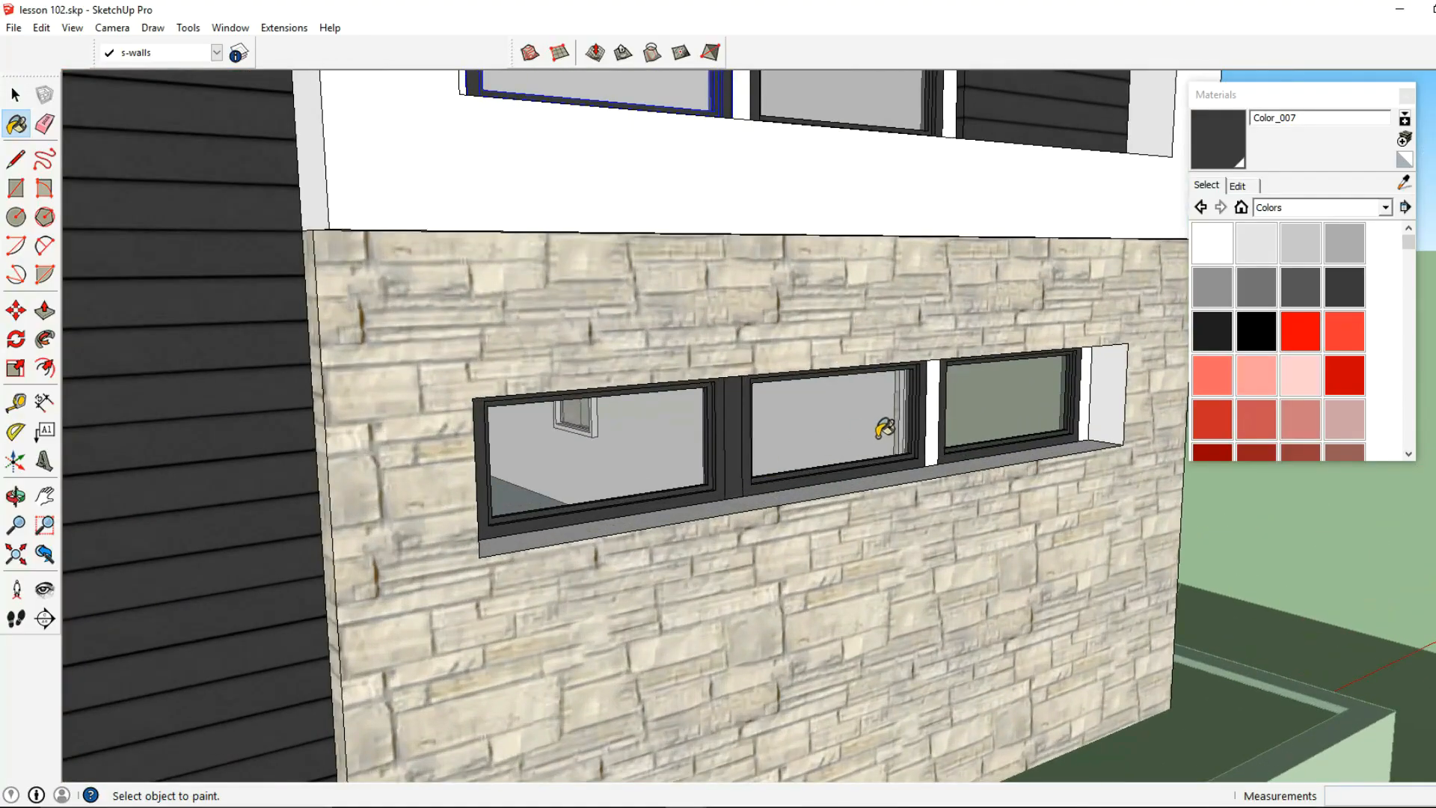
pyautogui.click(934, 424)
pyautogui.click(1083, 423)
pyautogui.keyDown('shift'); pyautogui.moveTo(931, 327); pyautogui.dragTo(843, 506, button='middle'); pyautogui.keyUp('shift')
pyautogui.click(866, 279)
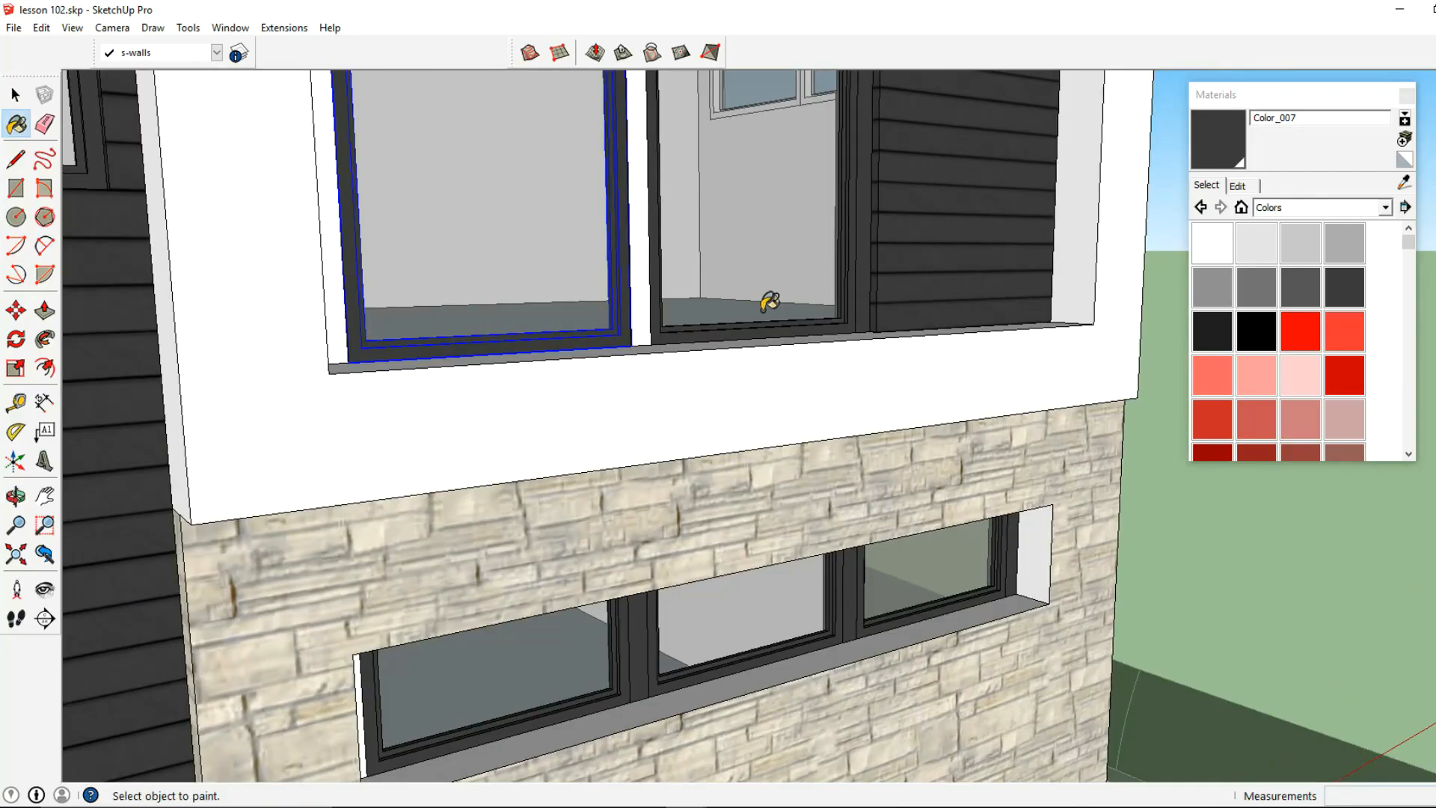
pyautogui.click(648, 299)
pyautogui.click(349, 336)
# Paint the window frames along the house's side elevation with Color_007.
pyautogui.scroll(-5, 349, 336)
pyautogui.moveTo(529, 321)
pyautogui.mouseDown(button='middle')
pyautogui.moveTo(576, 401)
pyautogui.moveTo(564, 383)
pyautogui.mouseUp(button='middle')
pyautogui.click(558, 204)
pyautogui.keyDown('shift'); pyautogui.moveTo(707, 243); pyautogui.dragTo(559, 394, button='middle'); pyautogui.keyUp('shift')
pyautogui.scroll(3, 559, 395)
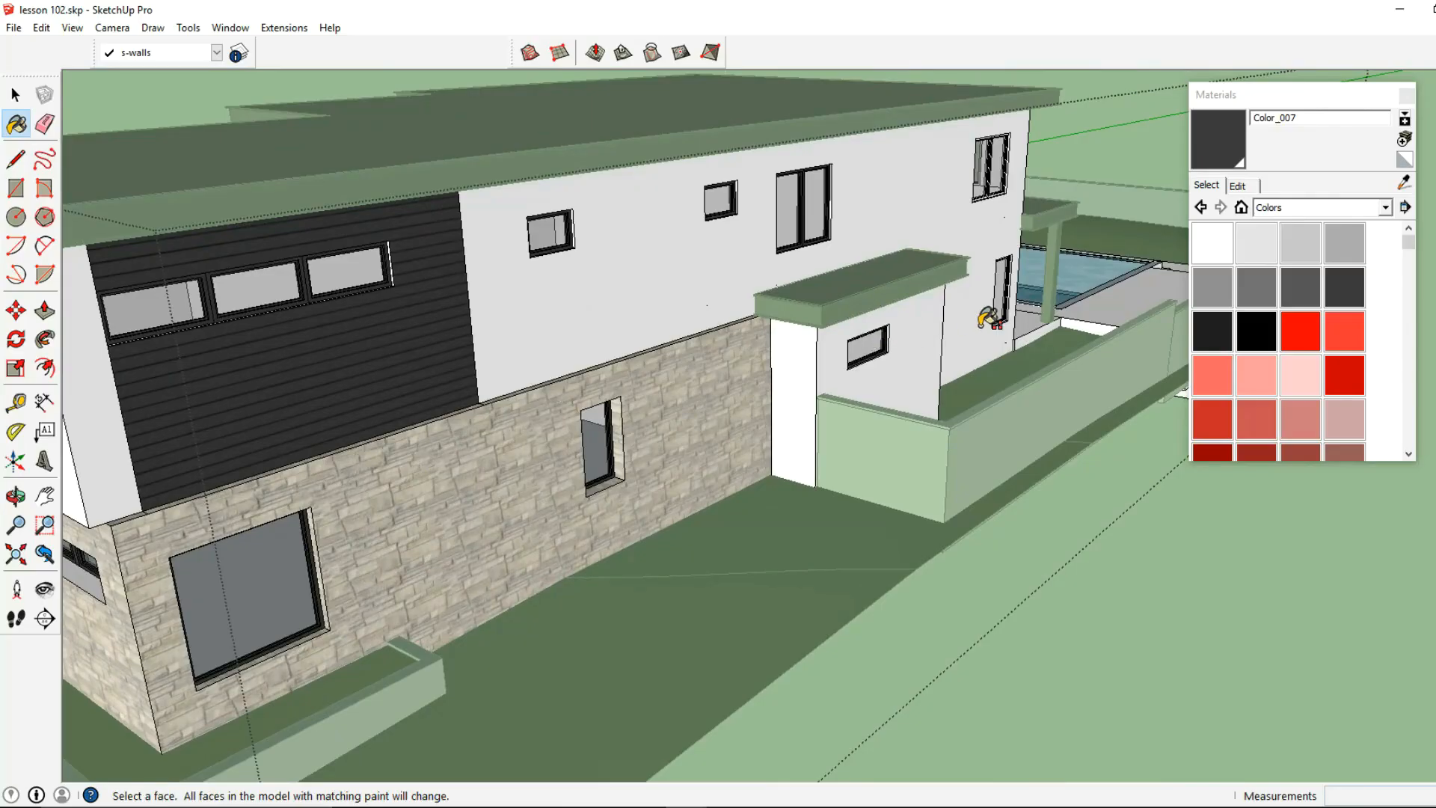
# Paint the rear window frames and the sliding door frames facing the pool with Color_007.
pyautogui.moveTo(868, 337); pyautogui.dragTo(762, 358, button='middle')
pyautogui.moveTo(769, 257); pyautogui.dragTo(628, 276, button='middle')
pyautogui.scroll(5, 629, 276)
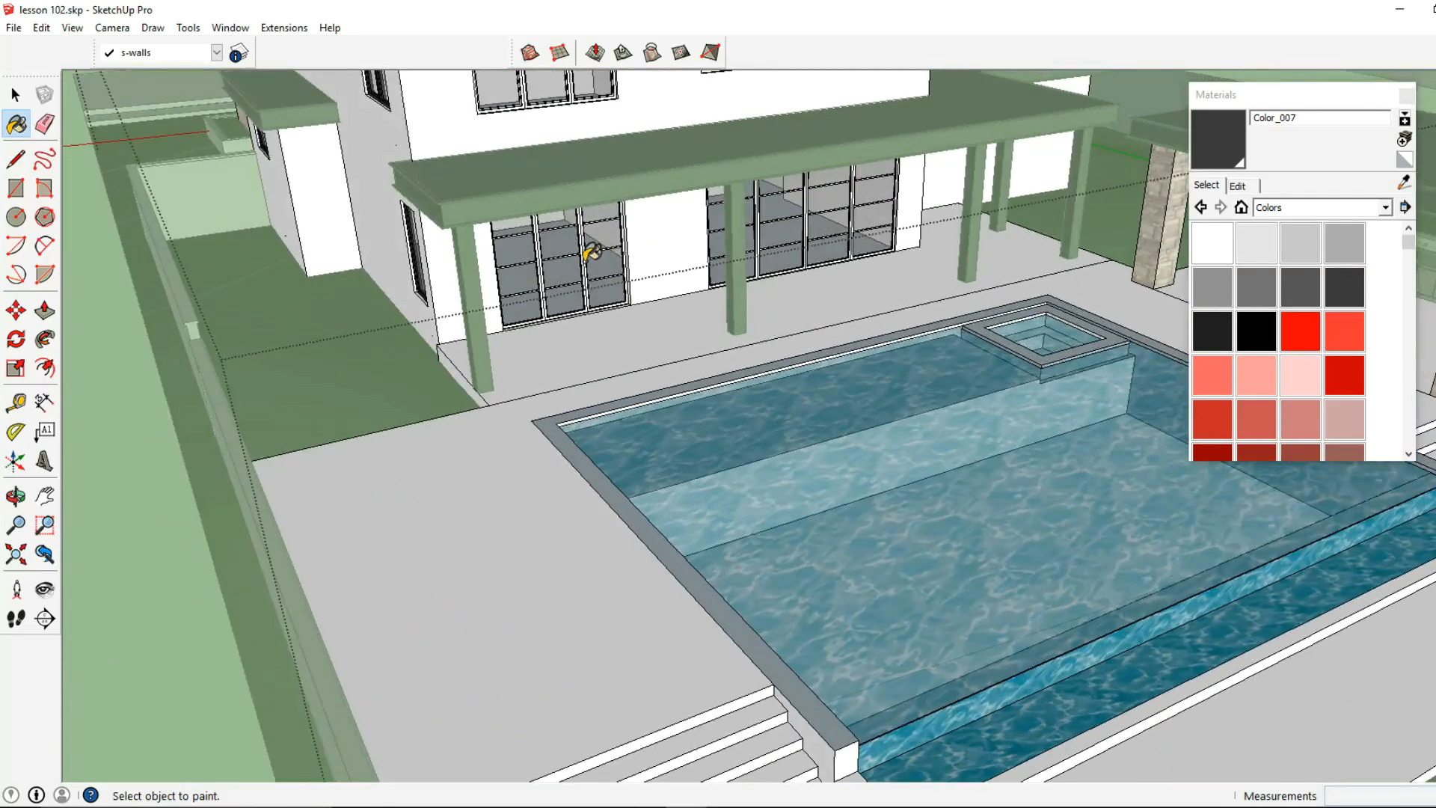
pyautogui.scroll(-3, 509, 273)
pyautogui.moveTo(622, 238); pyautogui.dragTo(513, 228, button='middle')
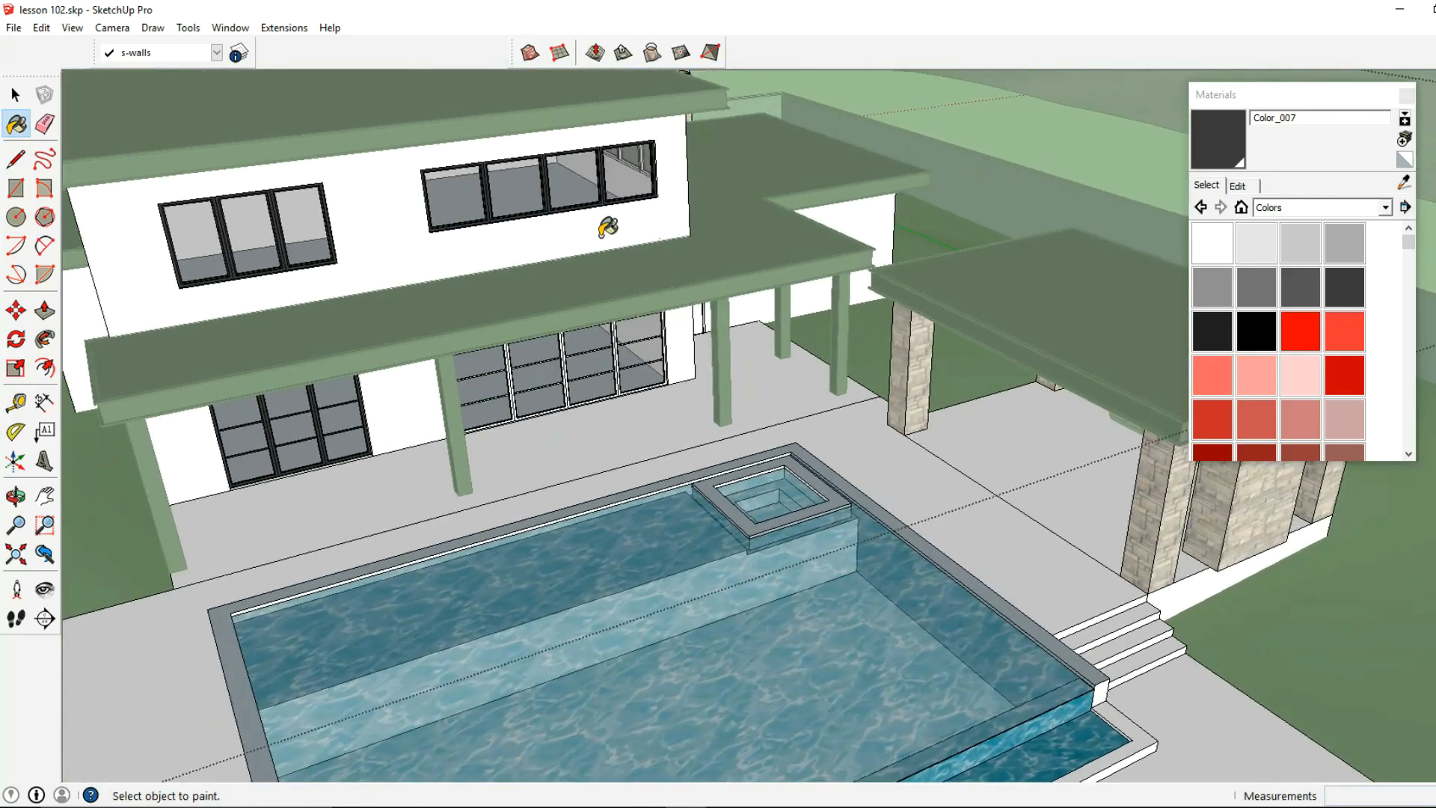
pyautogui.click(625, 350)
pyautogui.click(527, 381)
pyautogui.click(503, 385)
# Paint the courtyard window and door frames with Color_007, undo the last fill, and close the windows and doors group.
pyautogui.moveTo(570, 368); pyautogui.dragTo(757, 210, button='middle')
pyautogui.keyDown('shift'); pyautogui.click(930, 211); pyautogui.keyUp('shift')
pyautogui.moveTo(922, 217)
pyautogui.mouseDown(button='middle')
pyautogui.moveTo(449, 266)
pyautogui.moveTo(655, 172)
pyautogui.mouseUp(button='middle')
pyautogui.click(601, 251)
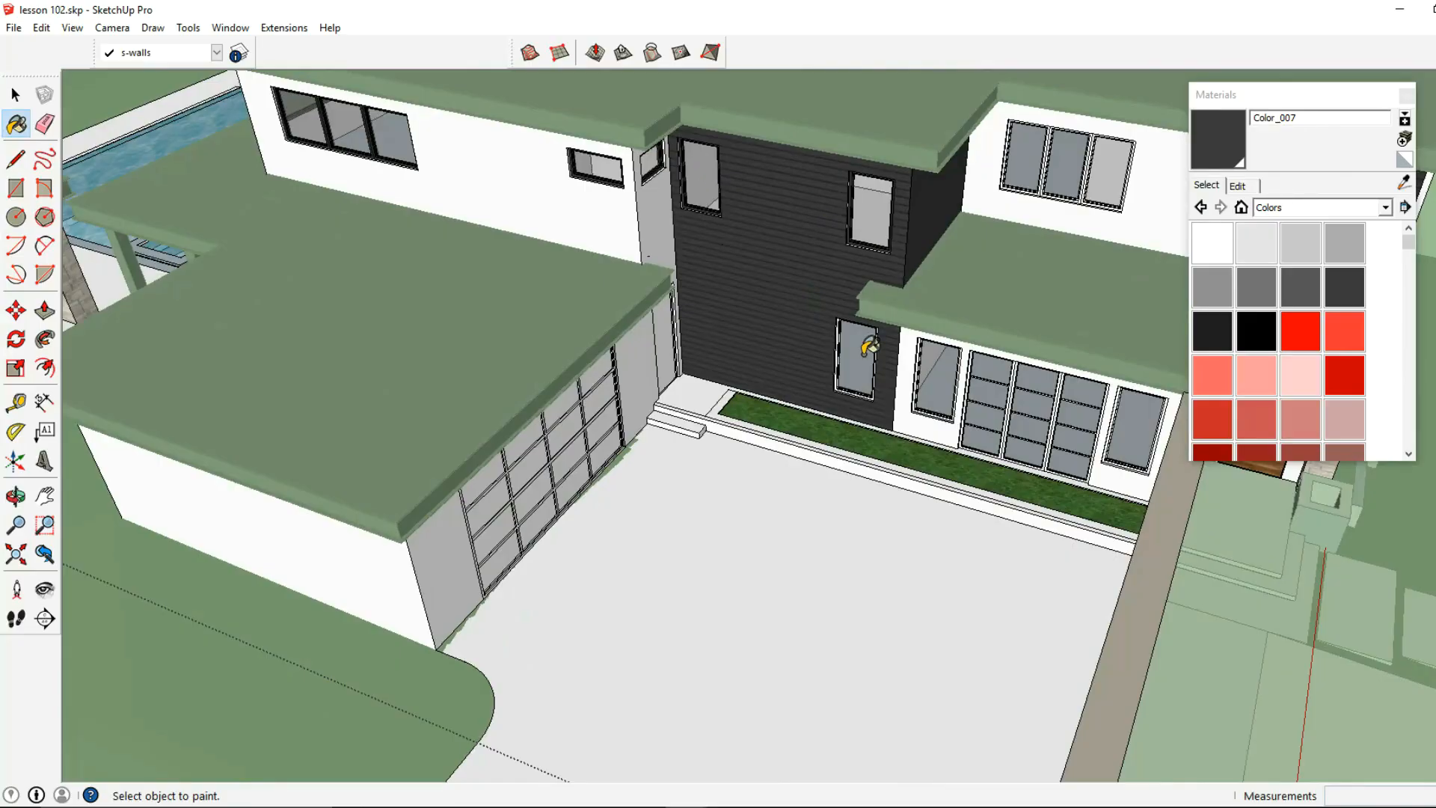
pyautogui.click(930, 374)
pyautogui.moveTo(929, 374)
pyautogui.mouseDown(button='middle')
pyautogui.moveTo(633, 346)
pyautogui.moveTo(643, 315)
pyautogui.moveTo(598, 256)
pyautogui.moveTo(590, 308)
pyautogui.moveTo(598, 295)
pyautogui.mouseUp(button='middle')
pyautogui.hotkey('ctrl', 'z')
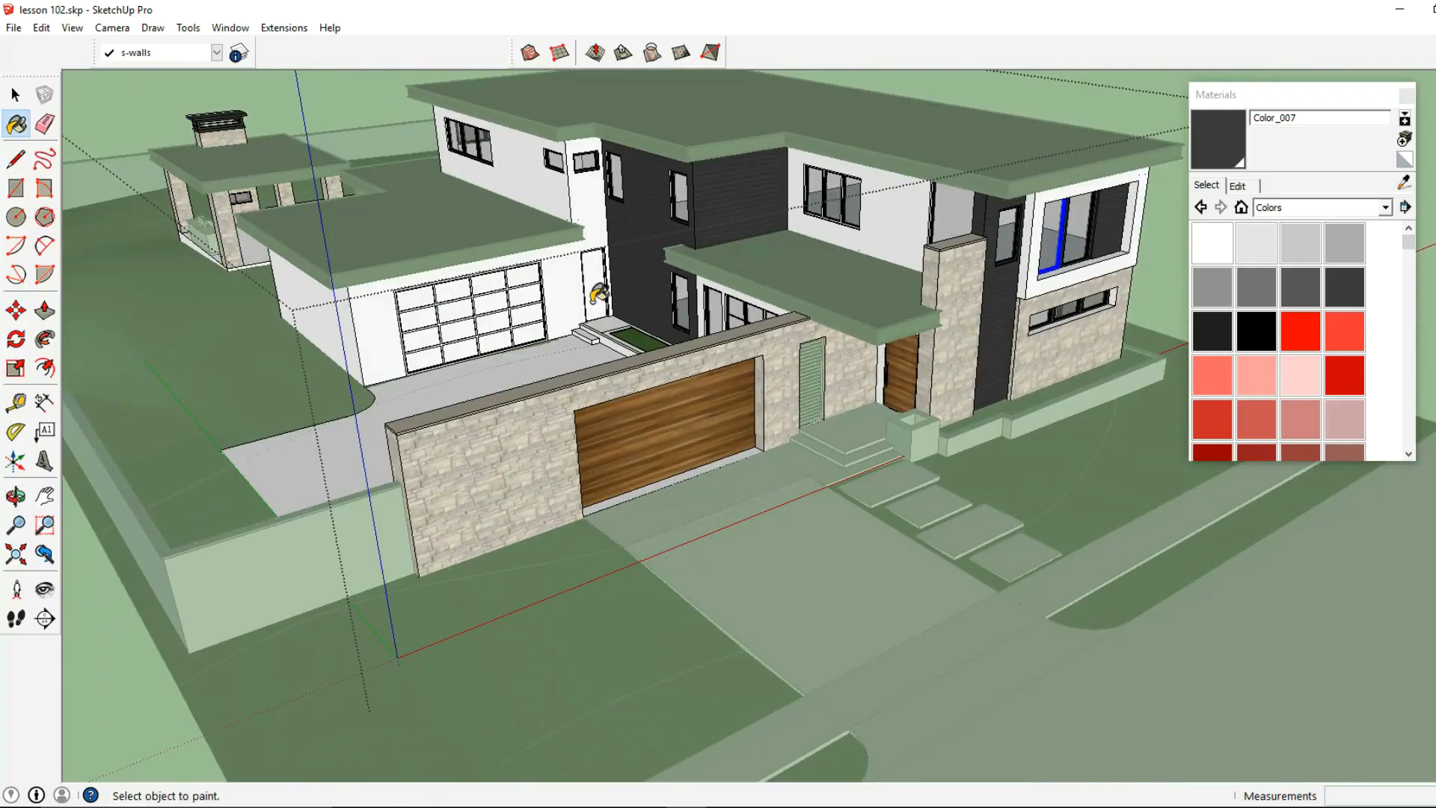
pyautogui.moveTo(540, 305); pyautogui.dragTo(821, 320, button='middle')
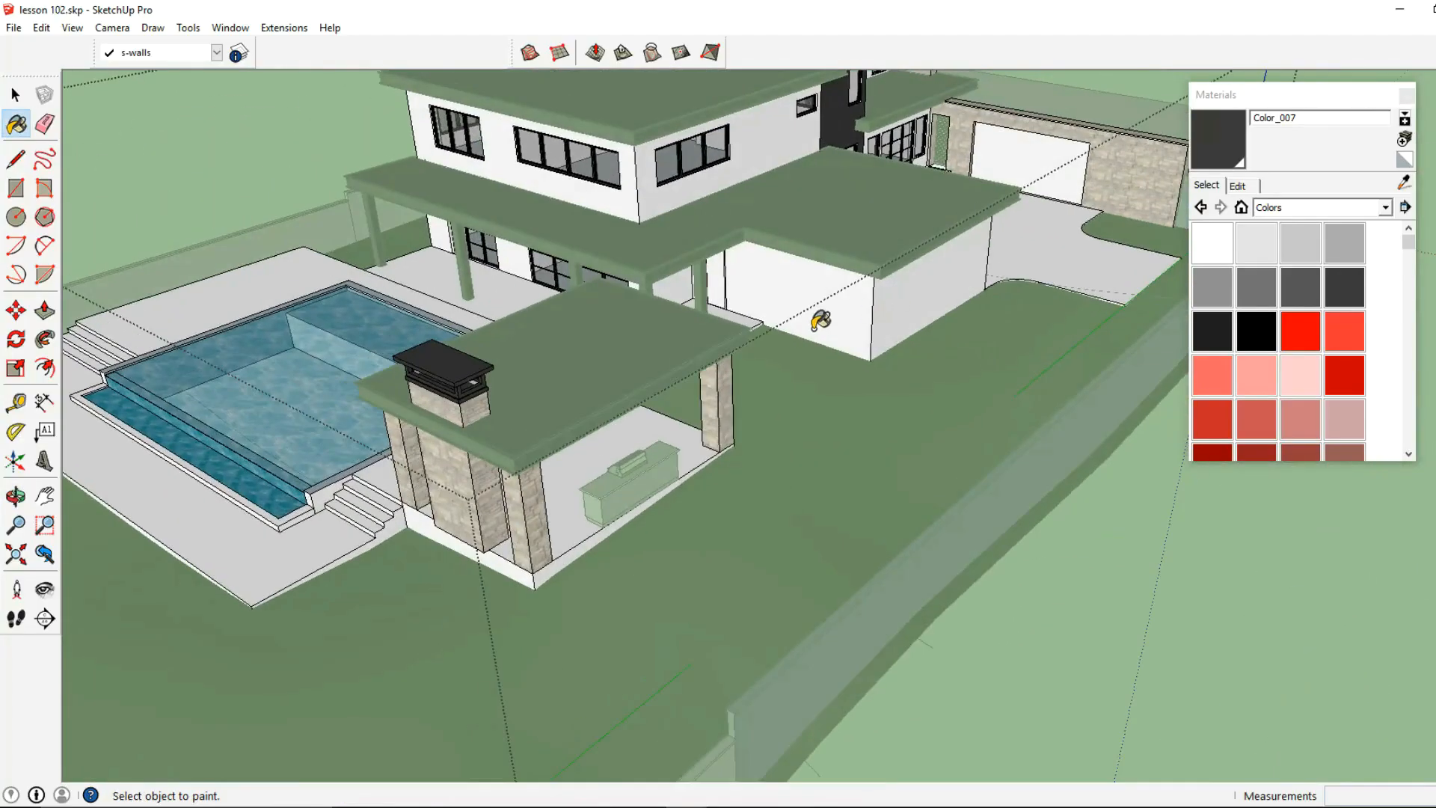
pyautogui.moveTo(661, 334); pyautogui.dragTo(873, 409, button='middle')
pyautogui.click(21, 101)
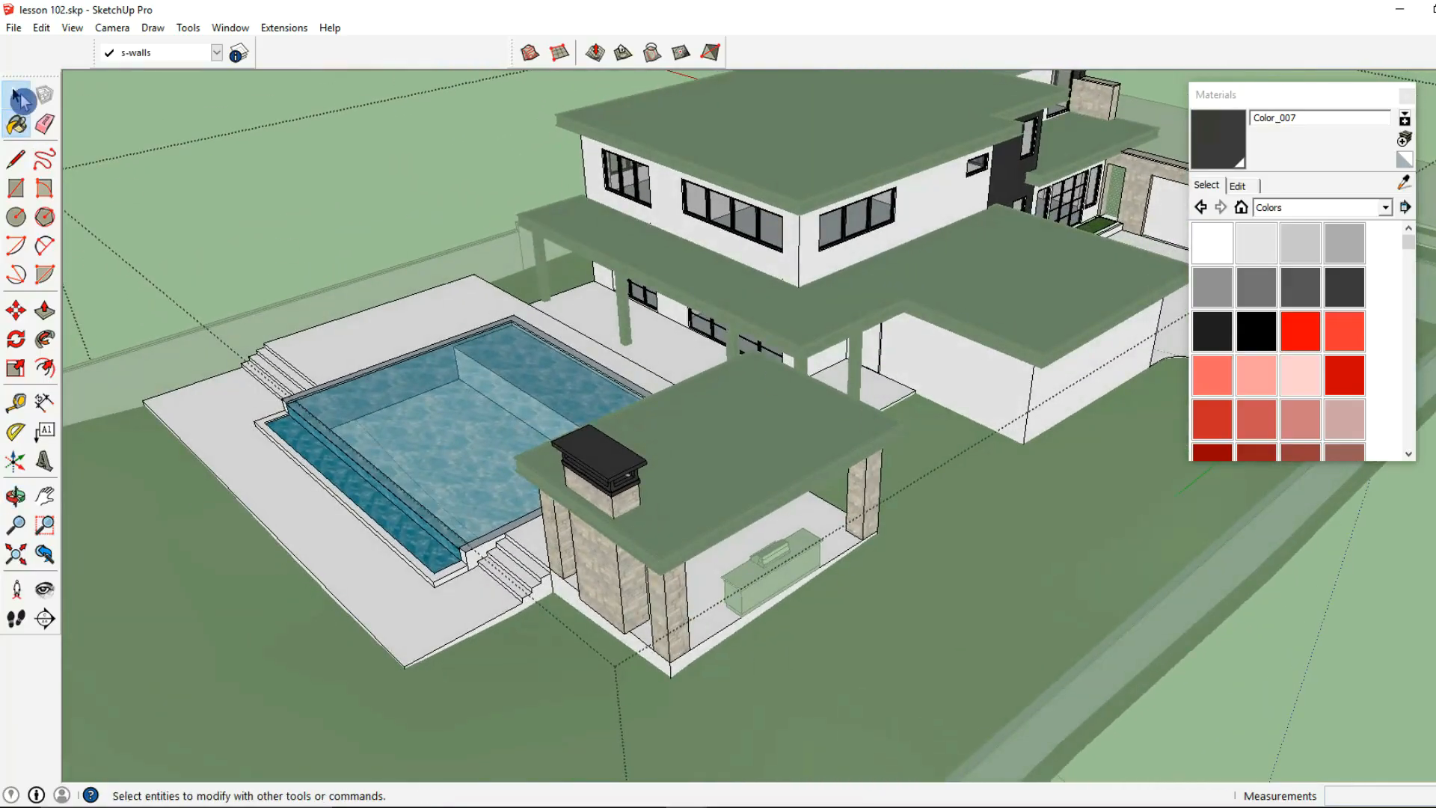
pyautogui.click(330, 226)
# Open the lot group, sample Stone_Sandstone_Ashlar_Light from the wall and apply it to the entrance planter box's sides, rim and inner faces.
pyautogui.moveTo(326, 226); pyautogui.dragTo(706, 360, button='middle')
pyautogui.scroll(6, 706, 360)
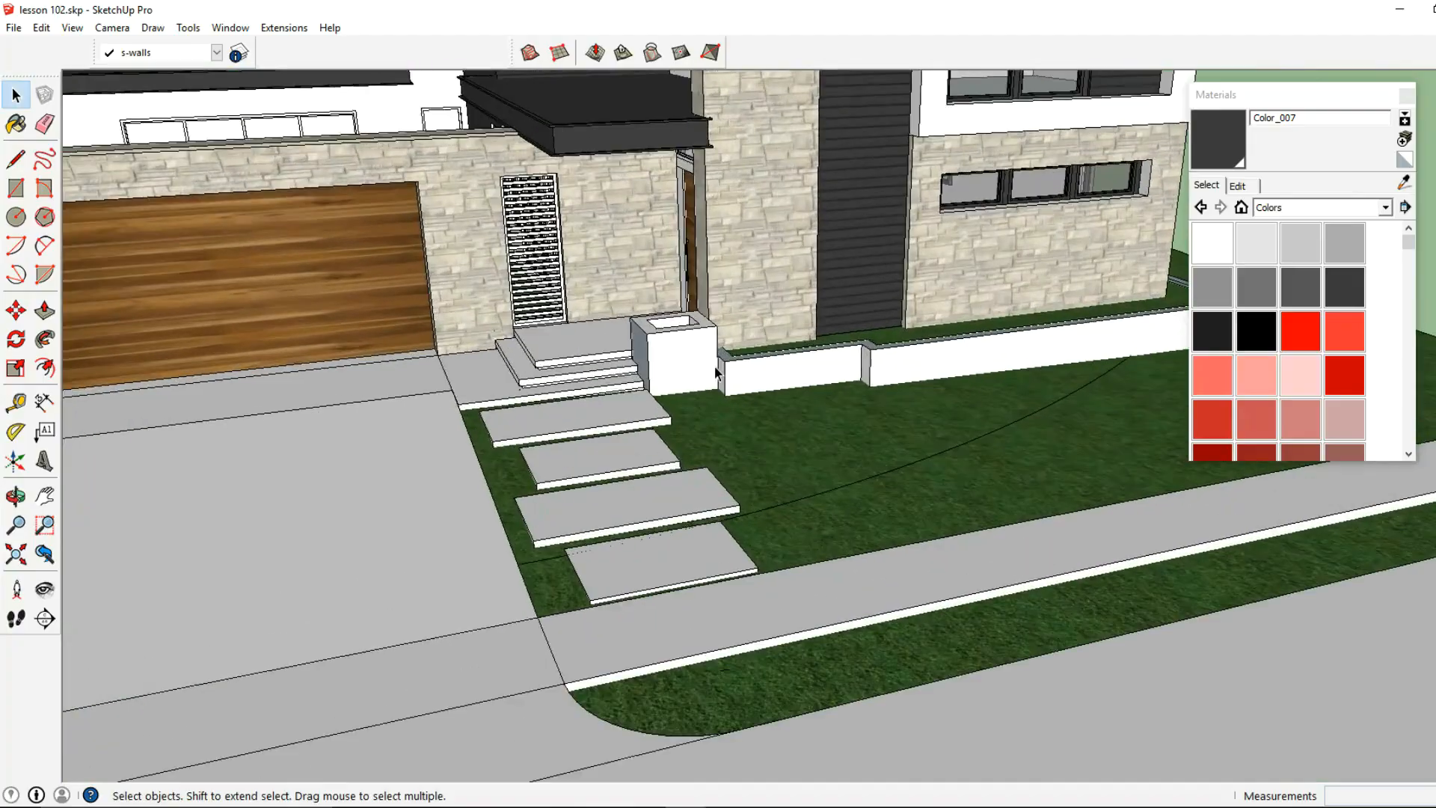
pyautogui.scroll(-3, 706, 360)
pyautogui.doubleClick(692, 357)
pyautogui.tripleClick(692, 358)
pyautogui.scroll(3, 683, 358)
pyautogui.click(683, 359)
pyautogui.click(1403, 184)
pyautogui.moveTo(654, 351); pyautogui.dragTo(799, 386, button='middle')
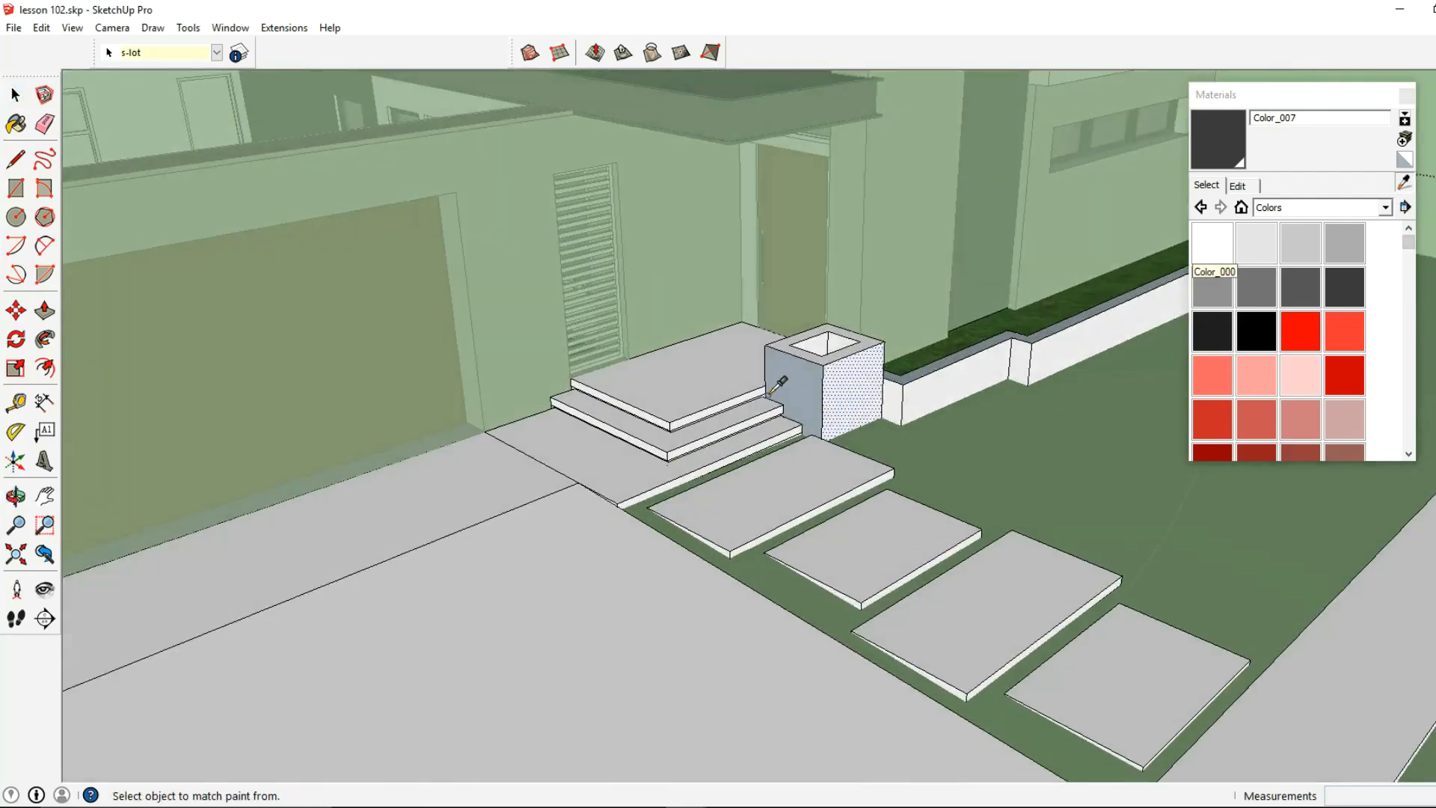
pyautogui.scroll(3, 782, 388)
pyautogui.click(744, 322)
pyautogui.click(833, 405)
pyautogui.click(882, 381)
pyautogui.click(836, 328)
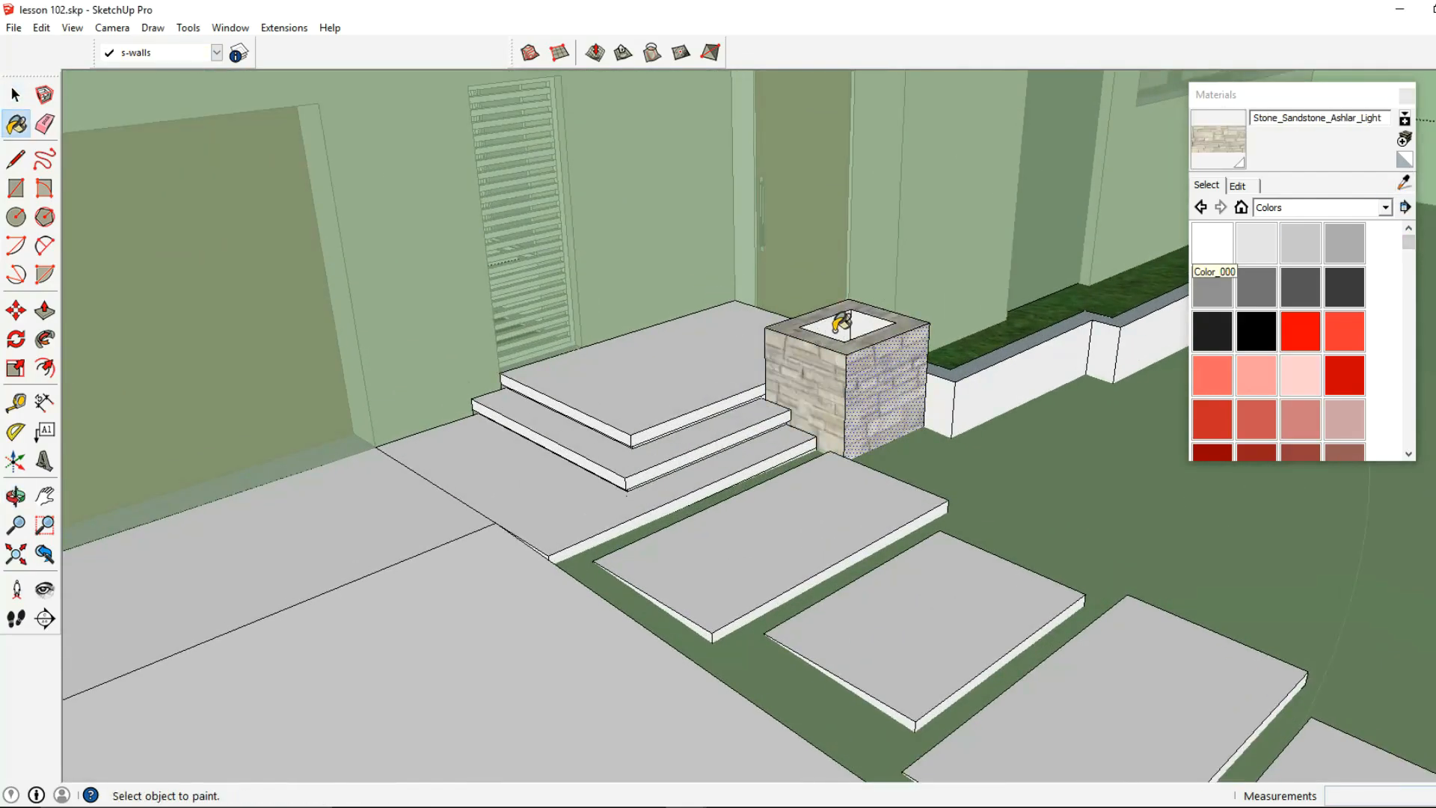
pyautogui.moveTo(871, 318)
pyautogui.mouseDown(button='middle')
pyautogui.moveTo(420, 426)
pyautogui.moveTo(752, 423)
pyautogui.mouseUp(button='middle')
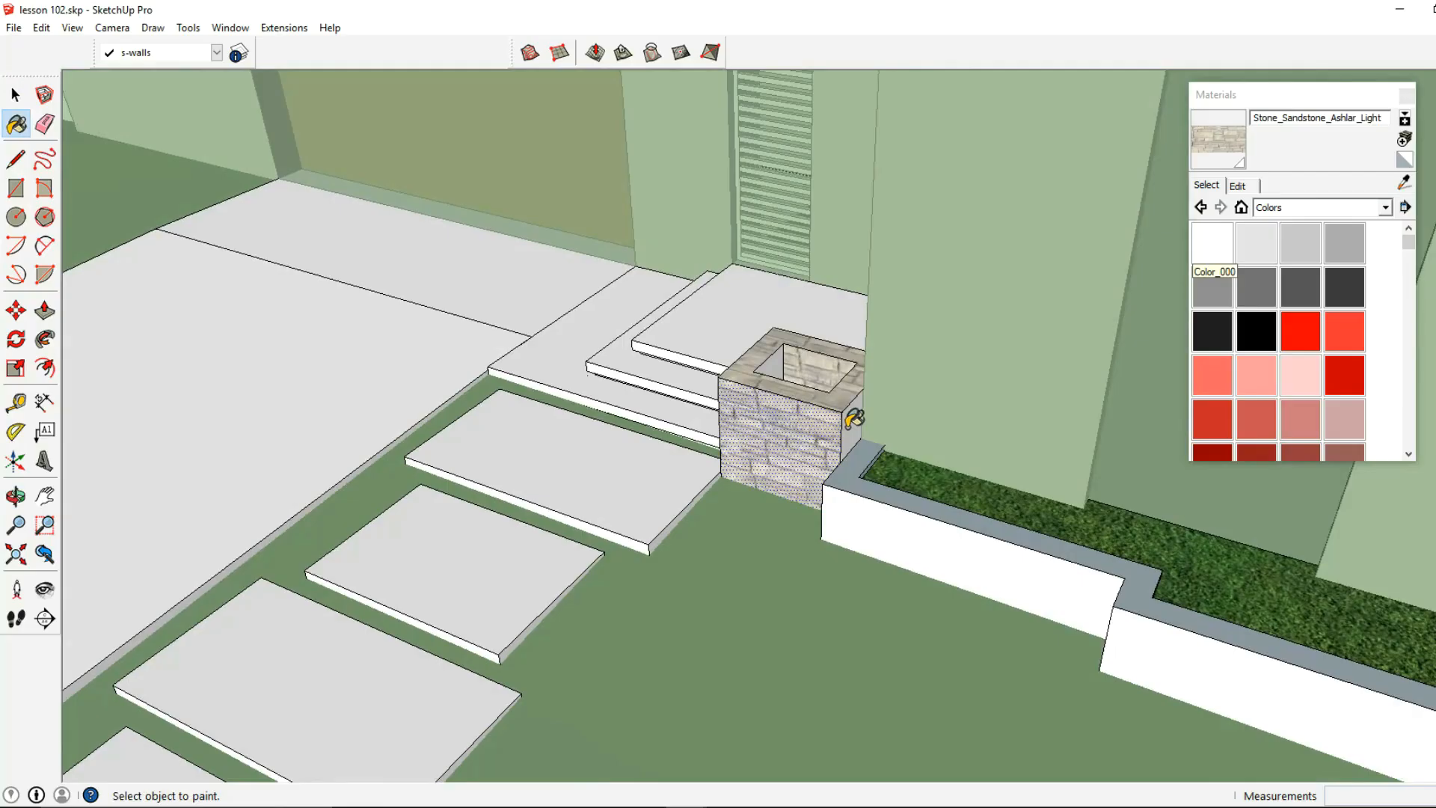
# Push/Pull the entrance planter box's inner floor up to just below its rim.
pyautogui.click(47, 314)
pyautogui.moveTo(479, 419)
pyautogui.mouseDown(button='middle')
pyautogui.moveTo(596, 483)
pyautogui.moveTo(818, 512)
pyautogui.mouseUp(button='middle')
pyautogui.scroll(2, 855, 467)
pyautogui.press('Escape')
pyautogui.click(852, 448)
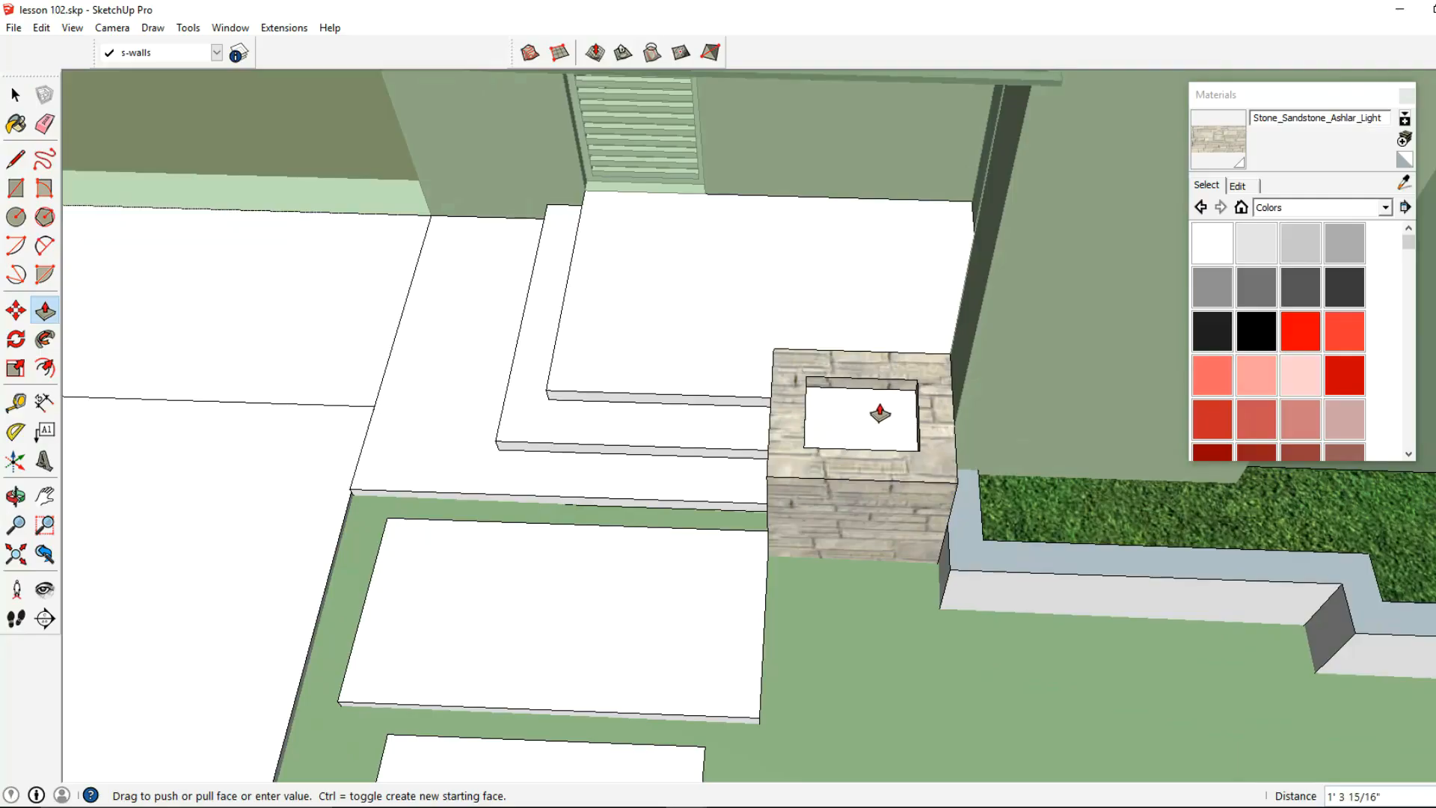
# Sample Vegetation_Grass_Artificial from the planter bed, apply it to the entrance planter box's inner floor, and close the lot group.
pyautogui.click(1403, 182)
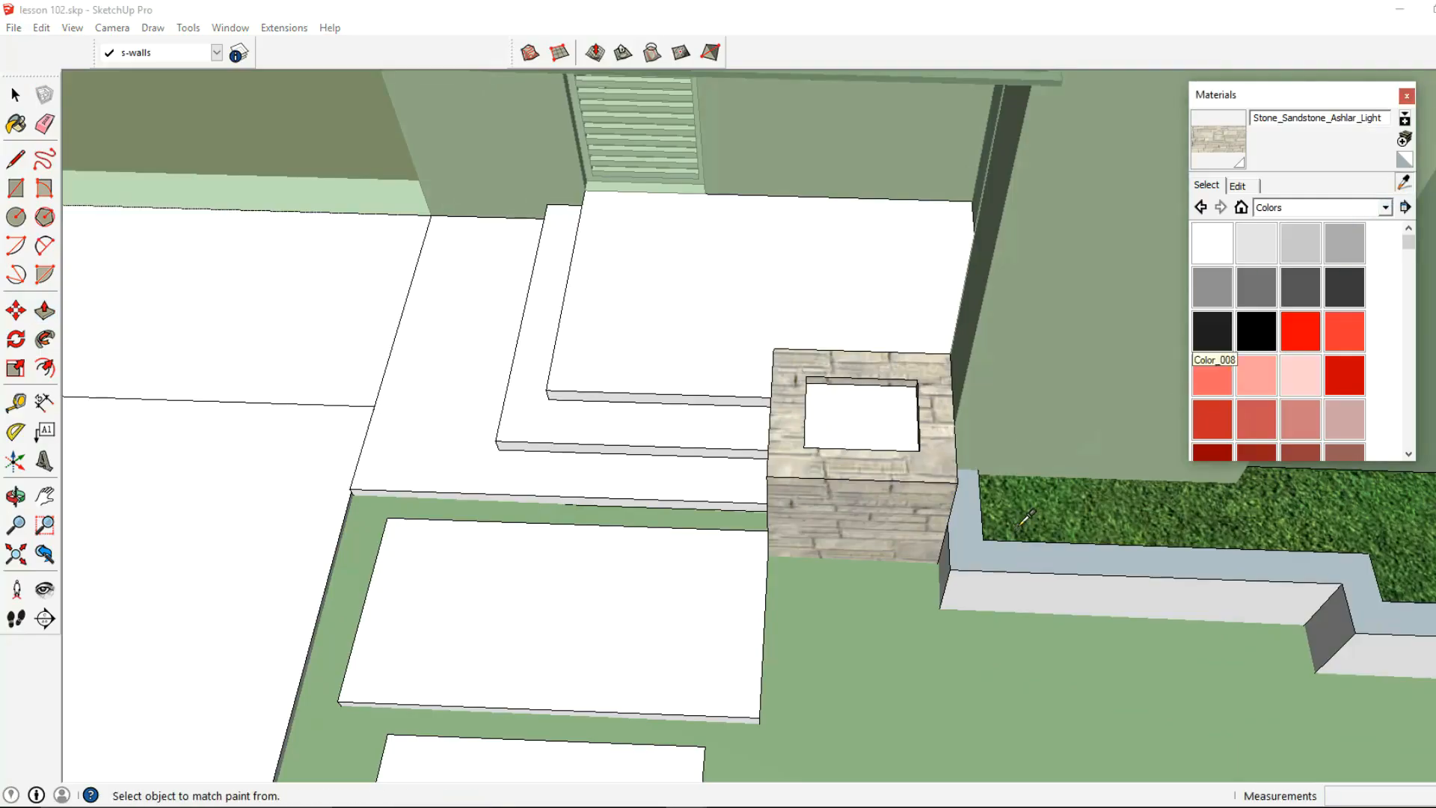
pyautogui.click(1023, 515)
pyautogui.click(860, 414)
pyautogui.click(15, 95)
pyautogui.scroll(-8, 685, 407)
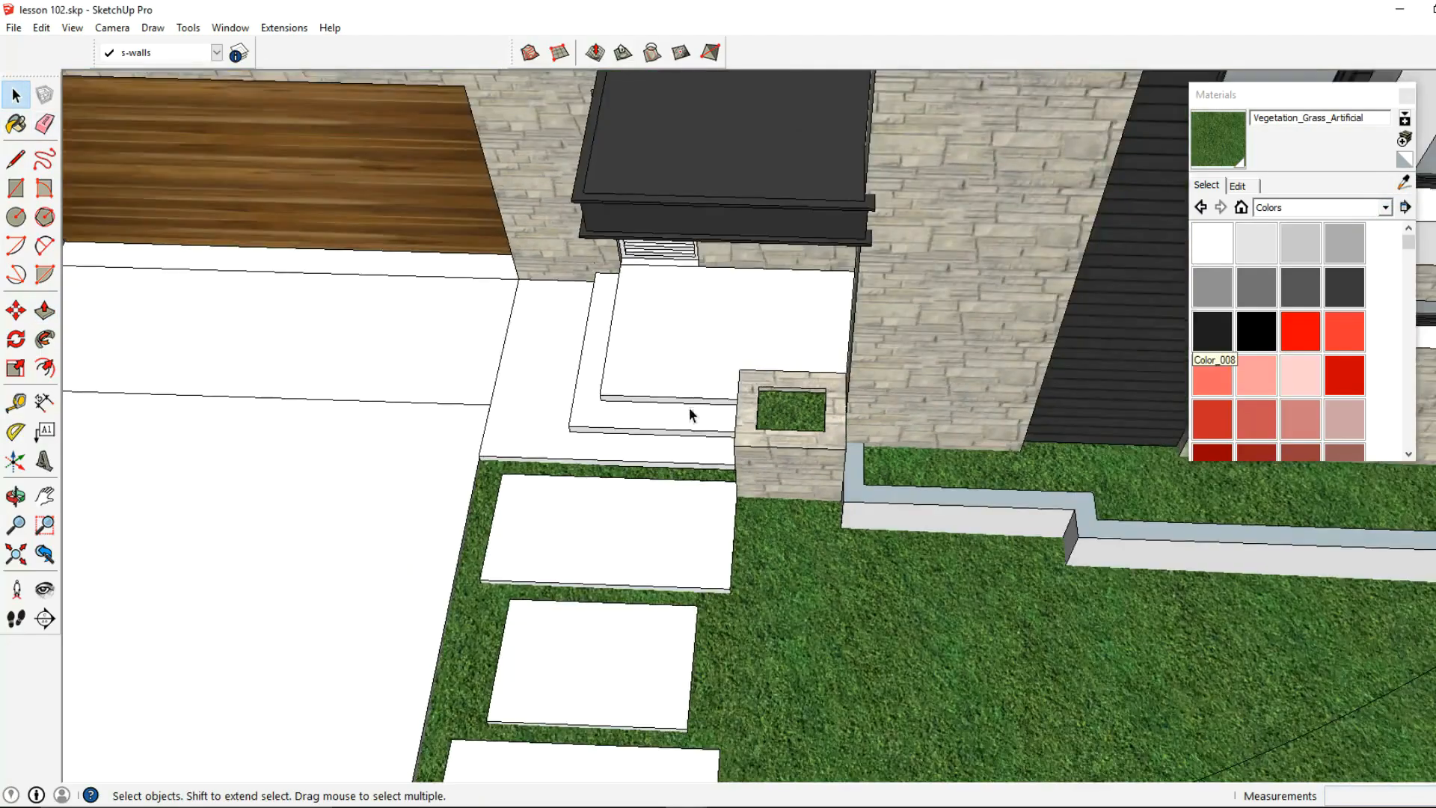
# Open the walls group and select the horizontal panel face above the front door.
pyautogui.moveTo(698, 410)
pyautogui.mouseDown(button='middle')
pyautogui.moveTo(799, 294)
pyautogui.moveTo(747, 407)
pyautogui.moveTo(859, 371)
pyautogui.moveTo(939, 389)
pyautogui.moveTo(933, 411)
pyautogui.mouseUp(button='middle')
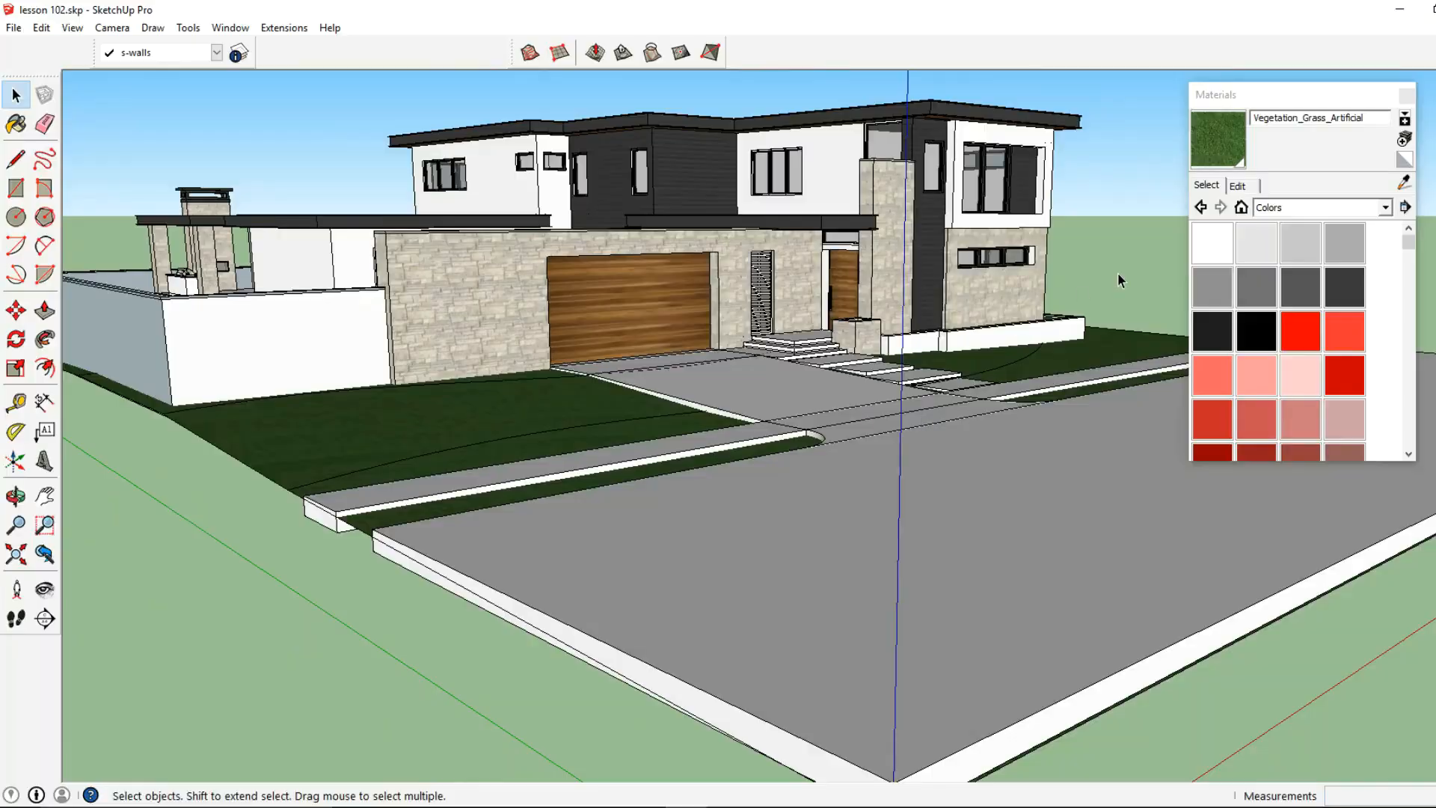
pyautogui.moveTo(714, 288); pyautogui.dragTo(793, 319, button='middle')
pyautogui.scroll(8, 793, 318)
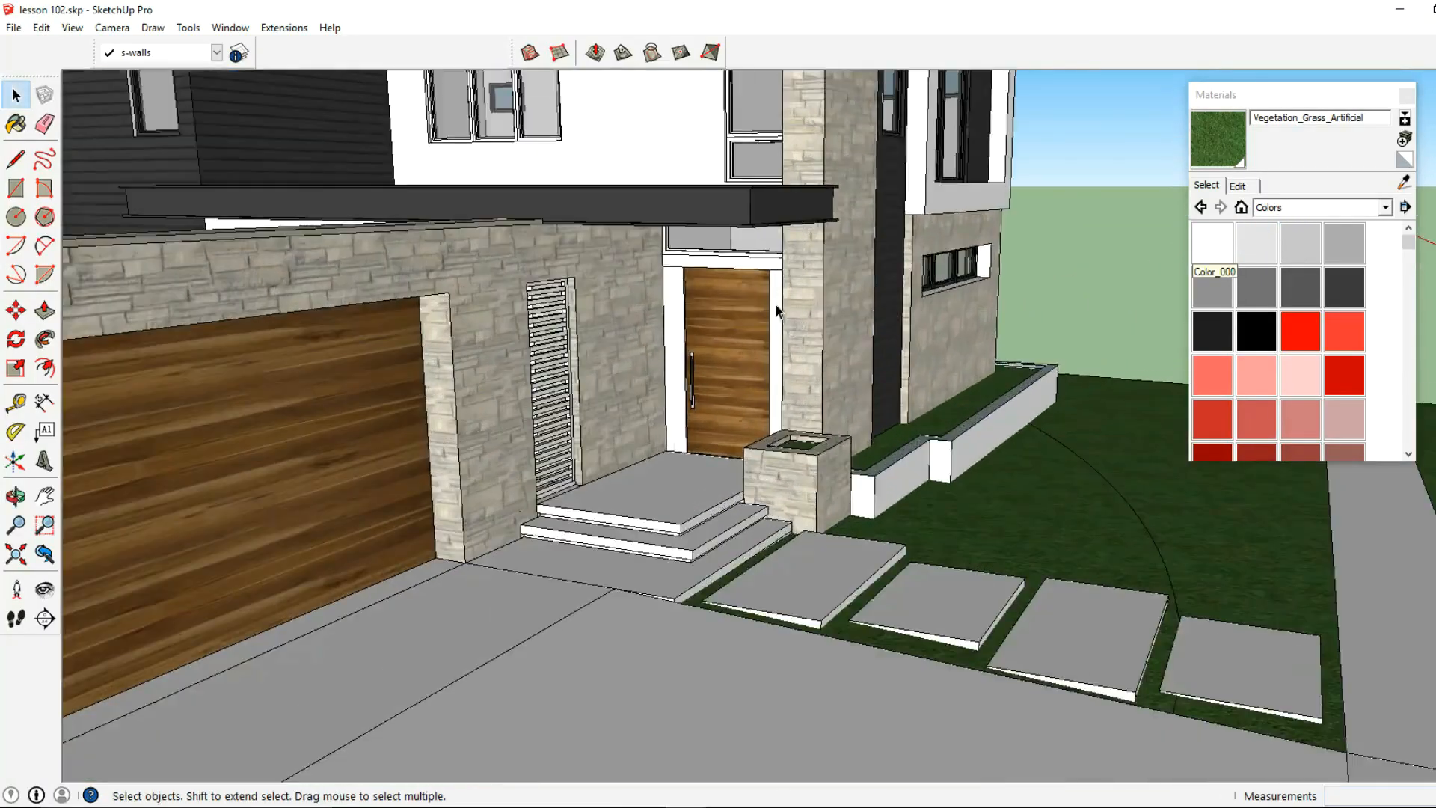
pyautogui.doubleClick(660, 240)
pyautogui.doubleClick(637, 243)
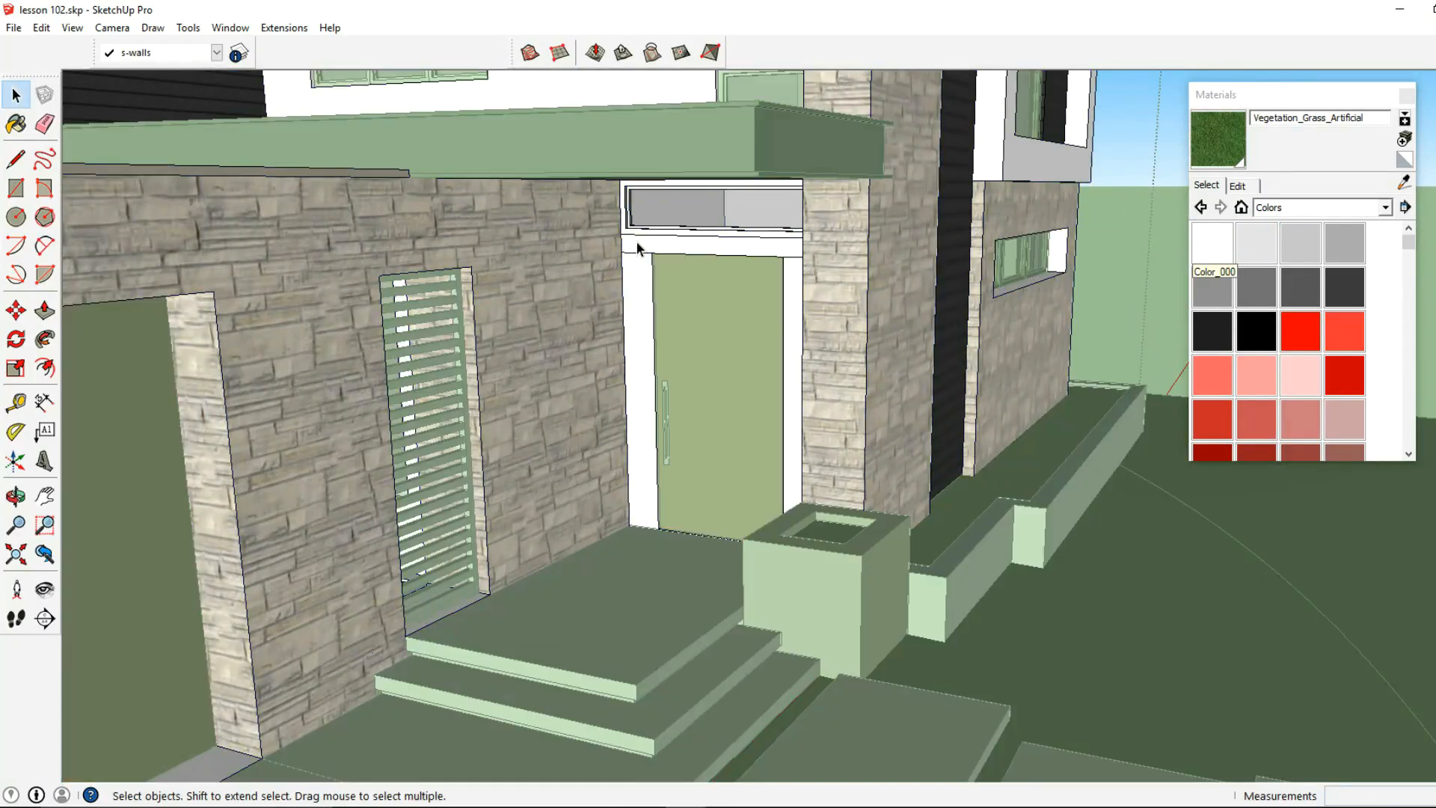
pyautogui.tripleClick(637, 243)
pyautogui.click(638, 247)
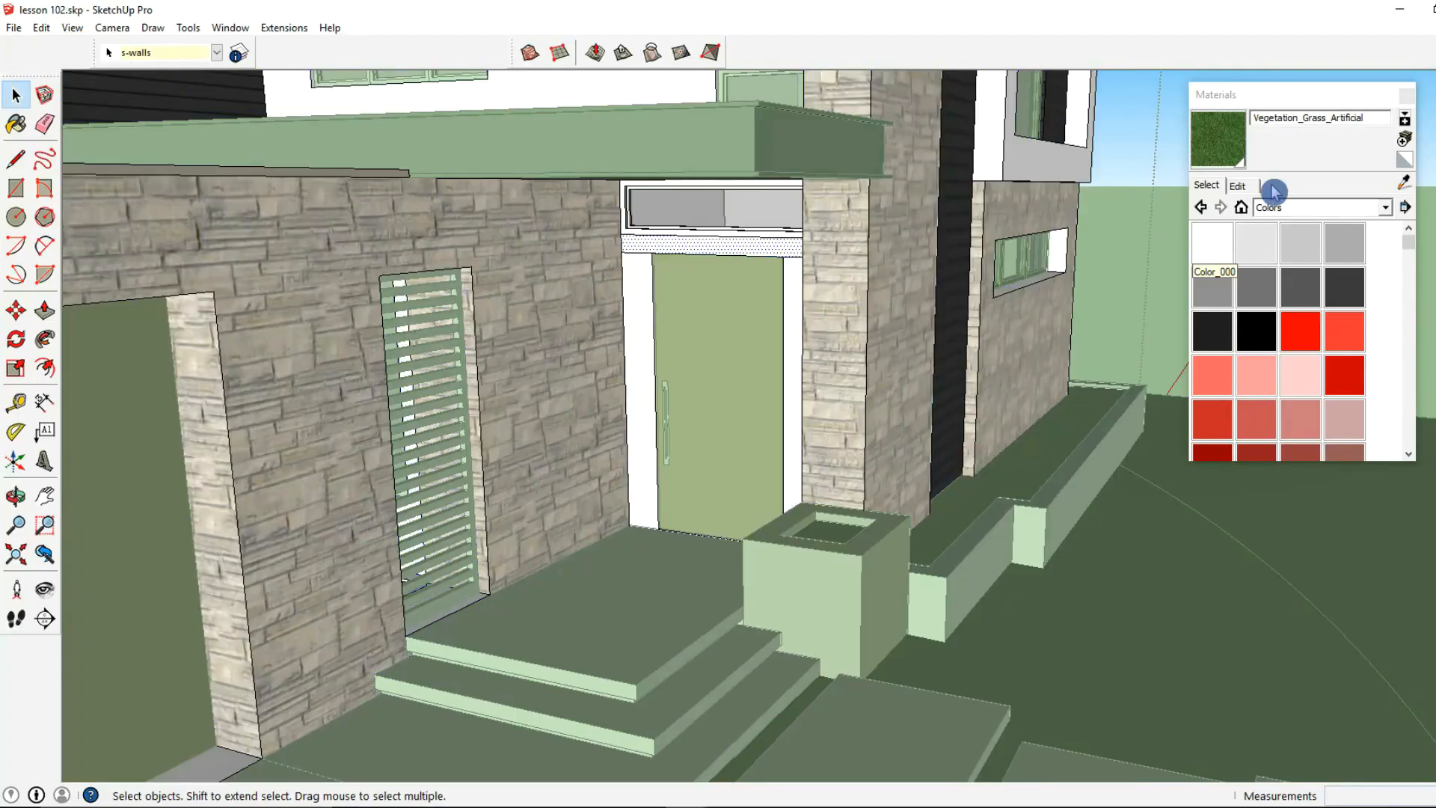
# Try to sample the dark frame colour from the front windows.
pyautogui.click(1401, 185)
pyautogui.moveTo(953, 200); pyautogui.dragTo(921, 273, button='middle')
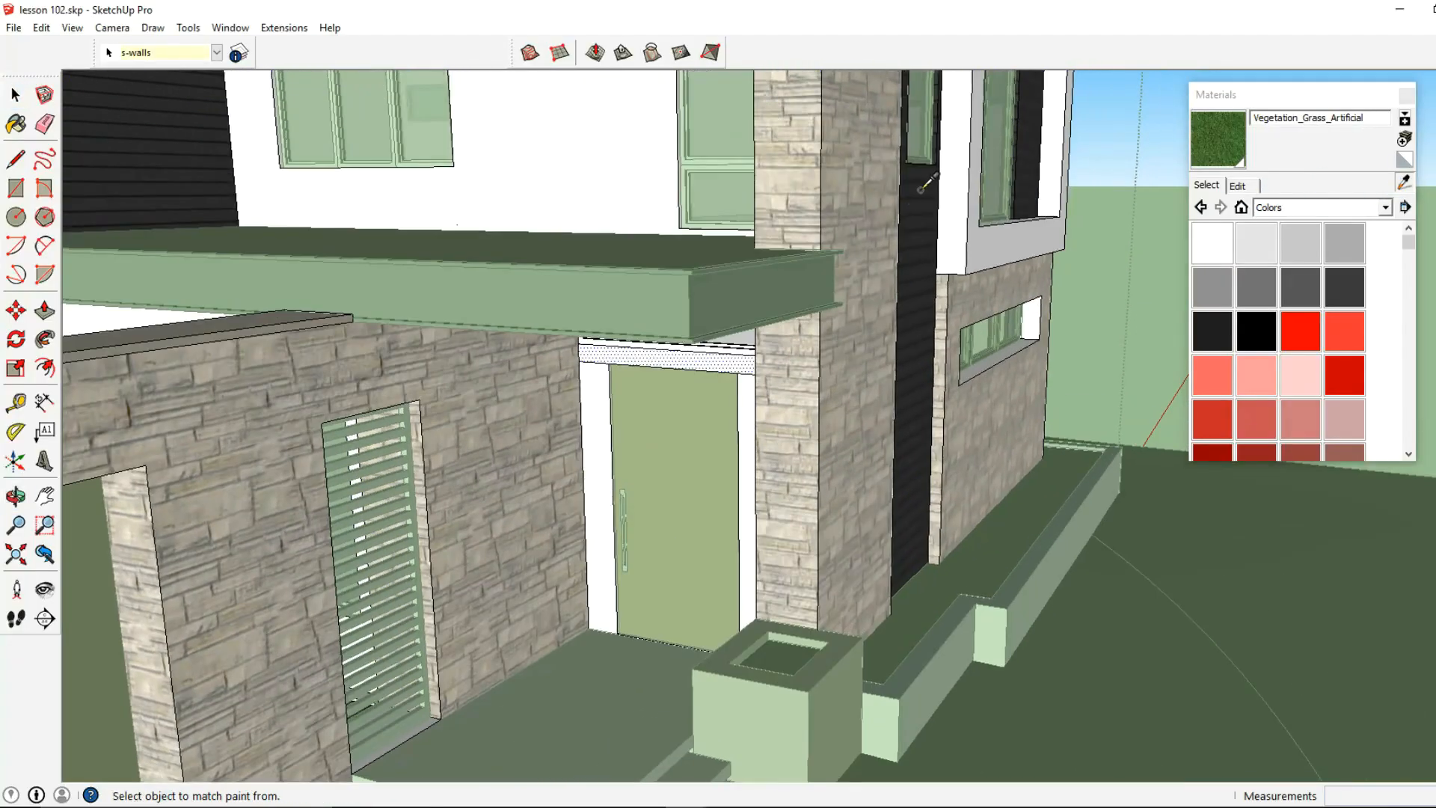
pyautogui.click(709, 170)
pyautogui.moveTo(721, 183); pyautogui.dragTo(1004, 302, button='middle')
pyautogui.click(1404, 183)
pyautogui.moveTo(586, 240)
pyautogui.mouseDown(button='middle')
pyautogui.moveTo(641, 320)
pyautogui.moveTo(961, 315)
pyautogui.moveTo(796, 458)
pyautogui.mouseUp(button='middle')
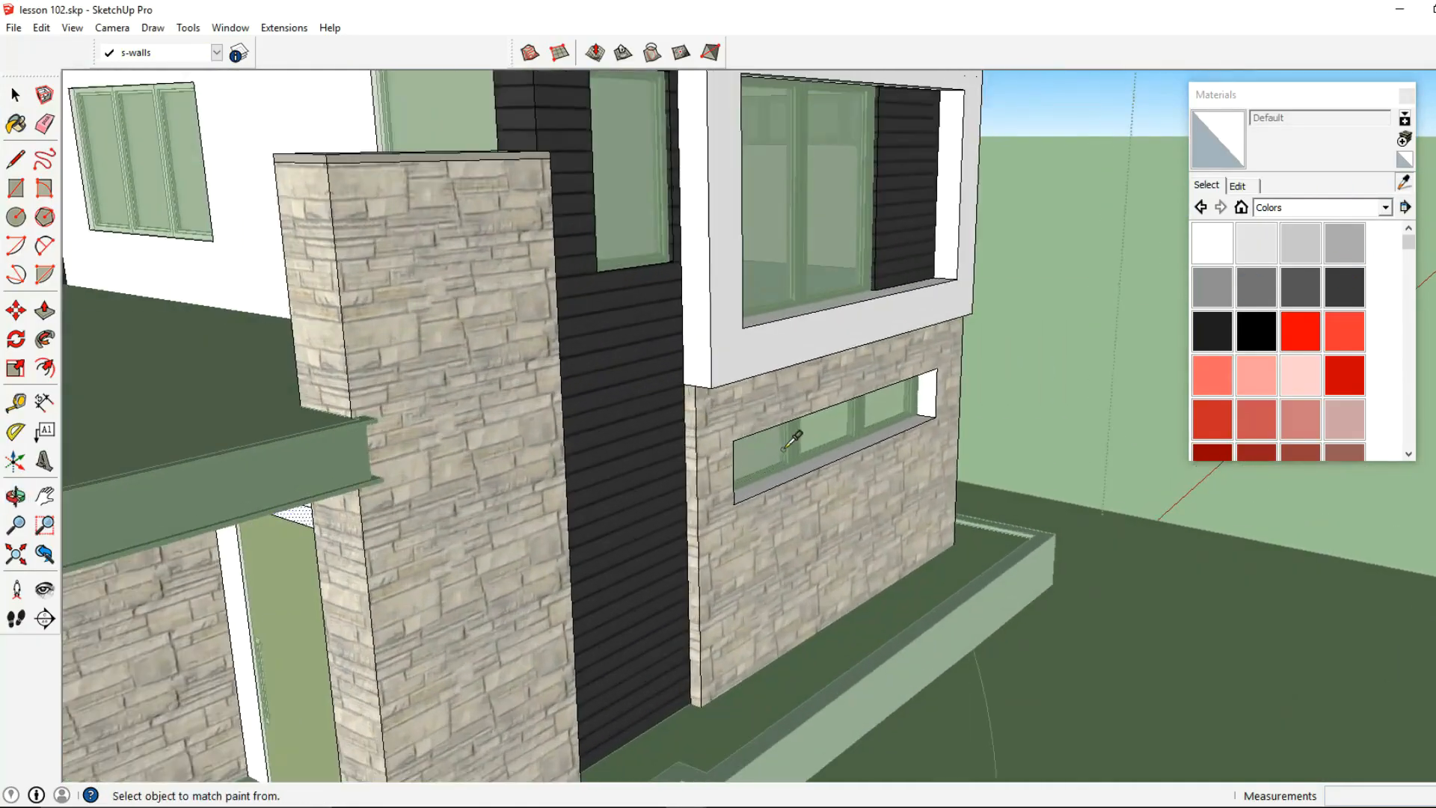
pyautogui.scroll(3, 796, 457)
pyautogui.click(795, 470)
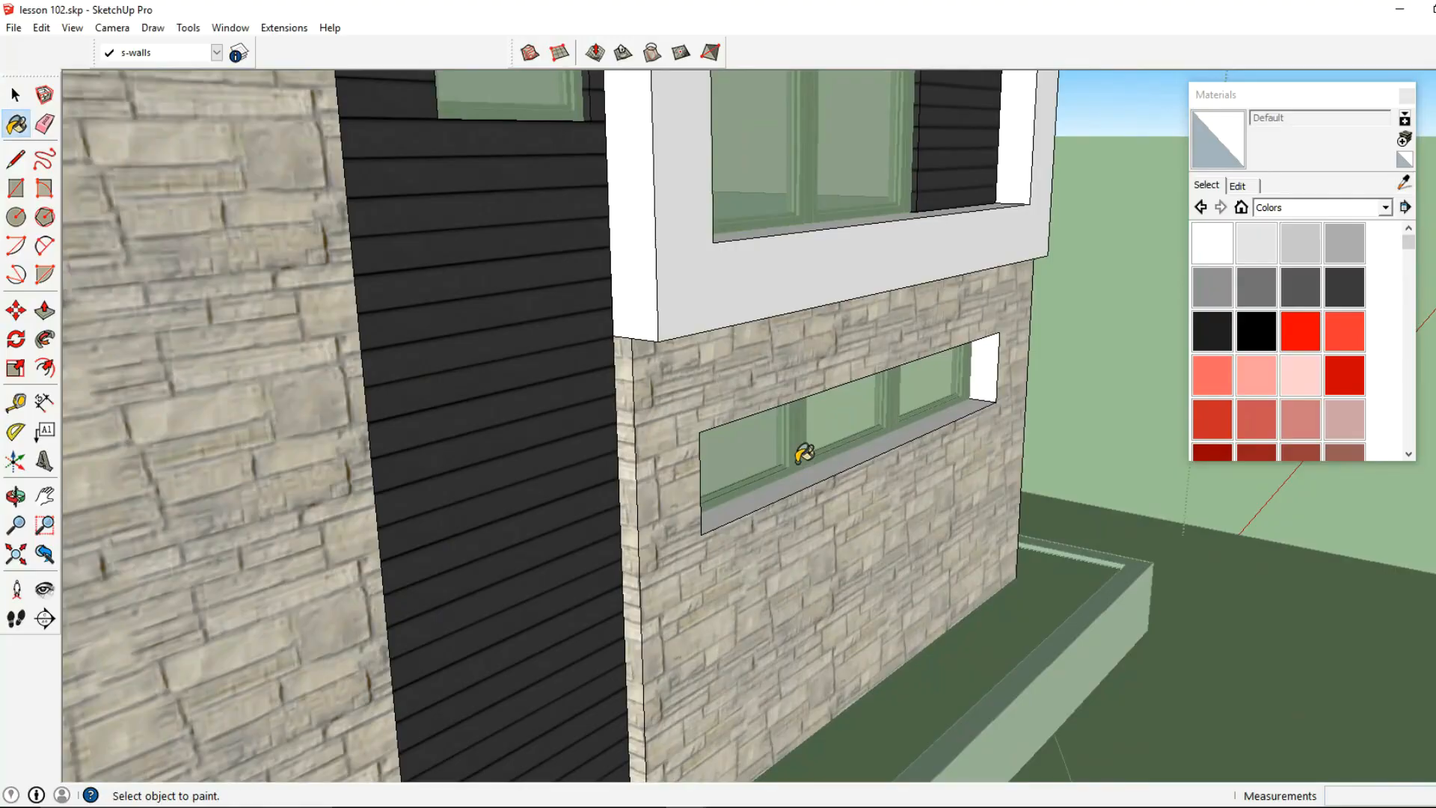
pyautogui.click(1409, 187)
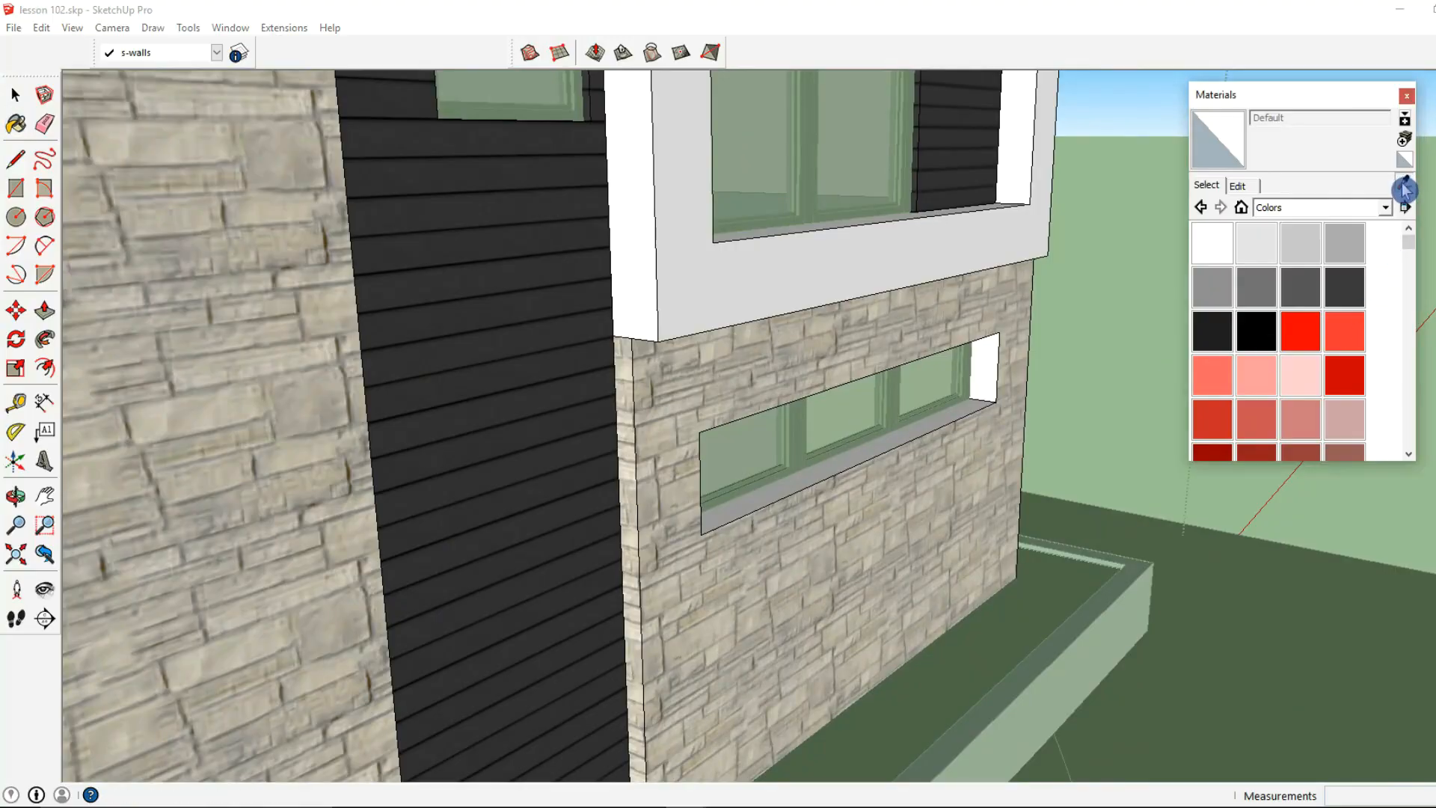
pyautogui.click(800, 458)
pyautogui.moveTo(912, 383); pyautogui.dragTo(759, 374, button='middle')
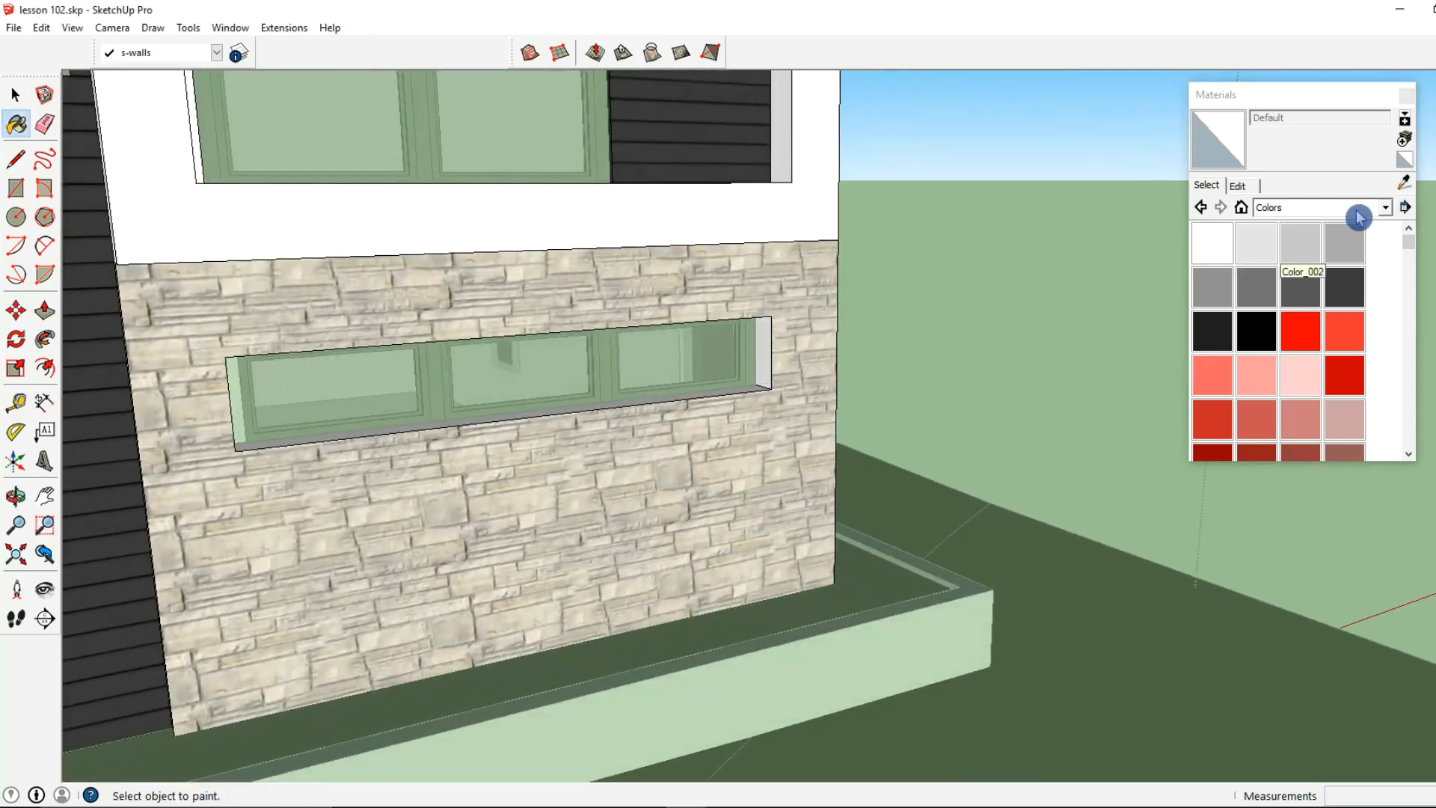
# Sample Color_007 from the ground-floor window frame and apply it to the panels above and beside the front door and the transom surround.
pyautogui.click(1405, 185)
pyautogui.scroll(4, 631, 352)
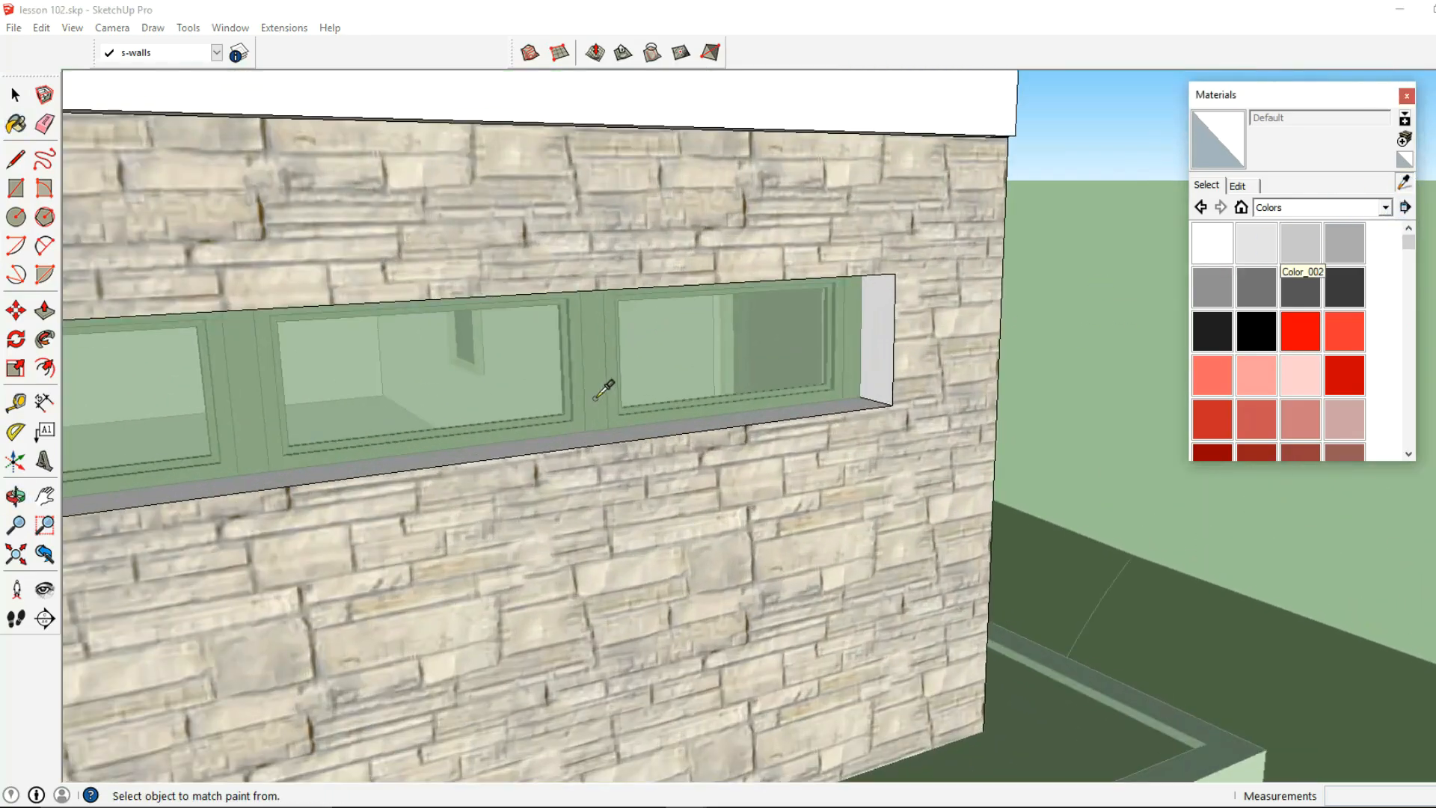
pyautogui.click(598, 391)
pyautogui.scroll(-4, 658, 367)
pyautogui.moveTo(675, 358)
pyautogui.mouseDown(button='middle')
pyautogui.moveTo(657, 385)
pyautogui.moveTo(907, 411)
pyautogui.moveTo(416, 442)
pyautogui.mouseUp(button='middle')
pyautogui.scroll(2, 416, 442)
pyautogui.click(358, 449)
pyautogui.click(361, 438)
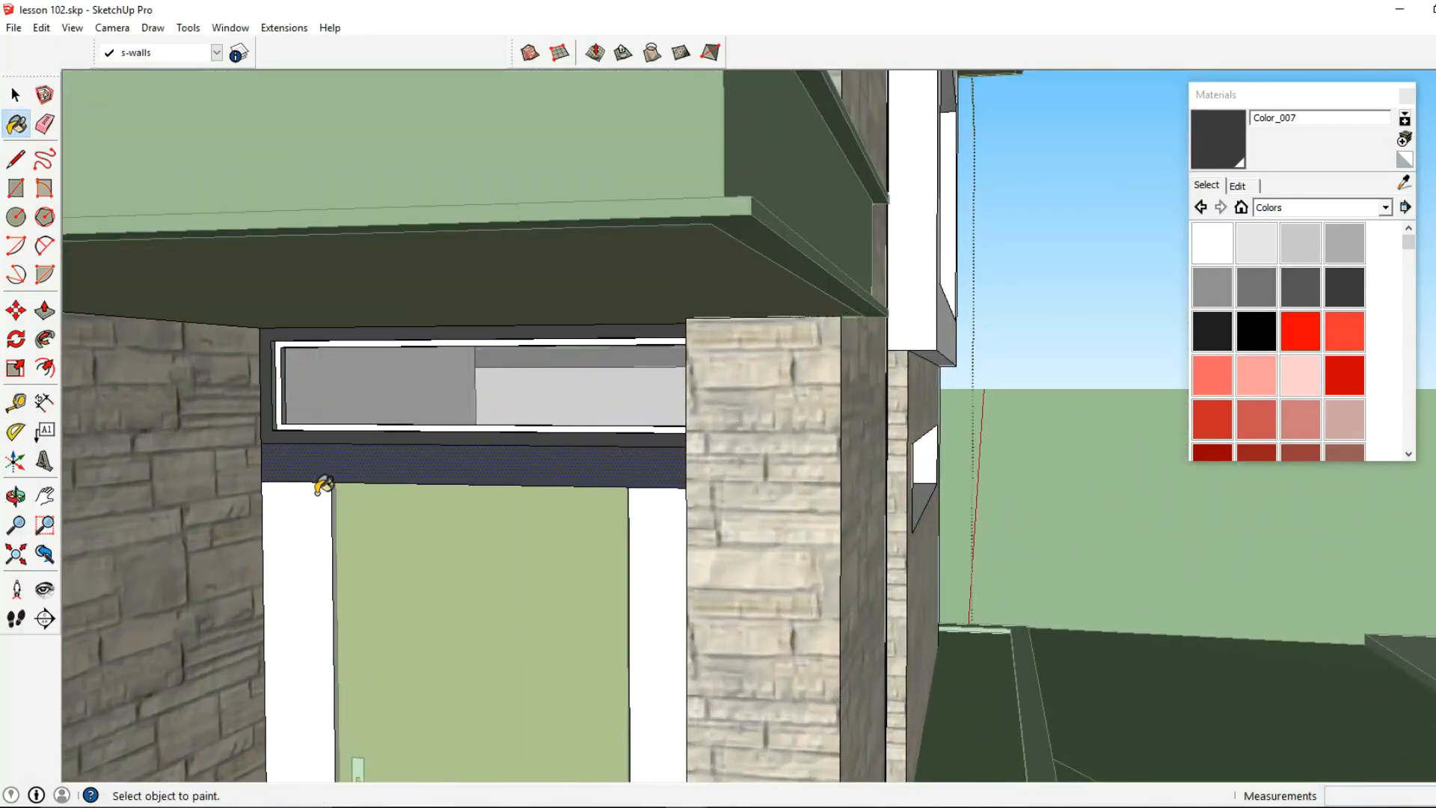
pyautogui.click(319, 490)
pyautogui.click(649, 516)
pyautogui.scroll(6, 321, 493)
pyautogui.click(321, 493)
# Paint the transom window's inner frame and recessed edge faces above the front door with Color_007, and close the walls group.
pyautogui.moveTo(163, 384)
pyautogui.mouseDown(button='middle')
pyautogui.moveTo(119, 446)
pyautogui.moveTo(245, 455)
pyautogui.mouseUp(button='middle')
pyautogui.scroll(2, 196, 531)
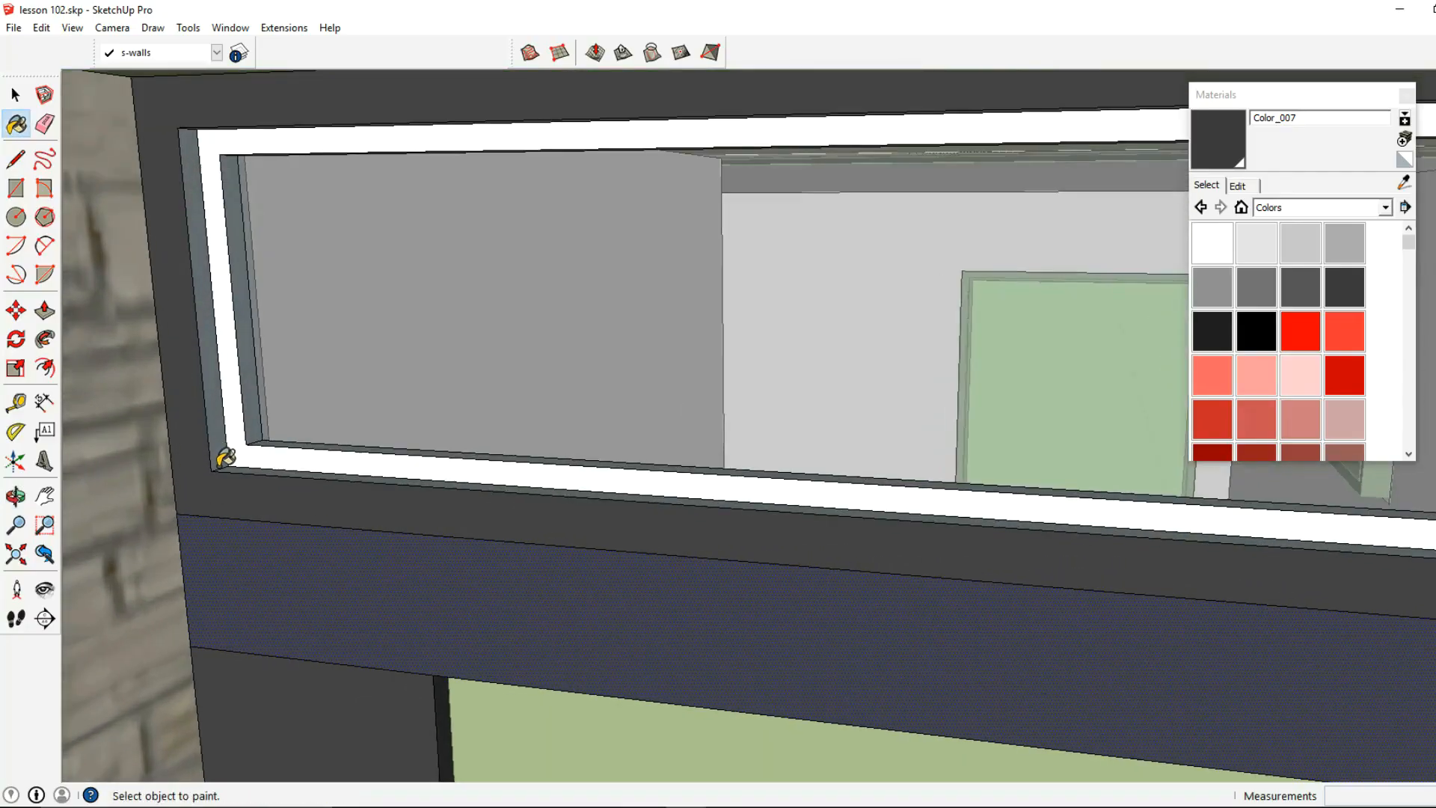
pyautogui.click(235, 445)
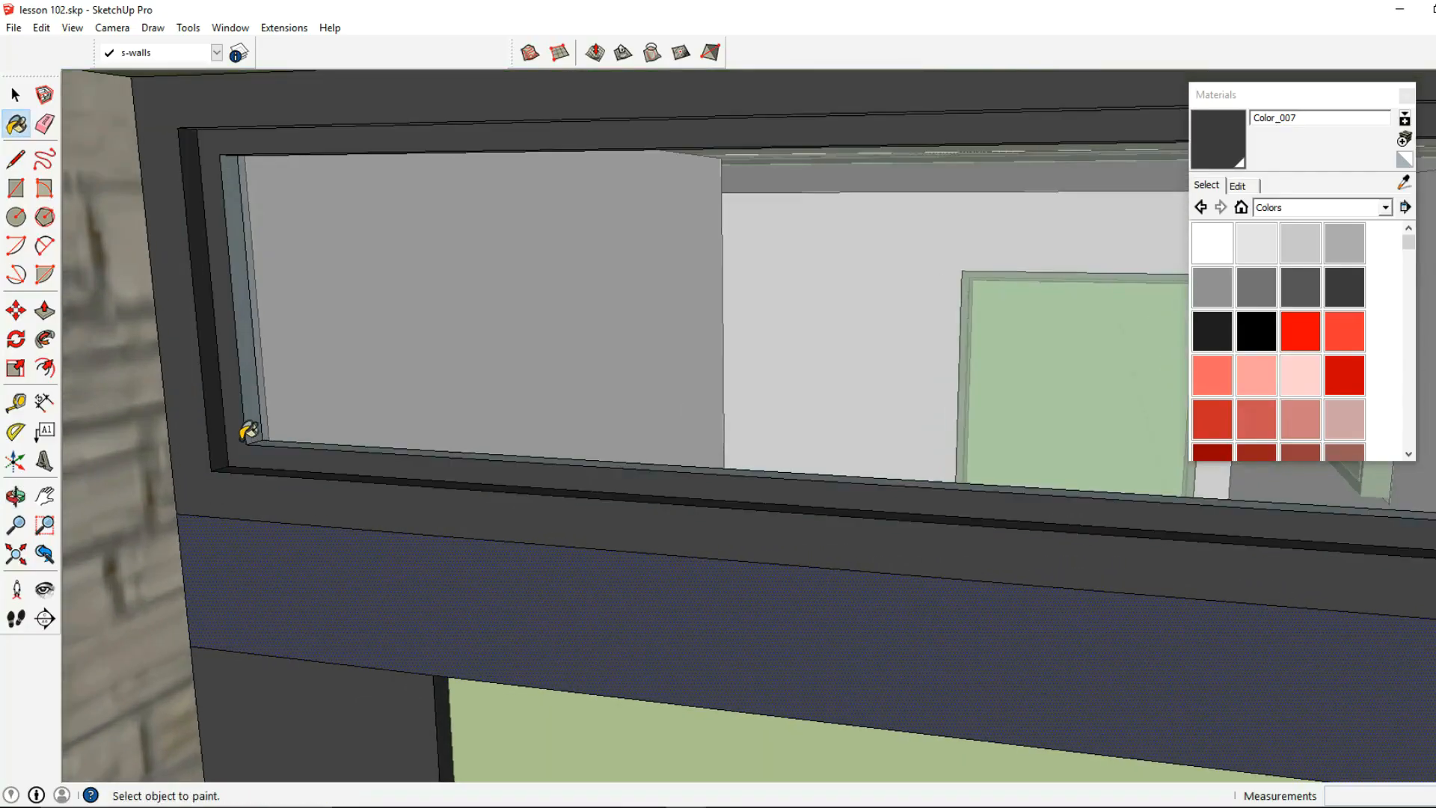
pyautogui.click(290, 435)
pyautogui.moveTo(603, 435)
pyautogui.mouseDown(button='middle')
pyautogui.moveTo(529, 420)
pyautogui.moveTo(1038, 332)
pyautogui.moveTo(994, 321)
pyautogui.mouseUp(button='middle')
pyautogui.click(983, 295)
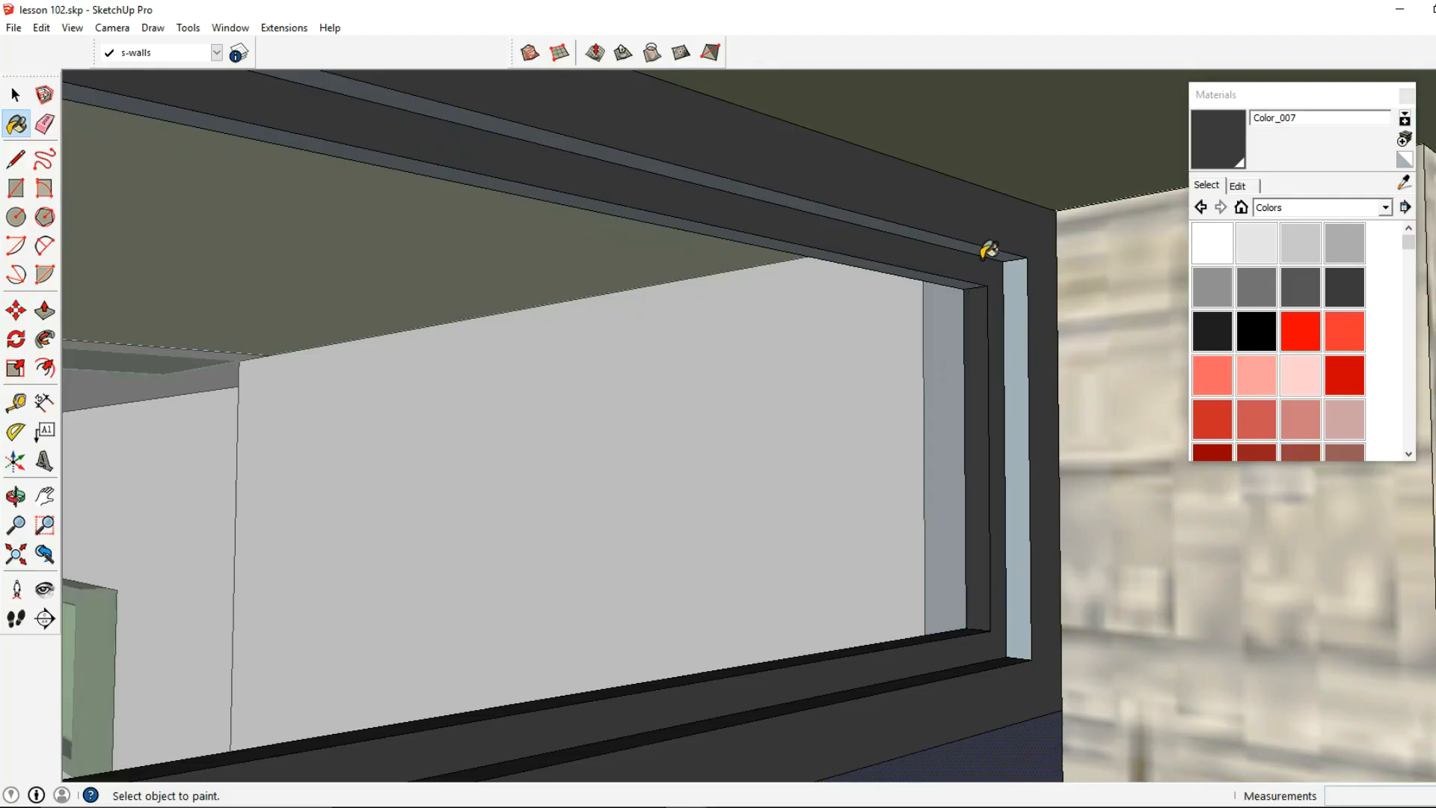
pyautogui.click(1018, 267)
pyautogui.click(993, 248)
pyautogui.click(976, 278)
pyautogui.moveTo(975, 278)
pyautogui.mouseDown(button='middle')
pyautogui.moveTo(948, 390)
pyautogui.moveTo(632, 503)
pyautogui.moveTo(561, 625)
pyautogui.moveTo(609, 711)
pyautogui.mouseUp(button='middle')
pyautogui.click(752, 478)
pyautogui.click(17, 98)
pyautogui.press('Escape')
# Try to fill the upper-floor window above the entrance roof with Color_007 and undo the fill.
pyautogui.scroll(-4, 534, 396)
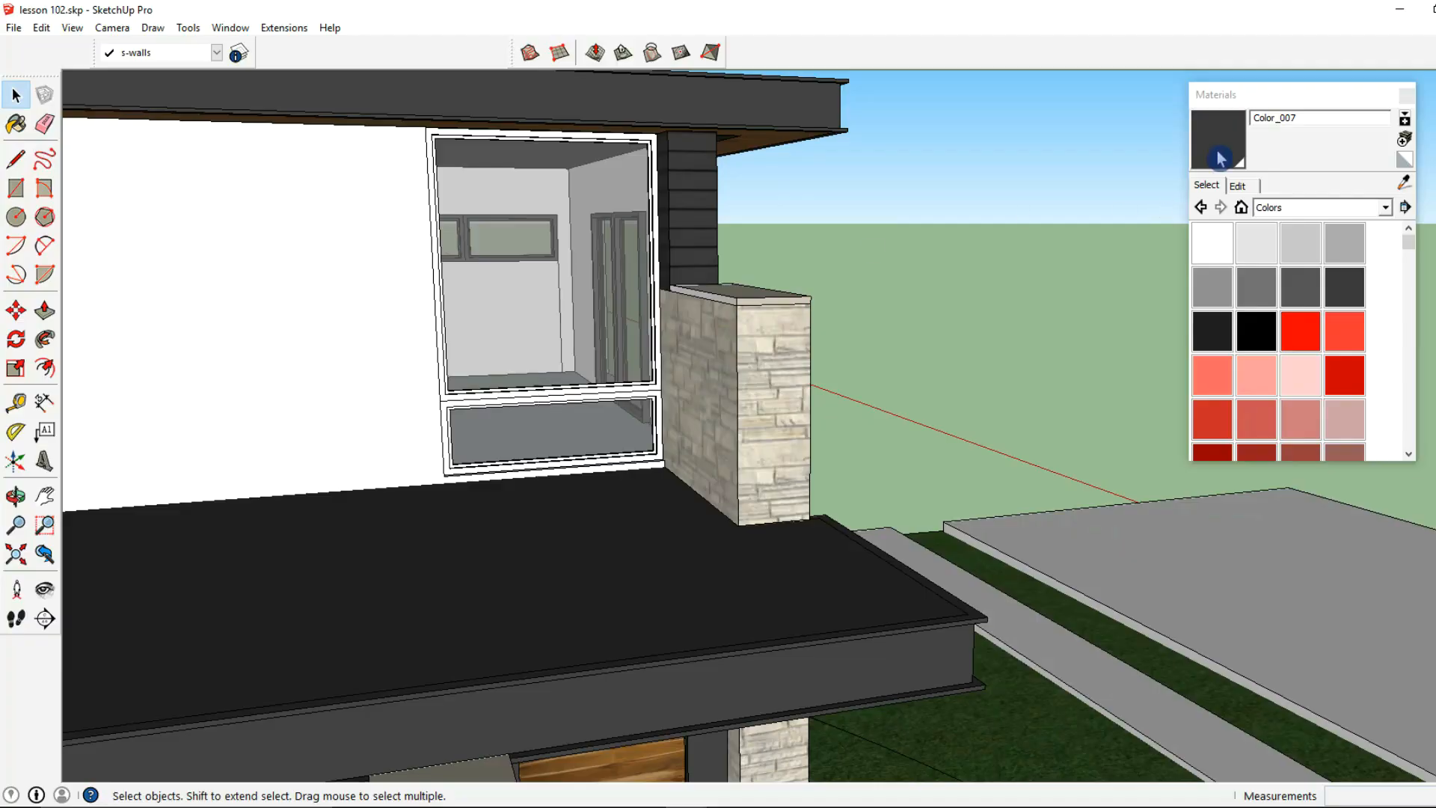
pyautogui.click(1220, 158)
pyautogui.click(573, 427)
pyautogui.hotkey('ctrl', 'z')
# Open the windows and doors group, paint the upper-floor front window frames with Color_007, and close the group.
pyautogui.click(16, 95)
pyautogui.click(596, 310)
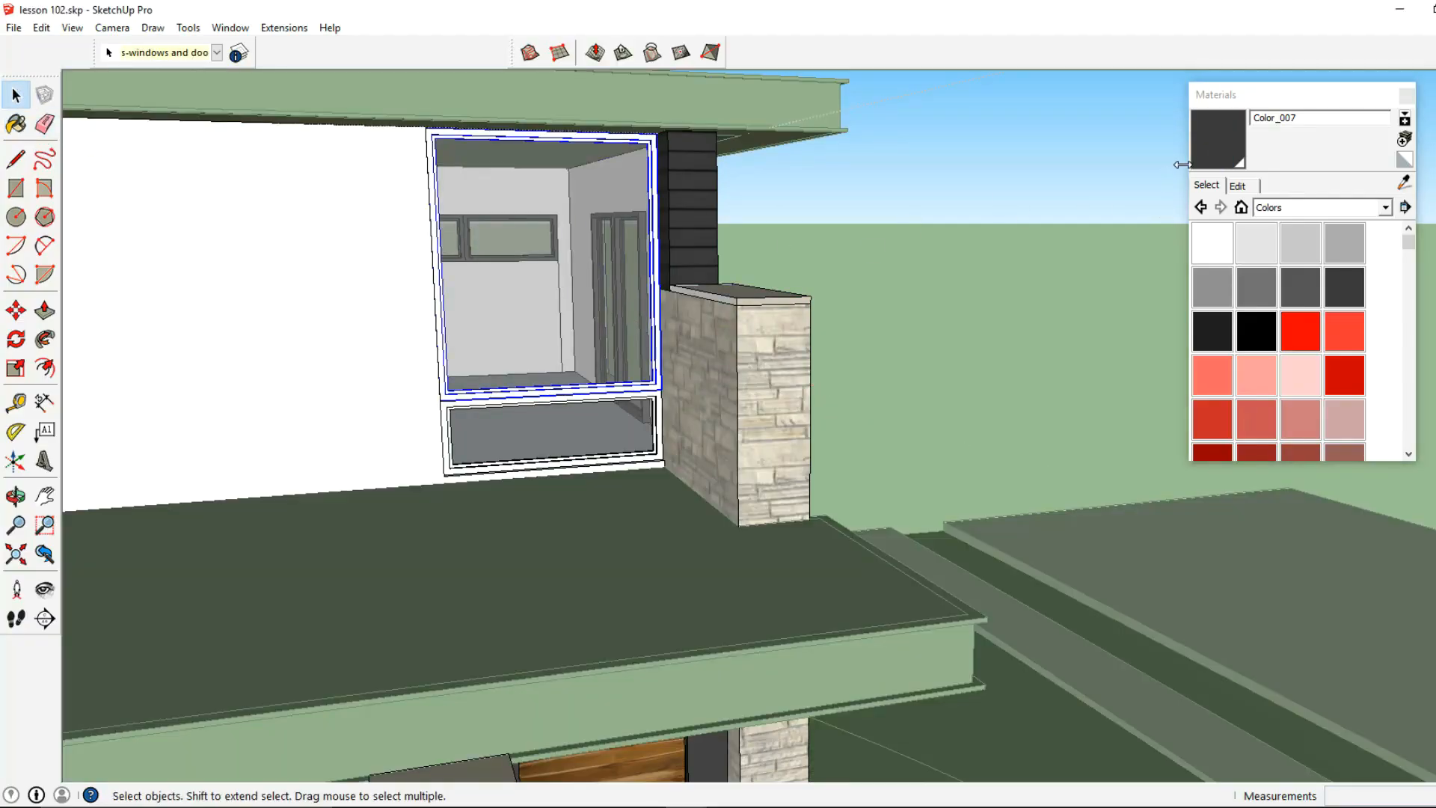
pyautogui.click(1221, 151)
pyautogui.click(593, 419)
pyautogui.moveTo(593, 420)
pyautogui.mouseDown(button='middle')
pyautogui.moveTo(163, 416)
pyautogui.moveTo(609, 240)
pyautogui.mouseUp(button='middle')
pyautogui.click(568, 236)
pyautogui.click(550, 236)
pyautogui.click(622, 246)
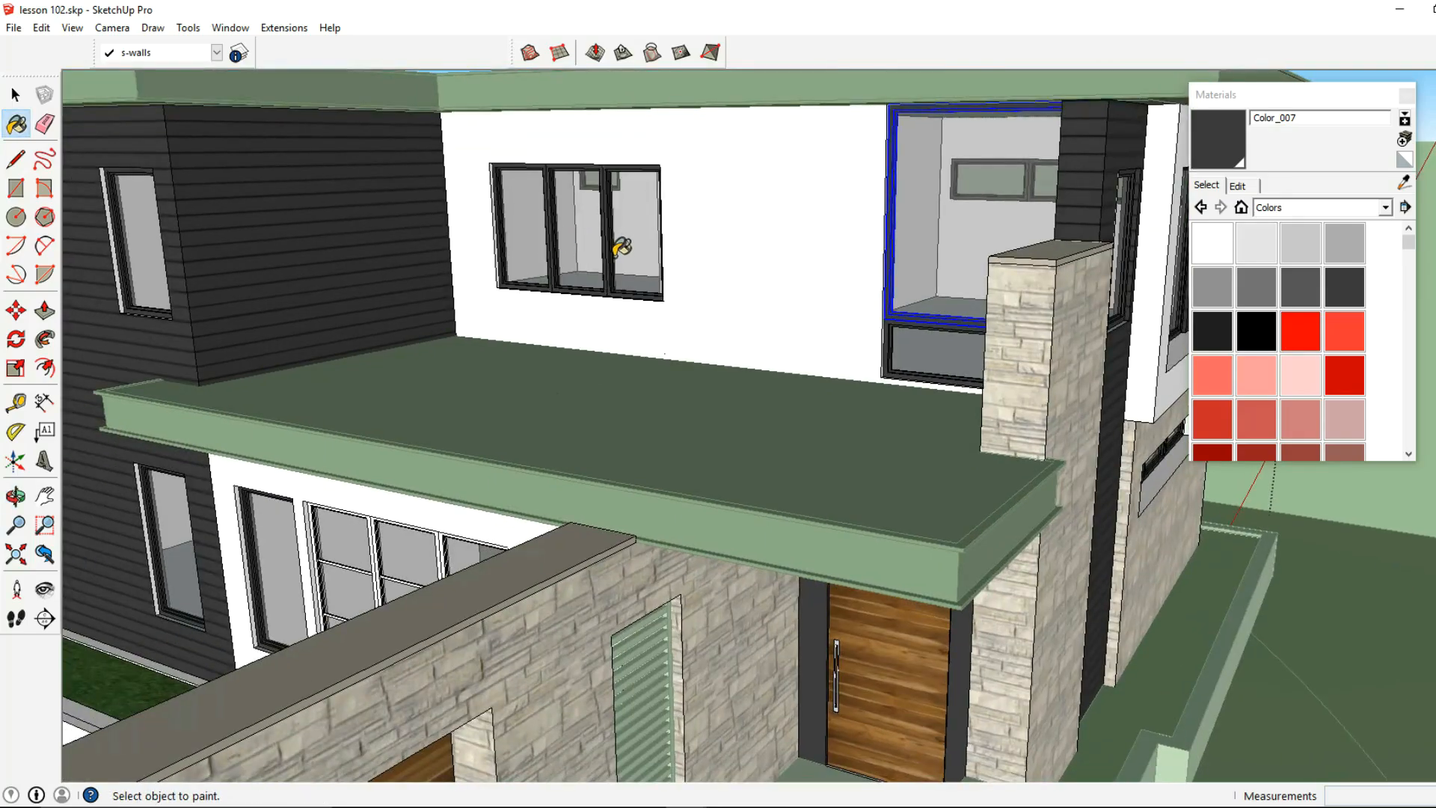
pyautogui.scroll(-3, 621, 247)
pyautogui.click(17, 98)
pyautogui.click(364, 303)
# Open the lot group and select the driveway face in front of the garage.
pyautogui.scroll(-5, 358, 303)
pyautogui.moveTo(509, 406); pyautogui.dragTo(730, 406, button='middle')
pyautogui.scroll(-3, 730, 407)
pyautogui.moveTo(643, 380); pyautogui.dragTo(755, 449, button='middle')
pyautogui.doubleClick(926, 513)
pyautogui.click(927, 515)
# Choose Concrete_Aggregate_Smoke from the Asphalt and Concrete materials and apply it to the driveway.
pyautogui.click(1316, 208)
pyautogui.scroll(3, 1337, 253)
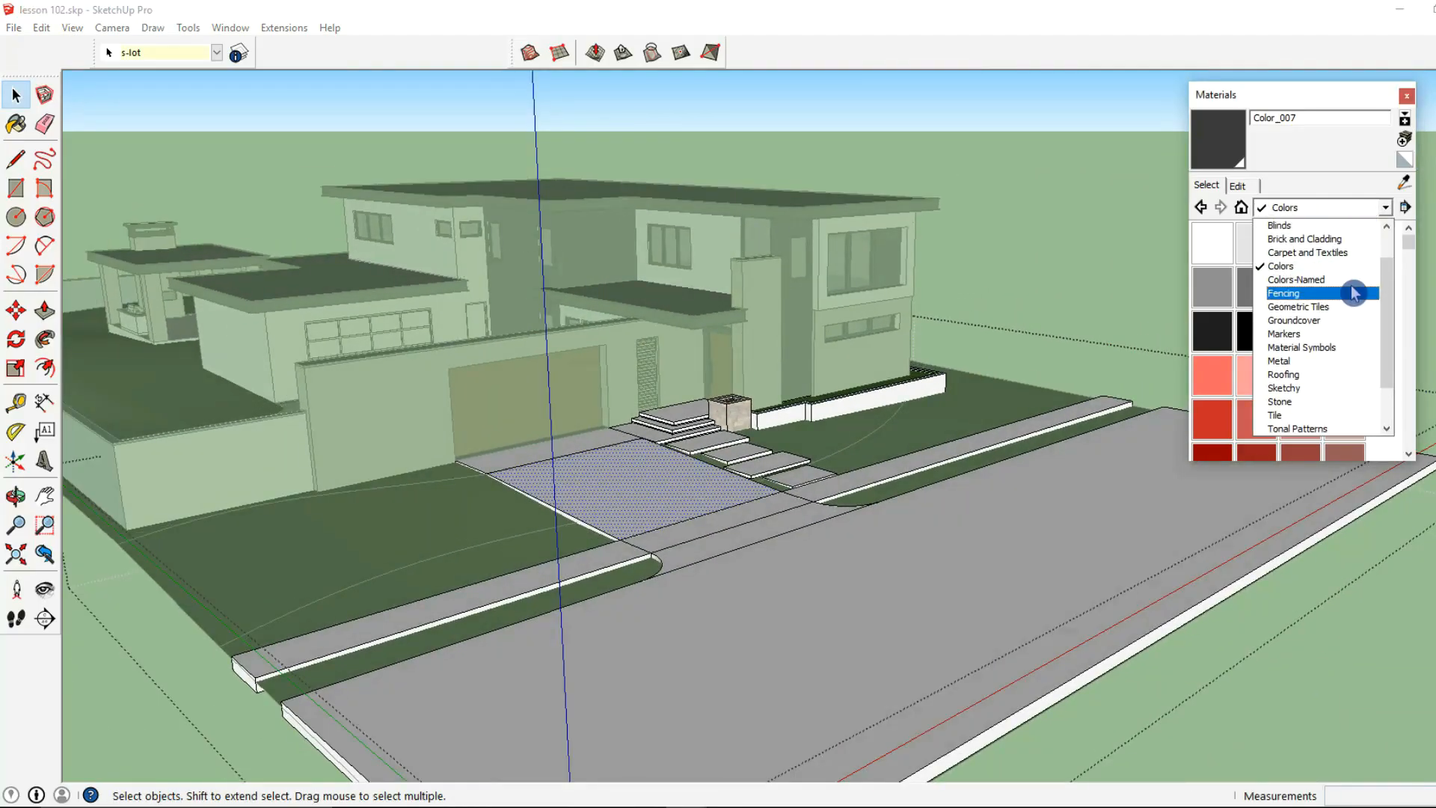
pyautogui.scroll(1, 1353, 299)
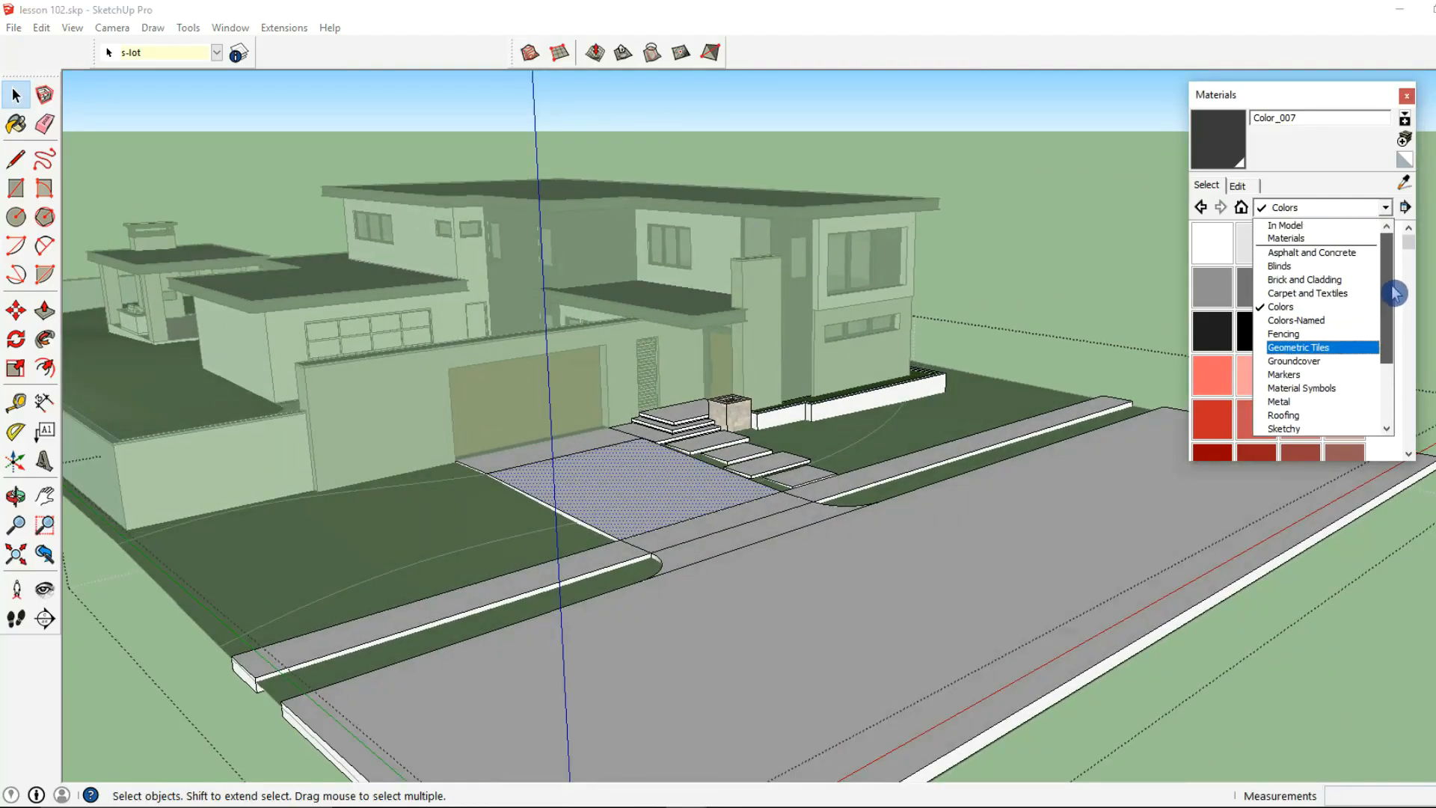
pyautogui.click(1342, 258)
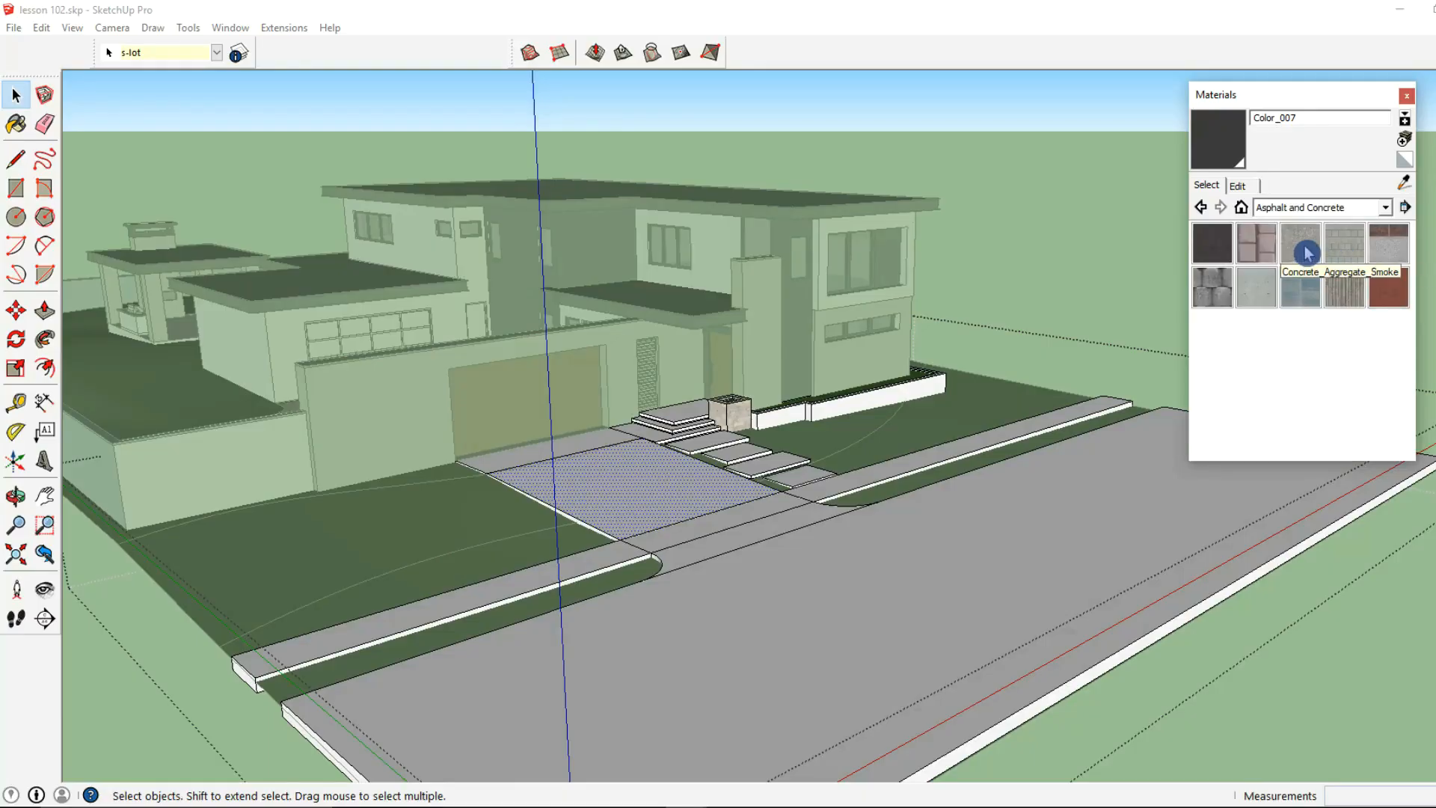
pyautogui.click(1307, 253)
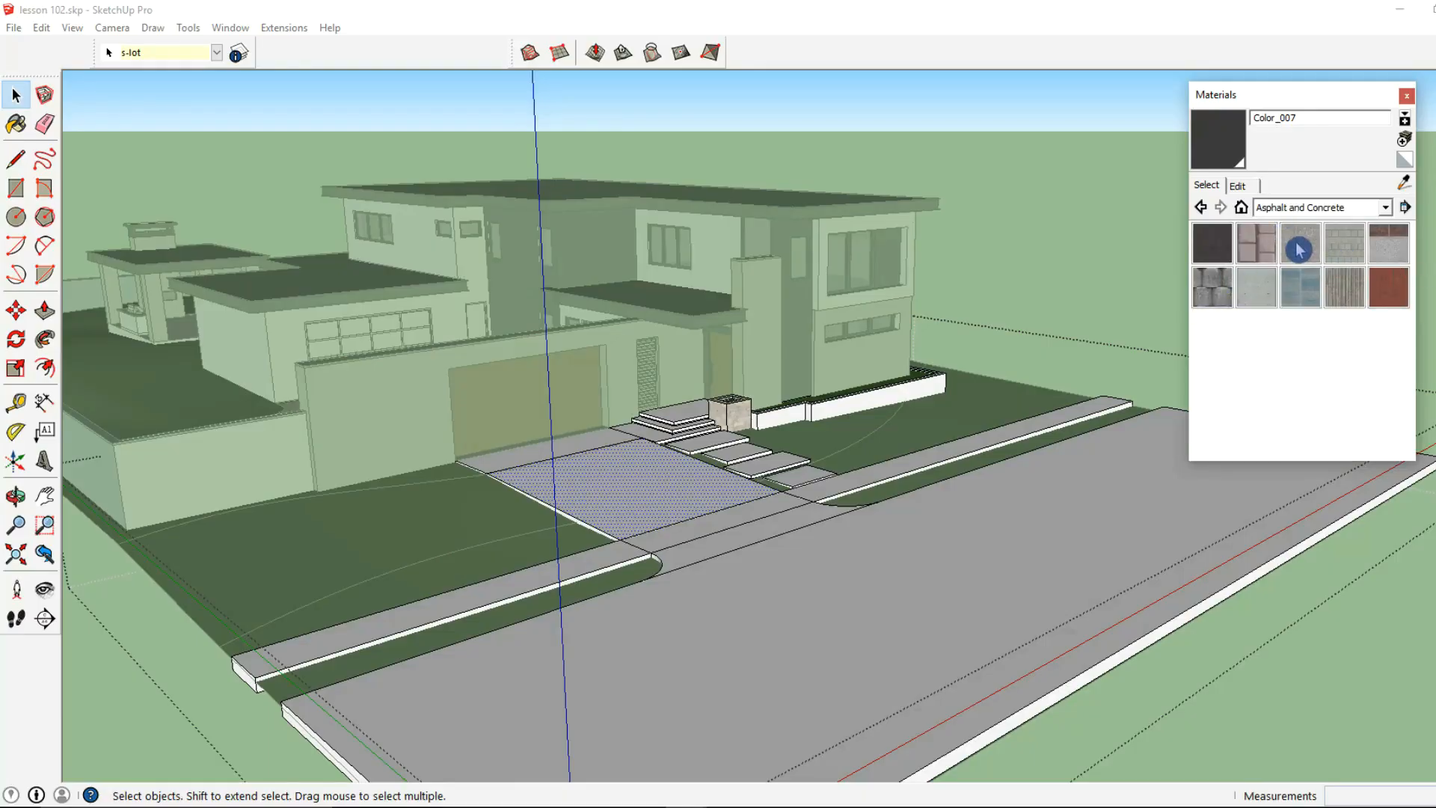
pyautogui.moveTo(908, 378); pyautogui.dragTo(743, 512, button='middle')
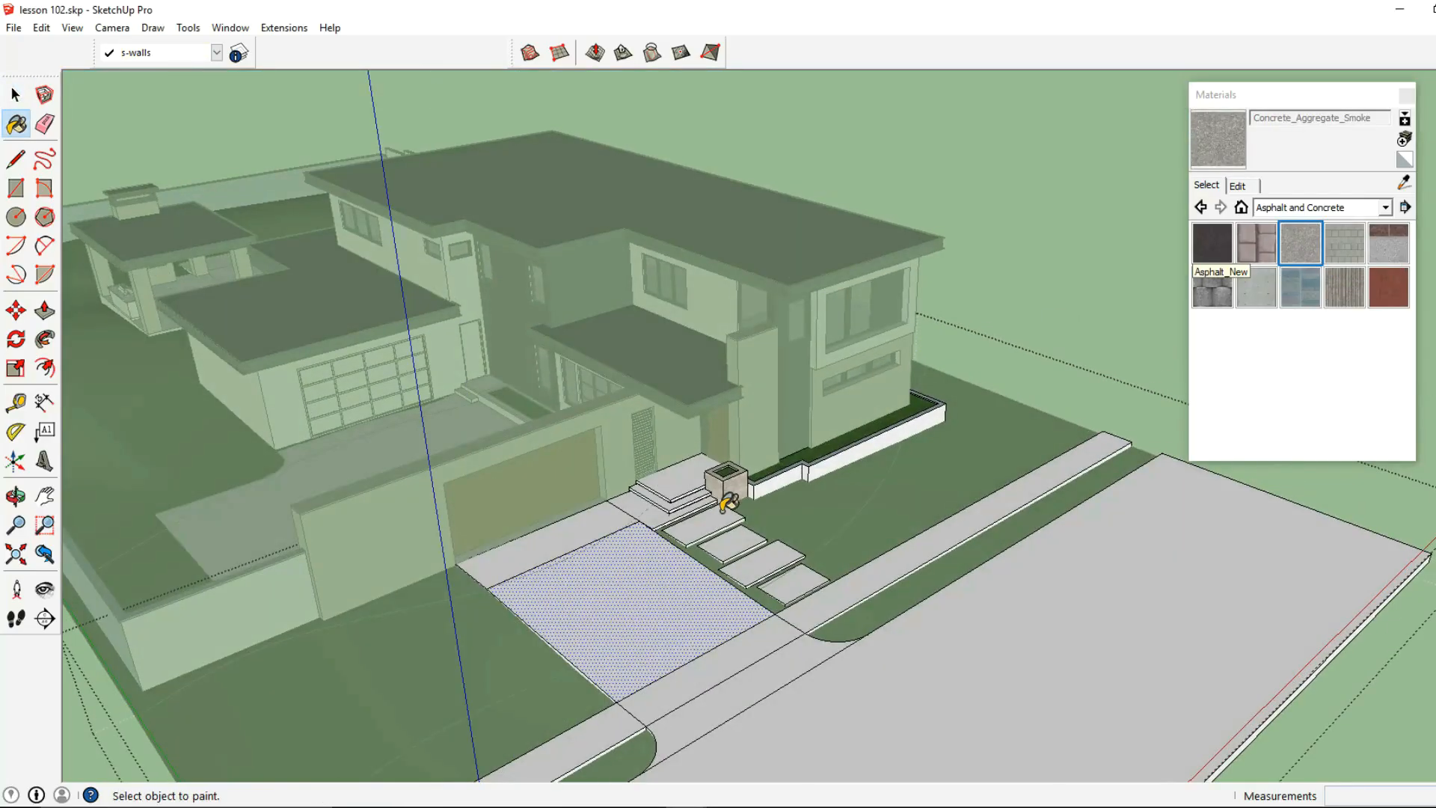
pyautogui.keyDown('shift'); pyautogui.moveTo(680, 580); pyautogui.dragTo(730, 461, button='middle'); pyautogui.keyUp('shift')
pyautogui.scroll(3, 687, 524)
pyautogui.click(694, 517)
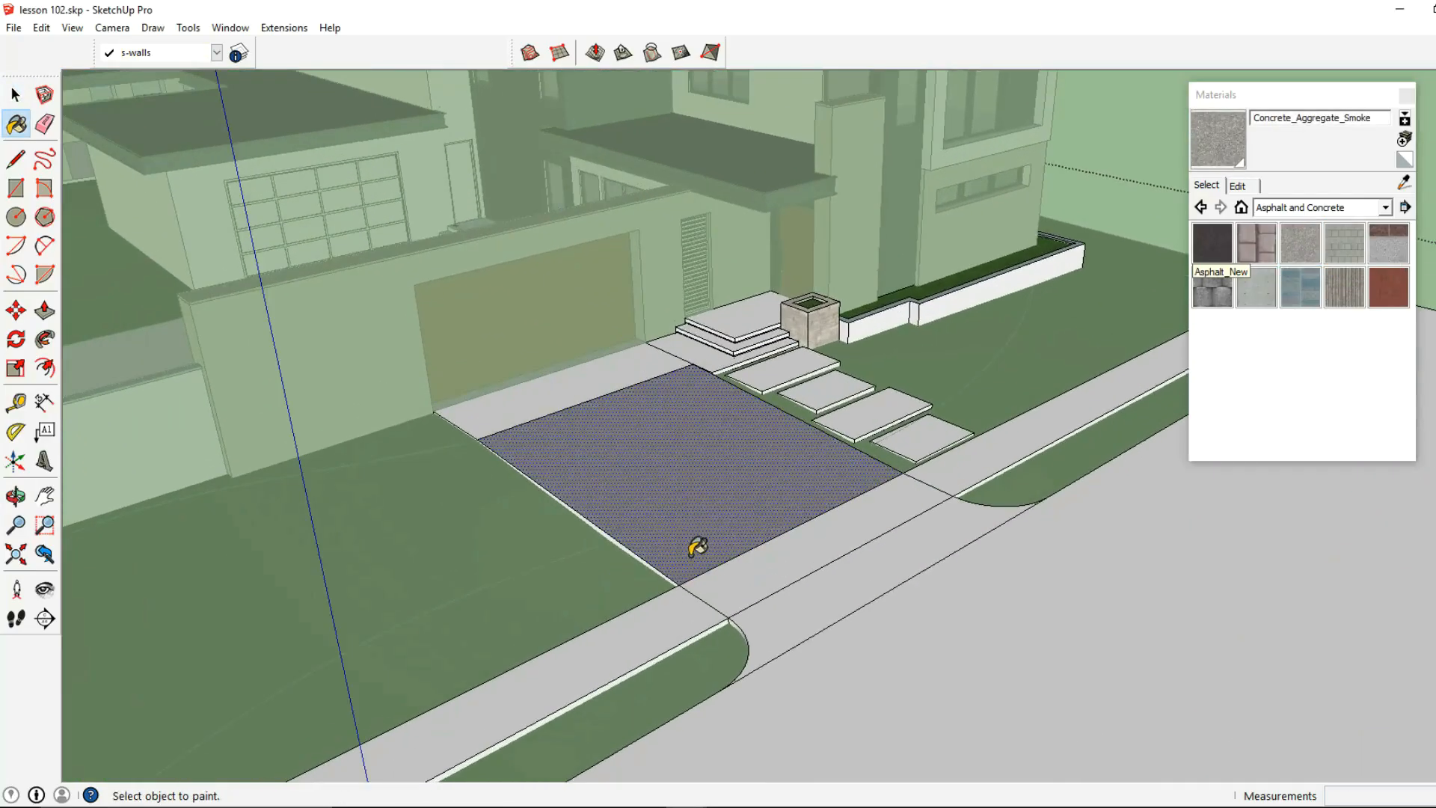
# Apply Concrete_Aggregate_Smoke to the strip beside the garage, the entrance path and landing, and the tops of the stepping stones.
pyautogui.click(617, 384)
pyautogui.click(722, 349)
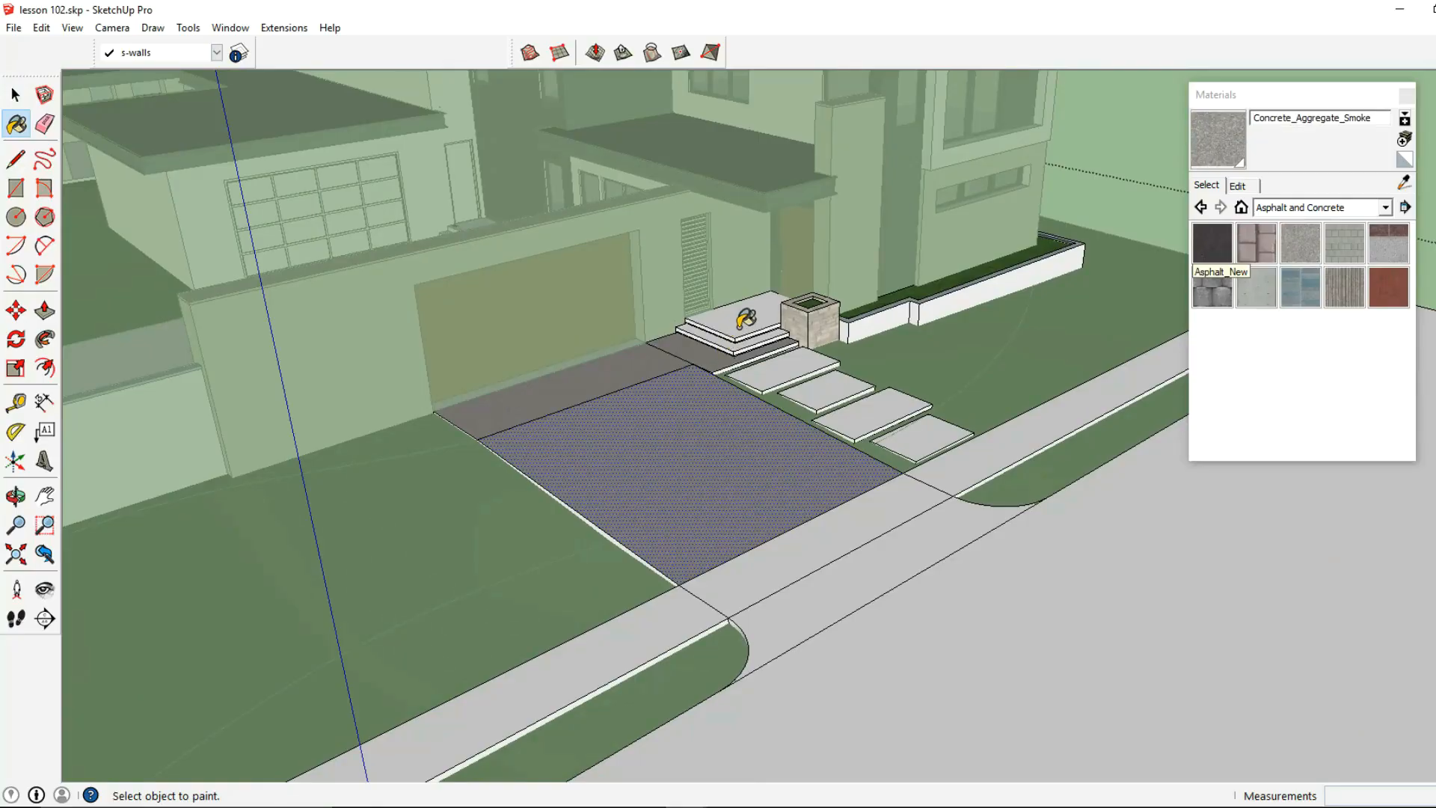
pyautogui.click(745, 318)
pyautogui.click(781, 370)
pyautogui.click(835, 387)
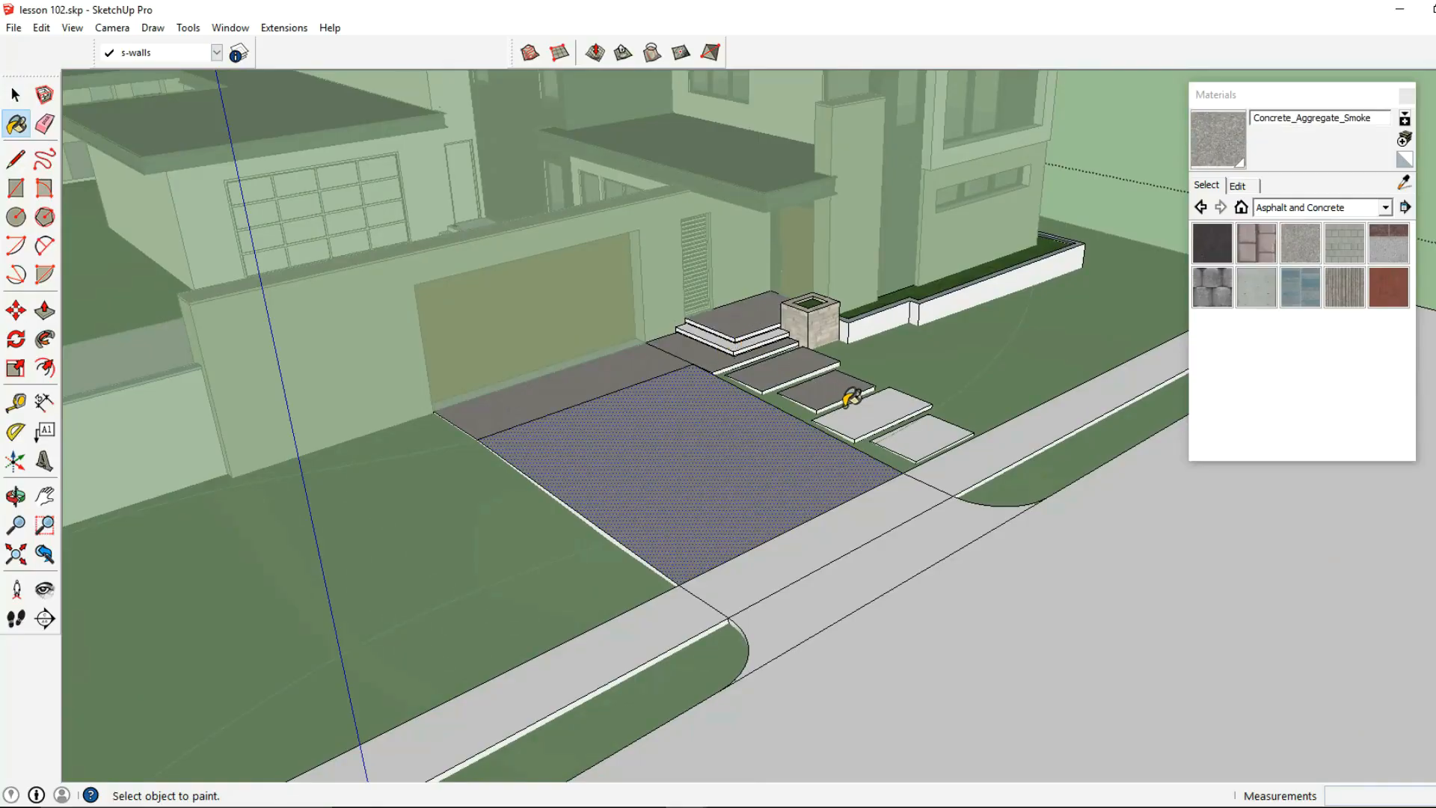
pyautogui.click(873, 410)
pyautogui.click(919, 436)
# Apply Concrete_Aggregate_Smoke to the driveway's street crossing and all sections of the sidewalk.
pyautogui.click(872, 542)
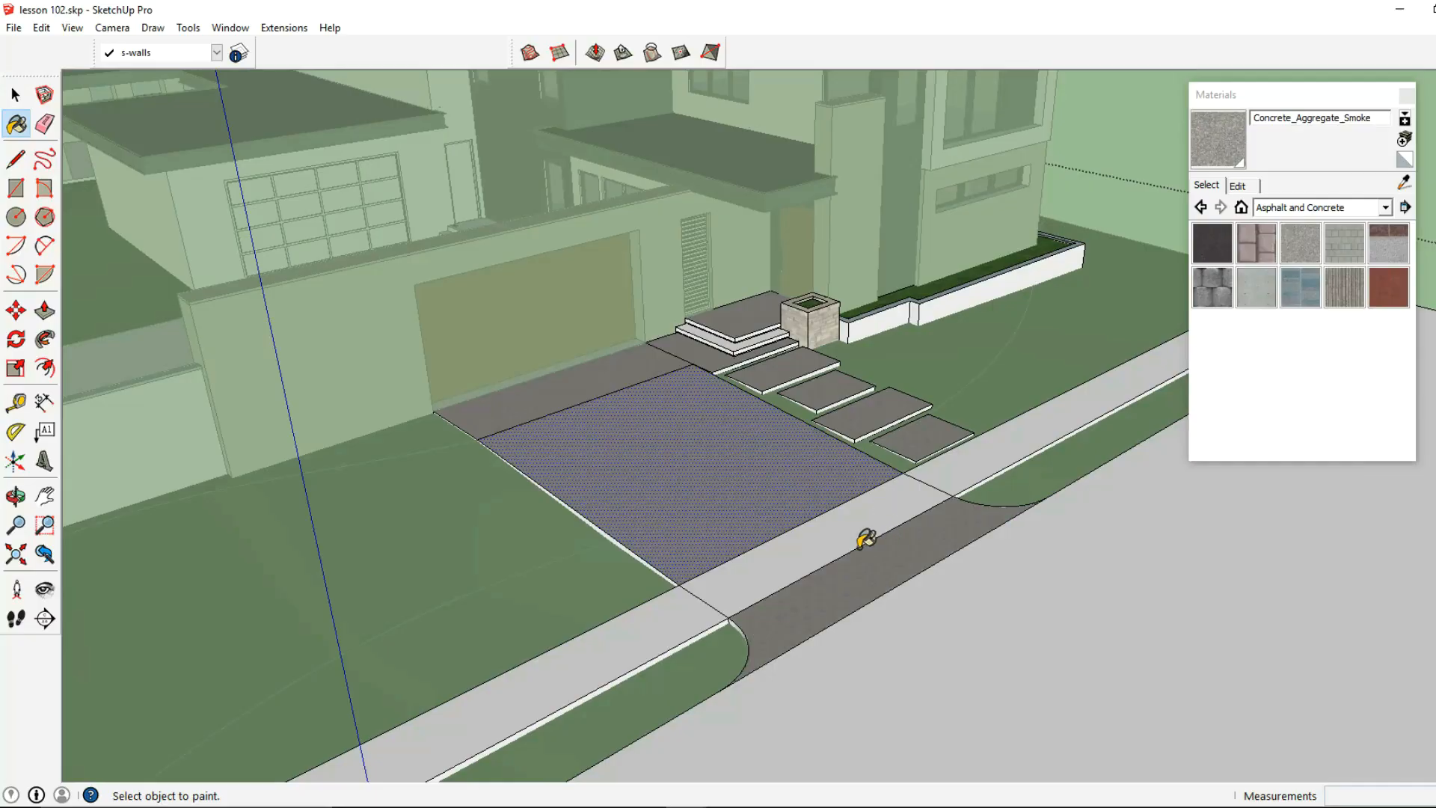
pyautogui.click(695, 623)
pyautogui.click(960, 469)
pyautogui.click(831, 548)
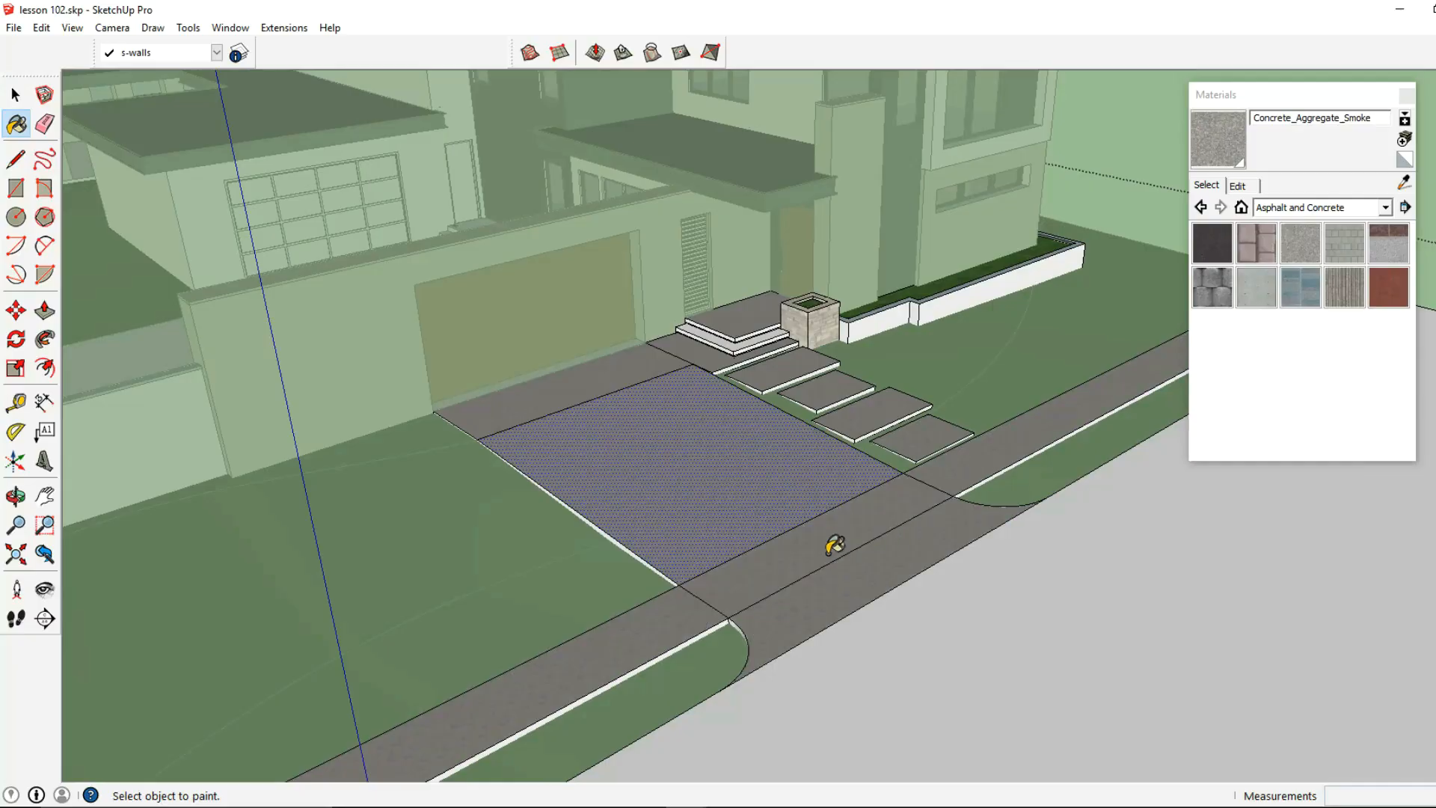
pyautogui.press('space')
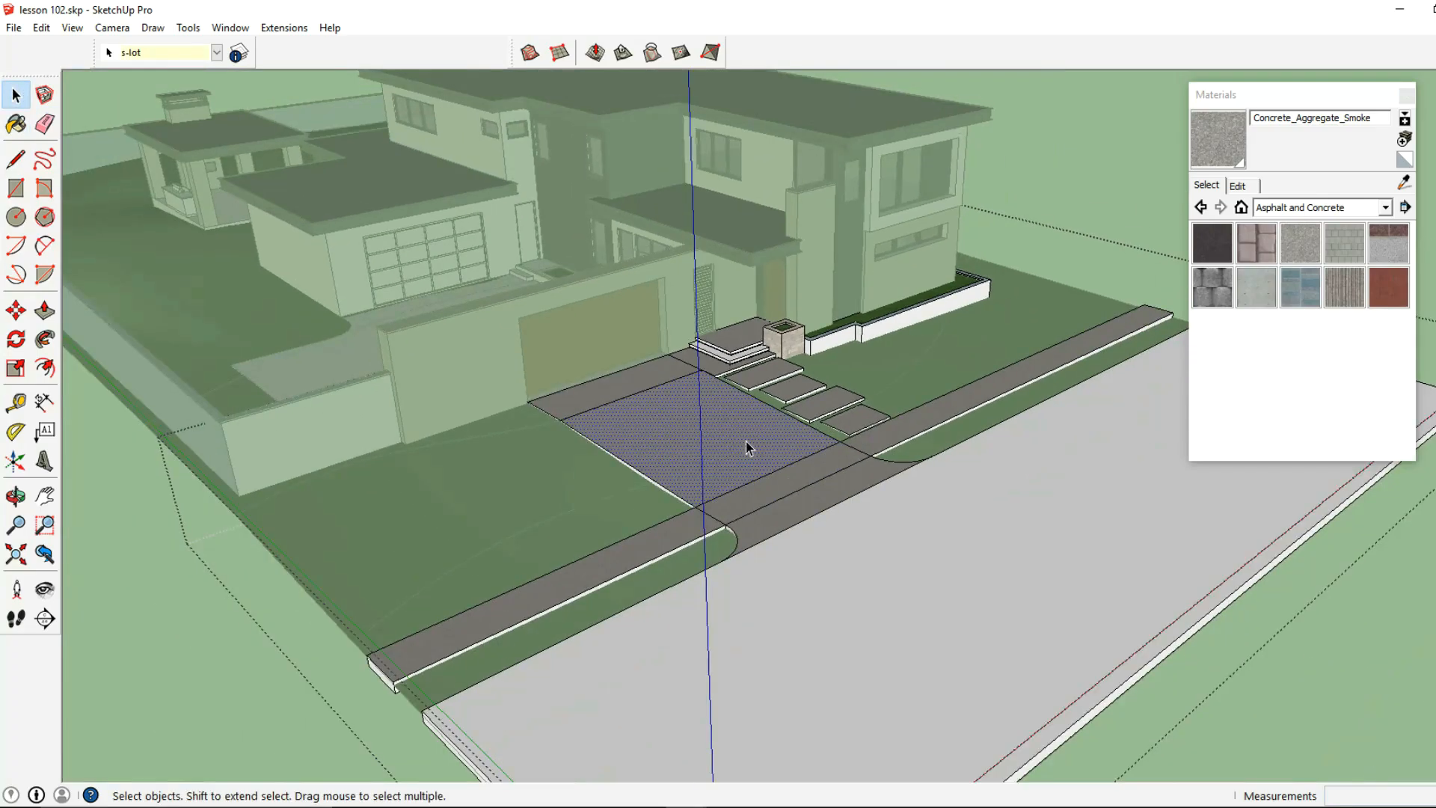
pyautogui.click(746, 441)
pyautogui.moveTo(747, 440); pyautogui.dragTo(736, 392, button='middle')
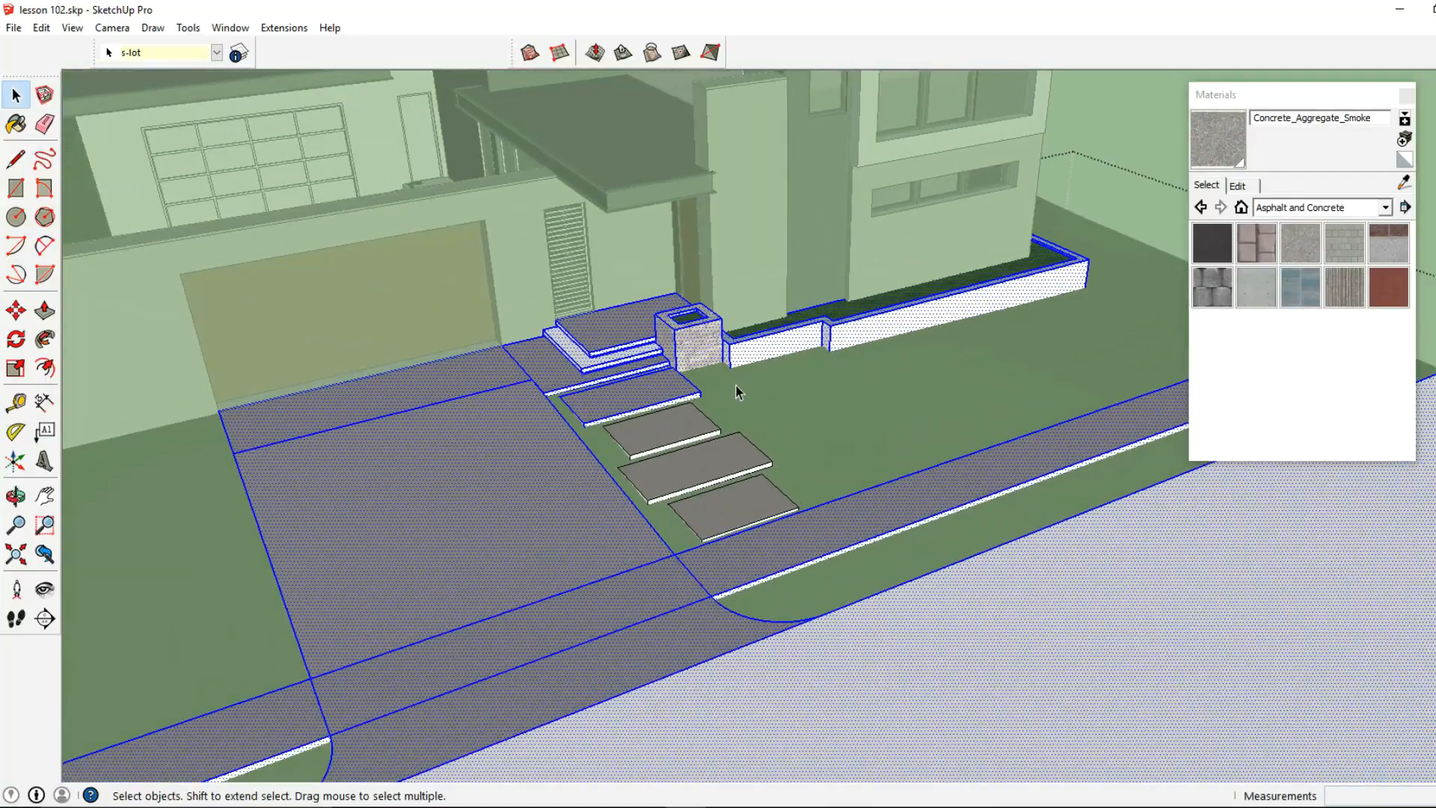
pyautogui.keyDown('shift'); pyautogui.moveTo(714, 386); pyautogui.dragTo(1140, 219); pyautogui.keyUp('shift')
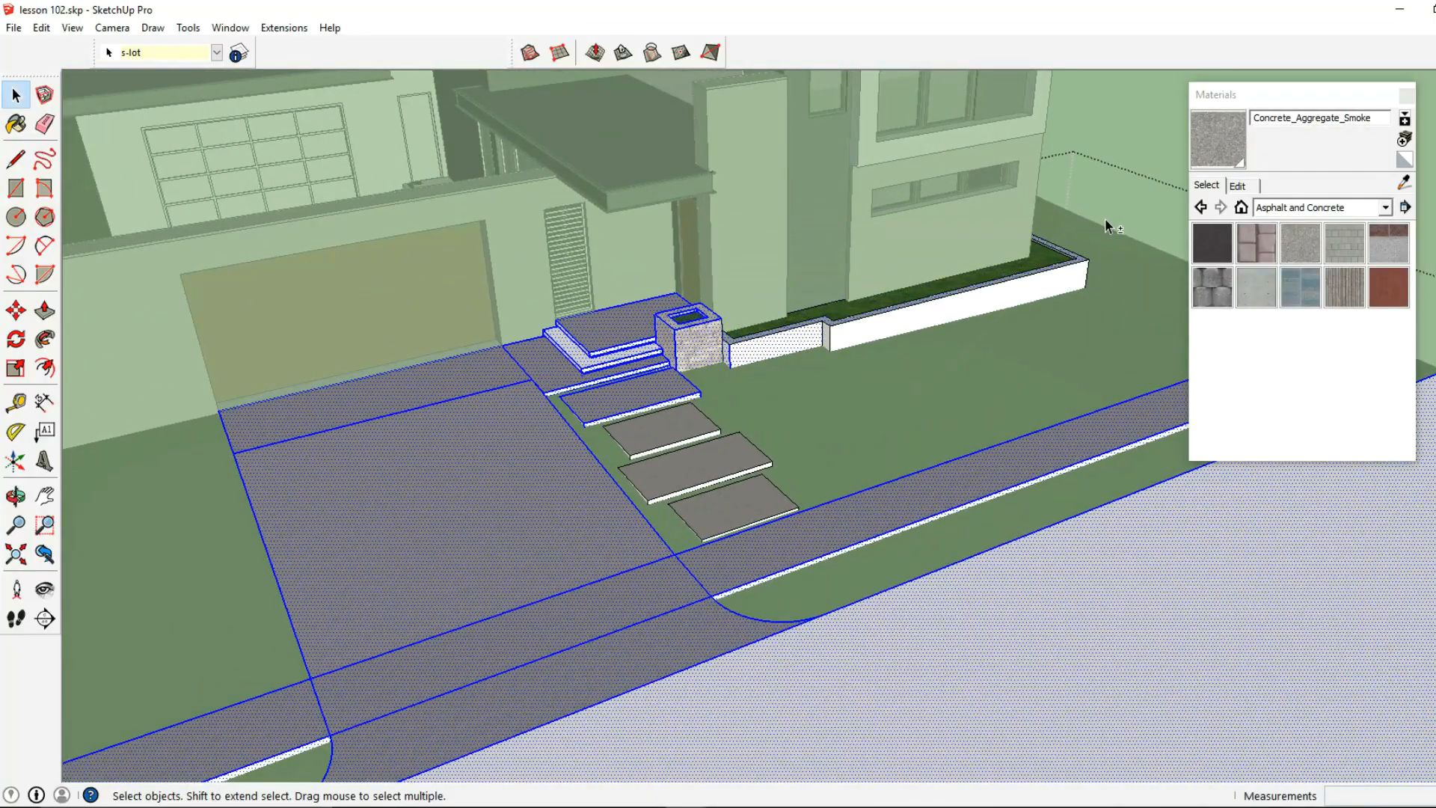
# Select the entrance landing and steps, driveway, stepping stones, sidewalk and street crossing together.
pyautogui.click(608, 341)
pyautogui.moveTo(599, 345); pyautogui.dragTo(761, 400, button='middle')
pyautogui.scroll(-2, 676, 433)
pyautogui.scroll(-2, 736, 409)
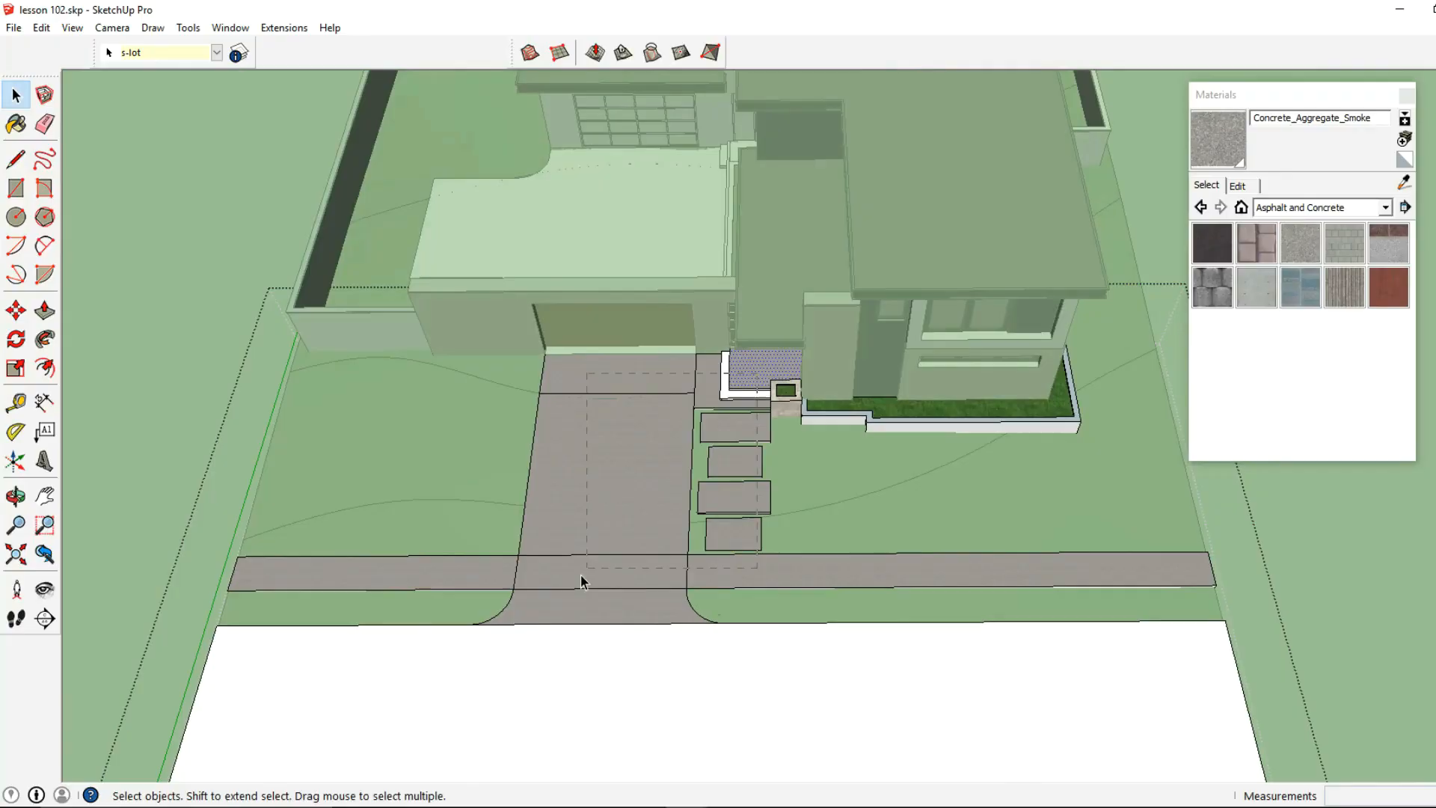
pyautogui.moveTo(451, 609); pyautogui.dragTo(809, 610)
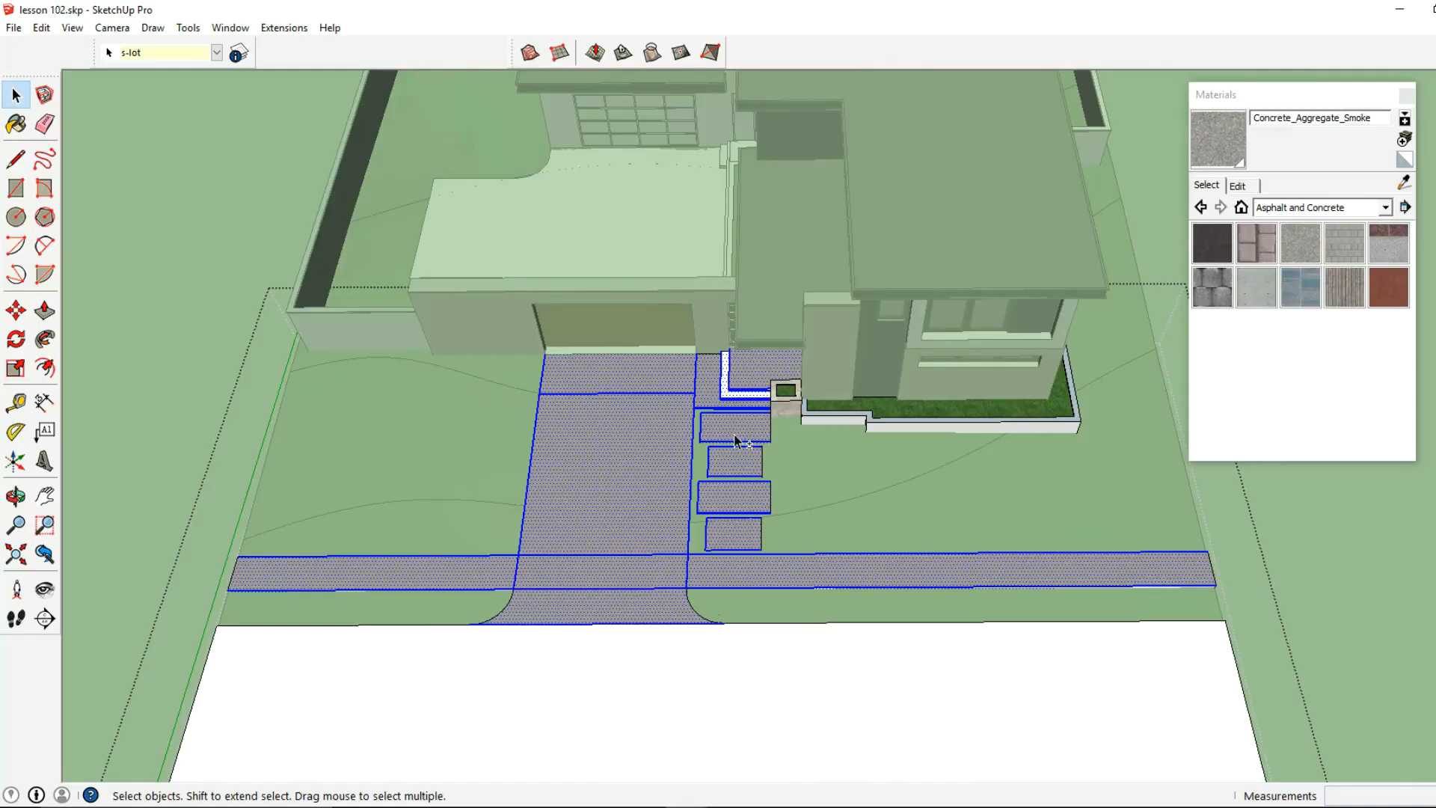
# Apply Concrete_Aggregate_Smoke to the unpainted side faces of the stepping stones and close the lot group.
pyautogui.click(1219, 185)
pyautogui.moveTo(730, 378); pyautogui.dragTo(822, 332, button='middle')
pyautogui.scroll(4, 688, 532)
pyautogui.moveTo(689, 532); pyautogui.dragTo(729, 340, button='middle')
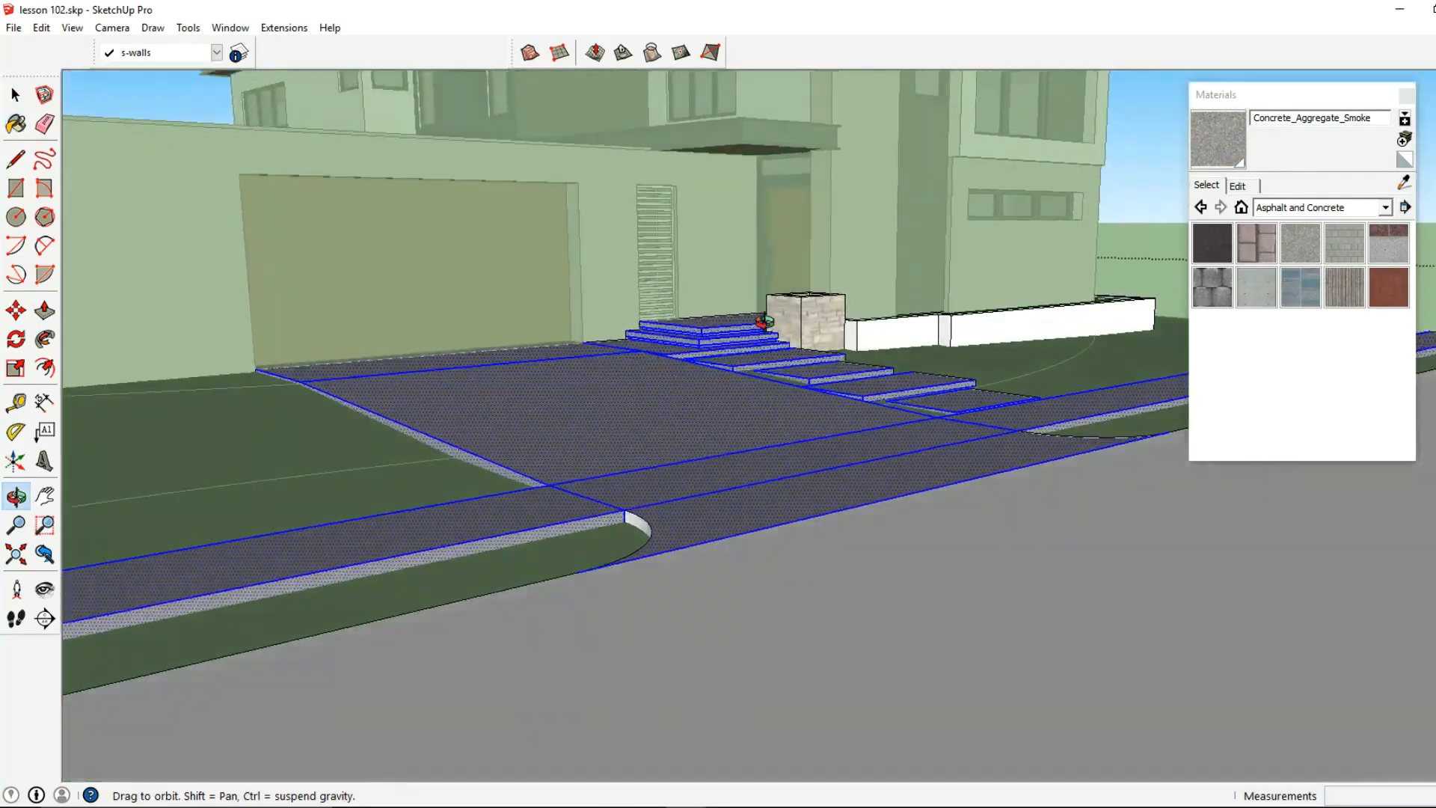
pyautogui.scroll(-2, 711, 459)
pyautogui.moveTo(678, 491)
pyautogui.mouseDown(button='middle')
pyautogui.moveTo(942, 426)
pyautogui.moveTo(352, 491)
pyautogui.moveTo(412, 434)
pyautogui.moveTo(416, 446)
pyautogui.moveTo(324, 459)
pyautogui.moveTo(545, 406)
pyautogui.mouseUp(button='middle')
pyautogui.scroll(3, 545, 407)
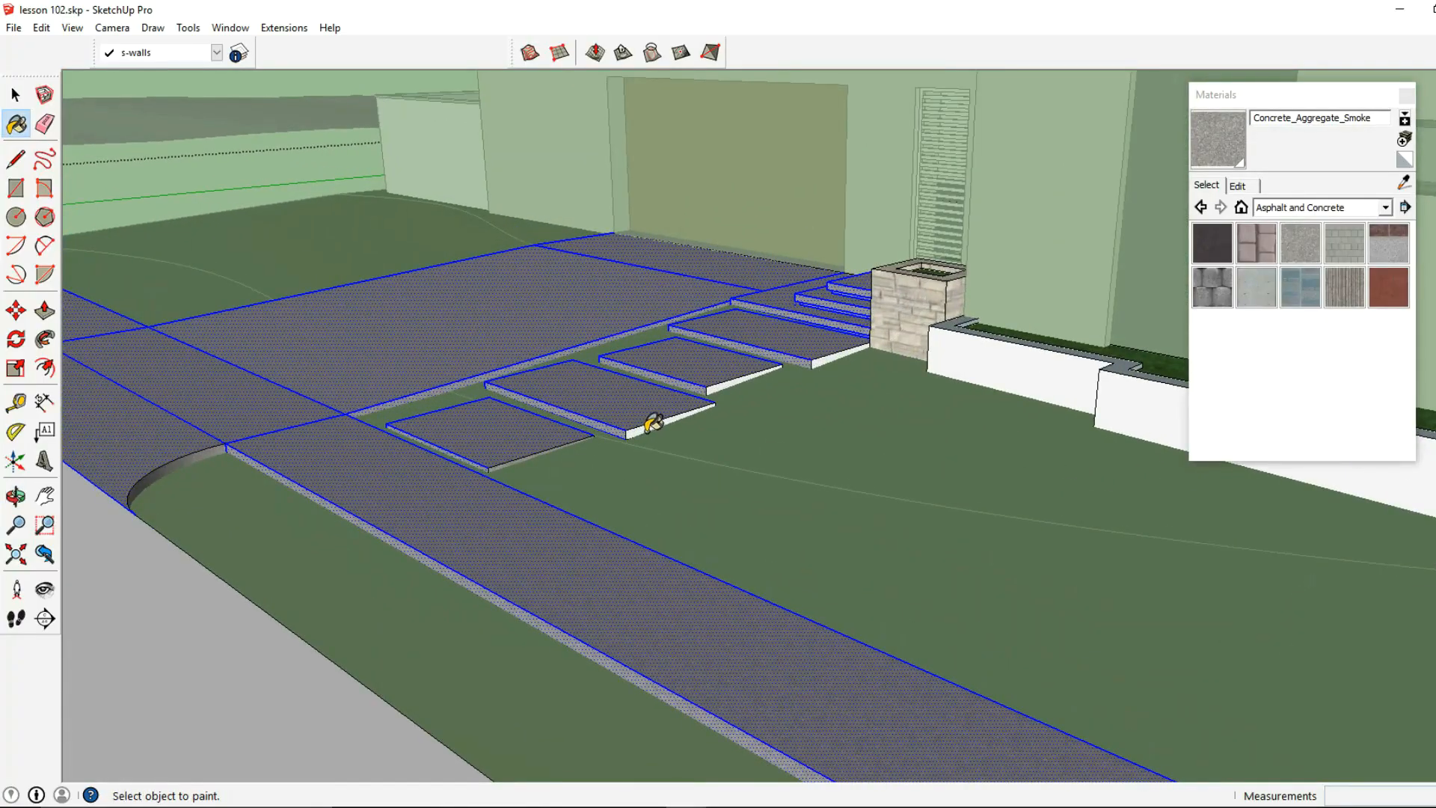
pyautogui.click(730, 382)
pyautogui.click(819, 357)
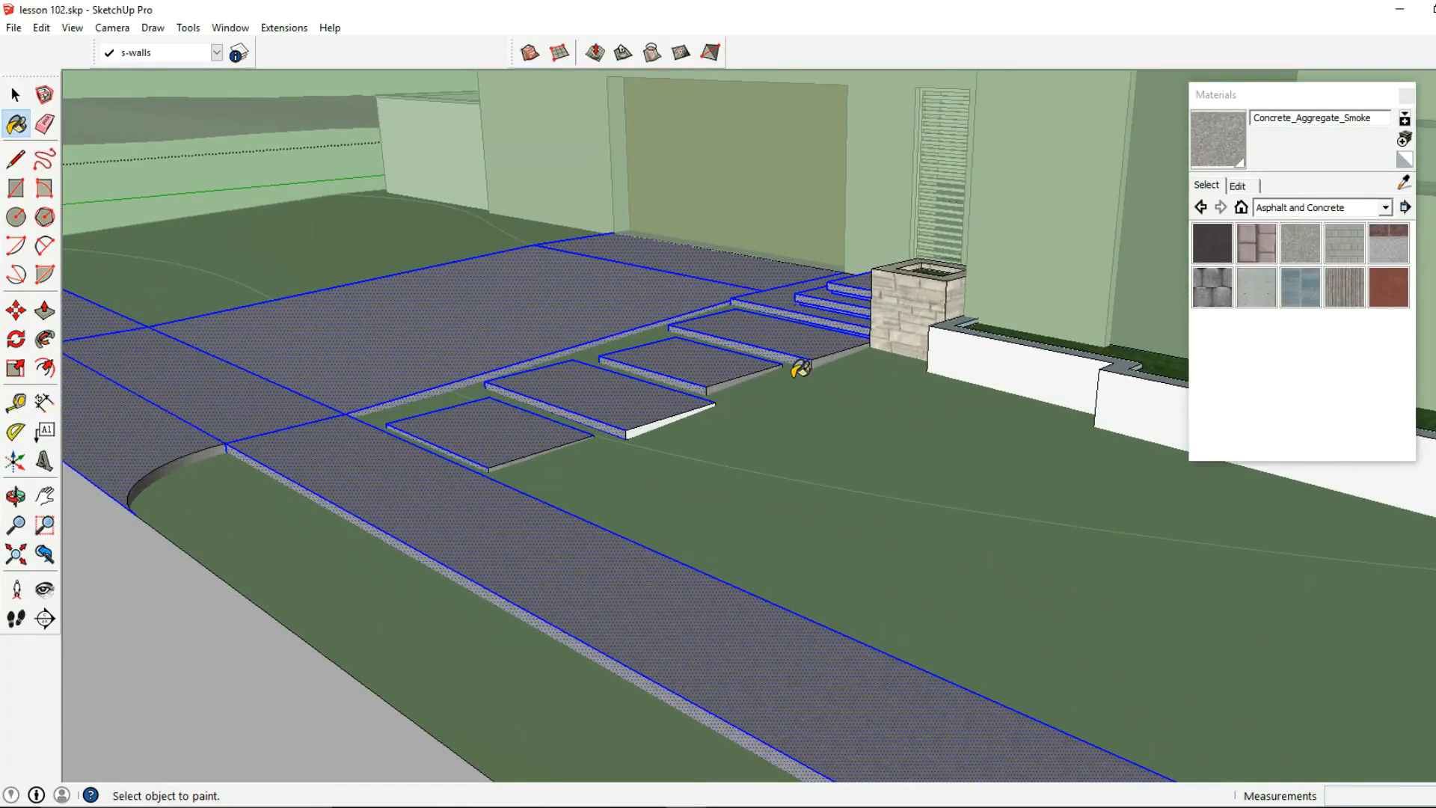
pyautogui.click(648, 426)
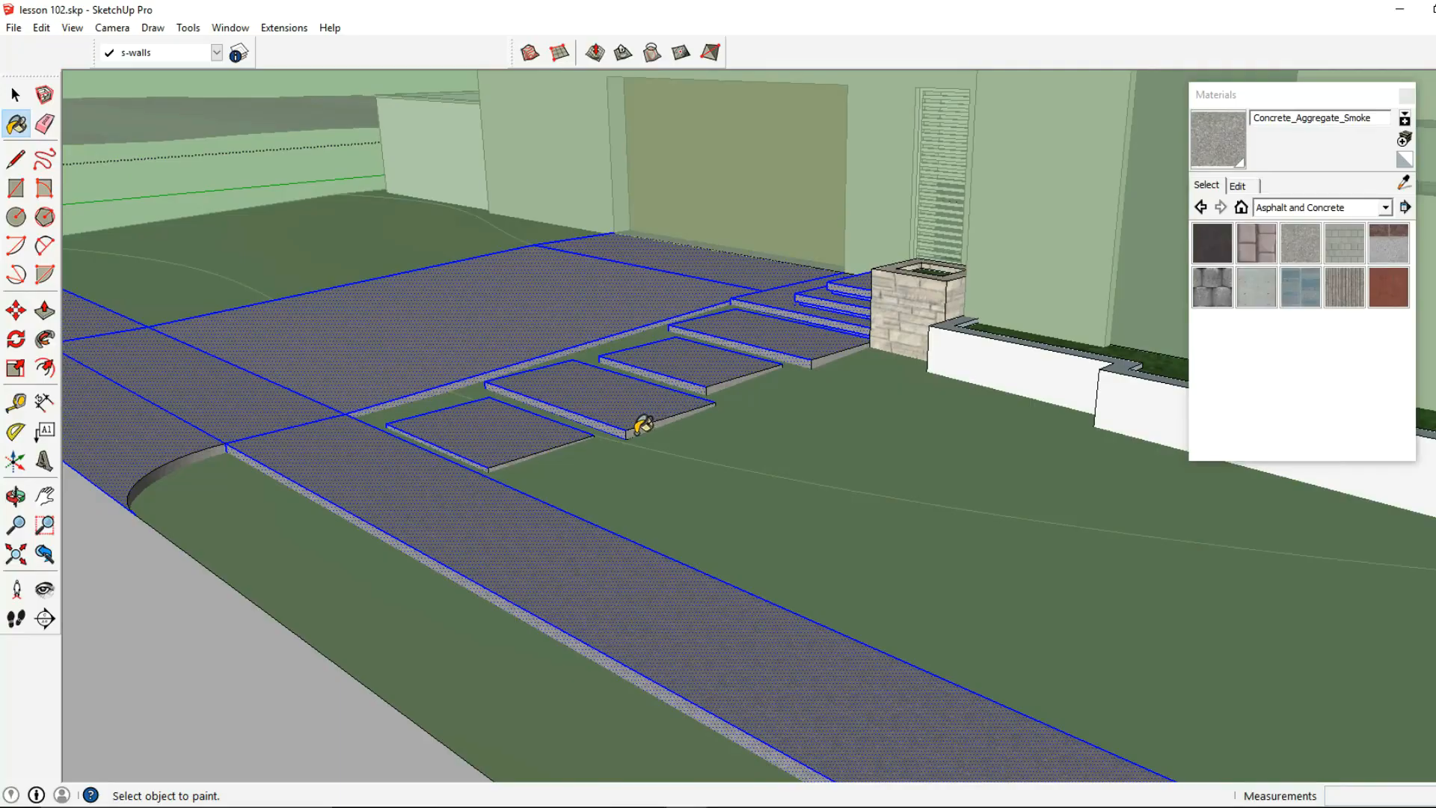
pyautogui.moveTo(658, 417); pyautogui.dragTo(850, 337, button='middle')
pyautogui.click(16, 95)
pyautogui.click(613, 247)
# Lighten Concrete_Aggregate_Smoke to a lightness of 78 and set its texture size to 3'.
pyautogui.scroll(-4, 711, 342)
pyautogui.moveTo(711, 342)
pyautogui.mouseDown(button='middle')
pyautogui.moveTo(1064, 388)
pyautogui.moveTo(965, 378)
pyautogui.mouseUp(button='middle')
pyautogui.click(1238, 186)
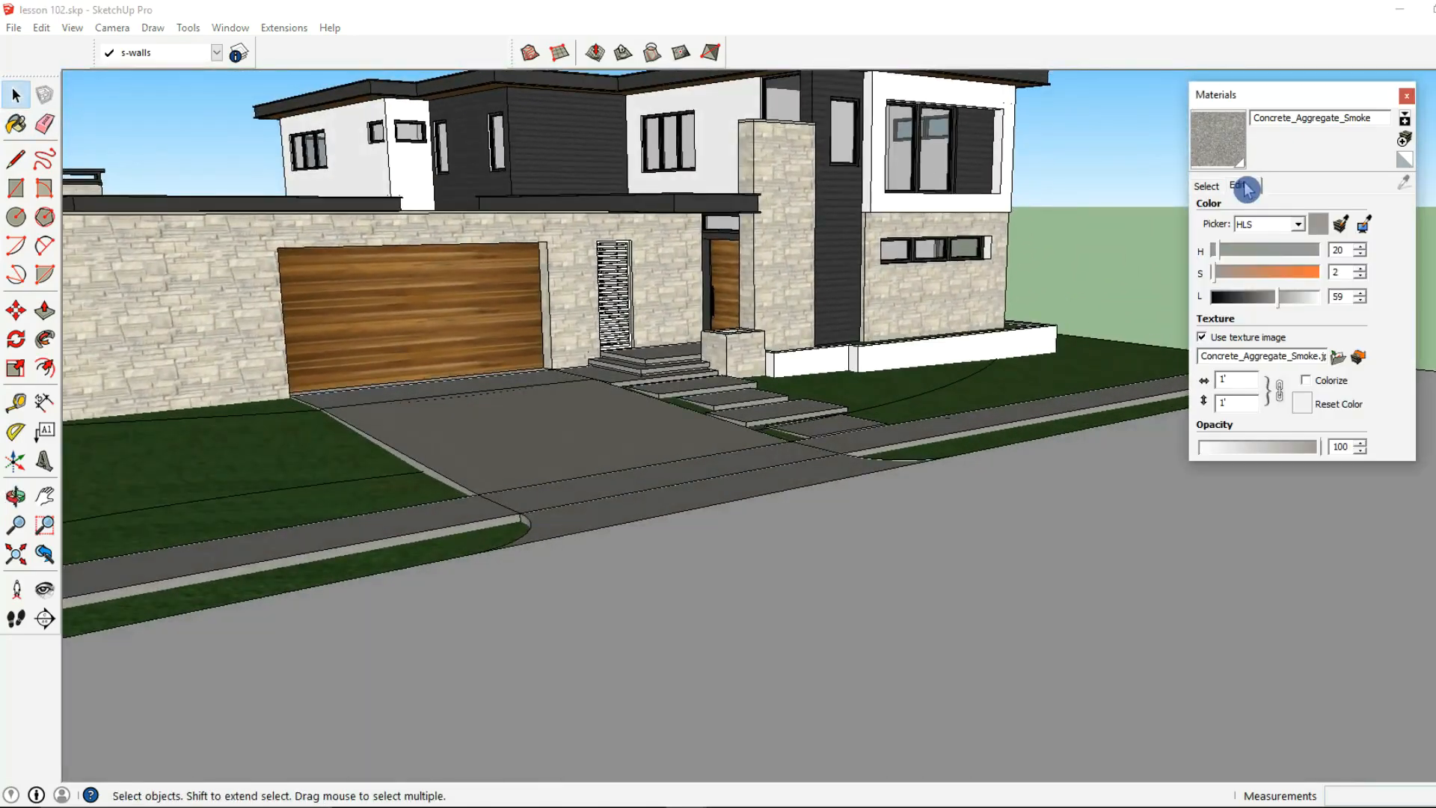
pyautogui.moveTo(1281, 305); pyautogui.dragTo(1302, 305)
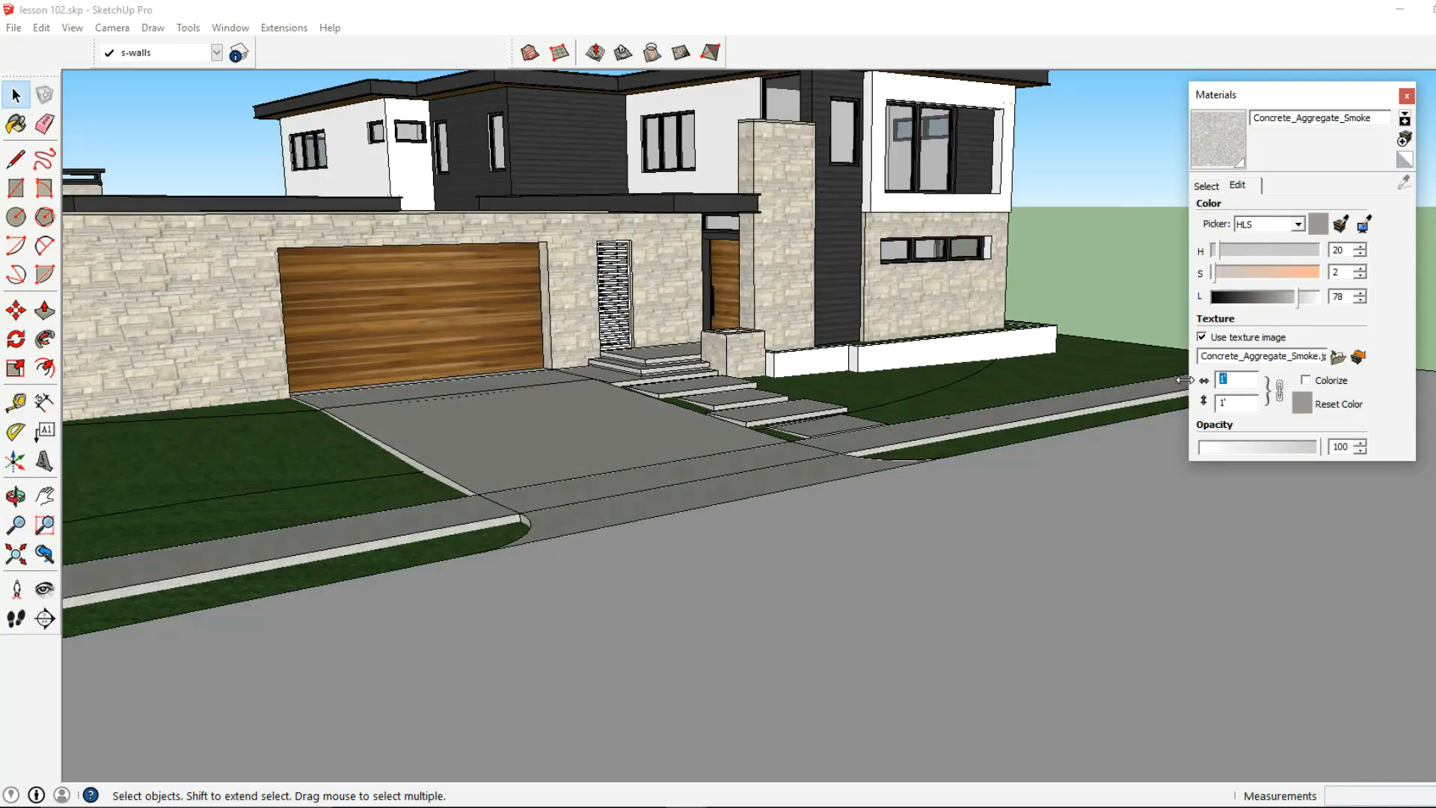
pyautogui.scroll(5, 635, 608)
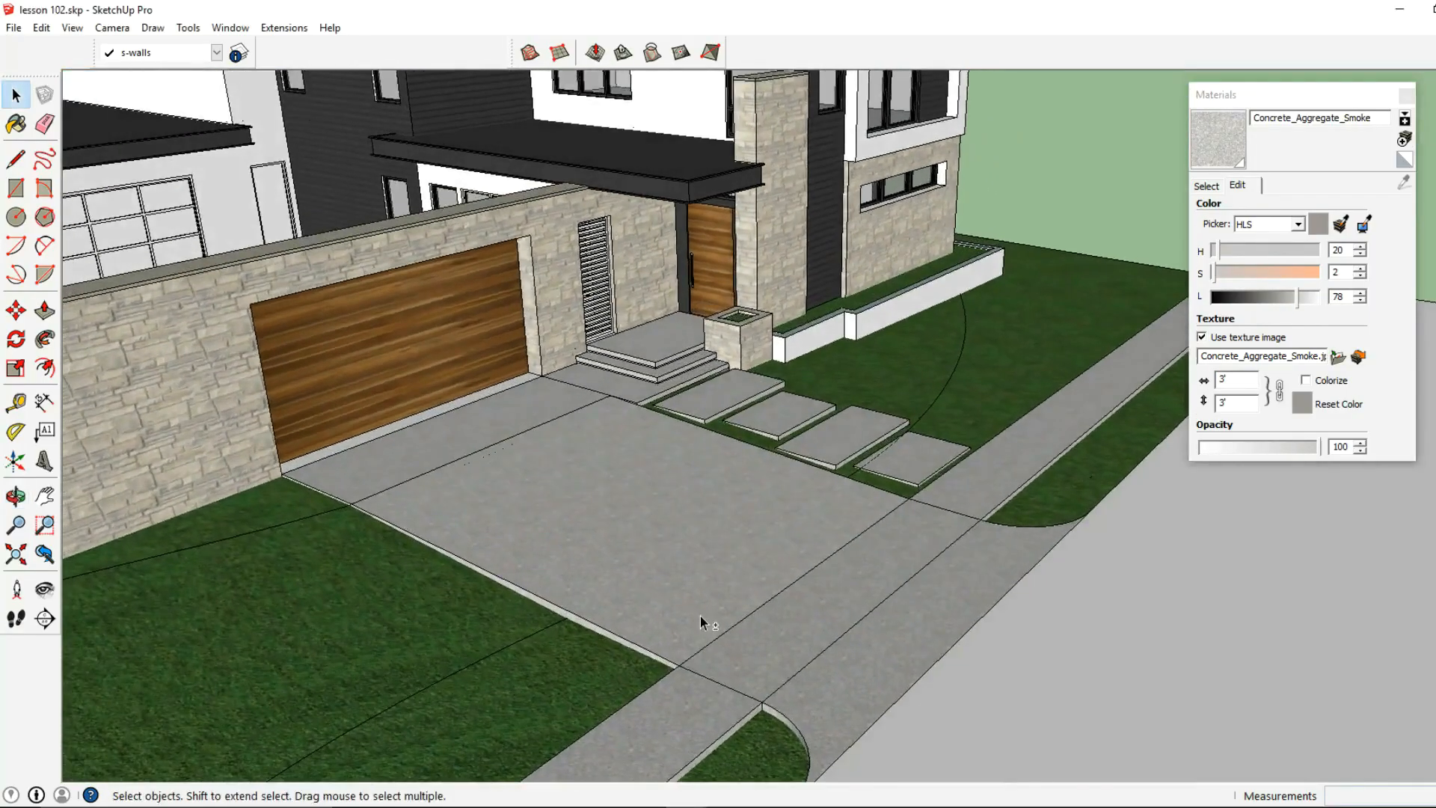
# Try a 7' texture size on the concrete material and return it to 3'.
pyautogui.click(1203, 389)
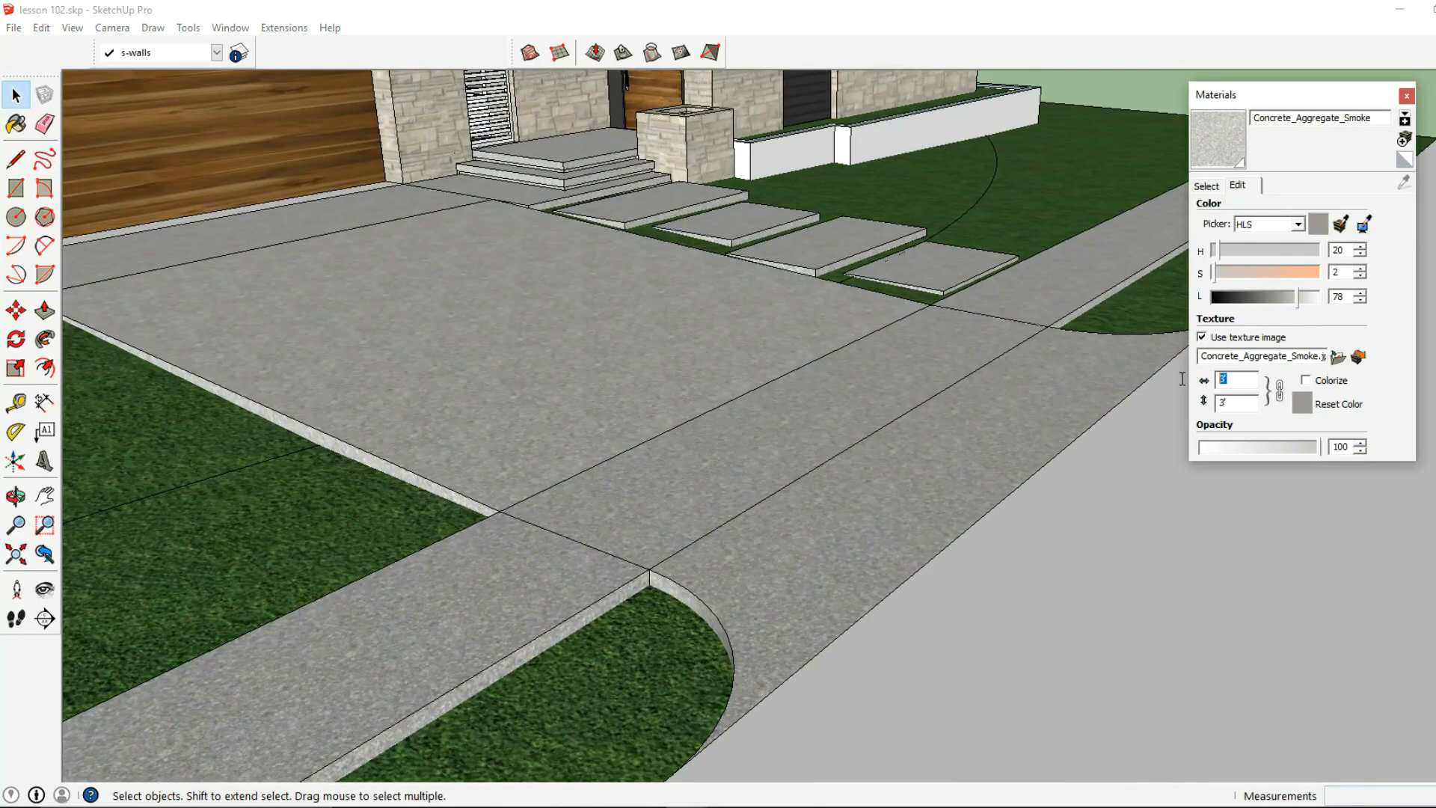
pyautogui.write('7')
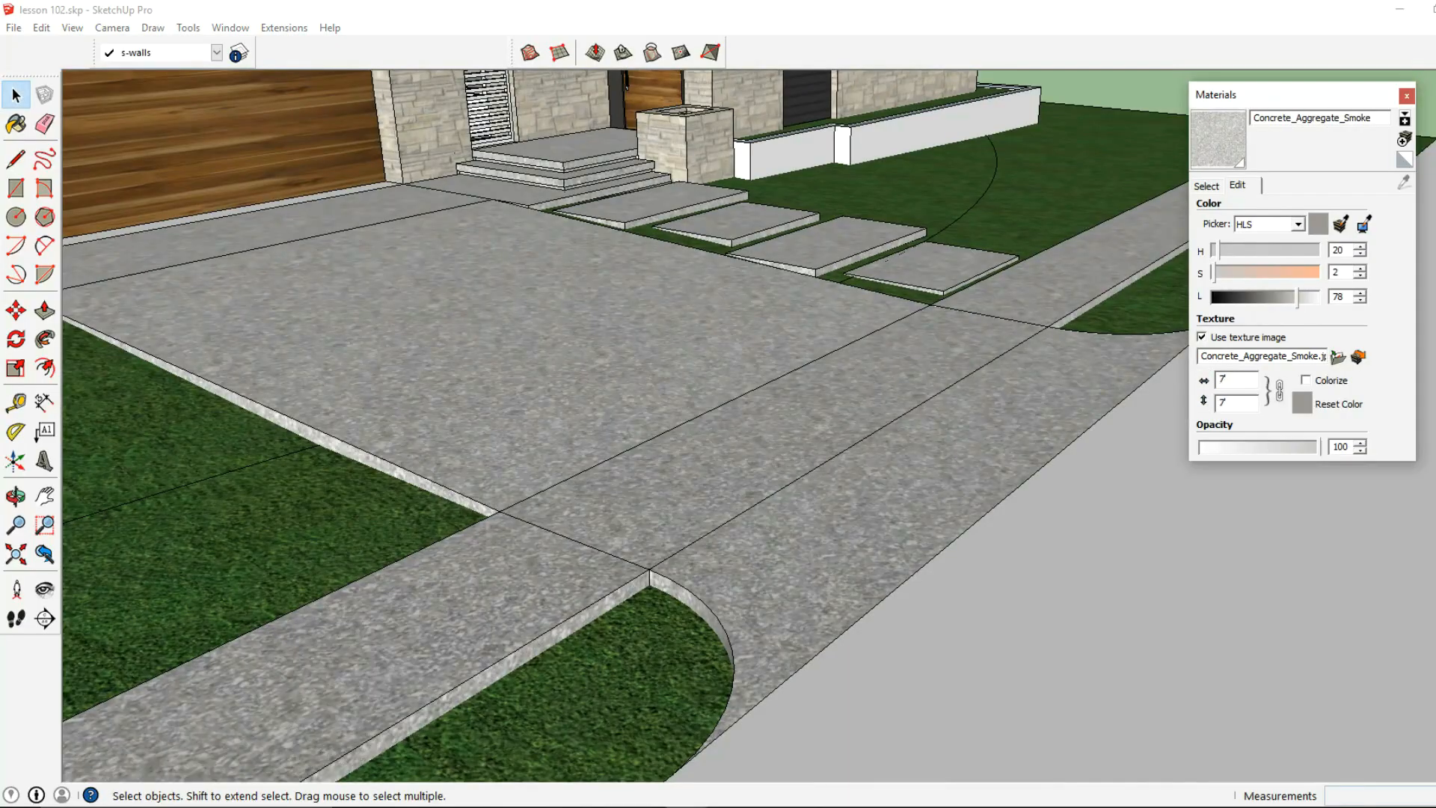
pyautogui.write('3')
pyautogui.moveTo(792, 471); pyautogui.dragTo(624, 478, button='middle')
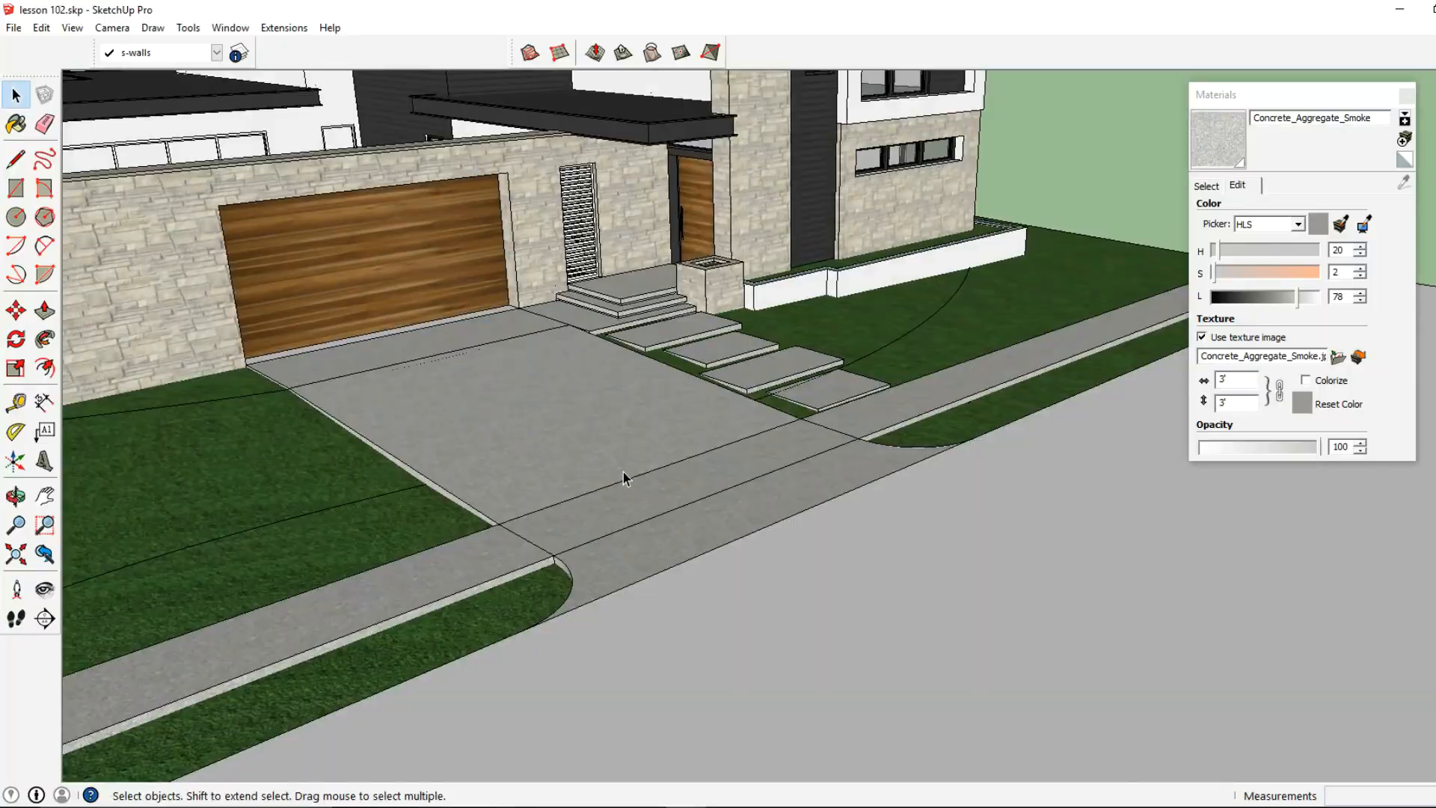
# Apply Asphalt_New from the Asphalt and Concrete materials to the street surface inside the lot group and close the group.
pyautogui.doubleClick(837, 640)
pyautogui.click(837, 640)
pyautogui.click(843, 638)
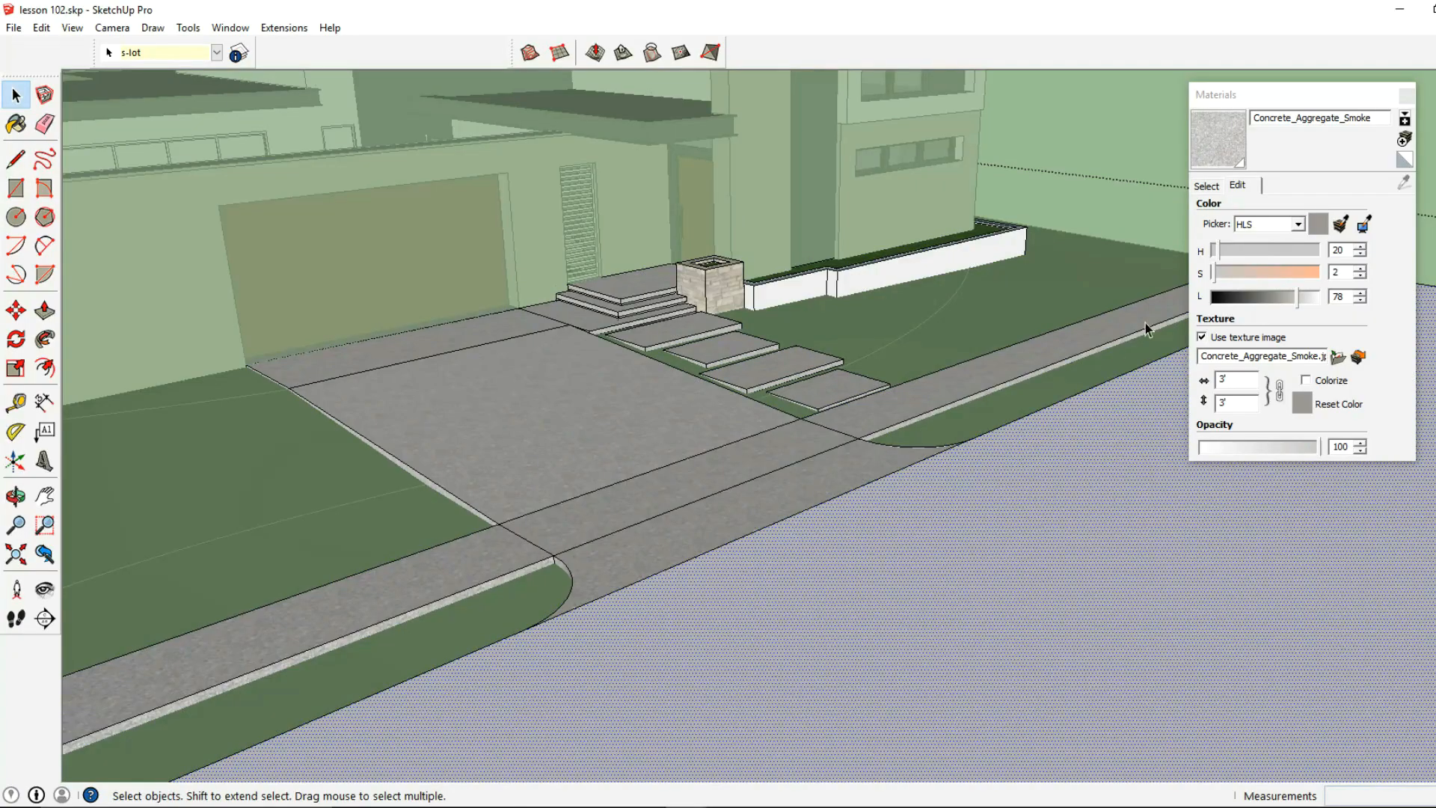
pyautogui.click(1205, 186)
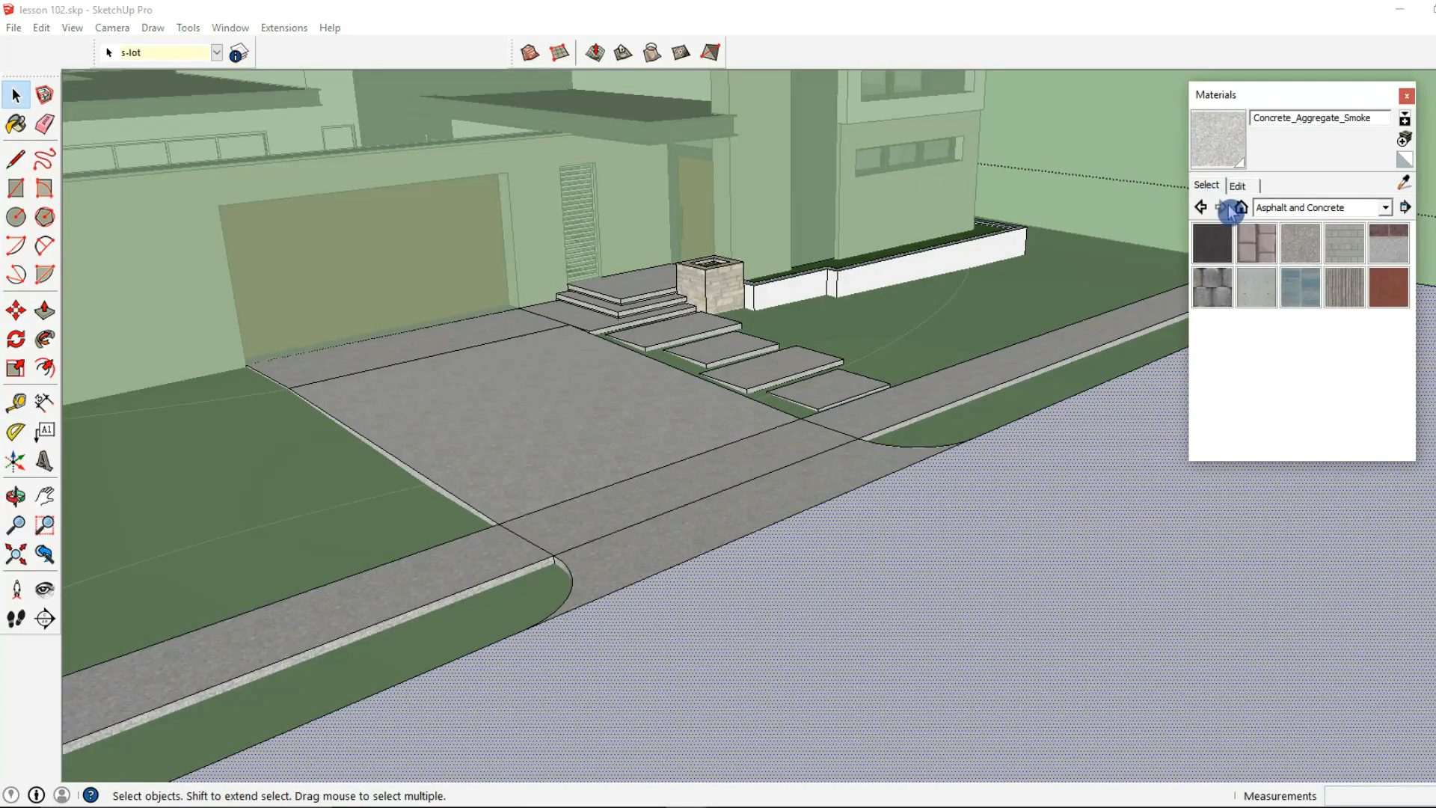
pyautogui.click(1212, 244)
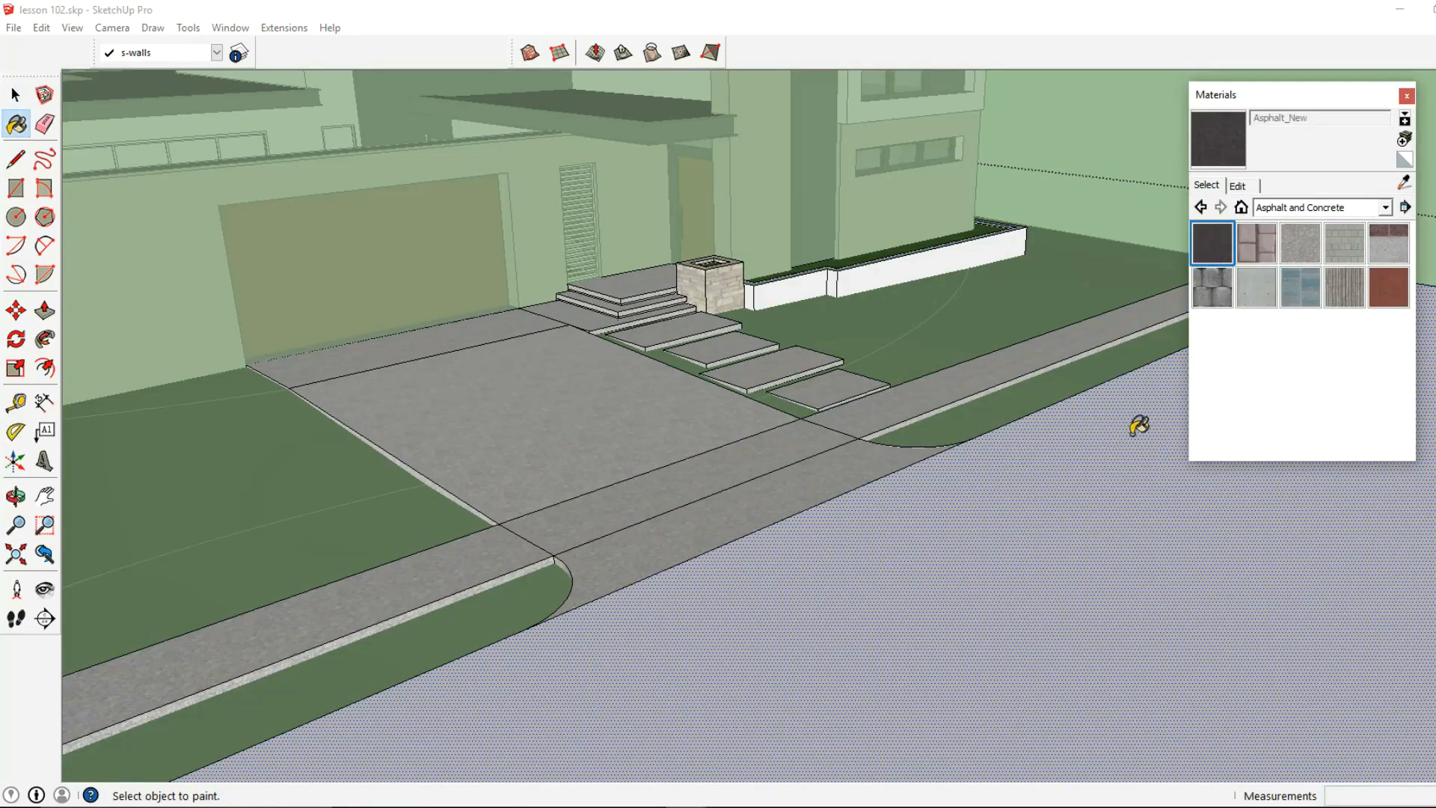
pyautogui.click(1086, 511)
pyautogui.click(1237, 187)
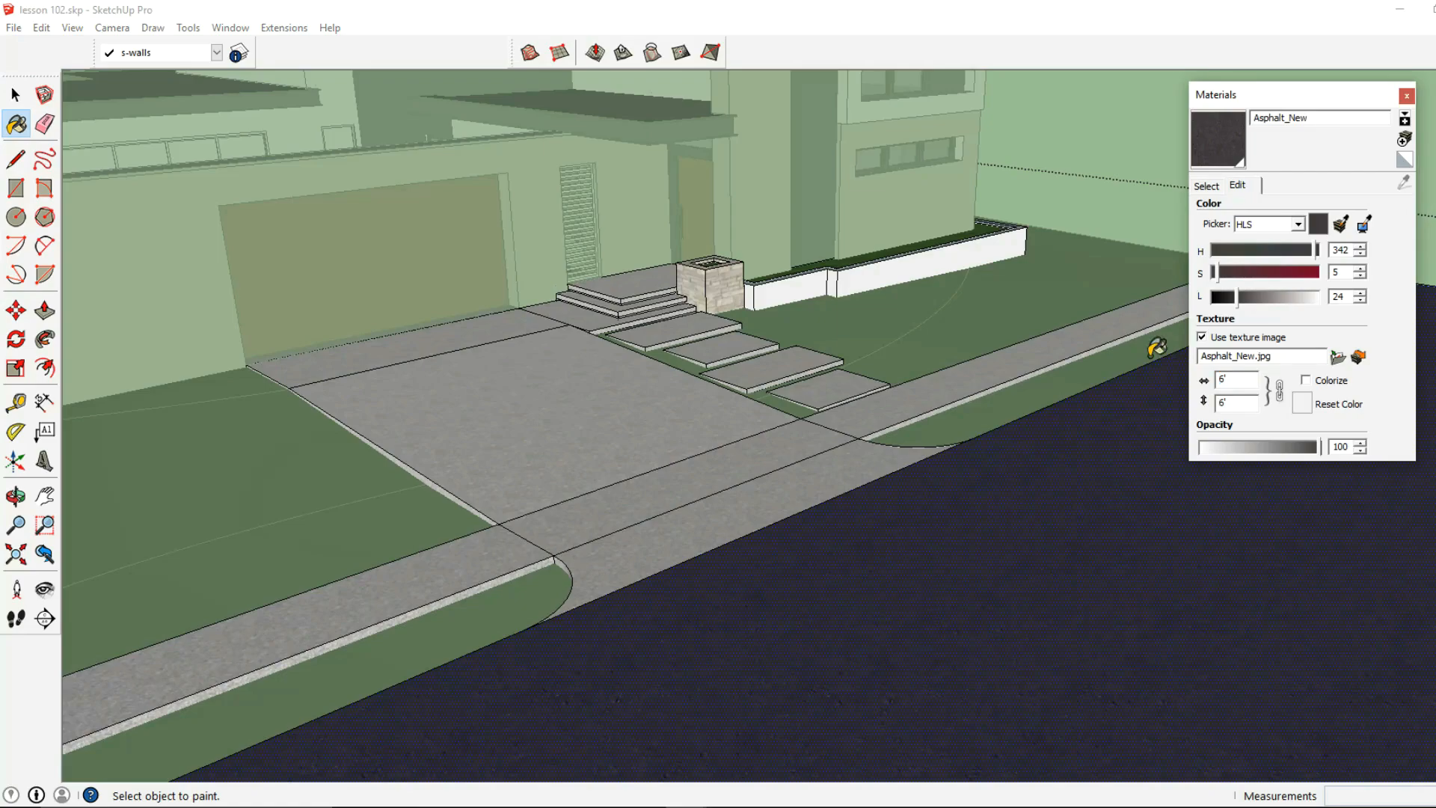
pyautogui.click(16, 97)
pyautogui.press('Escape')
pyautogui.scroll(-1, 721, 490)
pyautogui.moveTo(721, 490); pyautogui.dragTo(769, 410, button='middle')
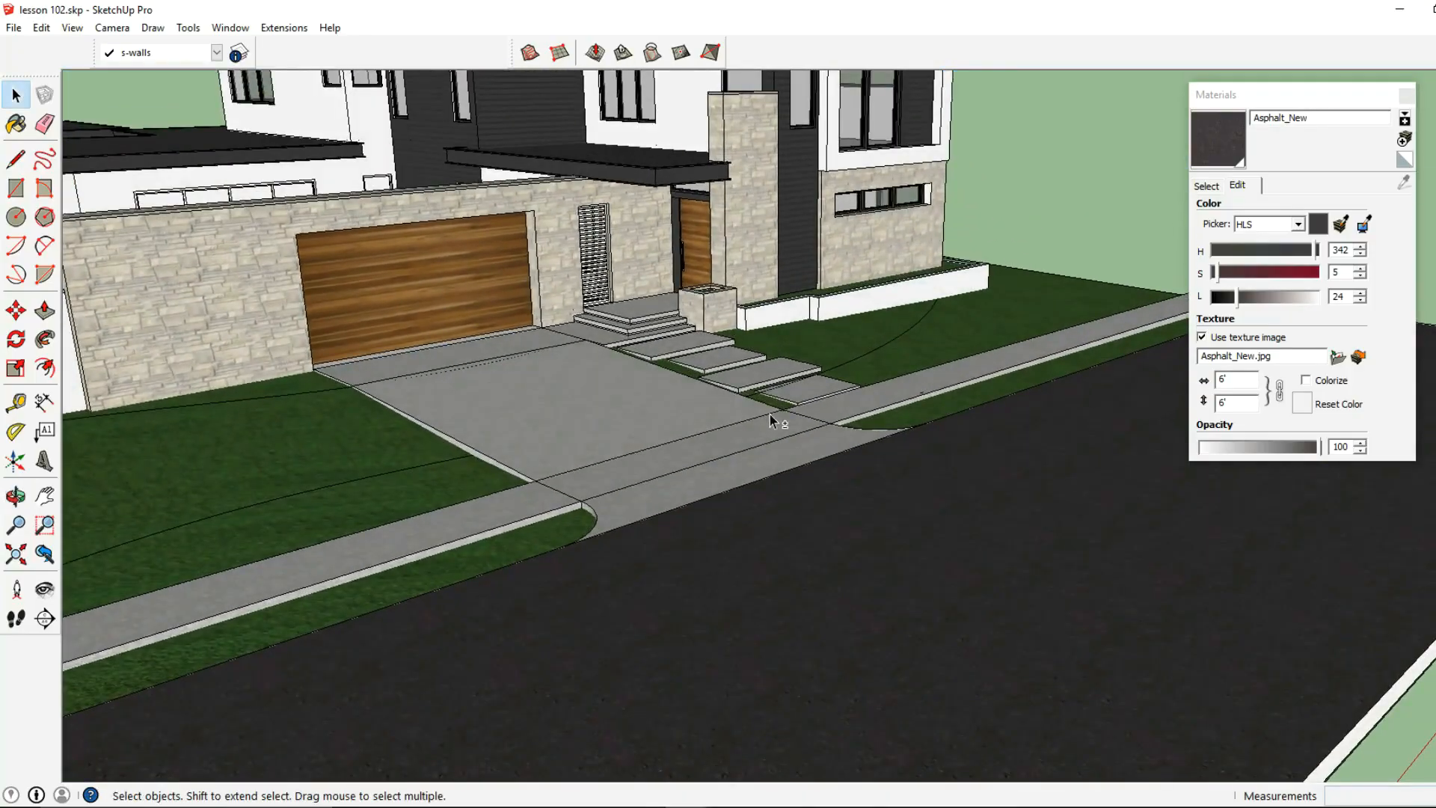
# Open the perimeter fence for editing, select all of it and apply the first Wood material, Wood_Floor.
pyautogui.scroll(3, 769, 411)
pyautogui.scroll(-2, 874, 495)
pyautogui.moveTo(874, 495); pyautogui.dragTo(762, 468, button='middle')
pyautogui.scroll(2, 956, 548)
pyautogui.scroll(-1, 957, 548)
pyautogui.moveTo(957, 548); pyautogui.dragTo(1029, 509, button='middle')
pyautogui.click(368, 451)
pyautogui.doubleClick(369, 452)
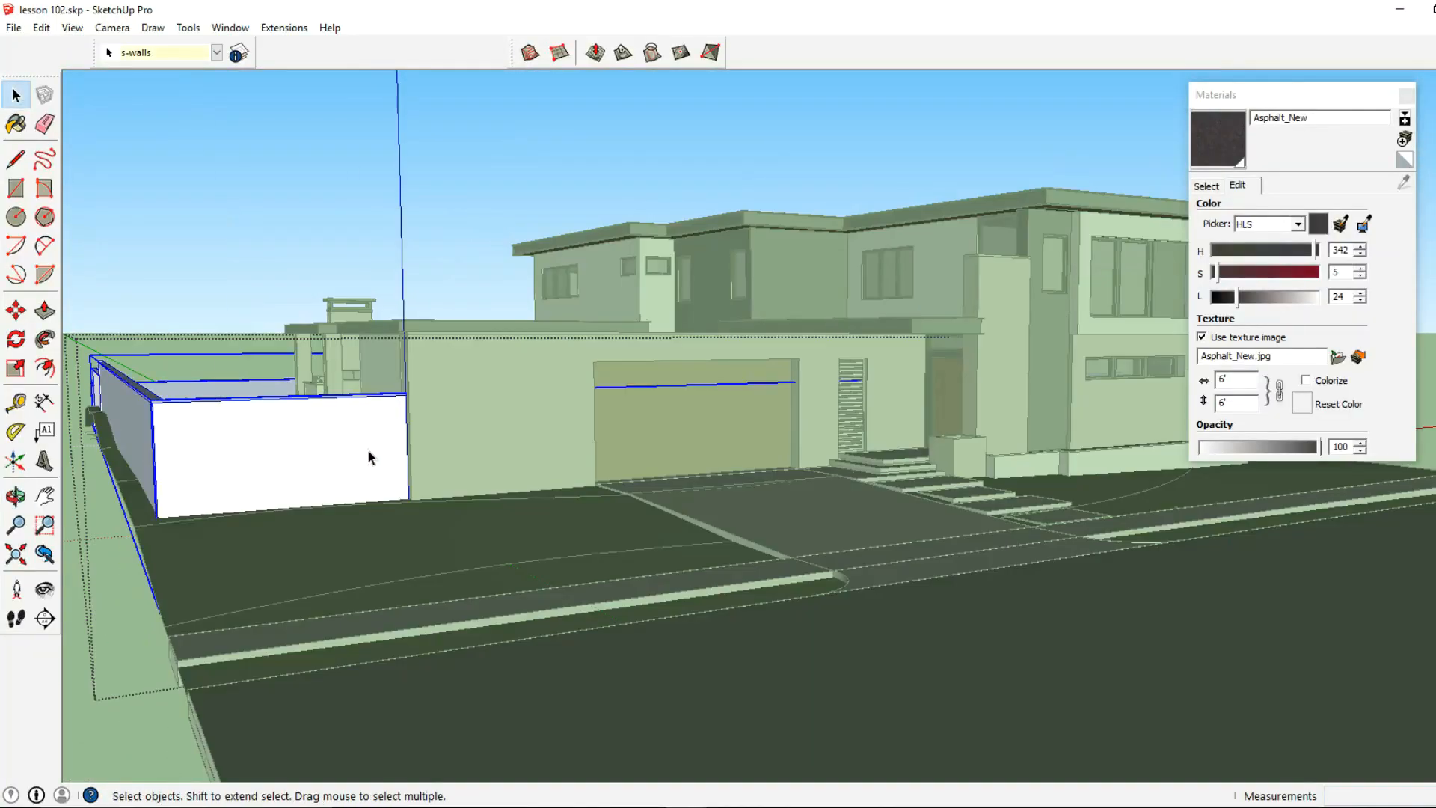
pyautogui.click(1191, 185)
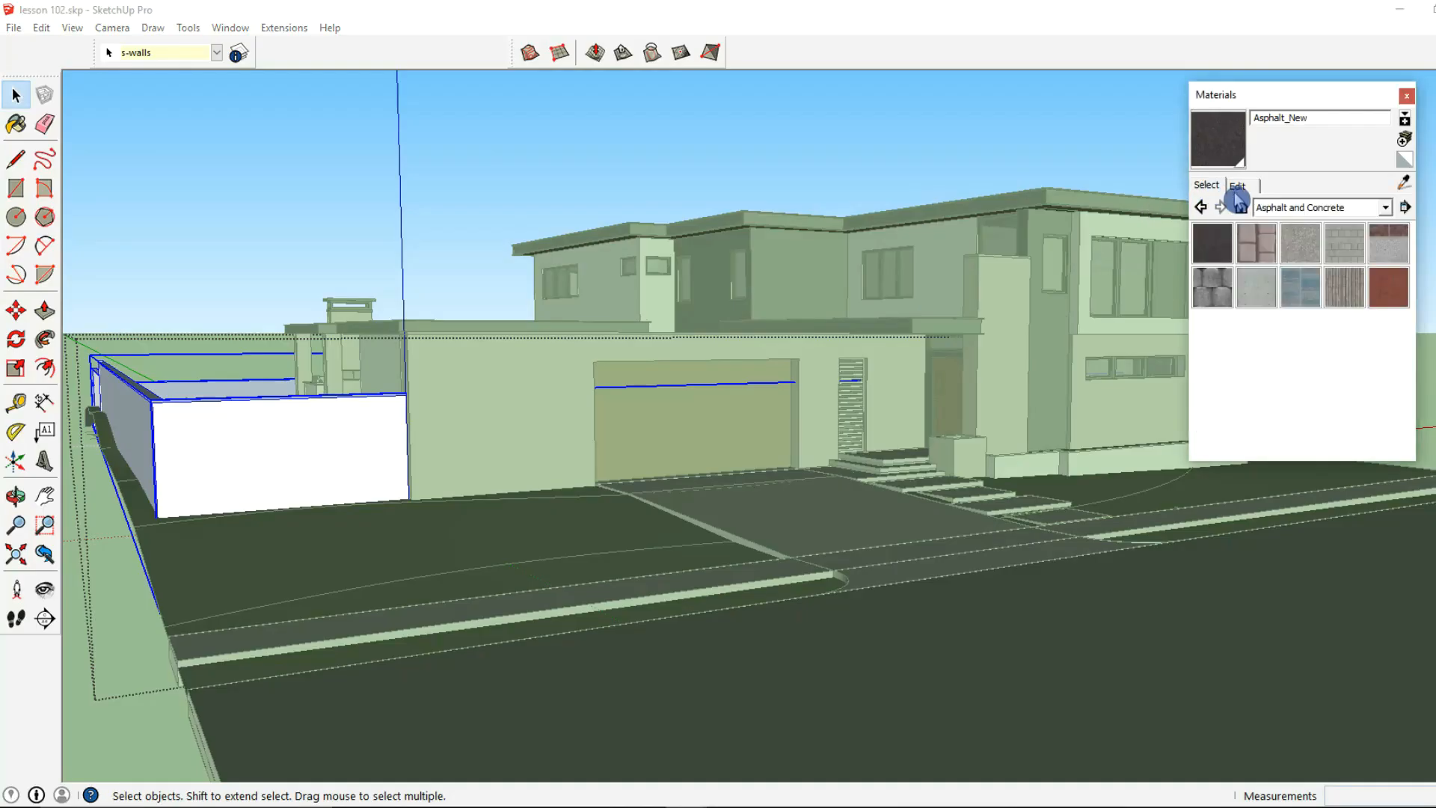
pyautogui.click(1316, 208)
pyautogui.scroll(-2, 1316, 370)
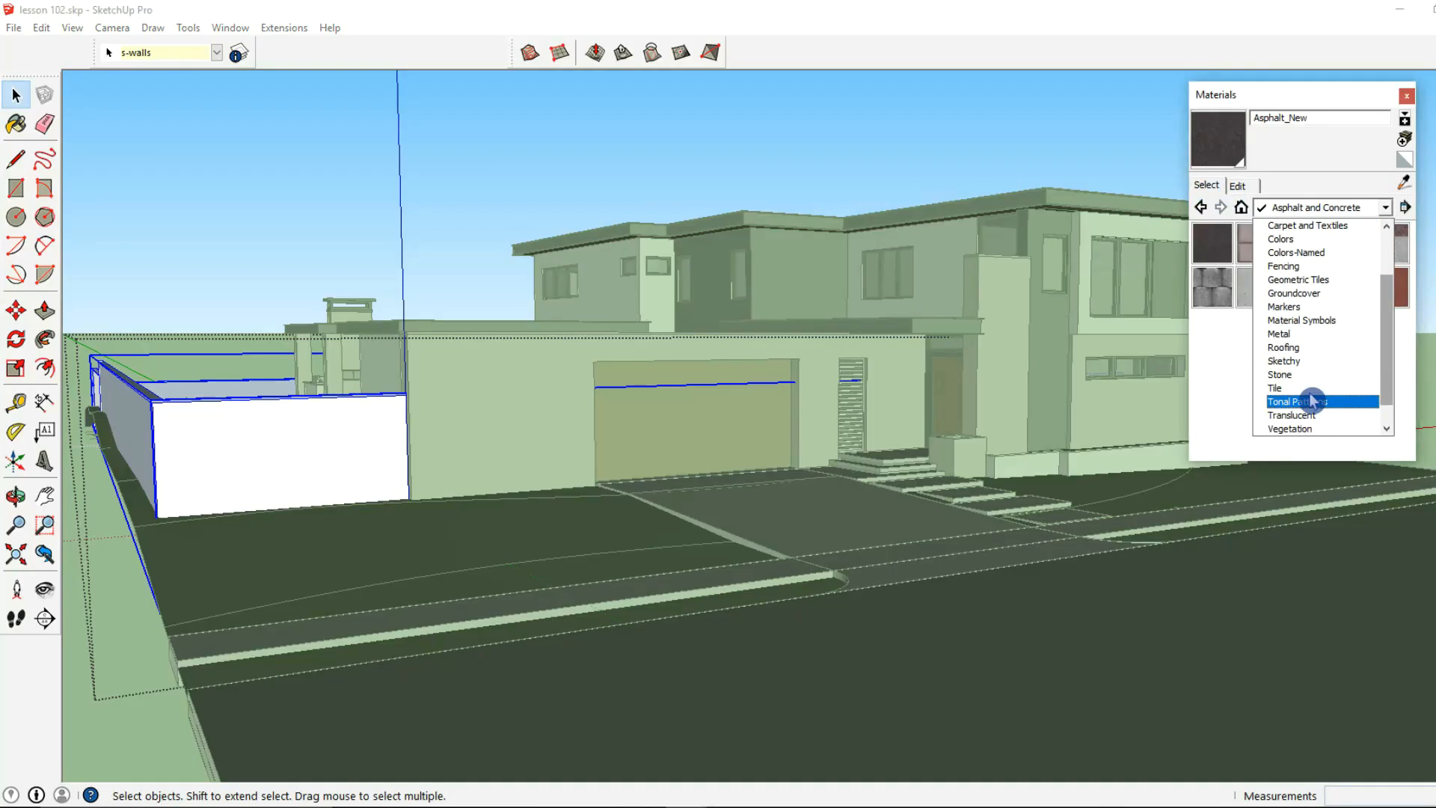
pyautogui.click(1280, 427)
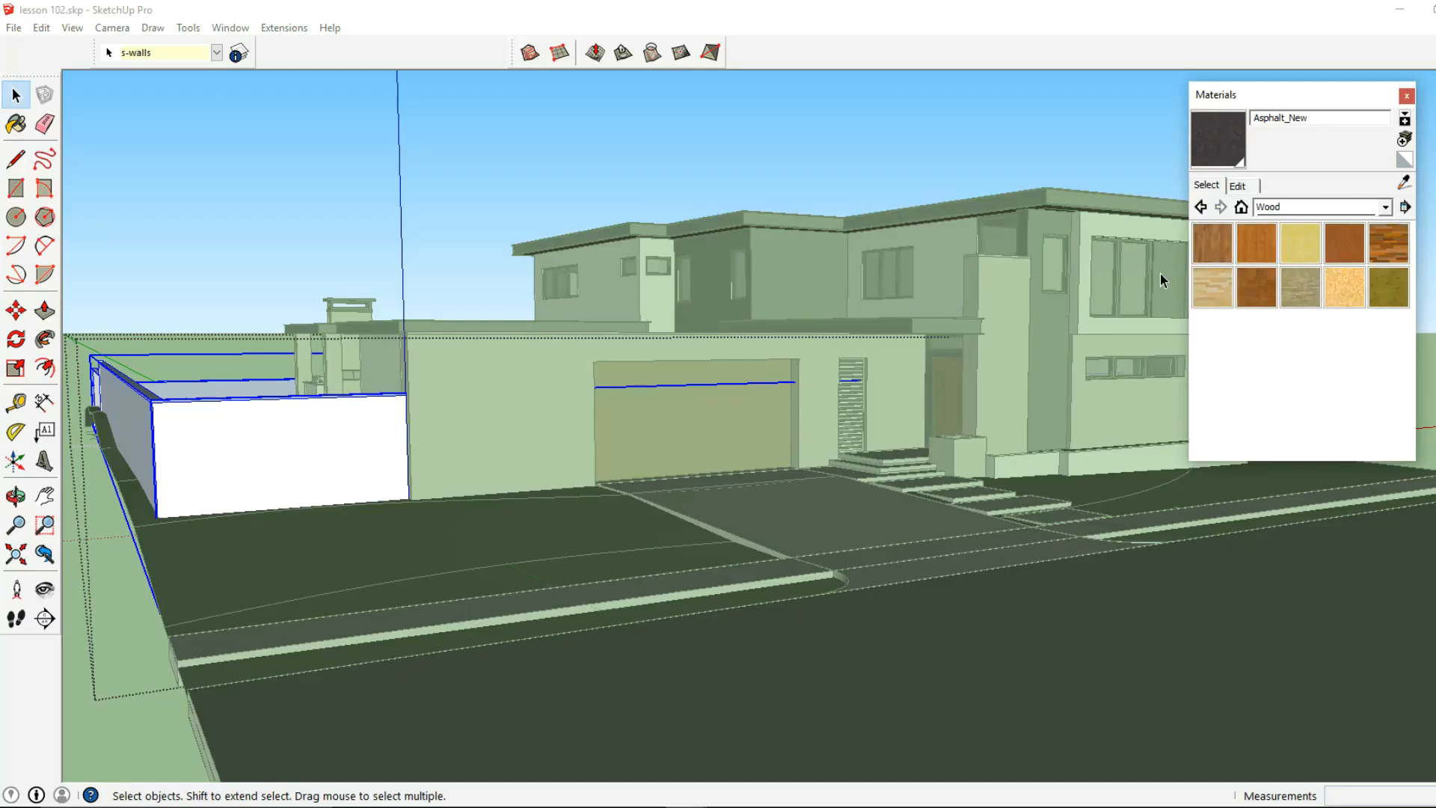
pyautogui.click(1214, 247)
pyautogui.moveTo(423, 362)
pyautogui.mouseDown(button='middle')
pyautogui.moveTo(617, 360)
pyautogui.moveTo(523, 410)
pyautogui.moveTo(368, 397)
pyautogui.moveTo(885, 404)
pyautogui.moveTo(576, 442)
pyautogui.moveTo(651, 481)
pyautogui.moveTo(598, 443)
pyautogui.moveTo(1067, 458)
pyautogui.moveTo(1198, 439)
pyautogui.mouseUp(button='middle')
pyautogui.click(524, 410)
# Darken the fence's Wood_Floor material to saturation 45 and lightness 33, and close the fence group.
pyautogui.click(1237, 184)
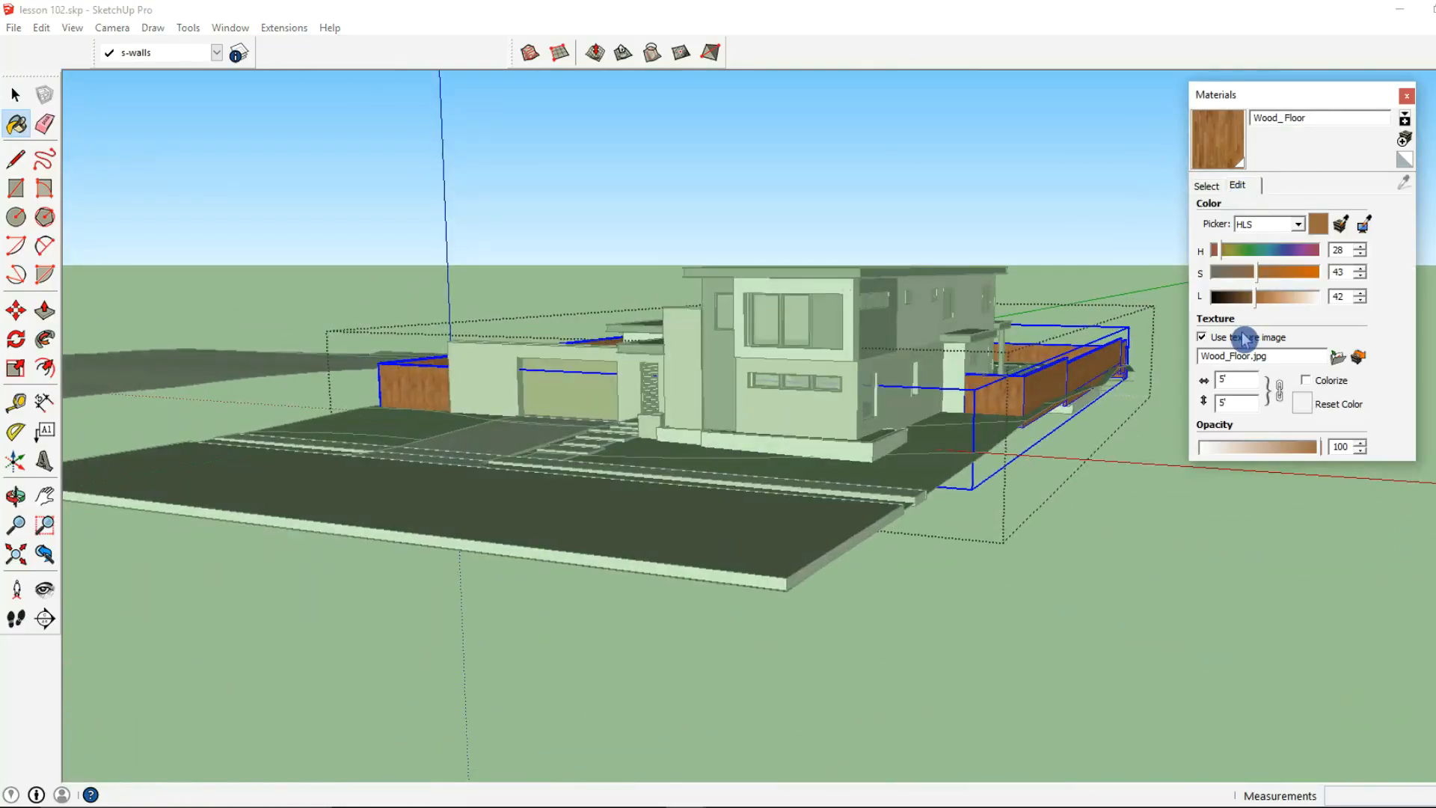
pyautogui.moveTo(1255, 296); pyautogui.dragTo(1249, 303)
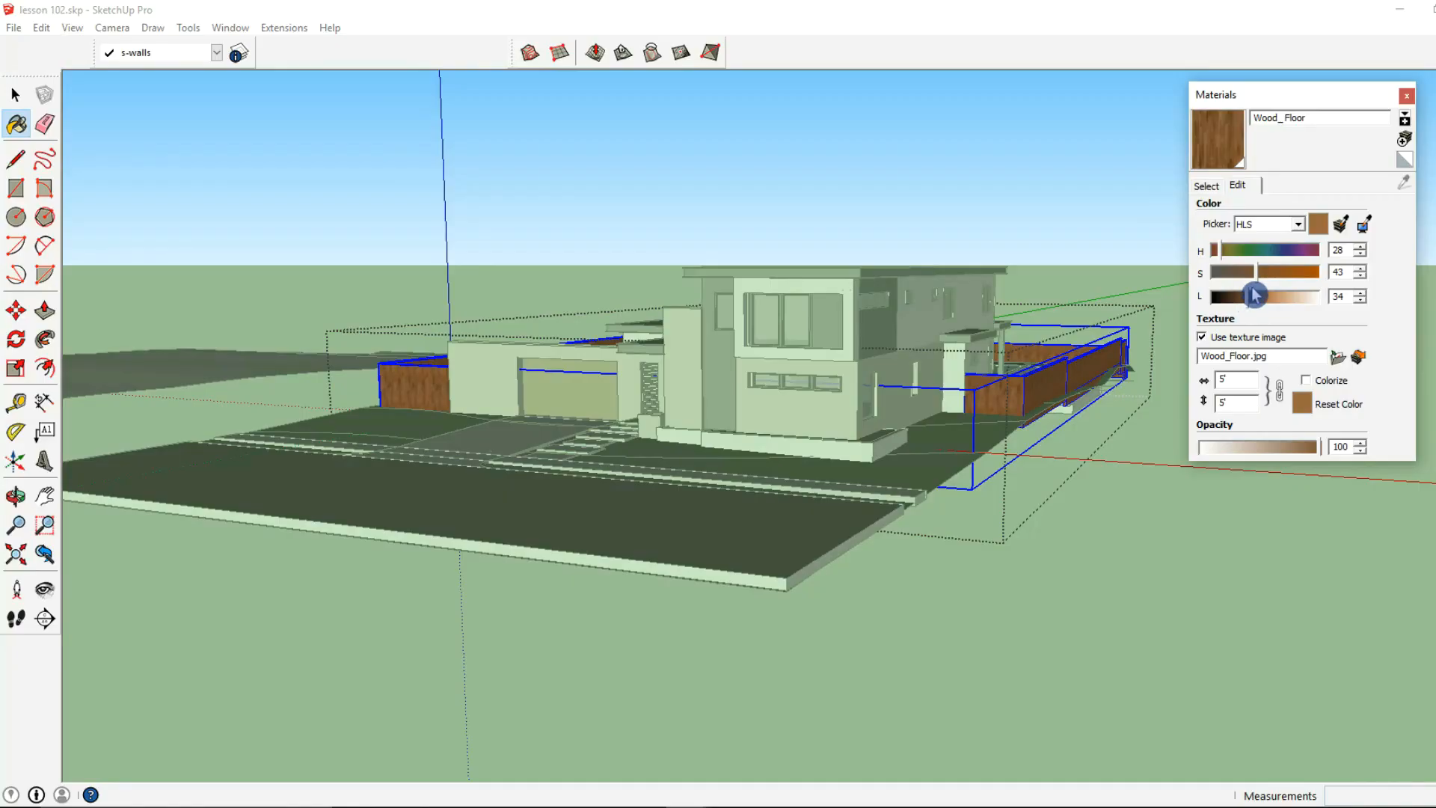
pyautogui.moveTo(1246, 296); pyautogui.dragTo(1248, 296)
pyautogui.click(21, 103)
pyautogui.click(375, 281)
# Select the slatted screen in the stone wall between the garage door and the entrance.
pyautogui.moveTo(526, 391); pyautogui.dragTo(649, 408, button='middle')
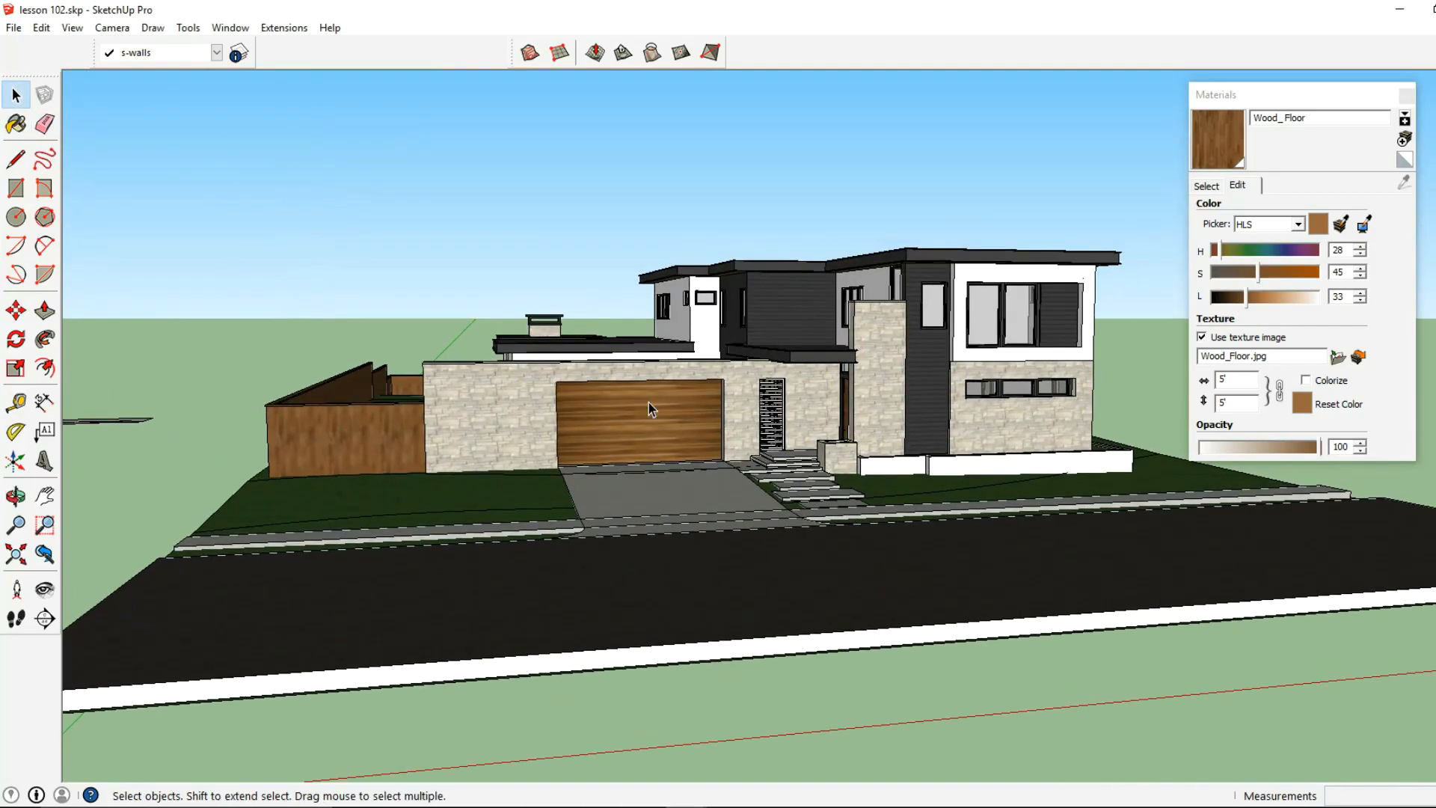
pyautogui.keyDown('shift'); pyautogui.moveTo(979, 483); pyautogui.dragTo(869, 490, button='middle'); pyautogui.keyUp('shift')
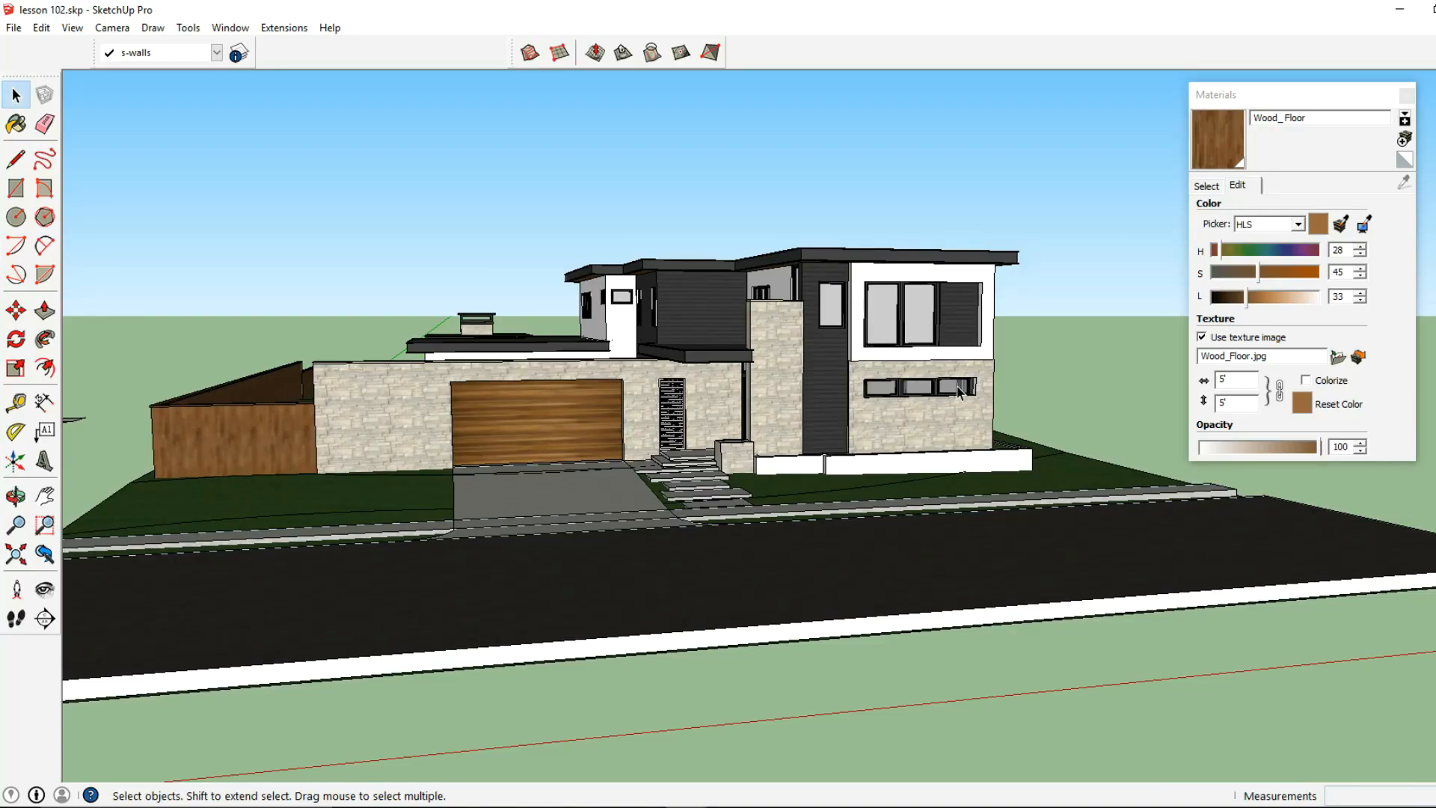
pyautogui.moveTo(579, 382); pyautogui.dragTo(628, 396, button='middle')
pyautogui.scroll(3, 722, 393)
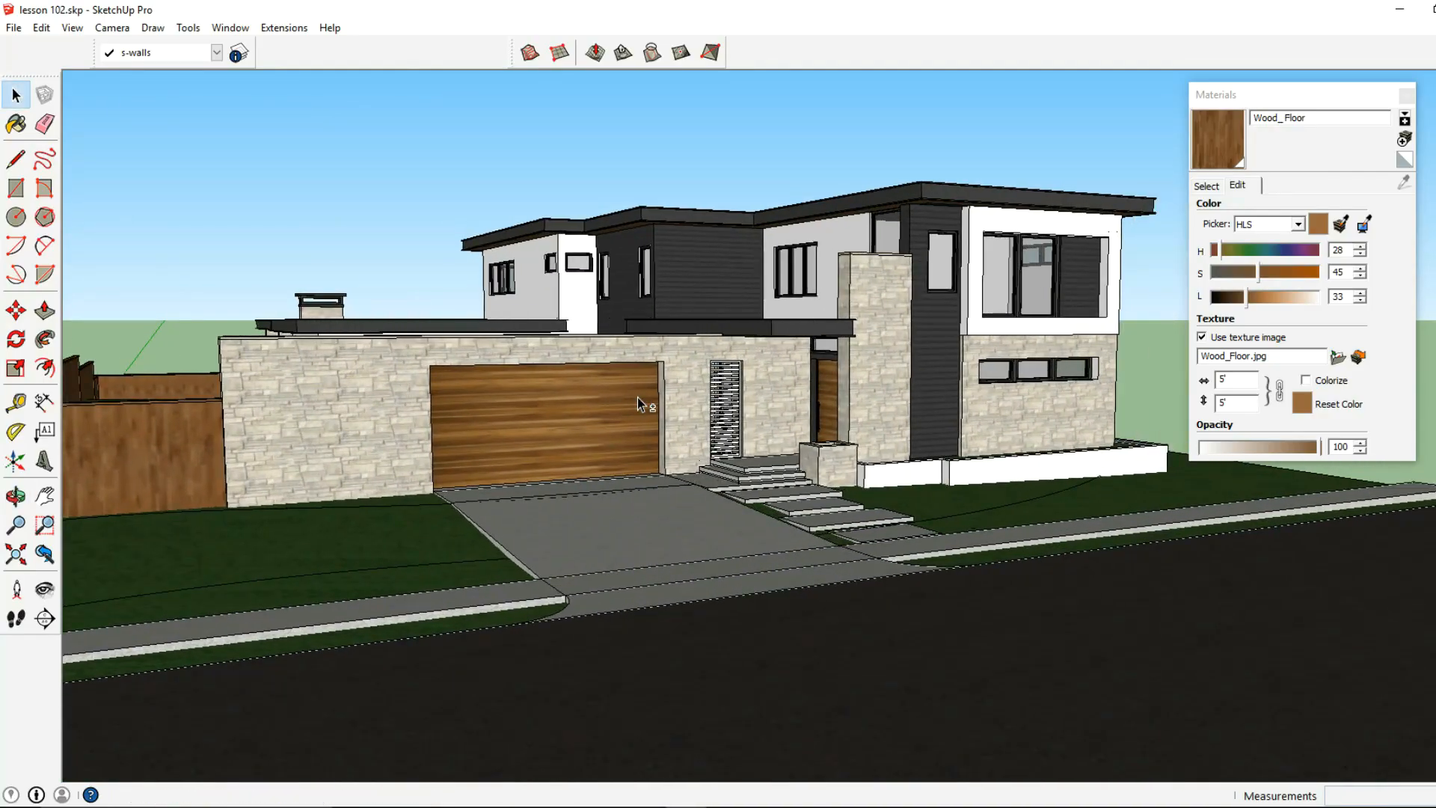
pyautogui.scroll(-2, 743, 402)
pyautogui.scroll(5, 743, 402)
pyautogui.click(714, 409)
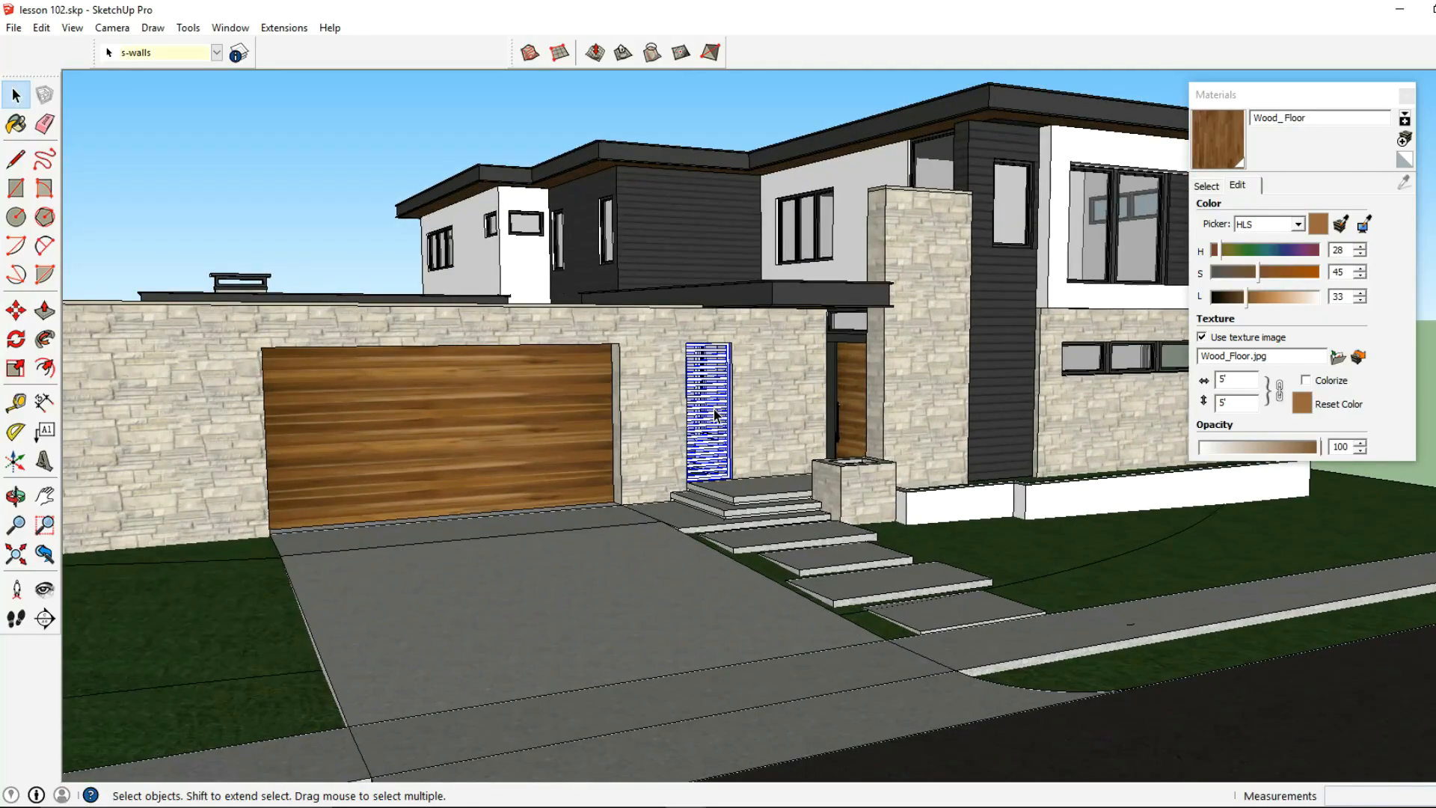
# Look through the material categories and examine the facade around the slatted screen for a suitable finish.
pyautogui.click(1206, 184)
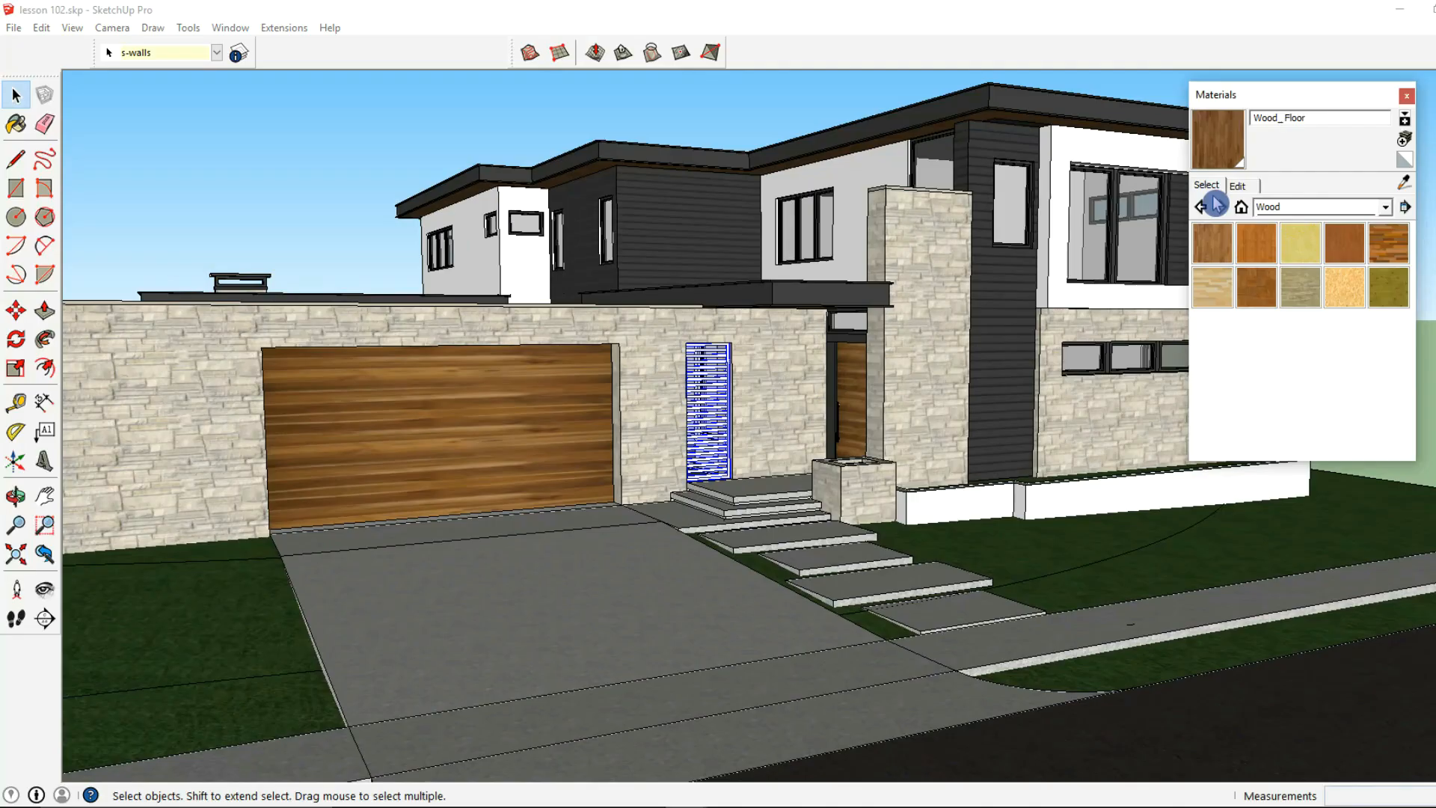
pyautogui.click(1292, 208)
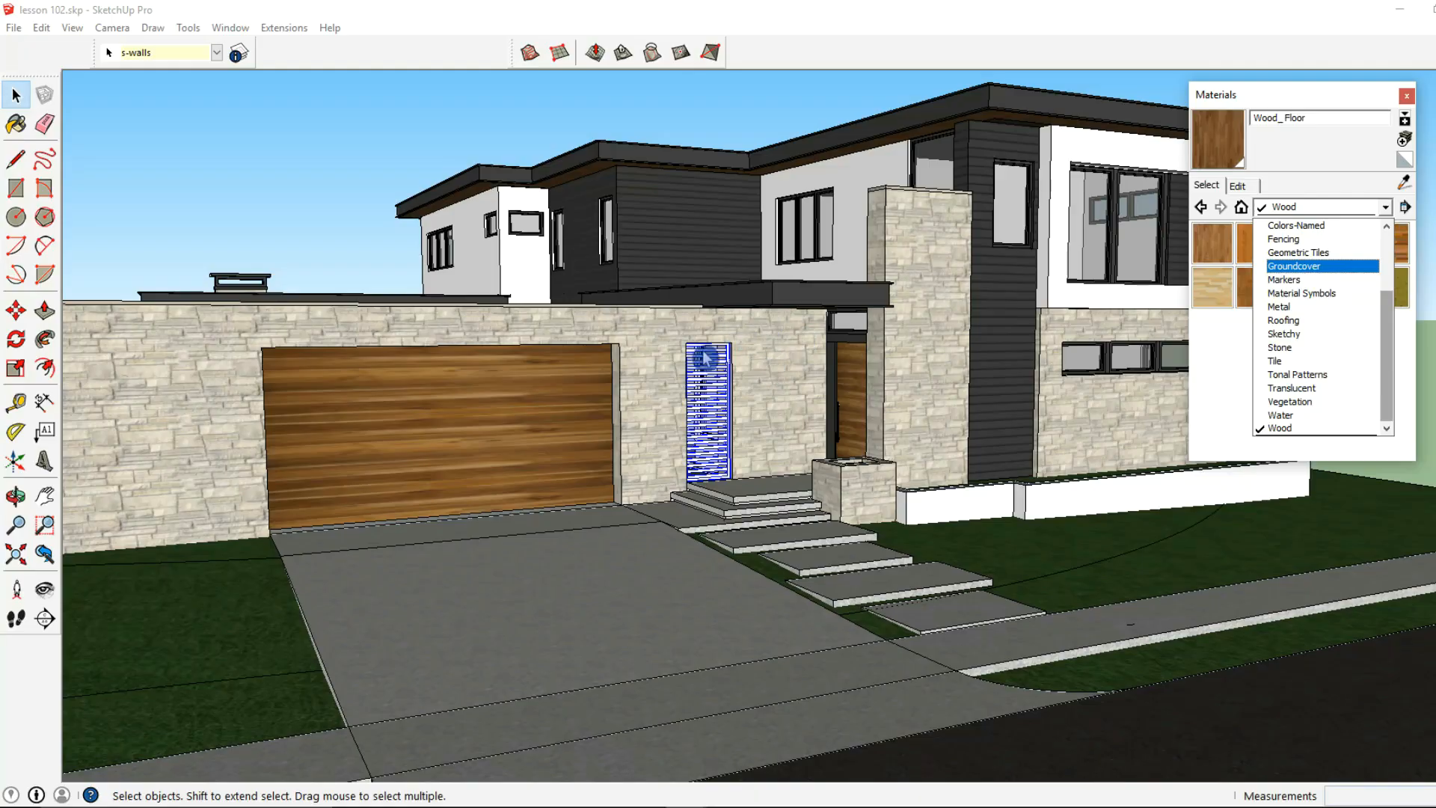
pyautogui.scroll(4, 755, 356)
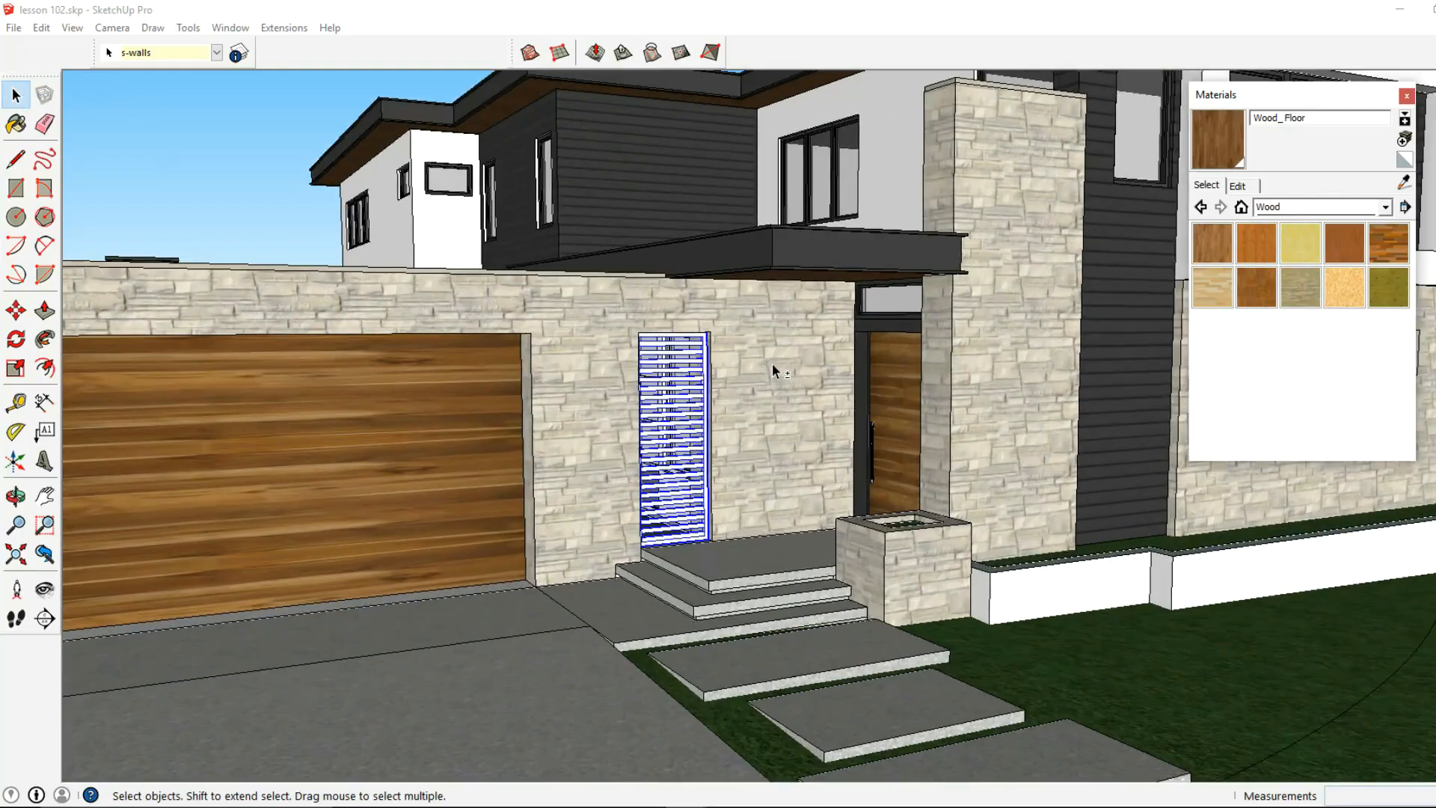
pyautogui.scroll(-4, 774, 356)
pyautogui.moveTo(774, 357); pyautogui.dragTo(850, 386, button='middle')
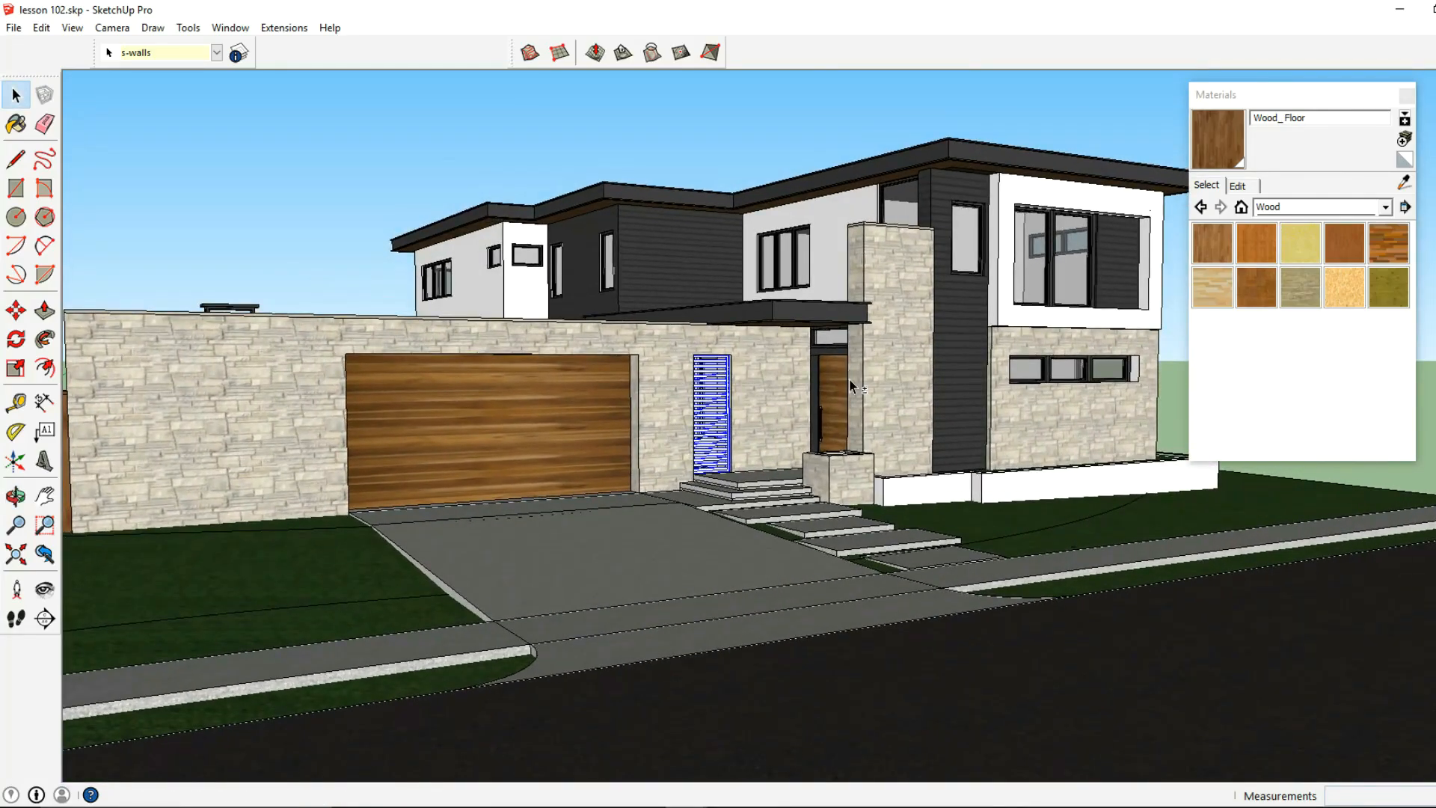
pyautogui.scroll(2, 849, 378)
pyautogui.scroll(-1, 768, 366)
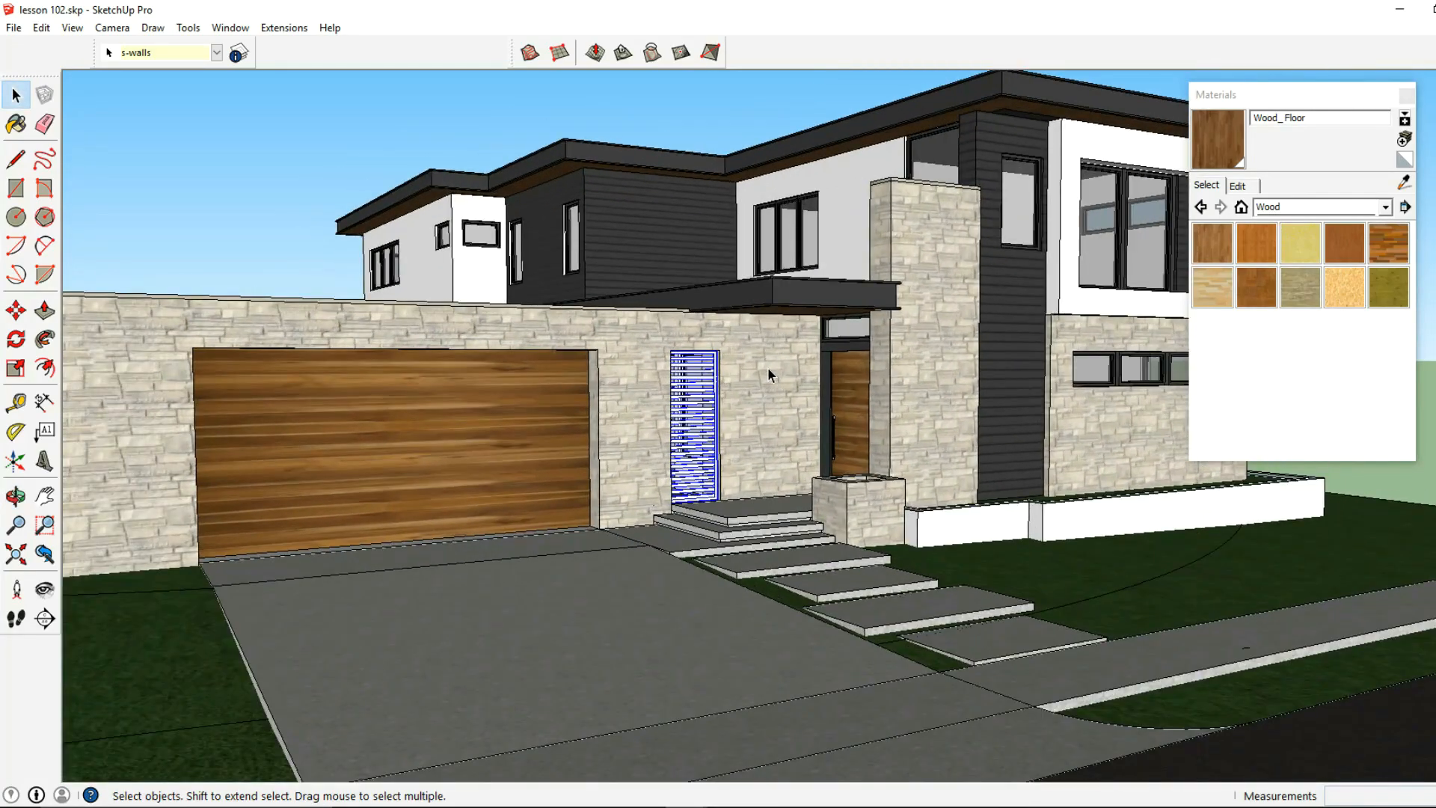
pyautogui.scroll(-2, 767, 366)
pyautogui.scroll(3, 823, 392)
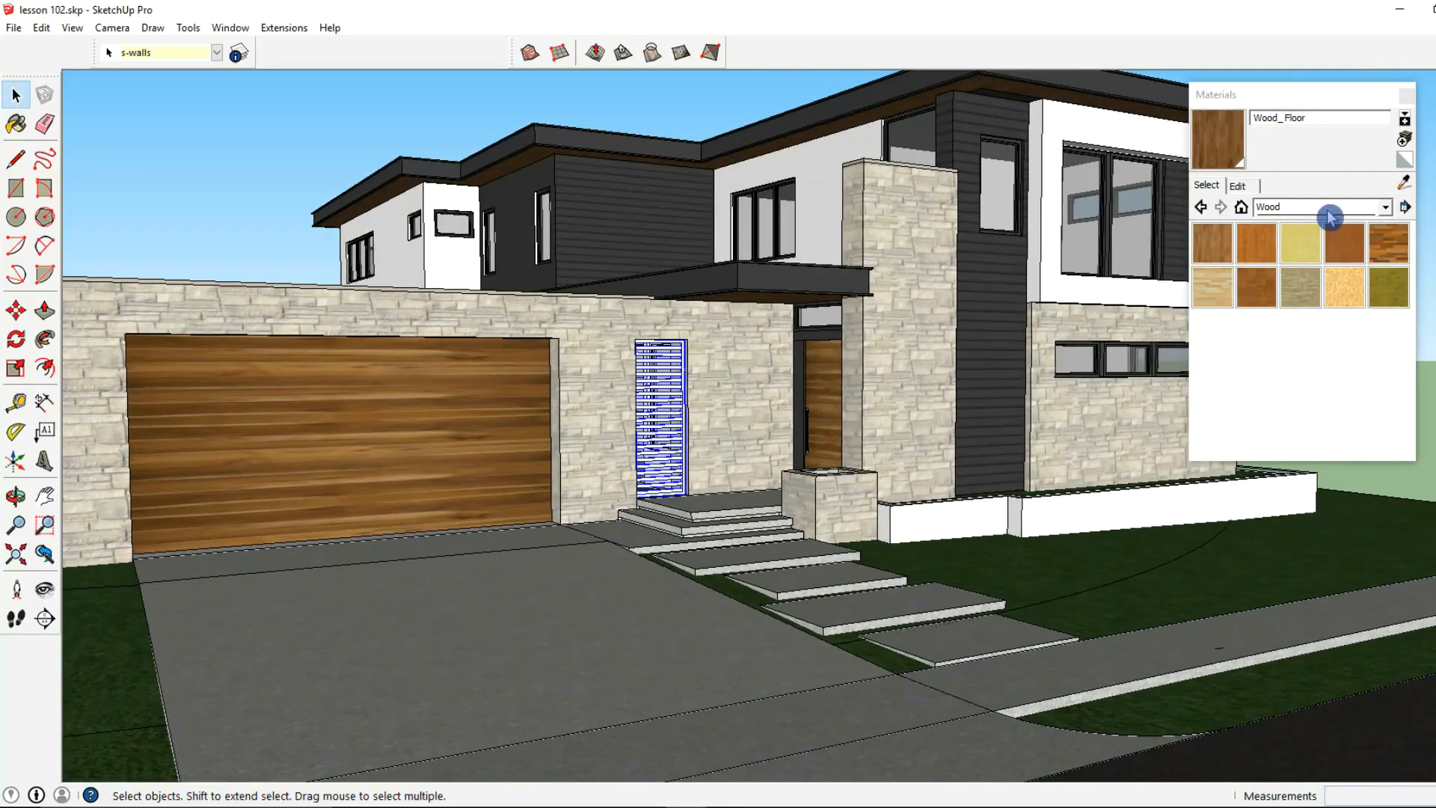
# Apply Wood_Cherry_Original to the slatted screen and tone the material down to saturation 19 and lightness 28.
pyautogui.click(1353, 252)
pyautogui.scroll(4, 600, 364)
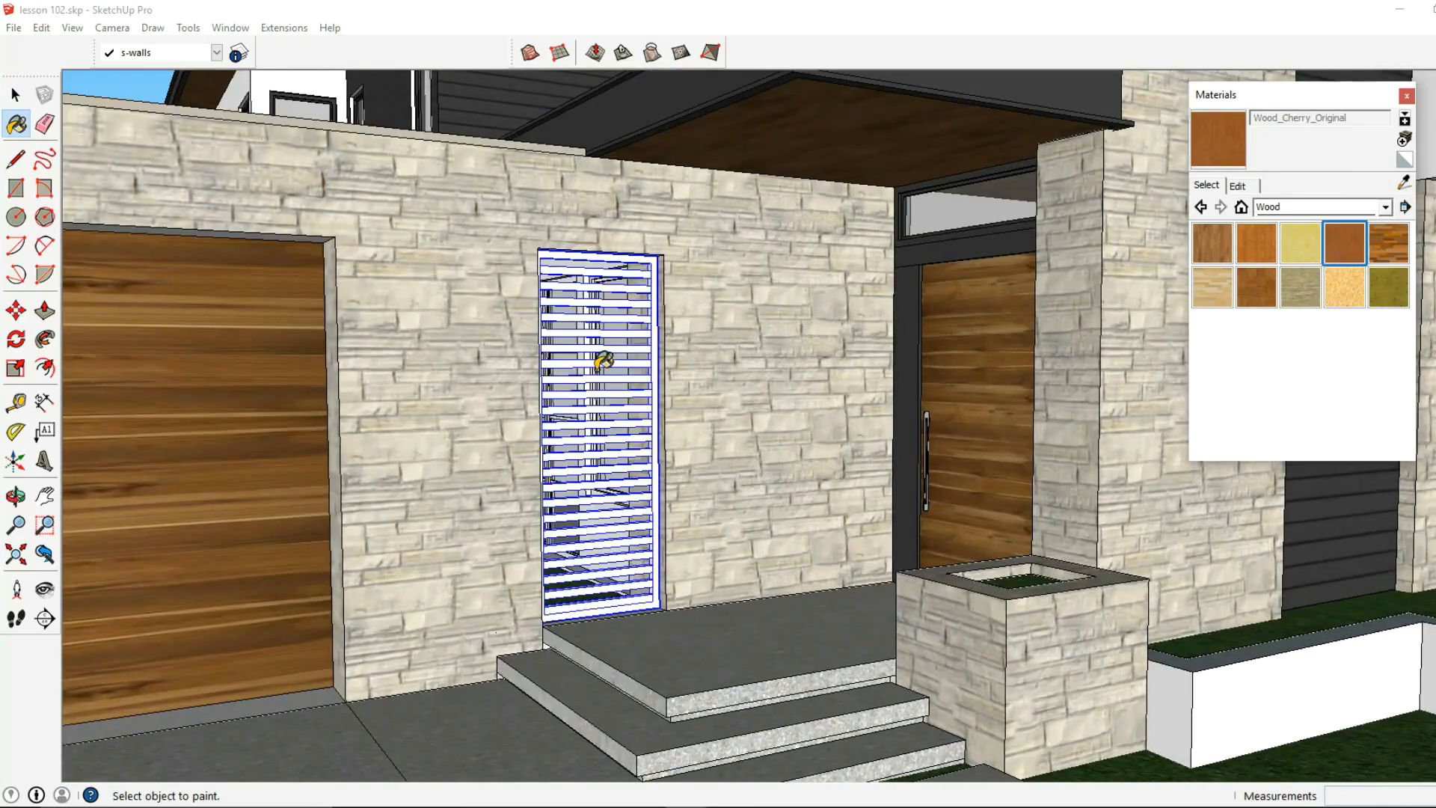
pyautogui.click(601, 360)
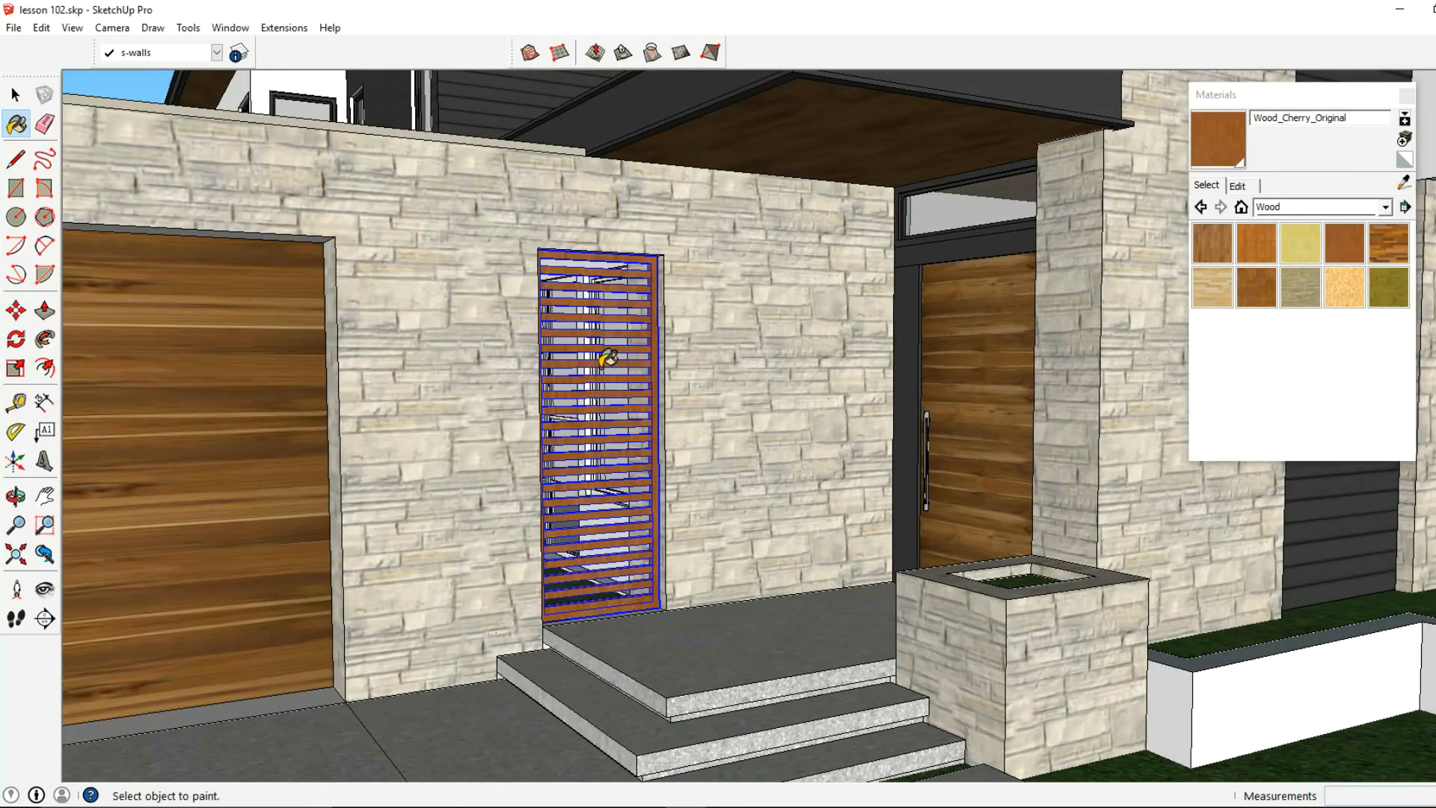
pyautogui.click(1236, 186)
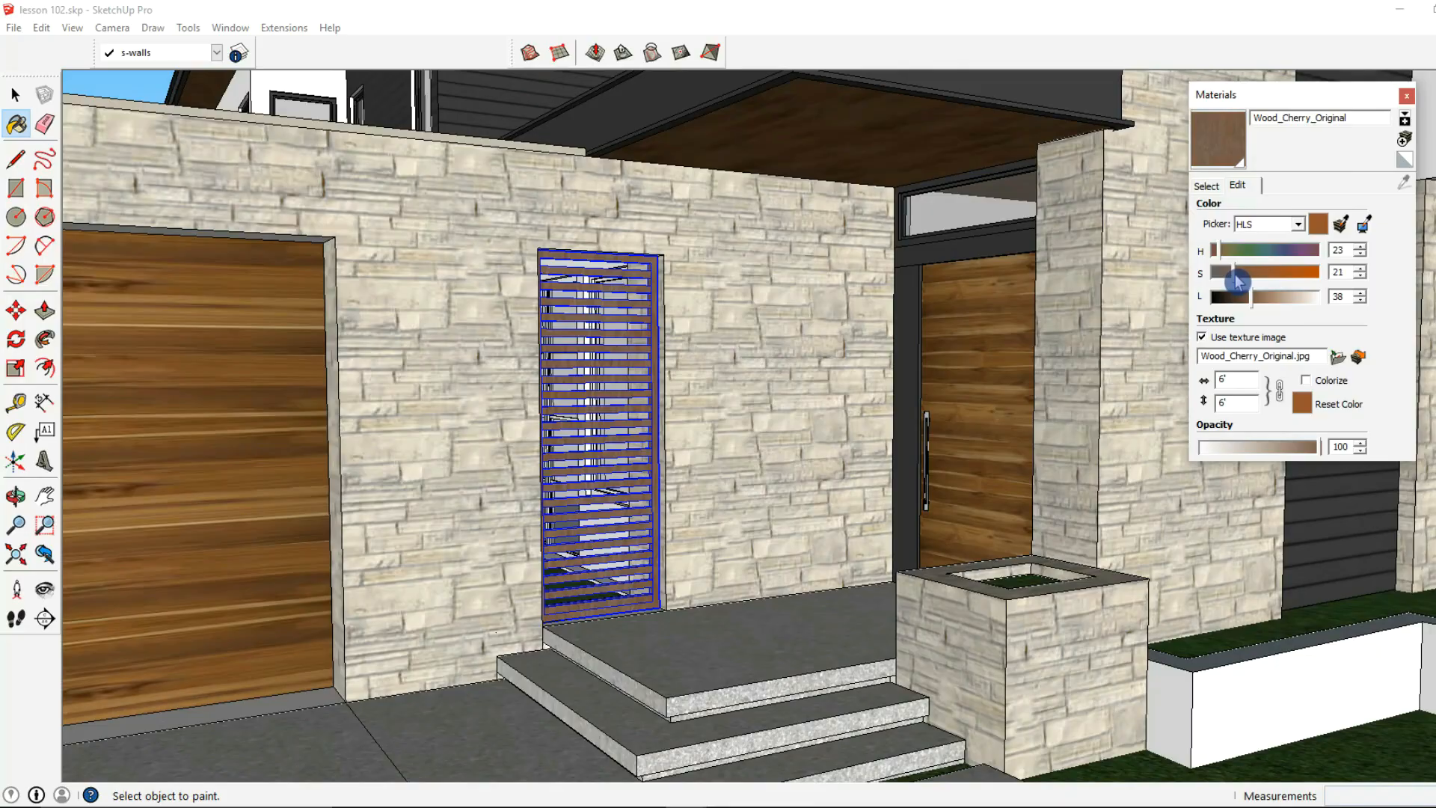
pyautogui.moveTo(1252, 304); pyautogui.dragTo(1243, 300)
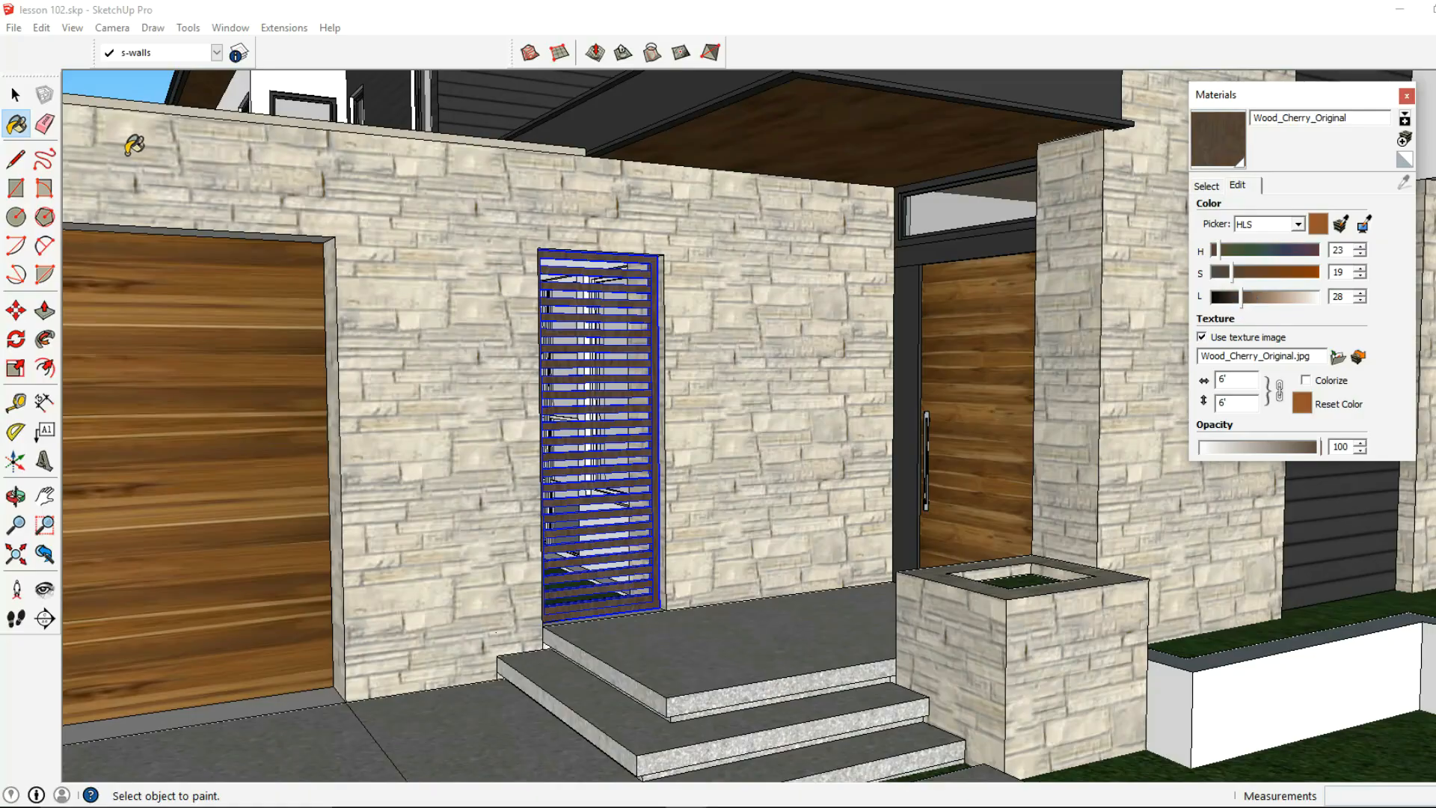
# Set the Wood_Cherry_Original texture size to 1' by 1' for the slatted screen.
pyautogui.click(1226, 393)
pyautogui.scroll(5, 640, 360)
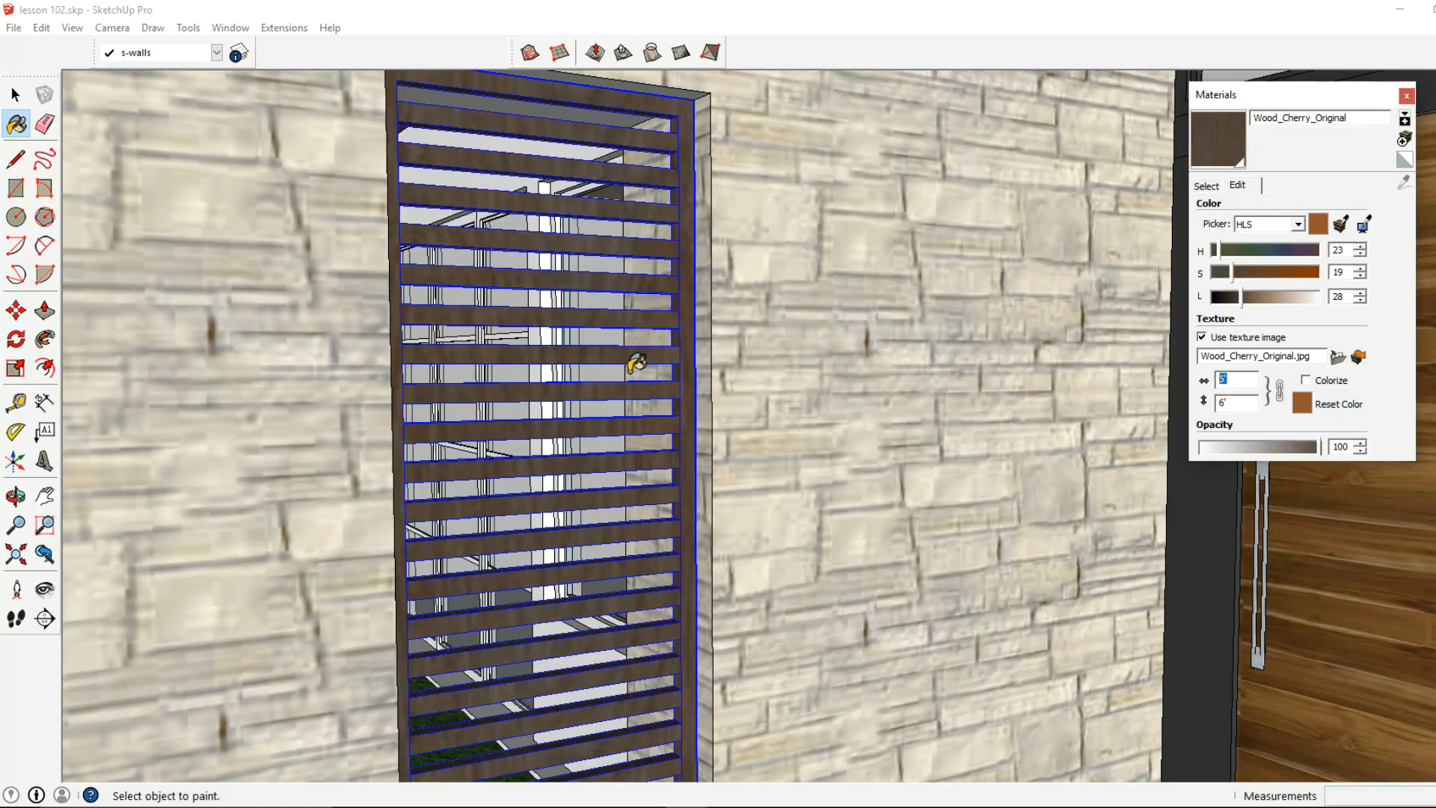
pyautogui.write('2')
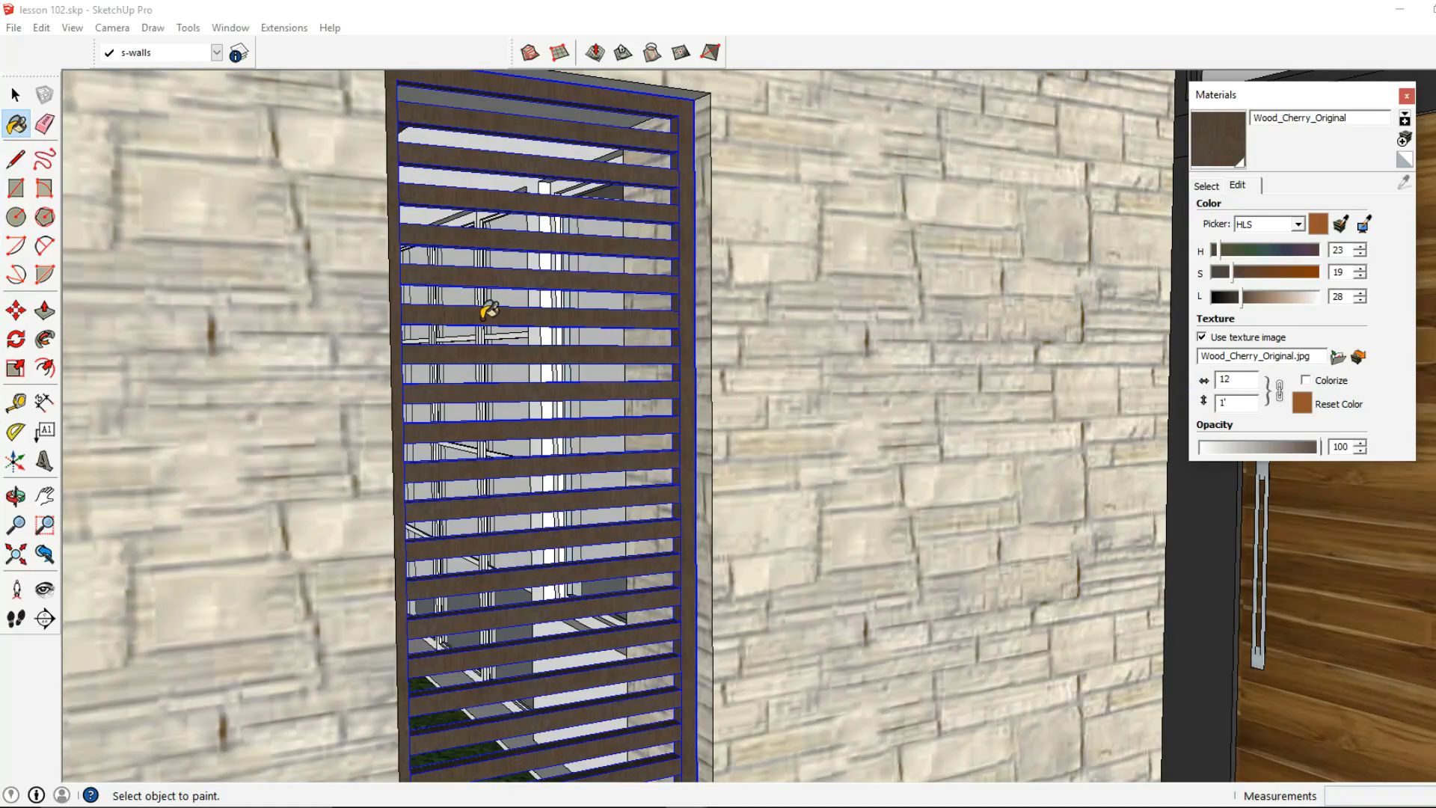
pyautogui.click(16, 95)
pyautogui.scroll(-2, 657, 307)
pyautogui.moveTo(656, 307)
pyautogui.mouseDown(button='middle')
pyautogui.moveTo(668, 370)
pyautogui.moveTo(584, 386)
pyautogui.mouseUp(button='middle')
pyautogui.scroll(-2, 668, 370)
pyautogui.scroll(-2, 668, 371)
pyautogui.scroll(-2, 665, 374)
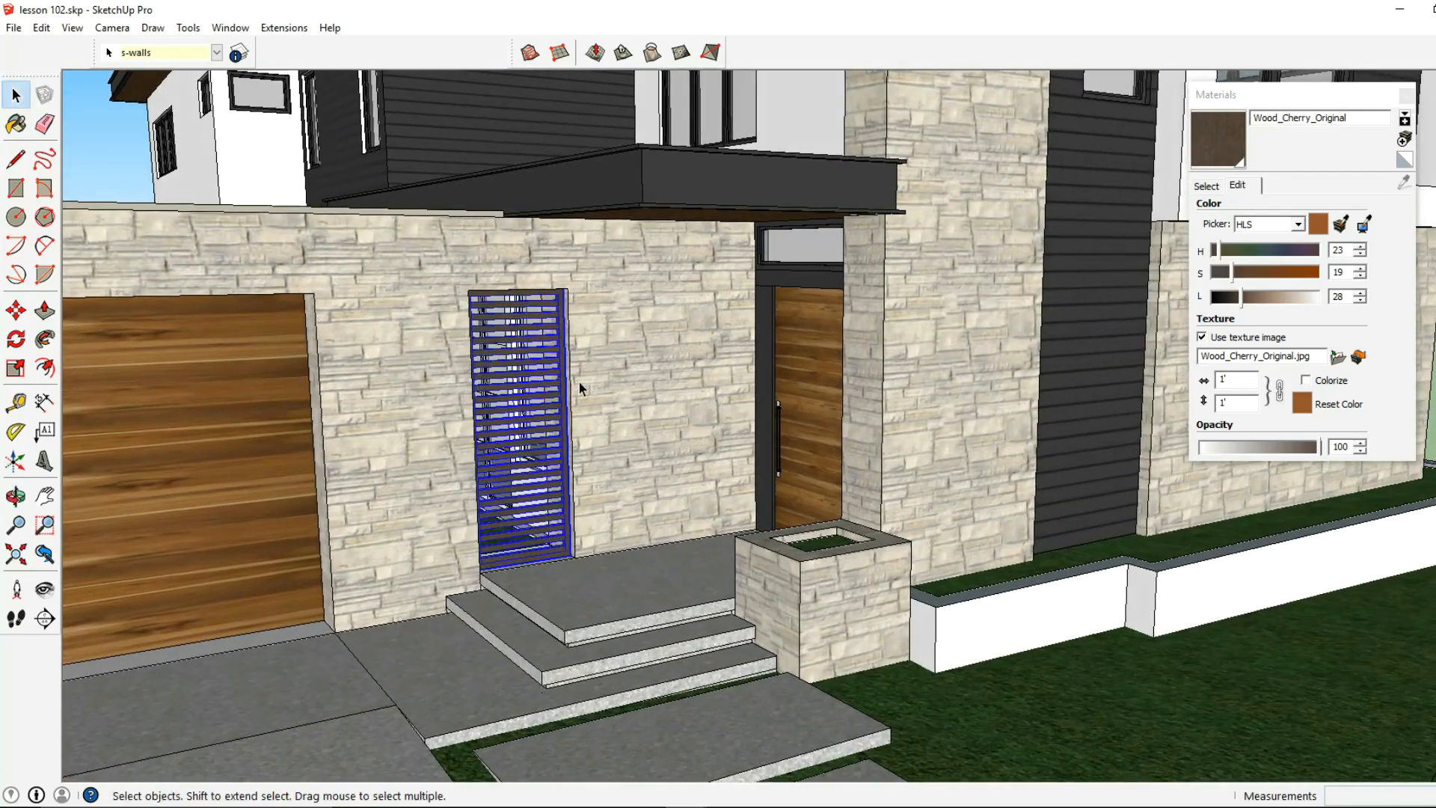
pyautogui.scroll(2, 583, 386)
pyautogui.click(473, 272)
# Open the house's windows and doors for editing and sample Color_007 from the dark window frame beside the courtyard glass doors.
pyautogui.scroll(-4, 472, 273)
pyautogui.moveTo(520, 317); pyautogui.dragTo(875, 416, button='middle')
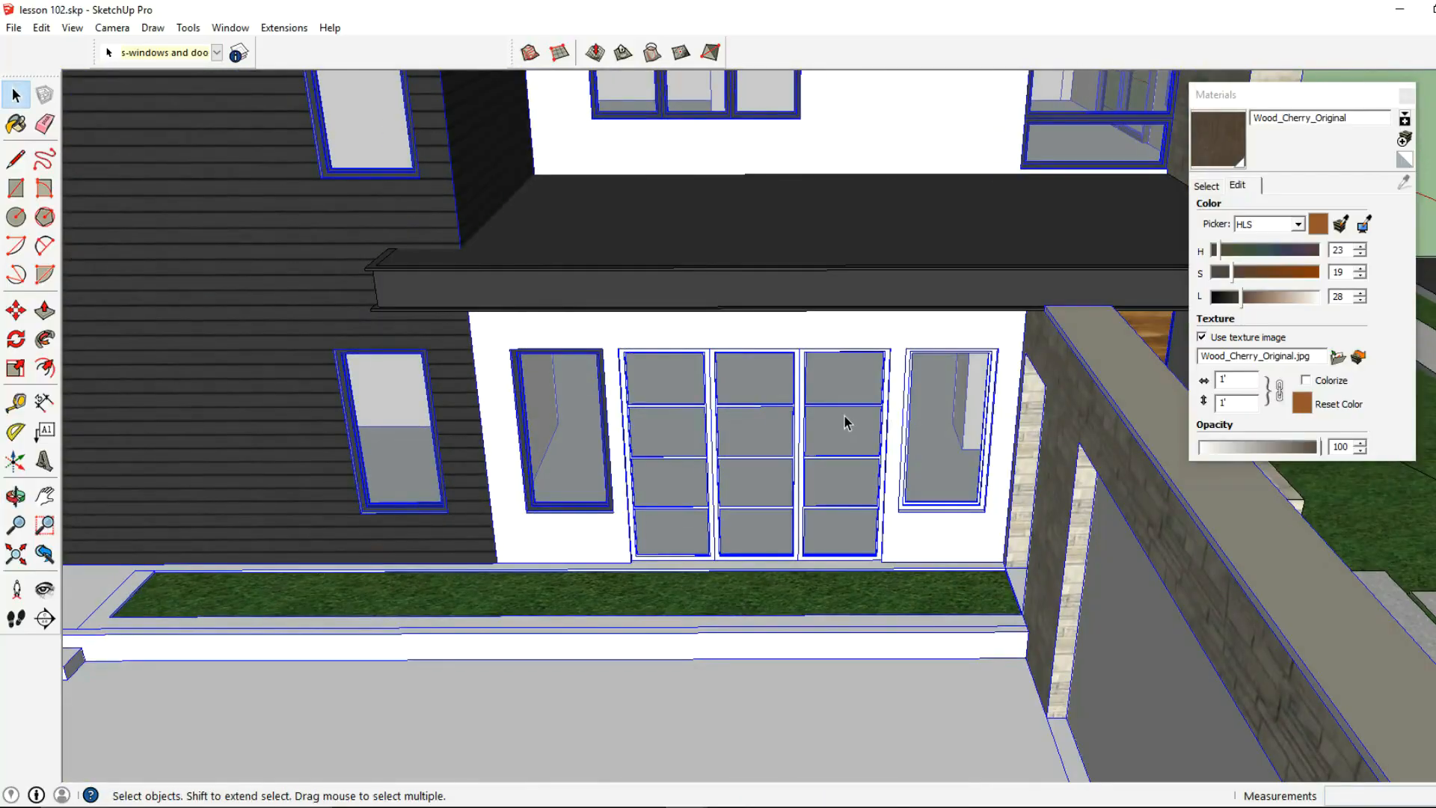
pyautogui.doubleClick(843, 417)
pyautogui.click(1205, 185)
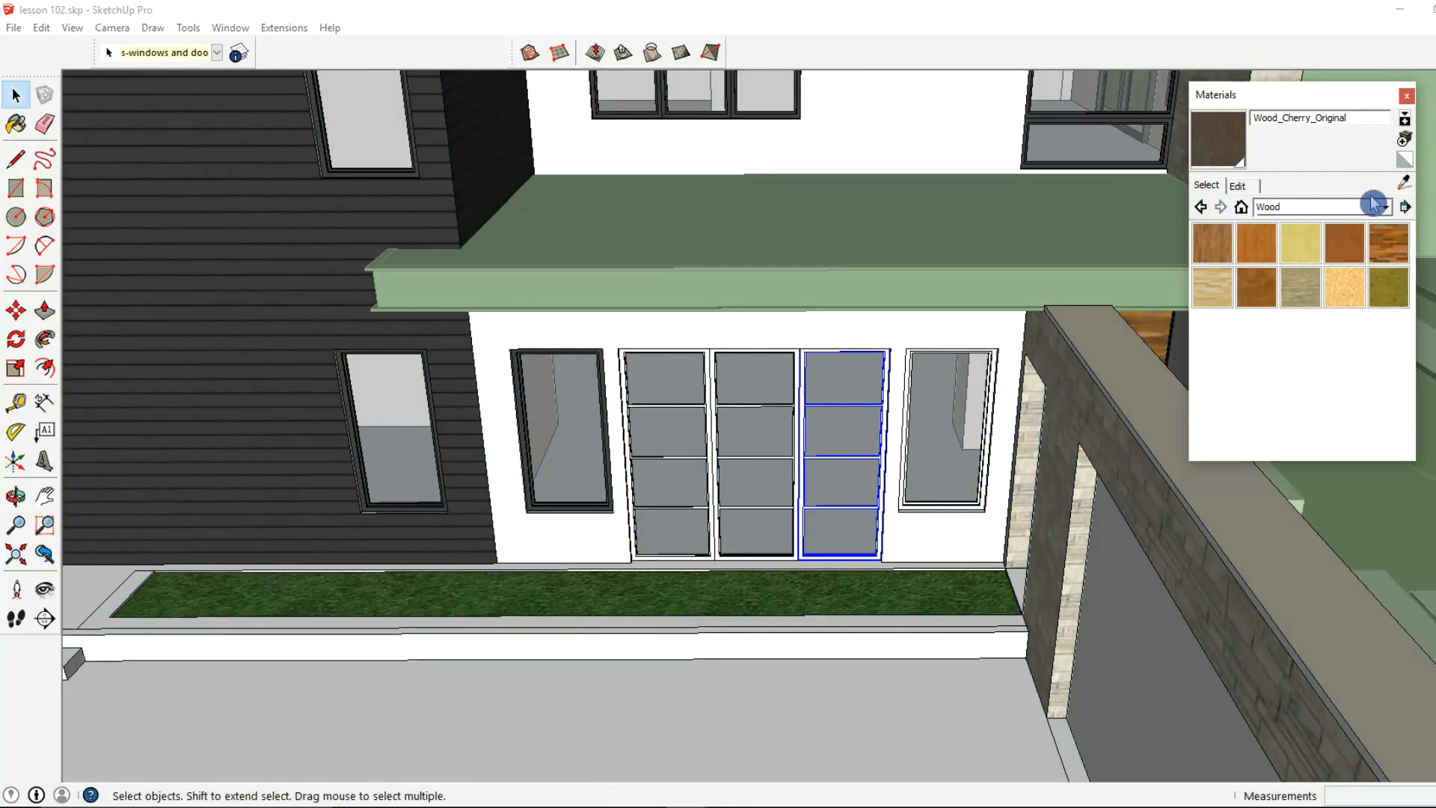
pyautogui.click(1403, 182)
pyautogui.scroll(1, 658, 453)
pyautogui.scroll(2, 657, 453)
pyautogui.click(585, 523)
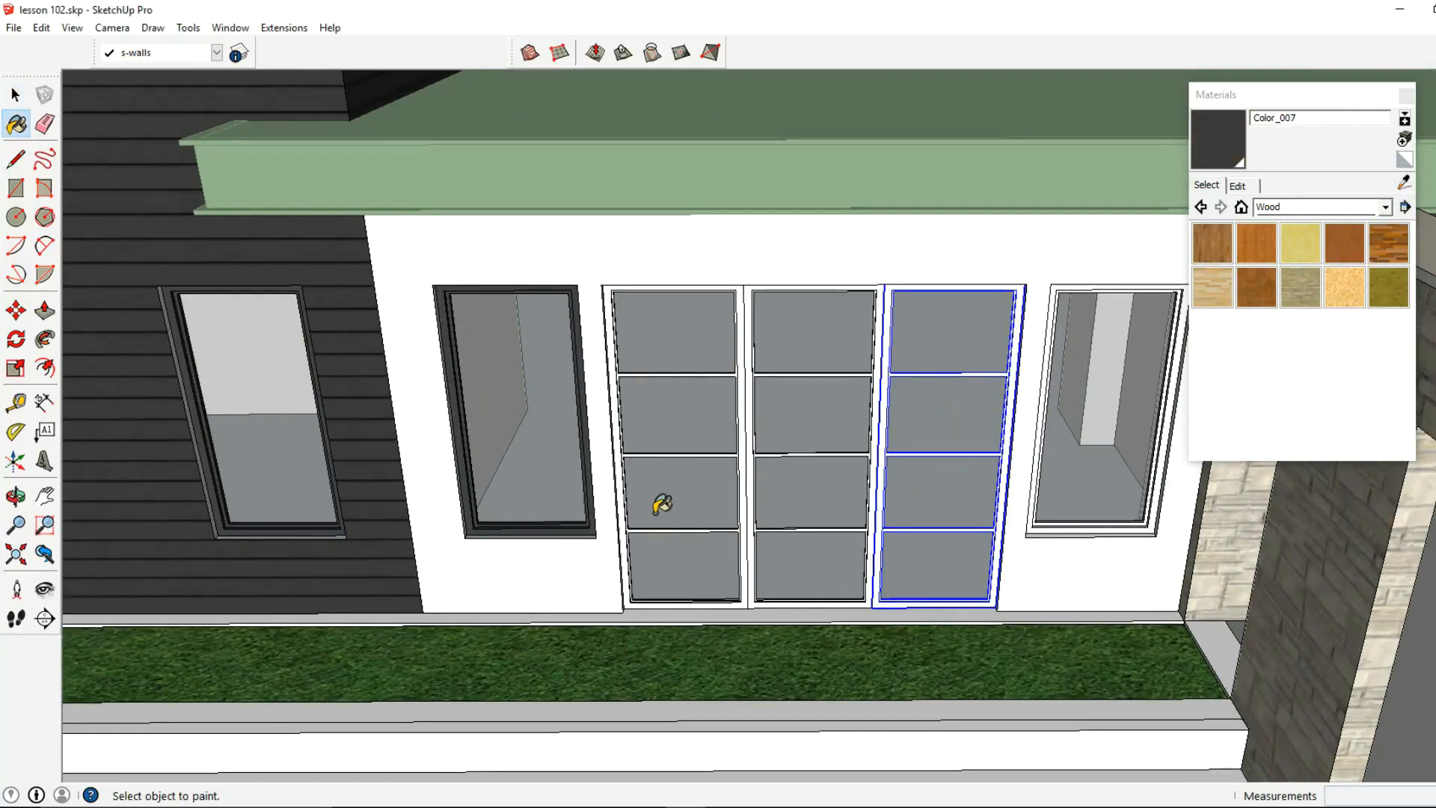
# Paint the frames of the three courtyard glass door panels and the adjacent white-framed window with Color_007.
pyautogui.click(662, 508)
pyautogui.click(811, 488)
pyautogui.click(921, 483)
pyautogui.click(1052, 497)
pyautogui.scroll(-3, 827, 417)
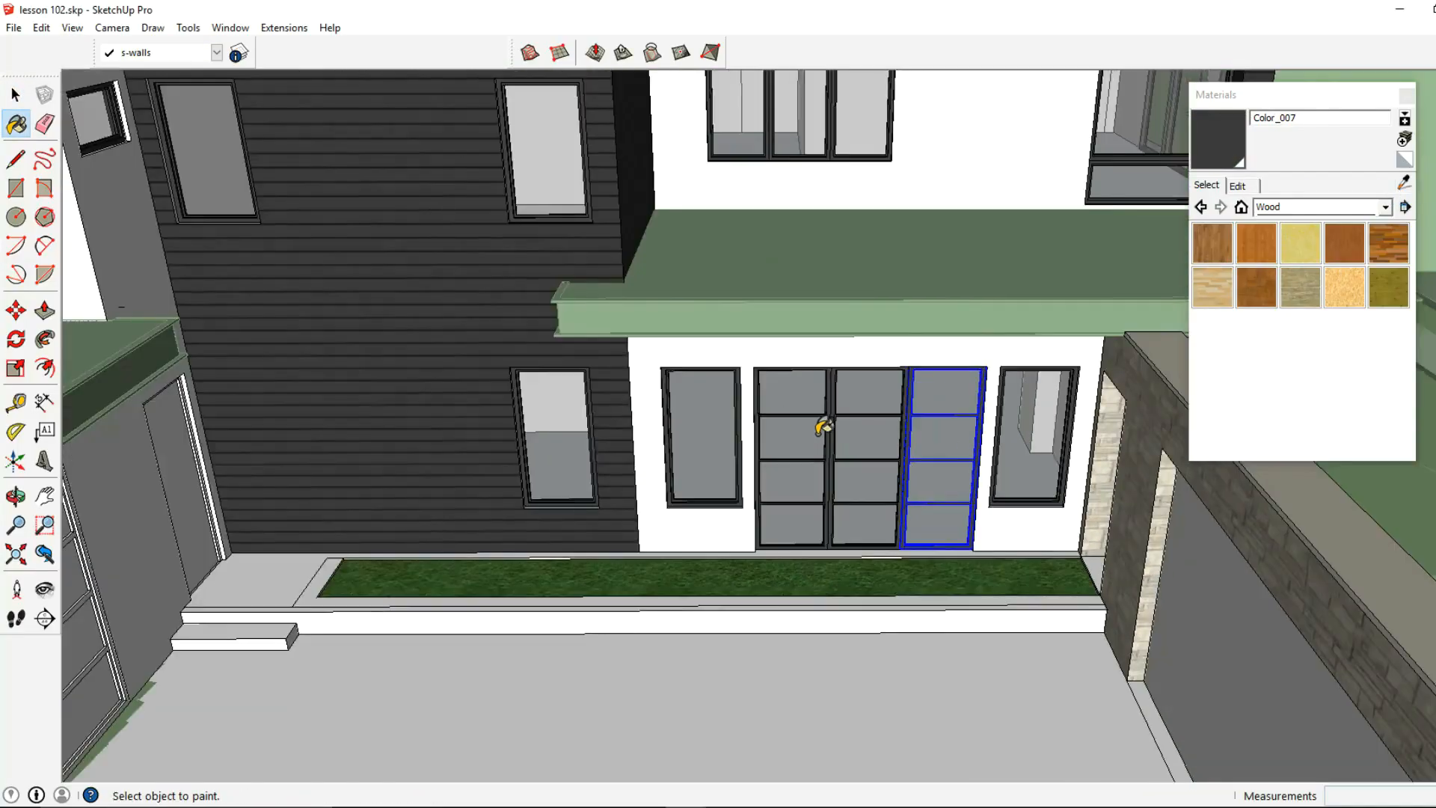
# Open the house group and select the white garage door facing the courtyard.
pyautogui.click(16, 101)
pyautogui.scroll(-3, 555, 491)
pyautogui.moveTo(555, 490); pyautogui.dragTo(464, 531, button='middle')
pyautogui.scroll(3, 564, 391)
pyautogui.click(568, 395)
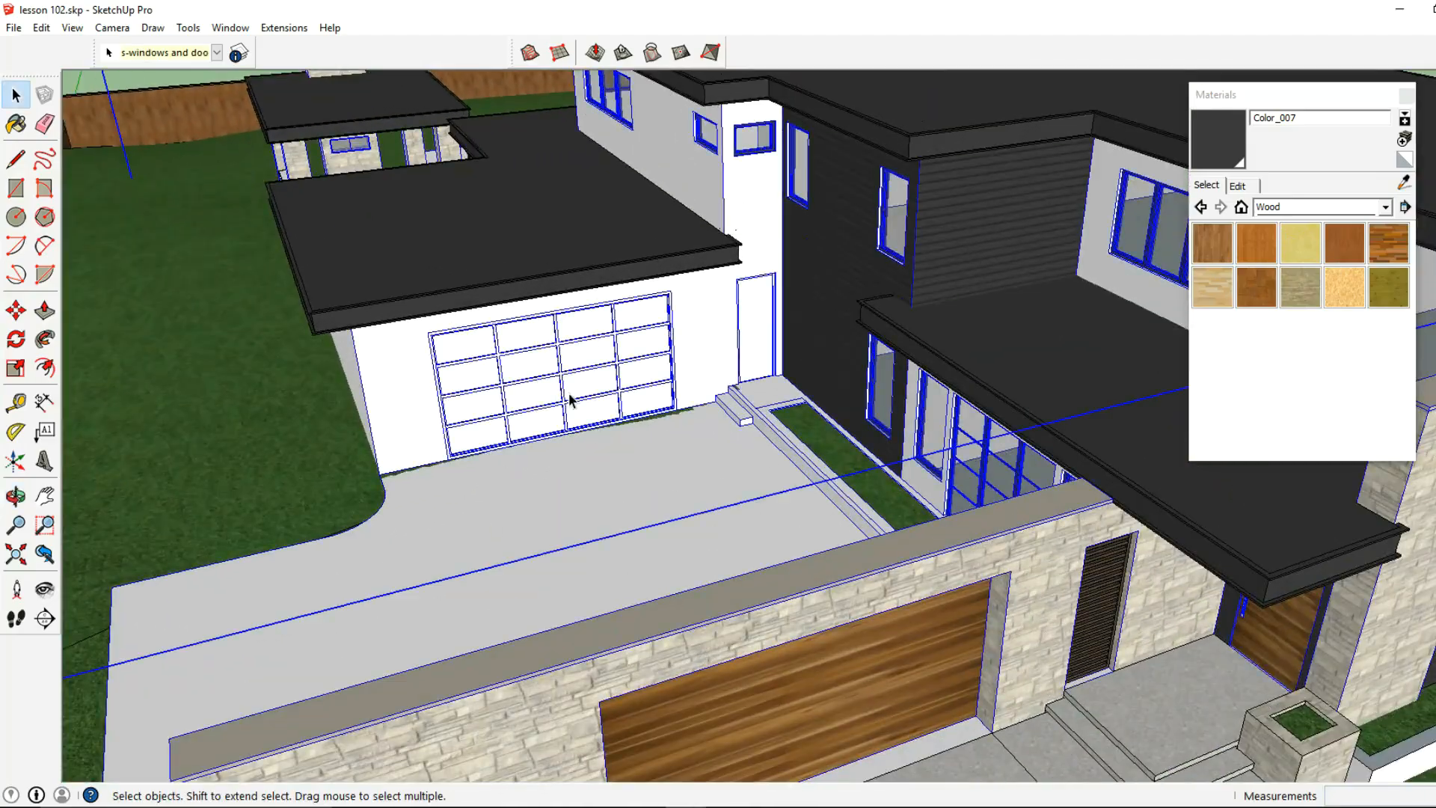
pyautogui.doubleClick(607, 385)
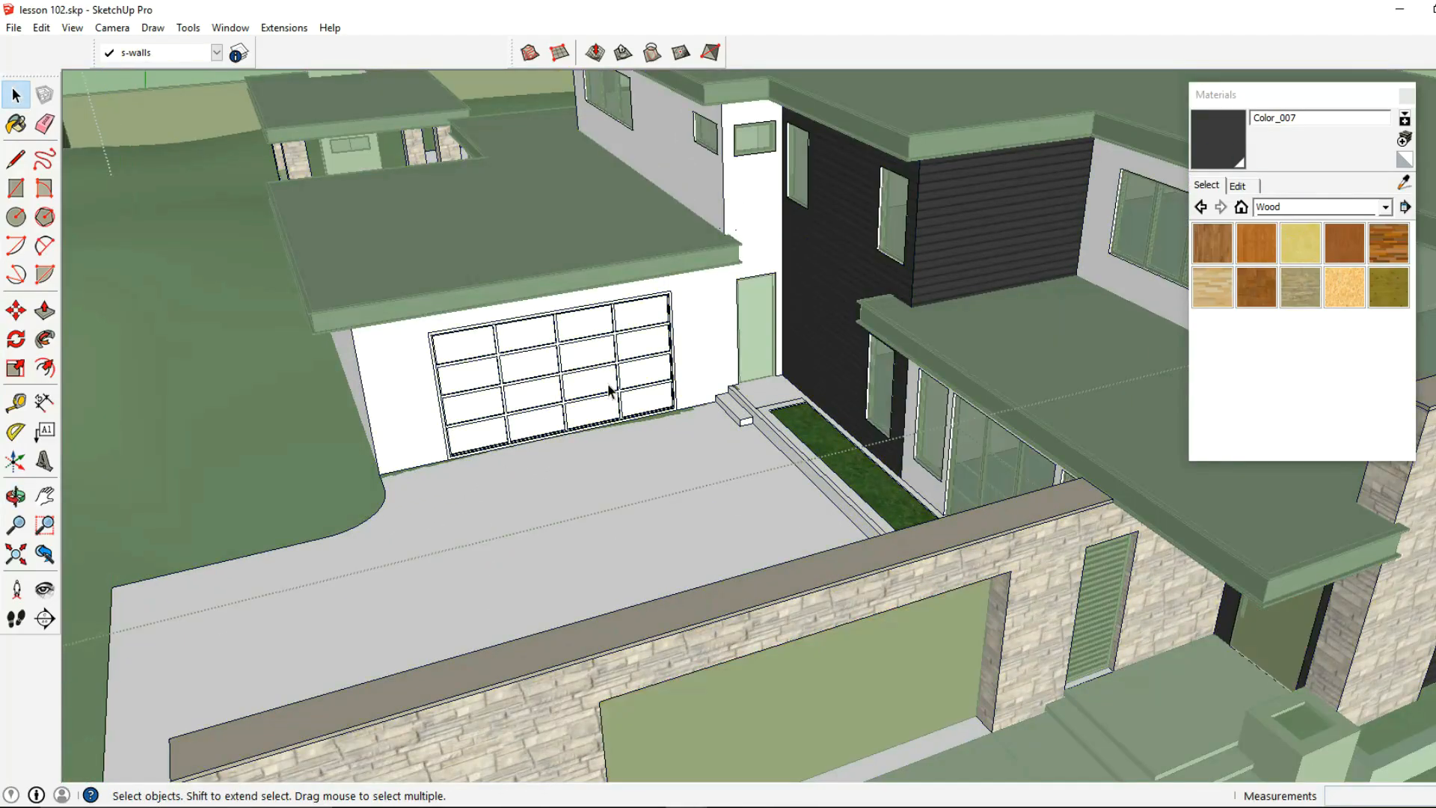
pyautogui.click(607, 385)
# Try to paint the whole courtyard garage door with Color_007, then undo the paint.
pyautogui.click(1217, 147)
pyautogui.click(570, 415)
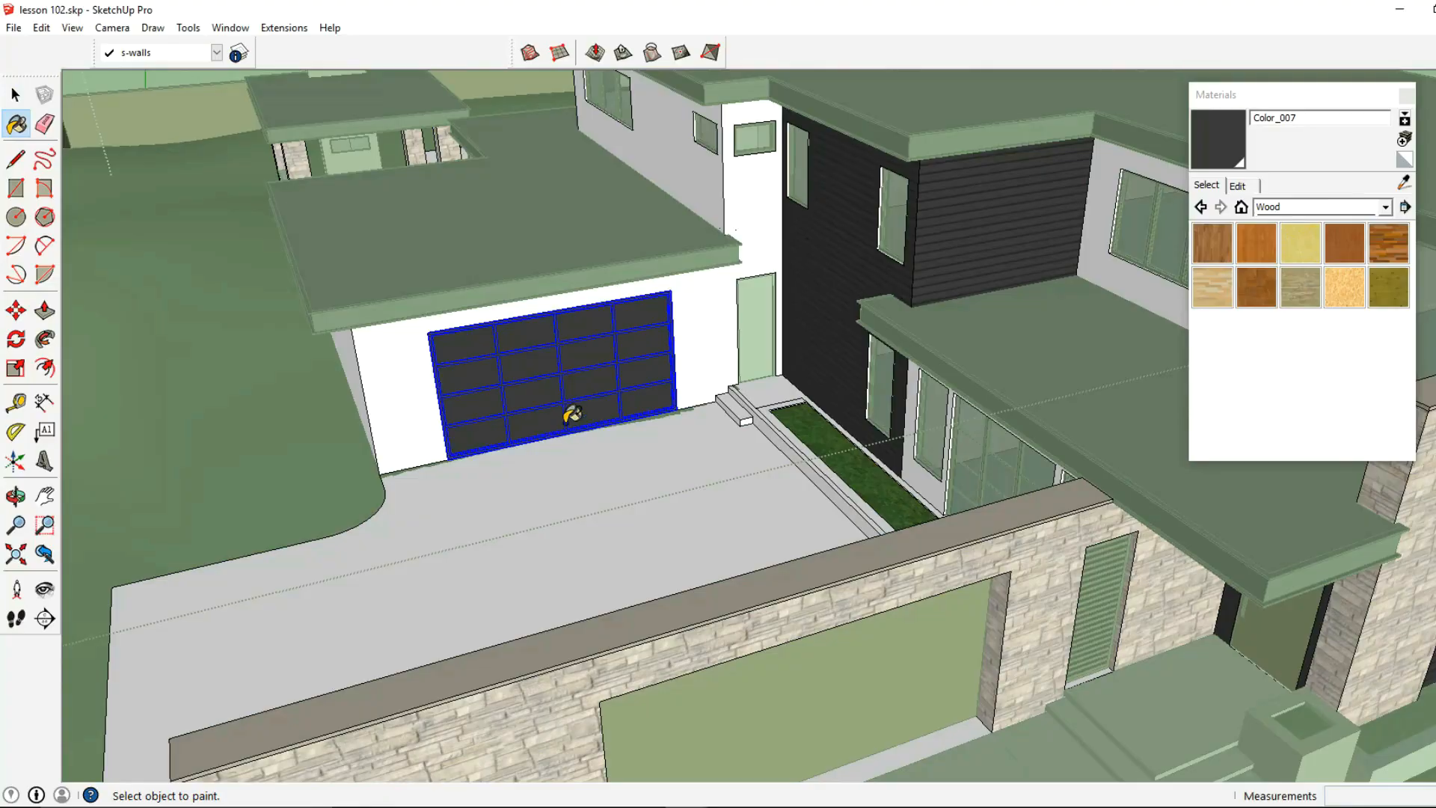
pyautogui.scroll(4, 541, 393)
pyautogui.hotkey('ctrl', 'z')
# Open the courtyard garage door for editing and select a single panel face in it.
pyautogui.click(15, 95)
pyautogui.moveTo(486, 389); pyautogui.dragTo(365, 316, button='middle')
pyautogui.doubleClick(365, 316)
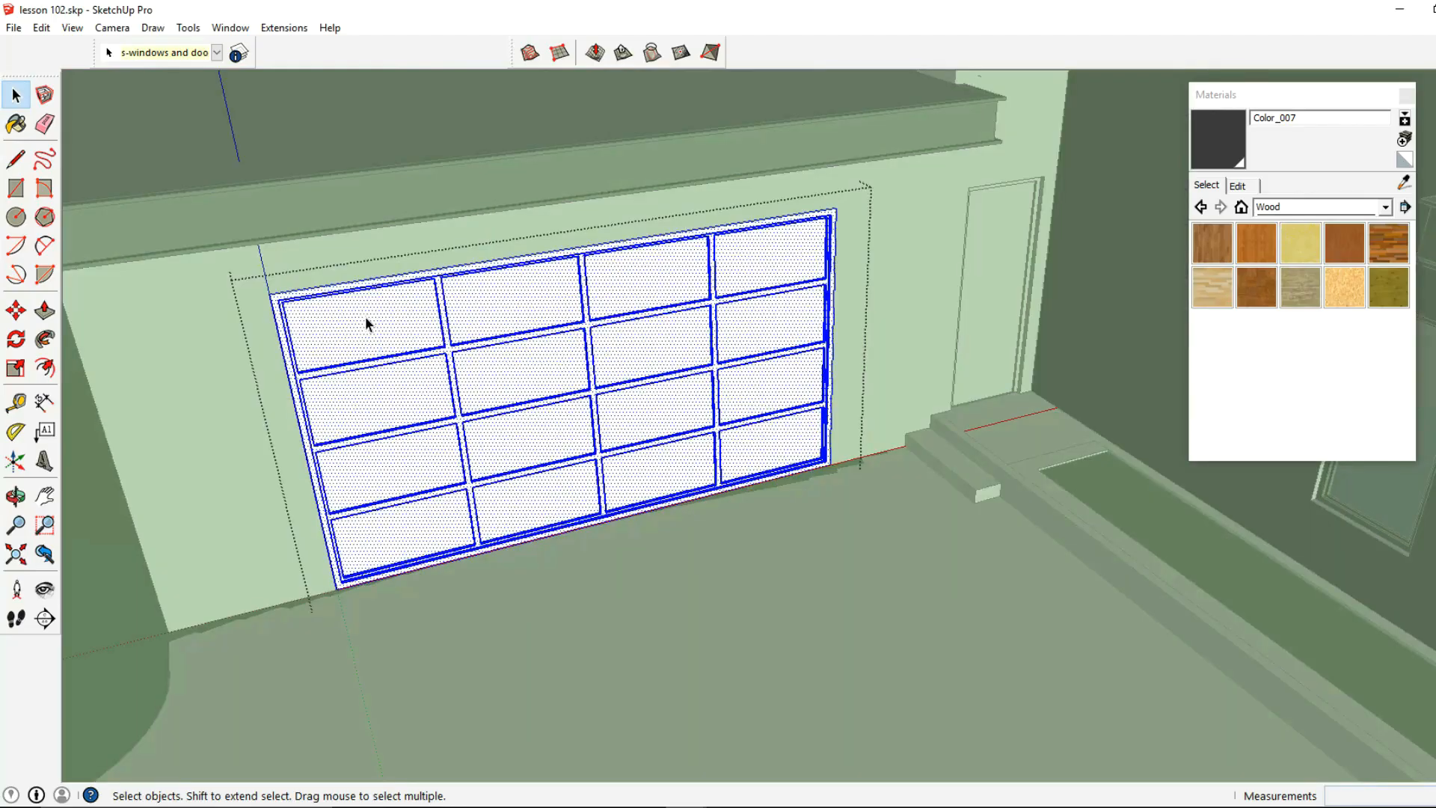
pyautogui.click(345, 320)
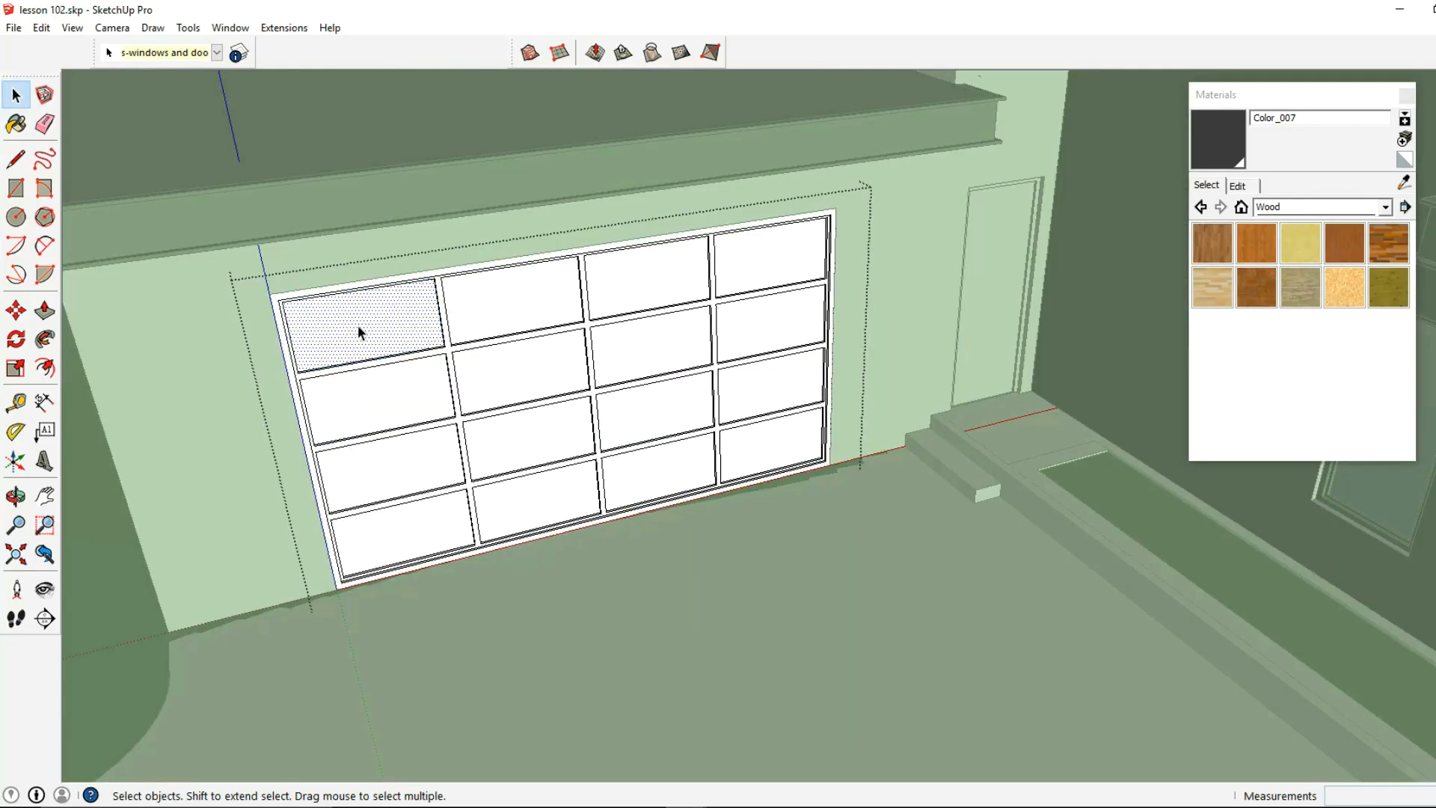
pyautogui.scroll(2, 359, 336)
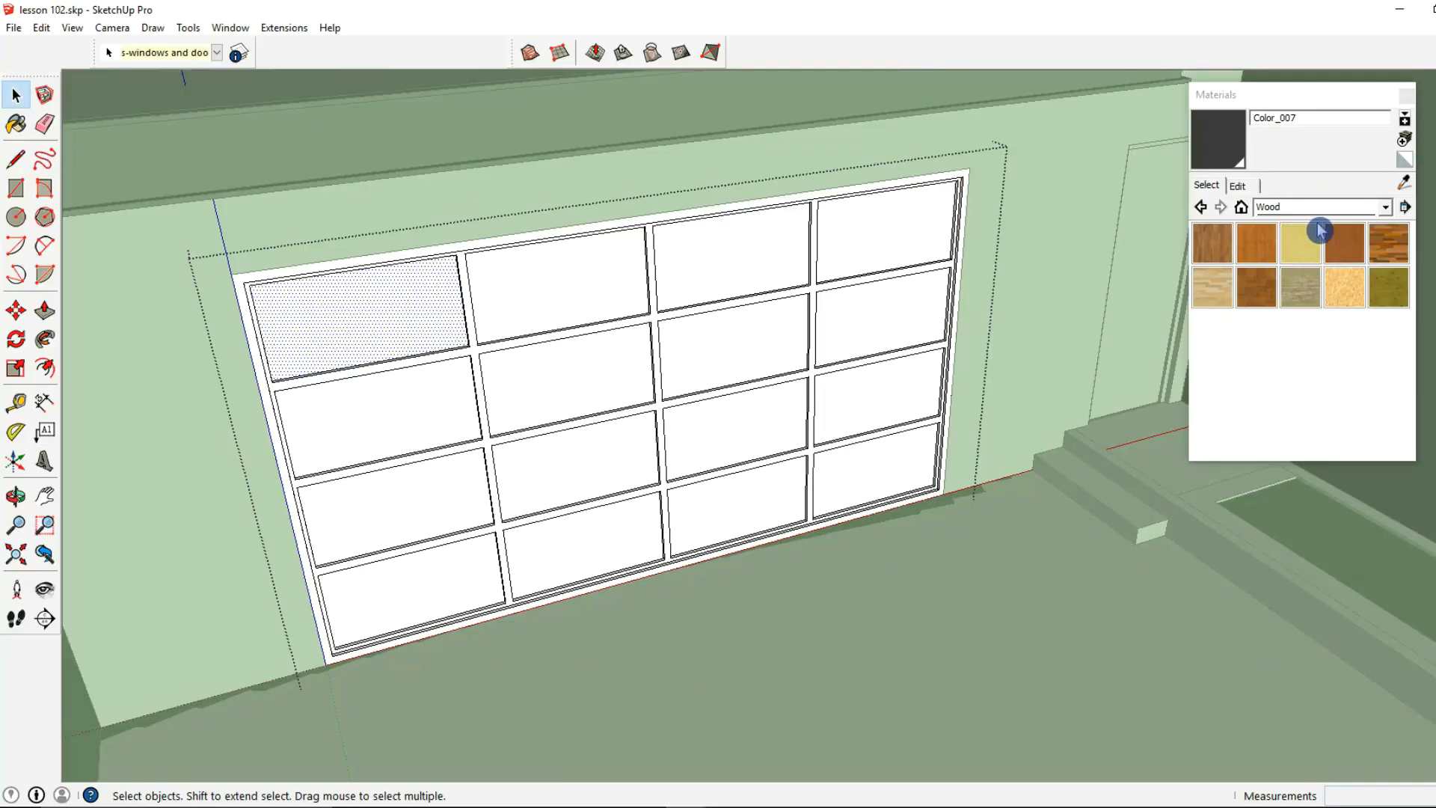
pyautogui.press('Escape')
pyautogui.moveTo(811, 406); pyautogui.dragTo(567, 425, button='middle')
pyautogui.click(566, 425)
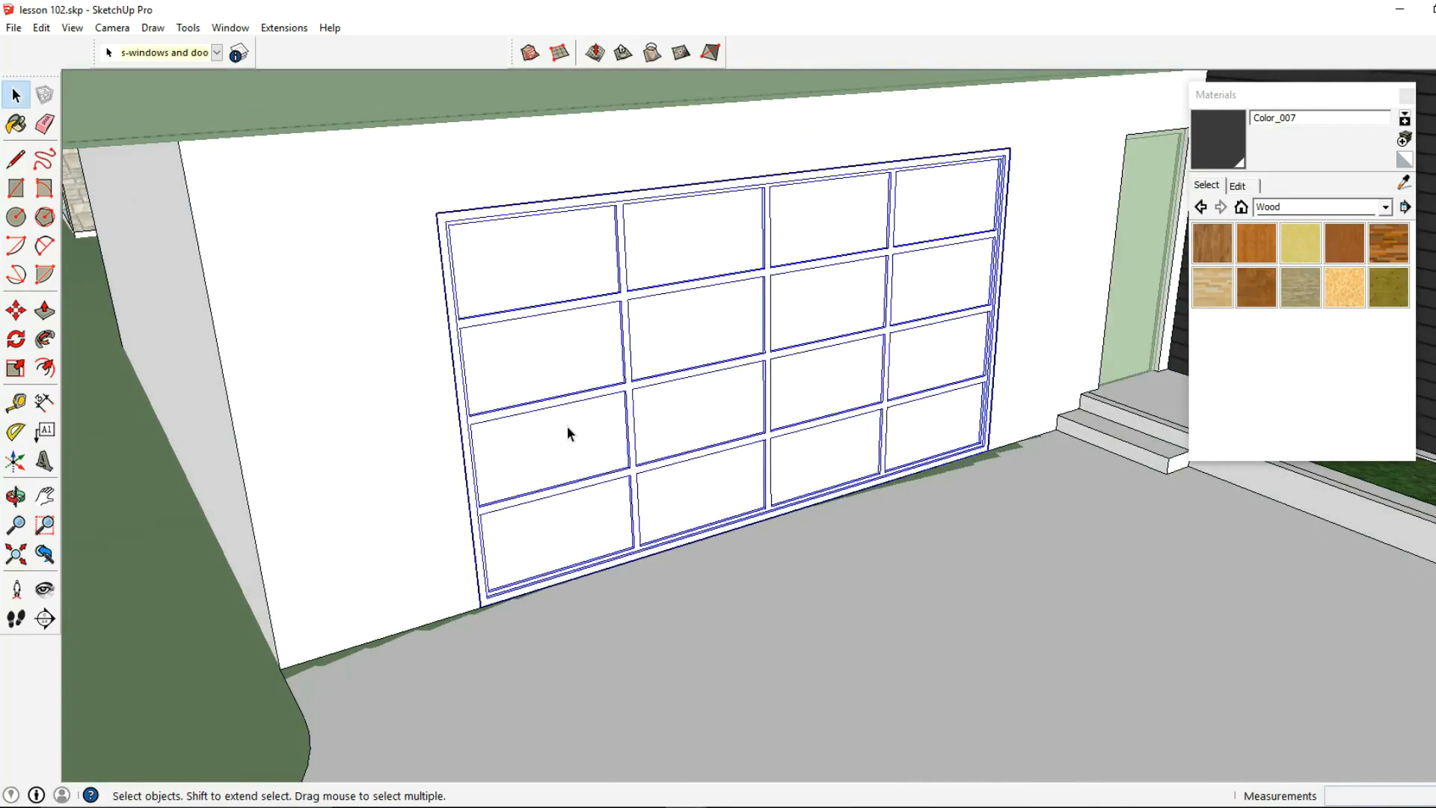
pyautogui.doubleClick(568, 424)
pyautogui.click(568, 425)
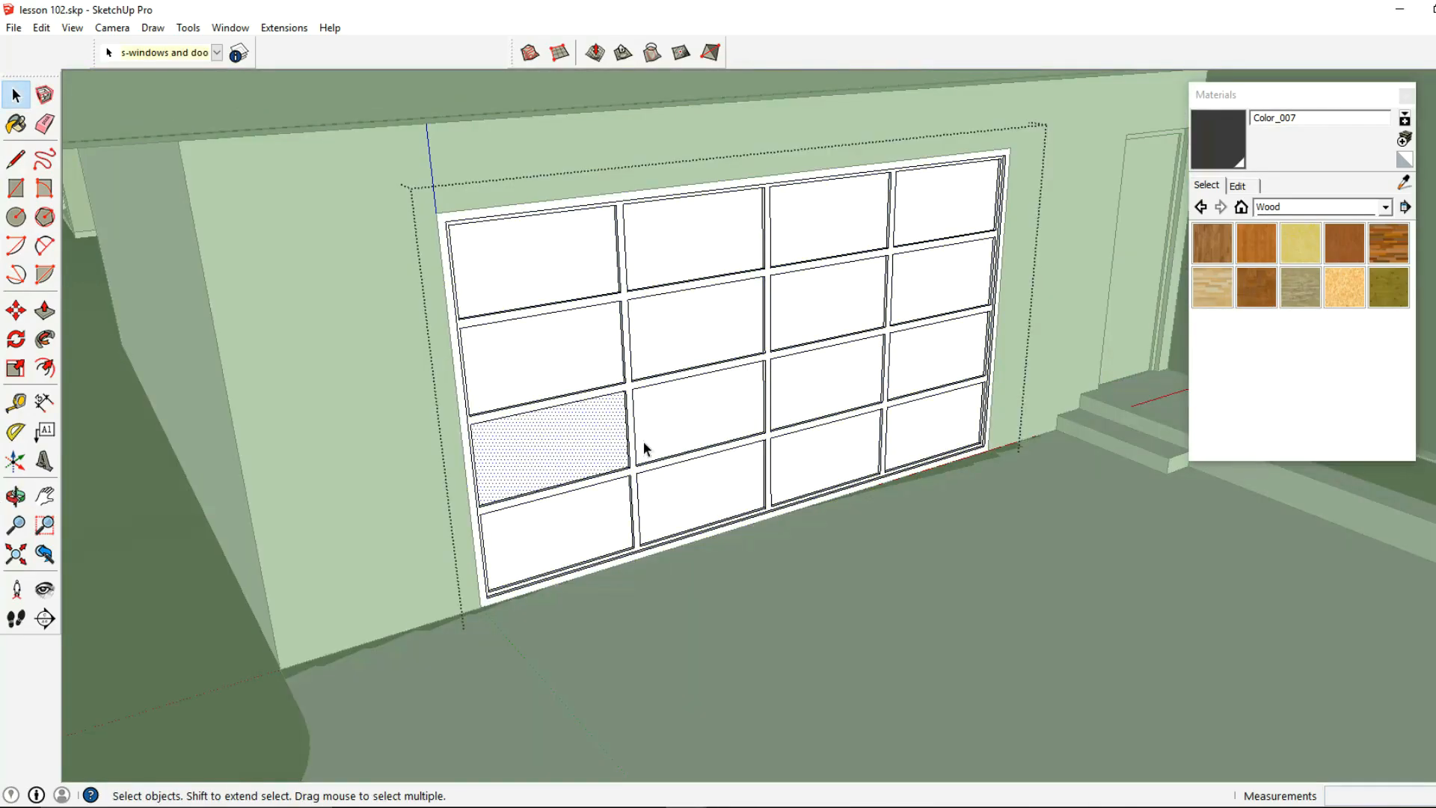
# Paint all sixteen garage door panels with Translucent_Glass_Green_Dark from the Translucent materials.
pyautogui.click(1309, 207)
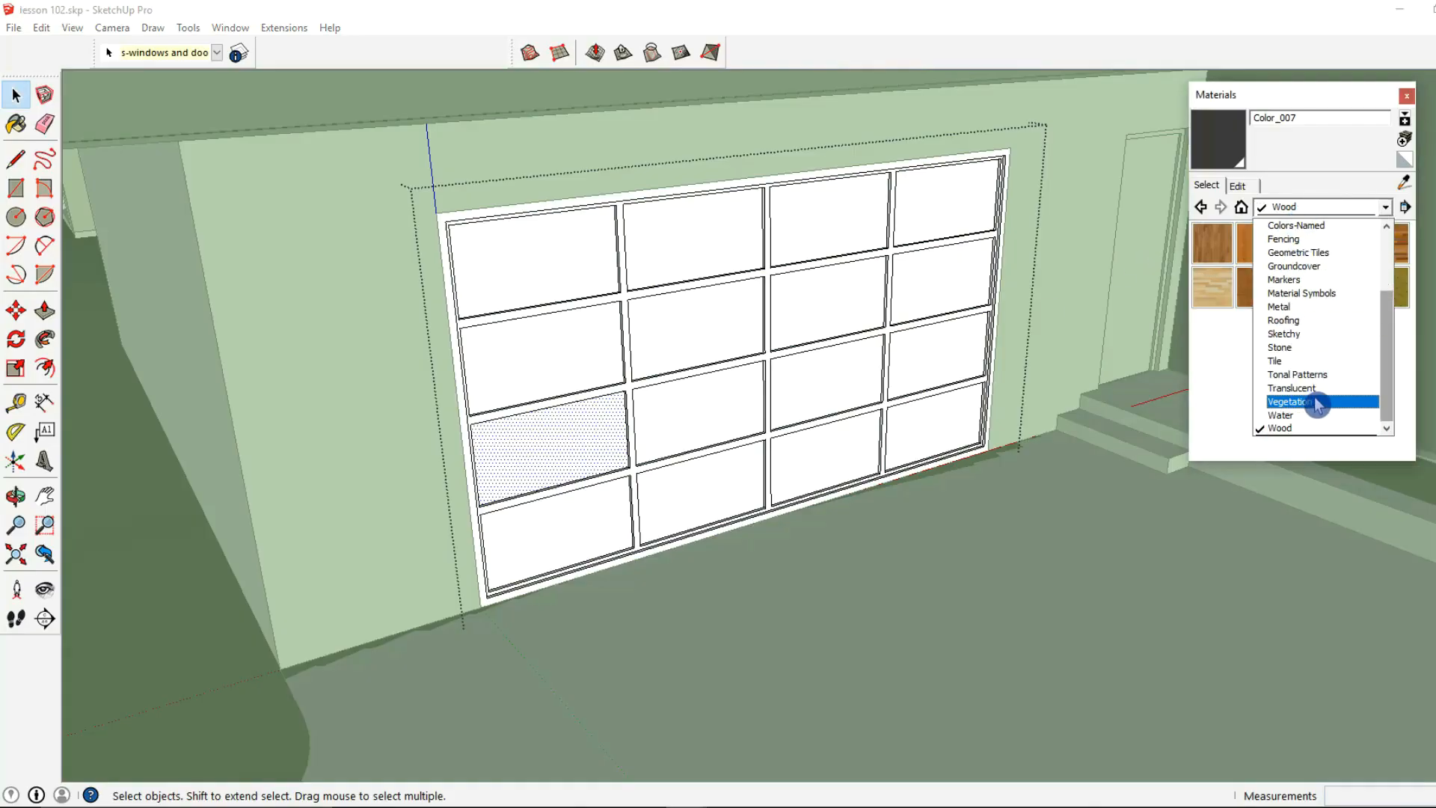
pyautogui.click(1292, 388)
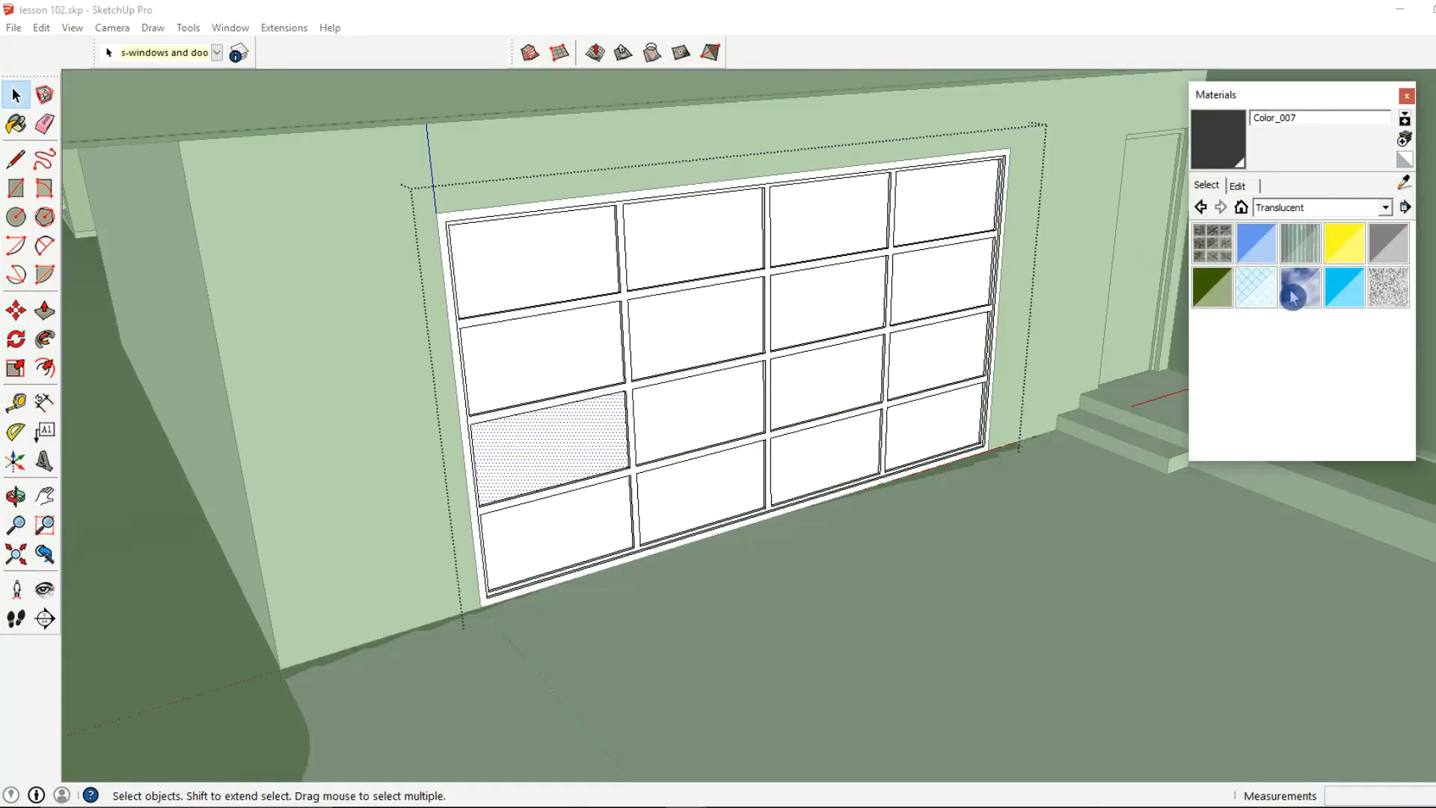
pyautogui.click(1221, 288)
pyautogui.scroll(2, 608, 320)
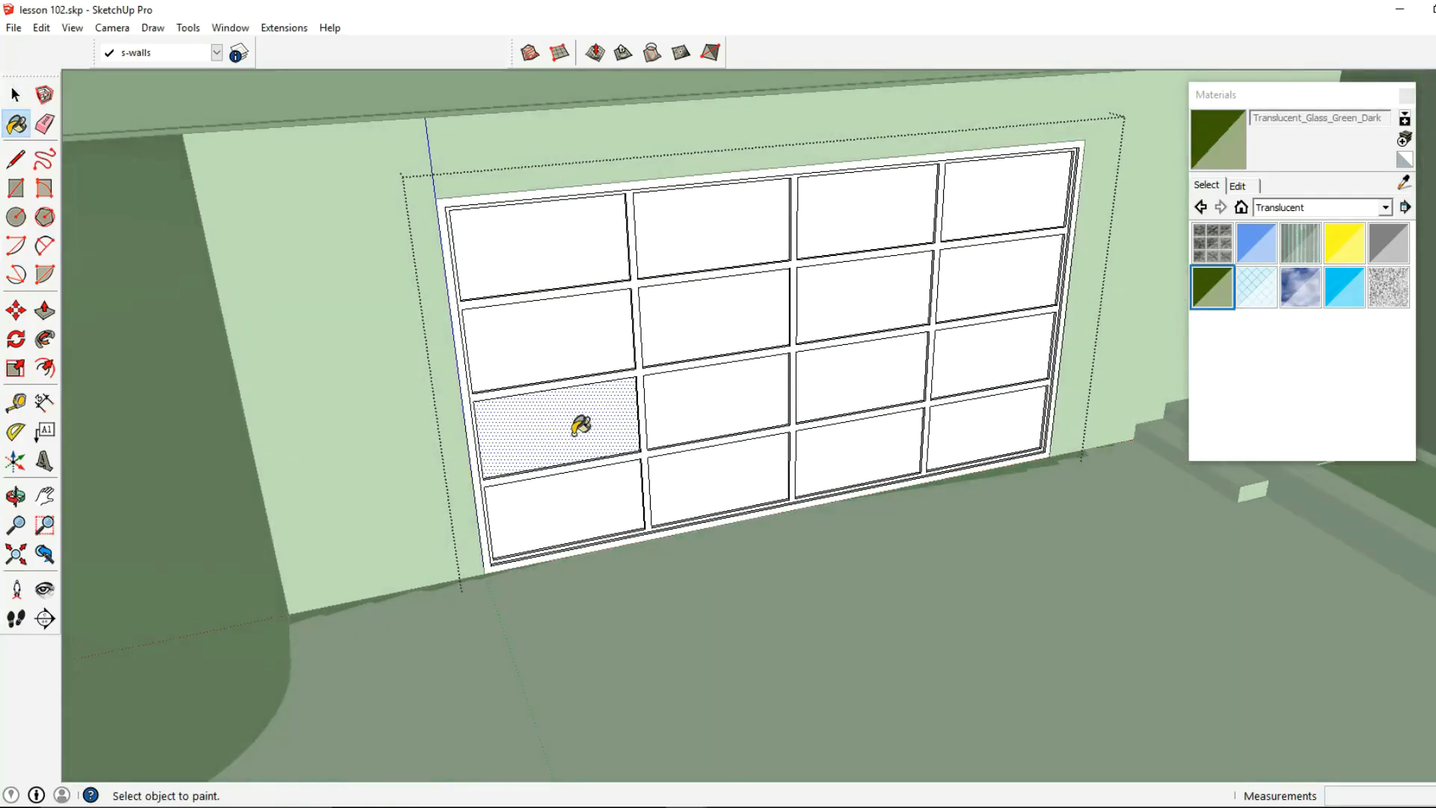
pyautogui.click(582, 424)
pyautogui.click(567, 356)
pyautogui.click(550, 279)
pyautogui.click(695, 223)
pyautogui.click(711, 300)
pyautogui.click(726, 387)
pyautogui.click(603, 474)
pyautogui.click(757, 465)
pyautogui.click(829, 454)
pyautogui.click(832, 362)
pyautogui.click(968, 347)
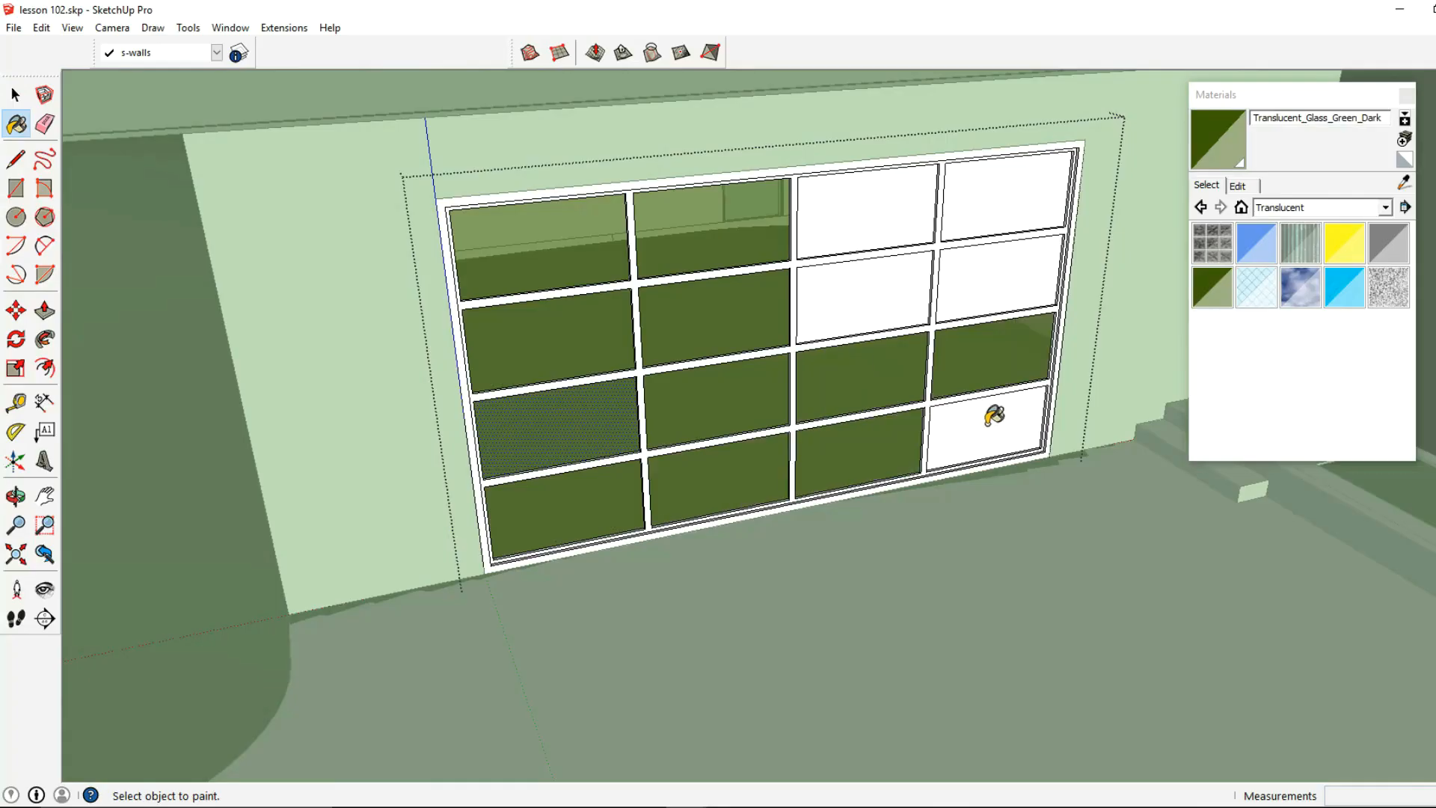
pyautogui.click(985, 417)
pyautogui.click(948, 290)
pyautogui.click(866, 292)
pyautogui.click(873, 230)
pyautogui.click(989, 206)
pyautogui.moveTo(987, 205); pyautogui.dragTo(886, 249, button='middle')
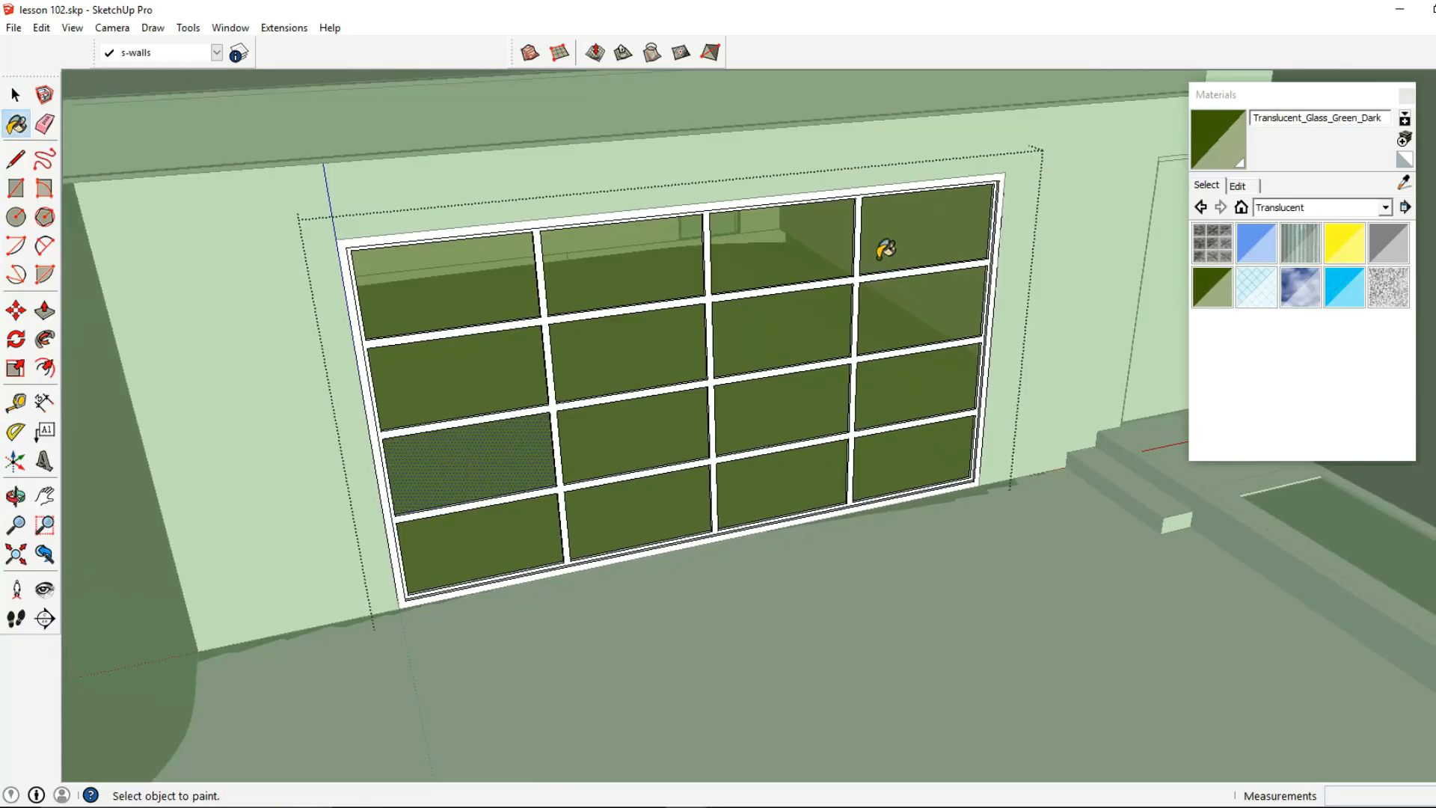
# Adjust Translucent_Glass_Green_Dark to hue 51, saturation 13, lightness 84 and opacity 94, closing the garage door group.
pyautogui.click(1238, 186)
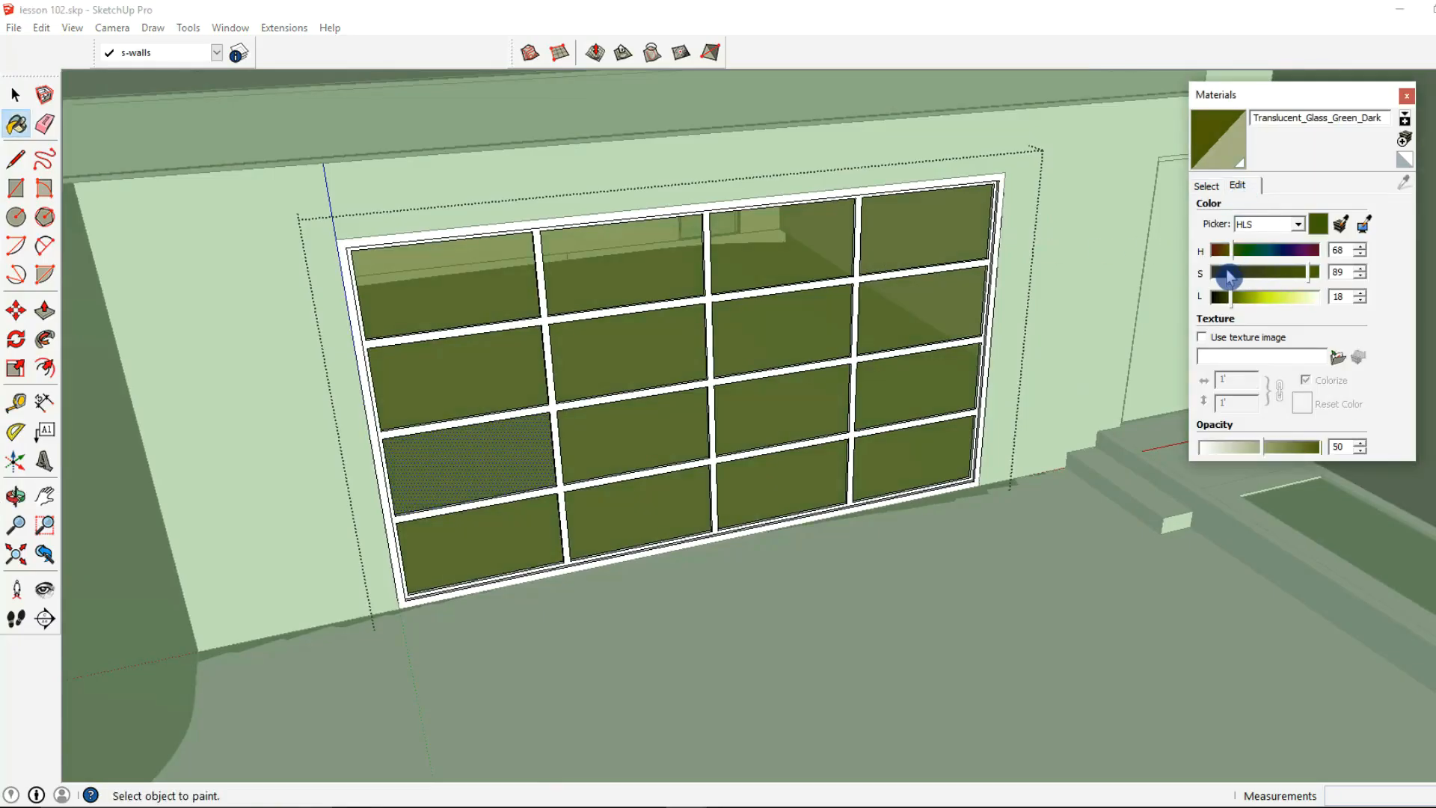
pyautogui.moveTo(1241, 299); pyautogui.dragTo(1292, 303)
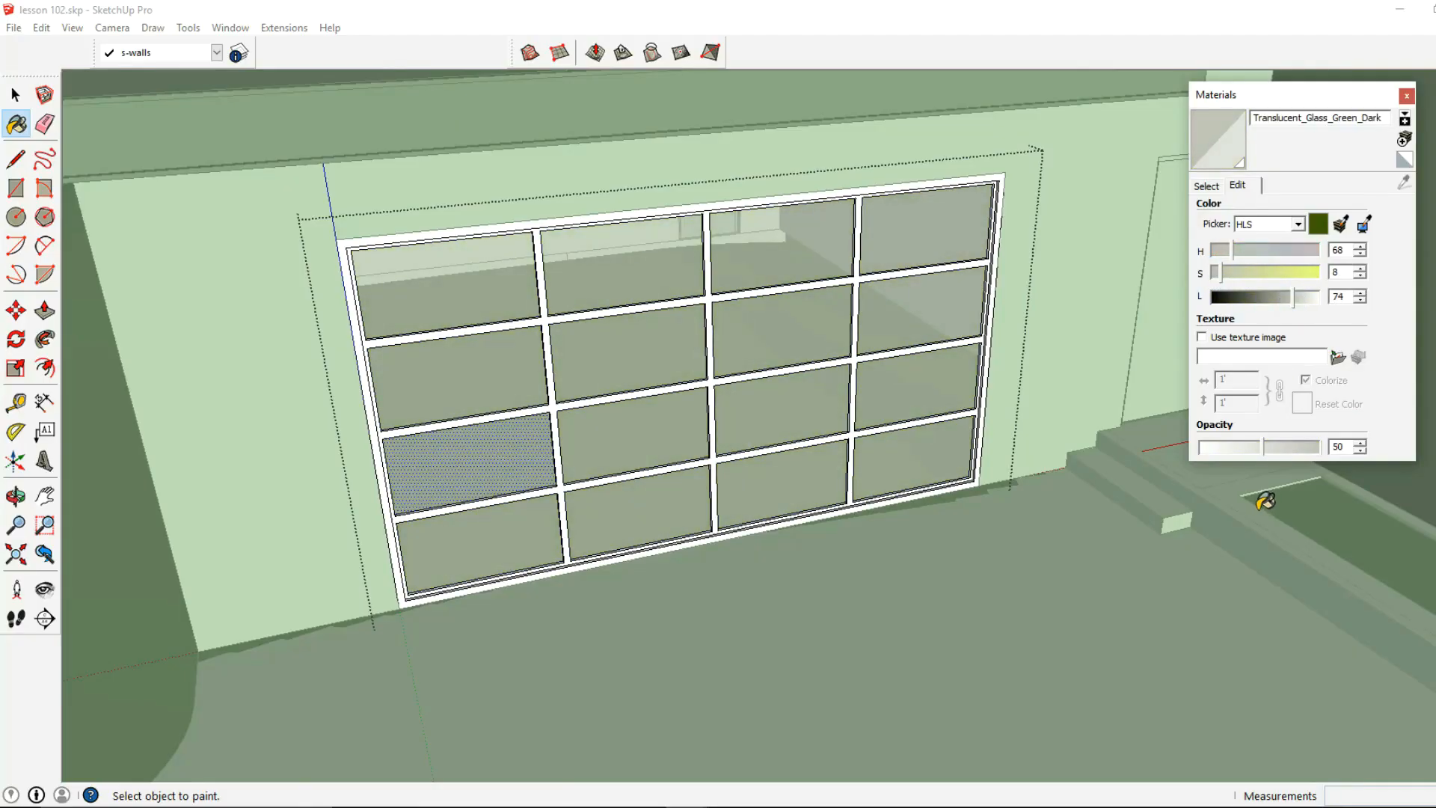
pyautogui.moveTo(1263, 453); pyautogui.dragTo(1305, 451)
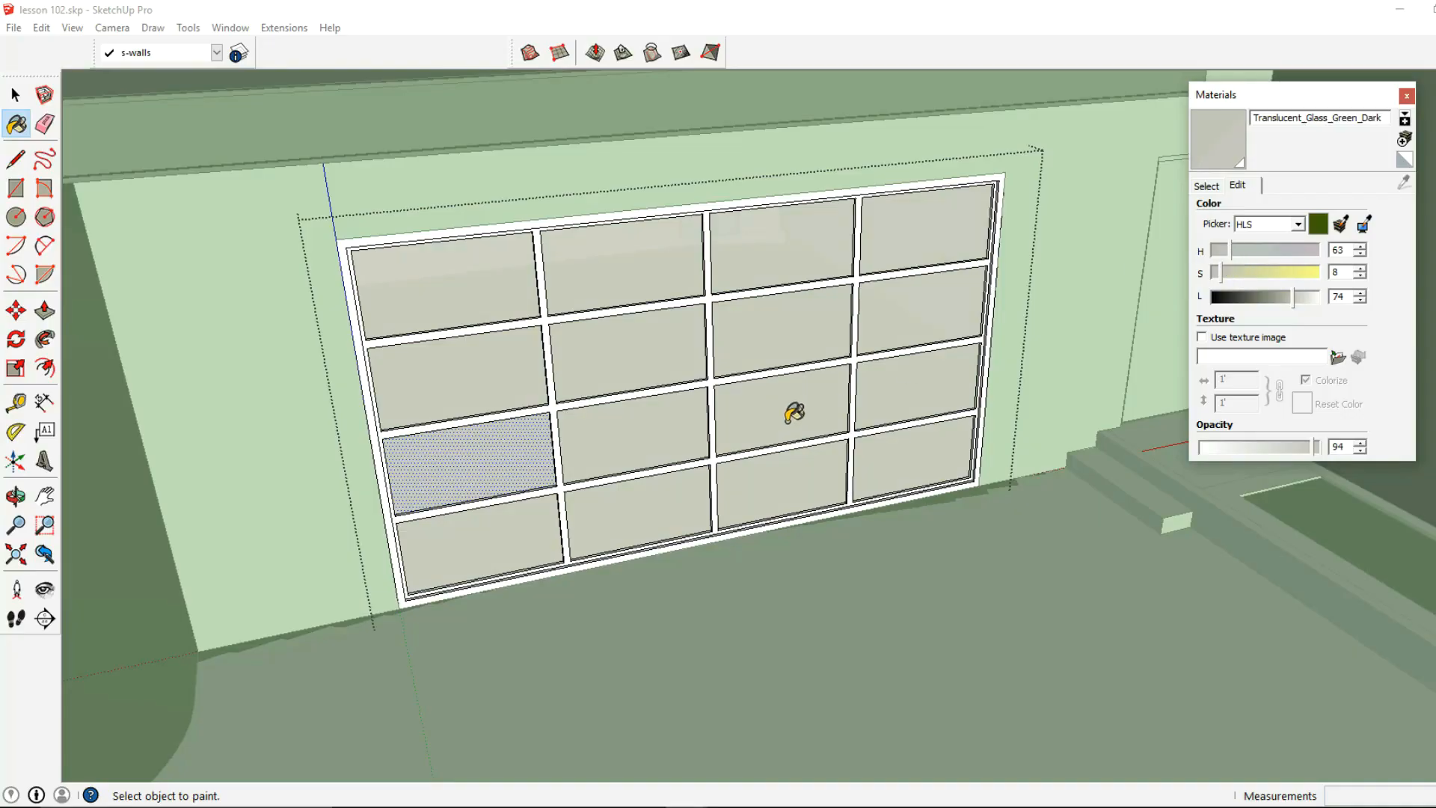
pyautogui.click(18, 97)
pyautogui.click(202, 217)
pyautogui.moveTo(647, 427)
pyautogui.mouseDown(button='middle')
pyautogui.moveTo(857, 301)
pyautogui.moveTo(1245, 320)
pyautogui.mouseUp(button='middle')
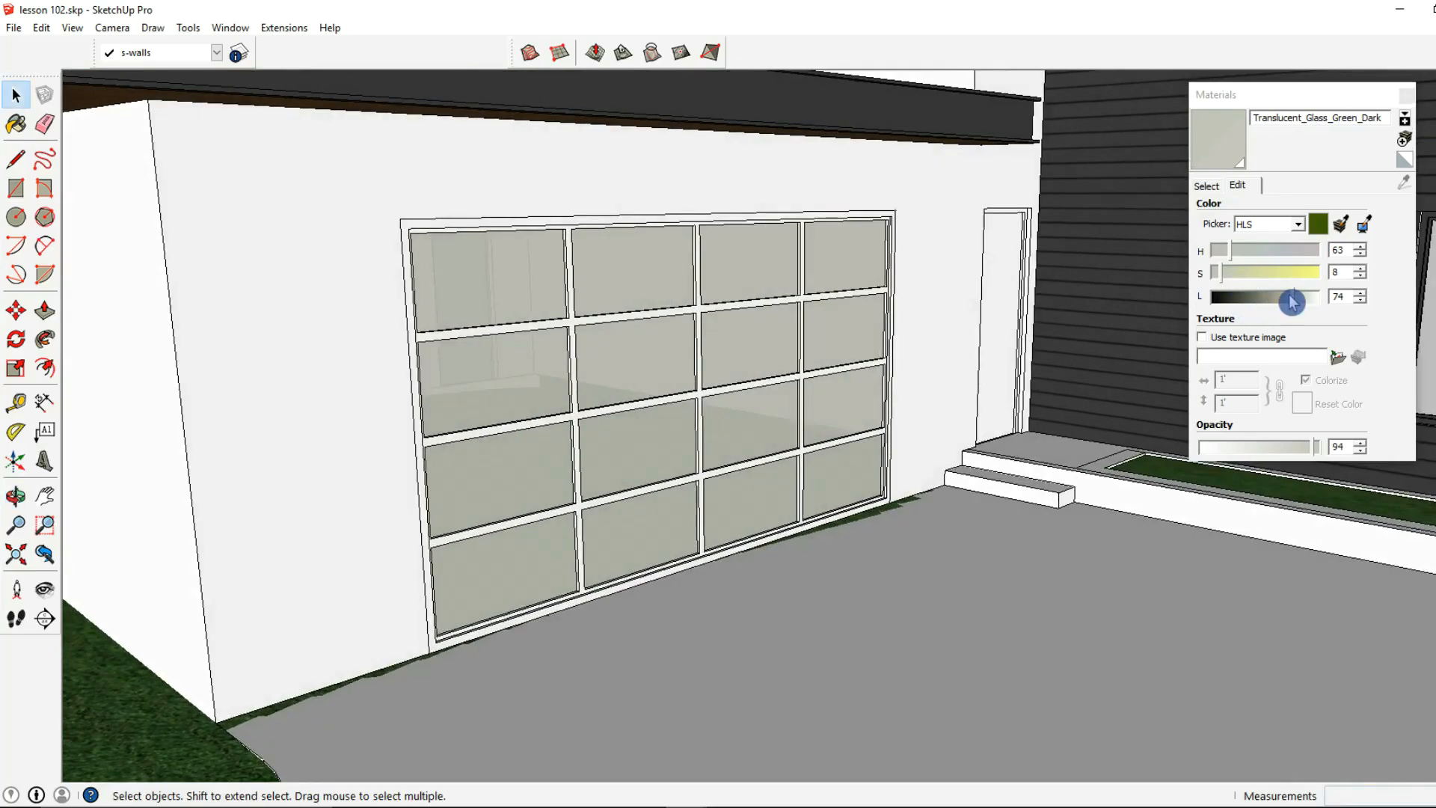
pyautogui.click(1230, 260)
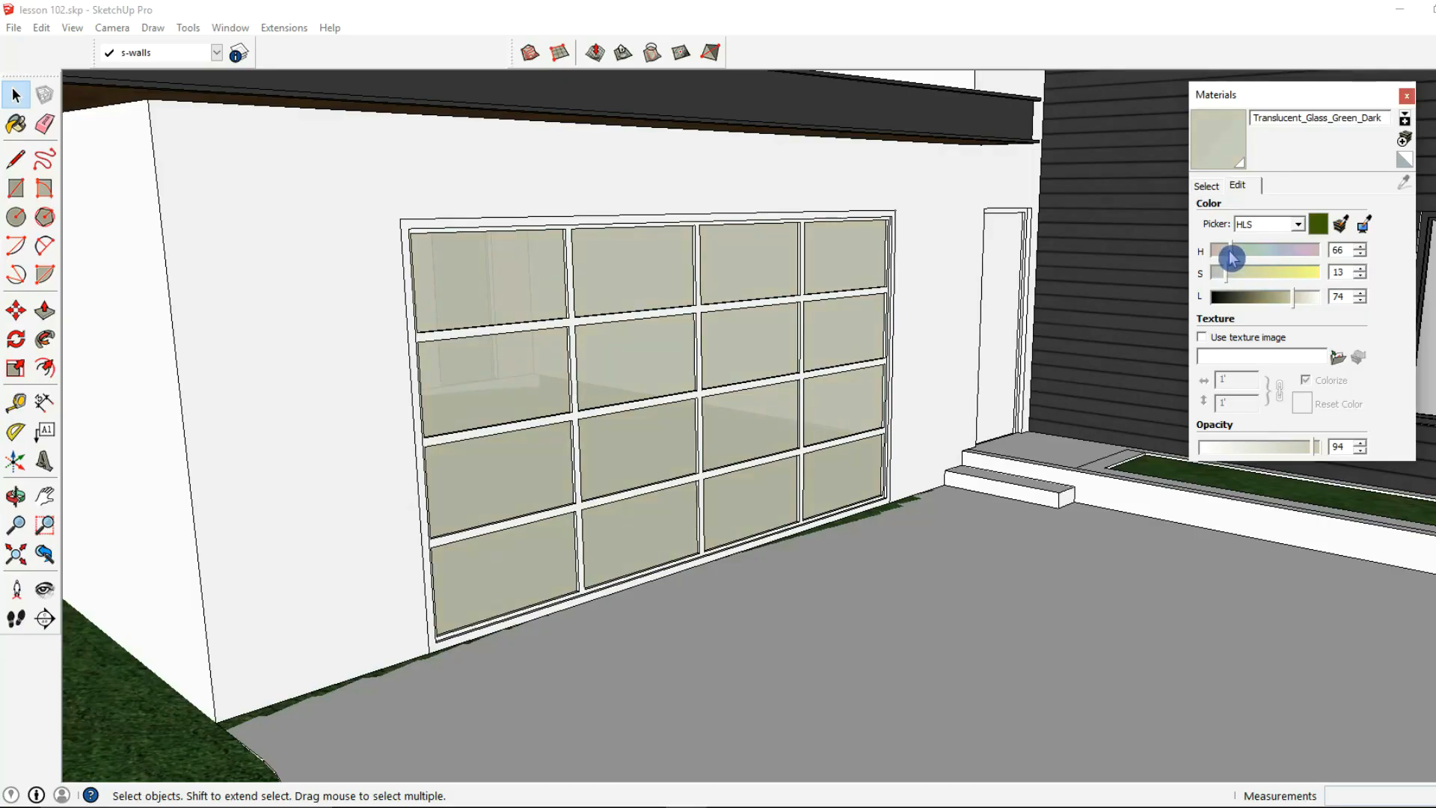
pyautogui.moveTo(1292, 299); pyautogui.dragTo(1302, 306)
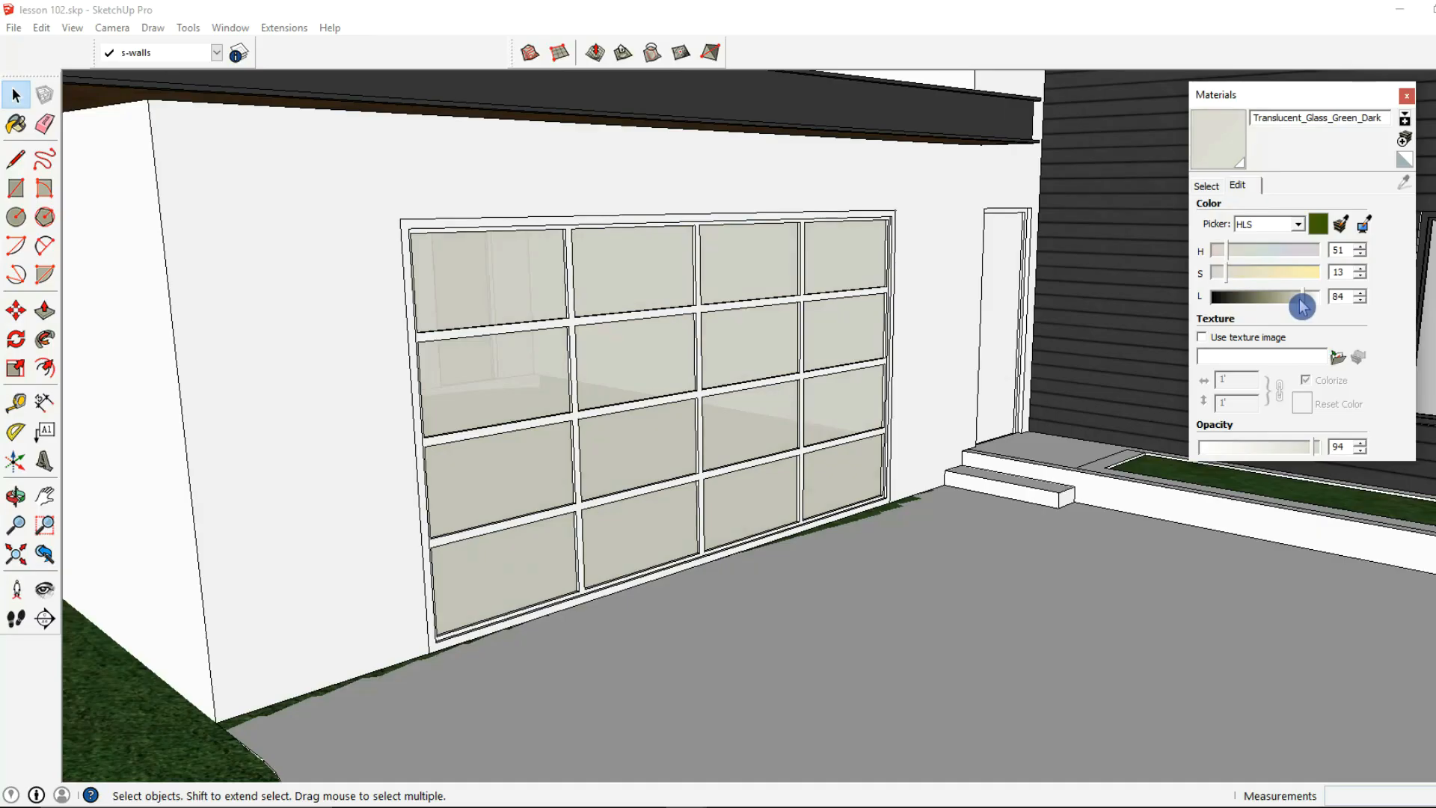
# Sample Color_007 from the roof fascia above the garage door, and undo a trial paint on the door.
pyautogui.click(1207, 186)
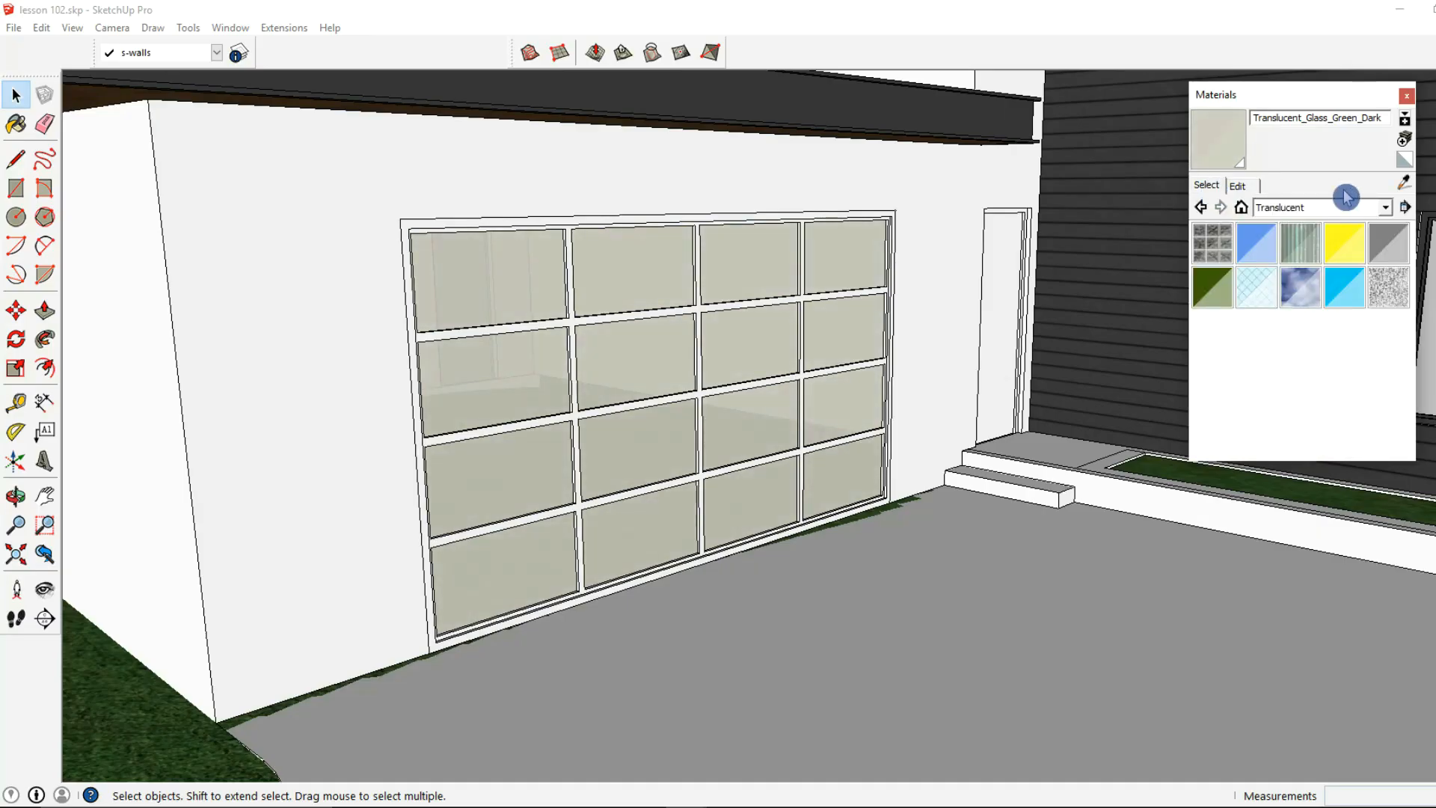
pyautogui.click(1407, 185)
pyautogui.click(845, 123)
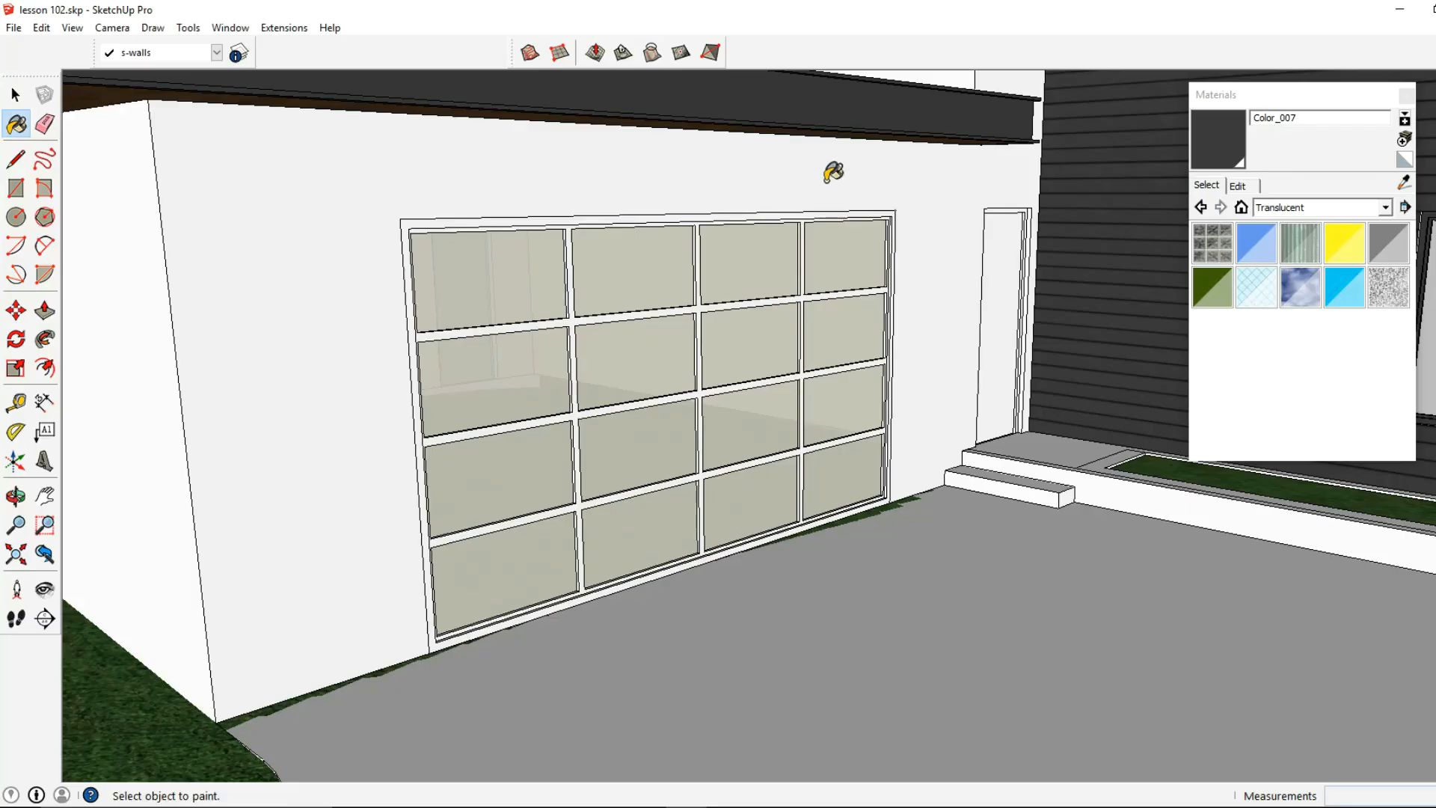
pyautogui.click(736, 303)
pyautogui.hotkey('ctrl', 'z')
# Select the garage door inside the house group and paint its frame with Color_007.
pyautogui.click(15, 95)
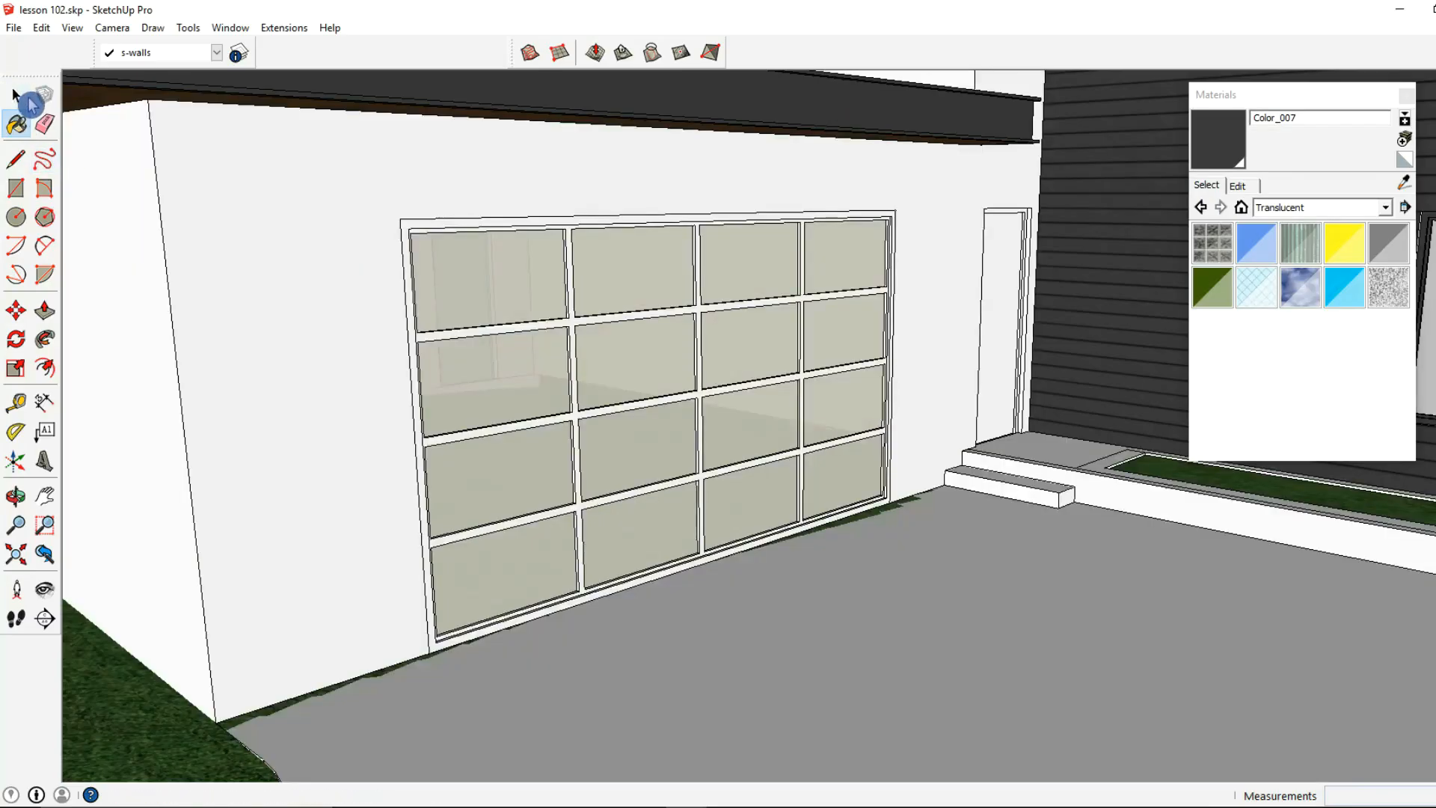
pyautogui.click(576, 366)
pyautogui.doubleClick(576, 366)
pyautogui.click(576, 367)
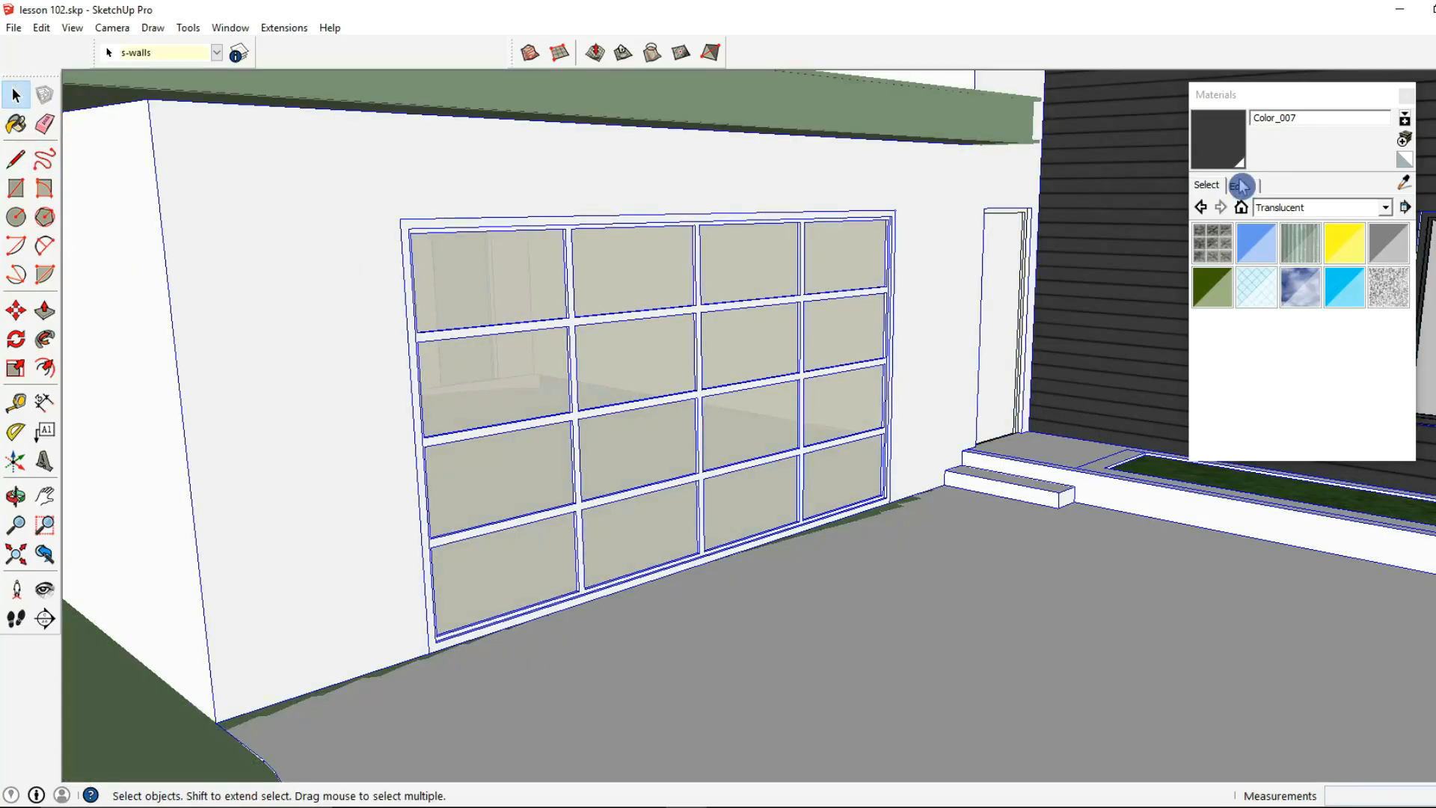
pyautogui.doubleClick(590, 360)
pyautogui.click(590, 360)
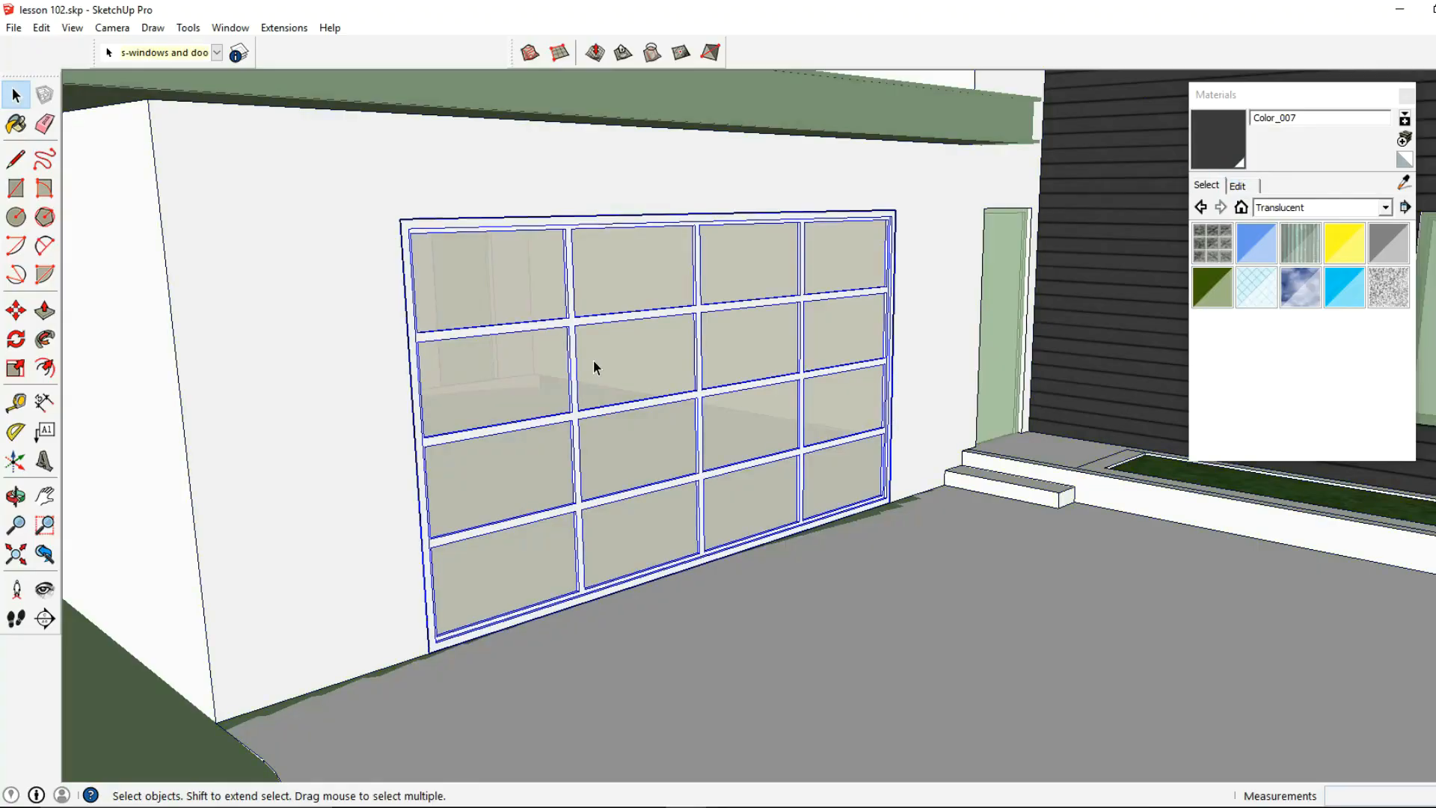
pyautogui.click(1230, 154)
pyautogui.click(695, 376)
pyautogui.click(15, 98)
pyautogui.press('Escape')
pyautogui.press('Escape')
# Open the white side door beside the courtyard garage and select its leaf face.
pyautogui.scroll(-4, 810, 426)
pyautogui.moveTo(834, 422); pyautogui.dragTo(480, 430, button='middle')
pyautogui.scroll(-4, 632, 451)
pyautogui.scroll(-3, 632, 451)
pyautogui.scroll(5, 480, 430)
pyautogui.click(679, 413)
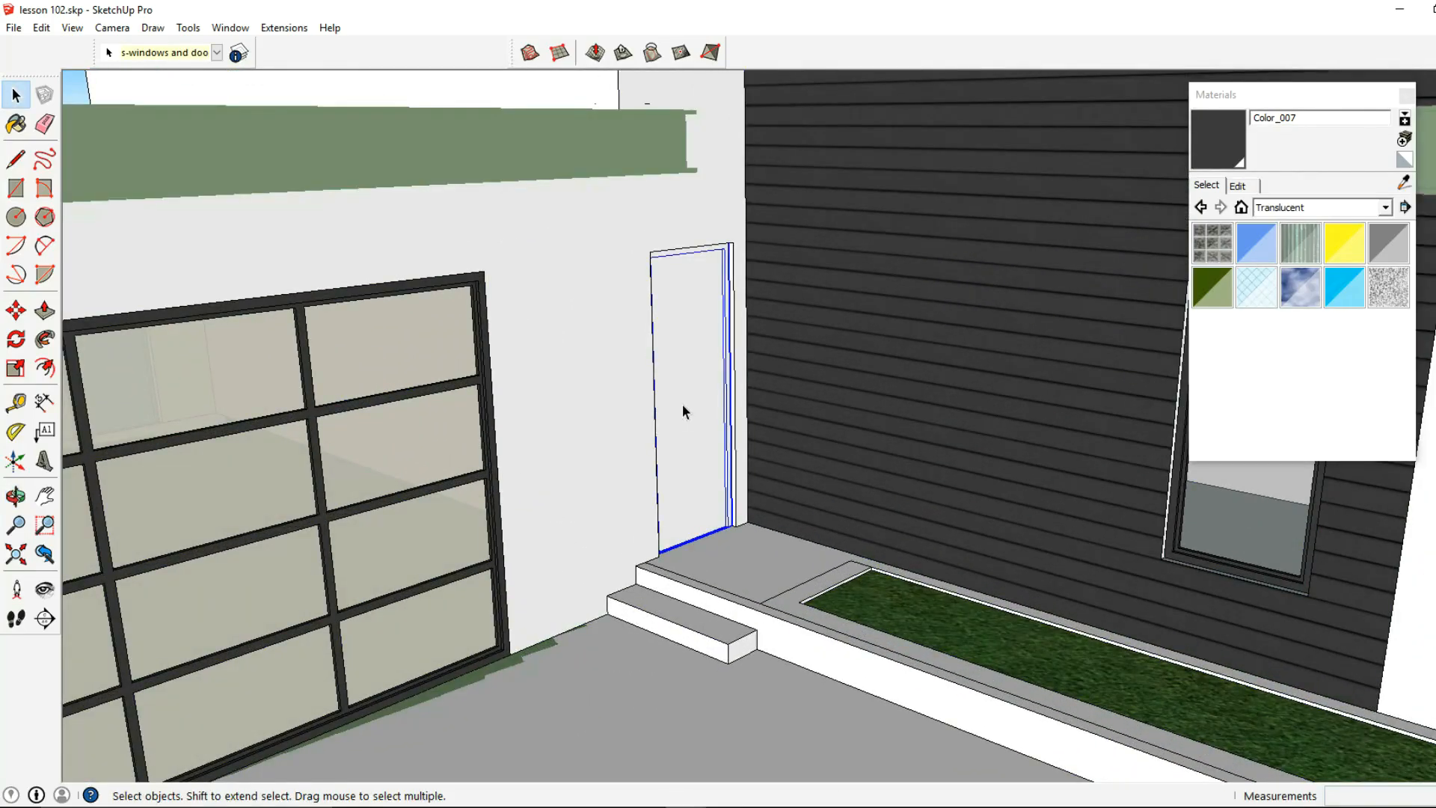
pyautogui.scroll(3, 679, 410)
pyautogui.doubleClick(682, 296)
pyautogui.click(682, 296)
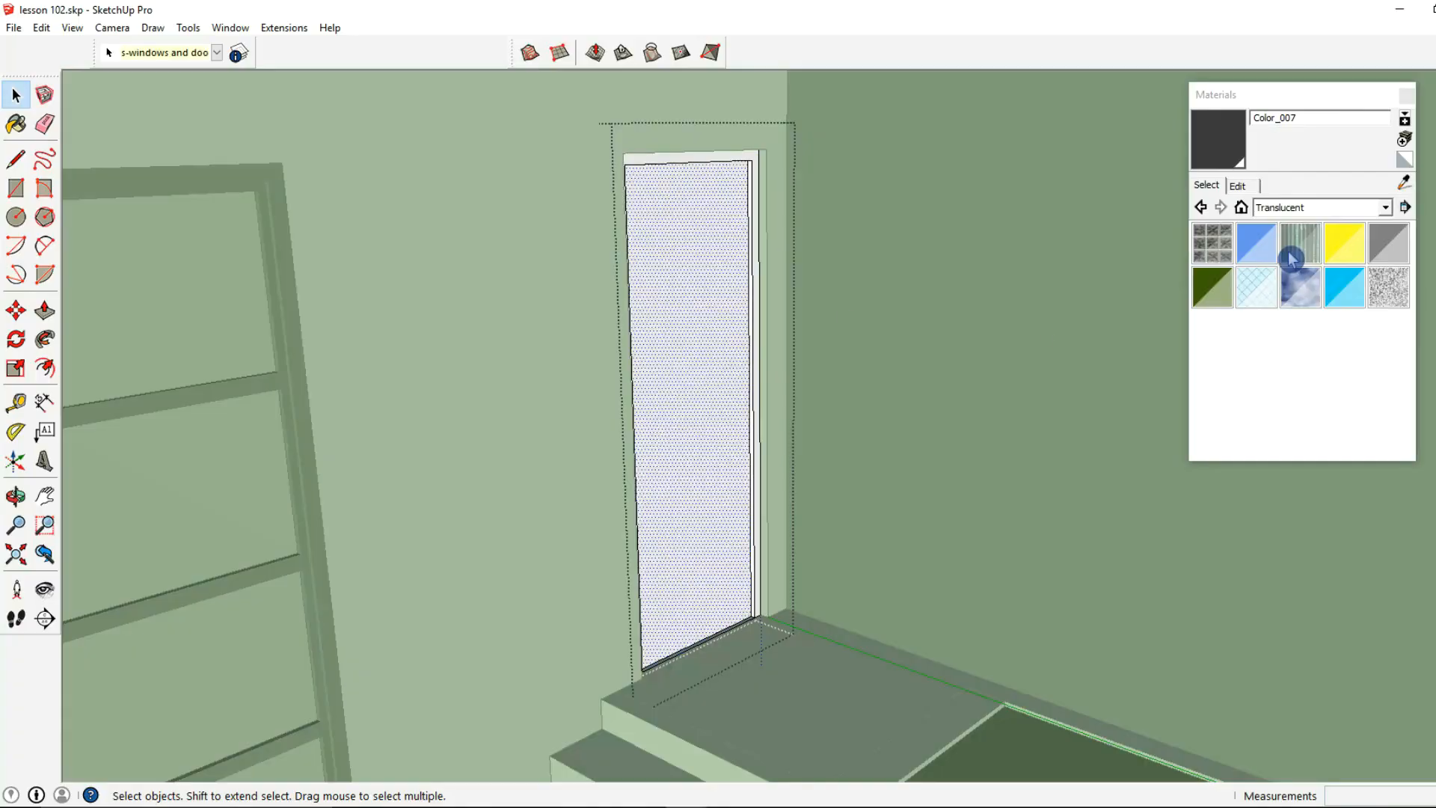
# Sample the Wood_Cherry_Original material from the slatted screen in the stone wall.
pyautogui.click(1405, 184)
pyautogui.moveTo(789, 355); pyautogui.dragTo(748, 393, button='middle')
pyautogui.scroll(-6, 746, 391)
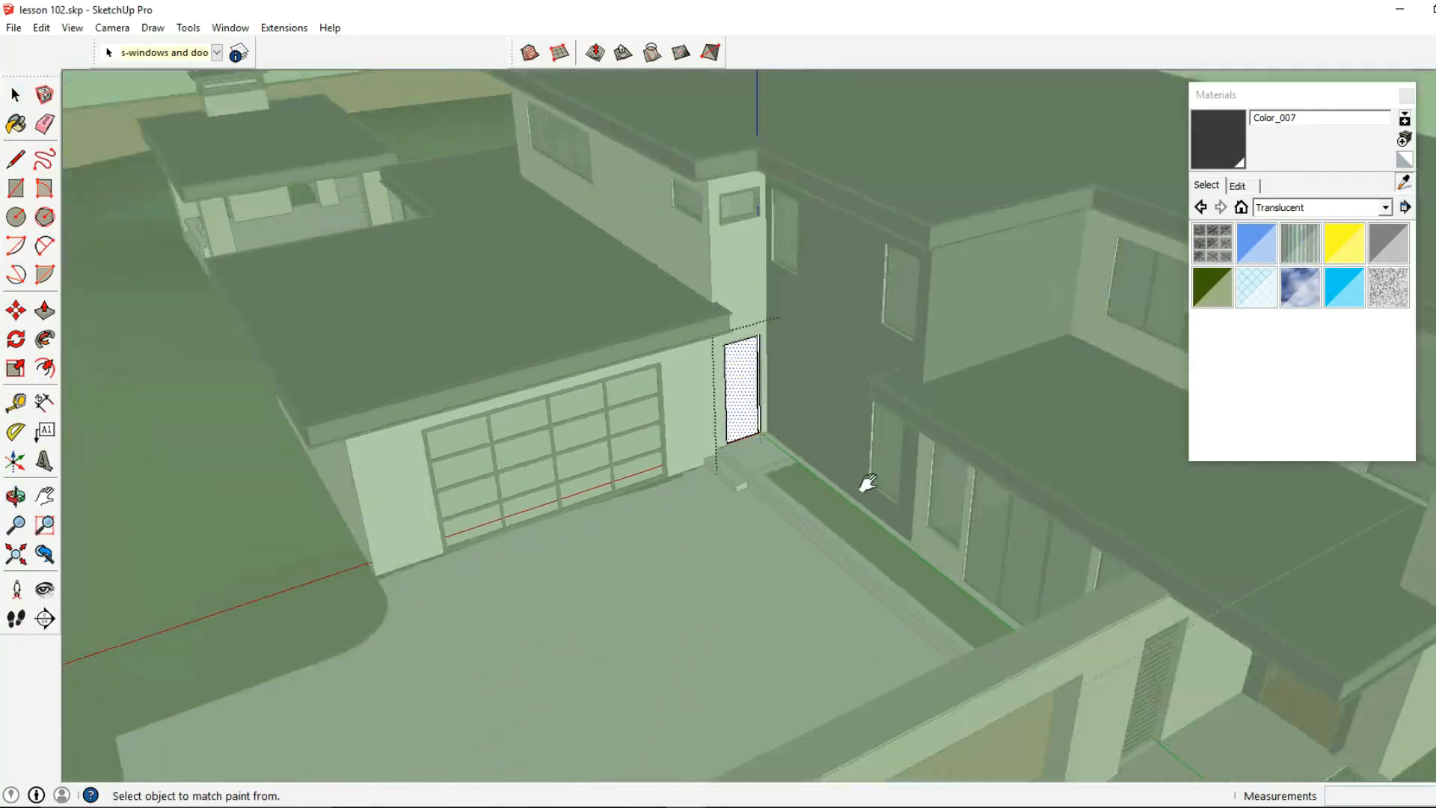
pyautogui.keyDown('shift'); pyautogui.moveTo(860, 489); pyautogui.dragTo(598, 371, button='middle'); pyautogui.keyUp('shift')
pyautogui.scroll(3, 599, 370)
pyautogui.scroll(5, 516, 314)
pyautogui.click(504, 304)
# Paint the side door's leaf with Wood_Cherry_Original and close the door group.
pyautogui.scroll(-3, 503, 305)
pyautogui.scroll(-5, 351, 215)
pyautogui.moveTo(352, 224)
pyautogui.keyDown('shift'); pyautogui.mouseDown(button='middle')
pyautogui.moveTo(471, 496)
pyautogui.moveTo(509, 512)
pyautogui.mouseUp(button='middle'); pyautogui.keyUp('shift')
pyautogui.scroll(3, 471, 389)
pyautogui.click(470, 388)
pyautogui.moveTo(429, 393)
pyautogui.keyDown('shift'); pyautogui.mouseDown(button='middle')
pyautogui.moveTo(417, 407)
pyautogui.moveTo(544, 470)
pyautogui.mouseUp(button='middle'); pyautogui.keyUp('shift')
pyautogui.click(20, 97)
pyautogui.click(585, 347)
pyautogui.scroll(-2, 585, 347)
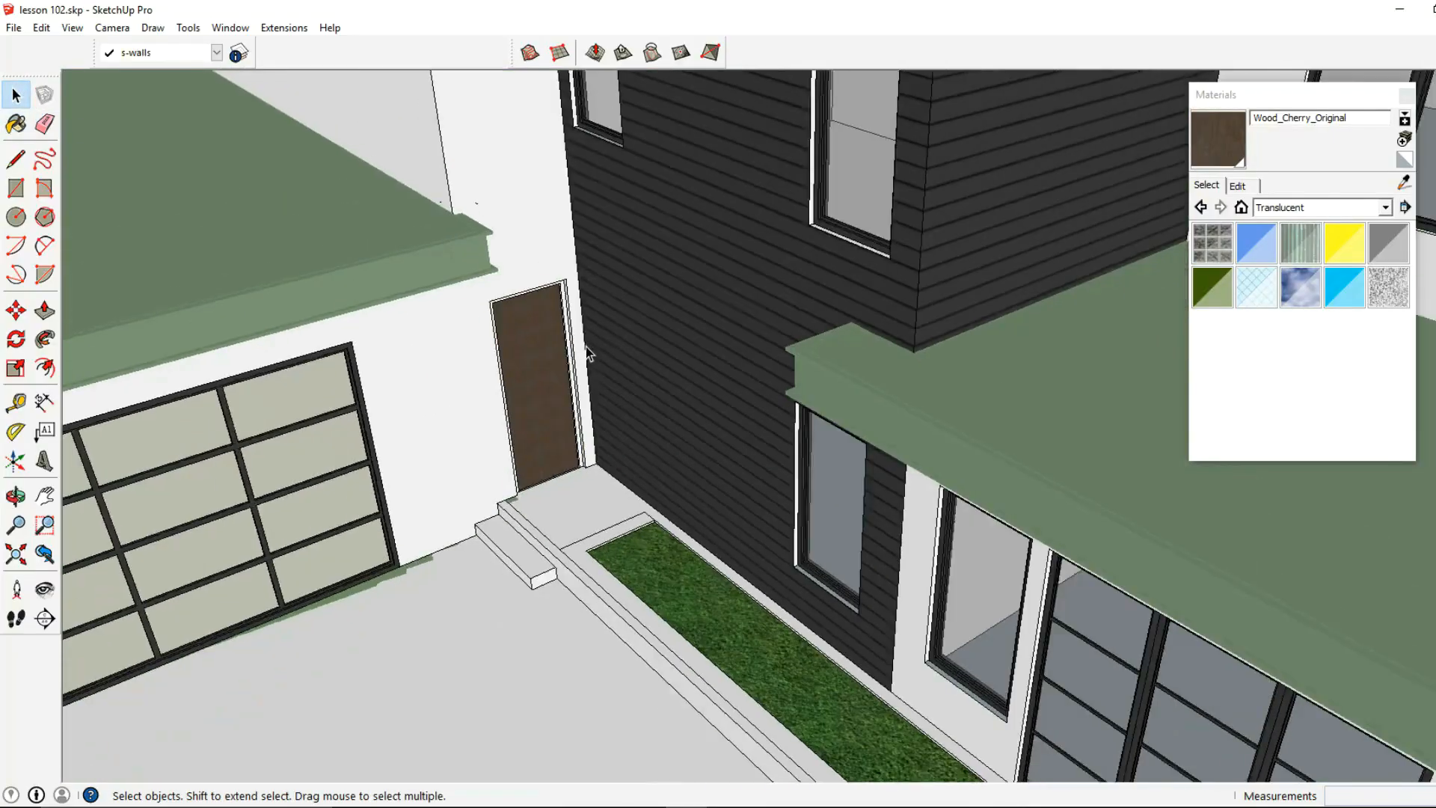
# Open the rear door group under the covered patio and paint its leaf with Wood_Cherry_Original.
pyautogui.moveTo(496, 352); pyautogui.dragTo(1166, 449, button='middle')
pyautogui.keyDown('shift'); pyautogui.moveTo(793, 643); pyautogui.dragTo(842, 389, button='middle'); pyautogui.keyUp('shift')
pyautogui.scroll(2, 754, 451)
pyautogui.doubleClick(753, 451)
pyautogui.click(756, 452)
pyautogui.click(1226, 145)
pyautogui.click(782, 423)
pyautogui.scroll(-3, 785, 419)
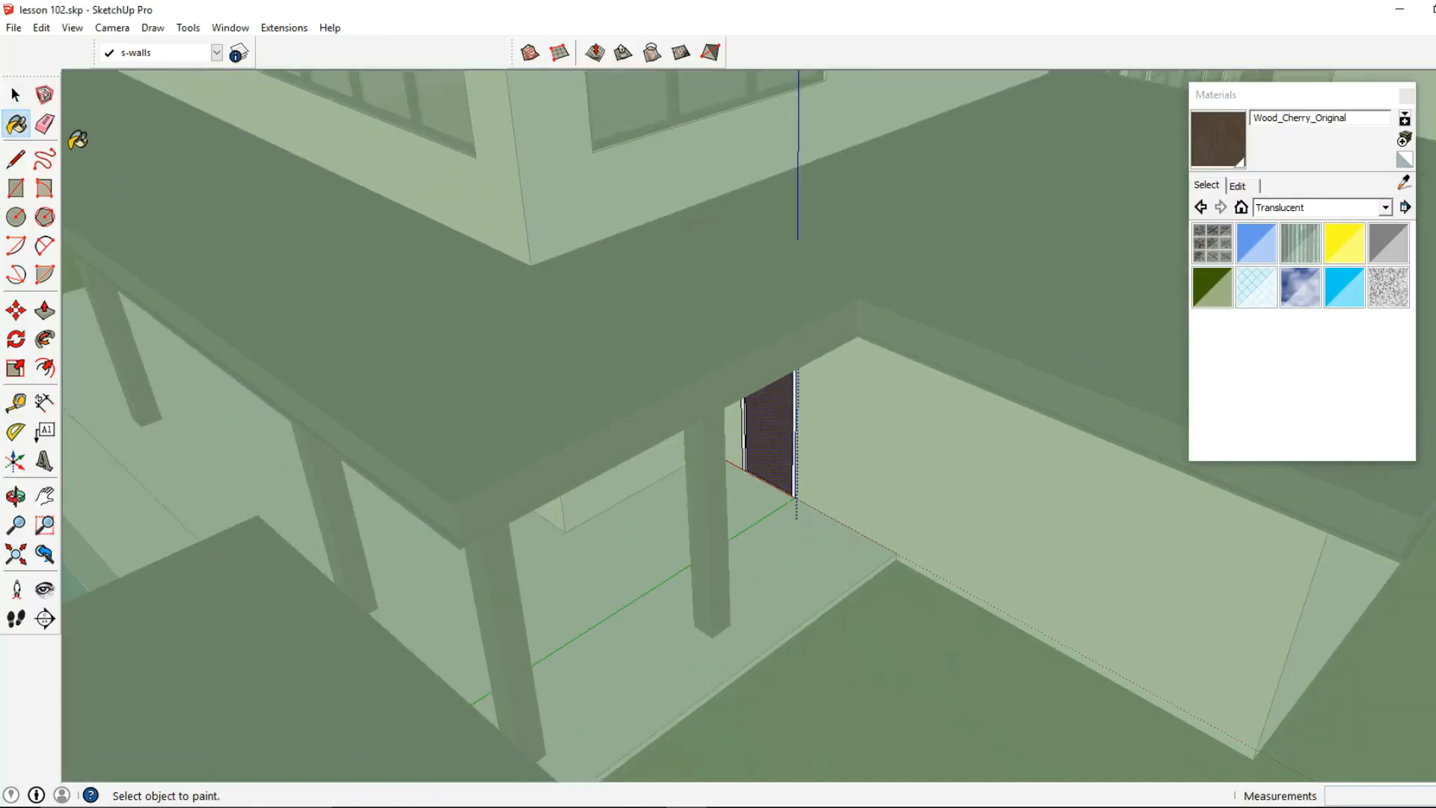
pyautogui.click(16, 95)
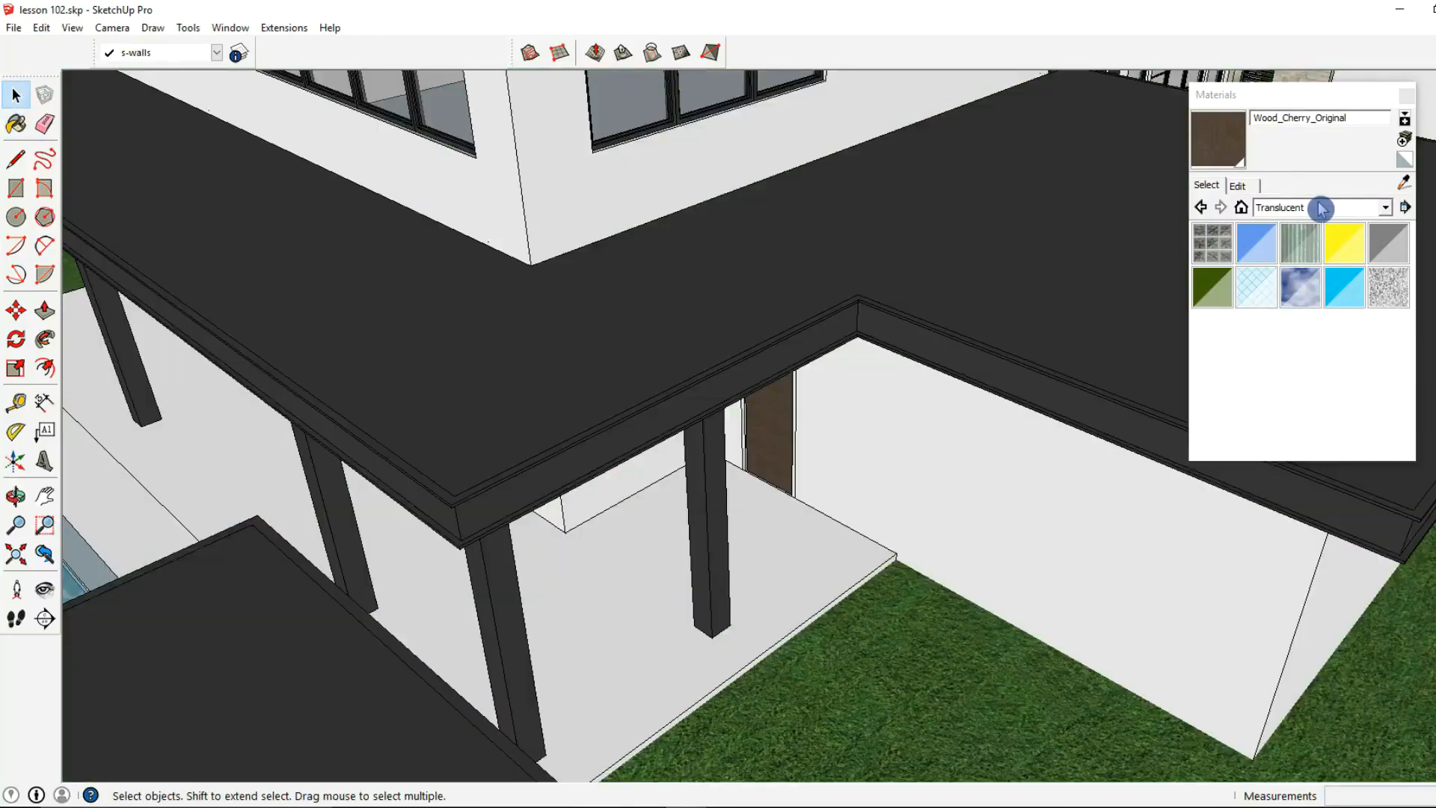
# Sample Color_007 from the dark roof, try painting the rear door with it and undo the paint.
pyautogui.click(1402, 182)
pyautogui.scroll(4, 793, 284)
pyautogui.click(797, 282)
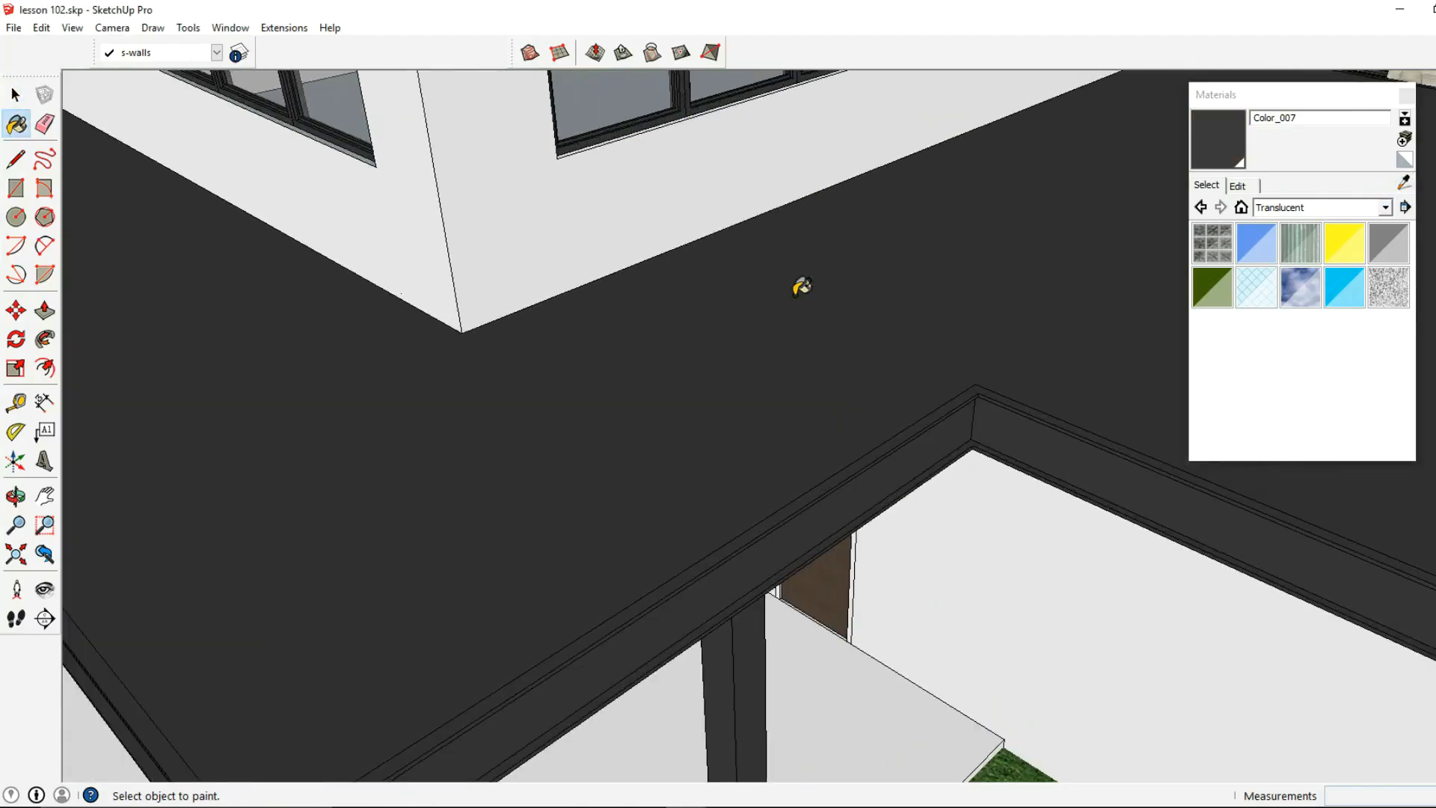
pyautogui.scroll(3, 747, 424)
pyautogui.click(720, 412)
pyautogui.hotkey('ctrl', 'z')
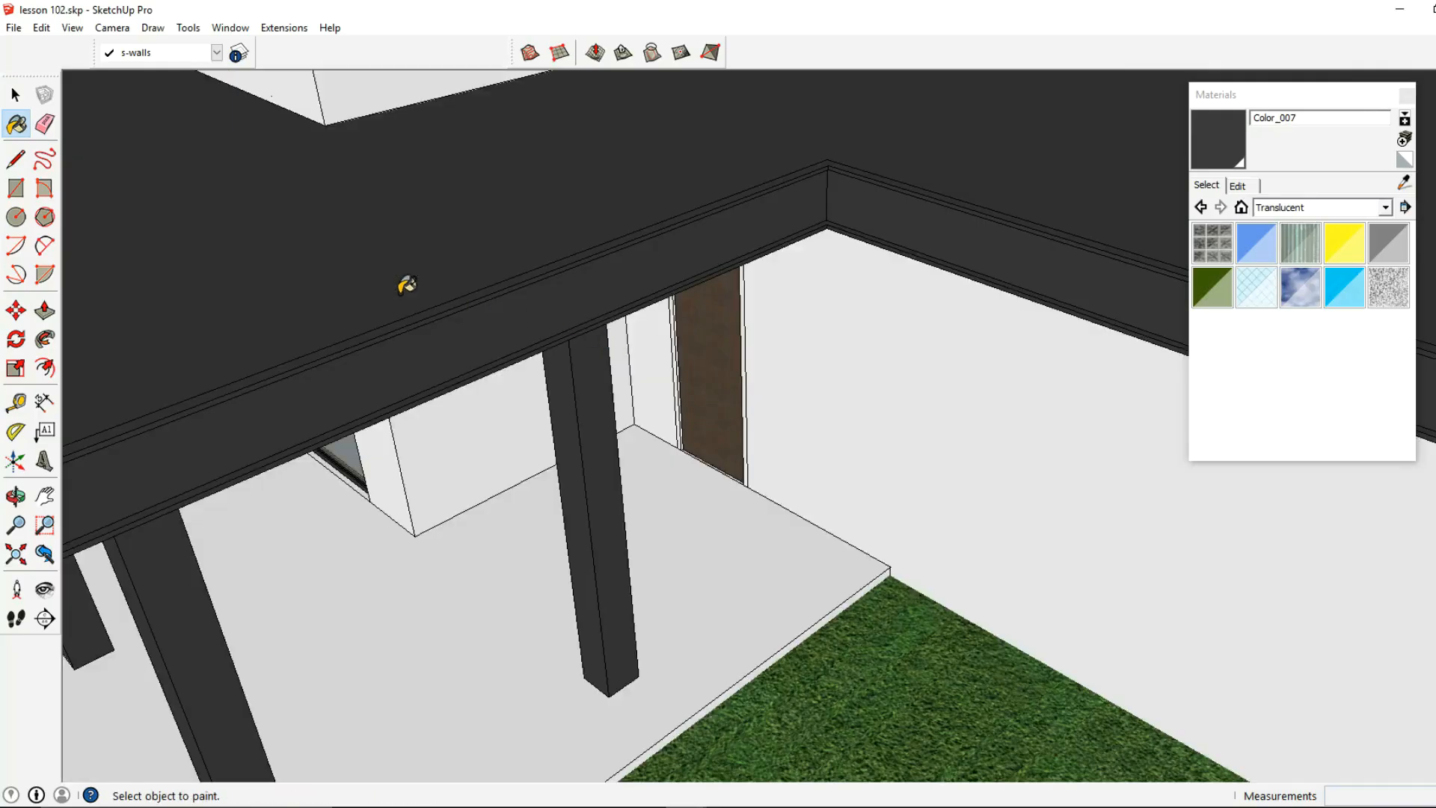
# Paint the frames of the rear door and the courtyard side door with Color_007 and close the group.
pyautogui.press('space')
pyautogui.hotkey('ctrl', 'z')
pyautogui.click(713, 388)
pyautogui.click(15, 124)
pyautogui.click(690, 349)
pyautogui.scroll(-2, 725, 362)
pyautogui.moveTo(728, 362)
pyautogui.mouseDown(button='middle')
pyautogui.moveTo(369, 705)
pyautogui.moveTo(46, 524)
pyautogui.mouseUp(button='middle')
pyautogui.click(731, 348)
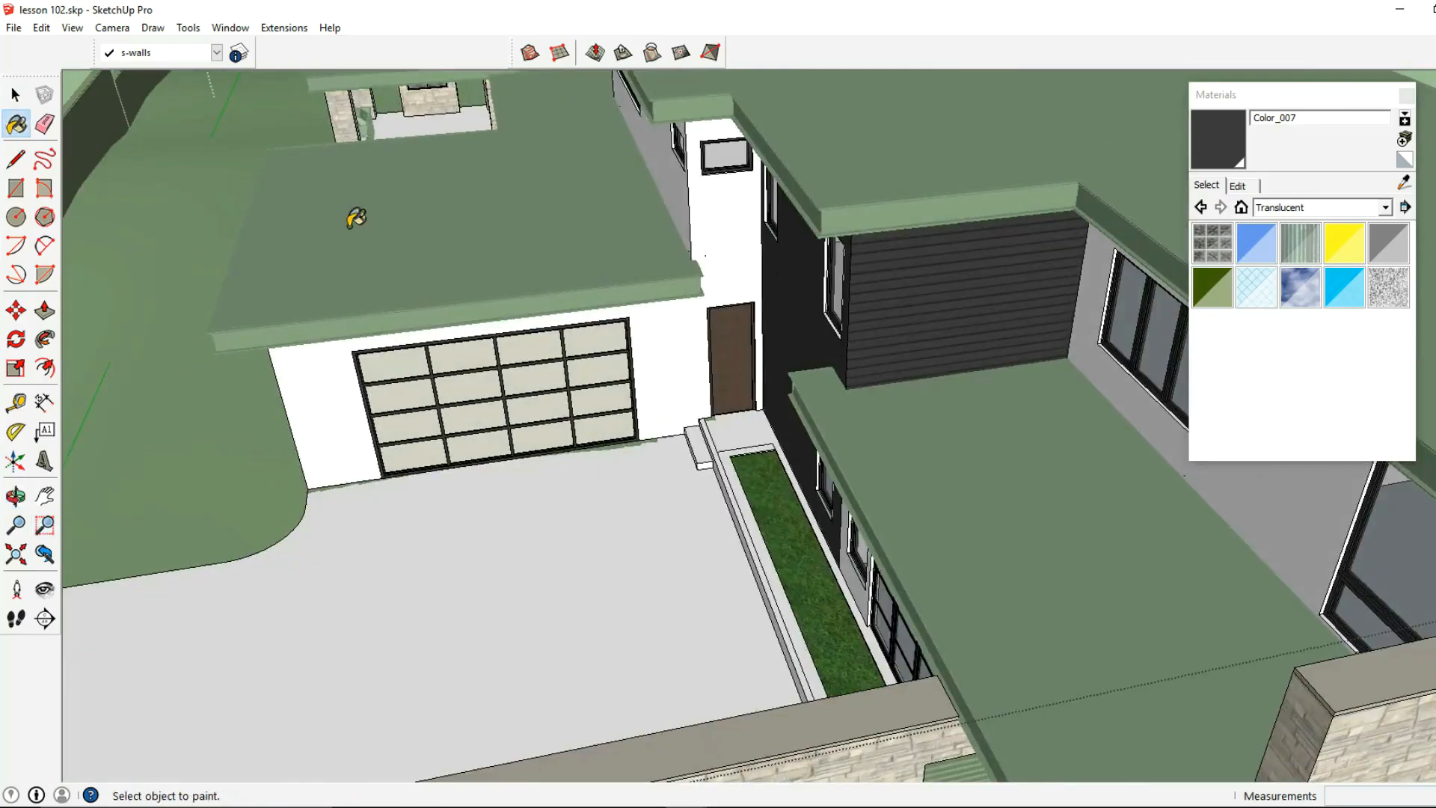
pyautogui.click(15, 95)
pyautogui.press('Escape')
# Open the courtyard driveway slab, sample Concrete_Aggregate_Smoke from the front driveway and paint the slab's surface with it.
pyautogui.scroll(-4, 585, 417)
pyautogui.moveTo(610, 502); pyautogui.dragTo(756, 473, button='middle')
pyautogui.doubleClick(756, 472)
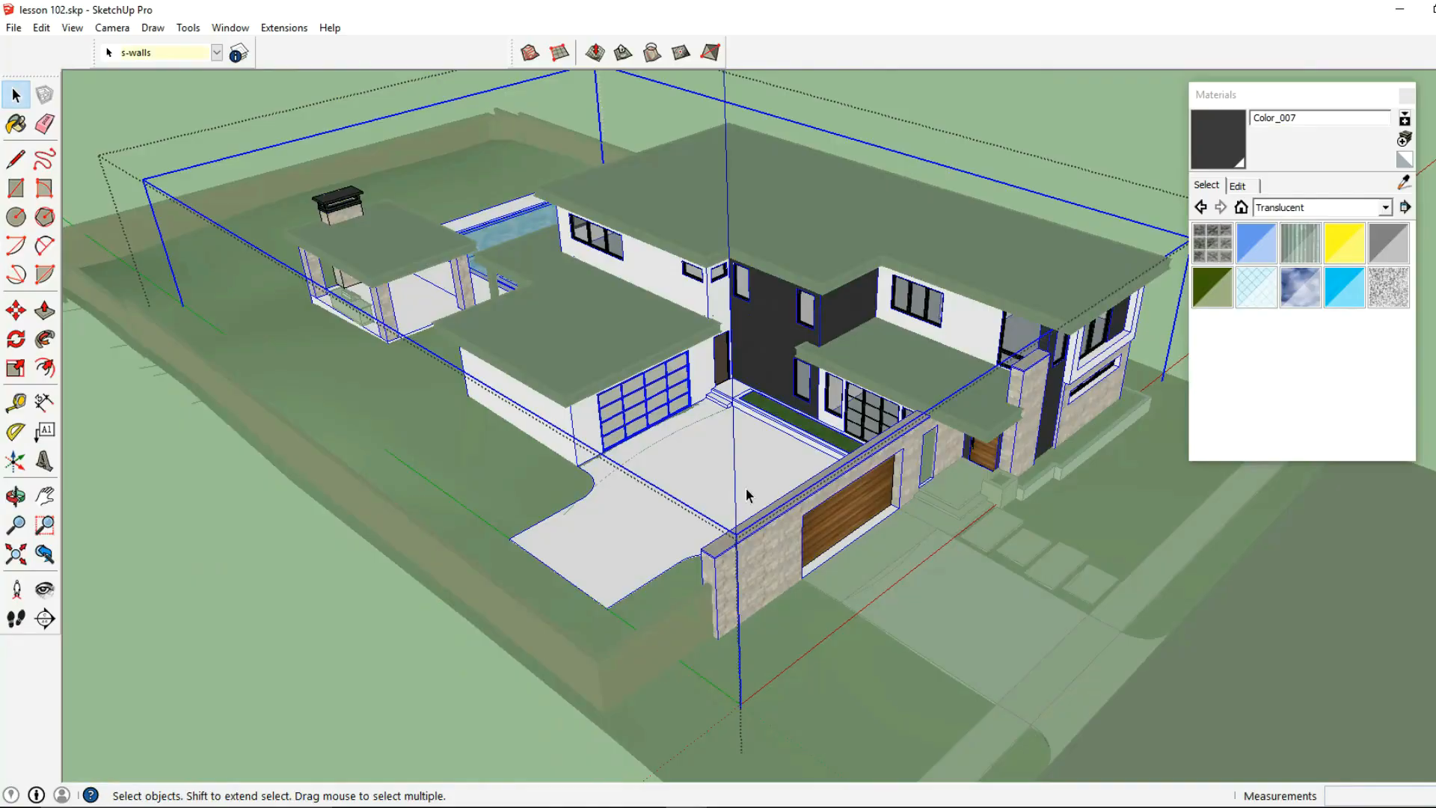
pyautogui.click(742, 486)
pyautogui.doubleClick(725, 478)
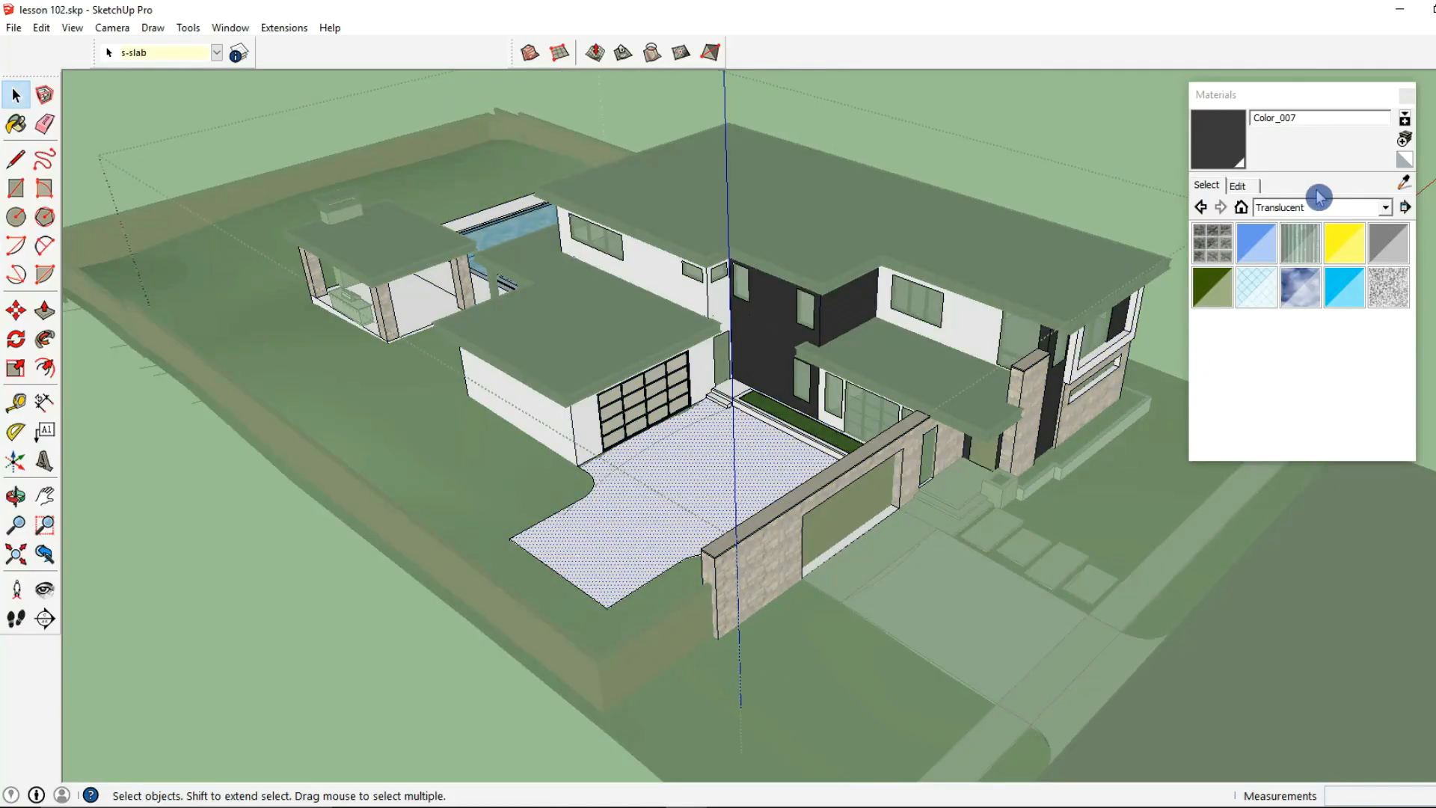
pyautogui.click(1403, 182)
pyautogui.click(875, 548)
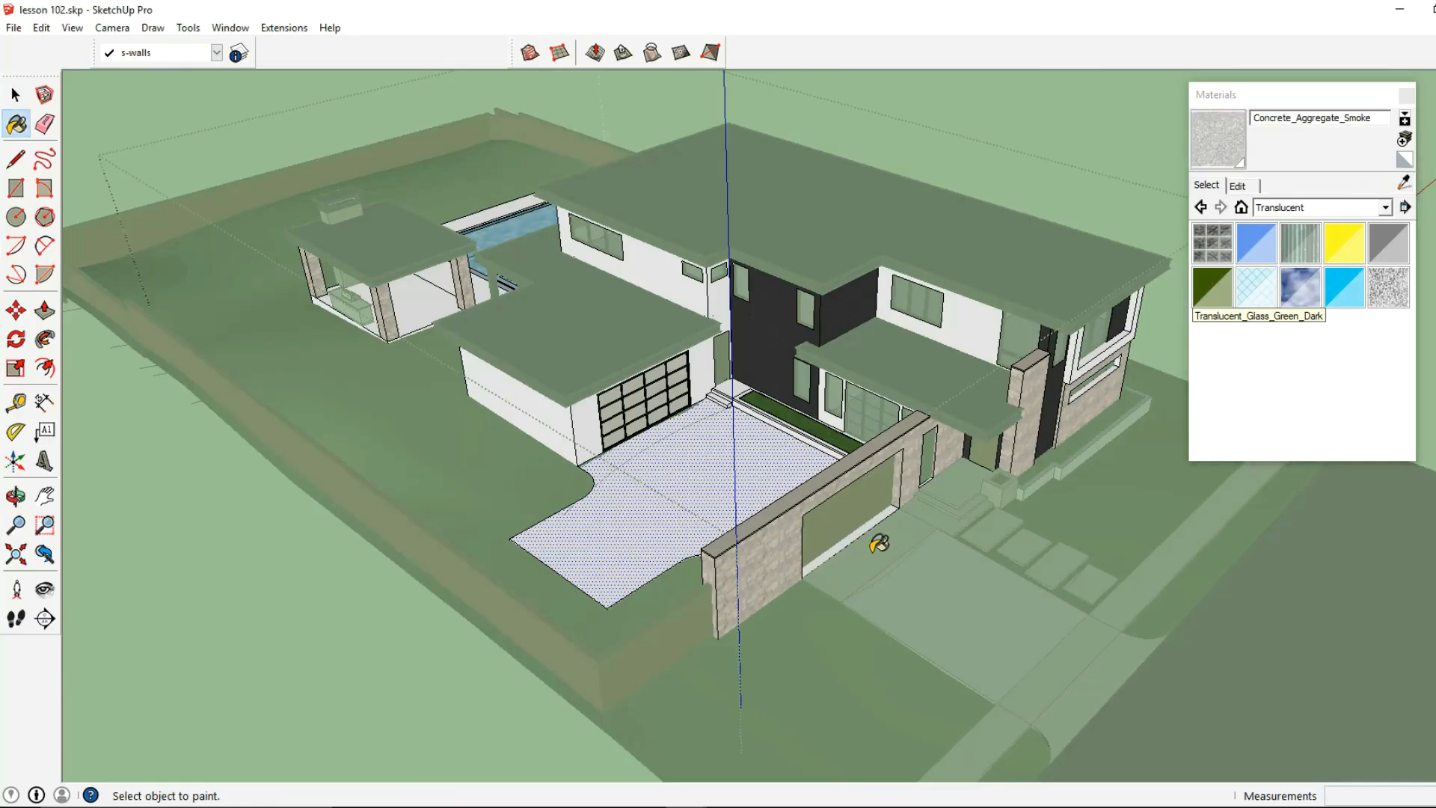
pyautogui.click(706, 532)
# Select the courtyard driveway's surface with its outer boundary edges, pick Concrete_Aggregate_Smoke and leave the group.
pyautogui.scroll(3, 705, 533)
pyautogui.click(16, 96)
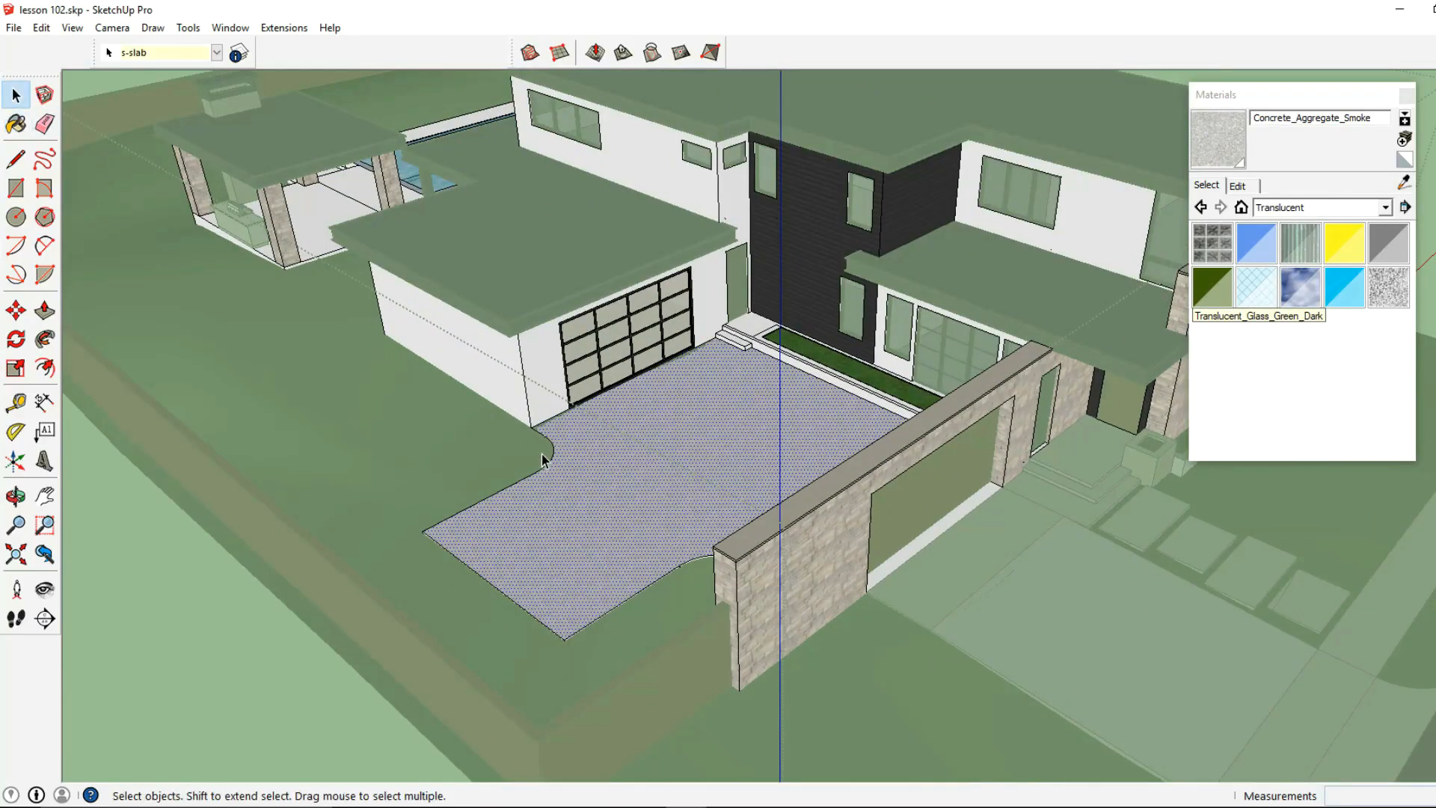
pyautogui.tripleClick(610, 477)
pyautogui.click(610, 474)
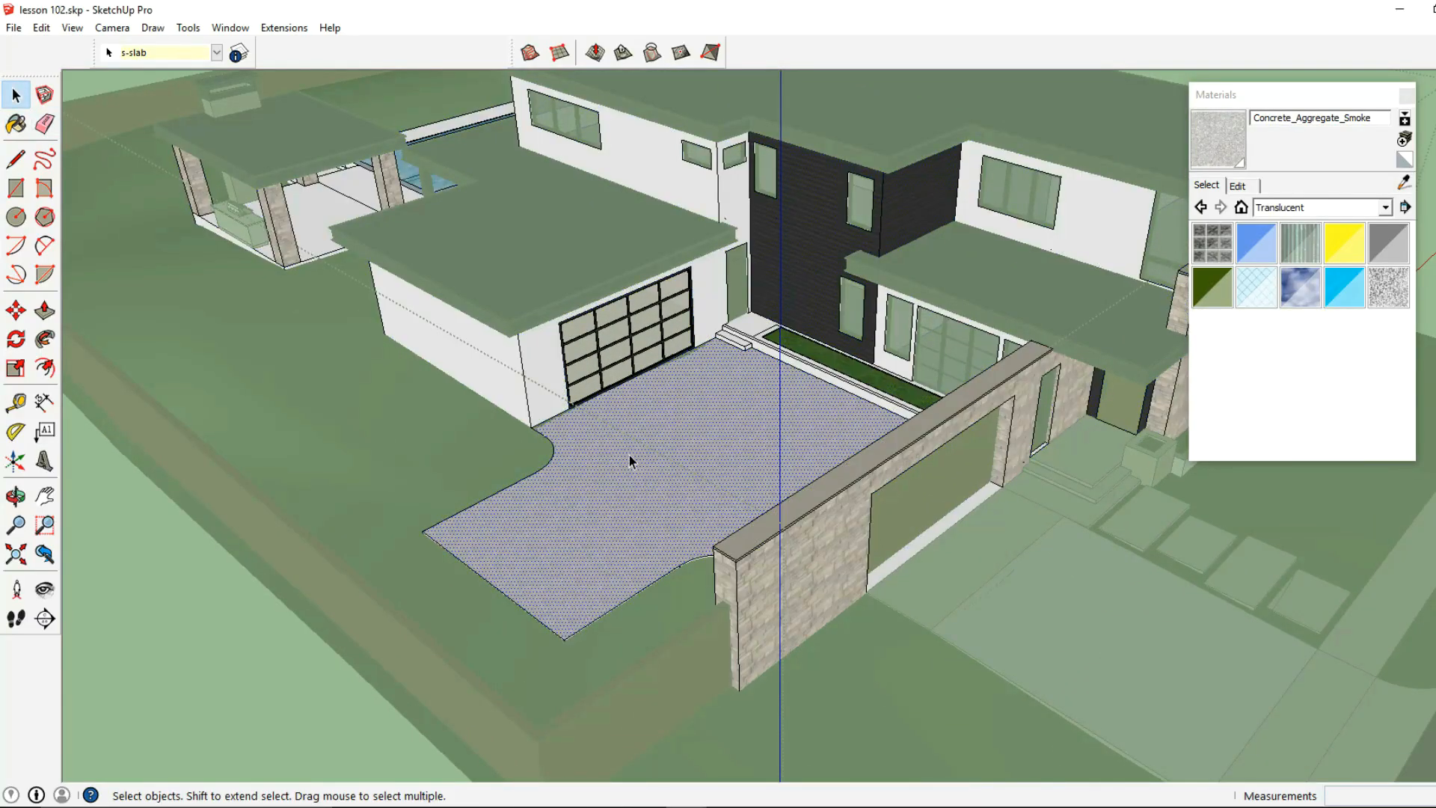
pyautogui.moveTo(470, 619); pyautogui.dragTo(468, 620)
pyautogui.moveTo(545, 580); pyautogui.dragTo(867, 570, button='middle')
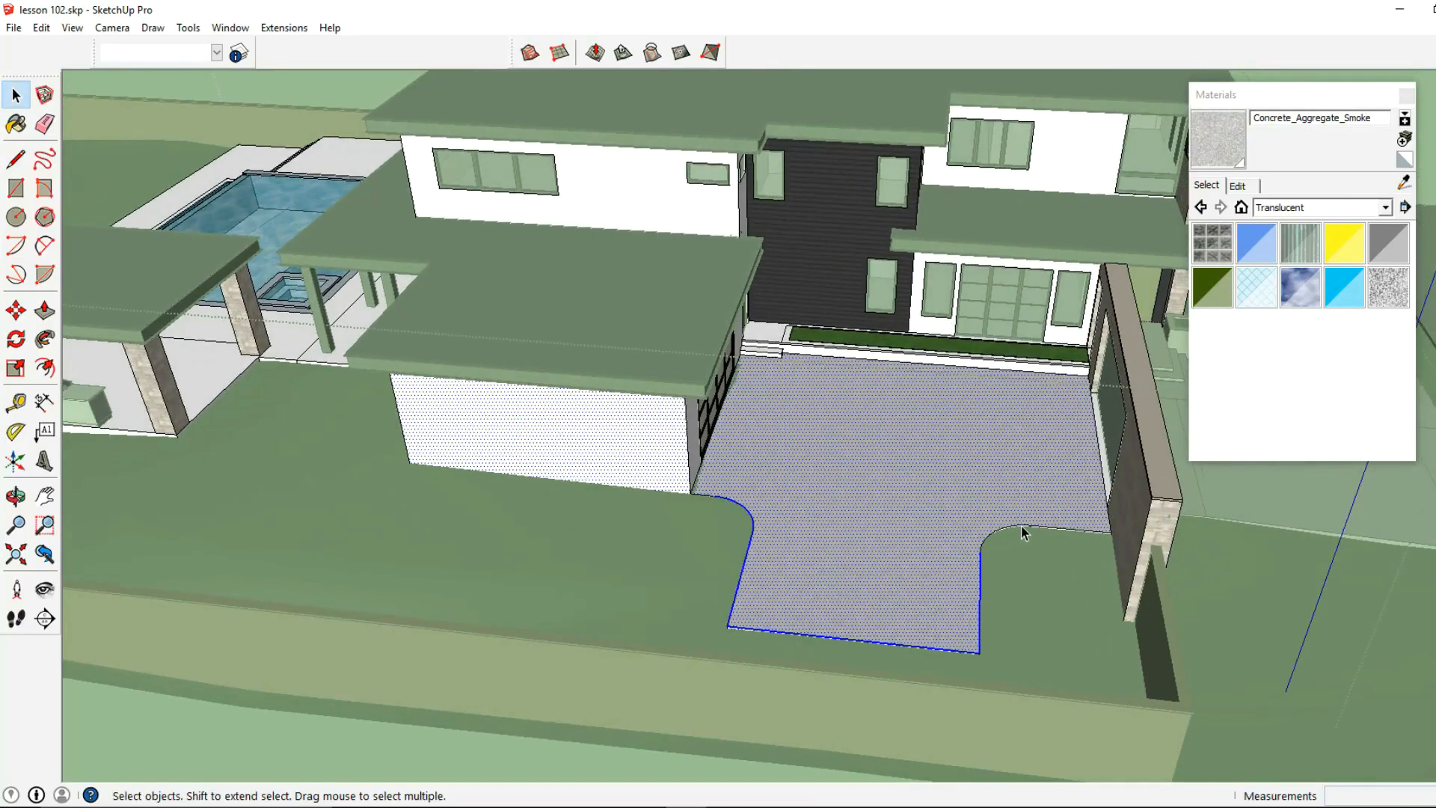
pyautogui.moveTo(742, 659); pyautogui.dragTo(725, 660)
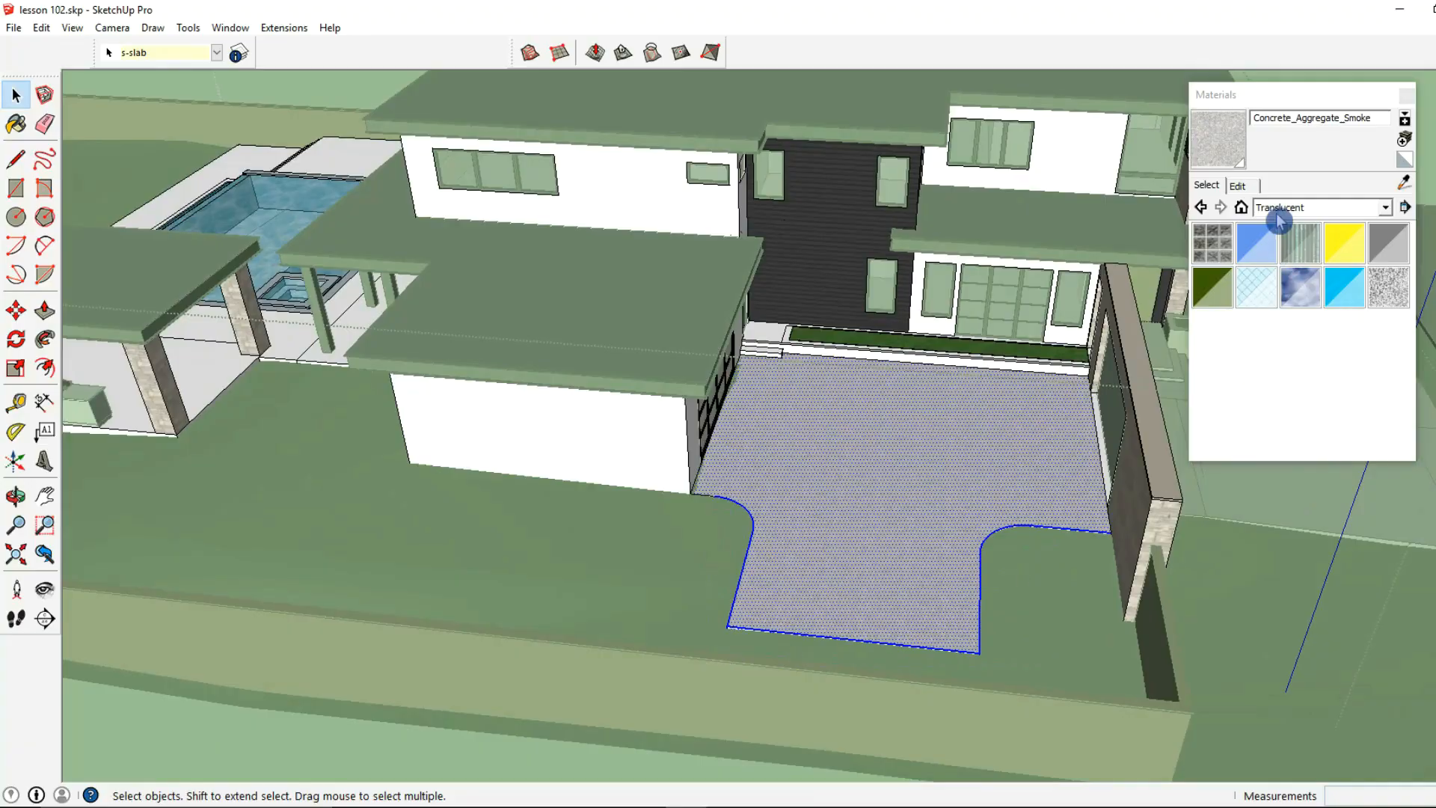
pyautogui.click(1217, 140)
pyautogui.click(14, 94)
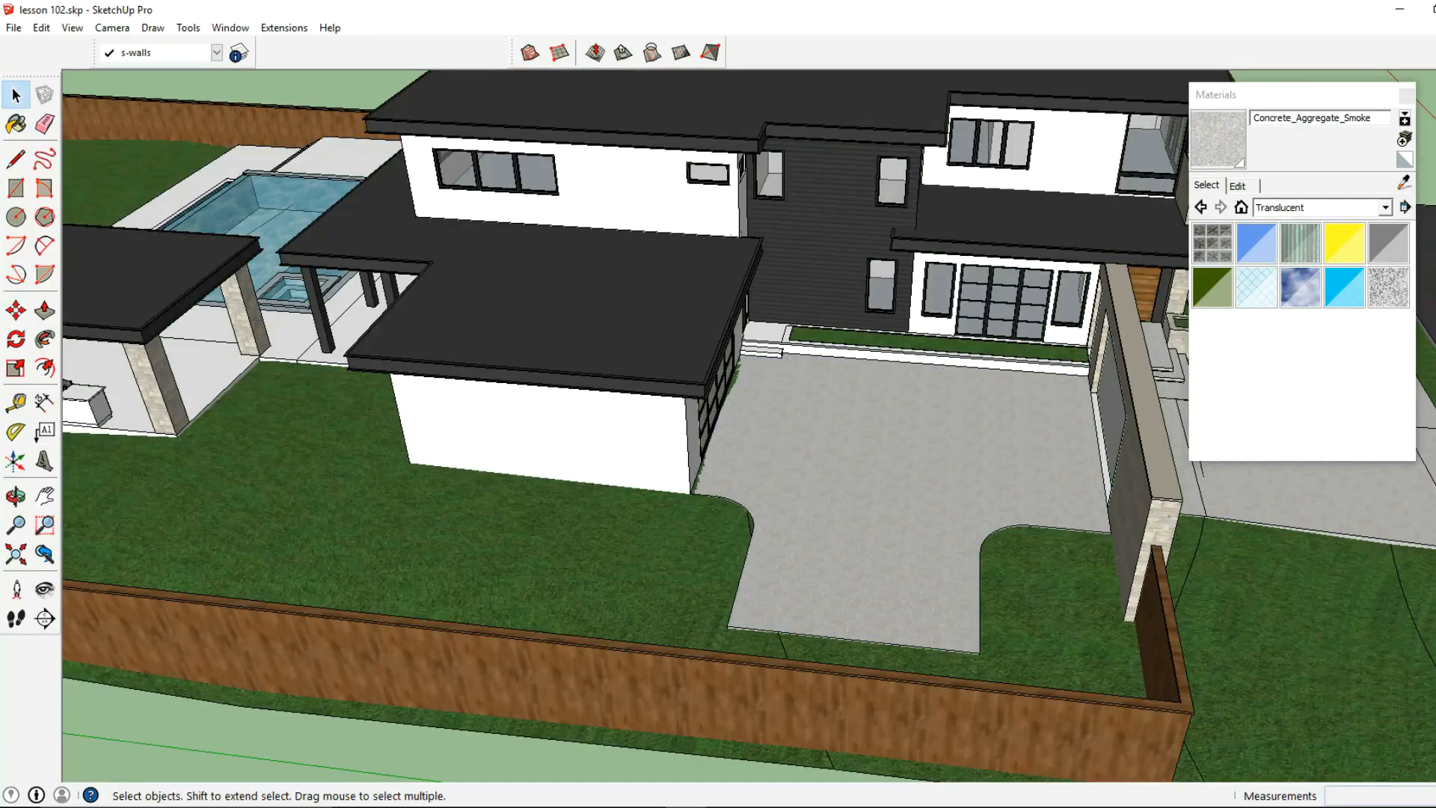
# Paint the side-door step, landing and long raised edge along the courtyard with Concrete_Aggregate_Smoke.
pyautogui.moveTo(1084, 568); pyautogui.dragTo(1411, 607, button='middle')
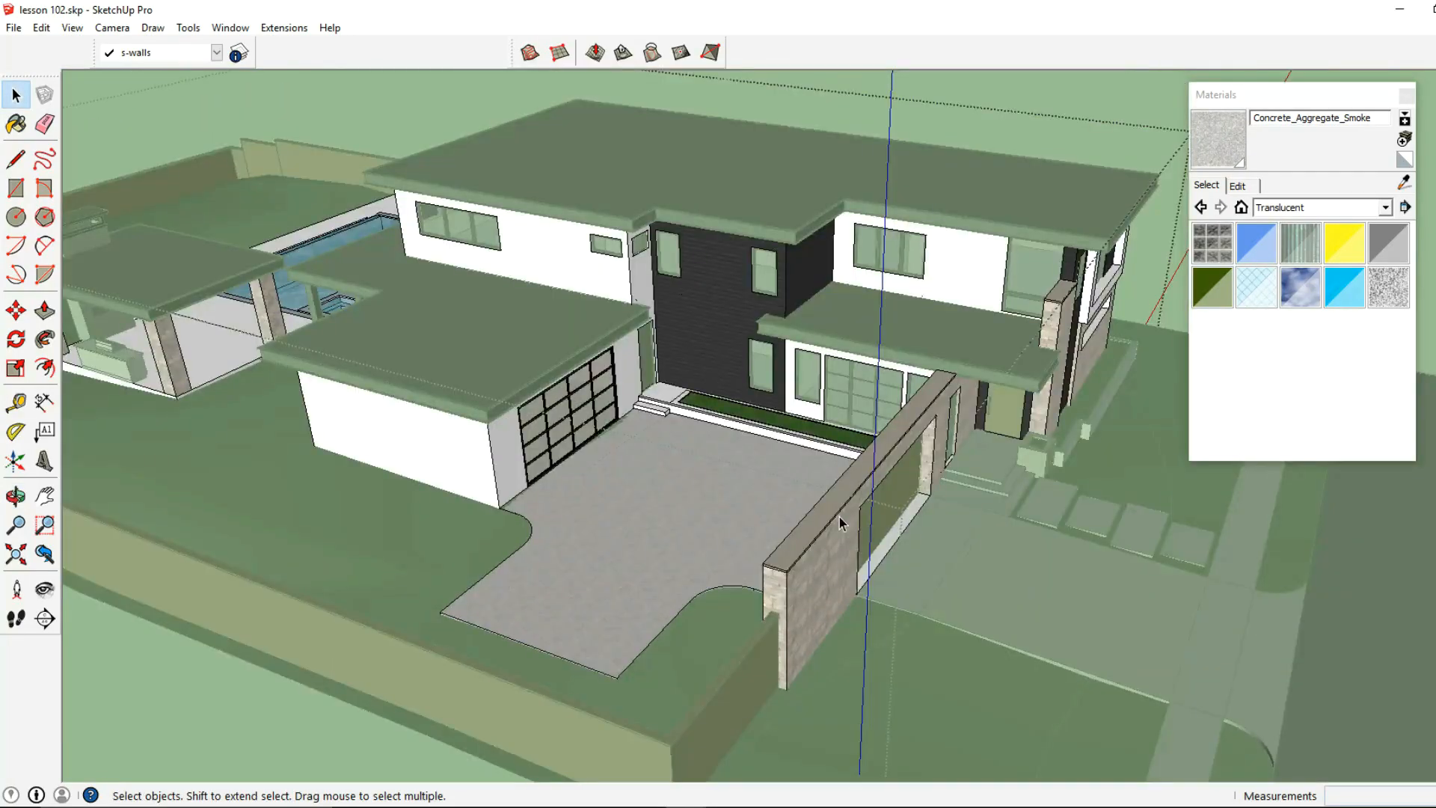
pyautogui.click(1245, 159)
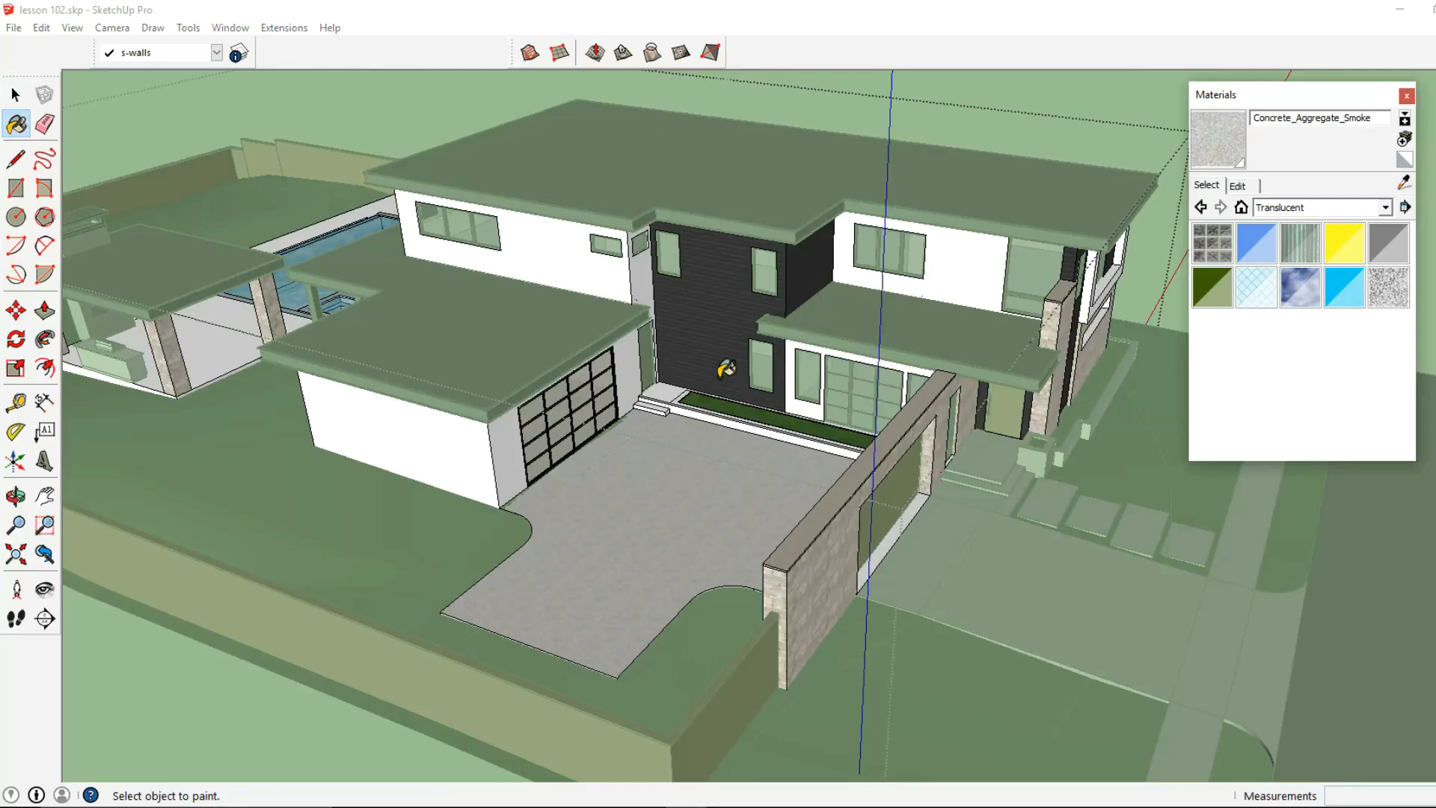
pyautogui.scroll(10, 673, 407)
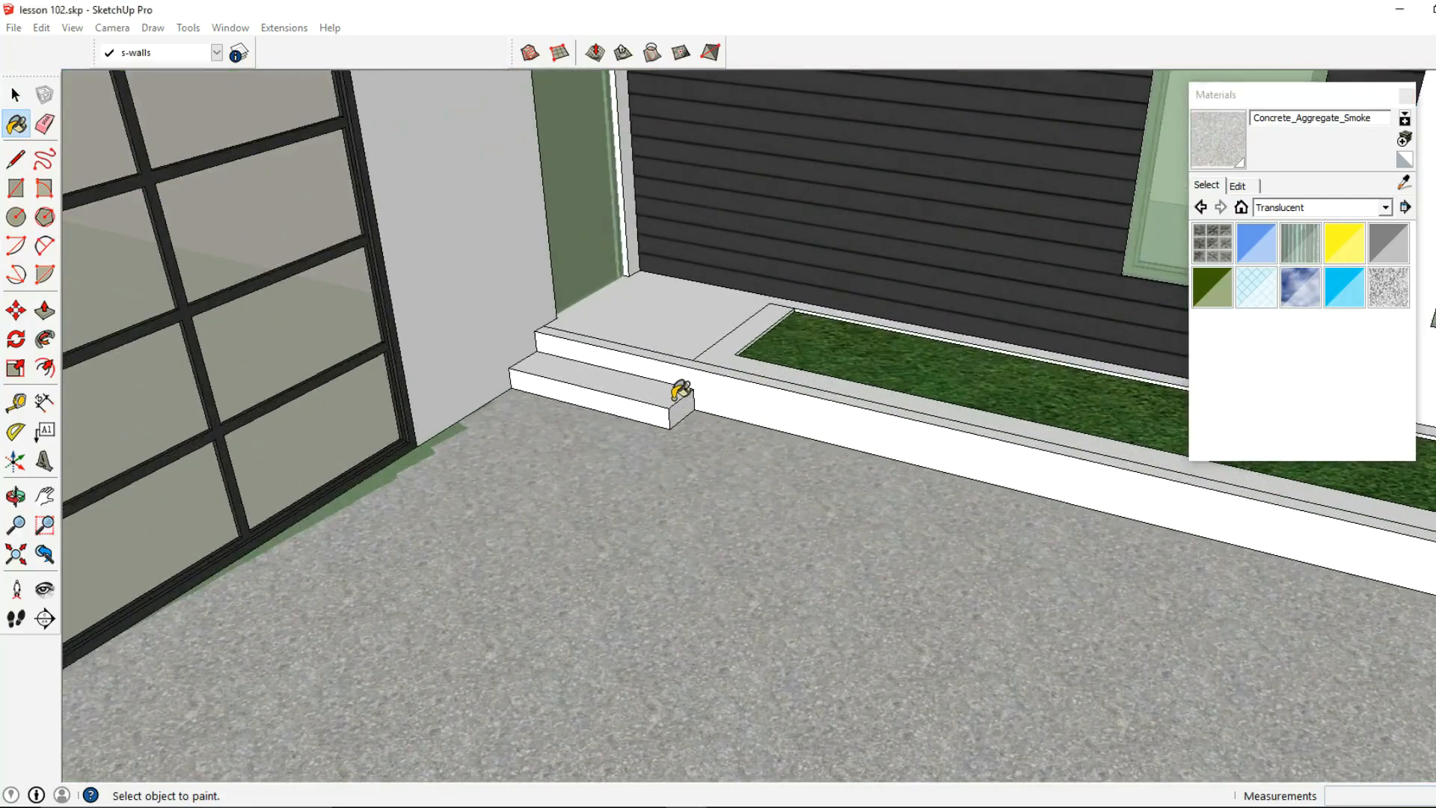
pyautogui.click(683, 405)
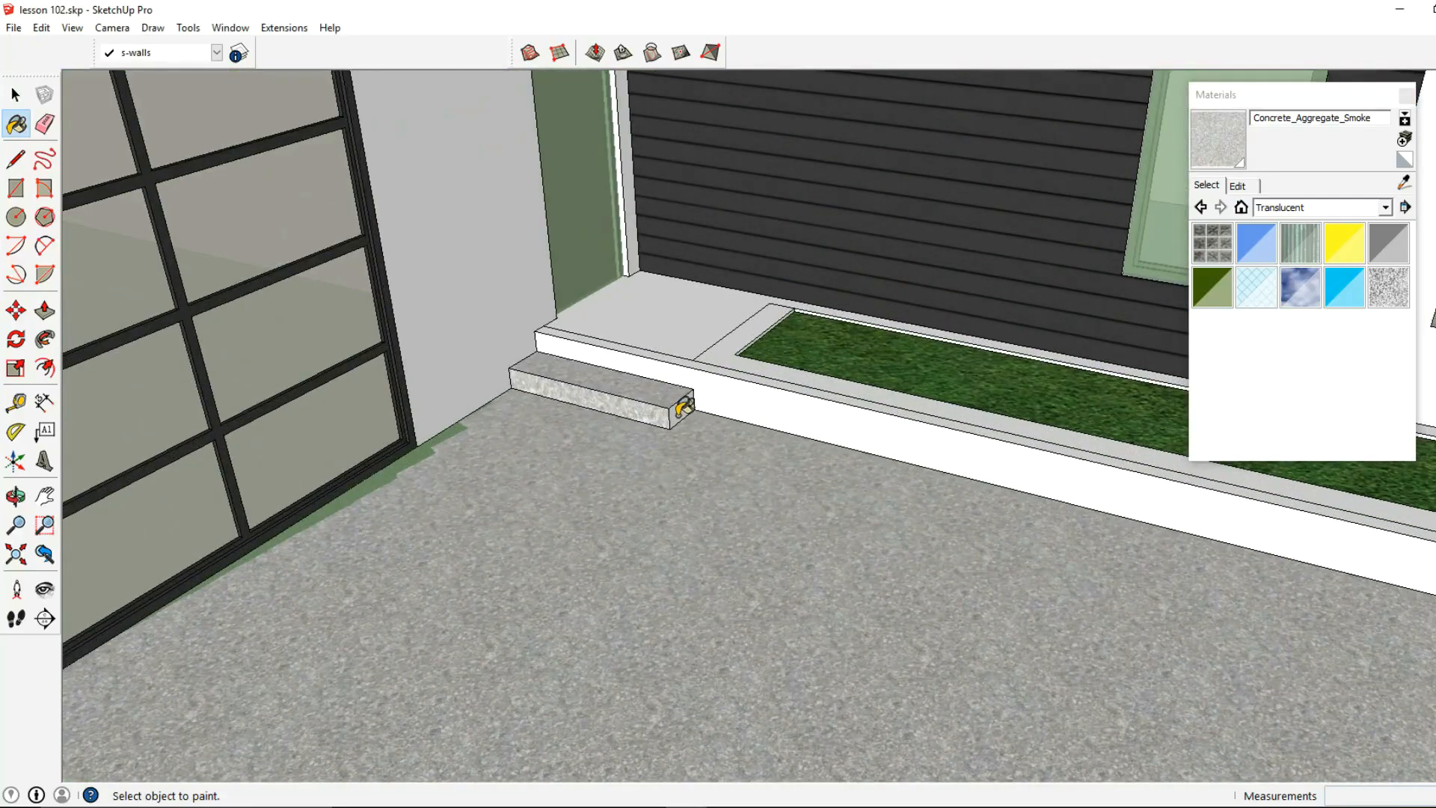
pyautogui.click(720, 398)
pyautogui.click(678, 362)
pyautogui.click(681, 345)
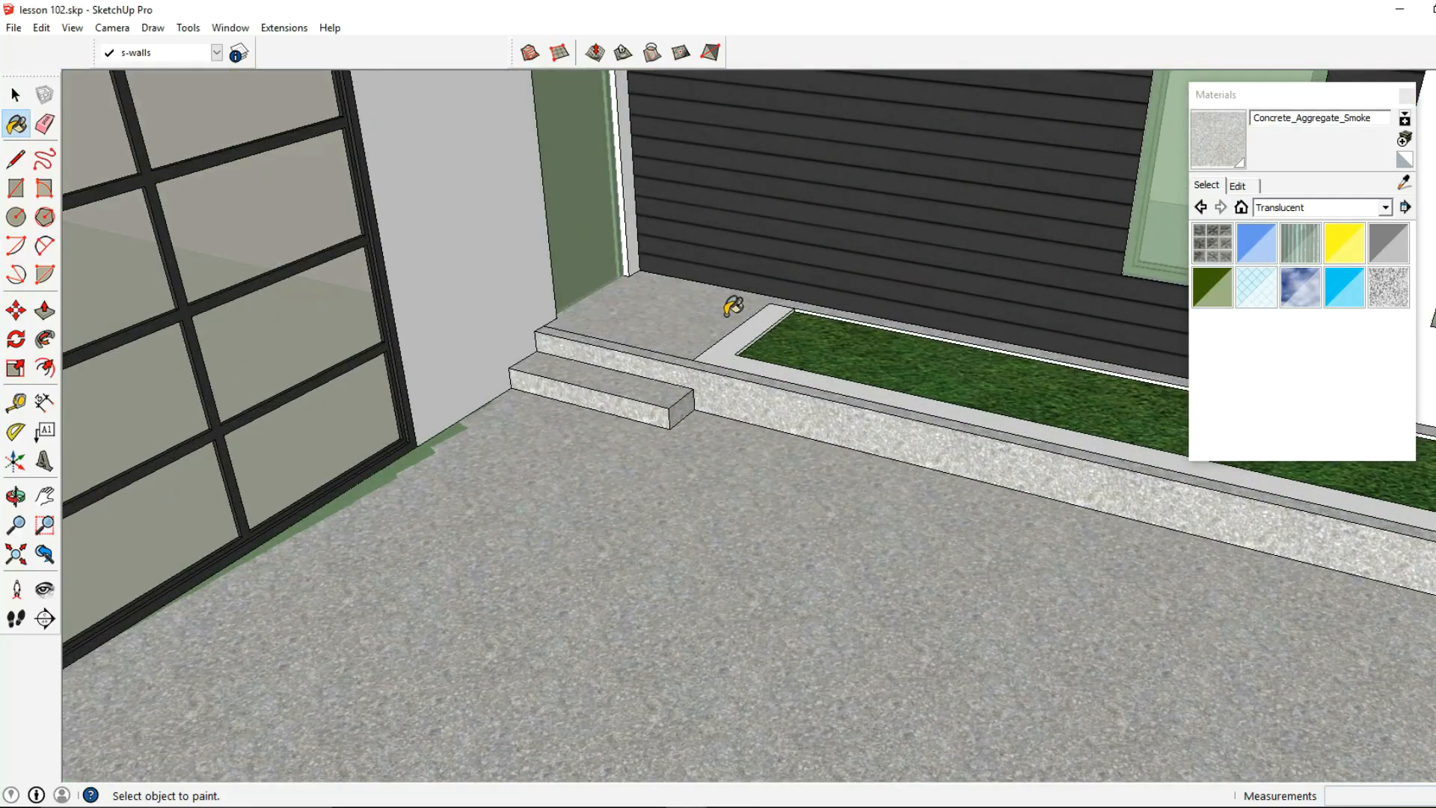
# Paint the thin inner face behind the courtyard planting bed with Concrete_Aggregate_Smoke.
pyautogui.scroll(-5, 737, 308)
pyautogui.moveTo(874, 366); pyautogui.dragTo(815, 403, button='middle')
pyautogui.scroll(5, 625, 377)
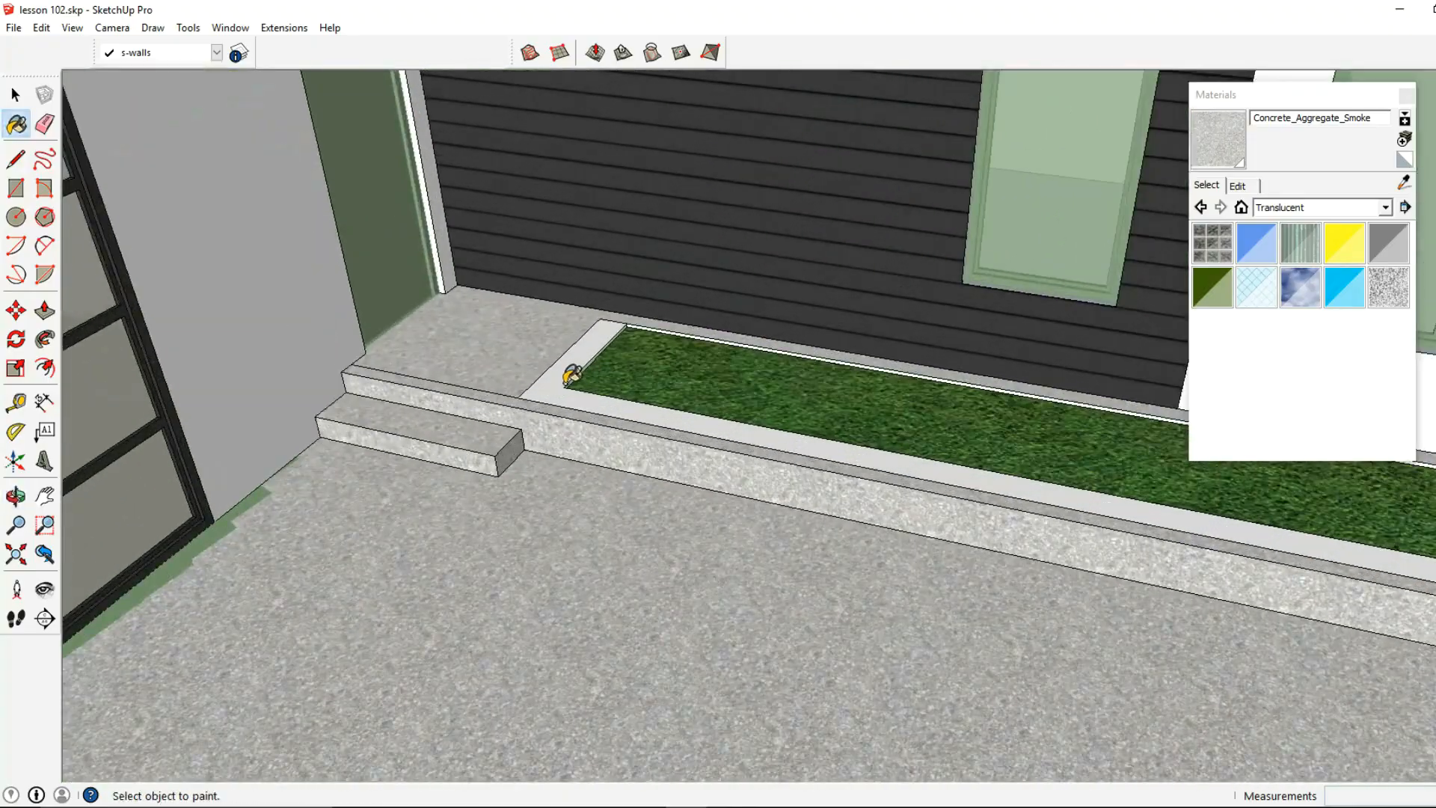
pyautogui.scroll(3, 648, 322)
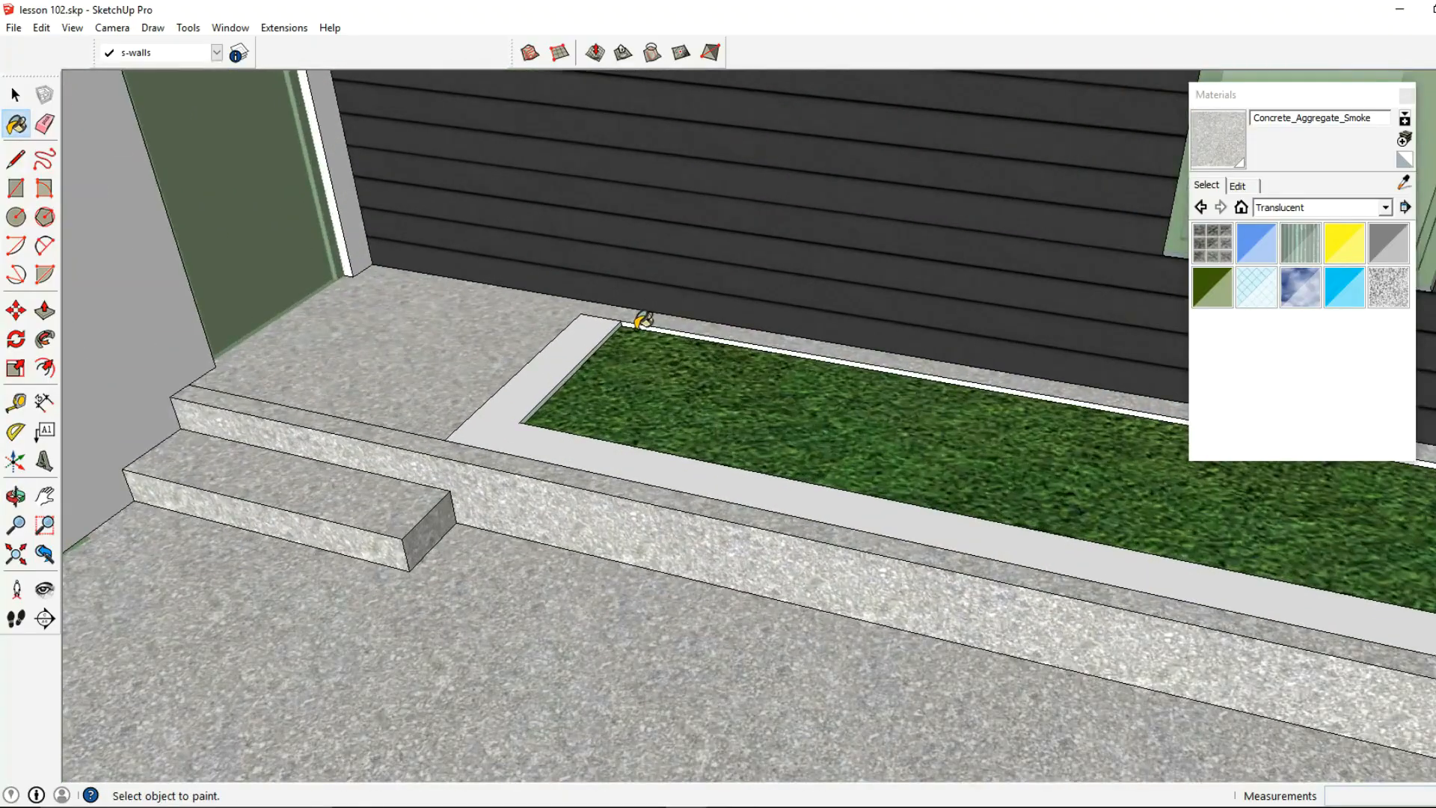
pyautogui.scroll(-2, 641, 320)
pyautogui.scroll(1, 636, 320)
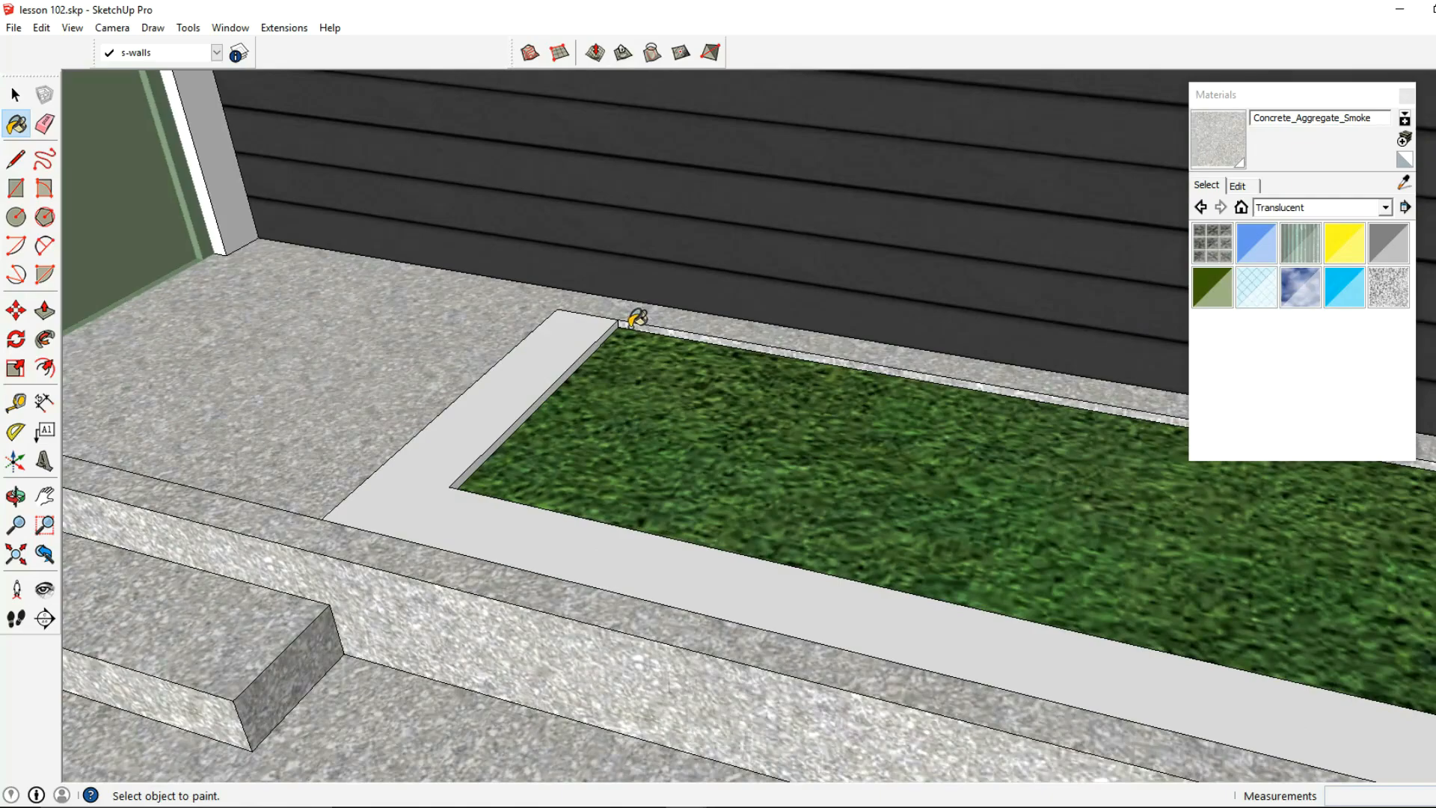
# Paint the rear patio, upper pool deck, pavilion floor and exposed slab edges with Concrete_Aggregate_Smoke.
pyautogui.scroll(-4, 632, 322)
pyautogui.scroll(-5, 625, 323)
pyautogui.moveTo(624, 323); pyautogui.dragTo(810, 391, button='middle')
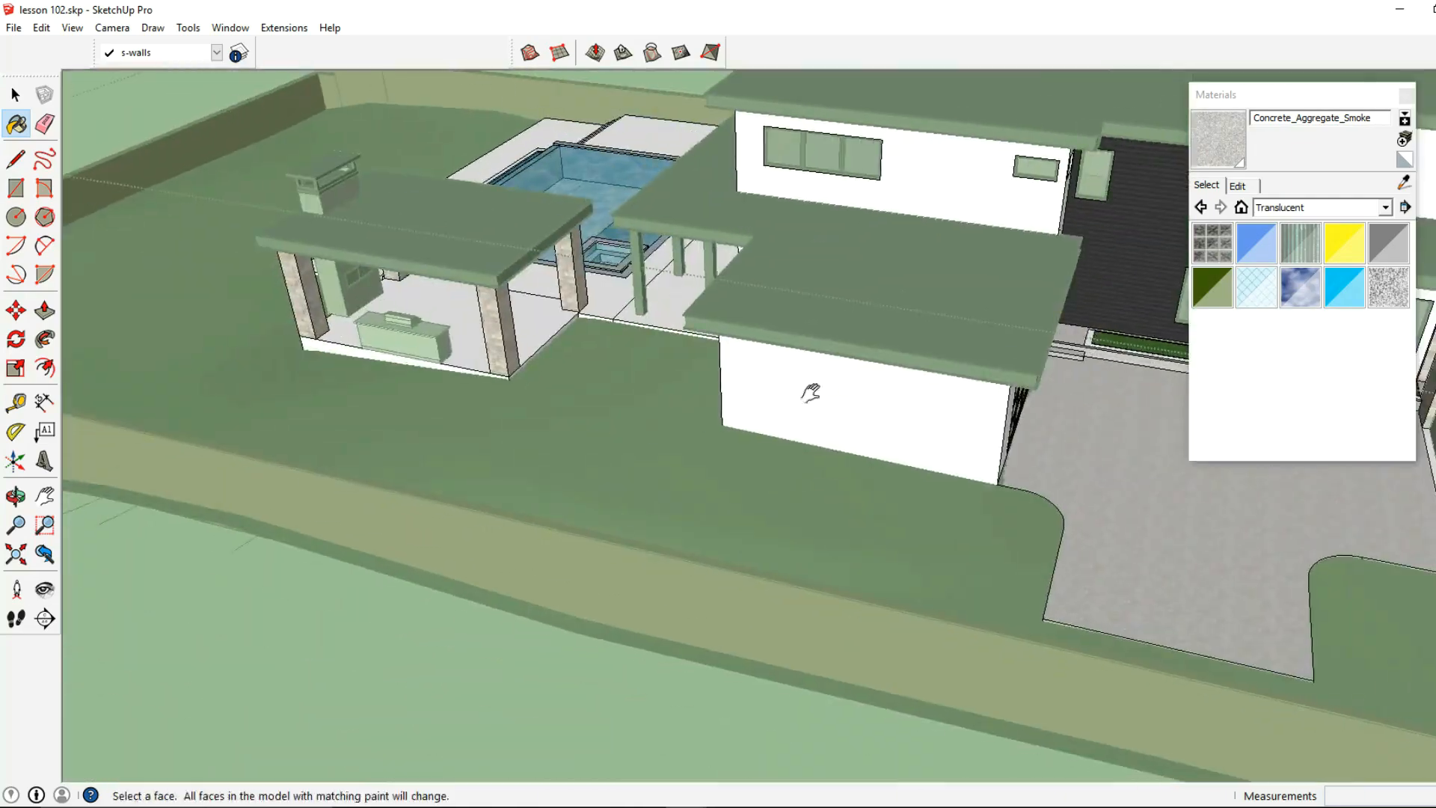
pyautogui.scroll(3, 748, 370)
pyautogui.scroll(3, 753, 311)
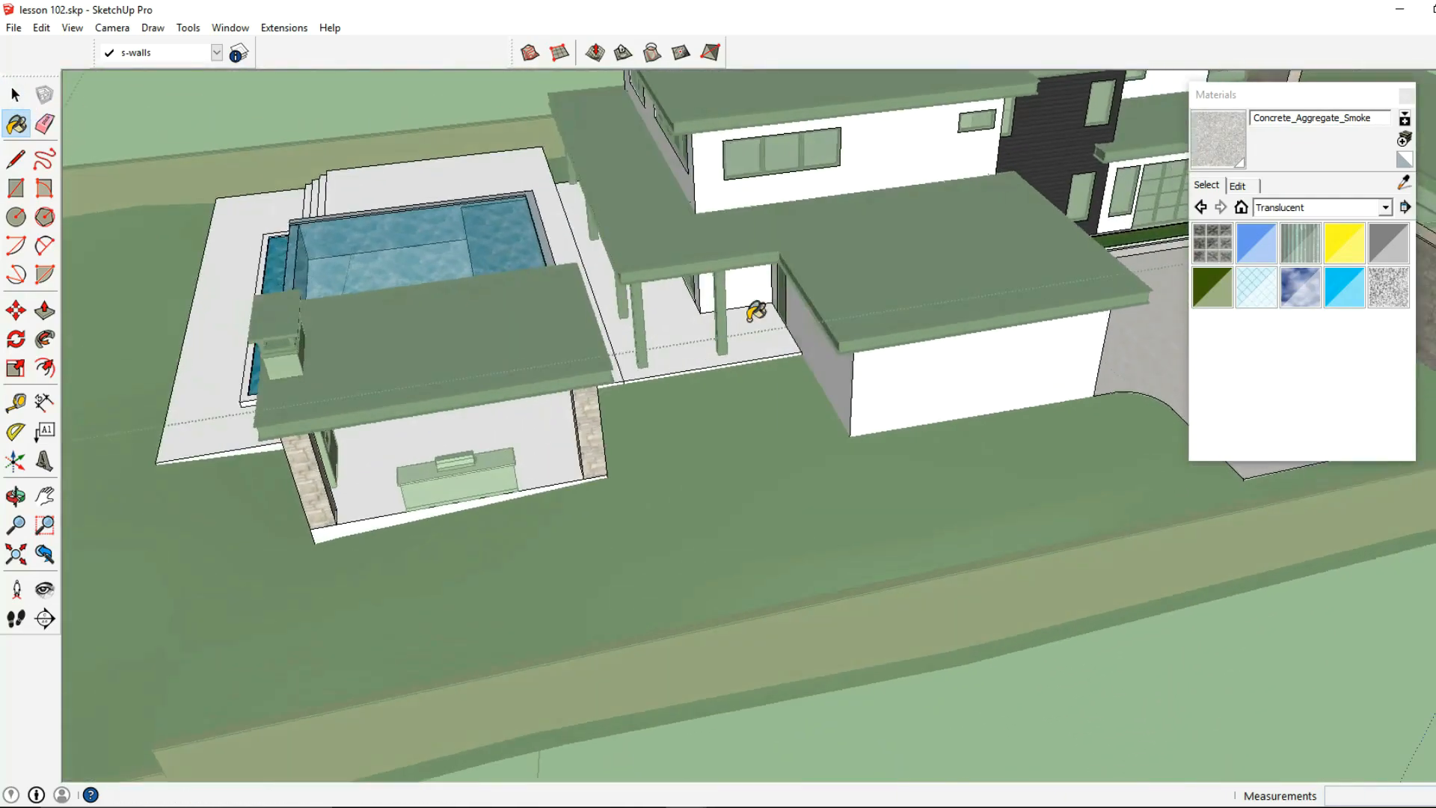
pyautogui.click(668, 361)
pyautogui.click(630, 382)
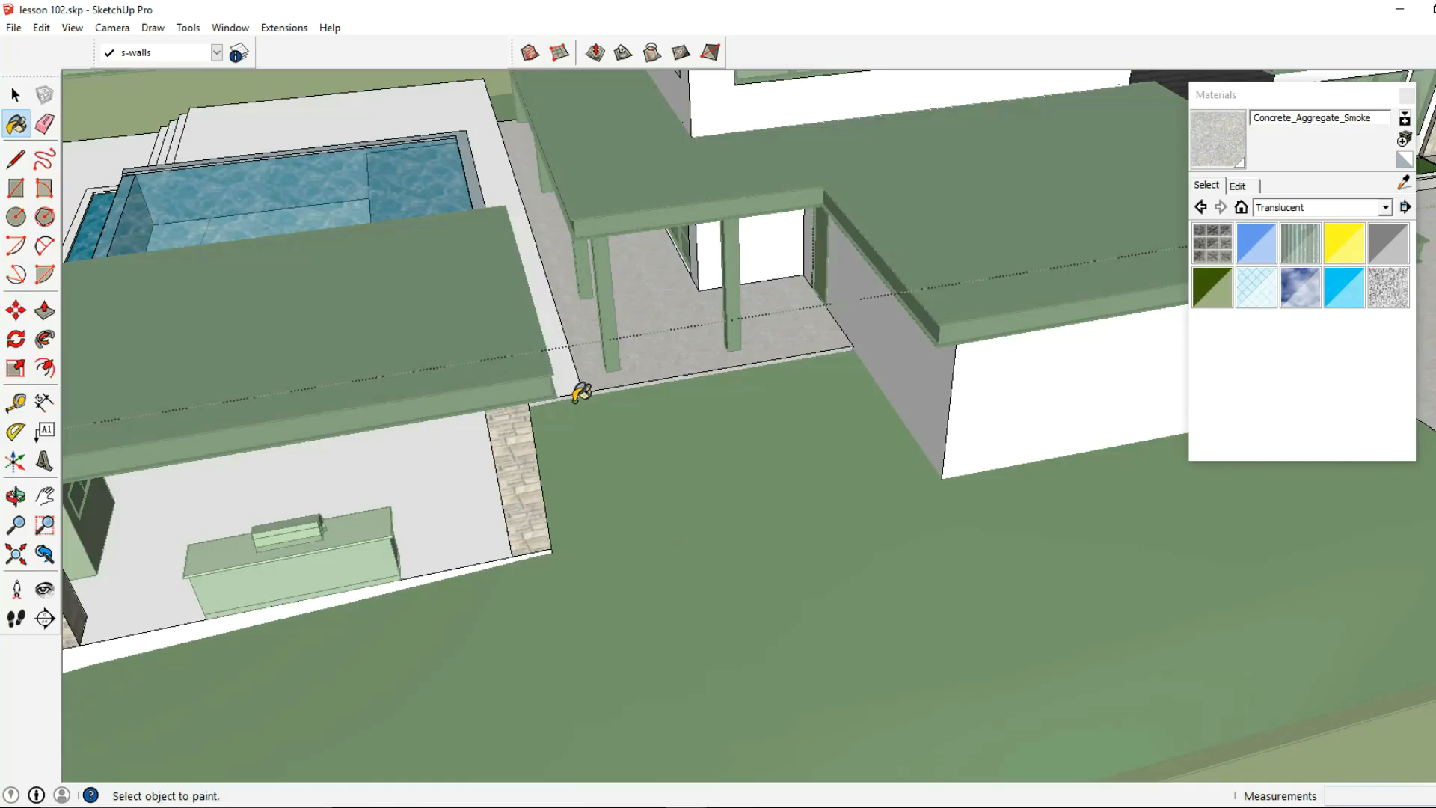
pyautogui.click(580, 375)
pyautogui.click(474, 497)
pyautogui.moveTo(472, 551)
pyautogui.mouseDown(button='middle')
pyautogui.moveTo(862, 412)
pyautogui.moveTo(1119, 452)
pyautogui.moveTo(769, 504)
pyautogui.mouseUp(button='middle')
pyautogui.click(766, 502)
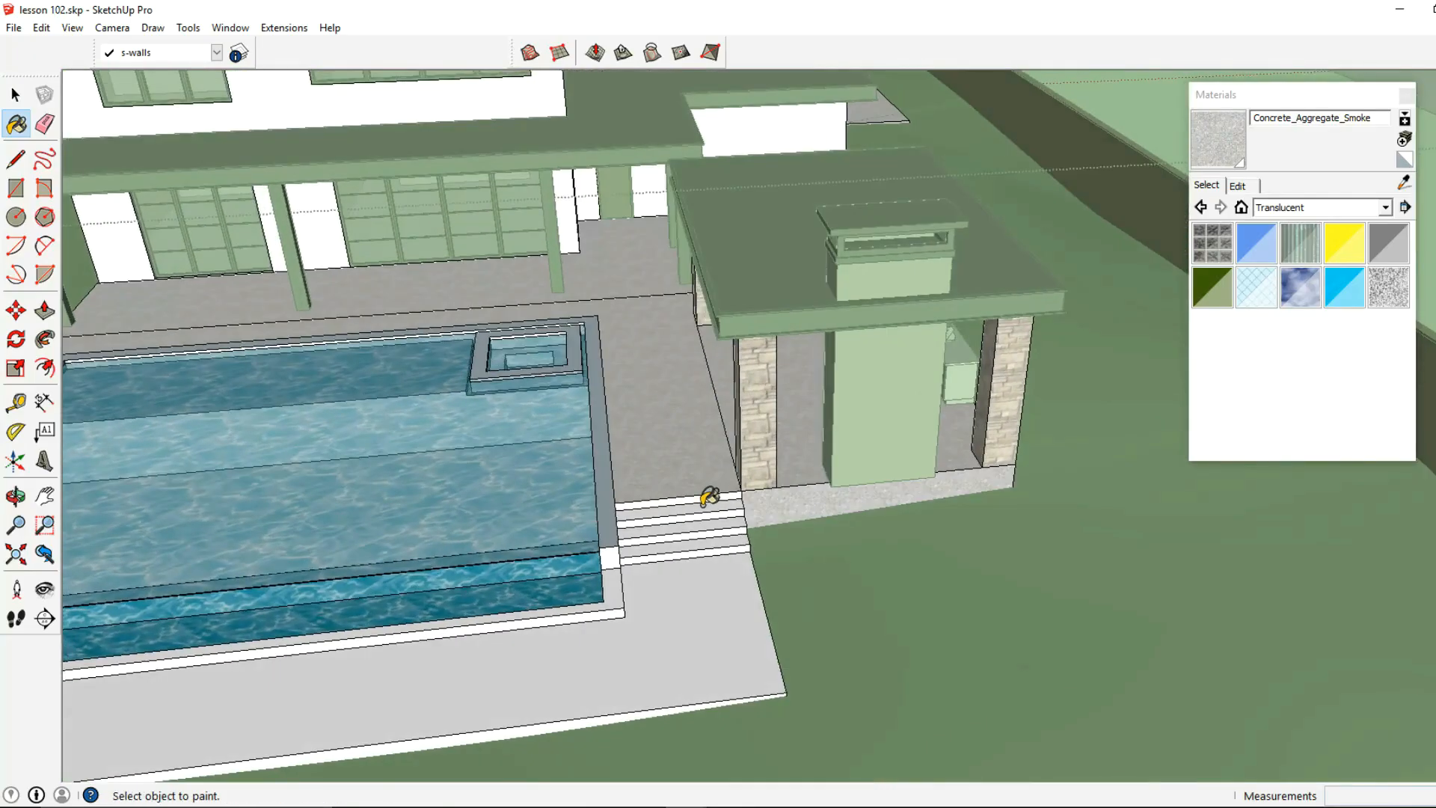
# Paint the steps beside the pavilion and the lower pool deck with its outer edge in Concrete_Aggregate_Smoke.
pyautogui.click(712, 520)
pyautogui.click(719, 541)
pyautogui.click(716, 529)
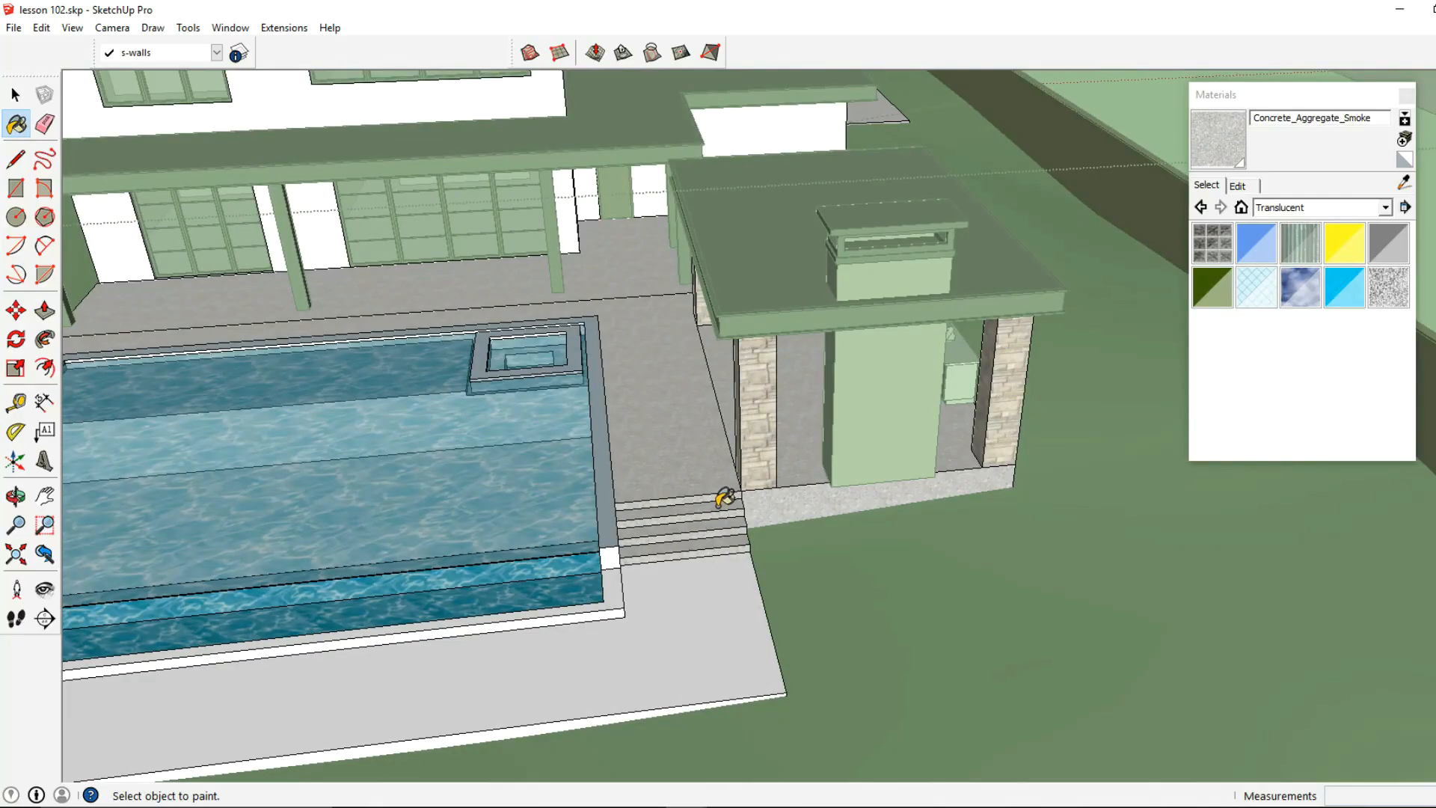
pyautogui.click(723, 587)
pyautogui.scroll(-2, 727, 581)
pyautogui.moveTo(329, 666)
pyautogui.keyDown('shift'); pyautogui.mouseDown(button='middle')
pyautogui.moveTo(880, 524)
pyautogui.moveTo(766, 548)
pyautogui.moveTo(678, 506)
pyautogui.mouseUp(button='middle'); pyautogui.keyUp('shift')
pyautogui.click(888, 559)
# Paint the pool's corner wall end and the treads and risers of the opposite steps with Concrete_Aggregate_Smoke.
pyautogui.scroll(2, 677, 506)
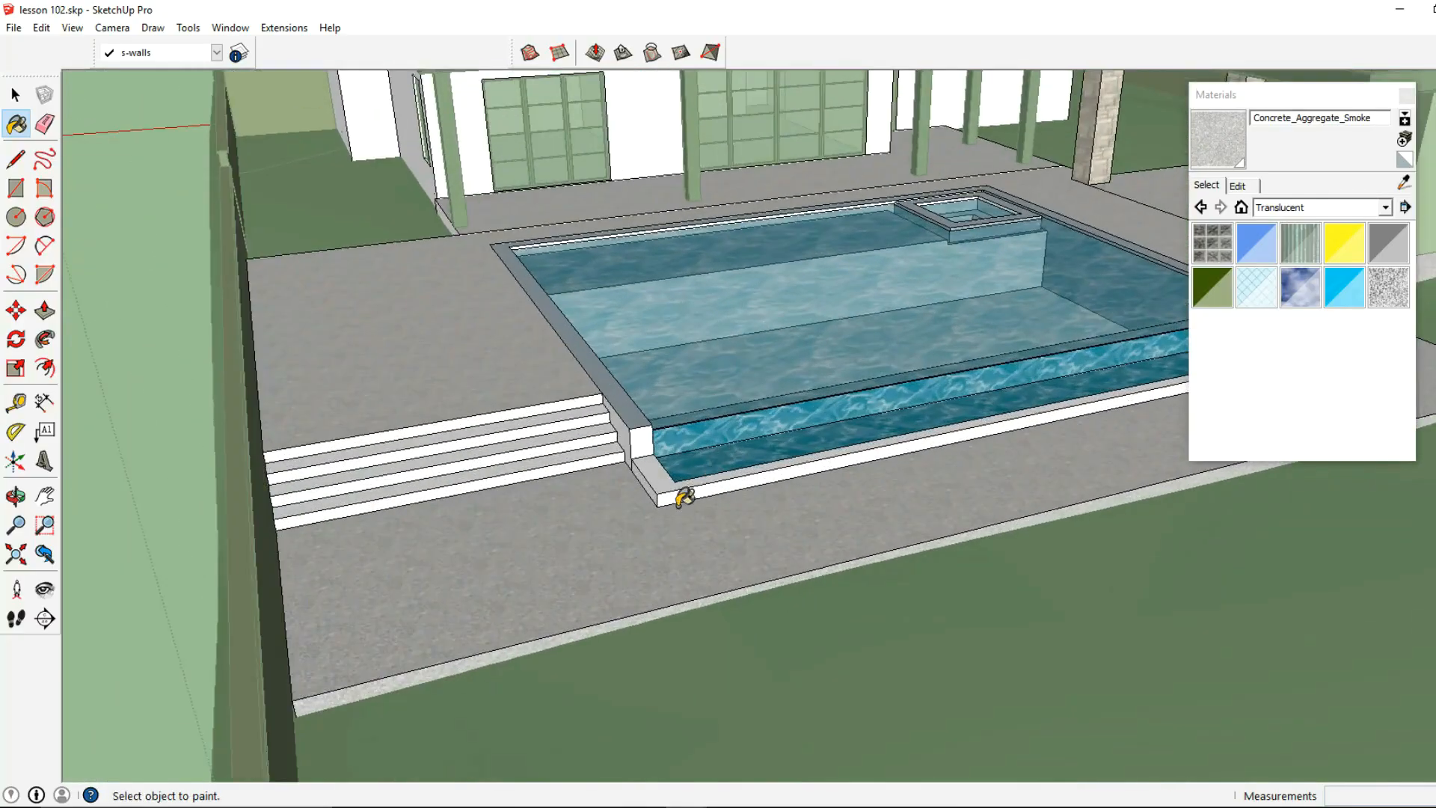
pyautogui.click(628, 424)
pyautogui.click(610, 435)
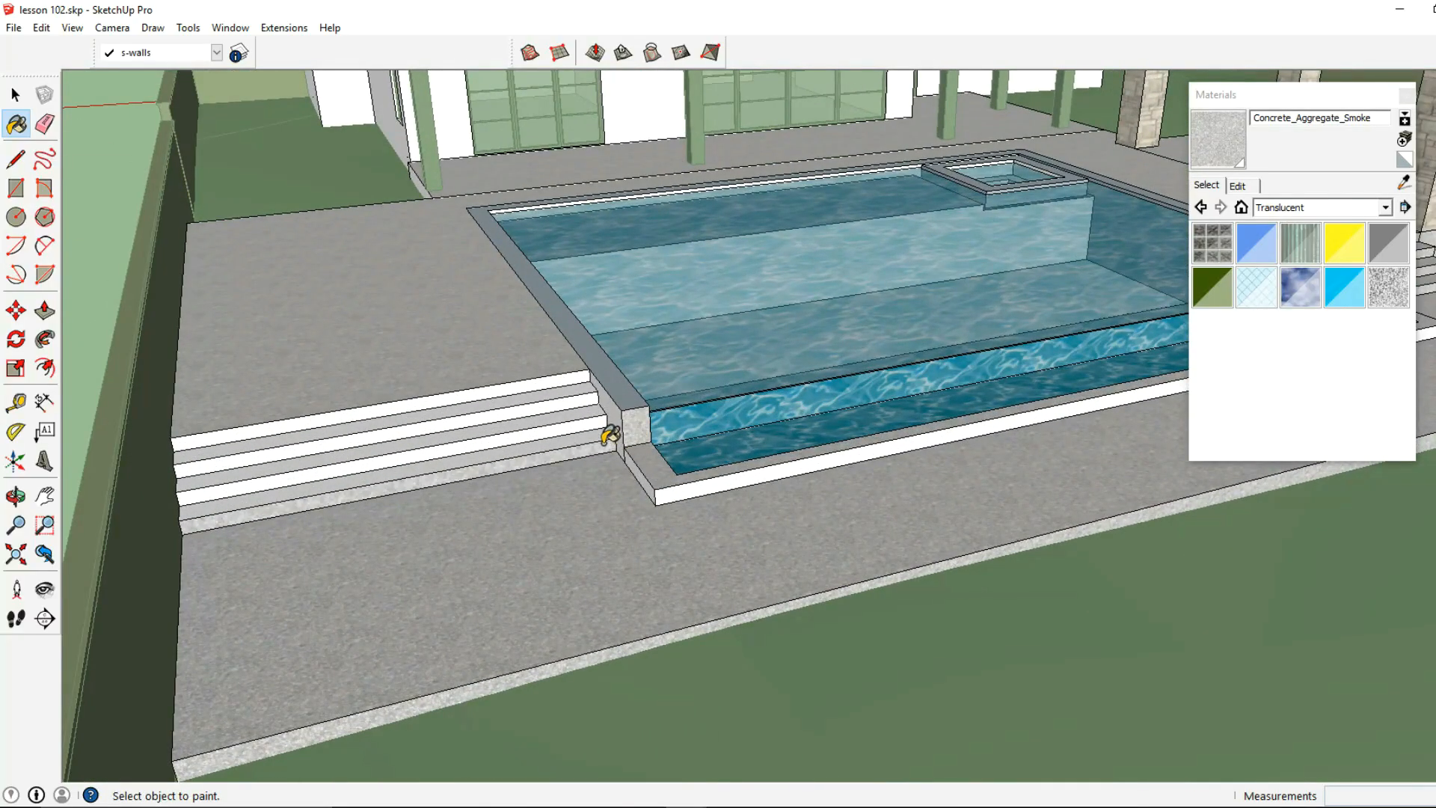
pyautogui.click(574, 402)
pyautogui.click(557, 378)
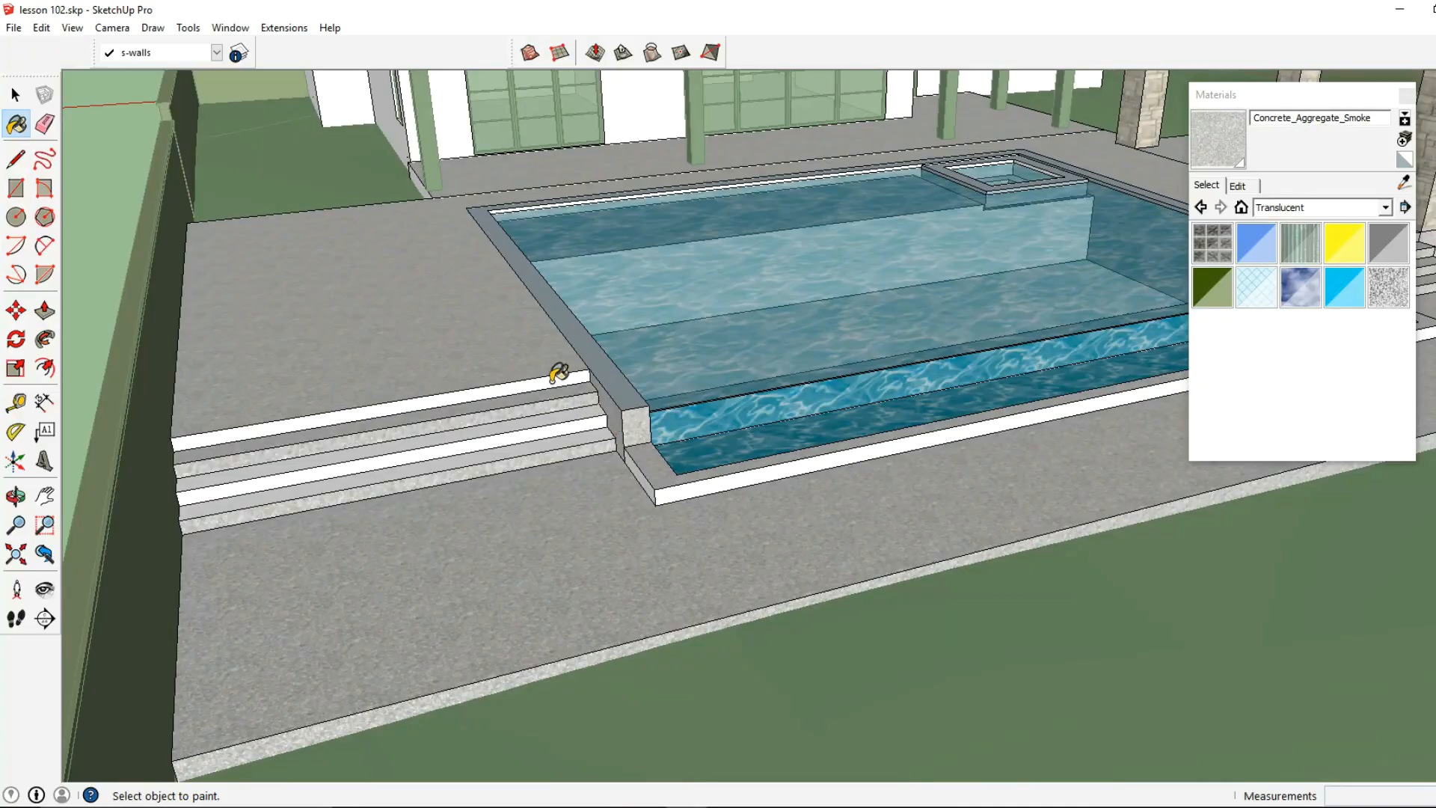
pyautogui.click(582, 419)
pyautogui.click(599, 435)
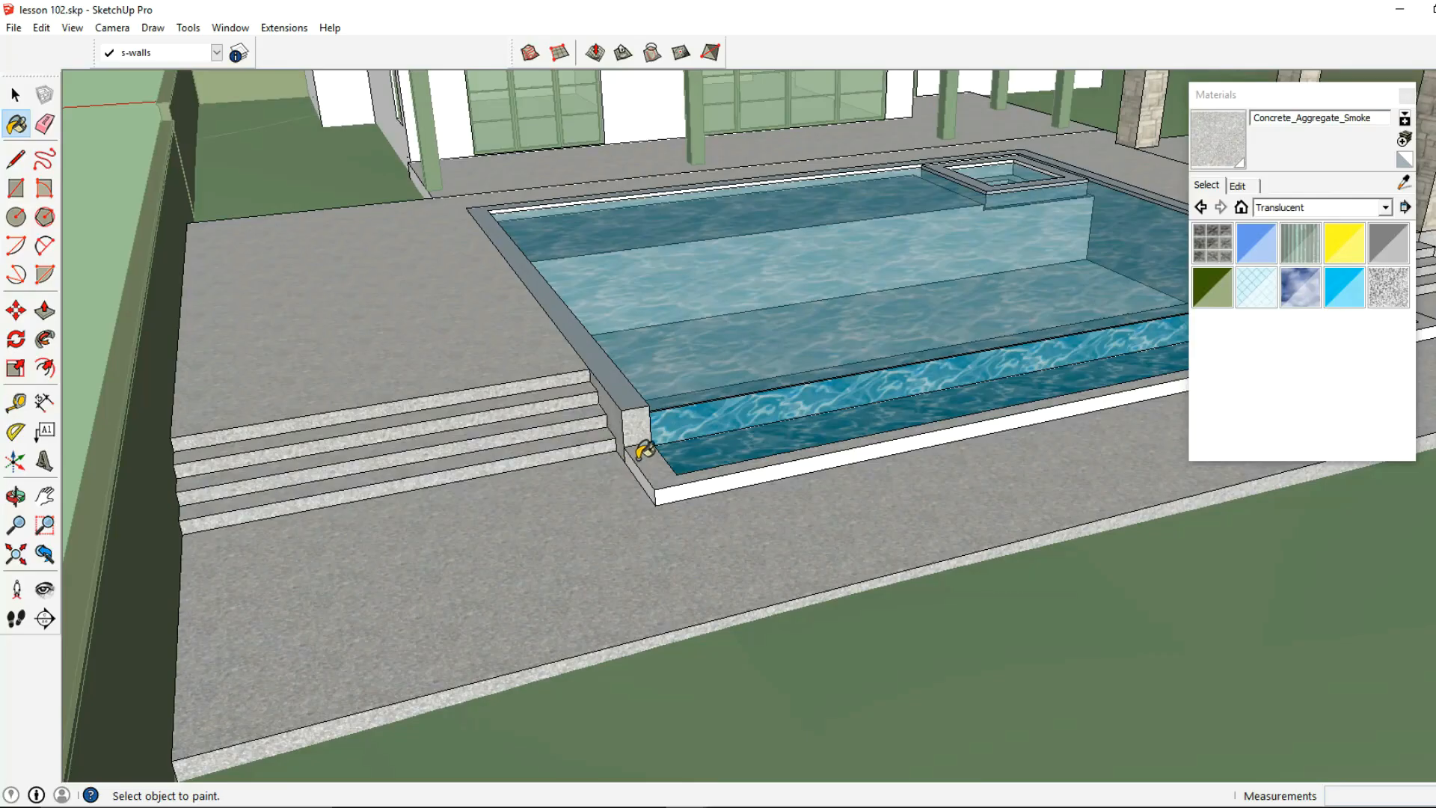
# Paint the overflow basin's outer curb face and the pool coping's top and inner faces with Concrete_Aggregate_Smoke.
pyautogui.scroll(2, 658, 489)
pyautogui.click(670, 486)
pyautogui.moveTo(672, 471); pyautogui.dragTo(566, 396, button='middle')
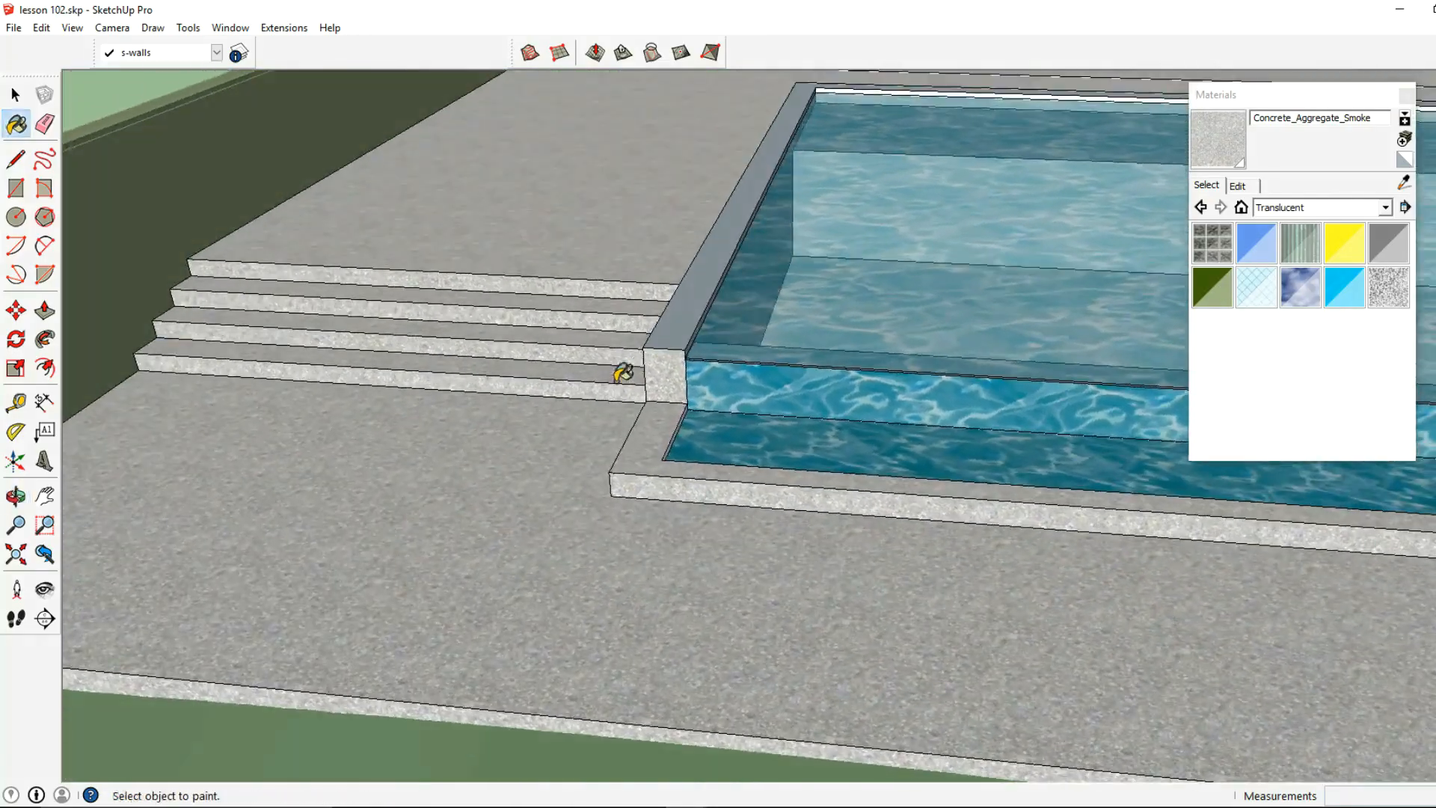
pyautogui.click(675, 336)
pyautogui.moveTo(675, 336); pyautogui.dragTo(362, 330, button='middle')
pyautogui.scroll(3, 702, 374)
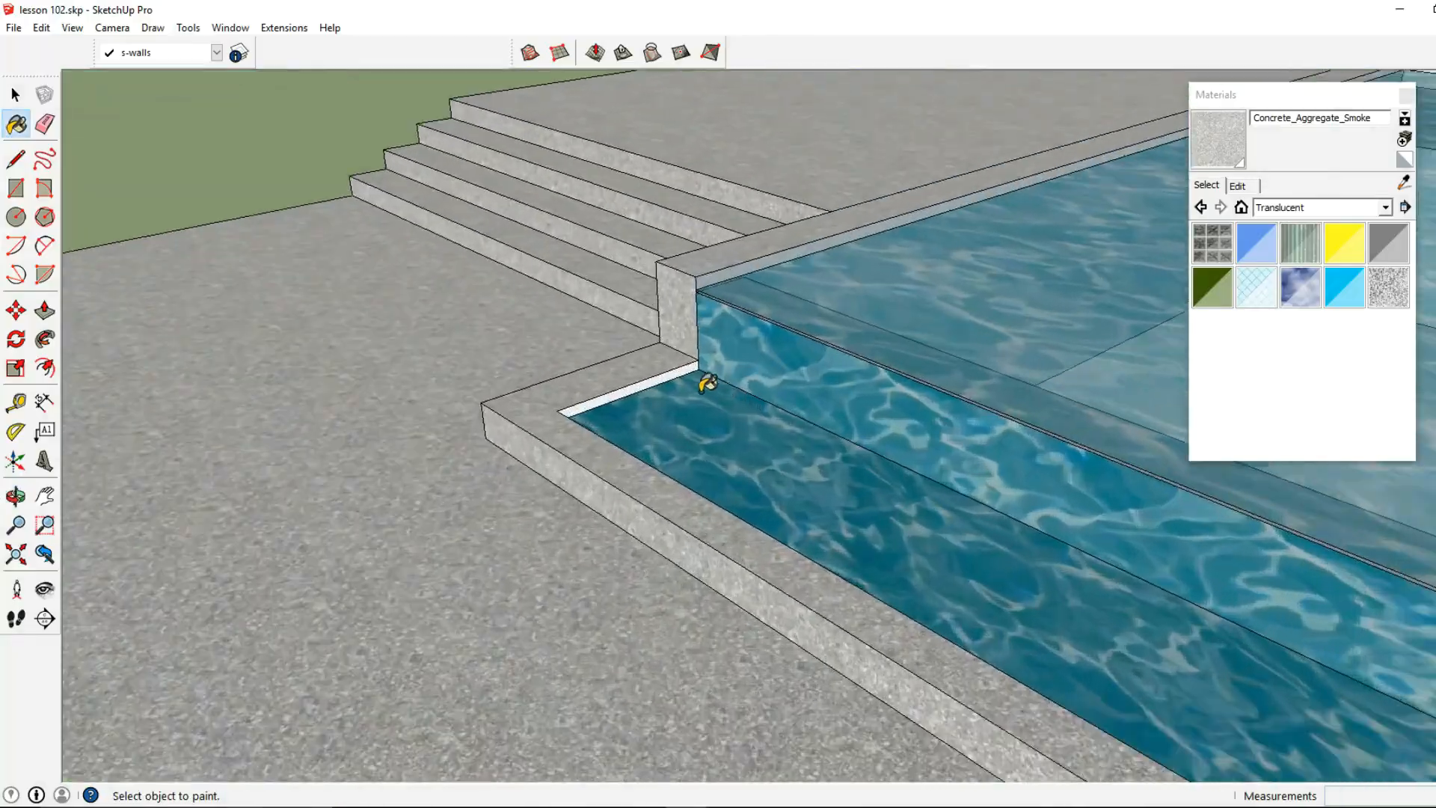
pyautogui.click(713, 254)
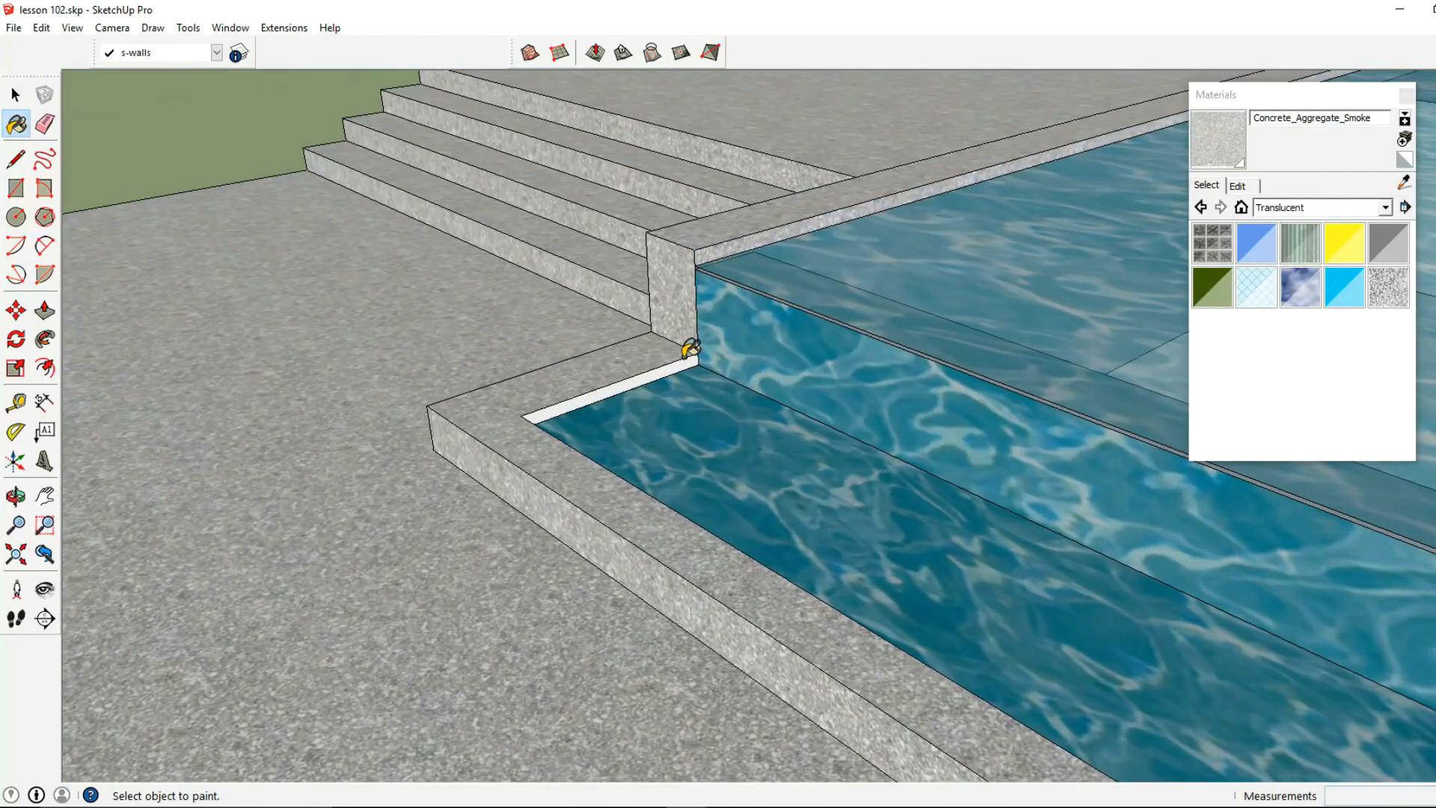
# Paint the white inner face of the pool coping beside the spa with Concrete_Aggregate_Smoke.
pyautogui.moveTo(682, 357)
pyautogui.mouseDown(button='middle')
pyautogui.moveTo(1048, 448)
pyautogui.moveTo(240, 496)
pyautogui.moveTo(1253, 487)
pyautogui.moveTo(1040, 373)
pyautogui.moveTo(625, 480)
pyautogui.mouseUp(button='middle')
pyautogui.scroll(3, 913, 391)
pyautogui.scroll(-2, 910, 404)
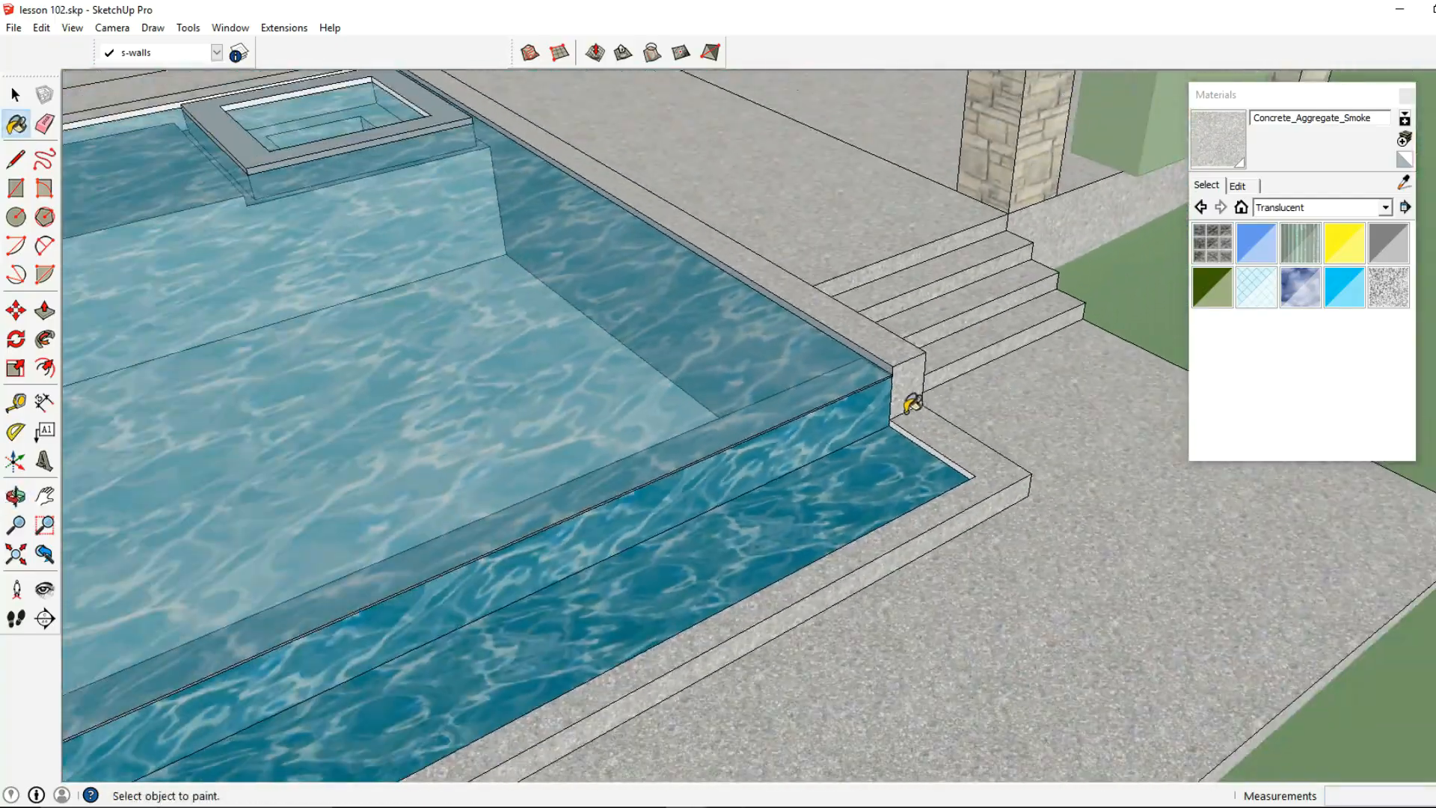
pyautogui.scroll(3, 919, 428)
pyautogui.scroll(-4, 919, 434)
pyautogui.moveTo(919, 434); pyautogui.dragTo(1148, 568, button='middle')
pyautogui.scroll(4, 680, 303)
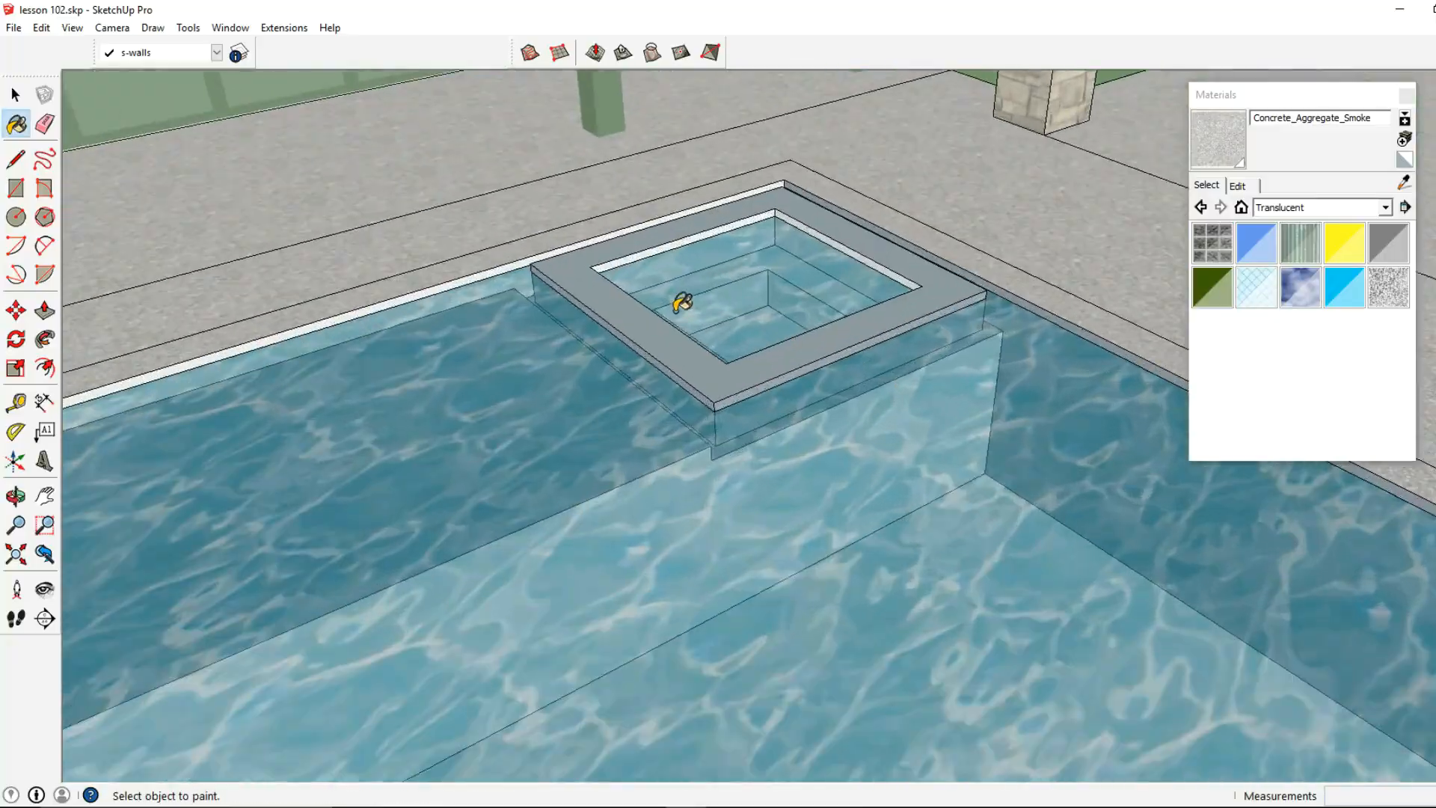
pyautogui.click(495, 255)
# Paint the spa's raised rim with Concrete_Aggregate_Smoke and stop editing the pool group.
pyautogui.scroll(2, 496, 255)
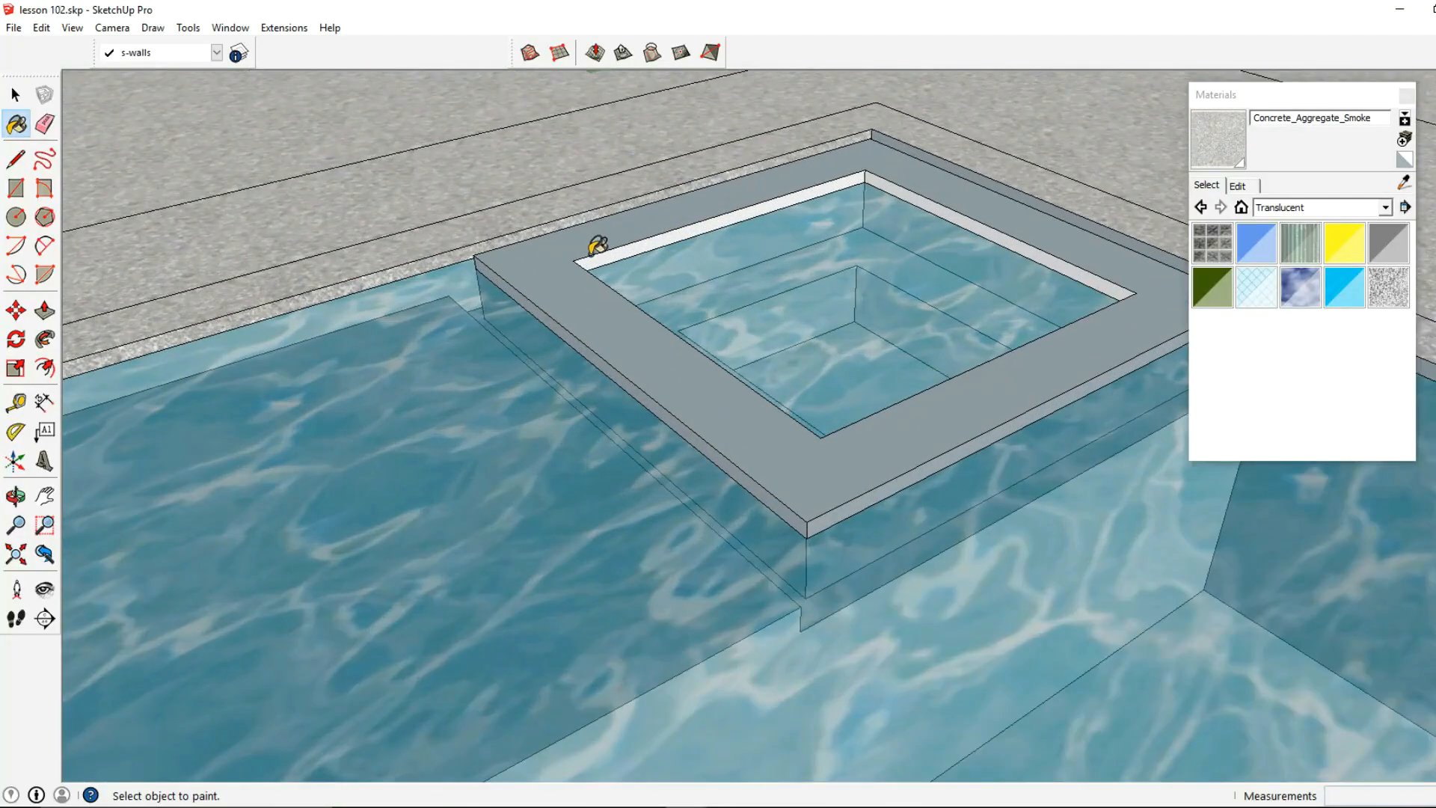
pyautogui.click(548, 254)
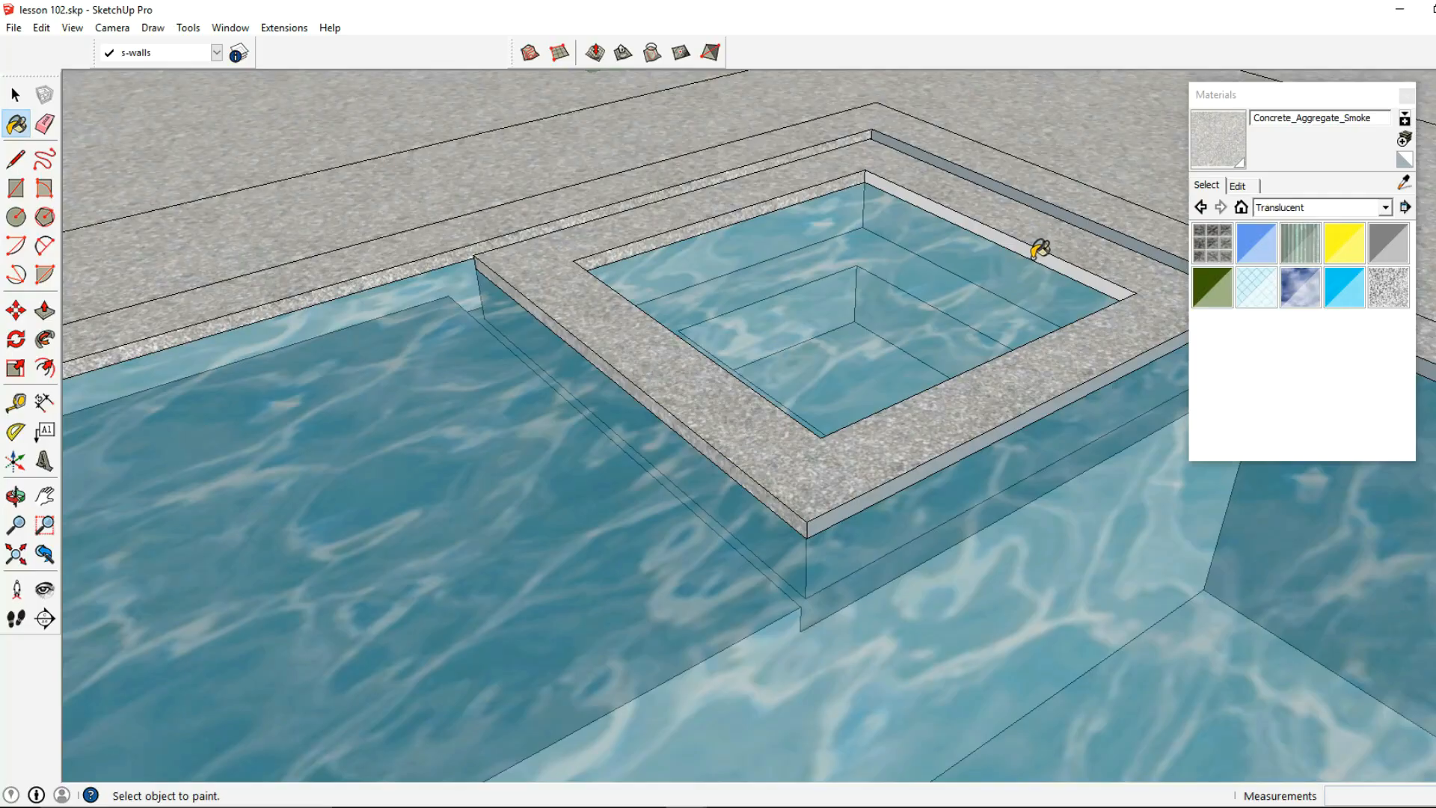
pyautogui.moveTo(1099, 254); pyautogui.dragTo(918, 305, button='middle')
pyautogui.scroll(-6, 678, 312)
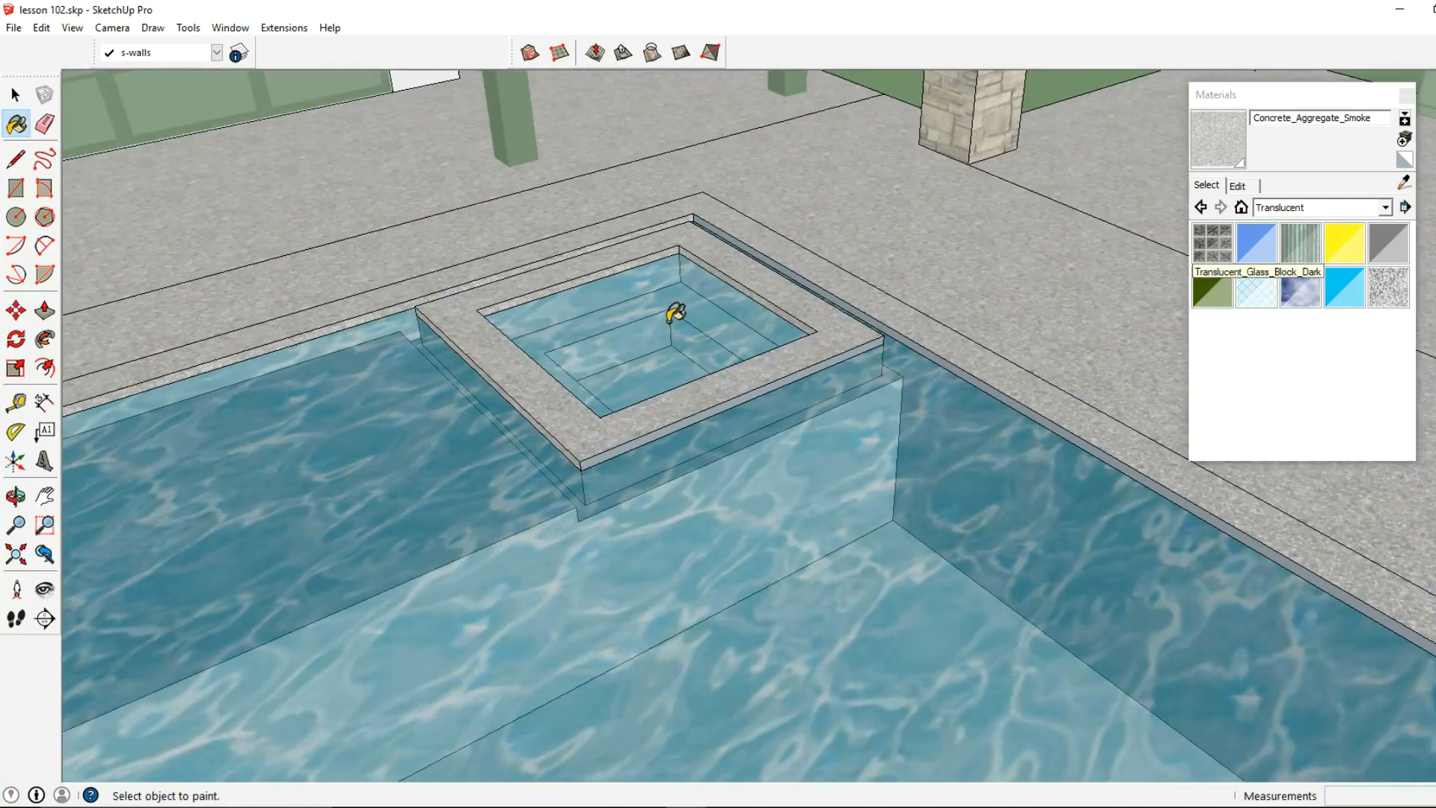
pyautogui.moveTo(806, 332); pyautogui.dragTo(311, 232, button='middle')
pyautogui.click(21, 103)
pyautogui.press('Escape')
# Sample the Wood_Cherry_Original material from the door under the house's rear covered patio.
pyautogui.scroll(-6, 685, 370)
pyautogui.moveTo(788, 387); pyautogui.dragTo(437, 438, button='middle')
pyautogui.scroll(1, 916, 382)
pyautogui.moveTo(916, 386); pyautogui.dragTo(1088, 433, button='middle')
pyautogui.moveTo(1052, 360); pyautogui.dragTo(1343, 227, button='middle')
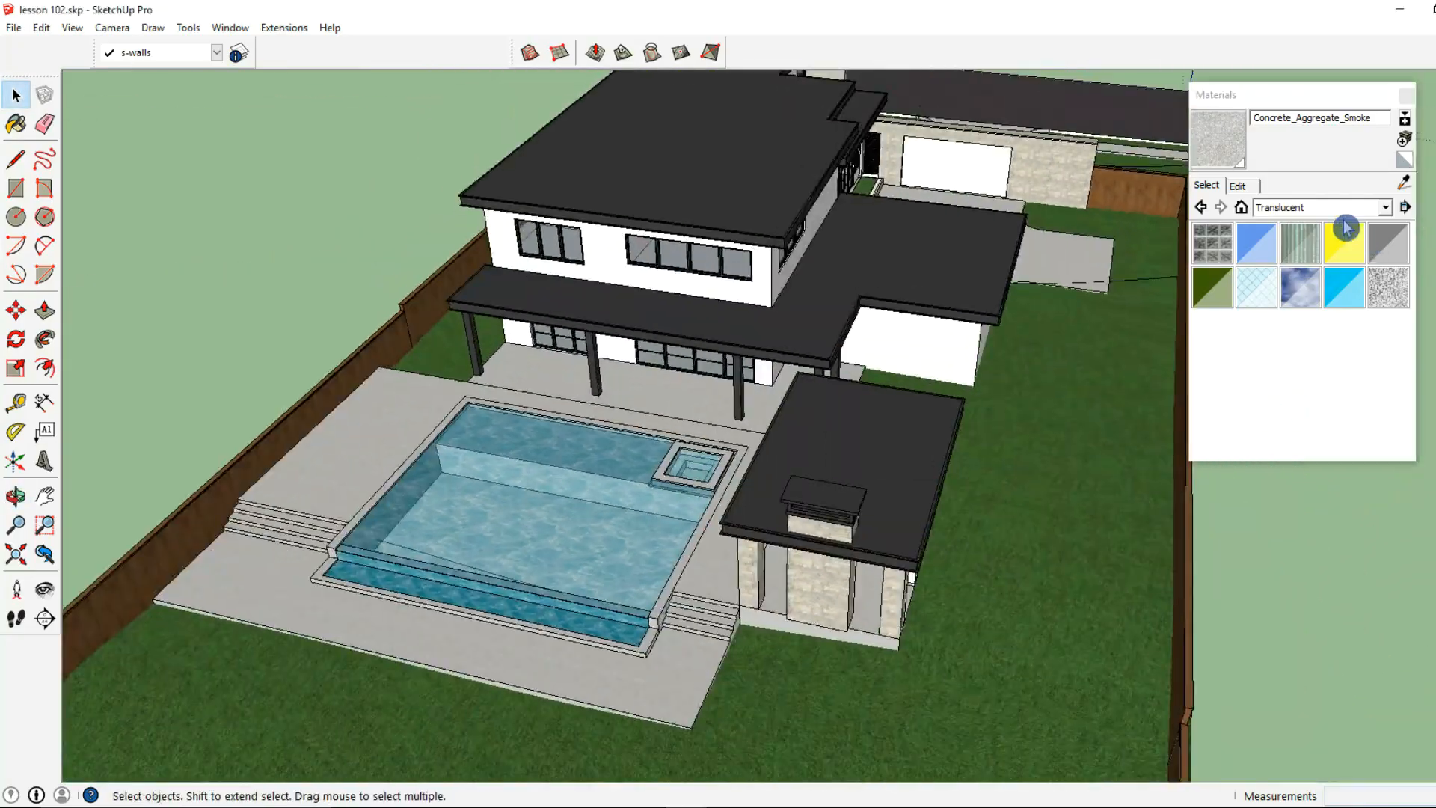
pyautogui.click(1405, 186)
pyautogui.moveTo(1151, 299); pyautogui.dragTo(923, 334, button='middle')
pyautogui.scroll(4, 827, 355)
pyautogui.click(797, 370)
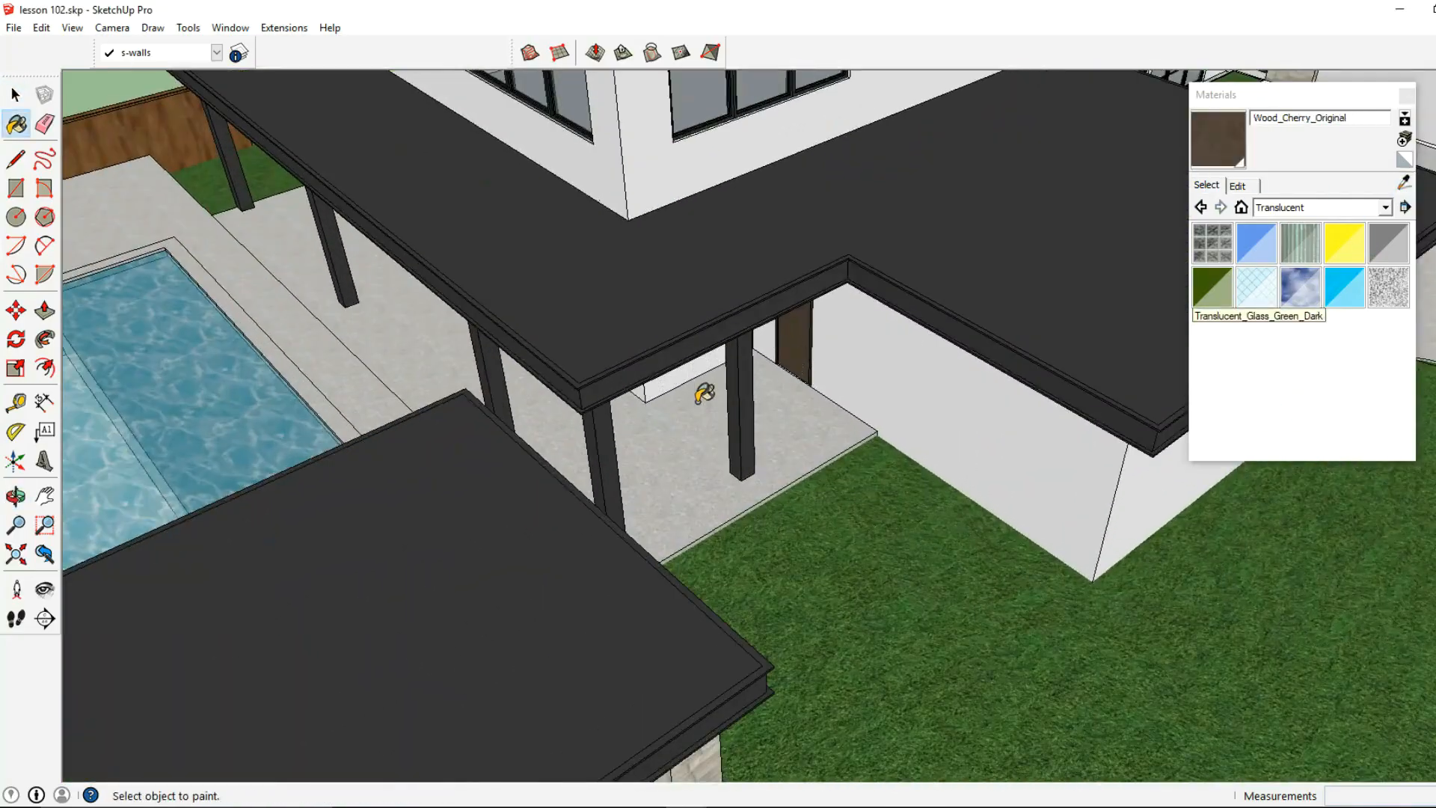
# Paint the cabinets of the pavilion's grill island with Wood_Cherry_Original.
pyautogui.moveTo(763, 370); pyautogui.dragTo(1219, 437, button='middle')
pyautogui.moveTo(1106, 375); pyautogui.dragTo(661, 269, button='middle')
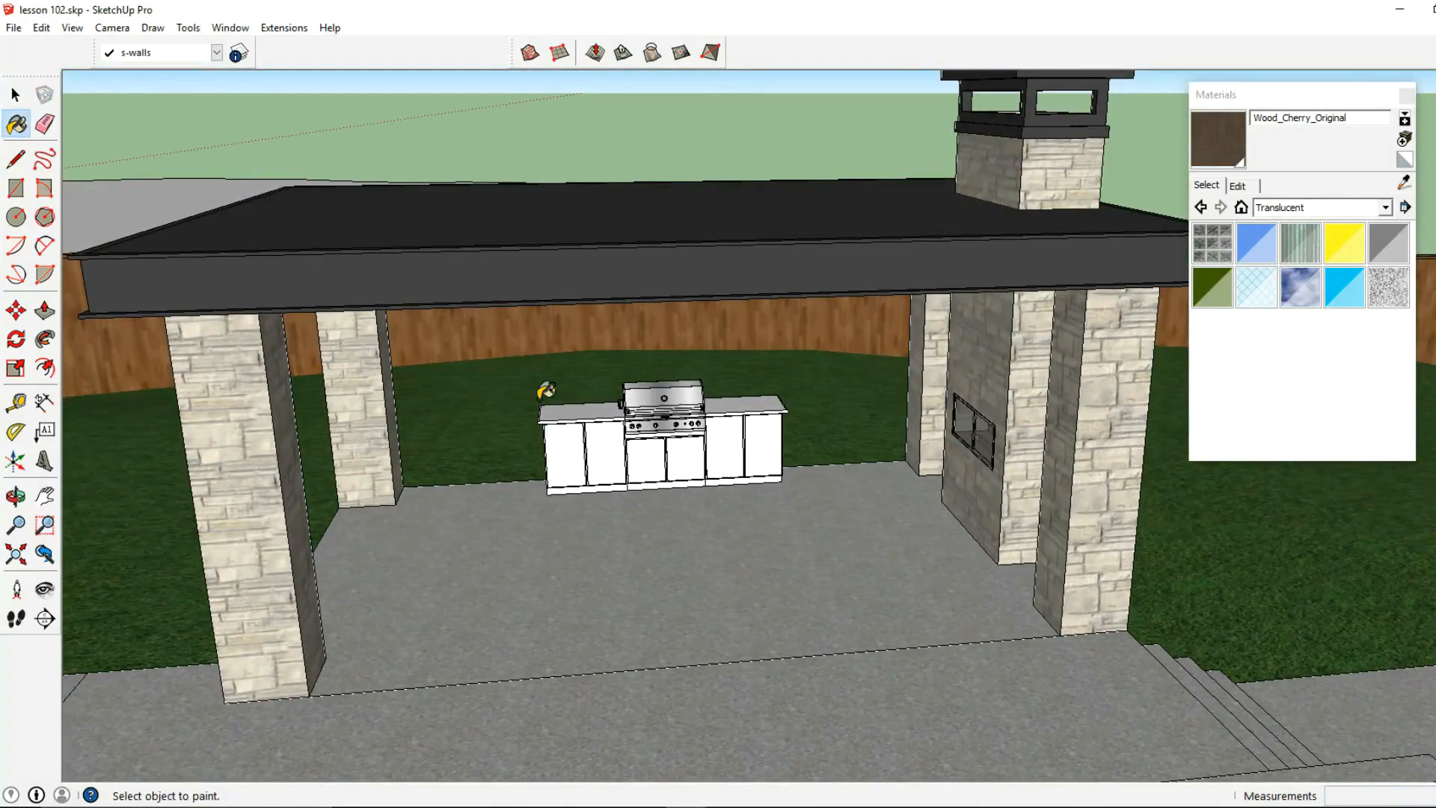
pyautogui.scroll(2, 406, 326)
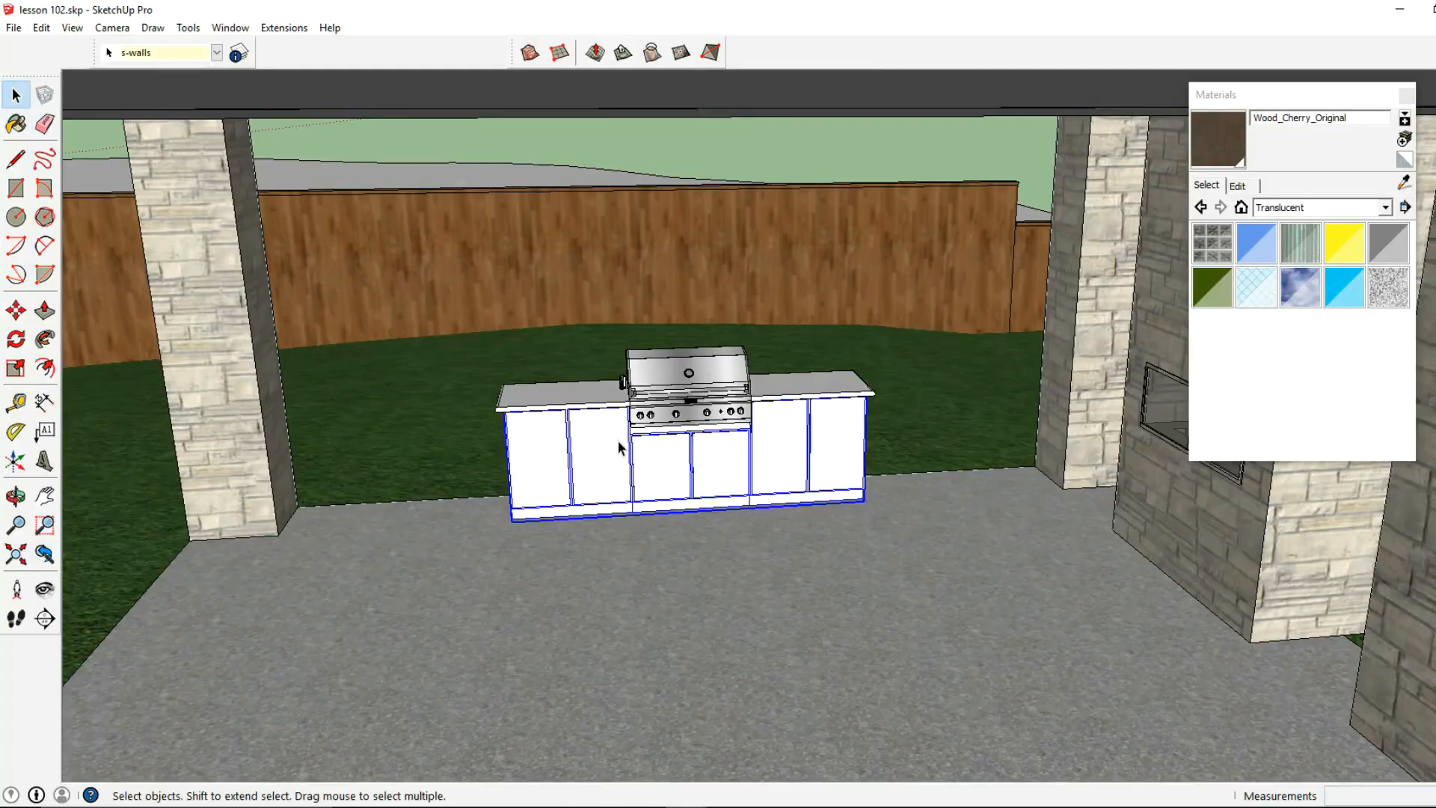
pyautogui.click(1230, 154)
pyautogui.click(798, 449)
pyautogui.moveTo(925, 438)
pyautogui.mouseDown(button='middle')
pyautogui.moveTo(764, 430)
pyautogui.moveTo(833, 410)
pyautogui.mouseUp(button='middle')
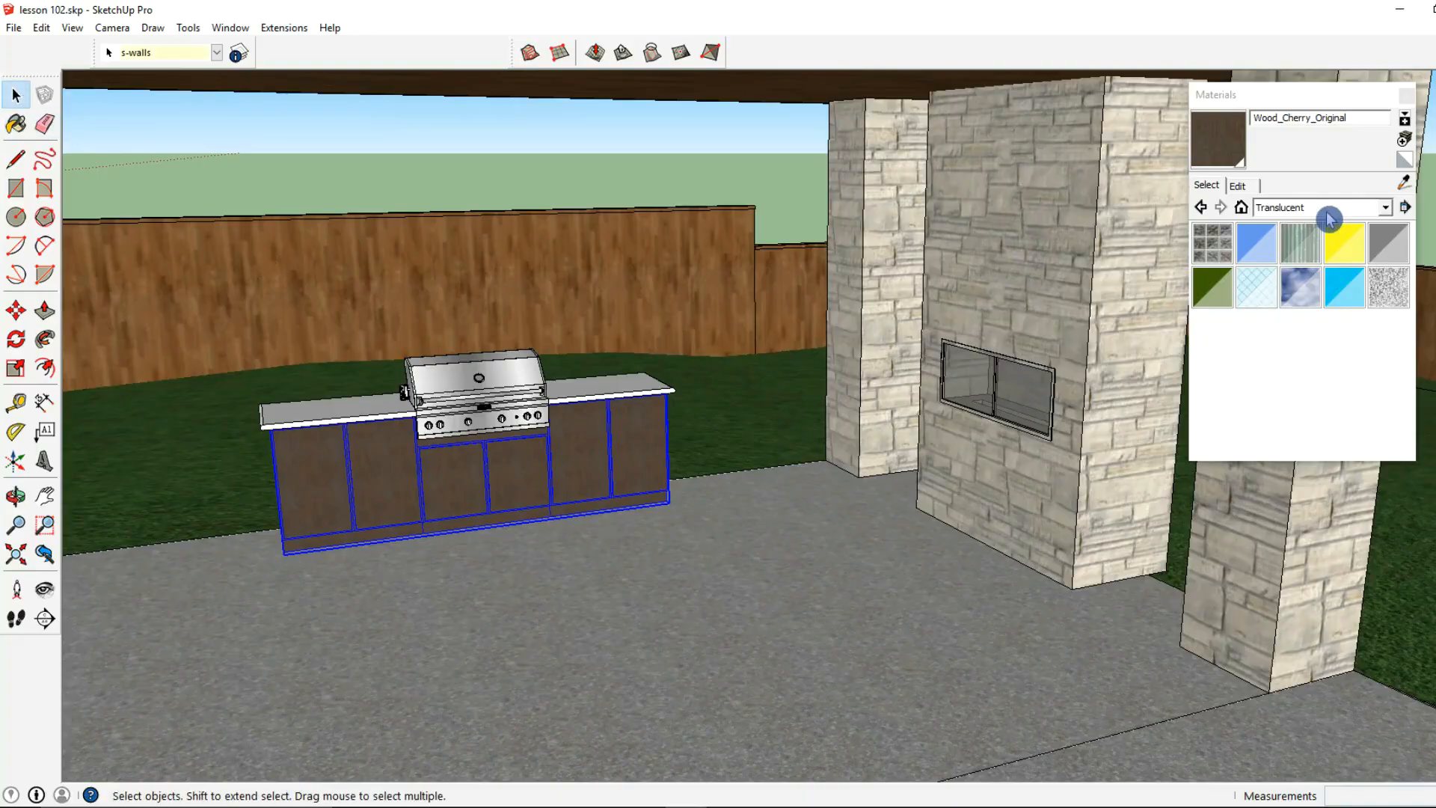
# Sample Concrete_Aggregate_Smoke from the pavilion floor and paint the grill island's countertop with it.
pyautogui.click(1405, 192)
pyautogui.click(711, 583)
pyautogui.scroll(2, 711, 583)
pyautogui.click(579, 347)
pyautogui.moveTo(579, 348)
pyautogui.mouseDown(button='middle')
pyautogui.moveTo(849, 397)
pyautogui.moveTo(833, 420)
pyautogui.moveTo(681, 419)
pyautogui.mouseUp(button='middle')
pyautogui.click(18, 95)
# Open the stone fireplace group and paint the firebox frame's front face with Color_007 from the in-model materials.
pyautogui.scroll(5, 1096, 379)
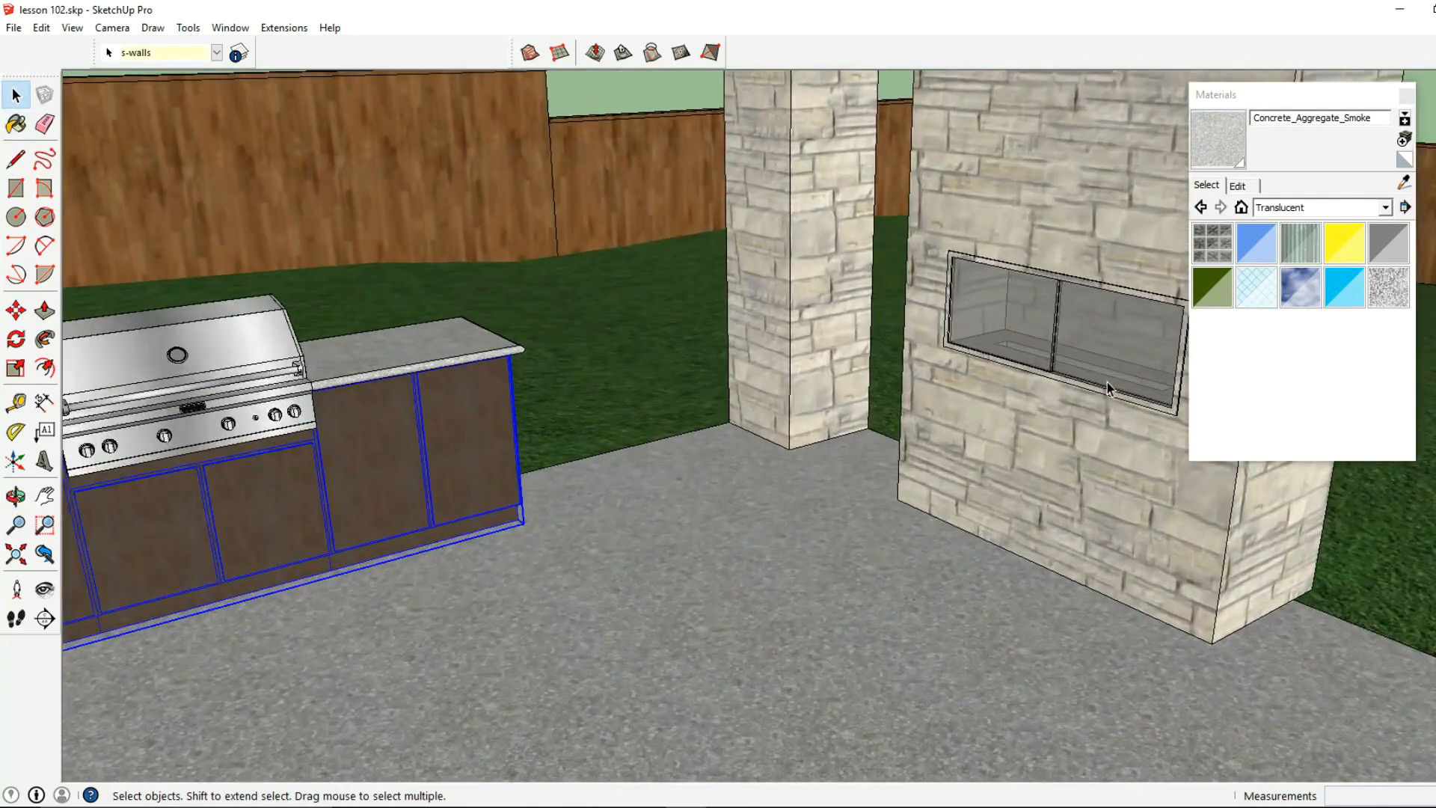
pyautogui.click(1113, 404)
pyautogui.doubleClick(1112, 405)
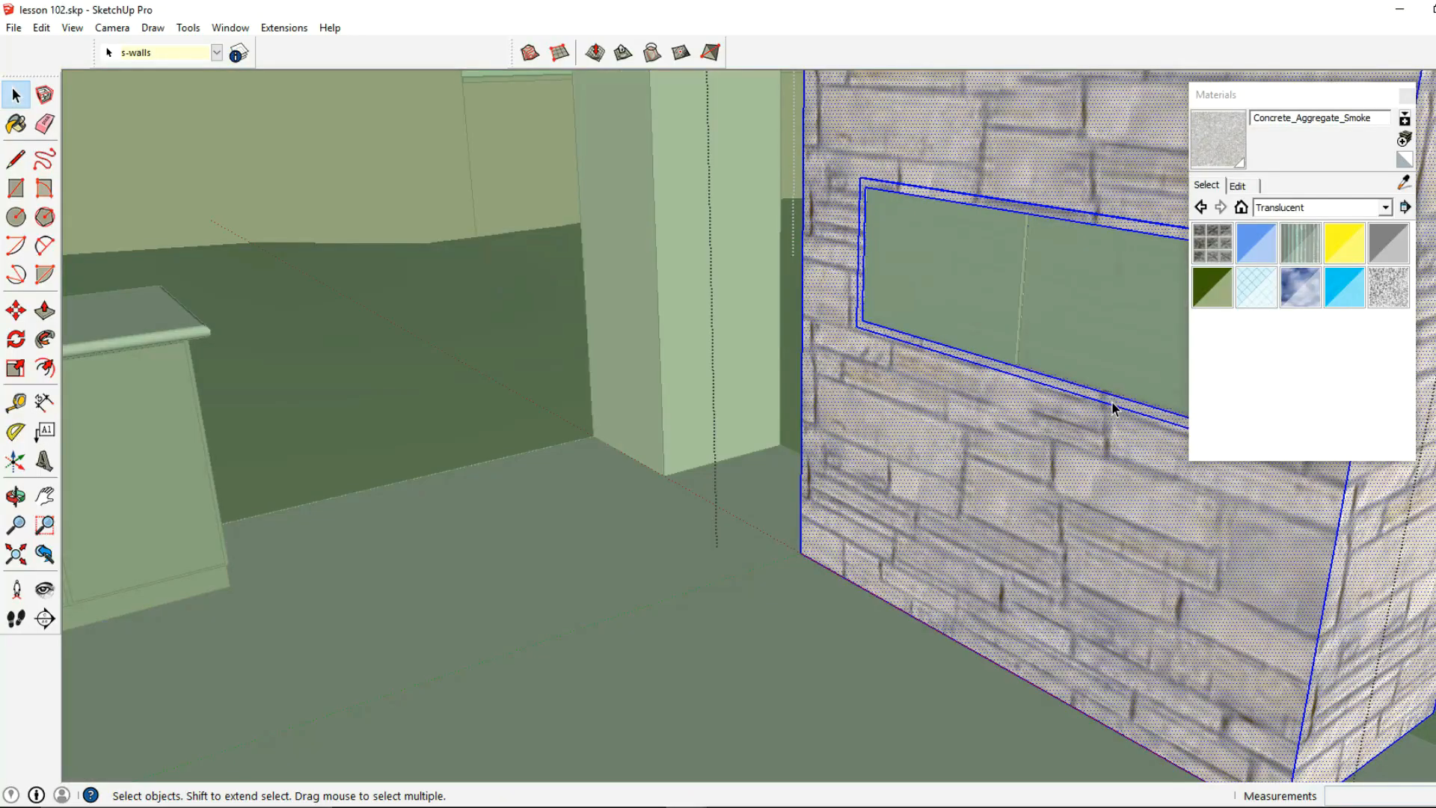
pyautogui.click(1121, 410)
pyautogui.click(1307, 207)
pyautogui.scroll(5, 1313, 239)
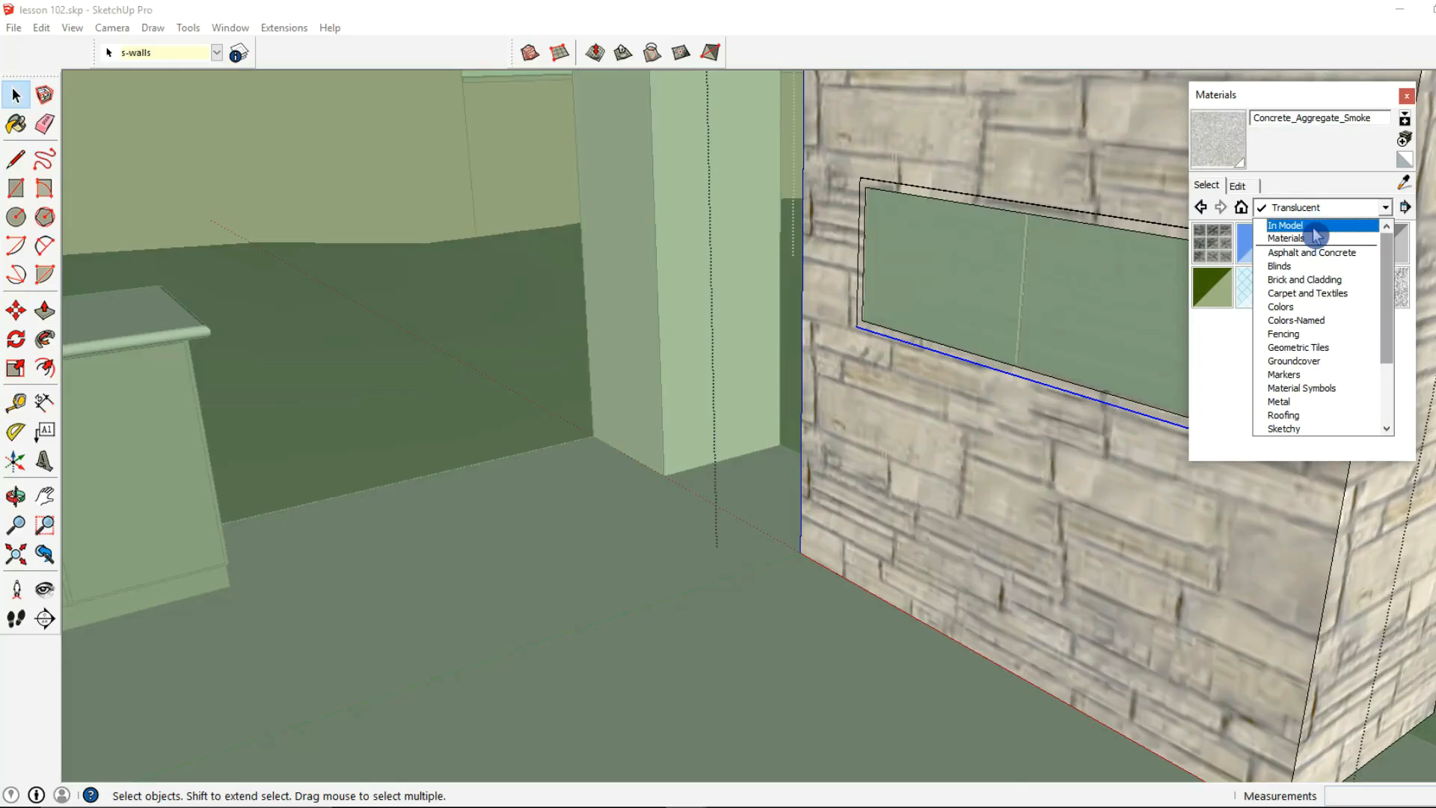
pyautogui.click(1313, 227)
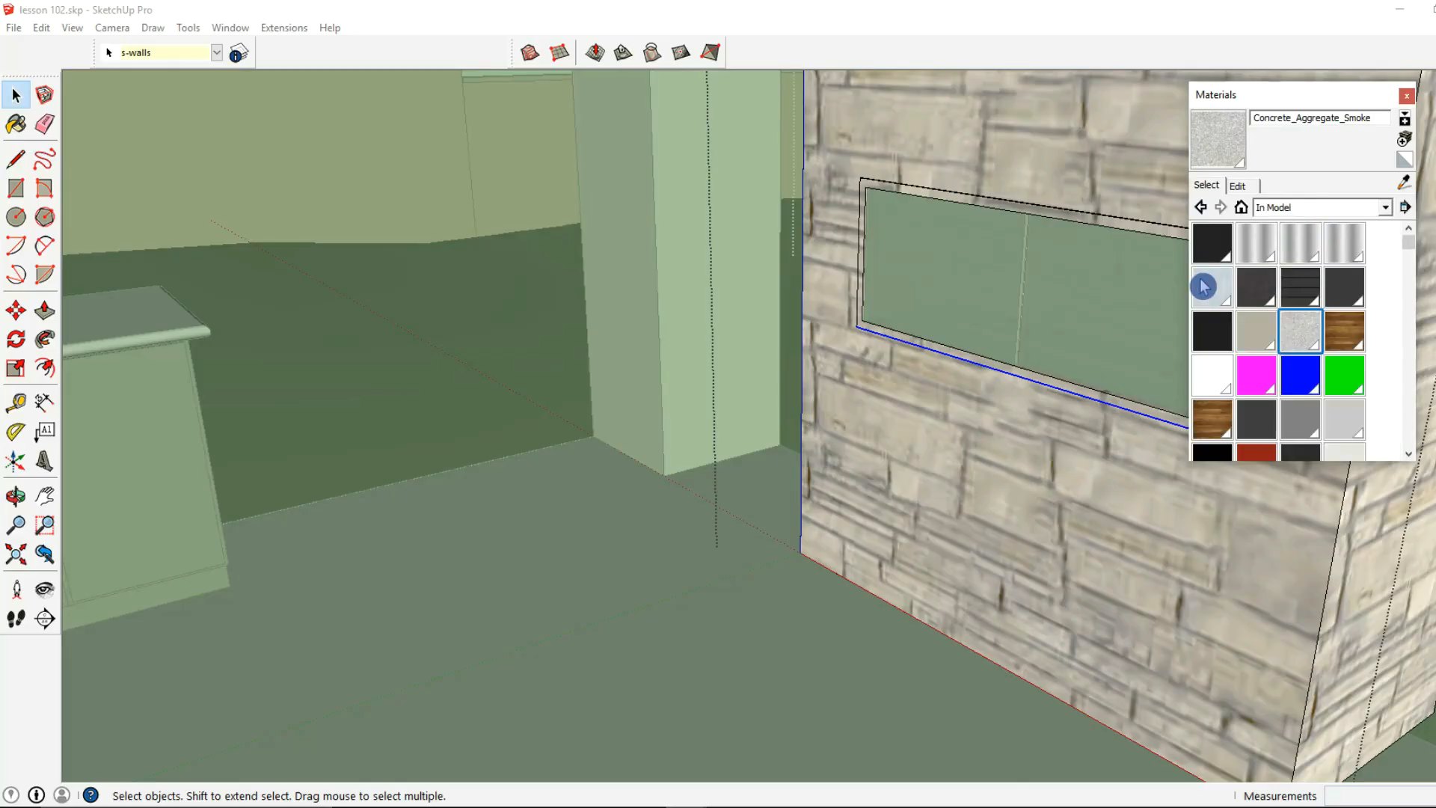
pyautogui.click(1343, 287)
pyautogui.moveTo(1023, 341)
pyautogui.mouseDown(button='middle')
pyautogui.moveTo(885, 355)
pyautogui.moveTo(939, 388)
pyautogui.moveTo(935, 274)
pyautogui.mouseUp(button='middle')
pyautogui.click(939, 388)
# Paint one outer side edge and the underside of the firebox frame with Color_007.
pyautogui.scroll(3, 934, 274)
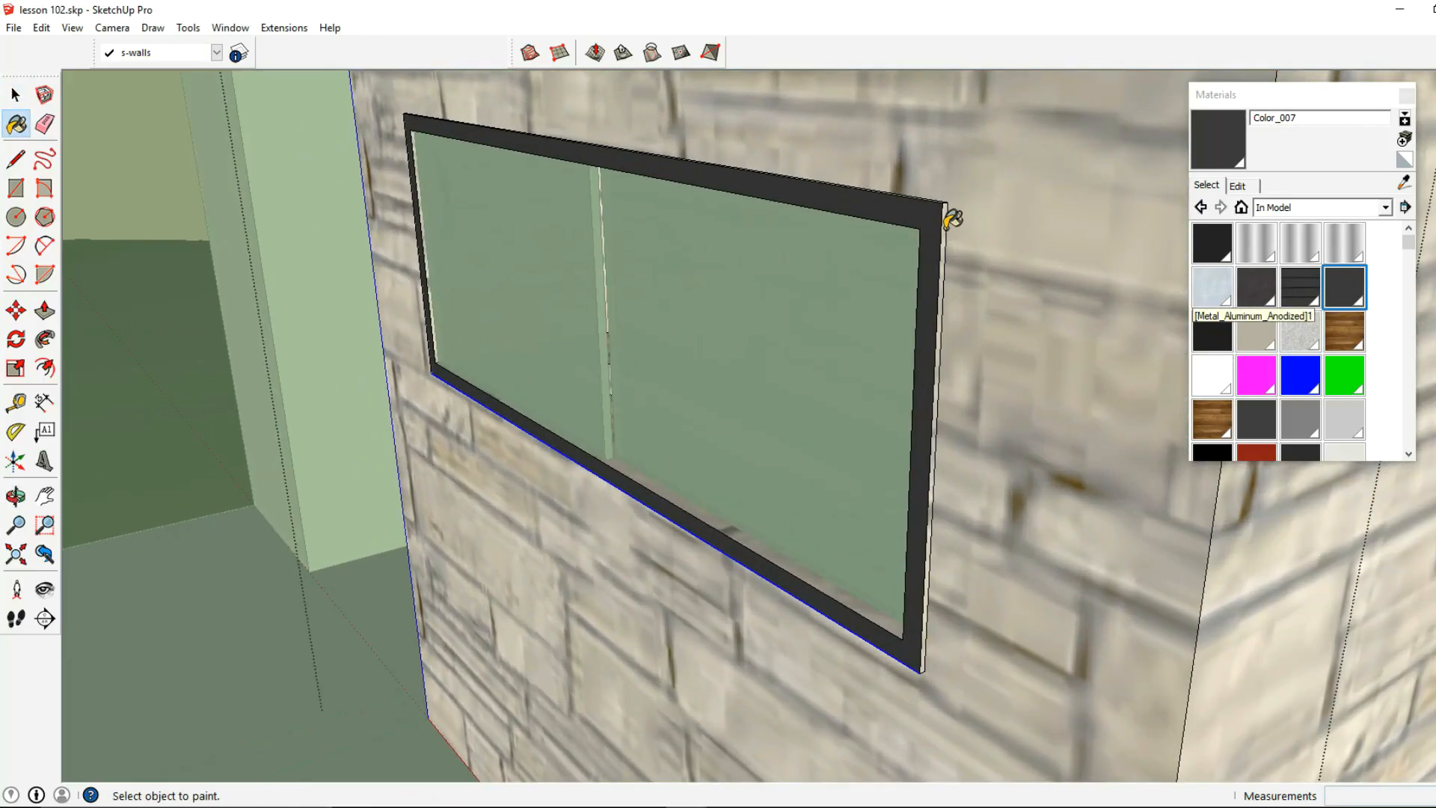
pyautogui.scroll(3, 946, 209)
pyautogui.moveTo(948, 188)
pyautogui.mouseDown(button='middle')
pyautogui.moveTo(932, 224)
pyautogui.moveTo(953, 203)
pyautogui.mouseUp(button='middle')
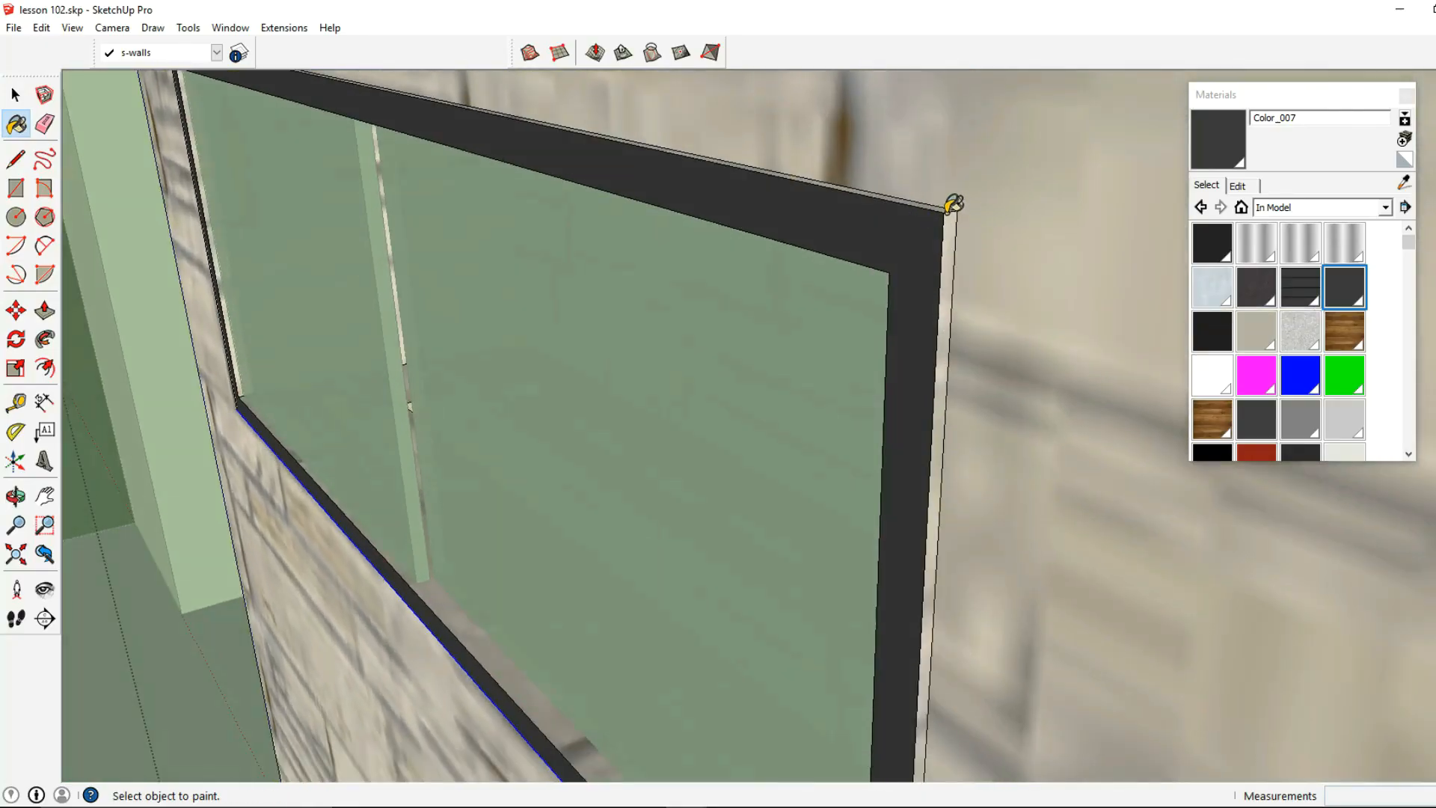
pyautogui.click(951, 220)
pyautogui.scroll(-3, 950, 220)
pyautogui.keyDown('shift'); pyautogui.moveTo(814, 490); pyautogui.dragTo(889, 374, button='middle'); pyautogui.keyUp('shift')
pyautogui.moveTo(890, 373)
pyautogui.mouseDown(button='middle')
pyautogui.moveTo(949, 279)
pyautogui.moveTo(986, 150)
pyautogui.mouseUp(button='middle')
pyautogui.scroll(1, 1000, 323)
pyautogui.moveTo(1053, 540); pyautogui.dragTo(1055, 435, button='middle')
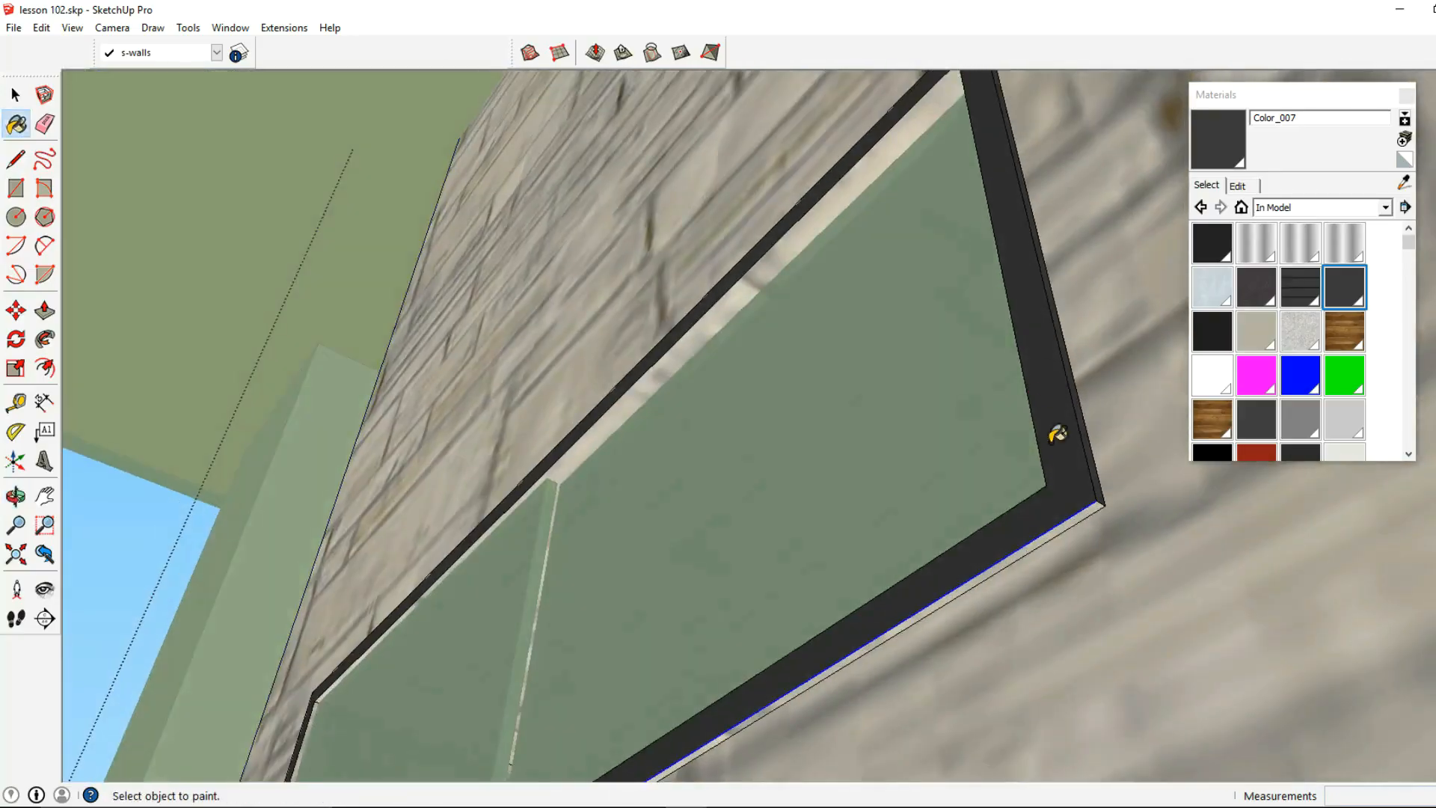
pyautogui.click(1074, 522)
# Paint the firebox frame's upper inner face and remaining outer side edge with Color_007, and close the fireplace group.
pyautogui.scroll(-1, 1074, 523)
pyautogui.keyDown('shift'); pyautogui.moveTo(731, 526); pyautogui.dragTo(788, 432, button='middle'); pyautogui.keyUp('shift')
pyautogui.click(748, 348)
pyautogui.moveTo(427, 660)
pyautogui.keyDown('shift'); pyautogui.mouseDown(button='middle')
pyautogui.moveTo(719, 499)
pyautogui.moveTo(910, 529)
pyautogui.mouseUp(button='middle'); pyautogui.keyUp('shift')
pyautogui.scroll(3, 631, 666)
pyautogui.moveTo(631, 666); pyautogui.dragTo(1025, 699, button='middle')
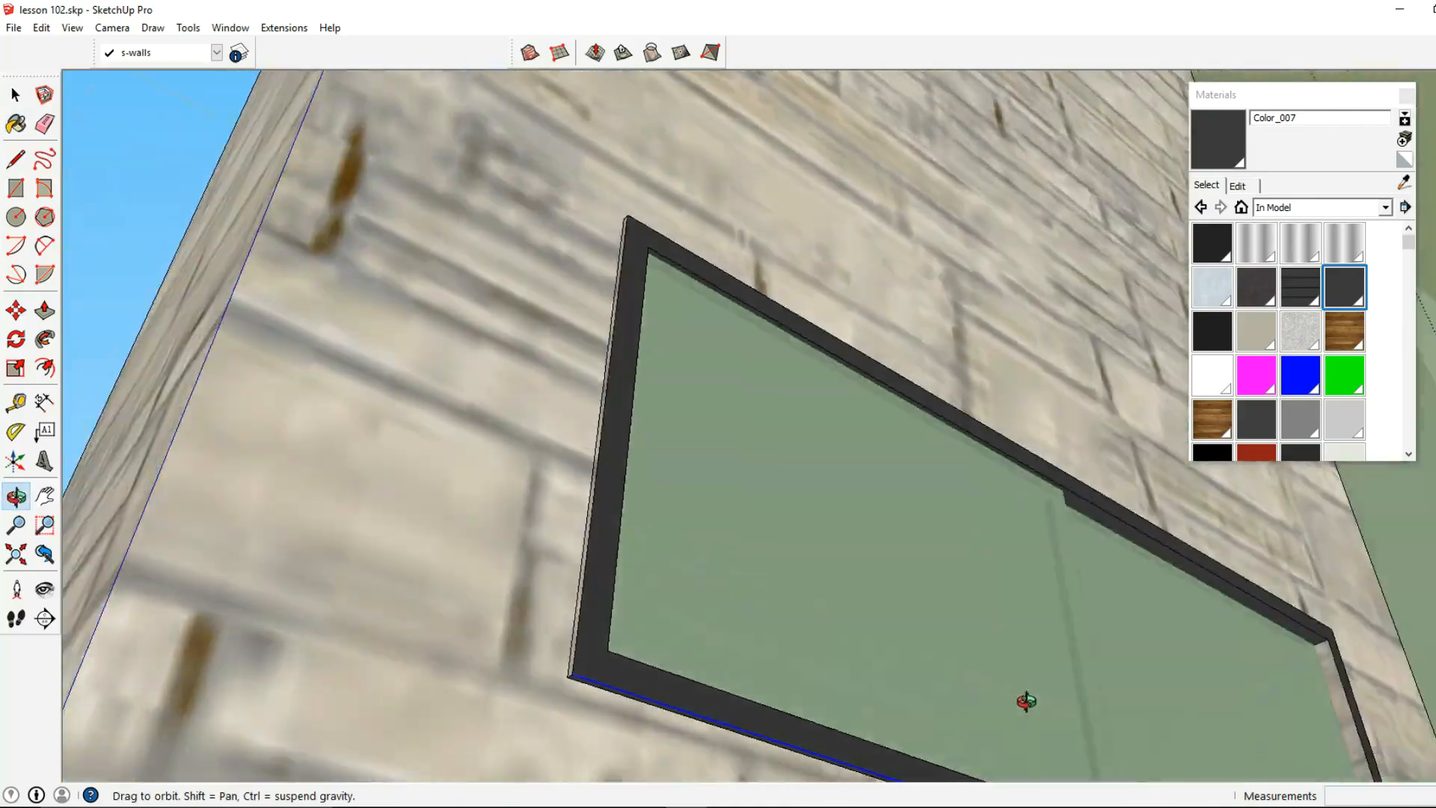
pyautogui.scroll(1, 584, 658)
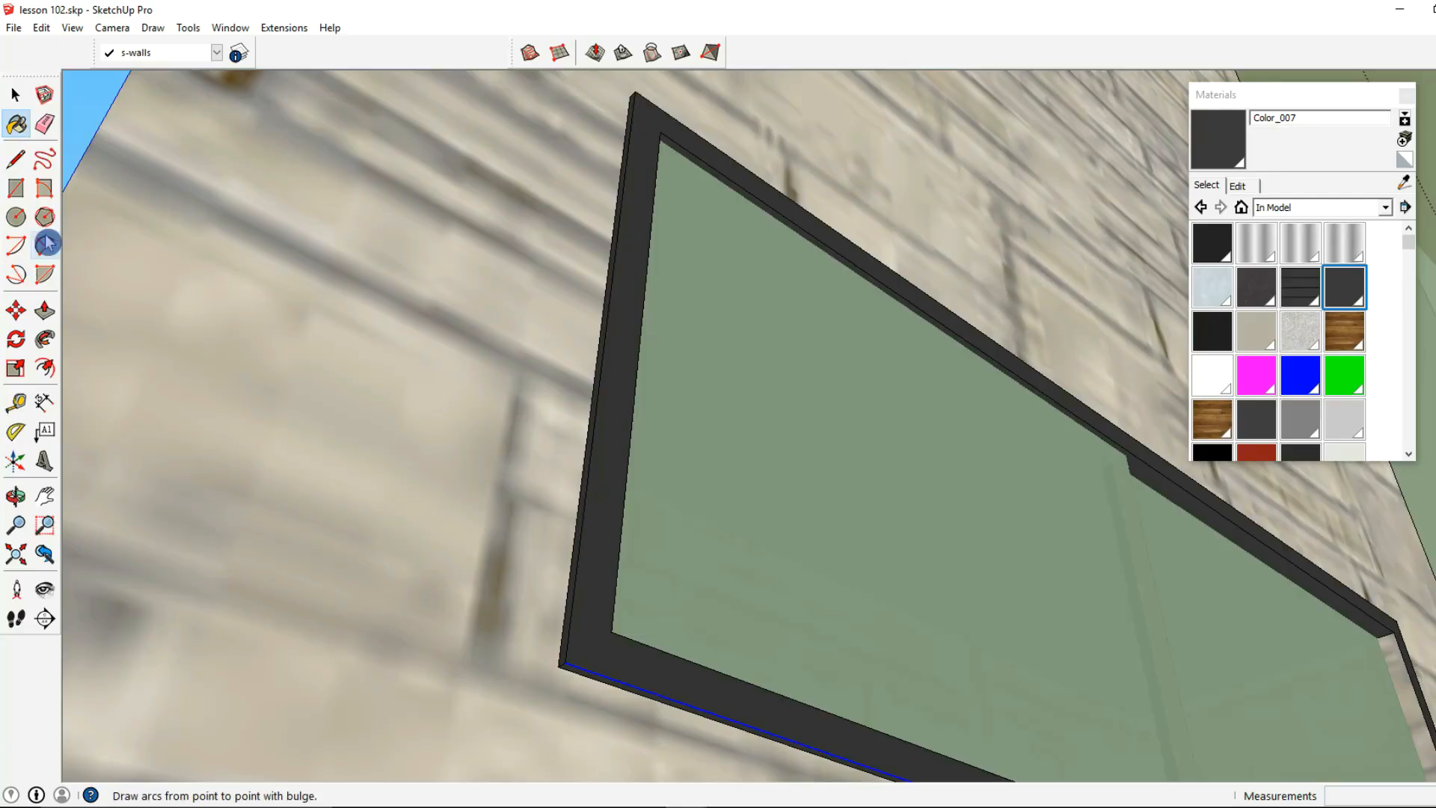
pyautogui.click(21, 97)
pyautogui.press('Escape')
# Examine the painted firebox frame and the pavilion around the fireplace.
pyautogui.moveTo(1072, 523); pyautogui.dragTo(550, 721, button='middle')
pyautogui.scroll(-2, 1012, 598)
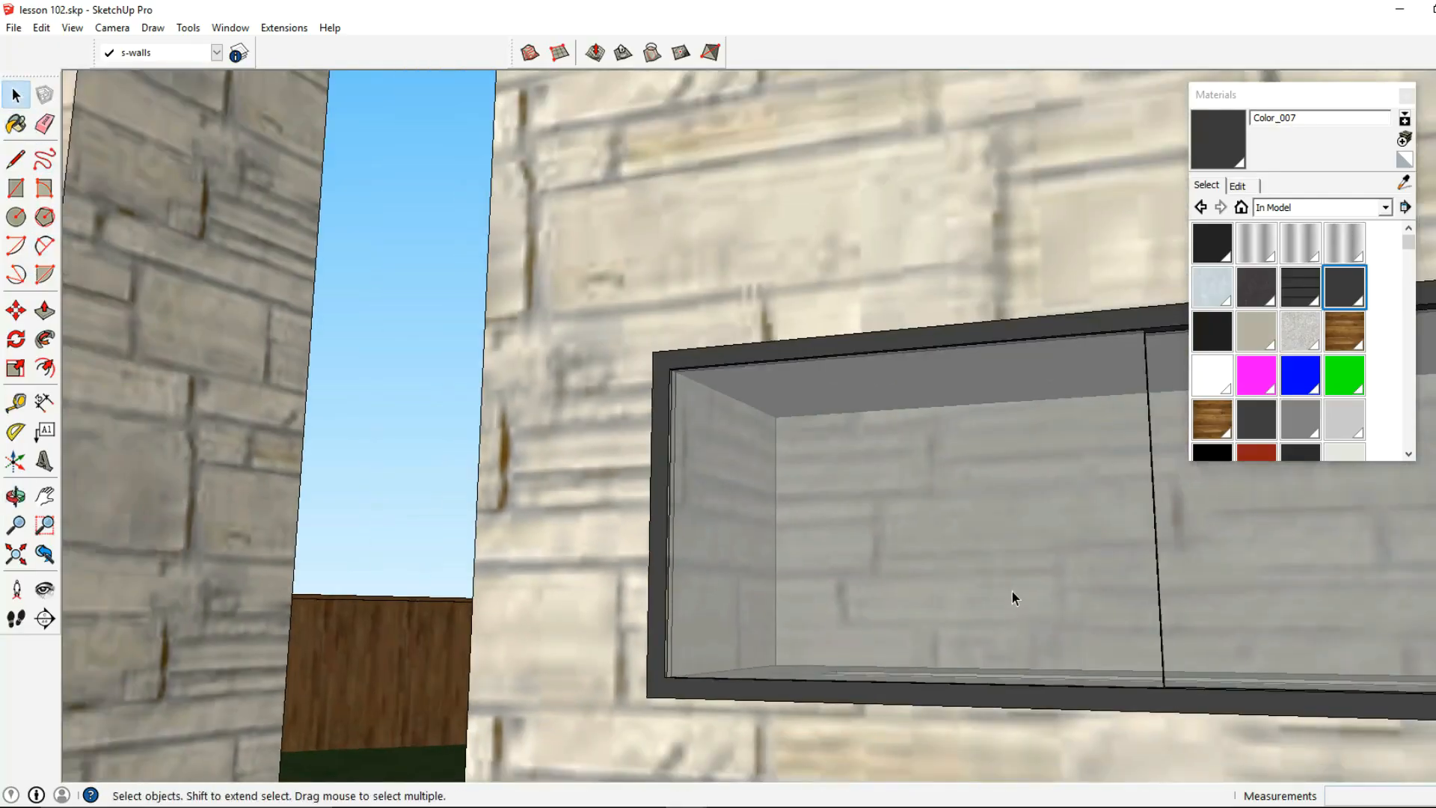
pyautogui.moveTo(1012, 599); pyautogui.dragTo(753, 689, button='middle')
pyautogui.scroll(-2, 898, 604)
pyautogui.moveTo(899, 605); pyautogui.dragTo(766, 603, button='middle')
pyautogui.scroll(-2, 755, 617)
pyautogui.scroll(-1, 756, 616)
pyautogui.scroll(-6, 765, 602)
# Open the stone fireplace group, extend its bottom face down 3' with Push/Pull, and close the group.
pyautogui.keyDown('shift'); pyautogui.moveTo(640, 522); pyautogui.dragTo(866, 394, button='middle'); pyautogui.keyUp('shift')
pyautogui.scroll(4, 688, 568)
pyautogui.doubleClick(674, 513)
pyautogui.click(675, 513)
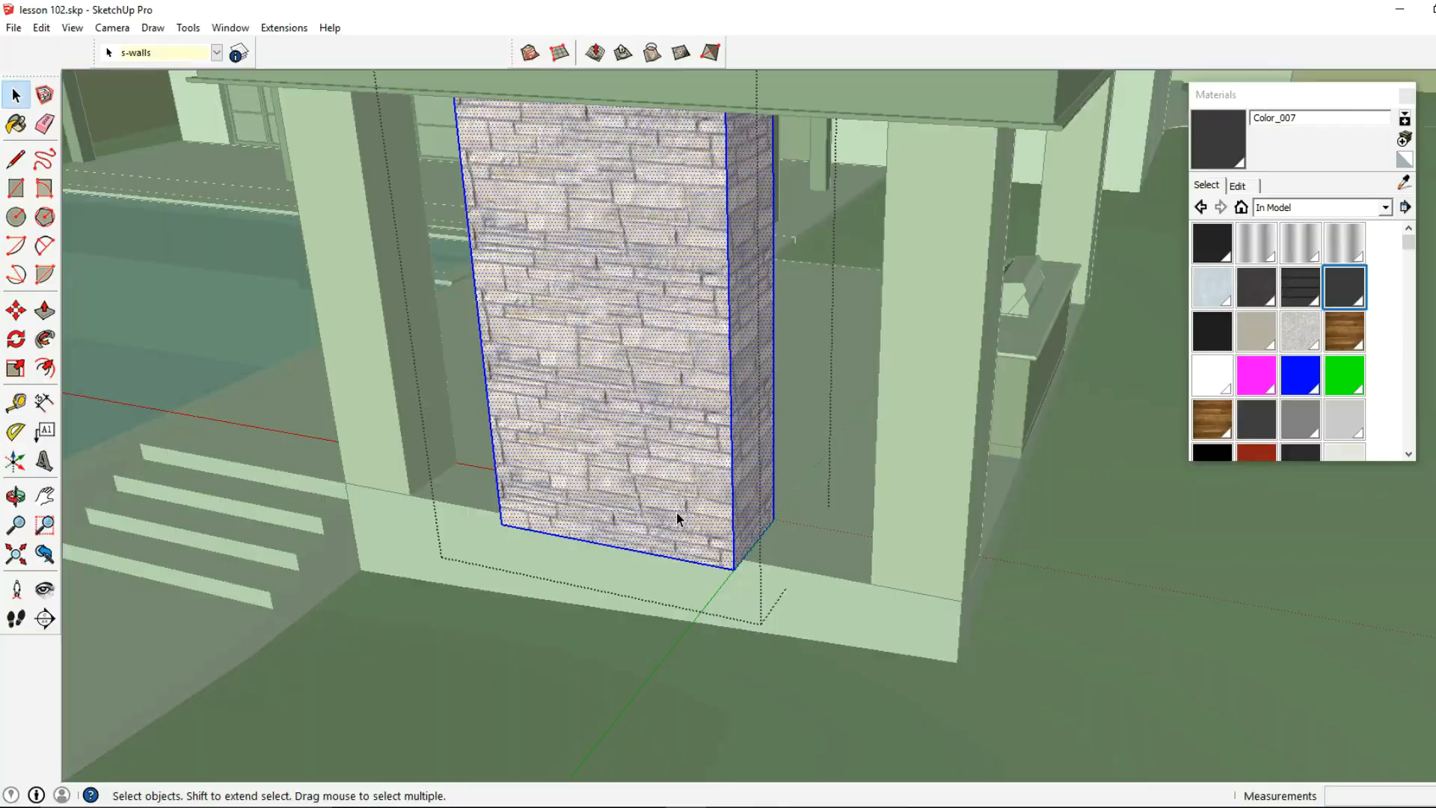
pyautogui.scroll(5, 675, 512)
pyautogui.moveTo(674, 514); pyautogui.dragTo(449, 604, button='middle')
pyautogui.scroll(-1, 449, 604)
pyautogui.click(44, 311)
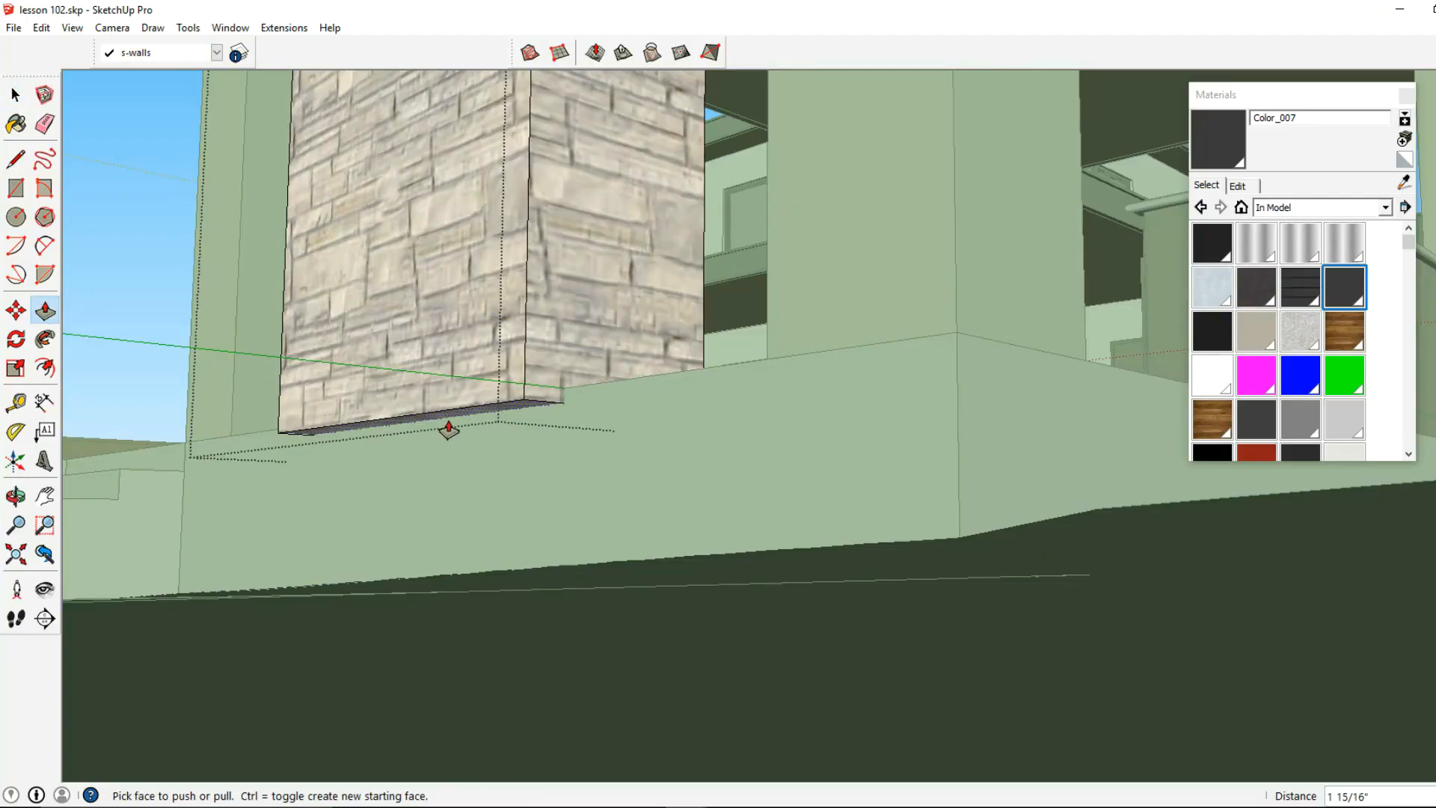
pyautogui.write("3'")
pyautogui.press('Return')
pyautogui.click(15, 95)
pyautogui.click(162, 176)
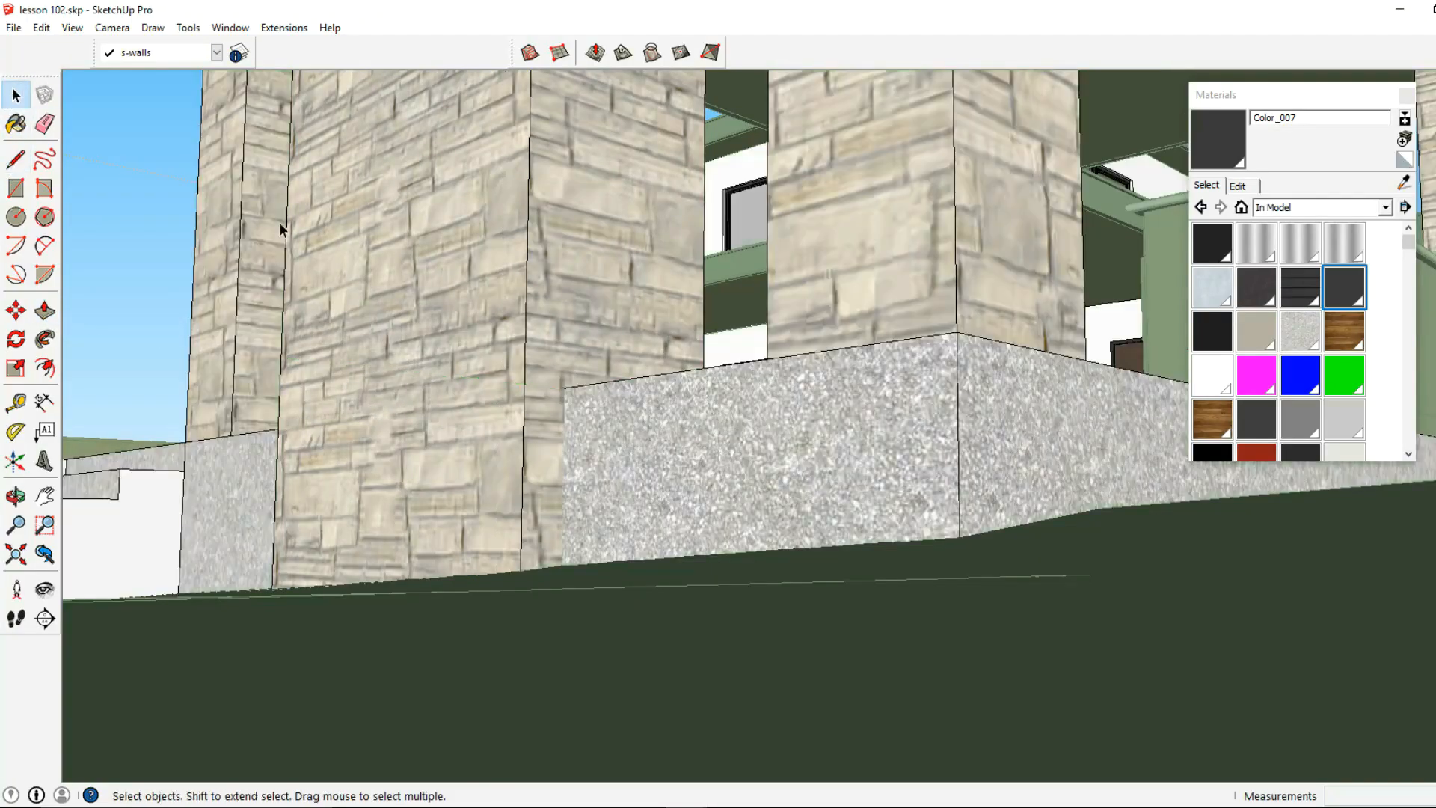
# Review the painted house and site from the backyard around to the street front.
pyautogui.moveTo(457, 329); pyautogui.dragTo(471, 464, button='middle')
pyautogui.scroll(-6, 572, 418)
pyautogui.moveTo(692, 400); pyautogui.dragTo(538, 478, button='middle')
pyautogui.scroll(-2, 704, 459)
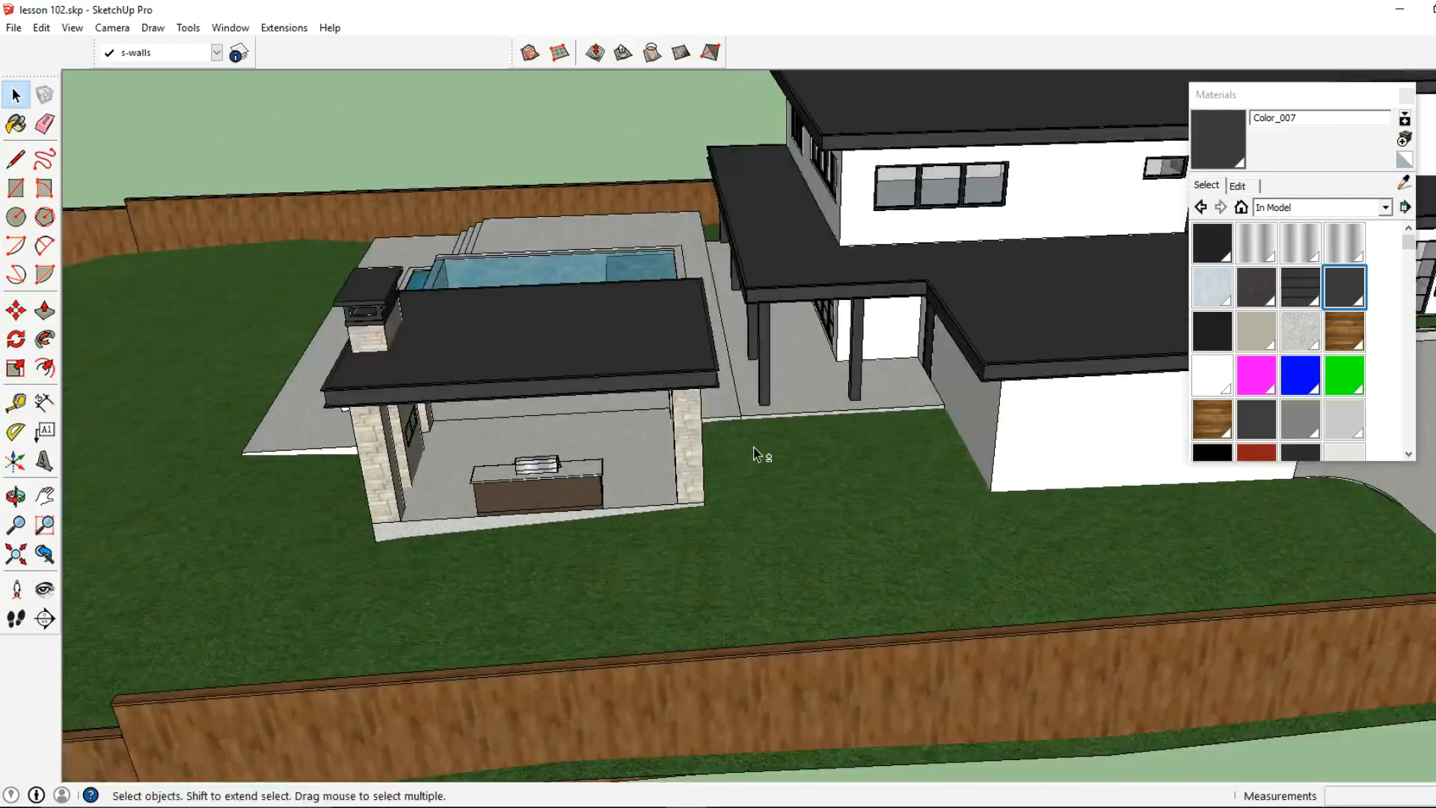
pyautogui.scroll(-5, 704, 459)
pyautogui.moveTo(649, 522); pyautogui.dragTo(789, 404, button='middle')
pyautogui.scroll(2, 778, 432)
pyautogui.scroll(-2, 778, 433)
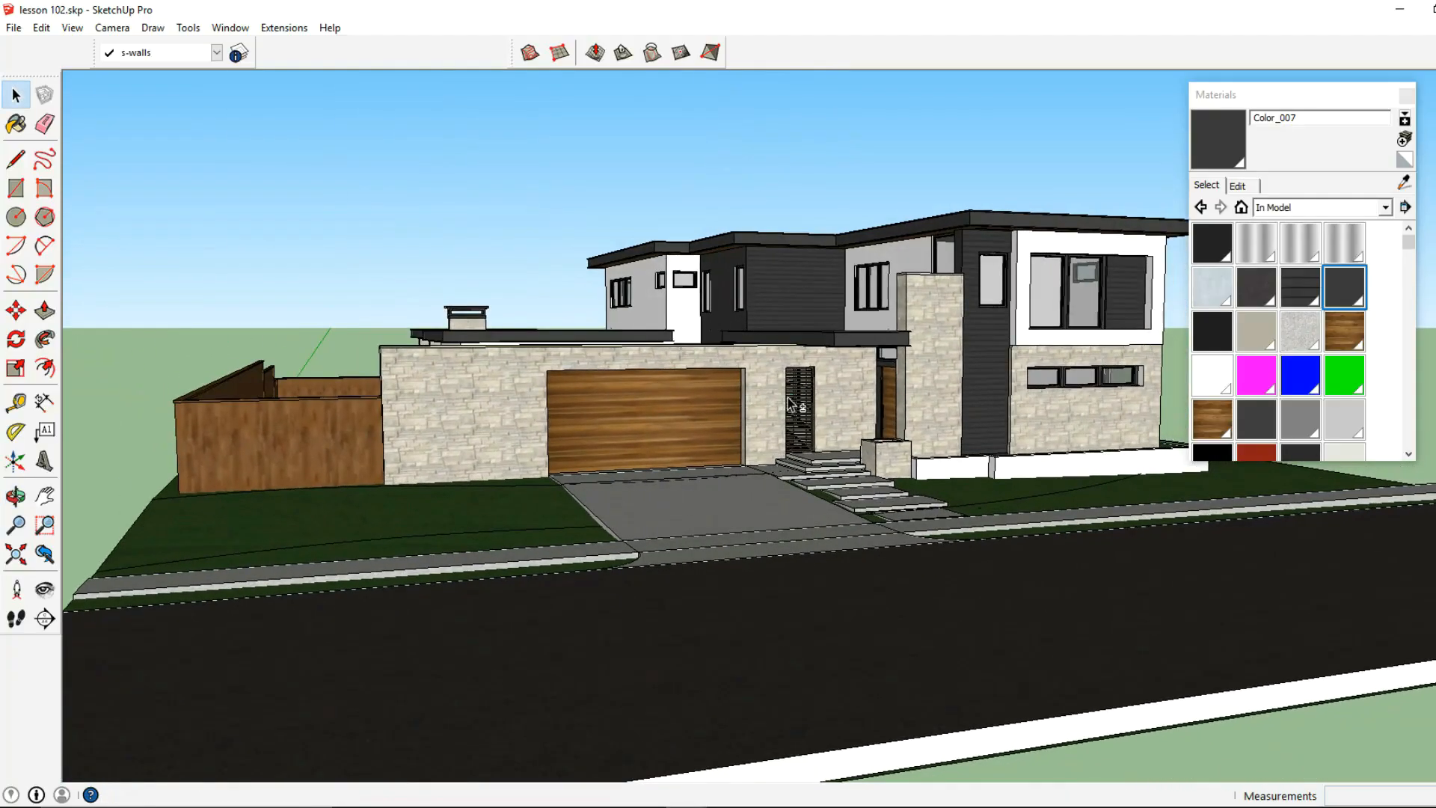
pyautogui.moveTo(768, 401); pyautogui.dragTo(665, 403, button='middle')
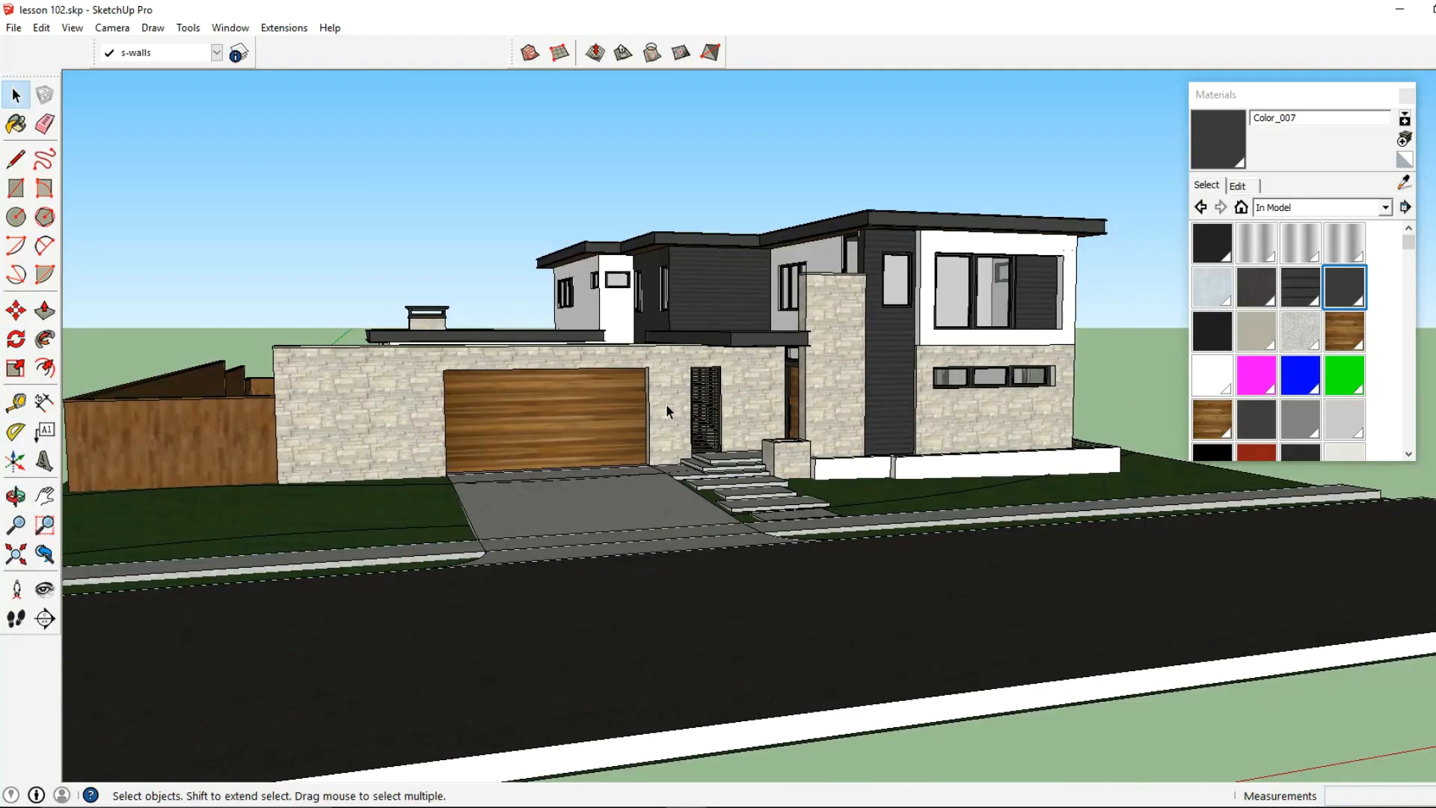